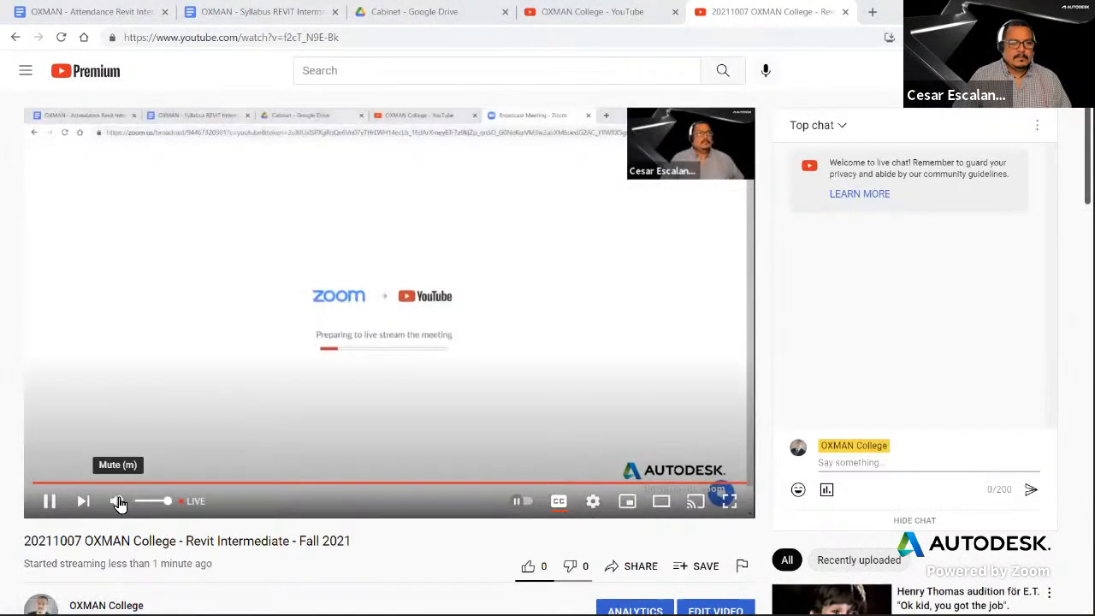
- Close the YouTube live stream page and bring up the Revit Intermediate attendance document
drag(754, 12, 1094, 183)
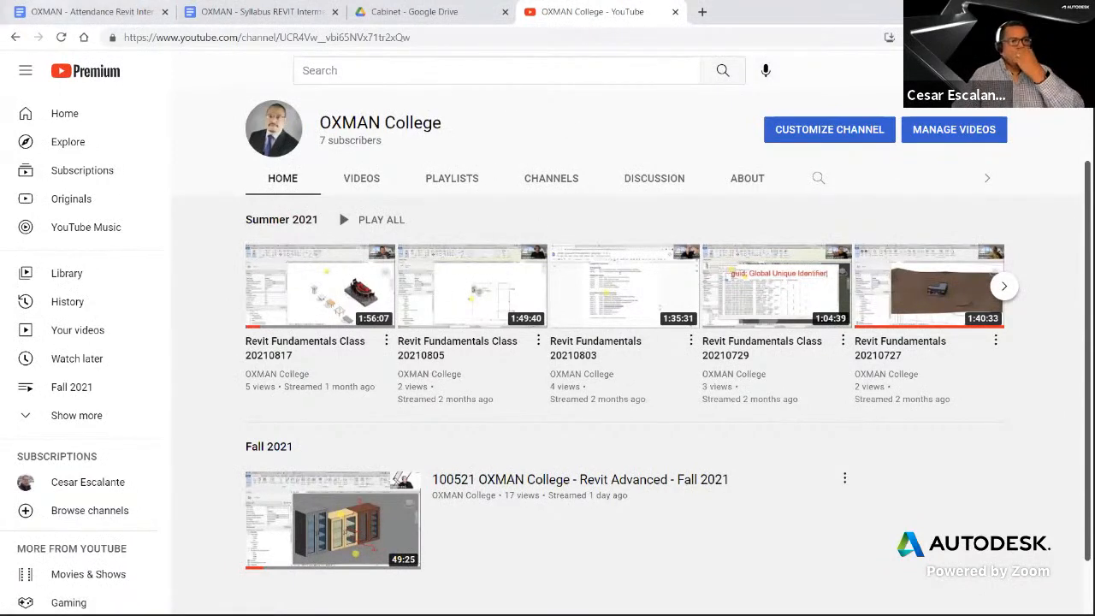
click(60, 12)
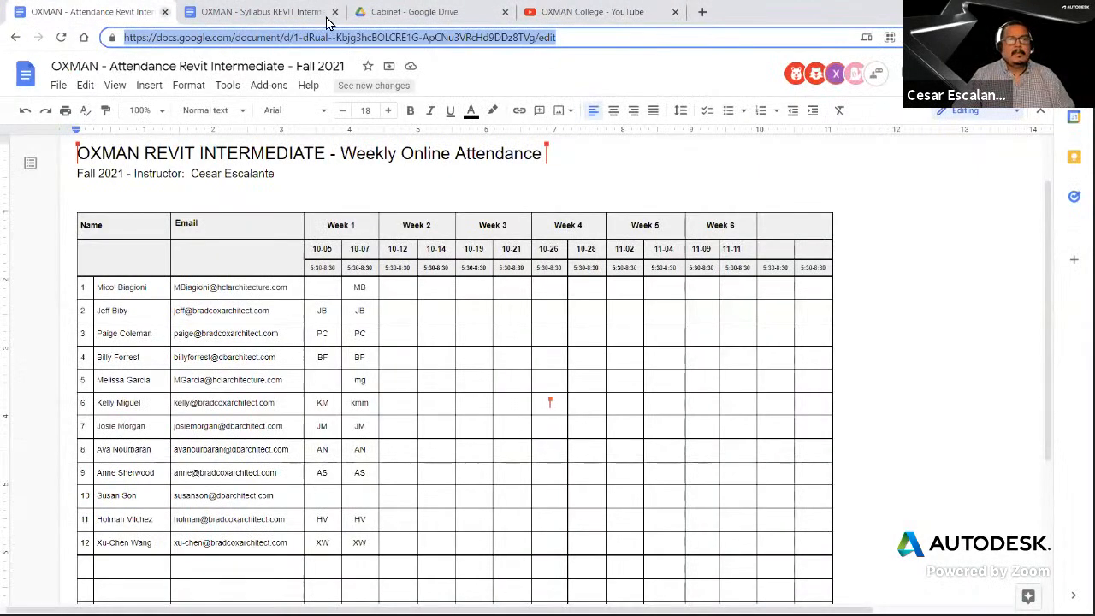
click(165, 12)
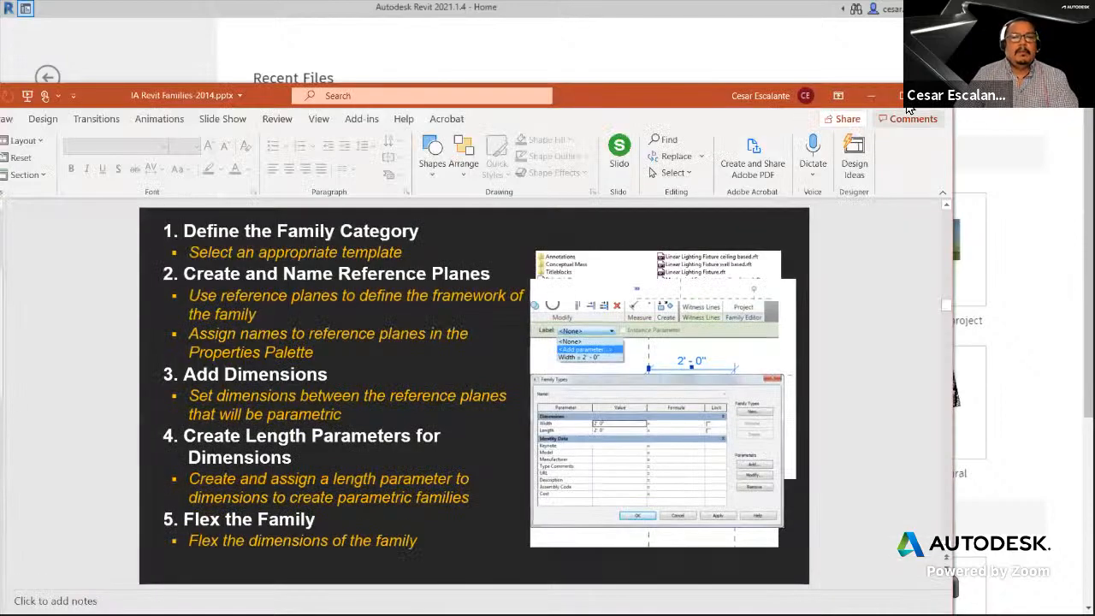
- Maximize the IA Revit Families-2014 presentation and review the family creation steps on slides 7 to 9, returning to slide 7
click(918, 92)
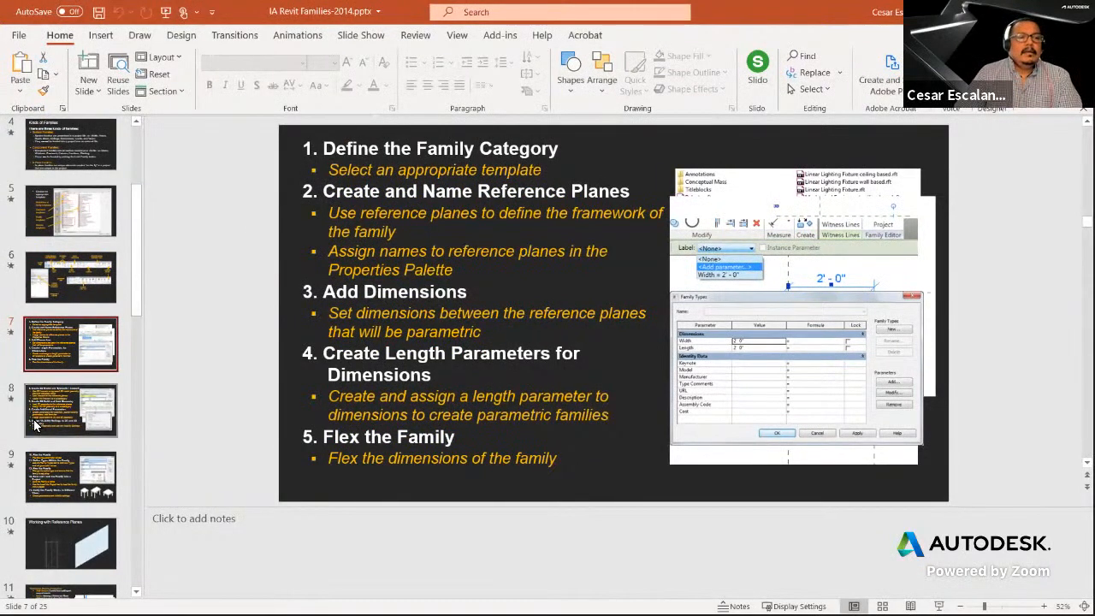
click(94, 409)
click(93, 486)
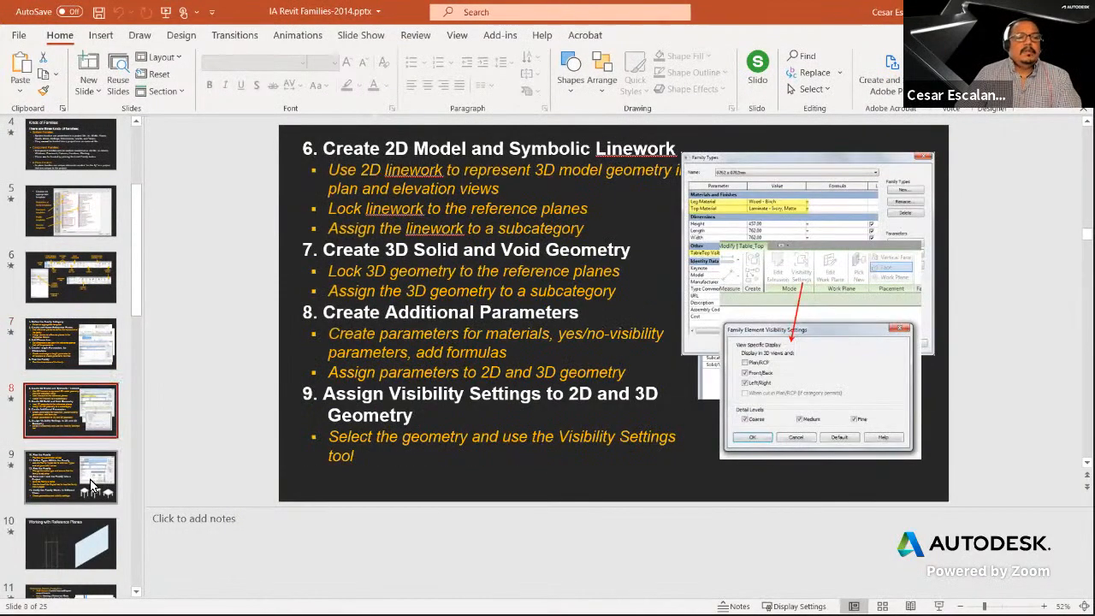
click(89, 332)
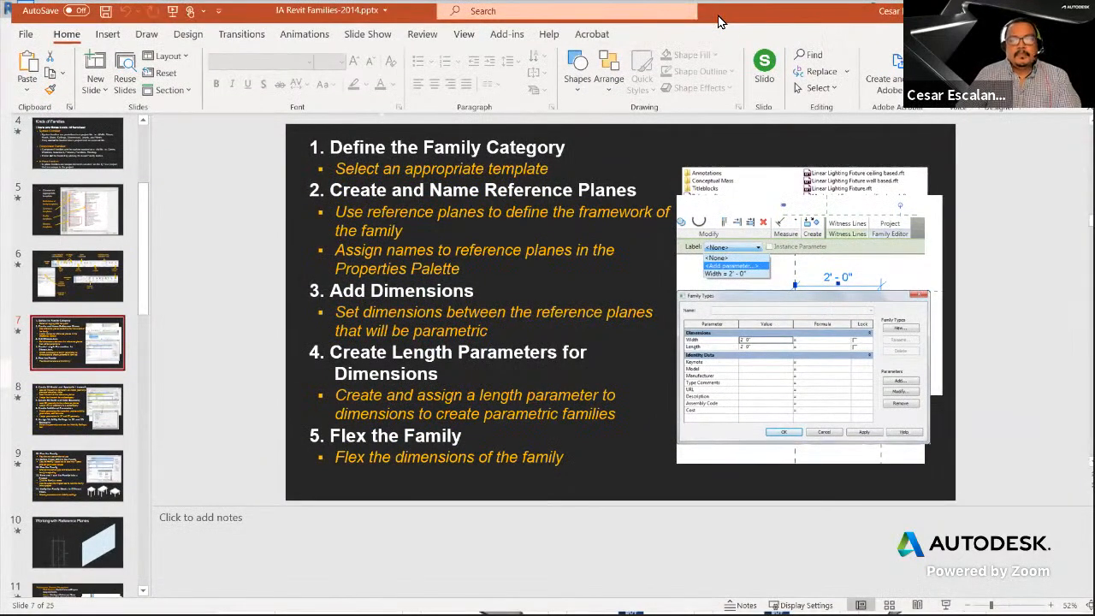
- Move the presentation aside, switch to Revit, look through the recent models and families, and open Project2
drag(719, 16, 2, 128)
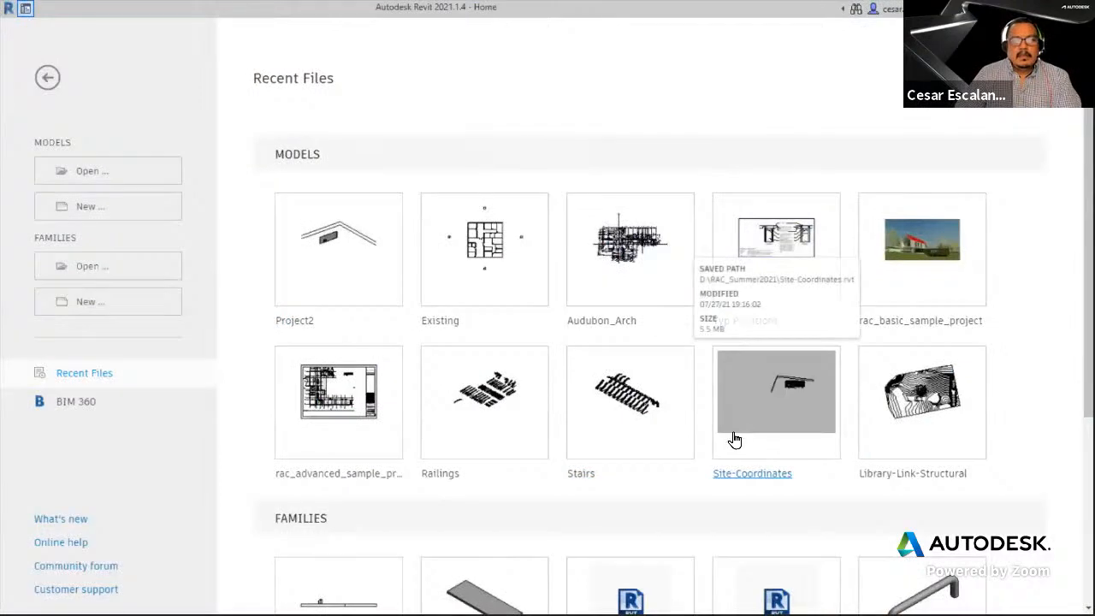
scroll(406, 508, down, 3)
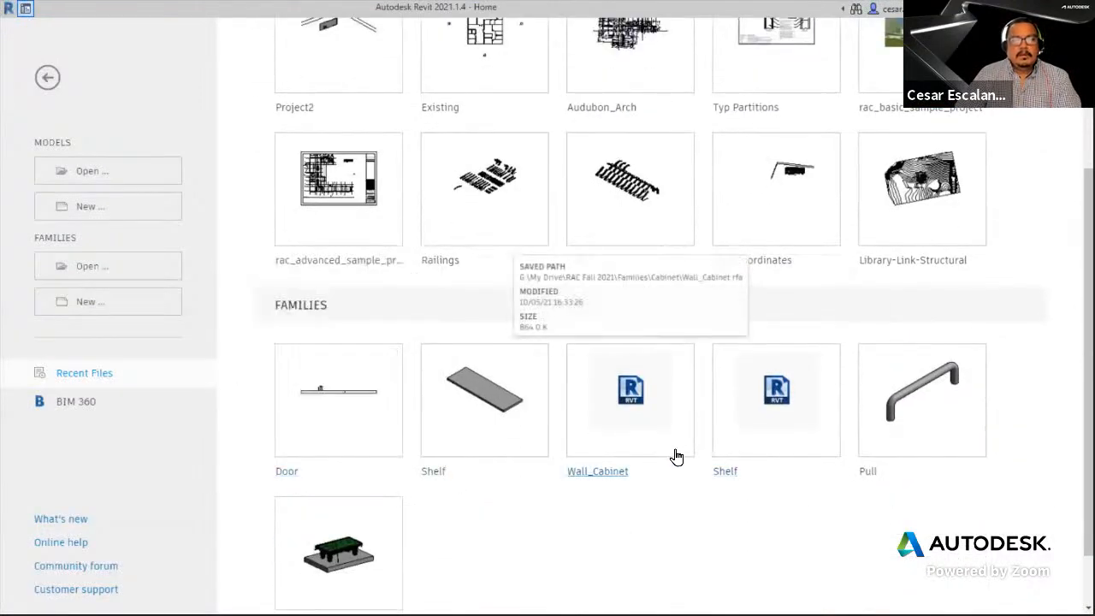
scroll(676, 456, up, 1)
scroll(676, 456, up, 3)
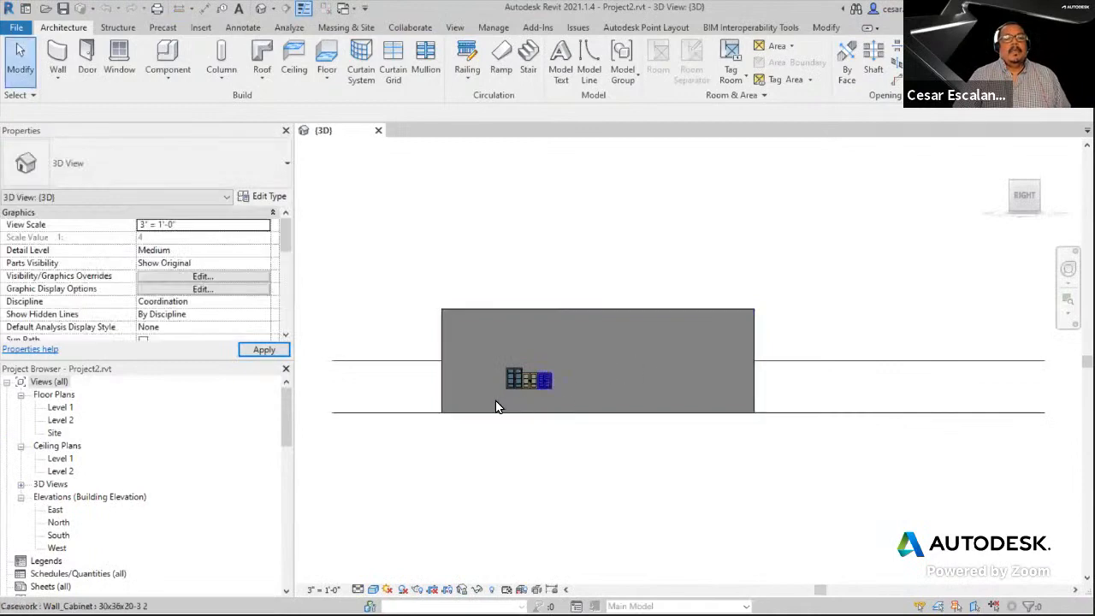
- Examine the three wall cabinets on the wall from the front and in an angled 3D view, checking the middle one
scroll(539, 381, up, 5)
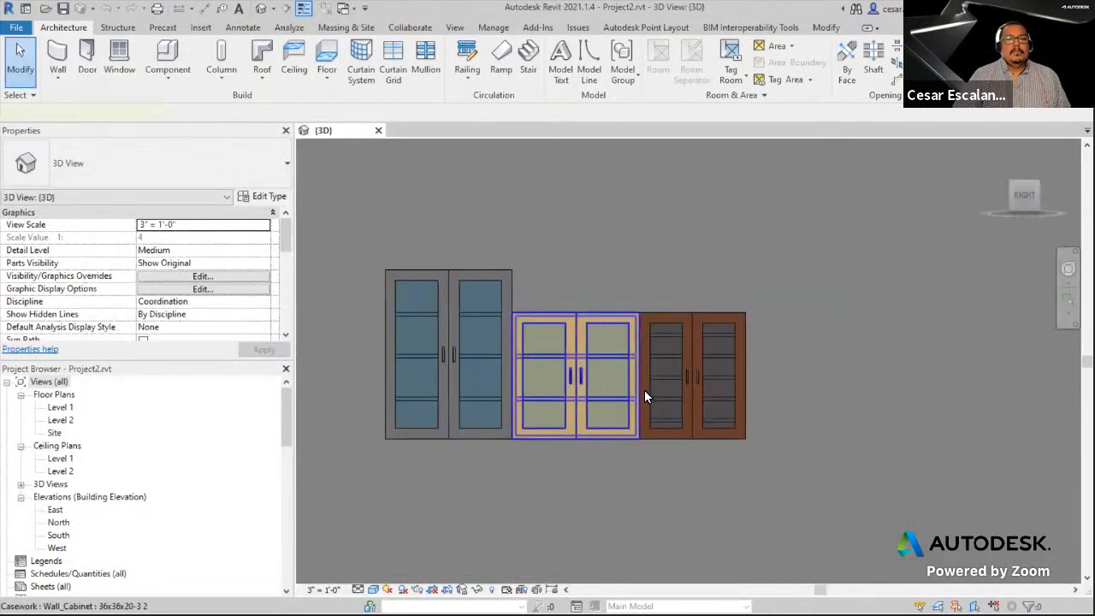
click(641, 394)
scroll(646, 402, down, 3)
shift+middle_drag(652, 445, 672, 474)
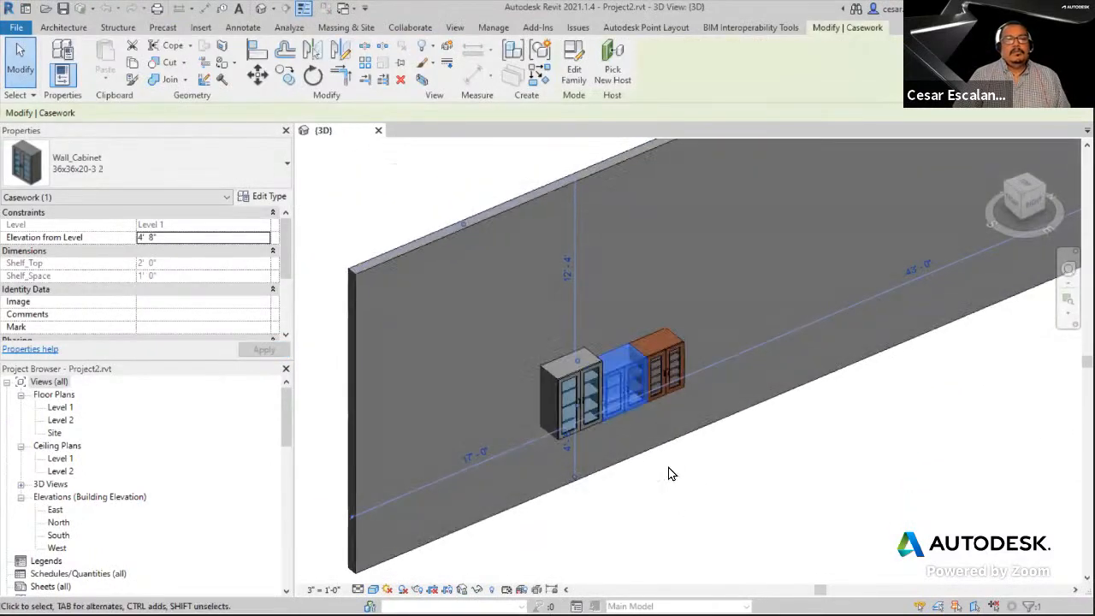
scroll(672, 474, up, 2)
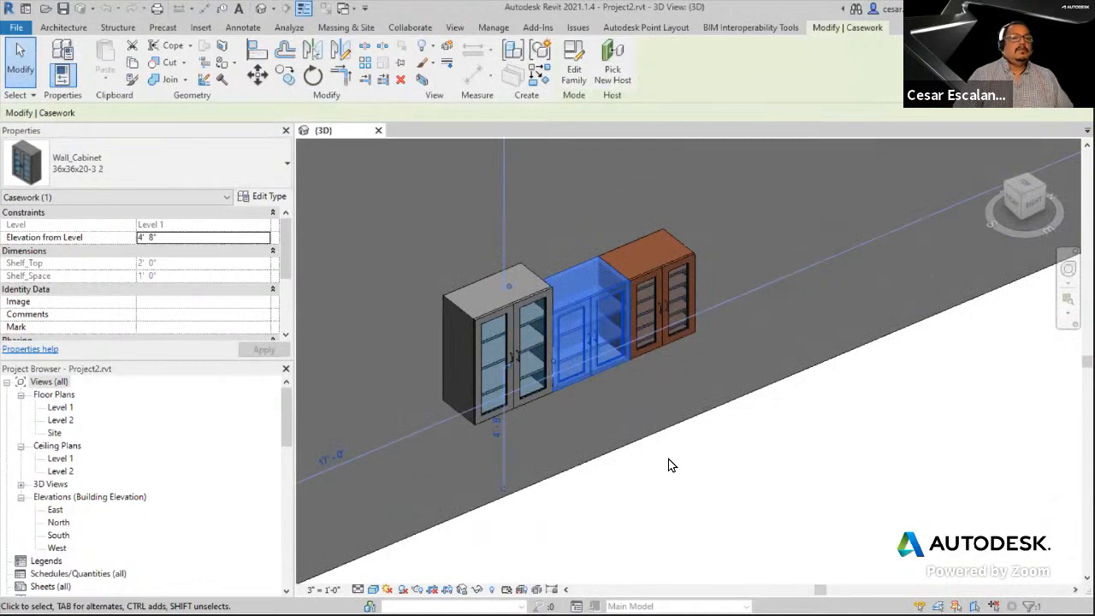
key(Escape)
- Examine the pulls, glazed doors and shelves of the three cabinets up close
scroll(696, 376, up, 3)
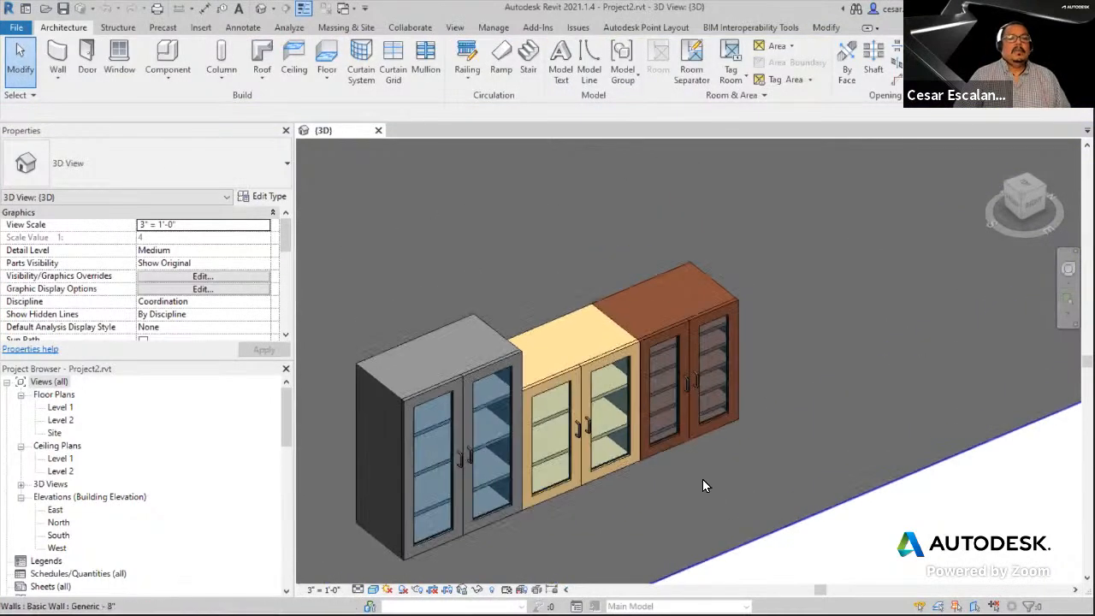
middle_drag(714, 462, 700, 415)
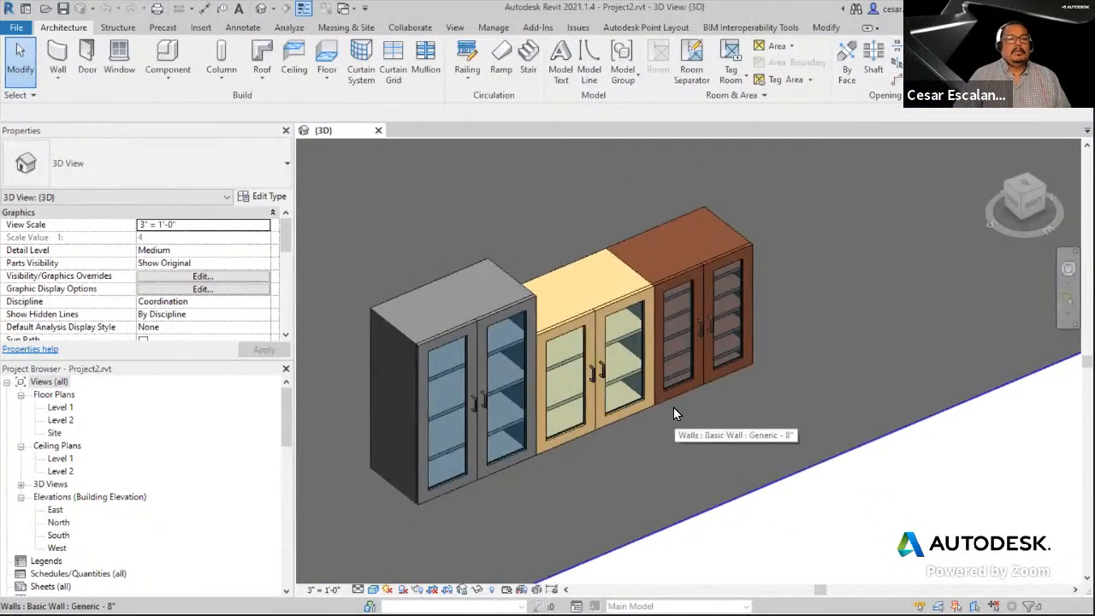
scroll(602, 383, up, 5)
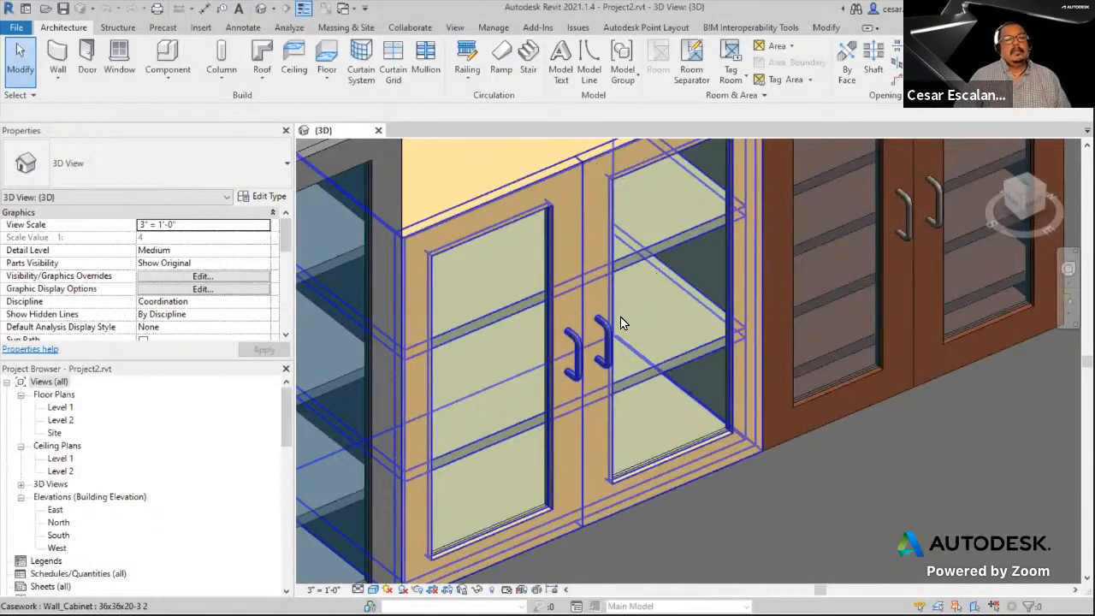
scroll(598, 334, down, 2)
middle_drag(671, 404, 653, 417)
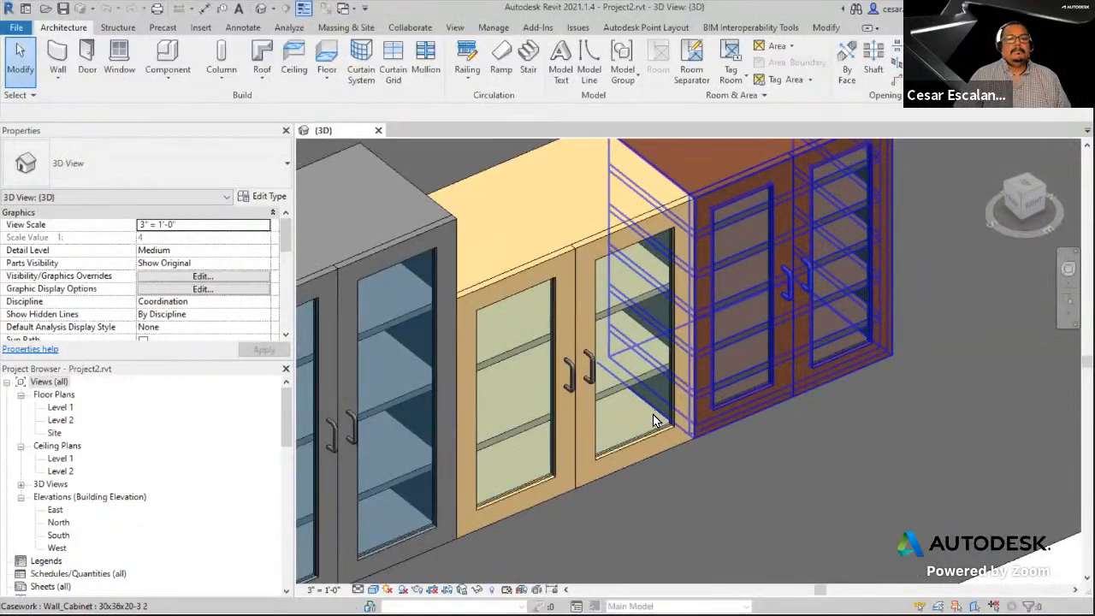
scroll(652, 422, down, 1)
scroll(651, 425, down, 1)
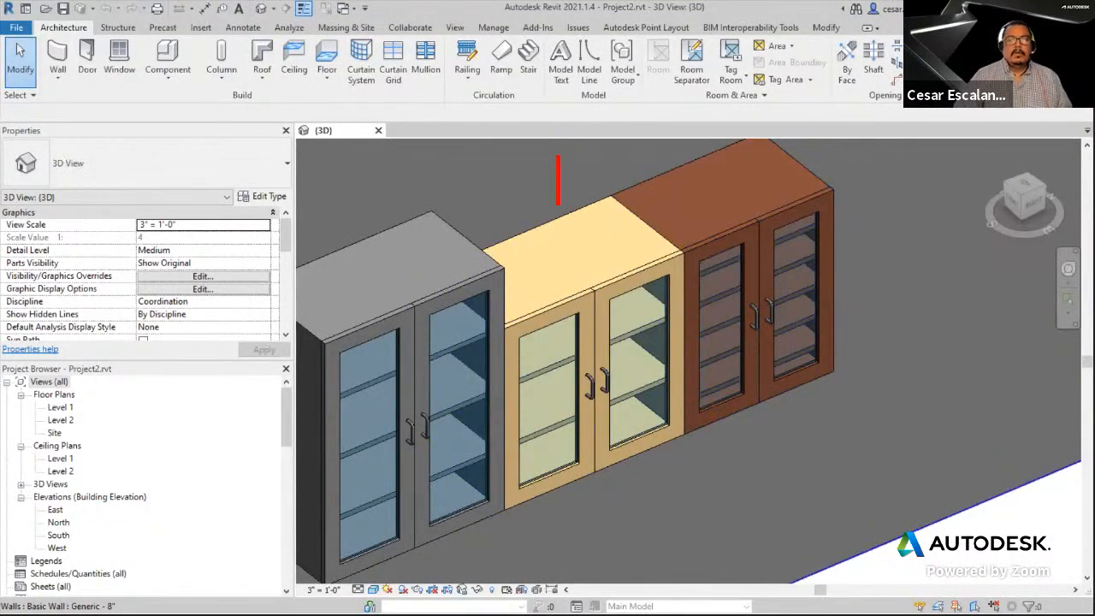
- Start a red on-screen text list over the cabinets with the first item "1. Pull"
drag(634, 181, 645, 212)
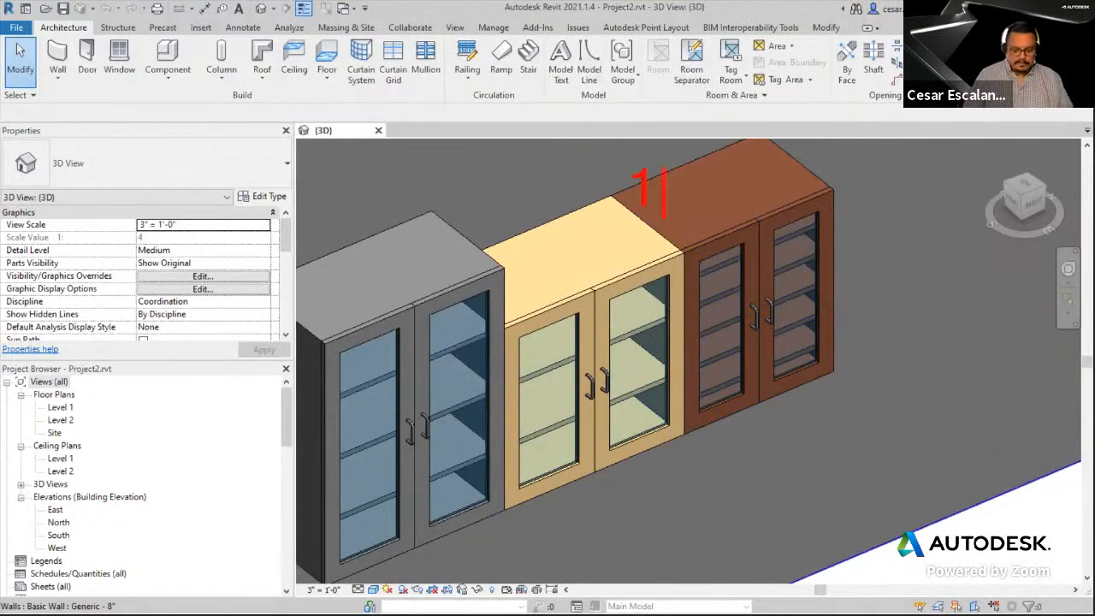
click(665, 203)
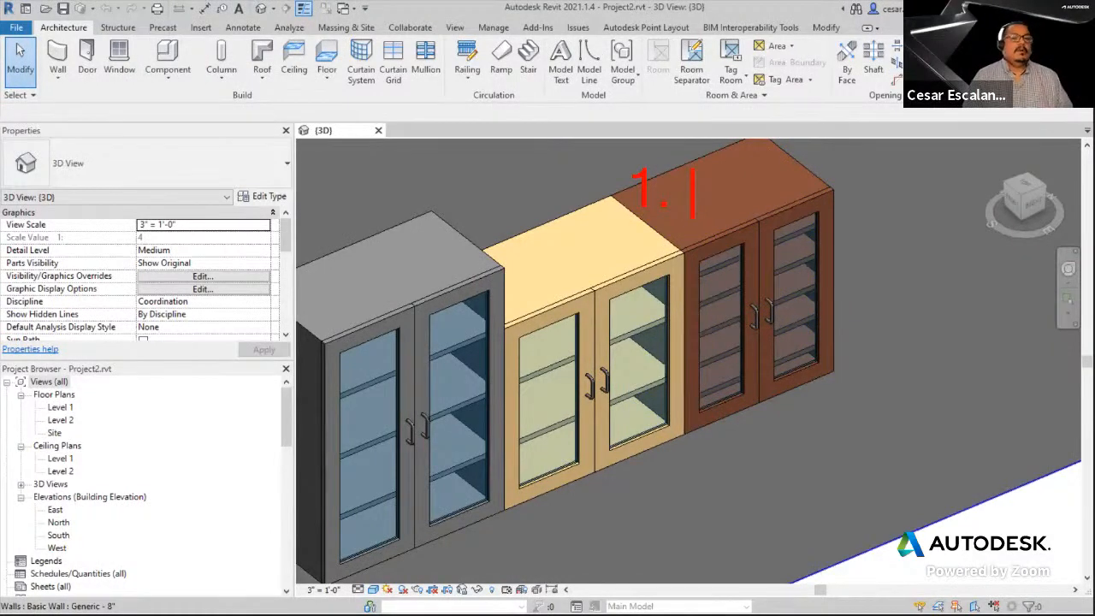
text(Pru)
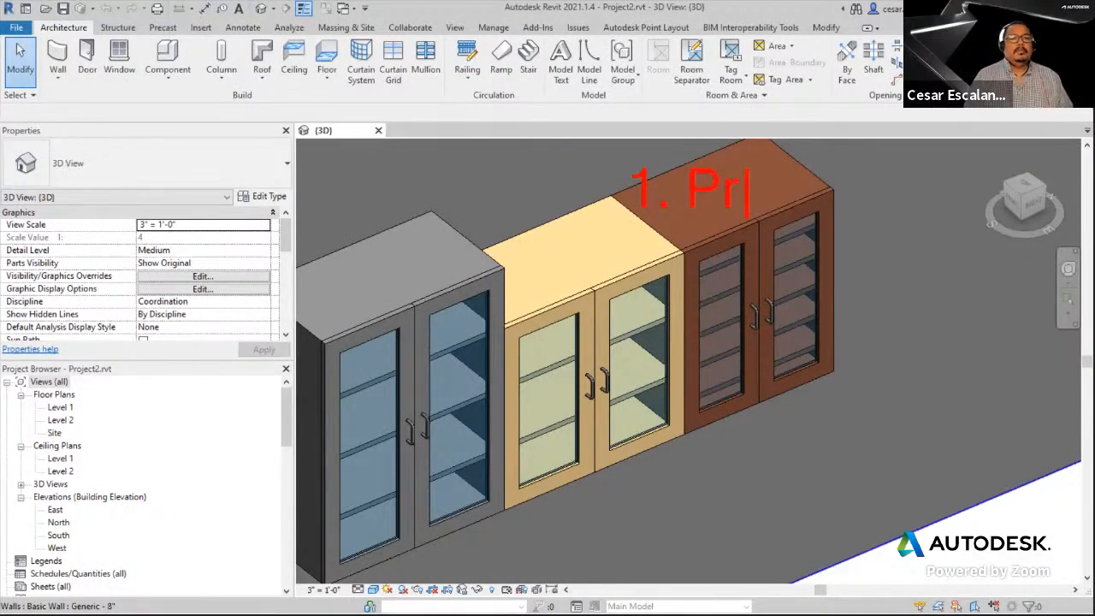
key(BackSpace)
key(BackSpace)
text(ull)
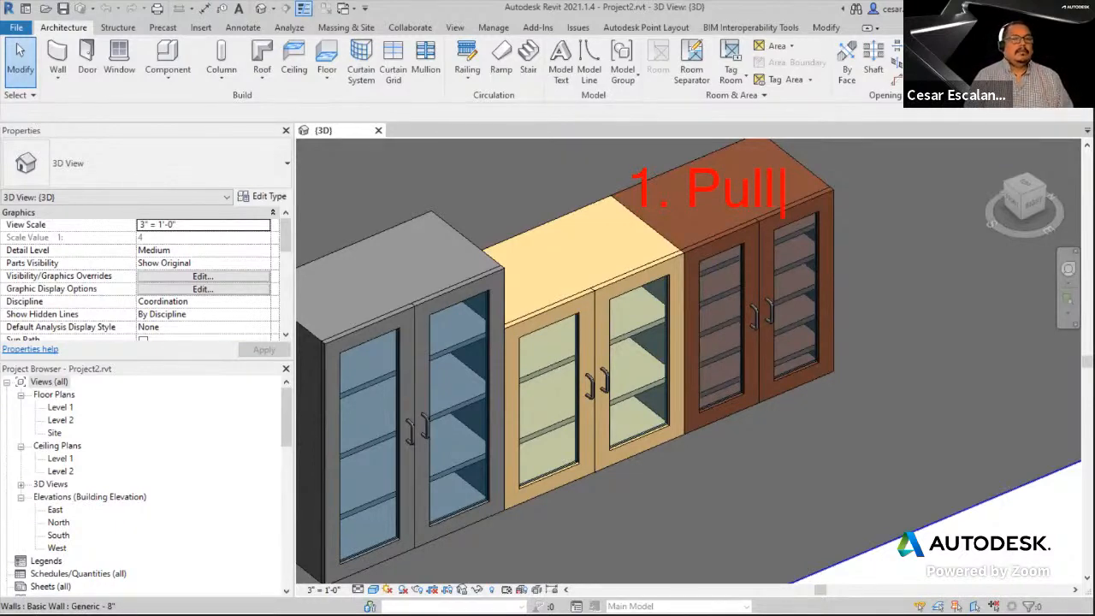
key(Return)
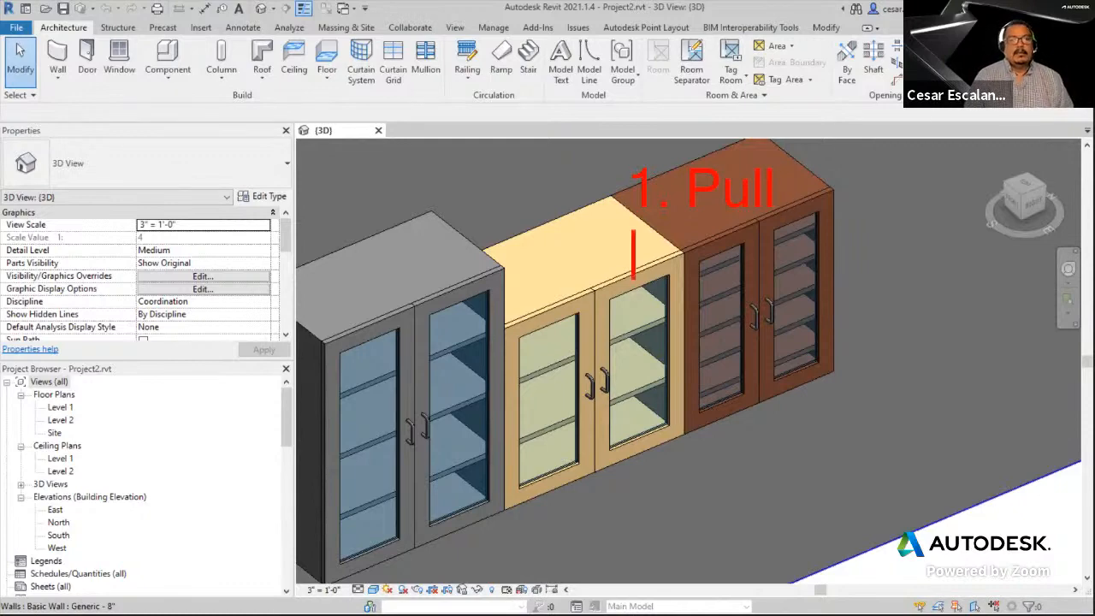
- Add the item "2. Door leaf" to the on-screen list
text(2. )
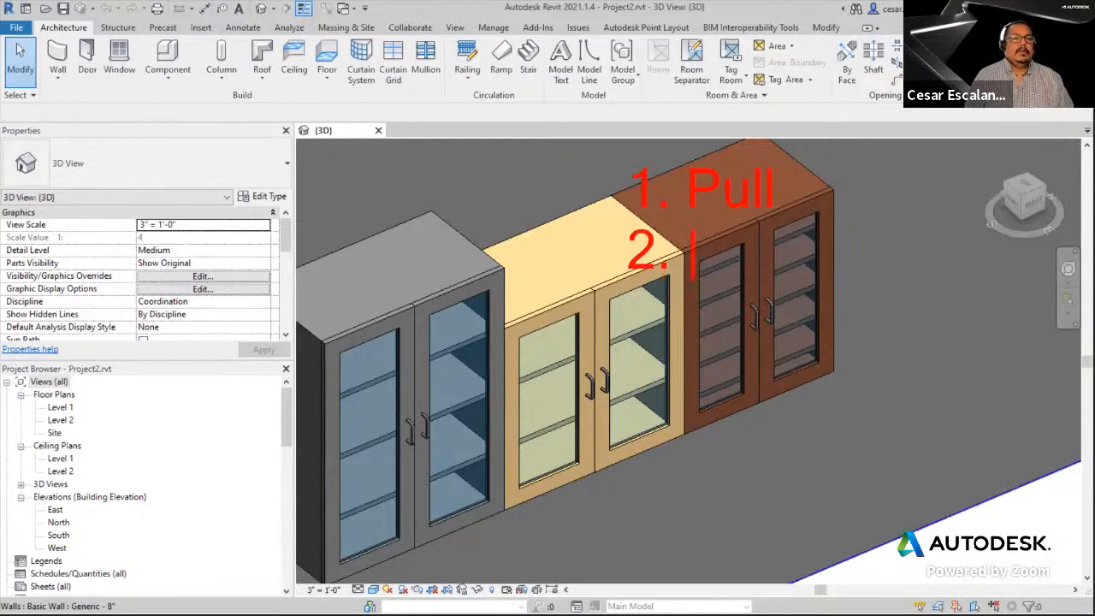
text(Door le)
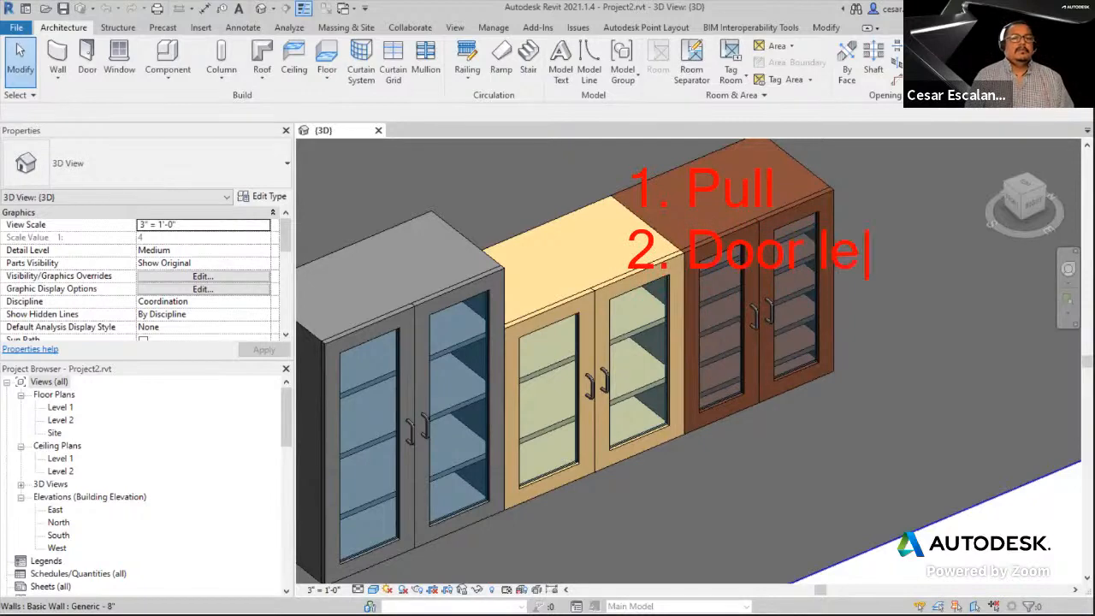
text(ad)
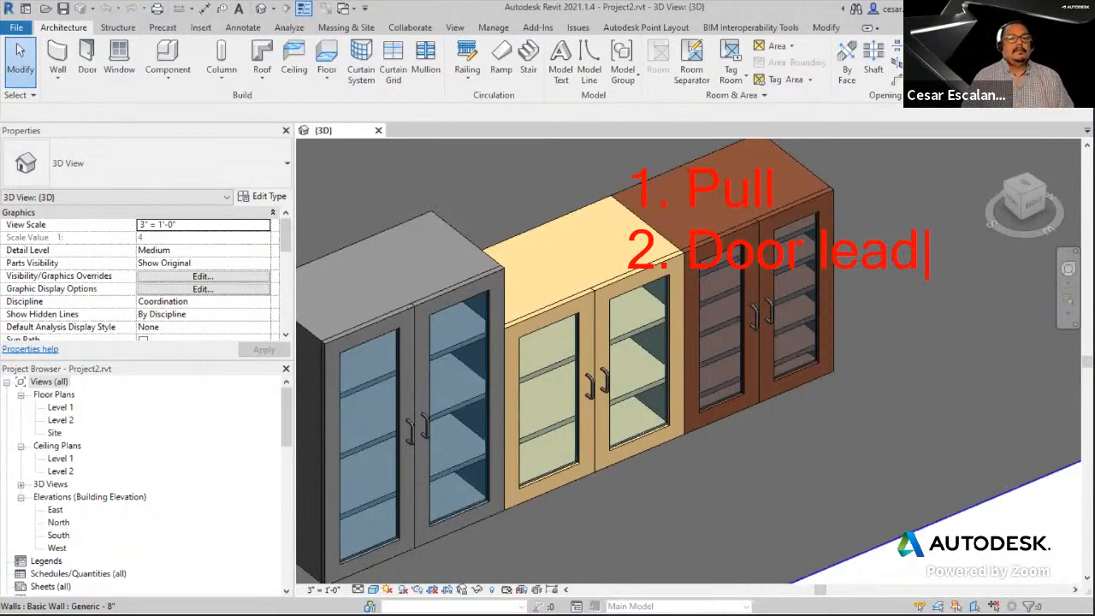
key(BackSpace)
text(f)
key(Return)
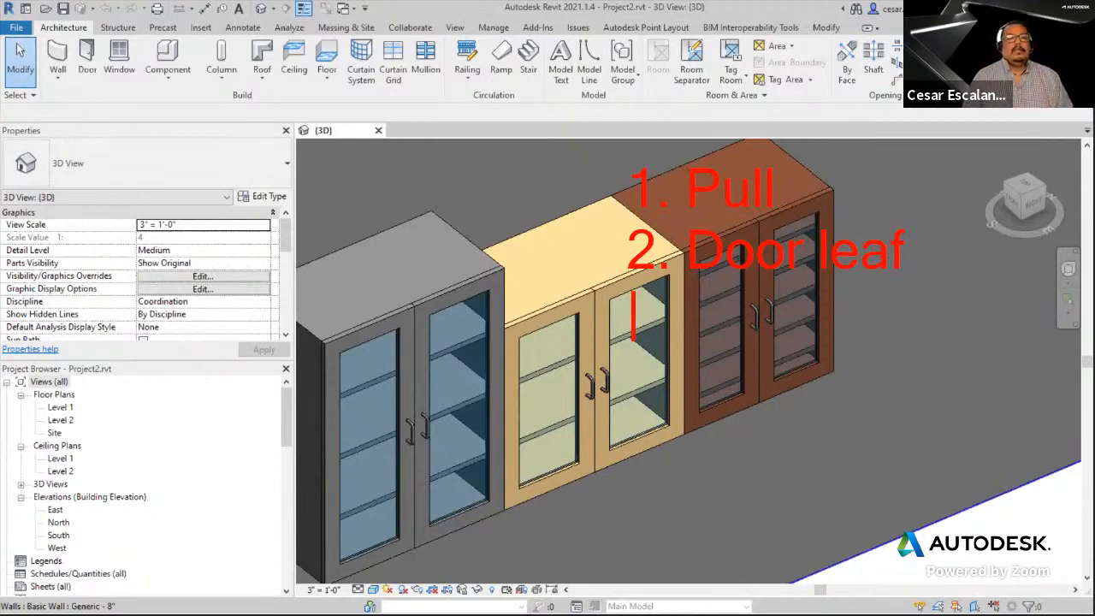
- Complete the on-screen list with "3. Shelf" and "4. Cabinet", and return to the 3D view of the cabinets
text(3. )
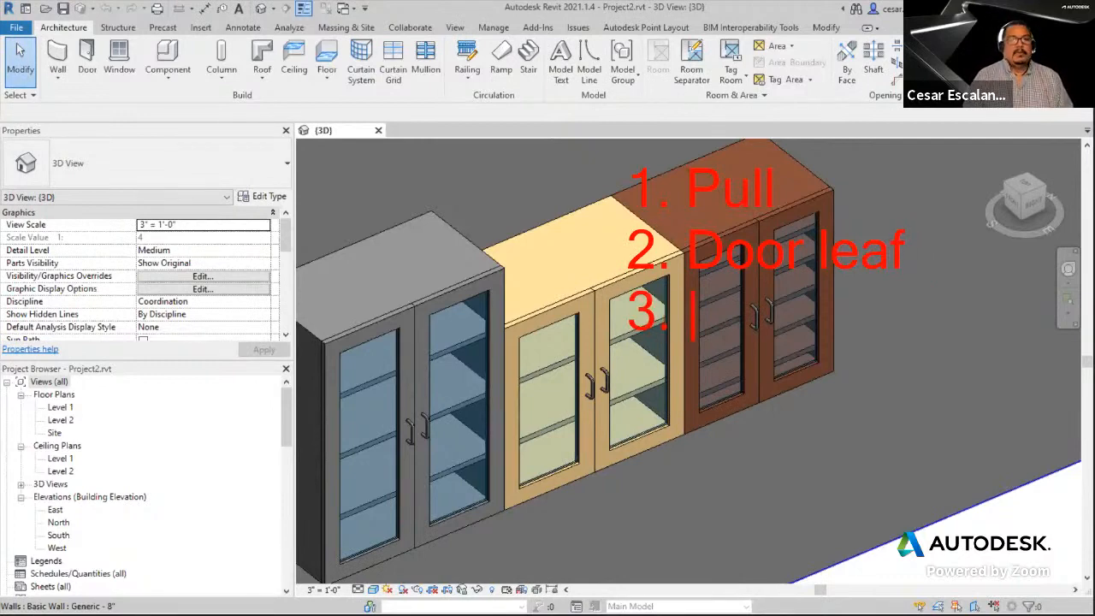
text(She)
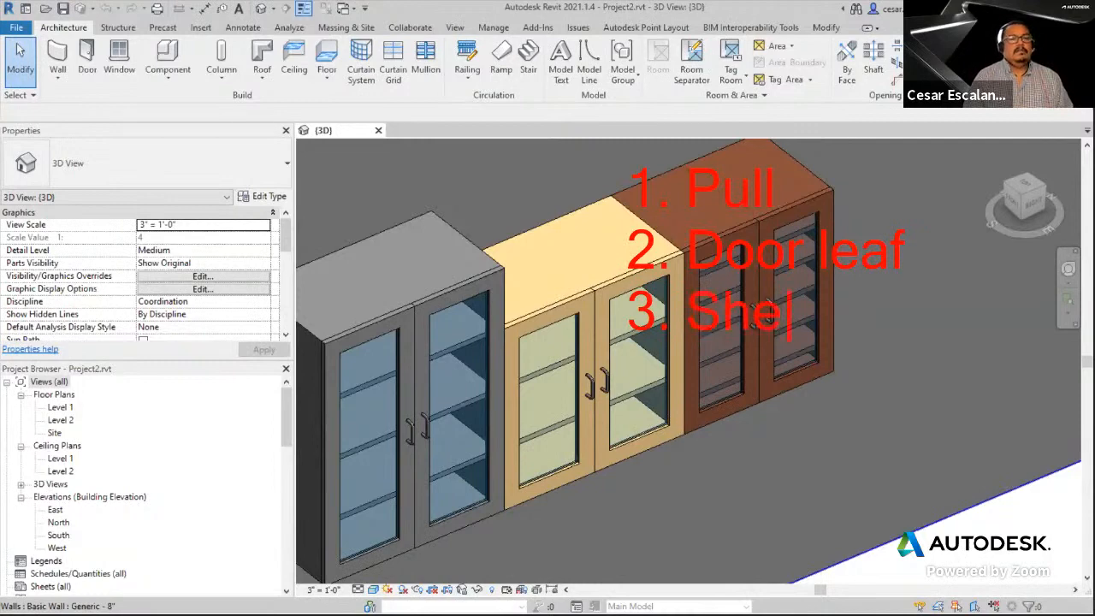
text(lf)
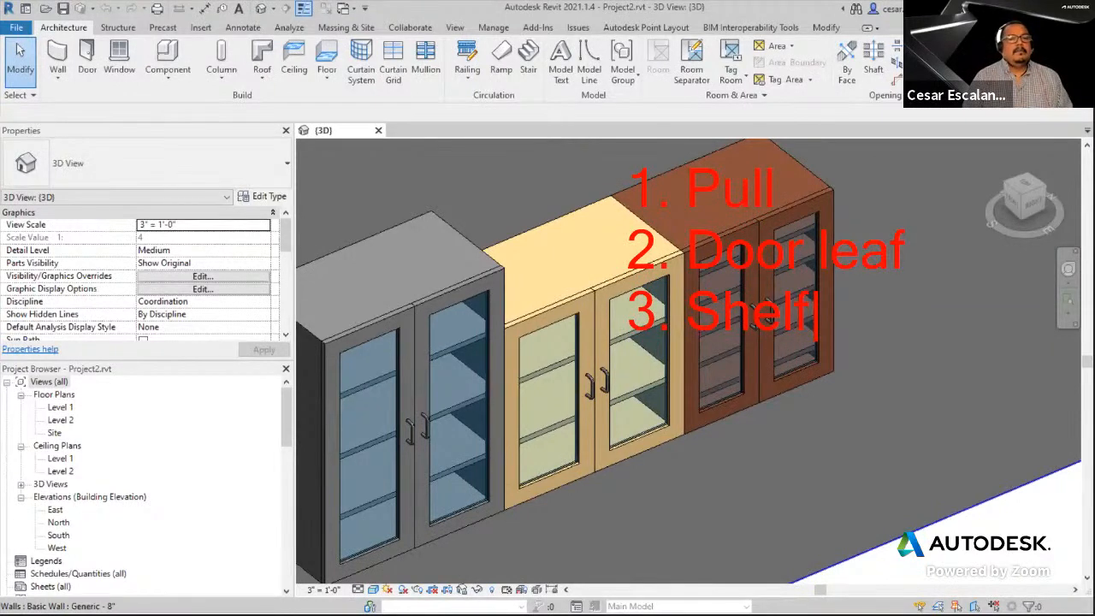
key(Return)
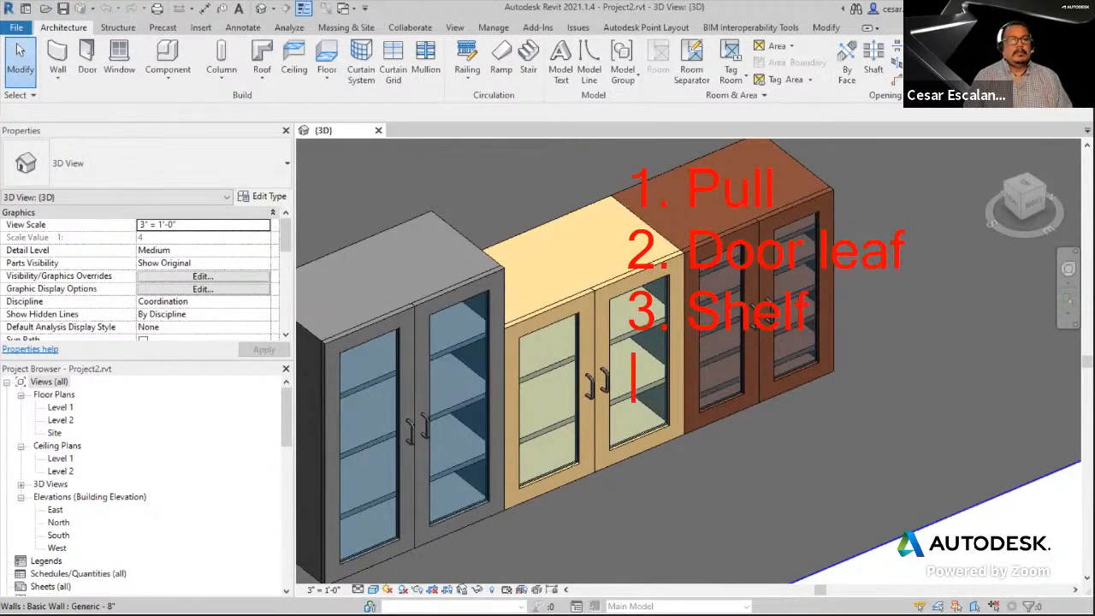
text(4.)
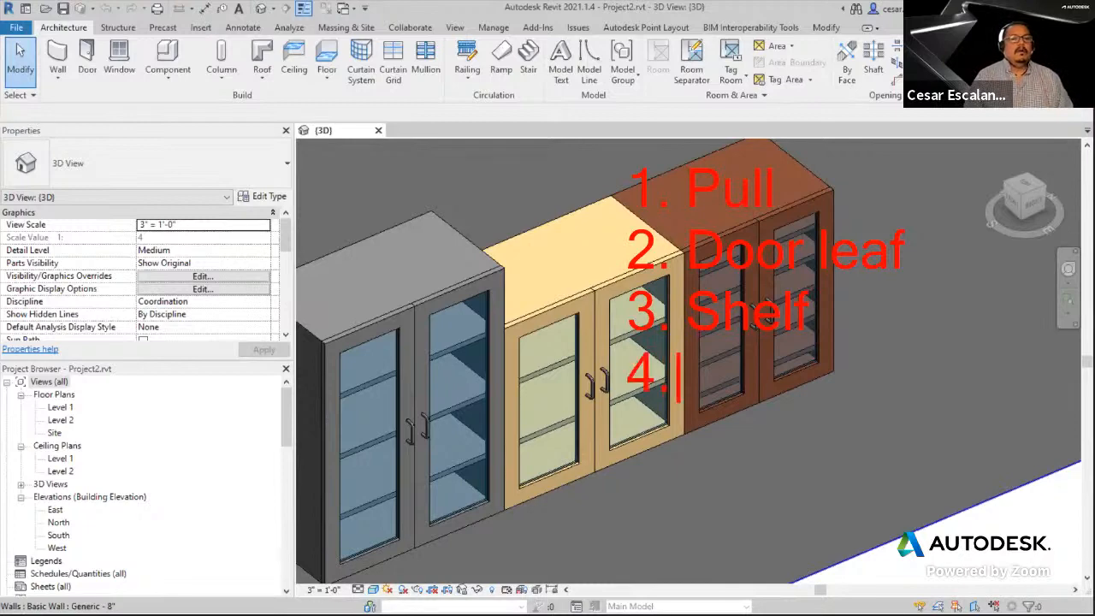
text( C)
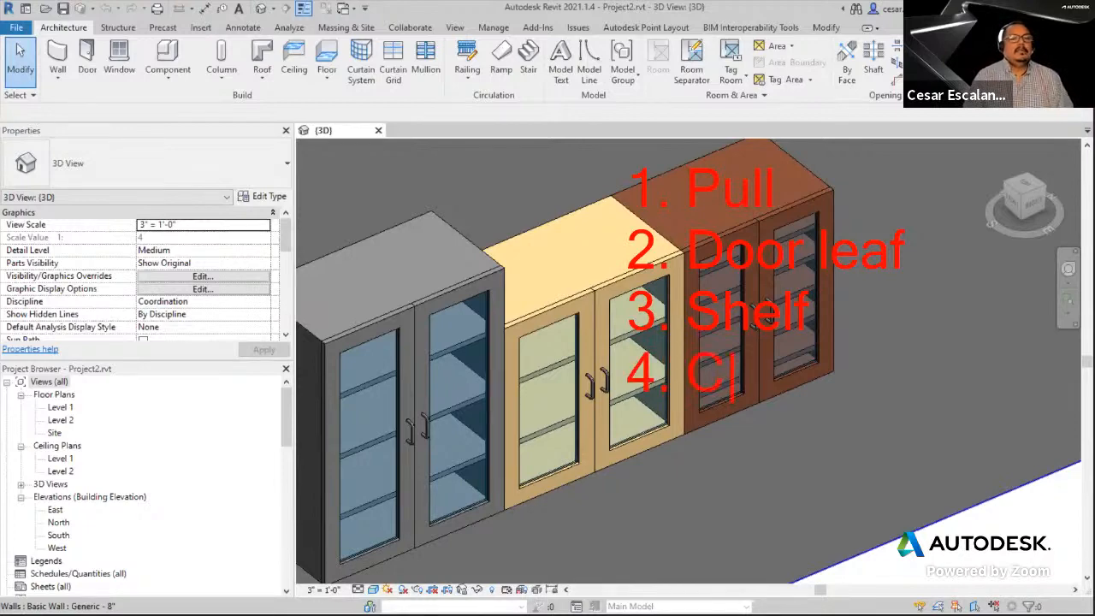
text(abinet)
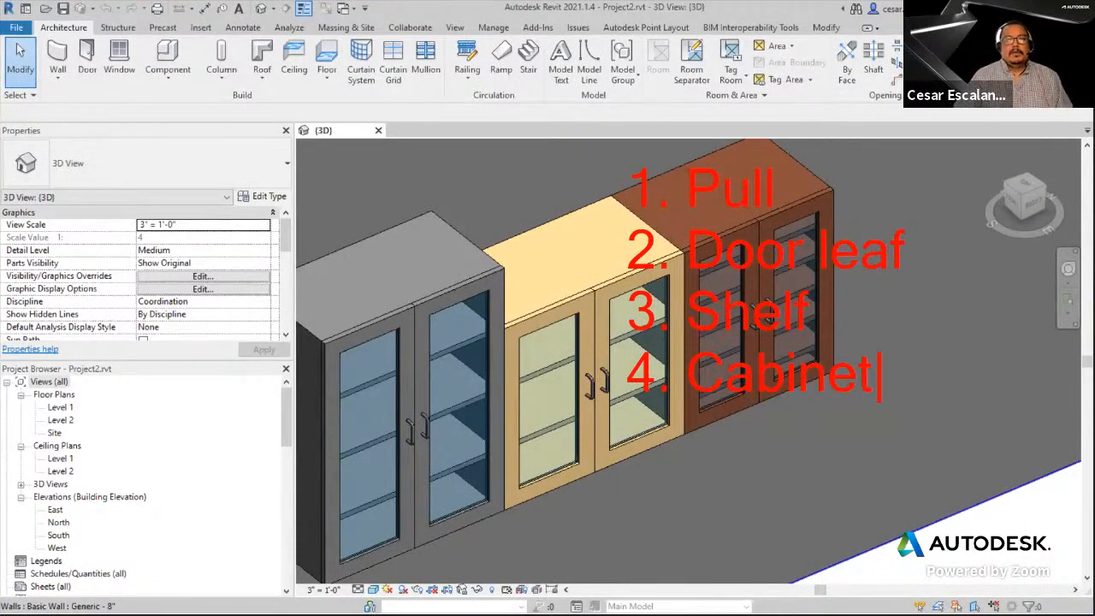
scroll(796, 469, down, 5)
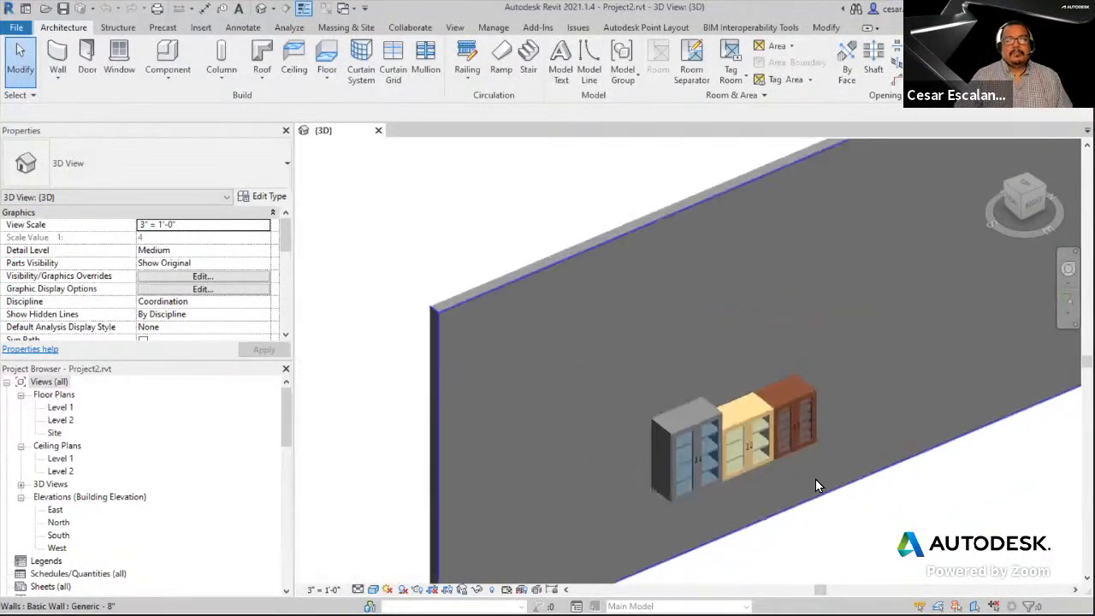
scroll(816, 486, up, 4)
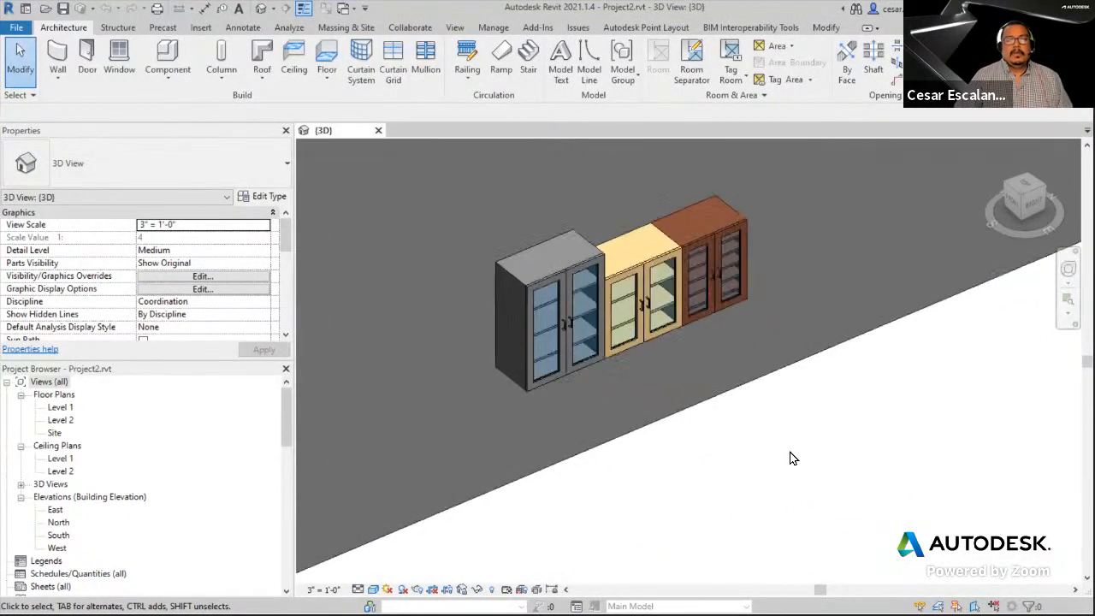
- Close the project's 3D view, outline the home page's Families commands and heading in red, and bring the recent families into view
click(379, 130)
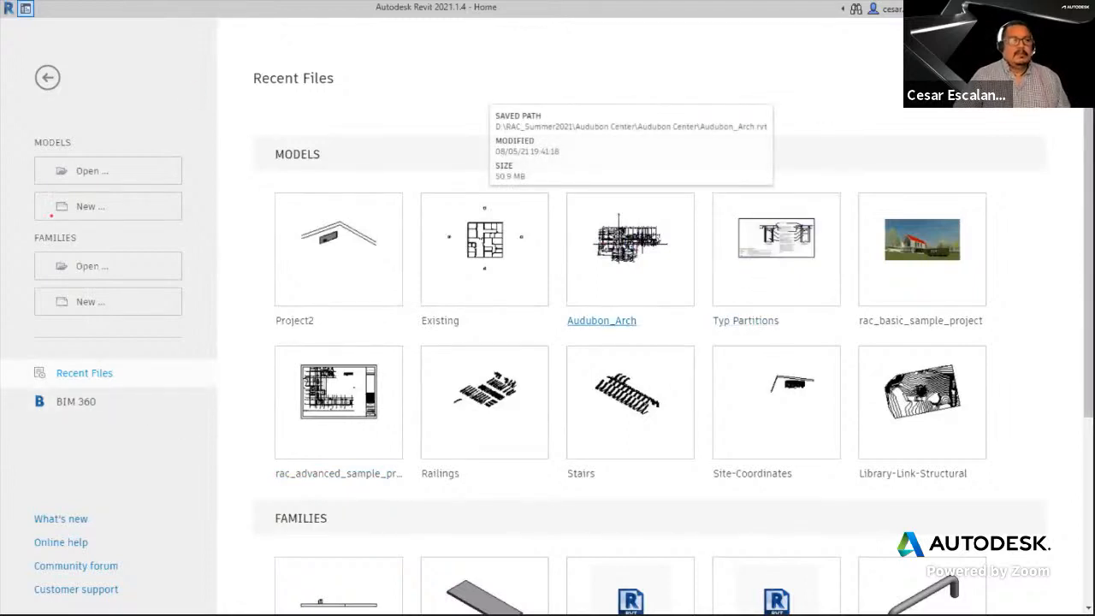
drag(27, 228, 207, 333)
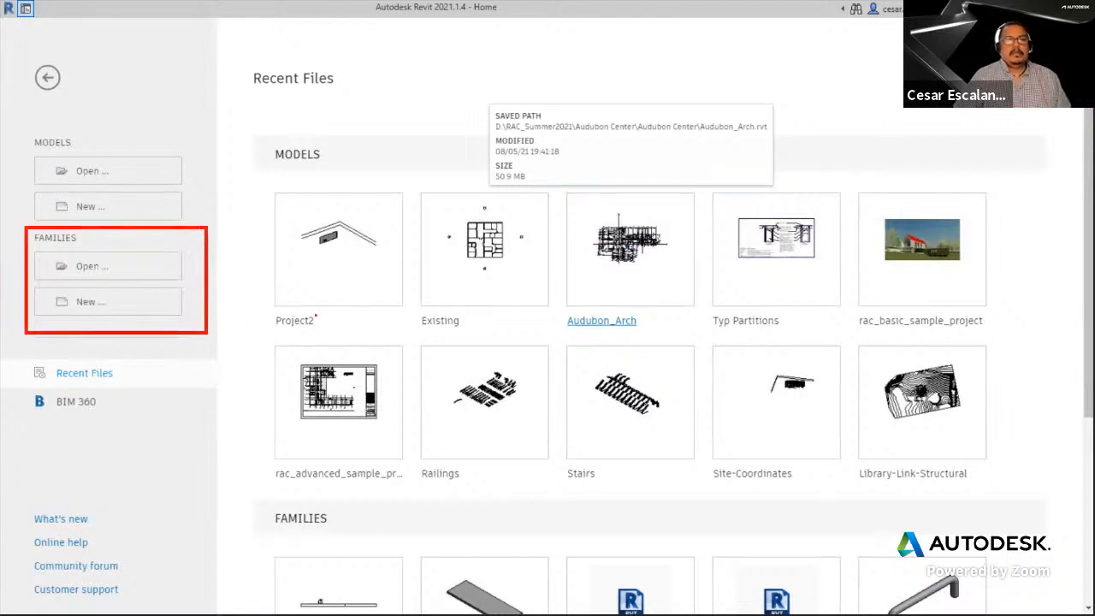
mouse_move(256, 501)
mouse_down()
mouse_move(342, 530)
mouse_move(929, 557)
mouse_move(1024, 531)
mouse_up()
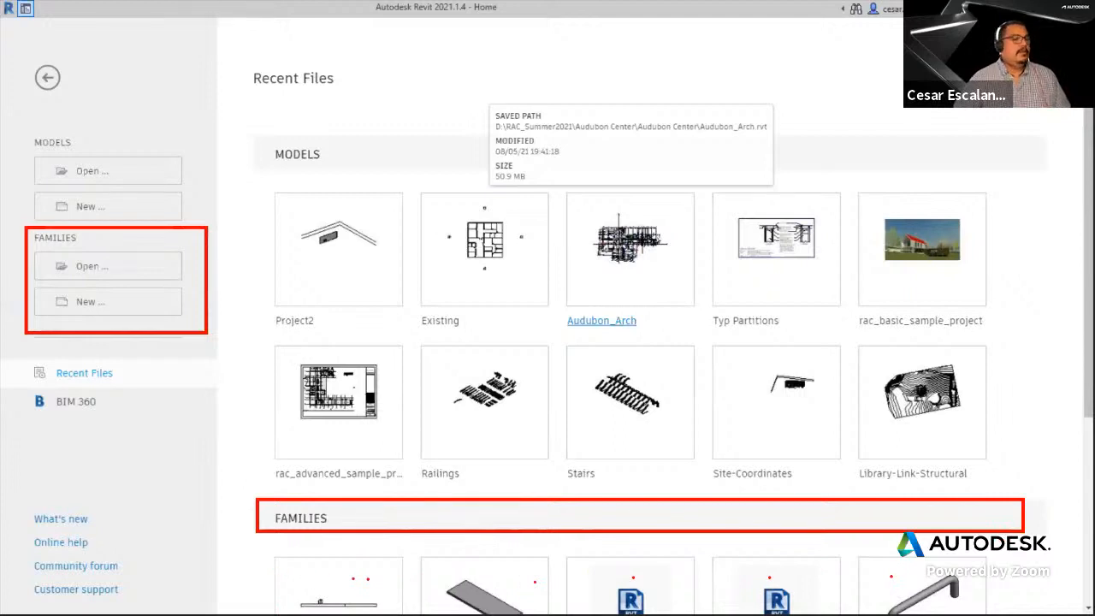
scroll(674, 219, down, 3)
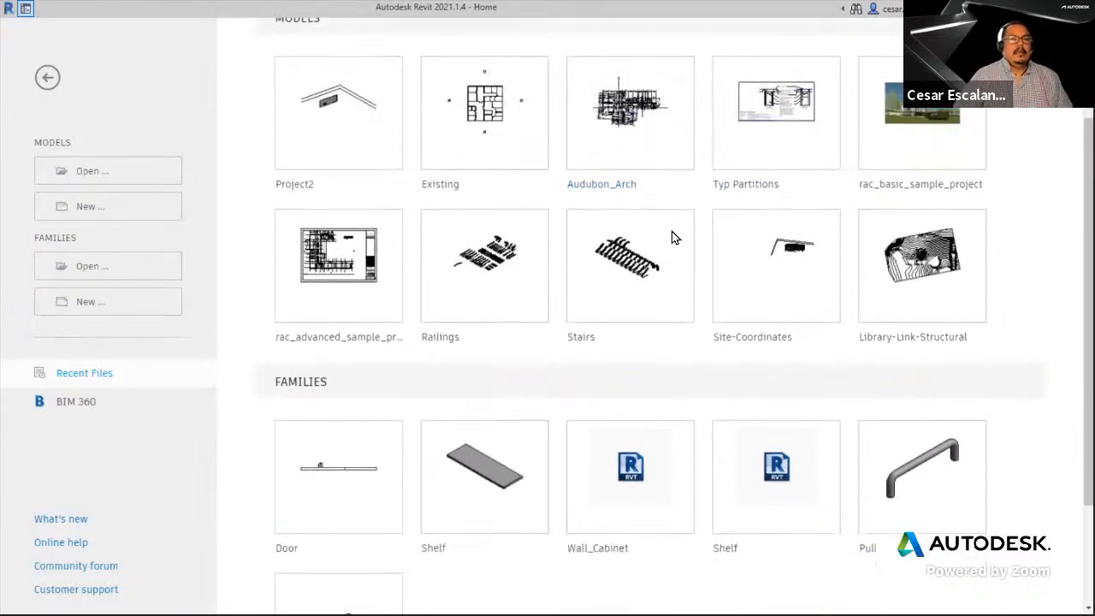
scroll(659, 325, up, 1)
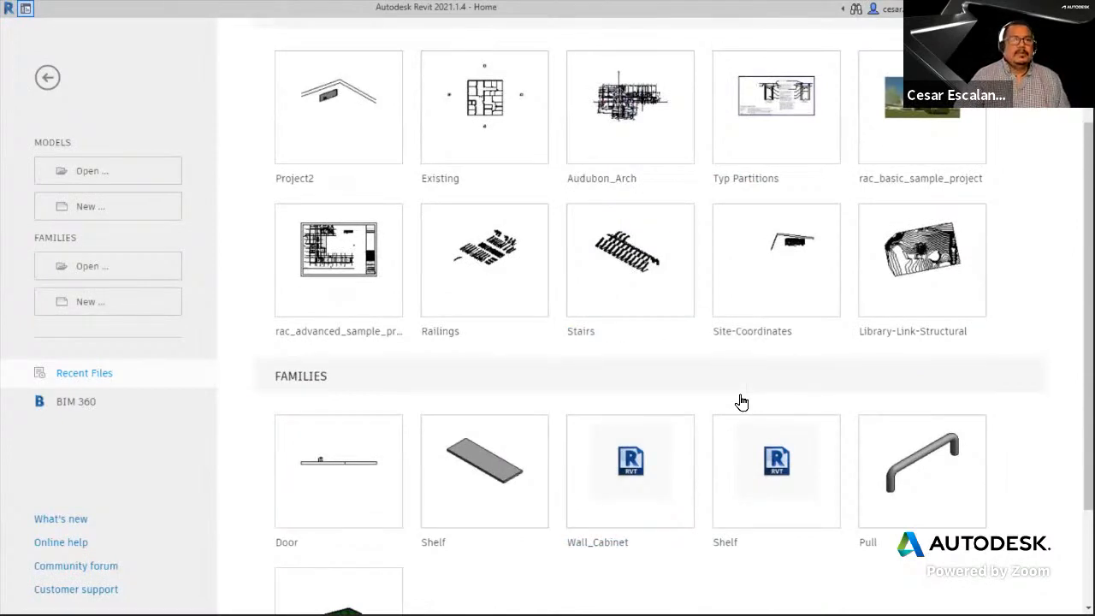
- Switch to the PowerPoint workflow slide and highlight "Define the Family Category" and "Create and Name Reference Planes"
key(alt+Tab)
drag(329, 212, 528, 227)
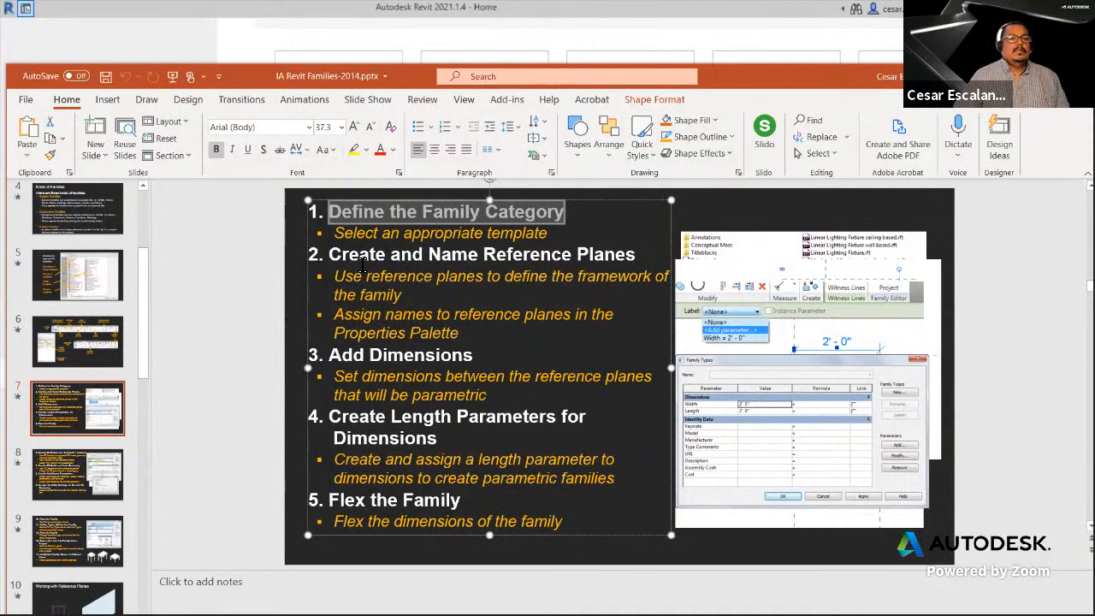
drag(642, 255, 336, 256)
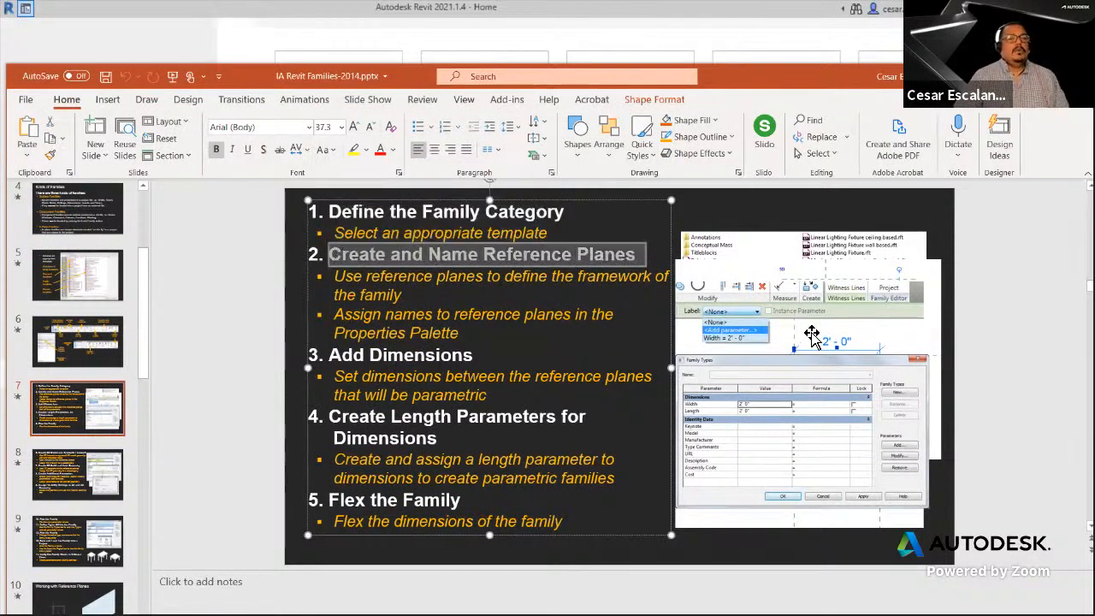
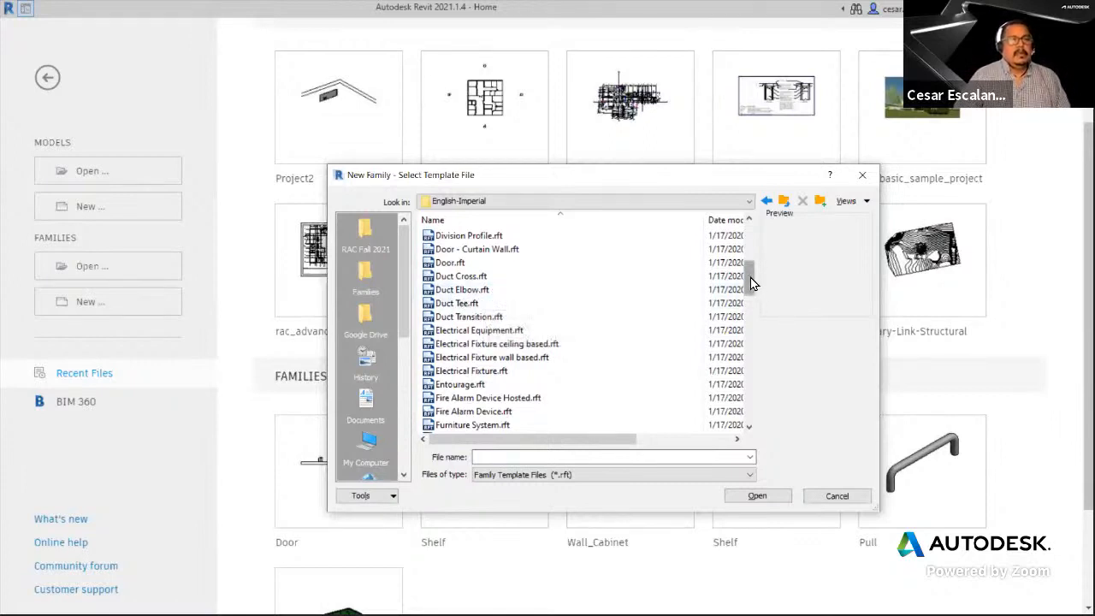
- Look through the English-Imperial family templates for the new family
drag(750, 277, 751, 255)
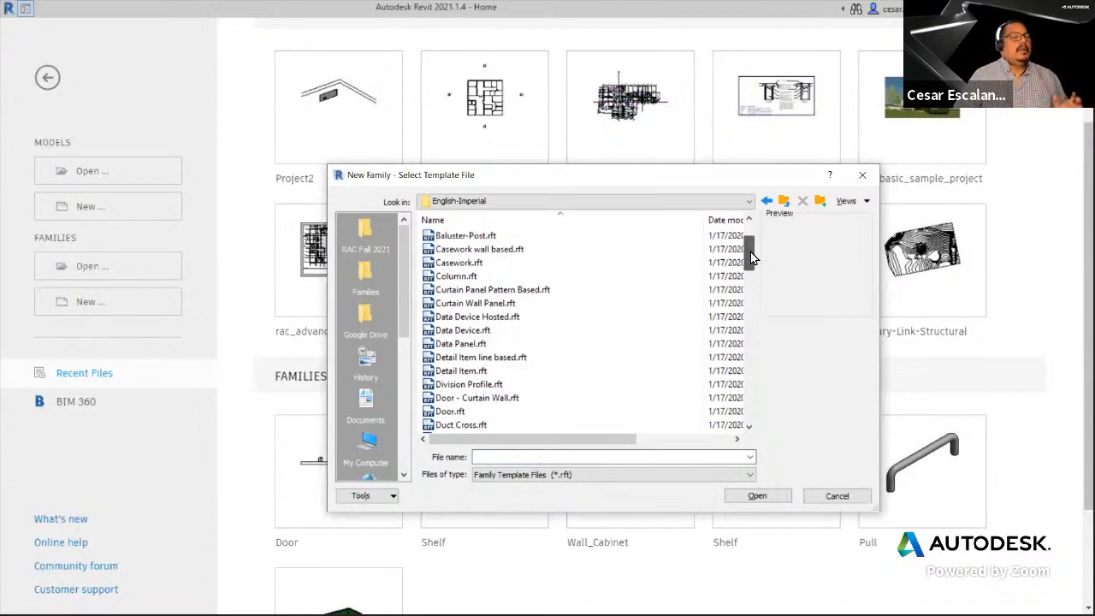
mouse_move(752, 257)
mouse_down()
mouse_move(754, 233)
mouse_move(754, 274)
mouse_up()
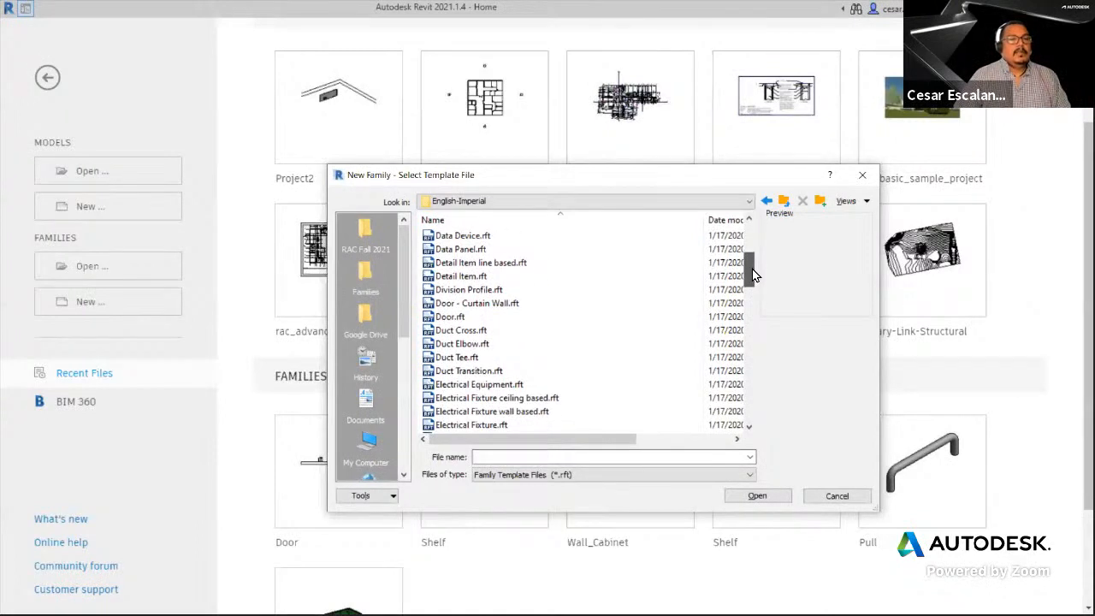
drag(754, 274, 750, 295)
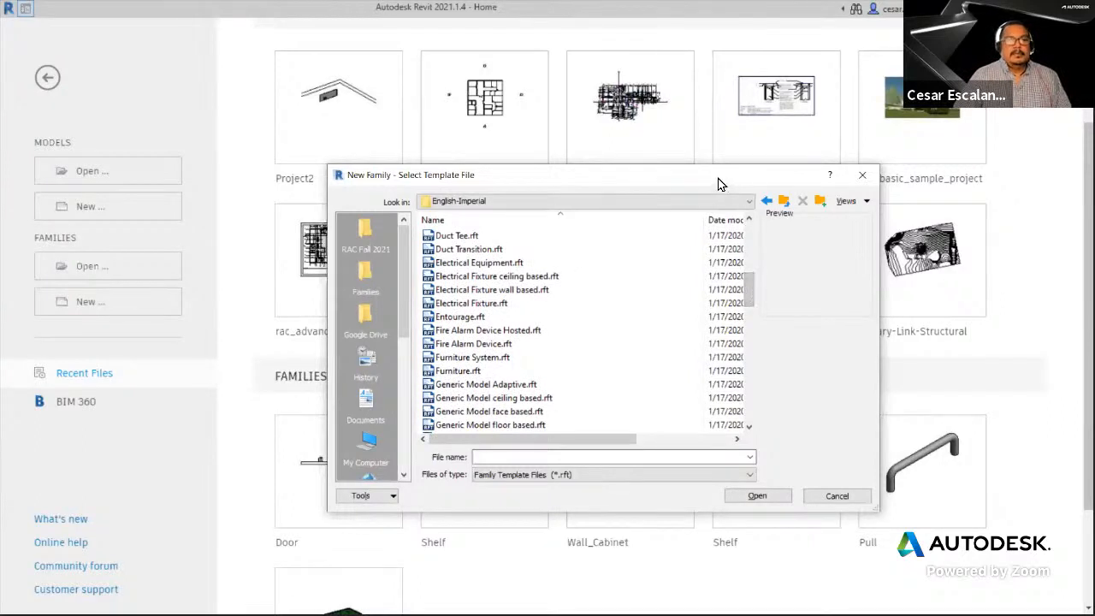
- Move the template selection dialog aside, outline the recent Pull family in red, and clear the marking
drag(719, 183, 472, 167)
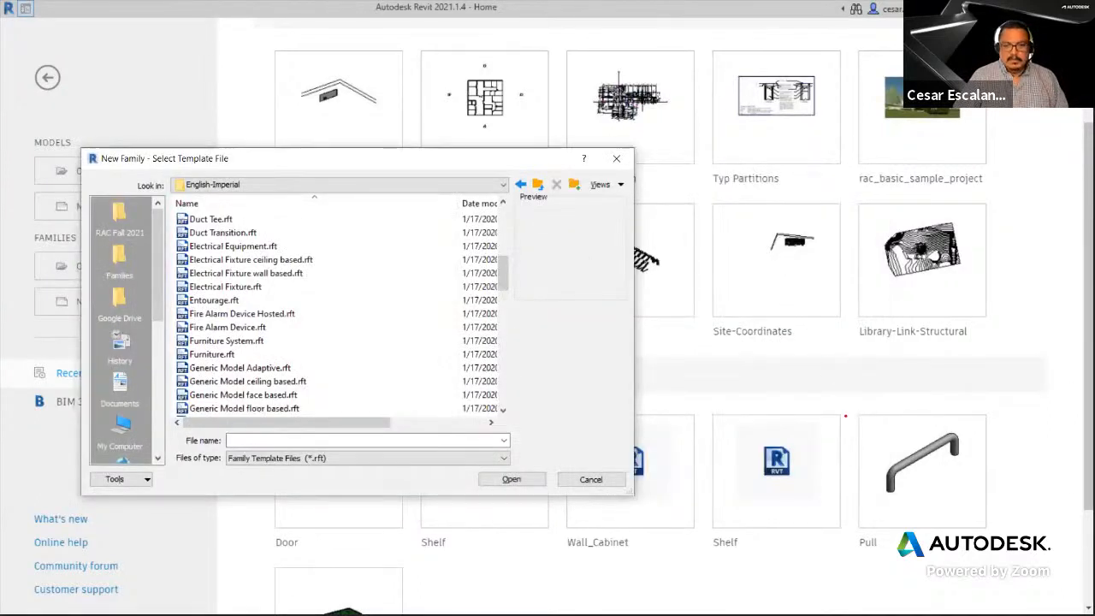
mouse_move(858, 411)
mouse_down()
mouse_move(986, 510)
mouse_move(997, 541)
mouse_up()
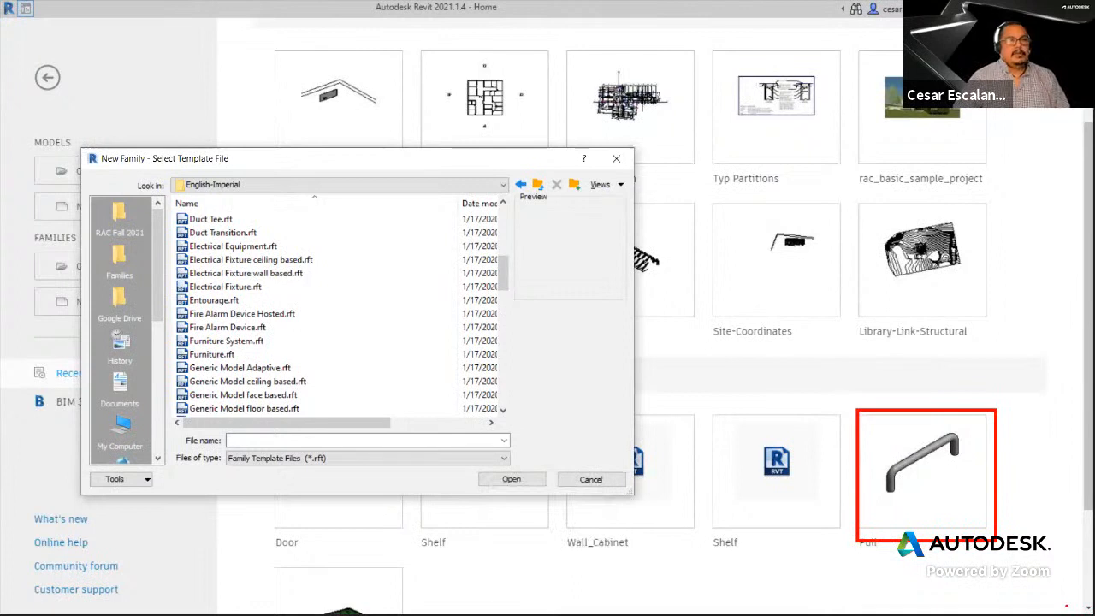
key(Escape)
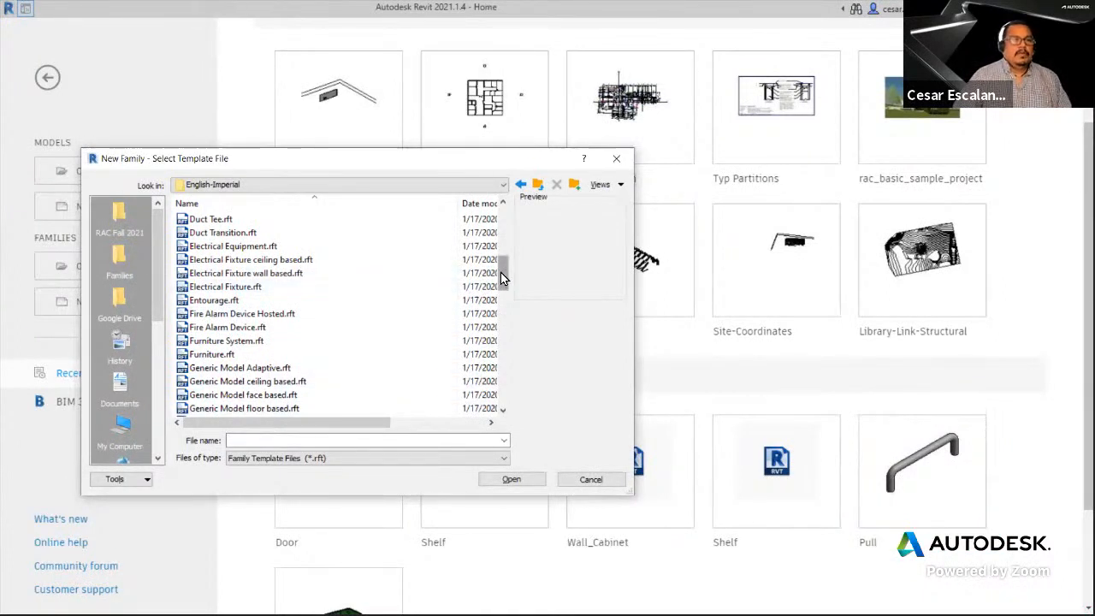
- Create a new family from the Generic Model.rft template
drag(500, 272, 501, 279)
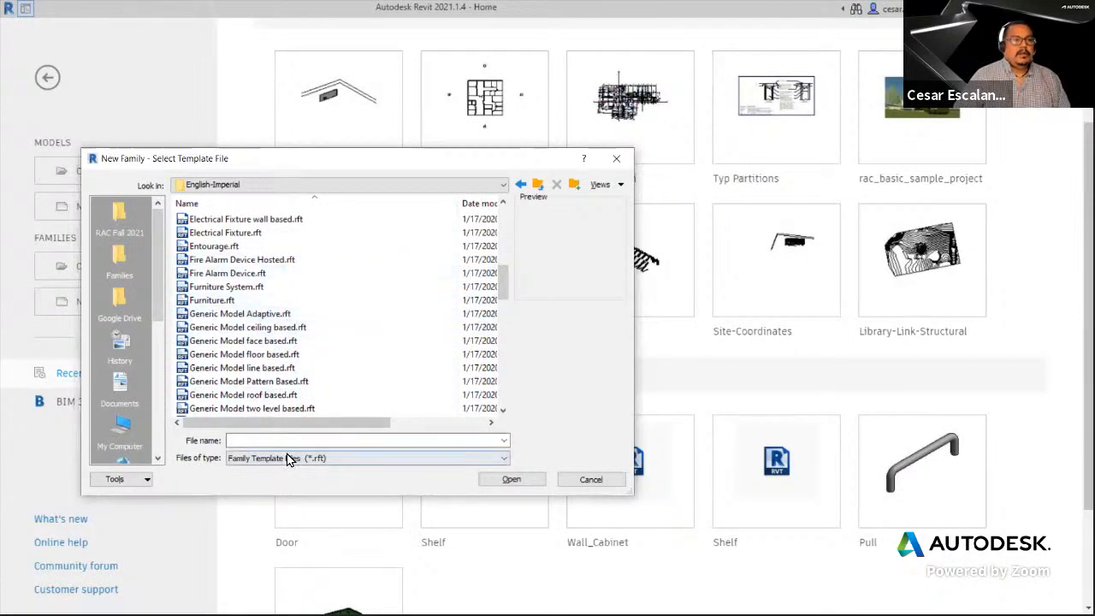
scroll(294, 380, down, 2)
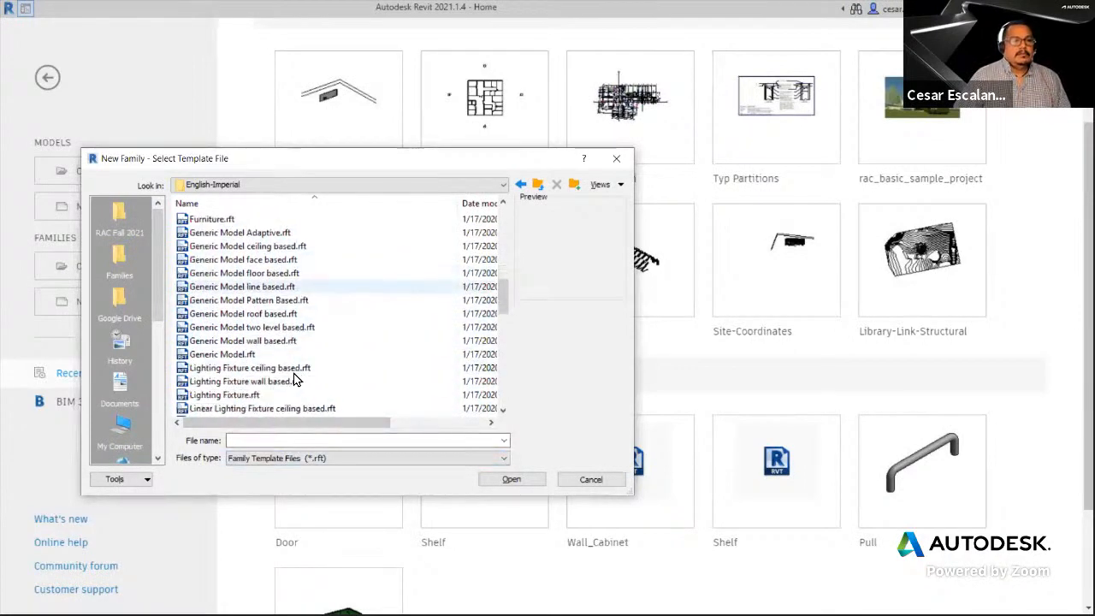
click(226, 355)
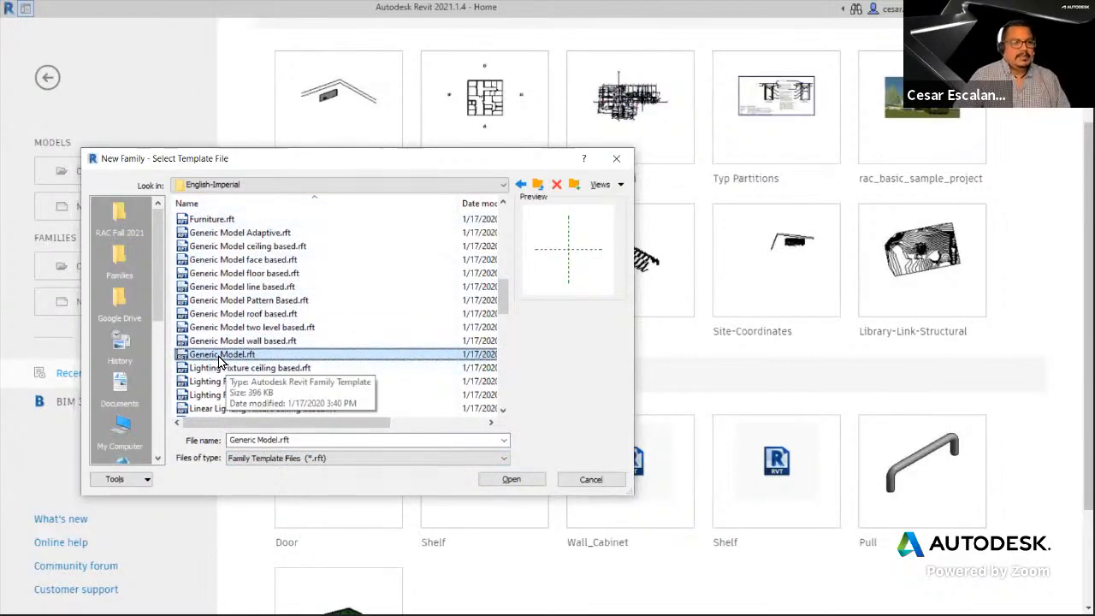
click(513, 482)
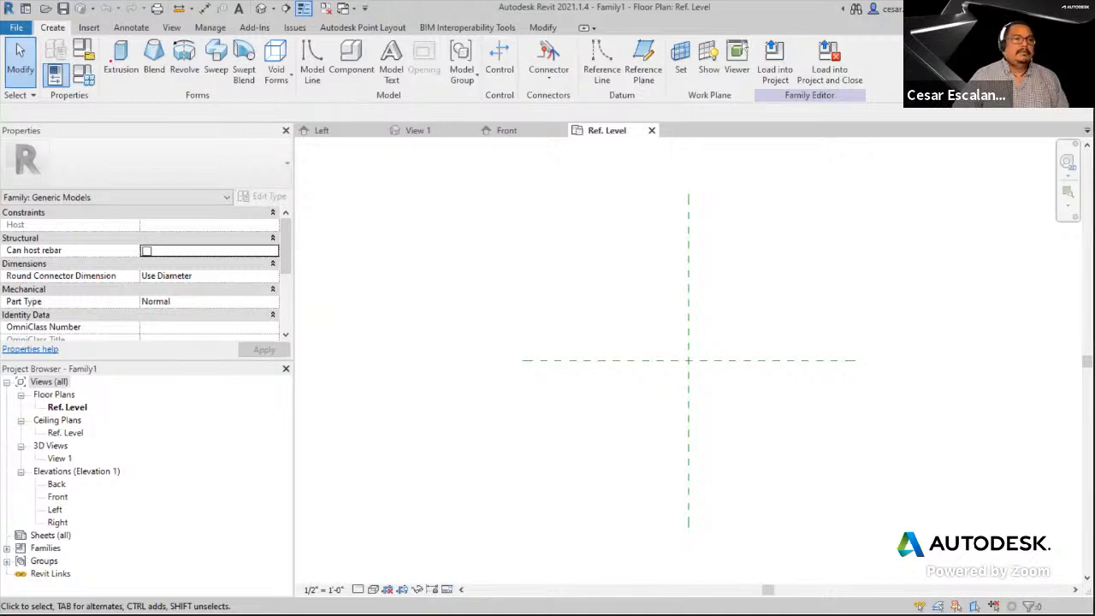
- Mark the form-creation tools and compare the properties of the Center (Left/Right) and Center (Front/Back) reference planes
mouse_move(94, 32)
mouse_down()
mouse_move(196, 74)
mouse_move(298, 88)
mouse_move(301, 106)
mouse_up()
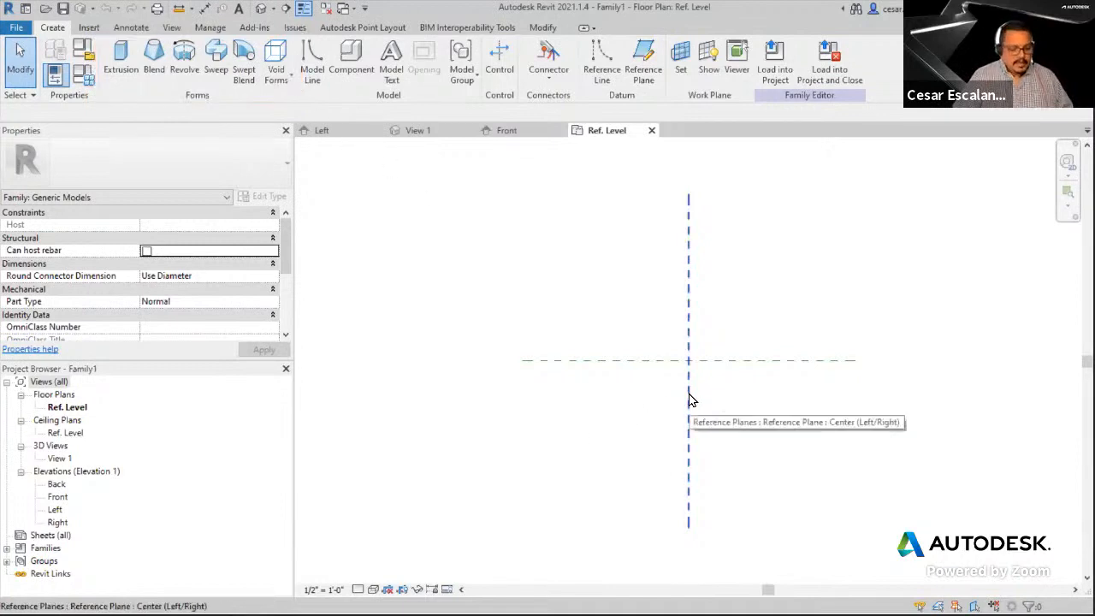
click(693, 295)
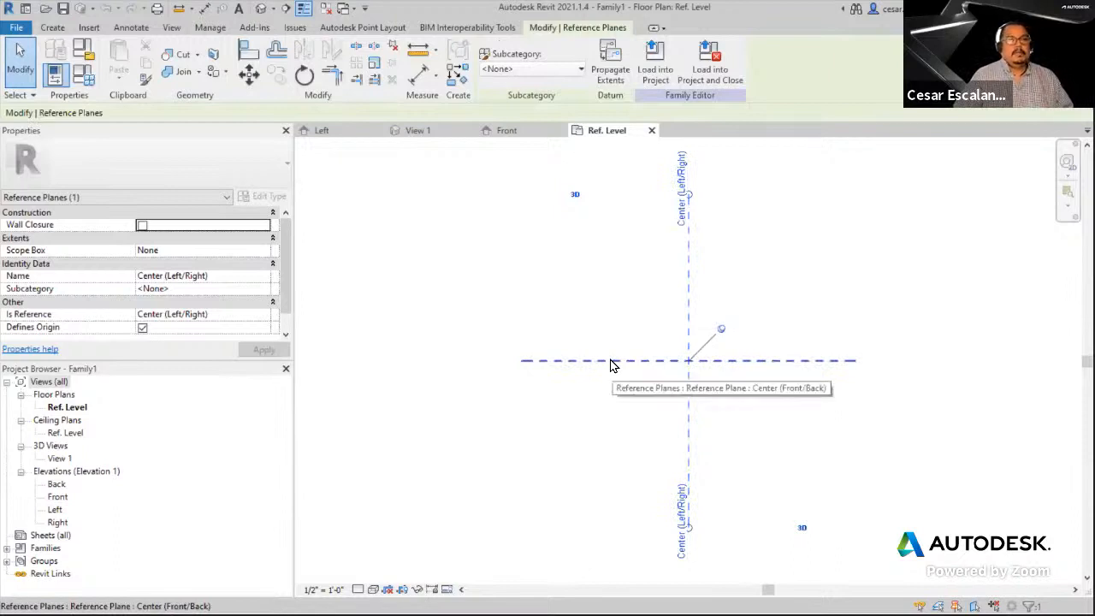
click(754, 363)
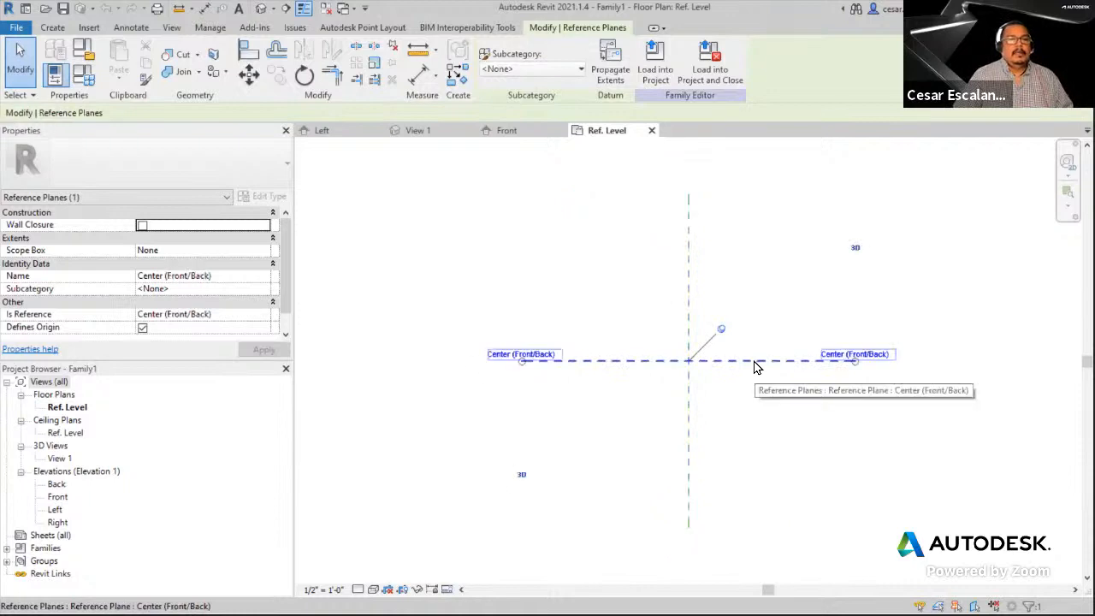
click(689, 259)
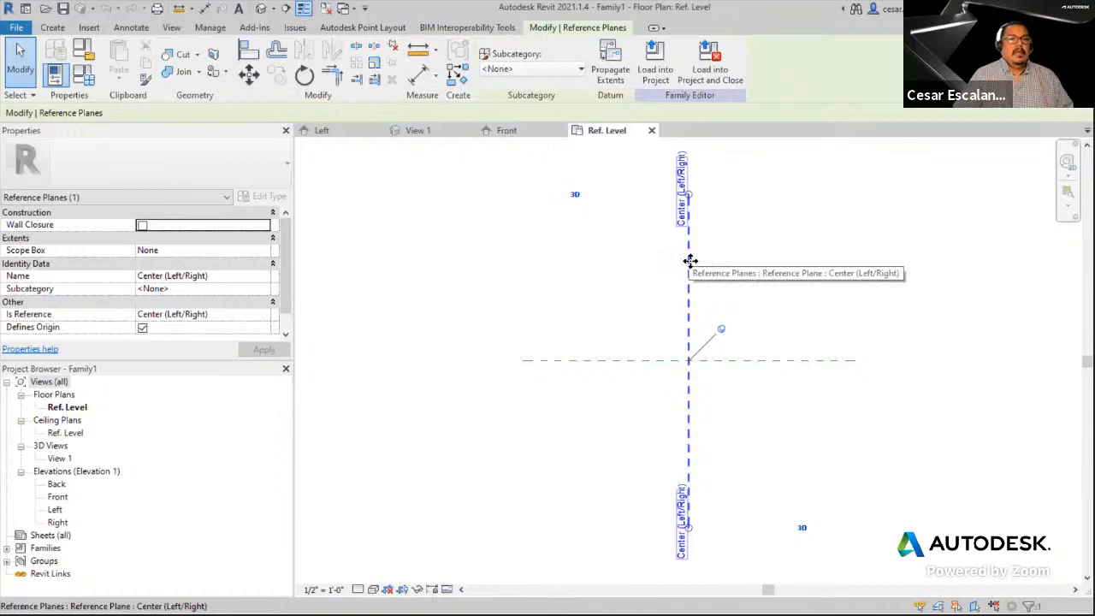
click(757, 361)
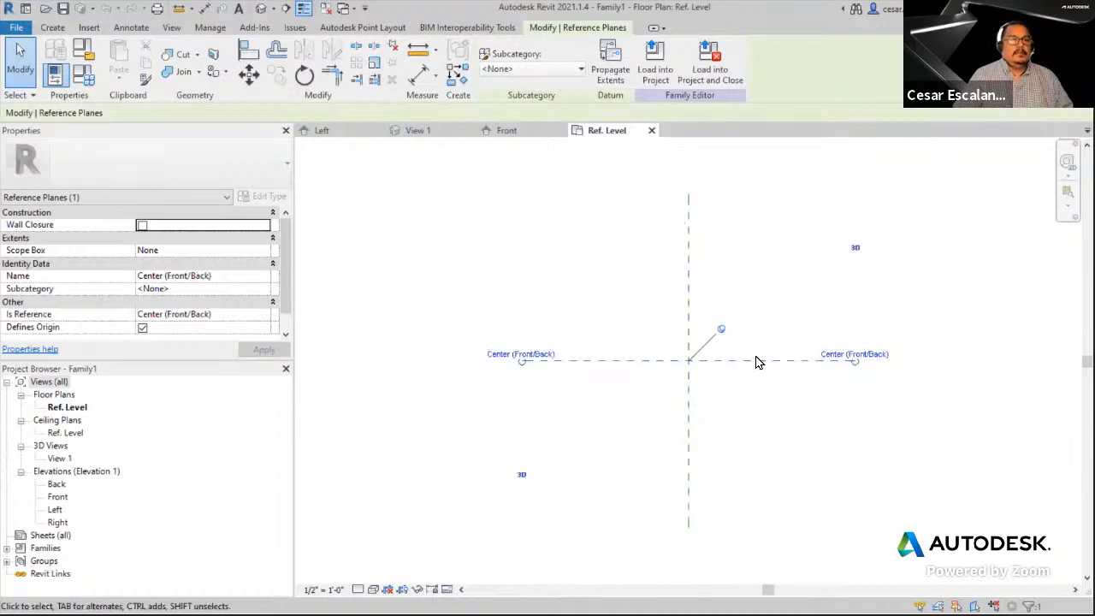
click(688, 284)
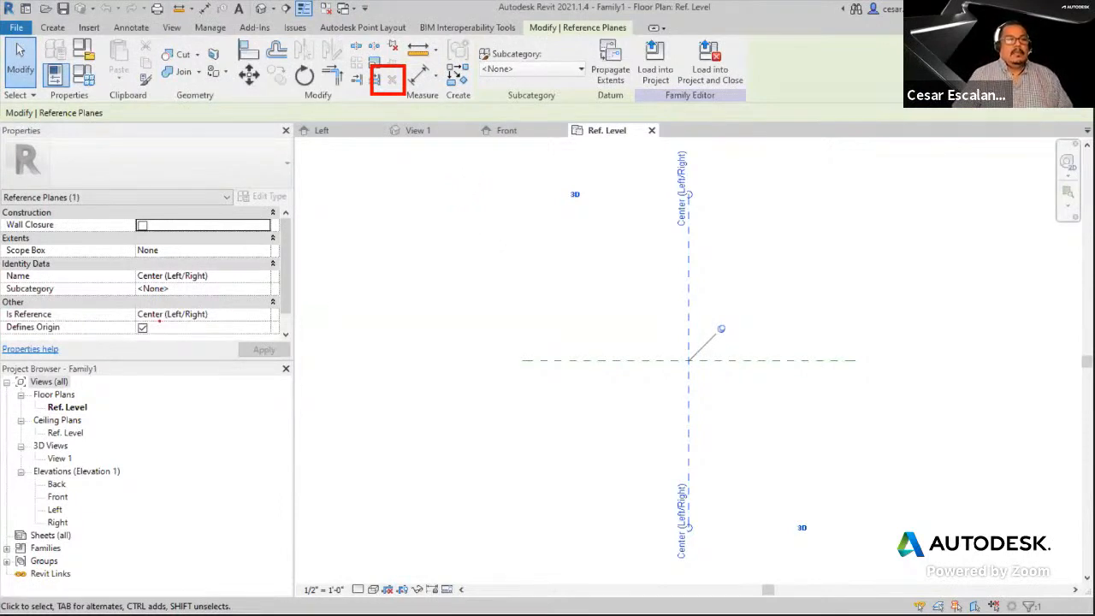
- Mark the Defines Origin setting and the reference planes' intersection in red, and check the same setting on the Center (Front/Back) plane
drag(120, 320, 156, 340)
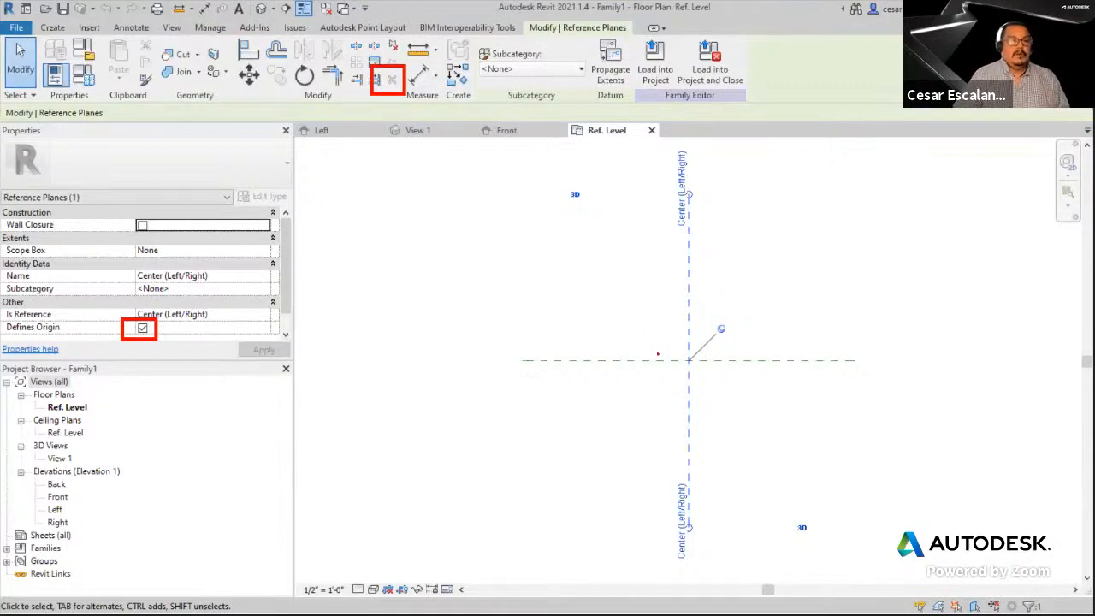
drag(688, 357, 682, 364)
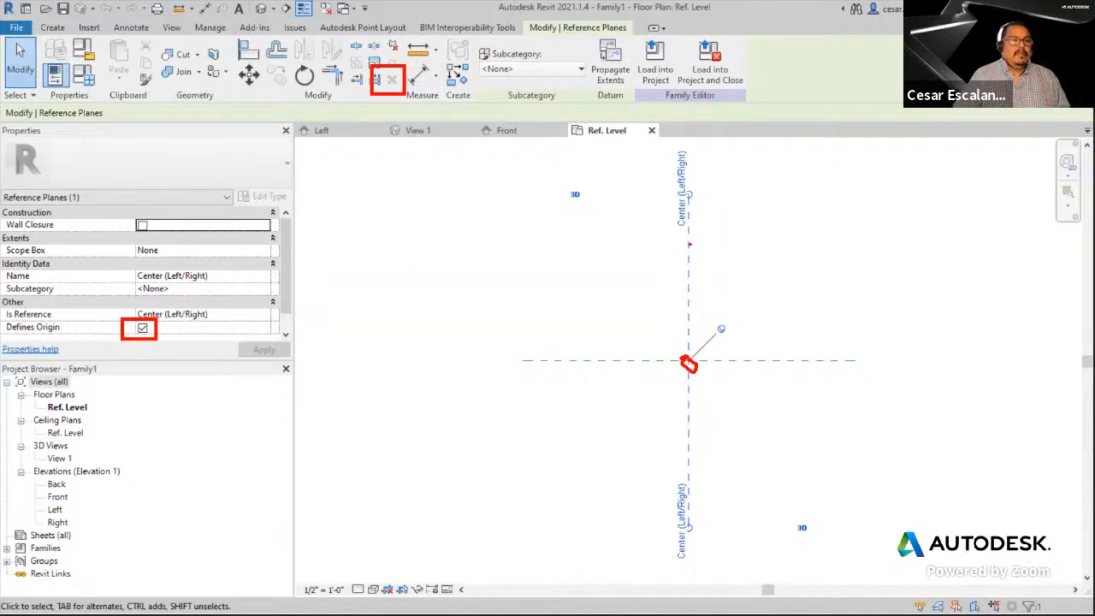
click(641, 361)
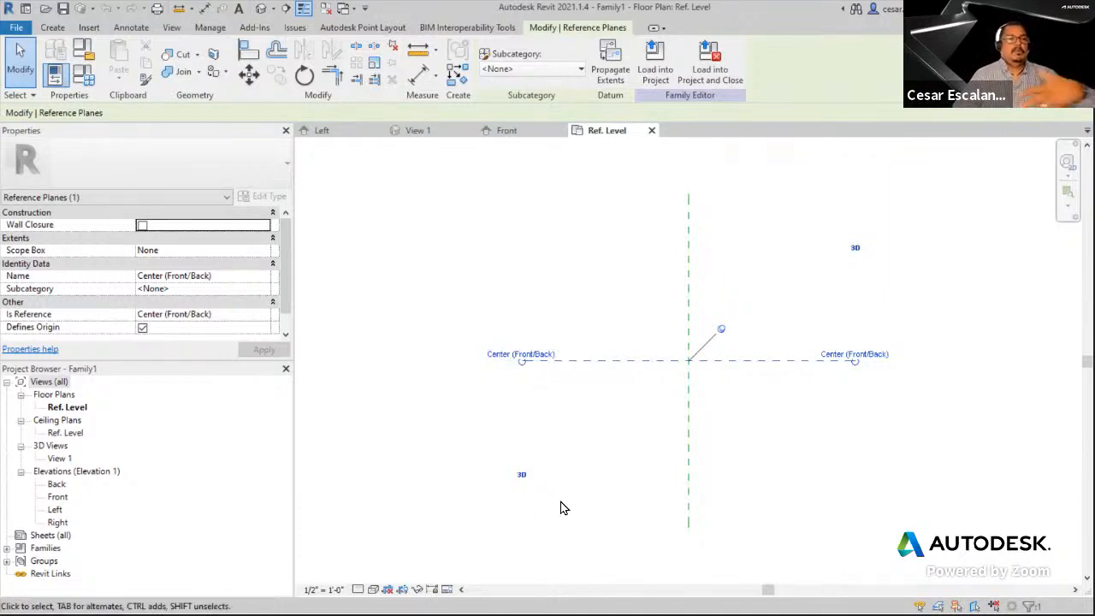
click(141, 327)
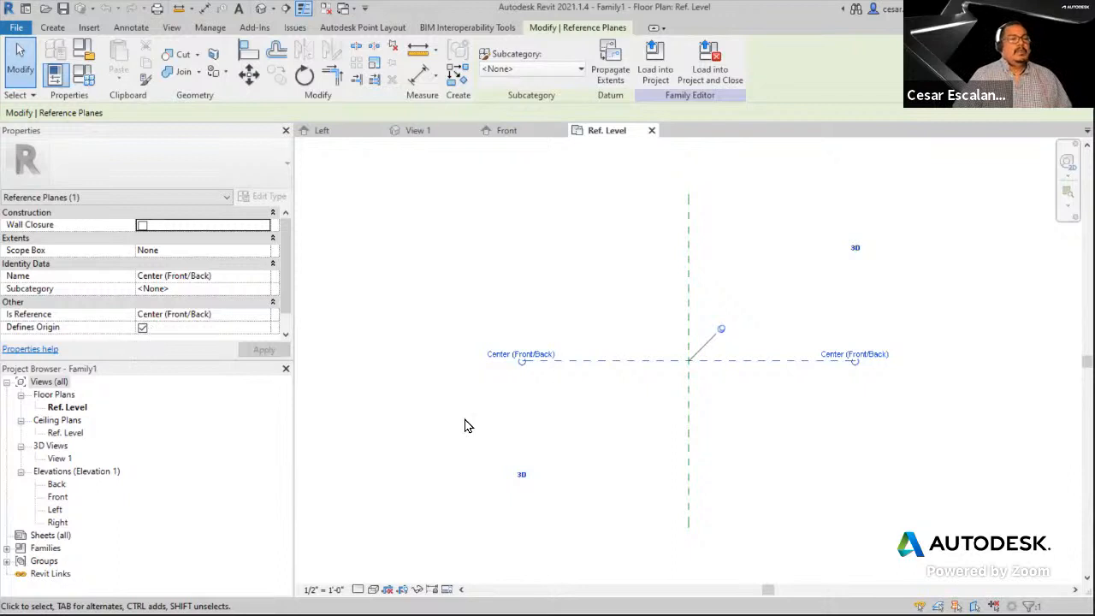
click(553, 434)
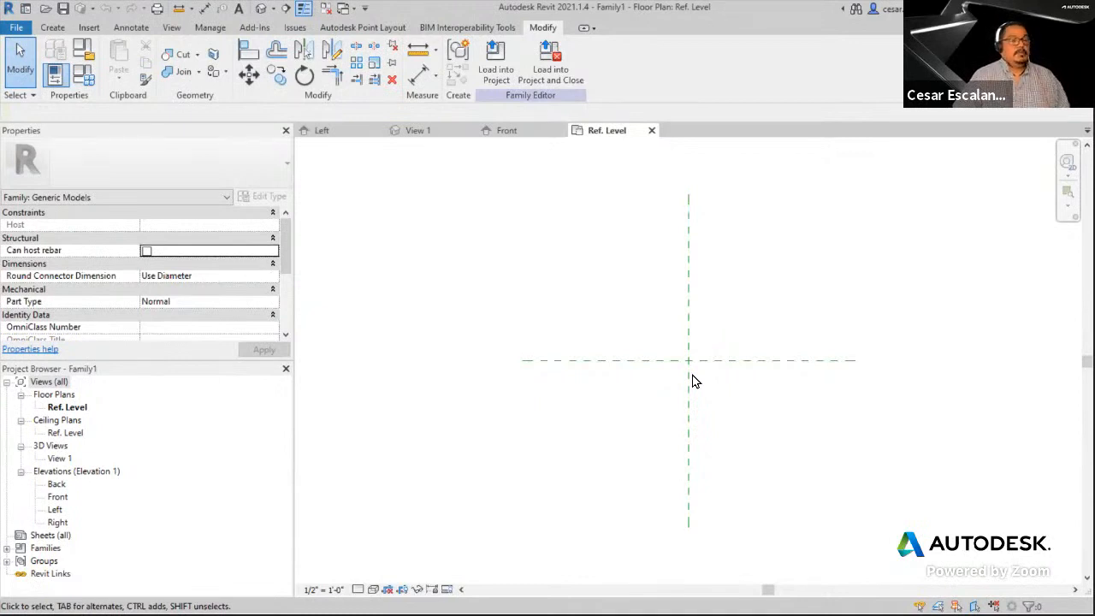
- Select the Center (Front/Back) reference plane and inspect it around its intersection with the Center (Left/Right) plane
scroll(745, 396, up, 2)
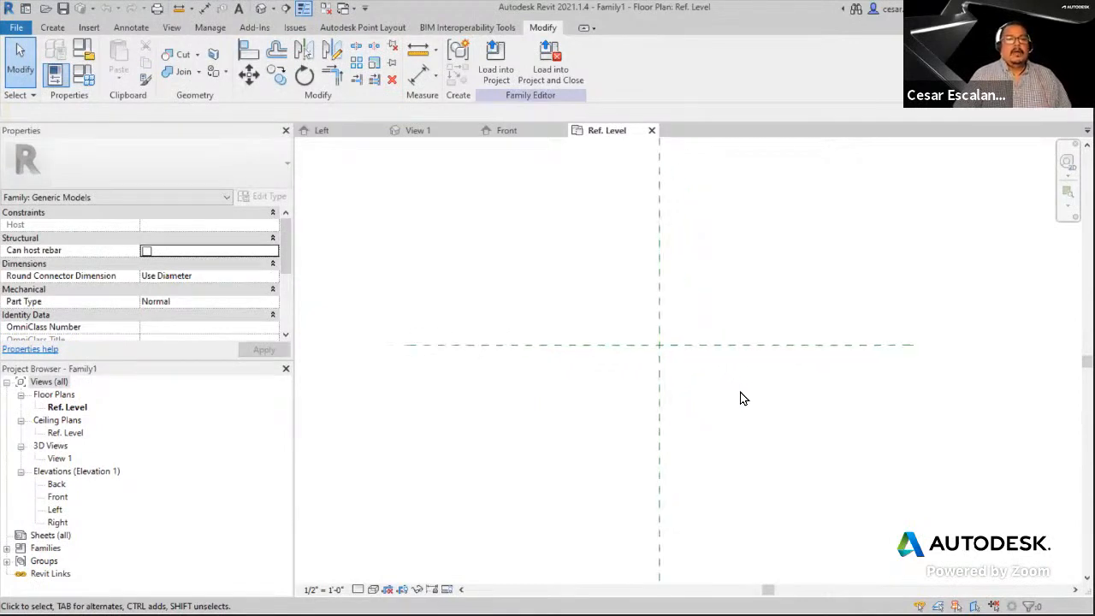
scroll(742, 398, up, 1)
click(687, 330)
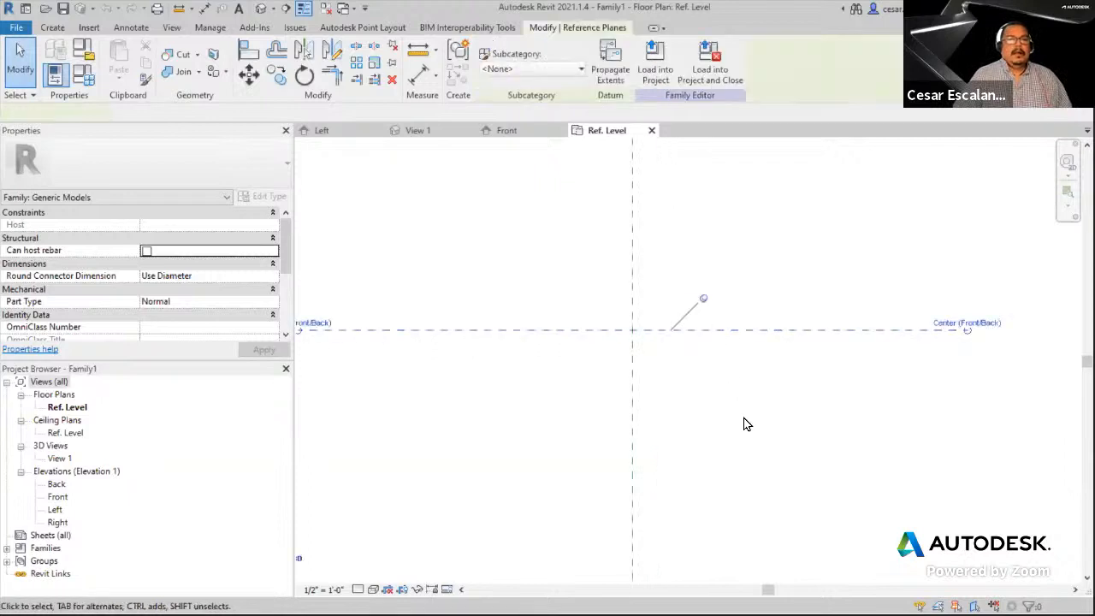
scroll(745, 424, down, 1)
middle_drag(746, 423, 686, 446)
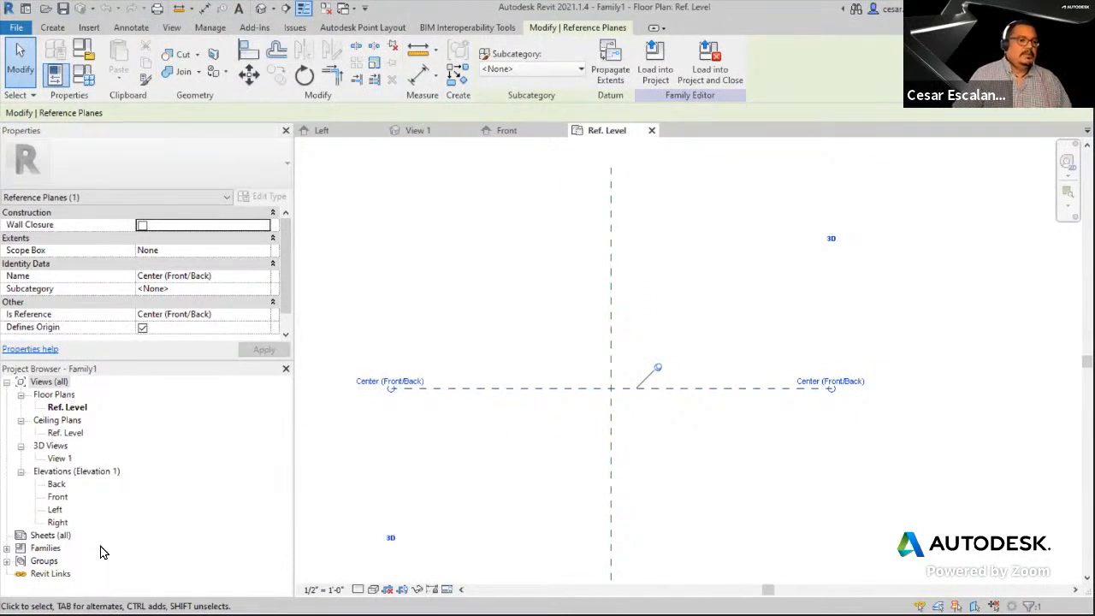
- Deselect the reference plane, check the default 3D view, and return to the Ref. Level floor plan
click(397, 465)
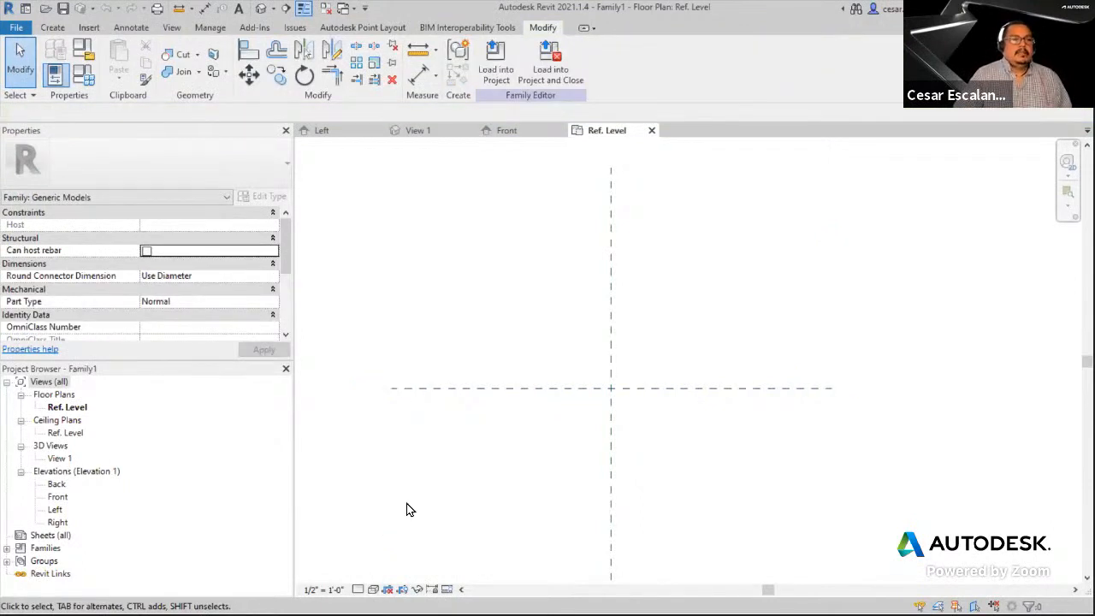
click(262, 10)
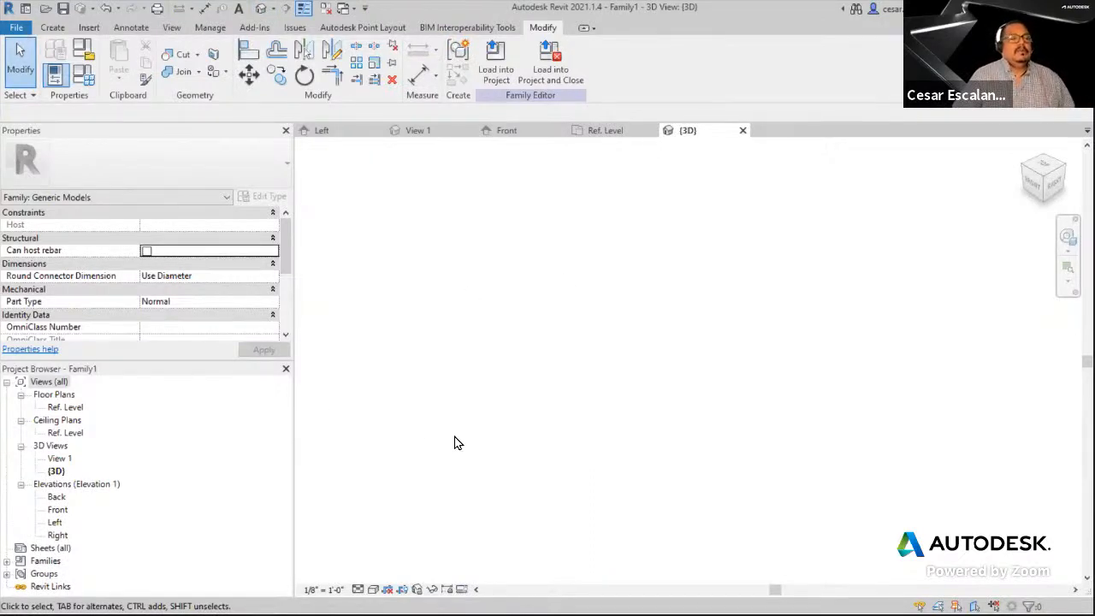
double_click(67, 408)
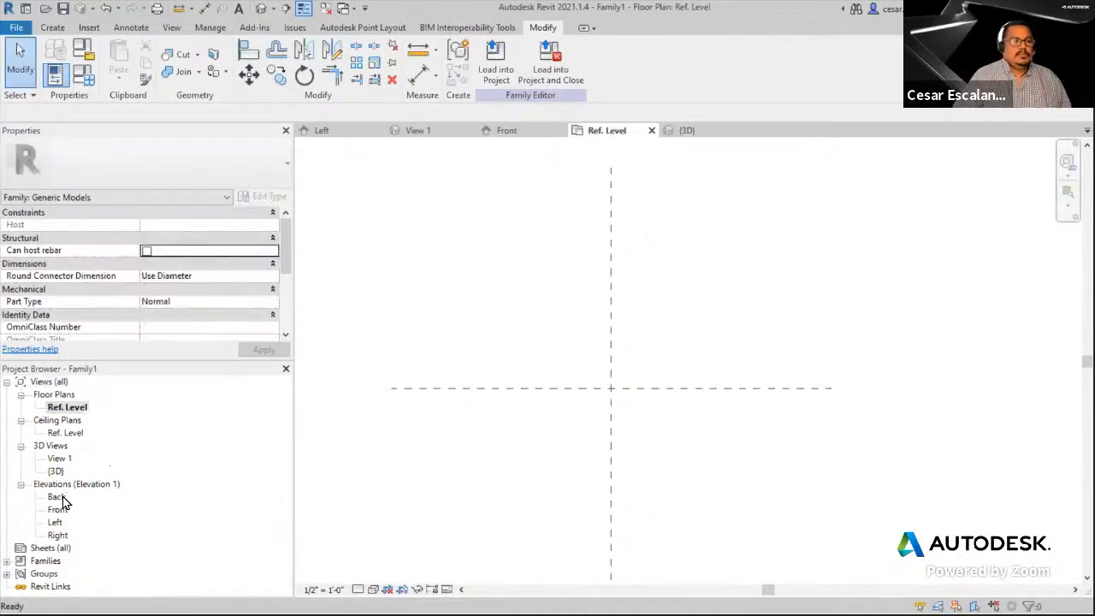
- Tile the open views and close View 1 and the default 3D view, keeping Front, Ref. Level and Left
double_click(58, 511)
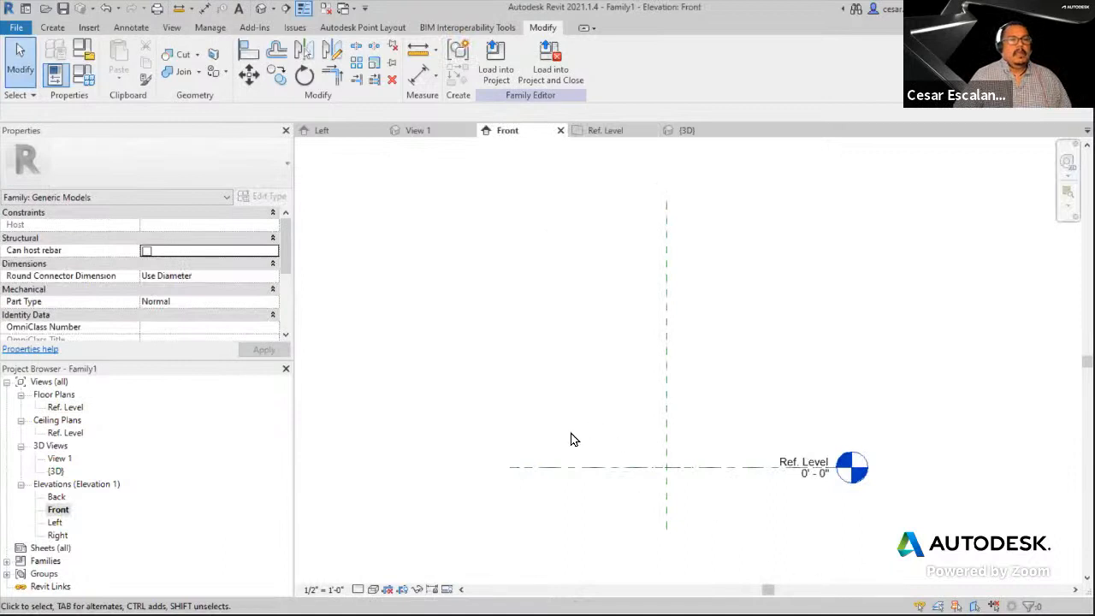
click(685, 130)
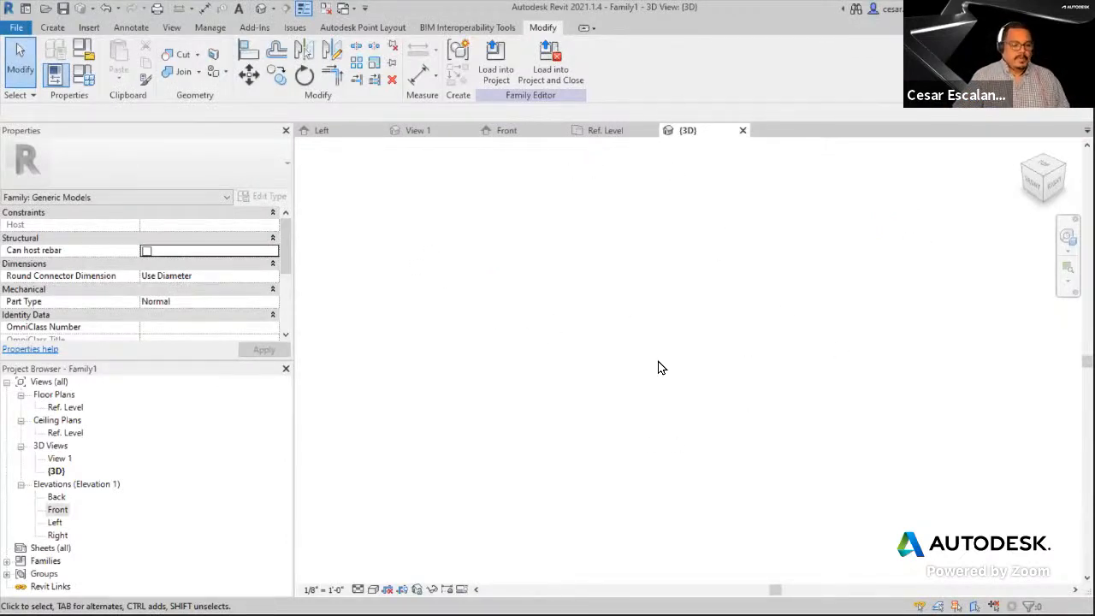
key(w)
key(t)
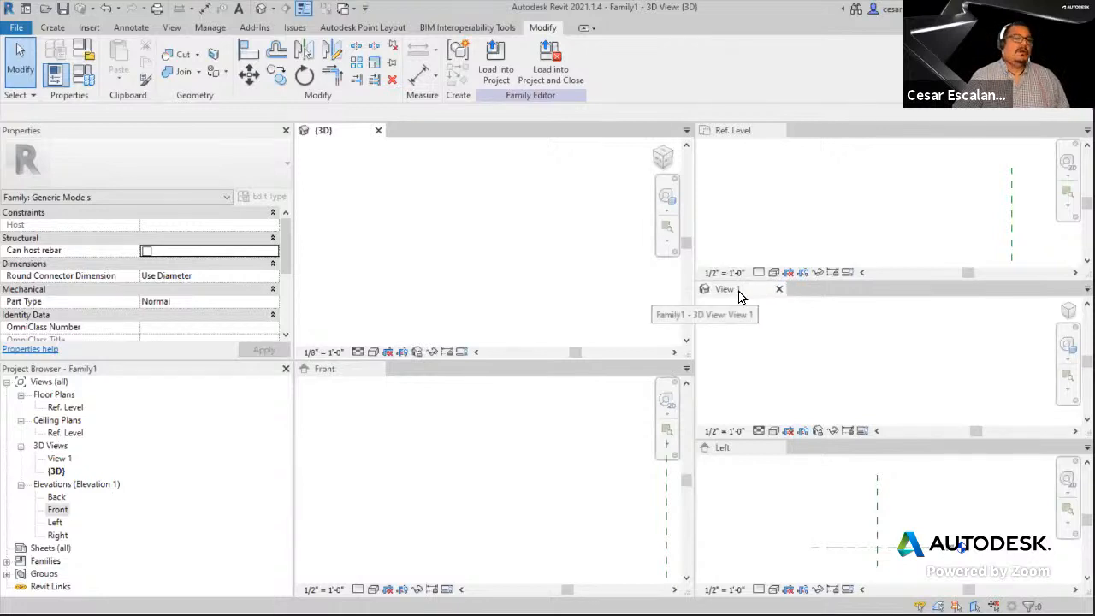
click(778, 291)
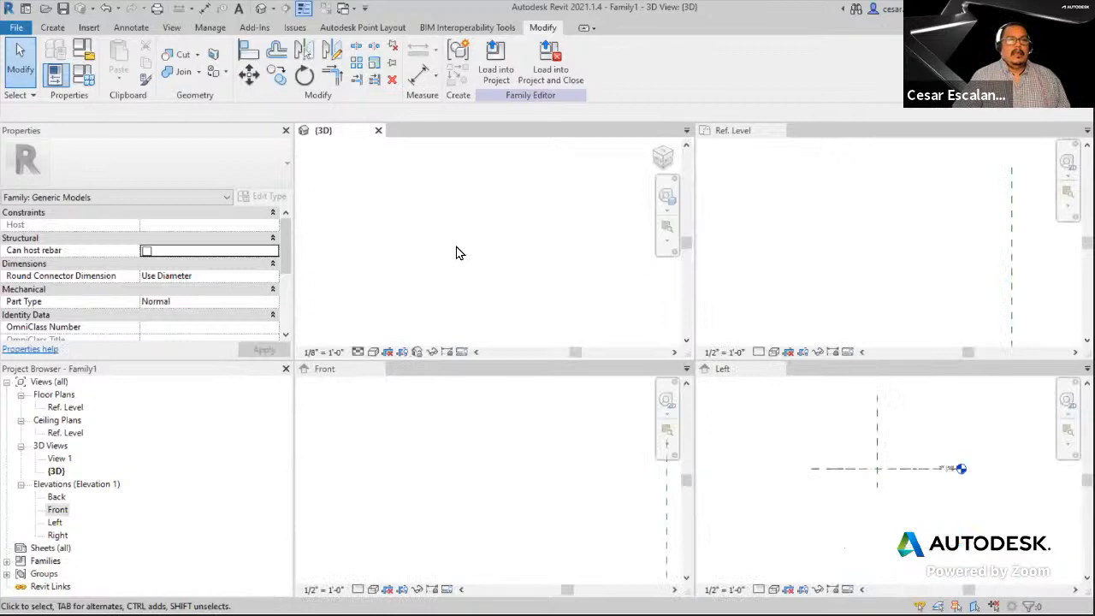
click(378, 131)
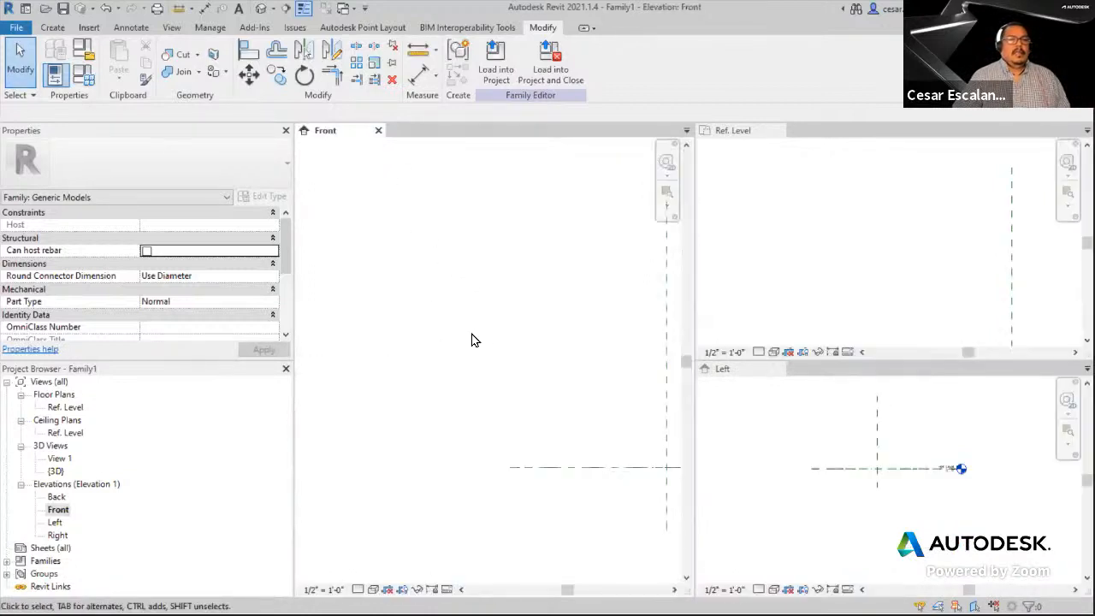
- Fit the contents of all three tiled views with Zoom All to Fit
middle_drag(513, 344, 347, 289)
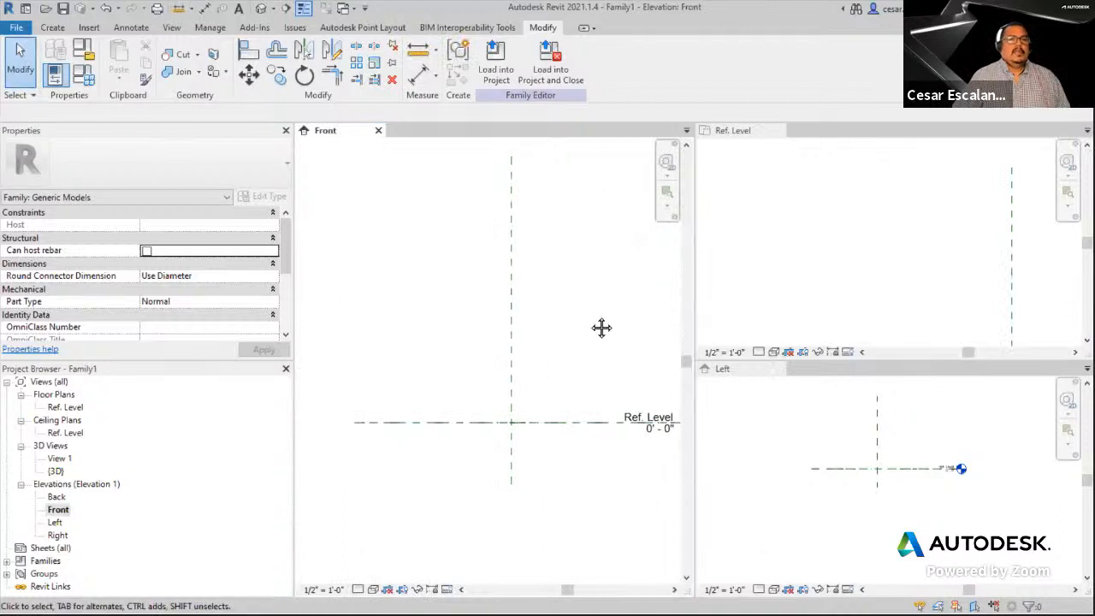
middle_drag(601, 325, 554, 321)
scroll(564, 317, down, 1)
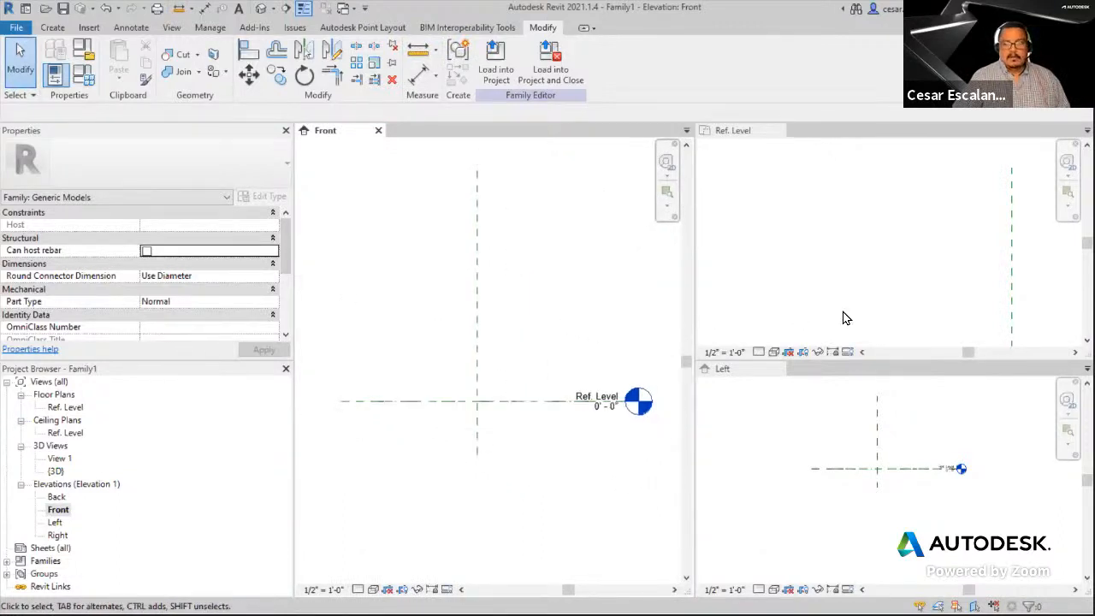
click(670, 209)
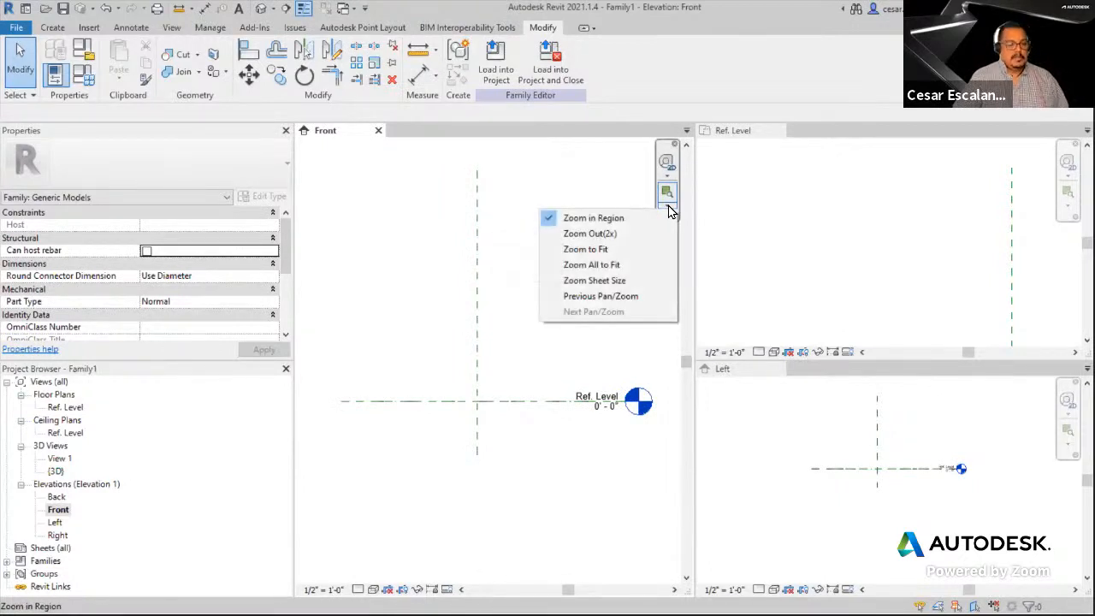
click(571, 272)
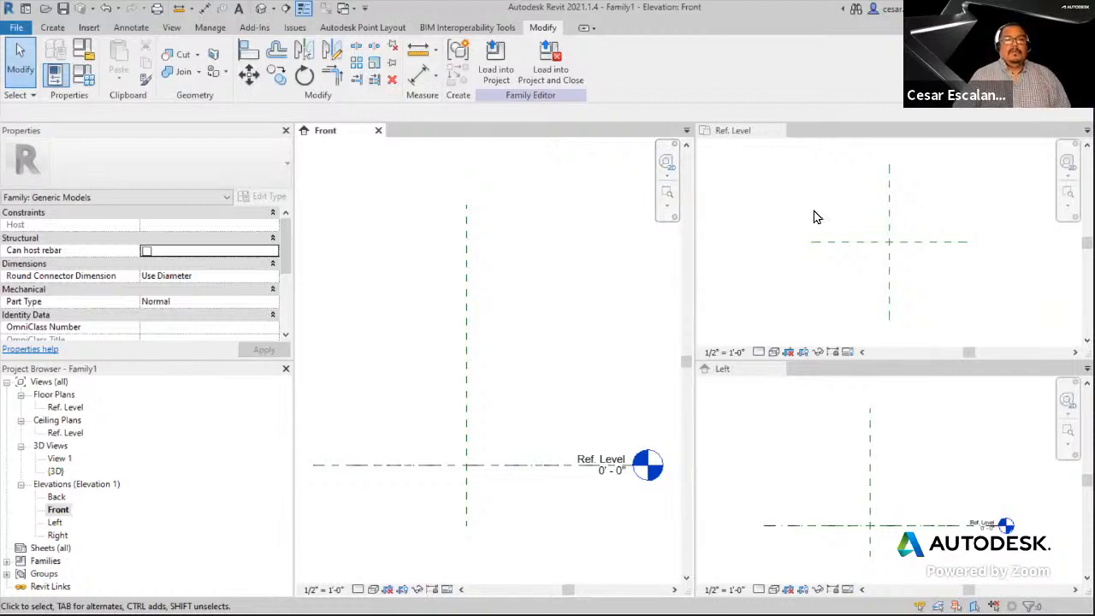
- Compare the reference planes across the Ref. Level, Left and Front views, finishing with the Ref. Level plan active
click(827, 178)
click(798, 496)
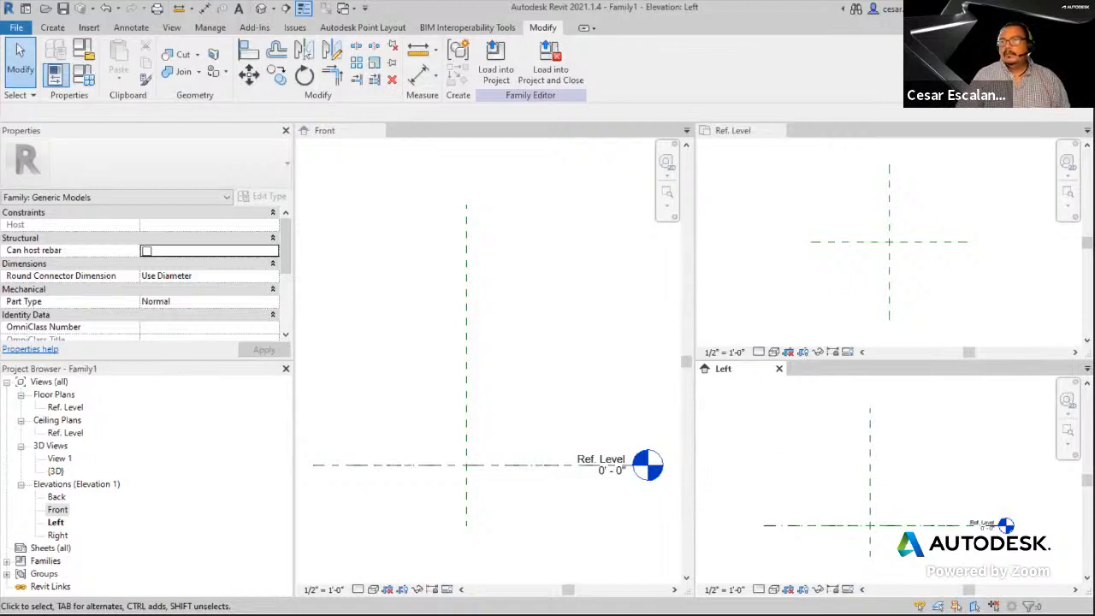
click(721, 147)
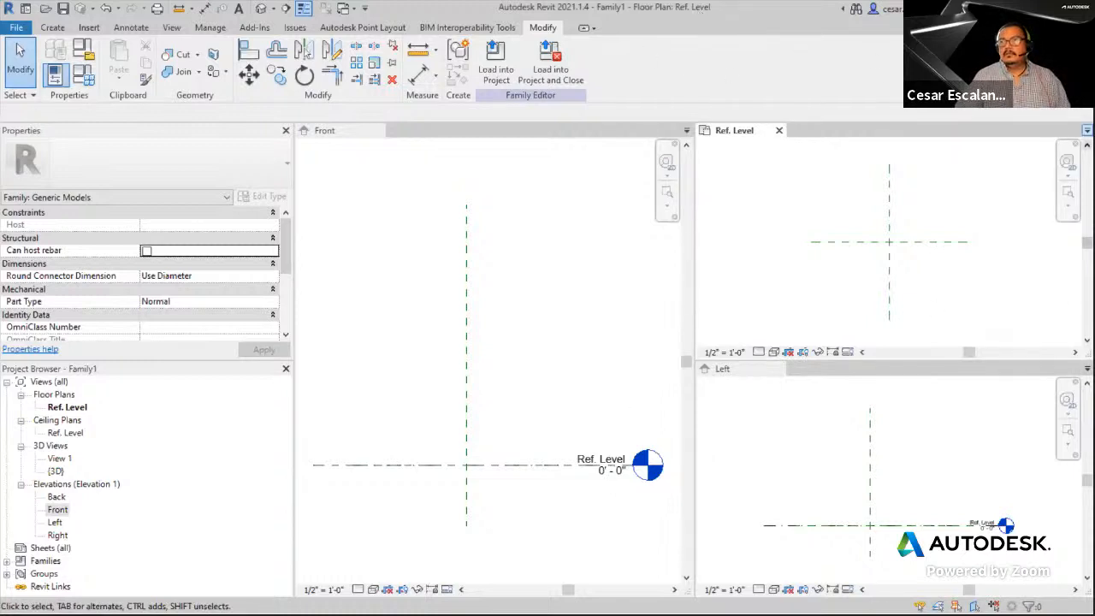
click(532, 506)
click(301, 11)
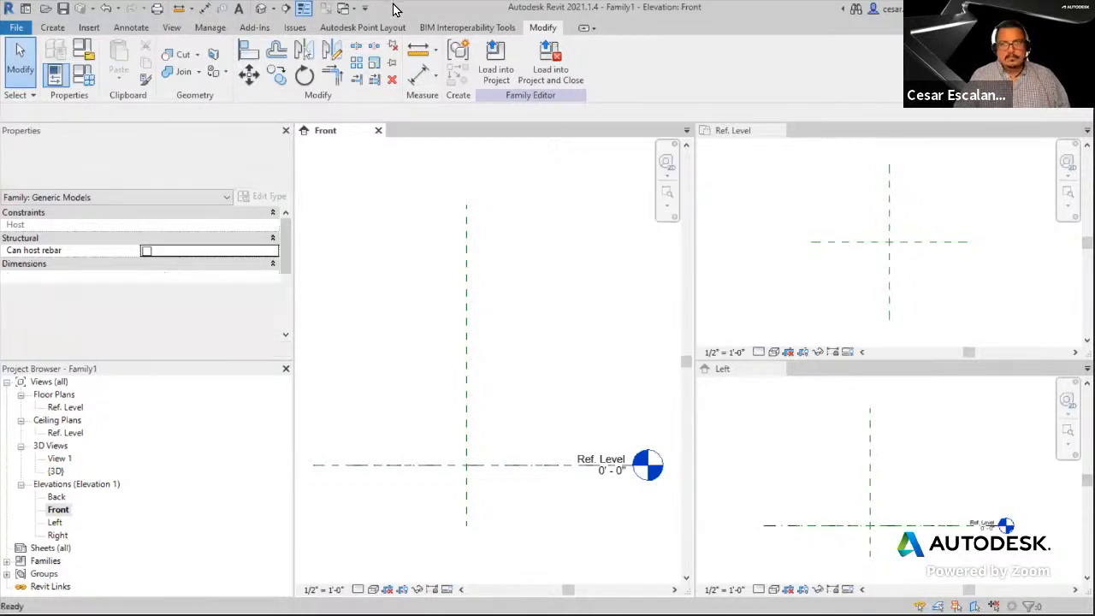
click(795, 292)
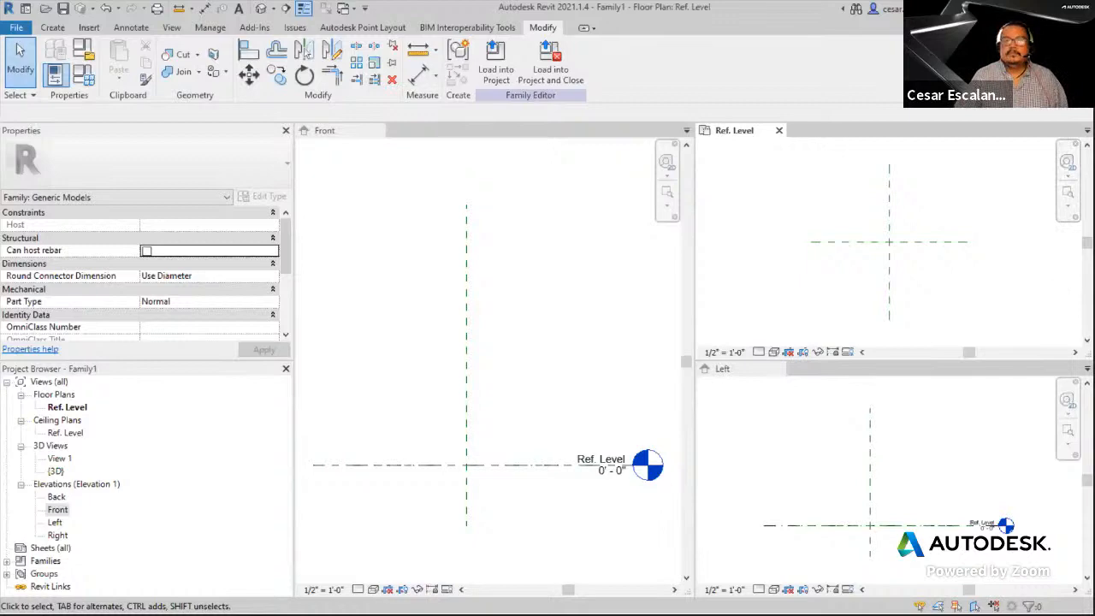
- Switch to the PowerPoint slide, highlight the line about using reference planes to define the family's framework, and return to Revit
key(alt+Tab)
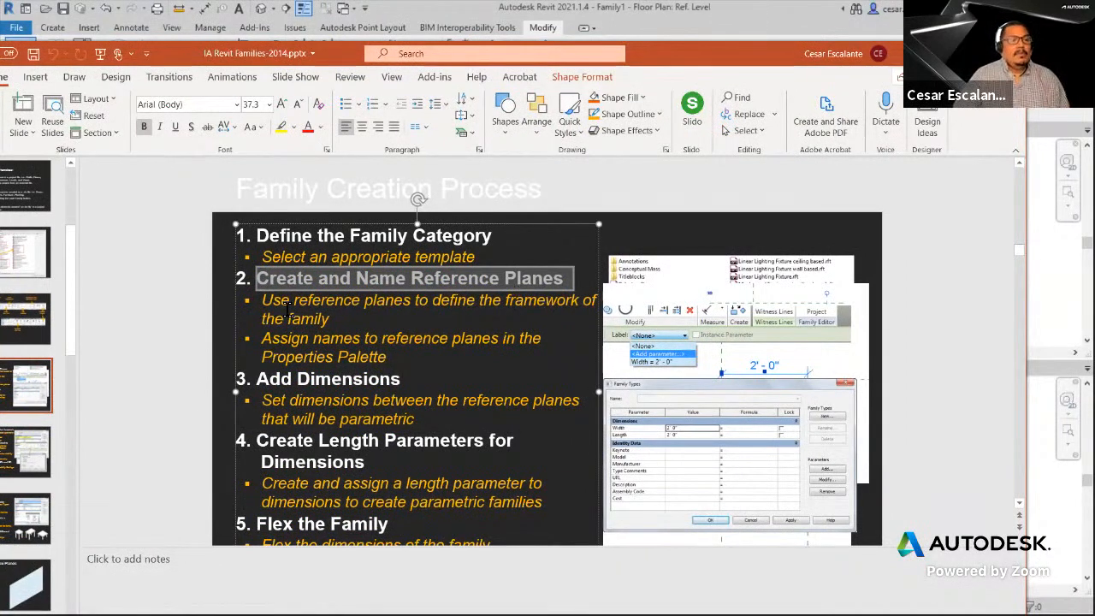
drag(263, 301, 331, 318)
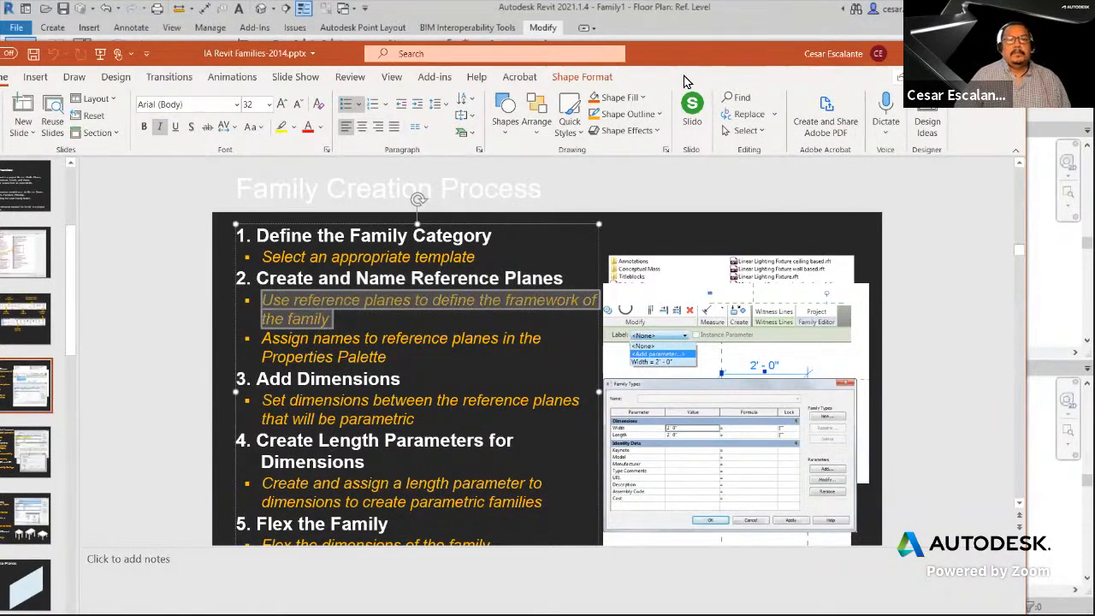
key(alt+Tab)
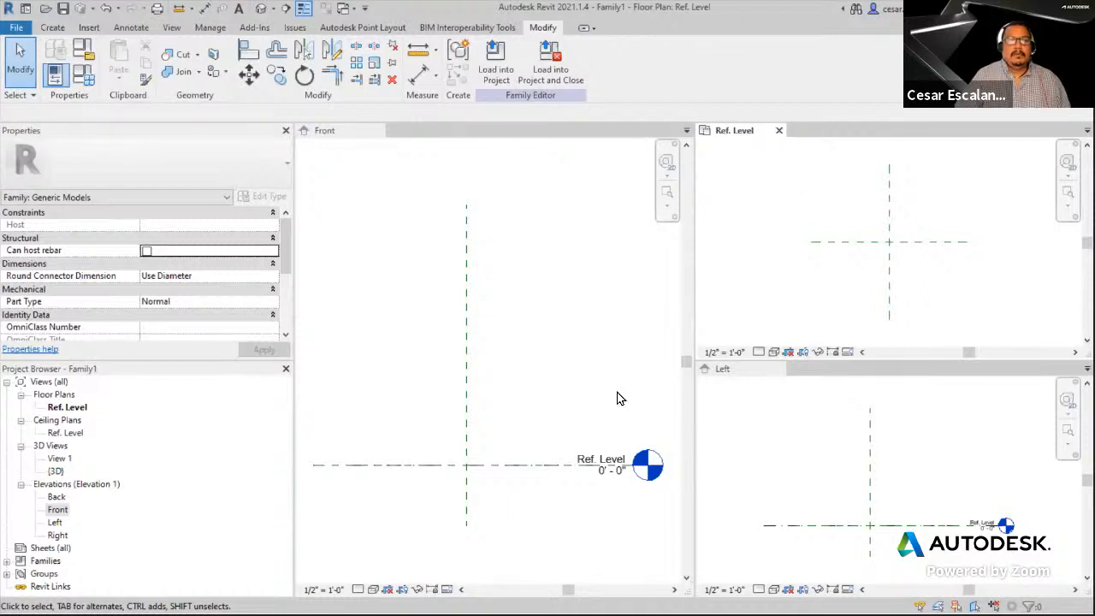
- Check the Draw settings in ZoomIt and close its options
scroll(908, 282, up, 2)
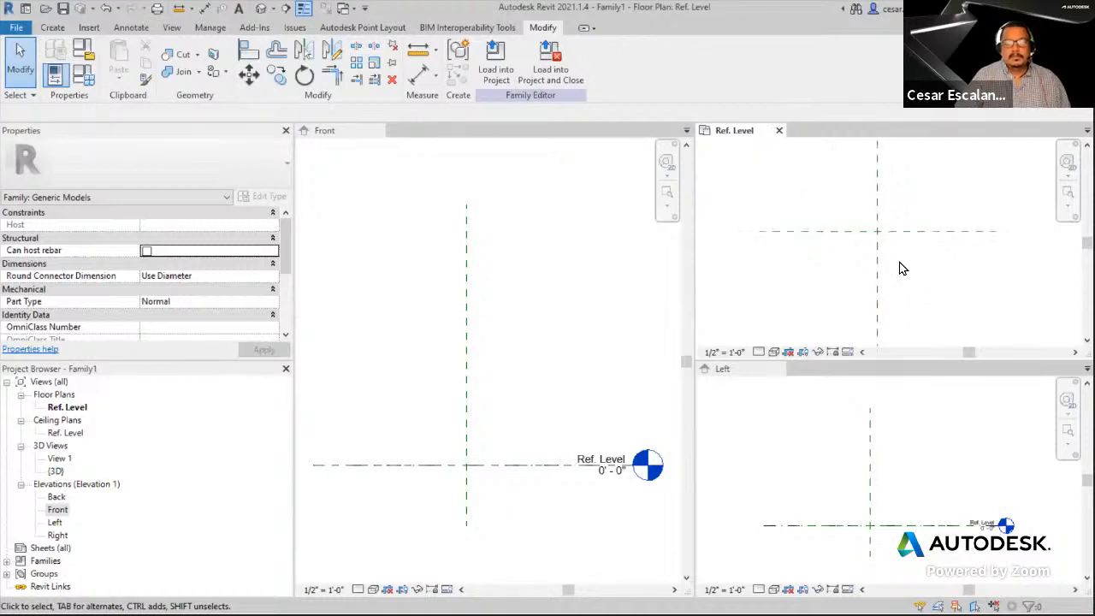
middle_drag(900, 268, 915, 300)
scroll(860, 287, up, 2)
scroll(907, 296, down, 1)
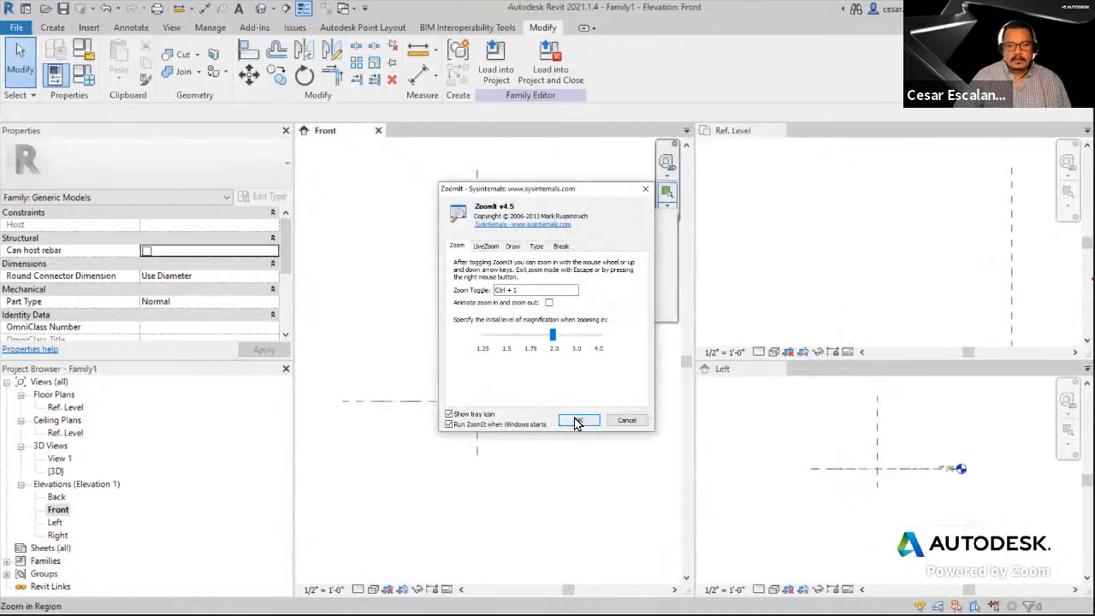
click(513, 247)
click(579, 424)
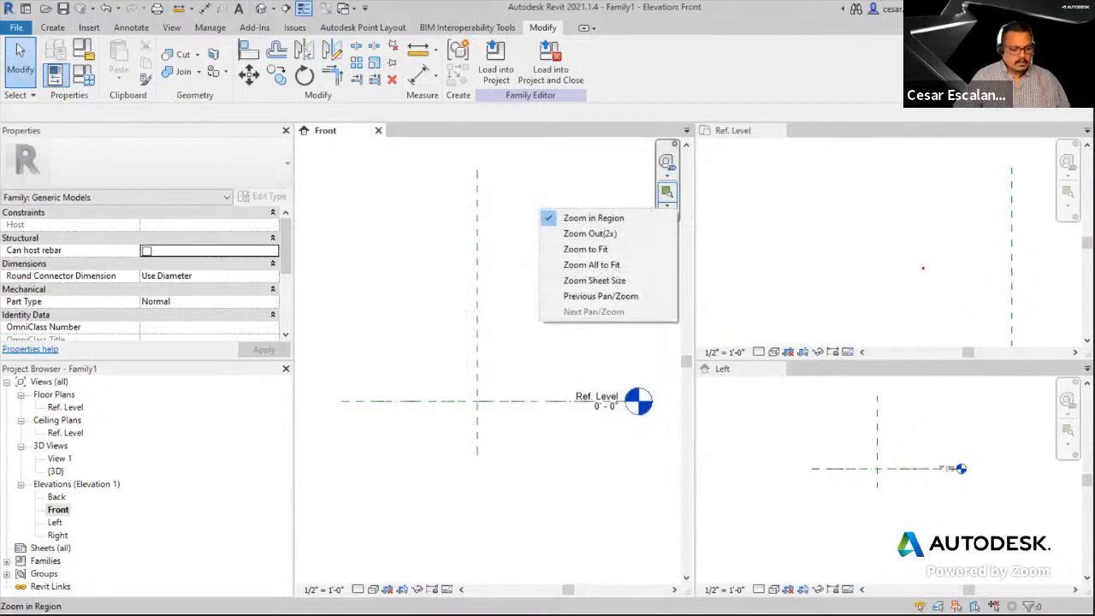
key(Escape)
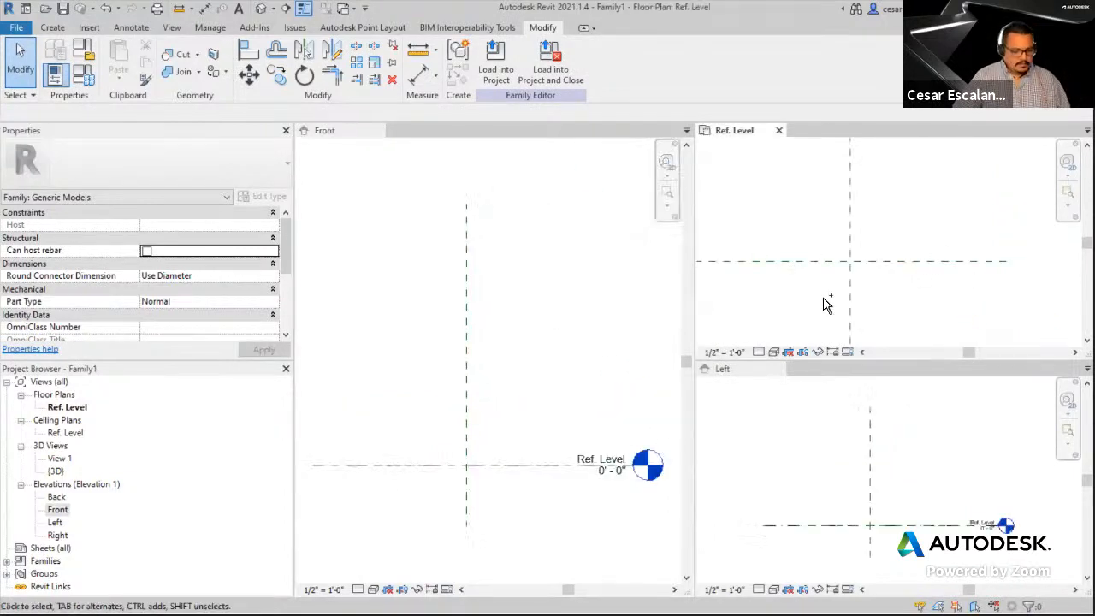
- Mark red lines labelled F and B in front of and behind the Center (Front/Back) plane, and clear the markup
key(ctrl+2)
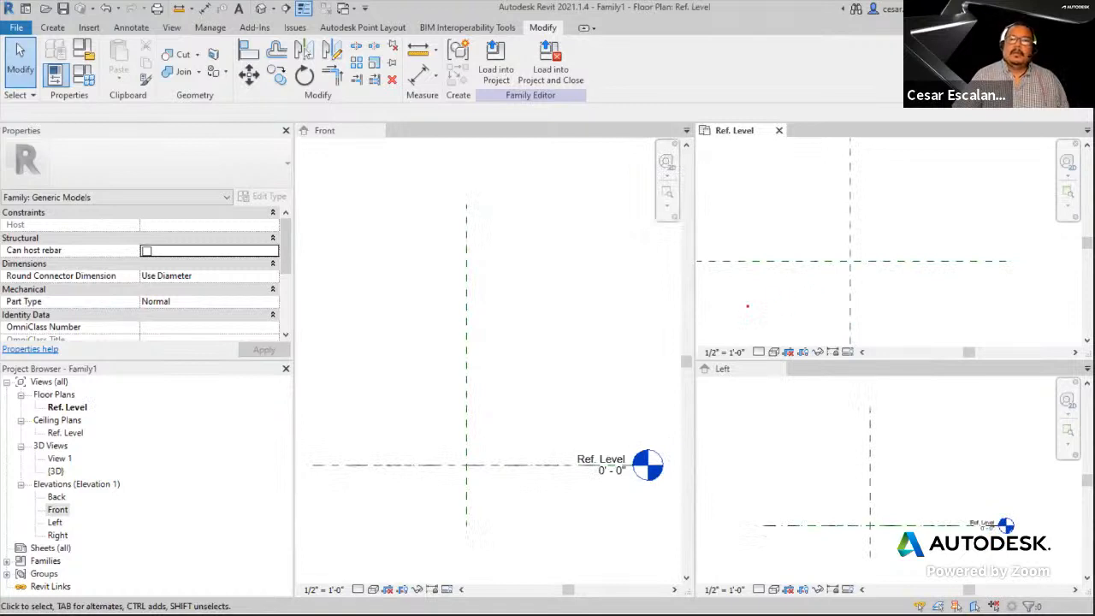
drag(727, 311, 981, 312)
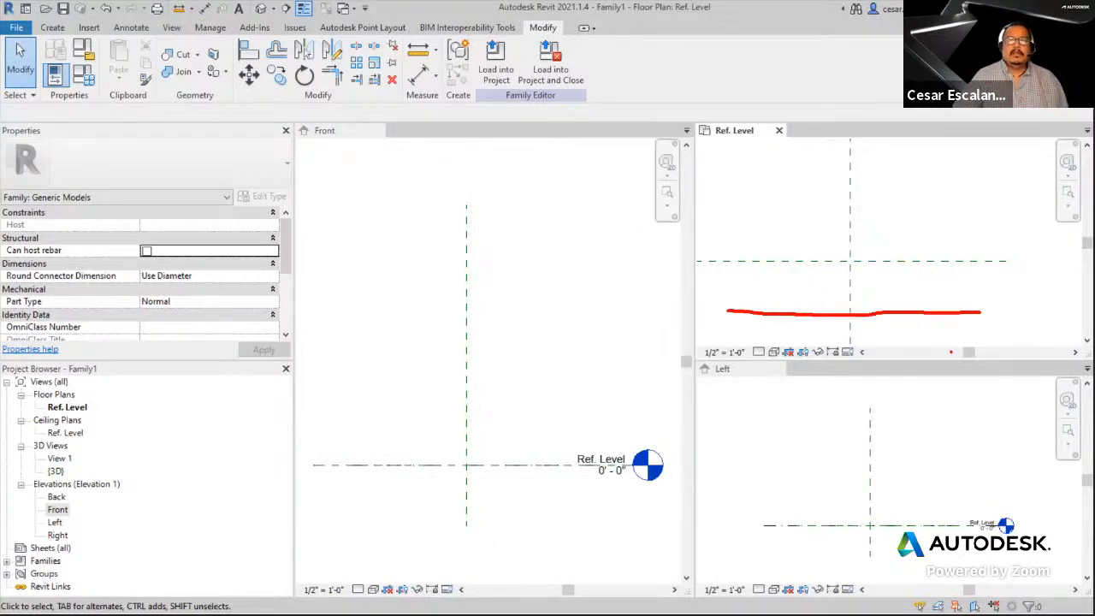
drag(733, 211, 965, 214)
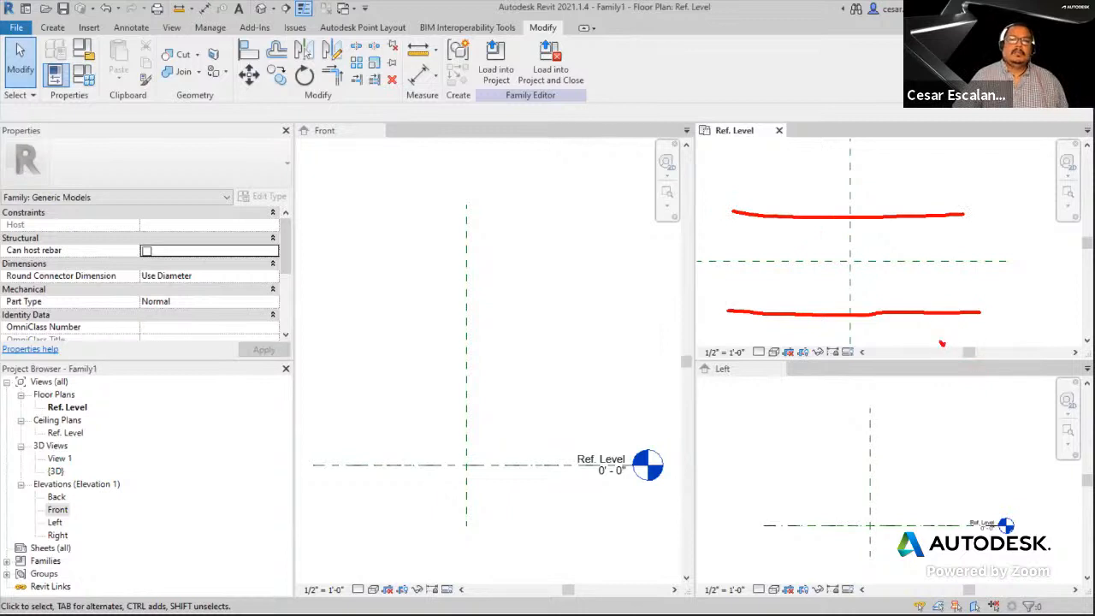
drag(1005, 327, 1010, 310)
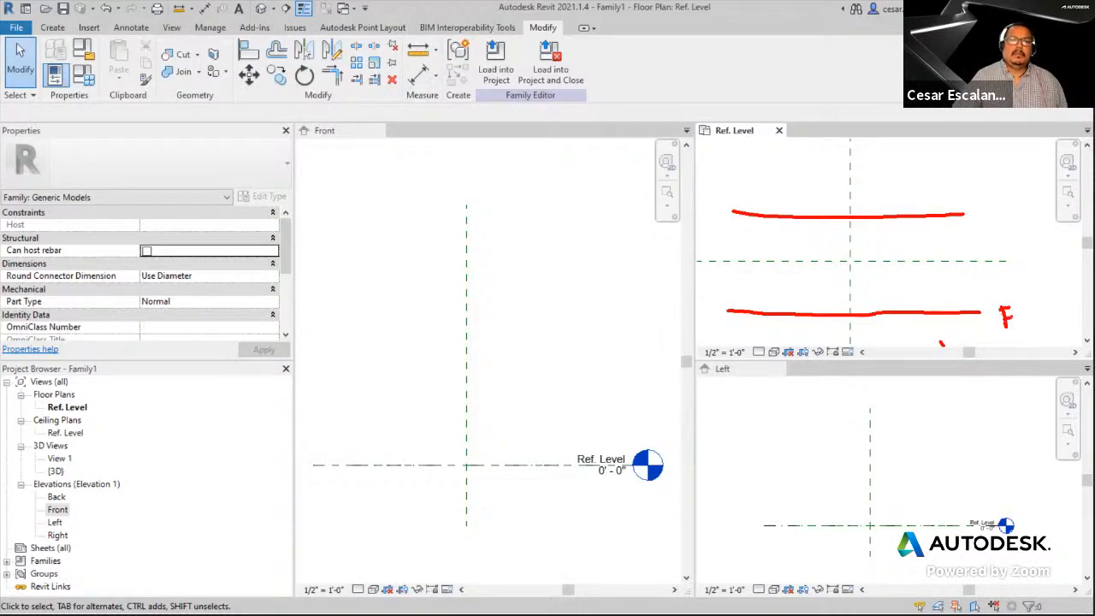
mouse_move(989, 201)
mouse_down()
mouse_move(990, 224)
mouse_move(1002, 202)
mouse_move(991, 226)
mouse_up()
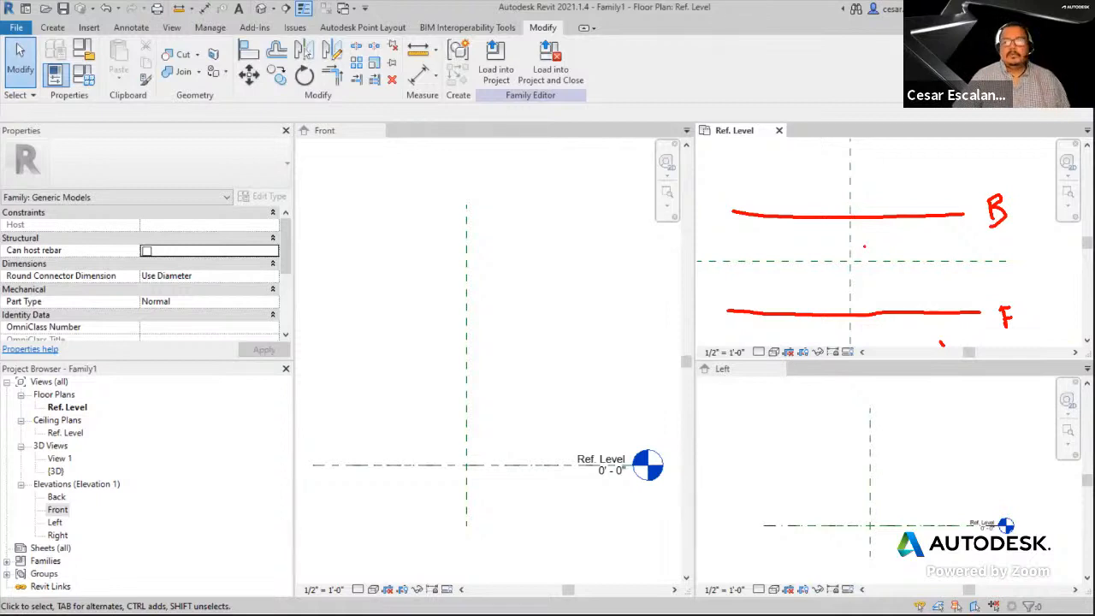
key(Escape)
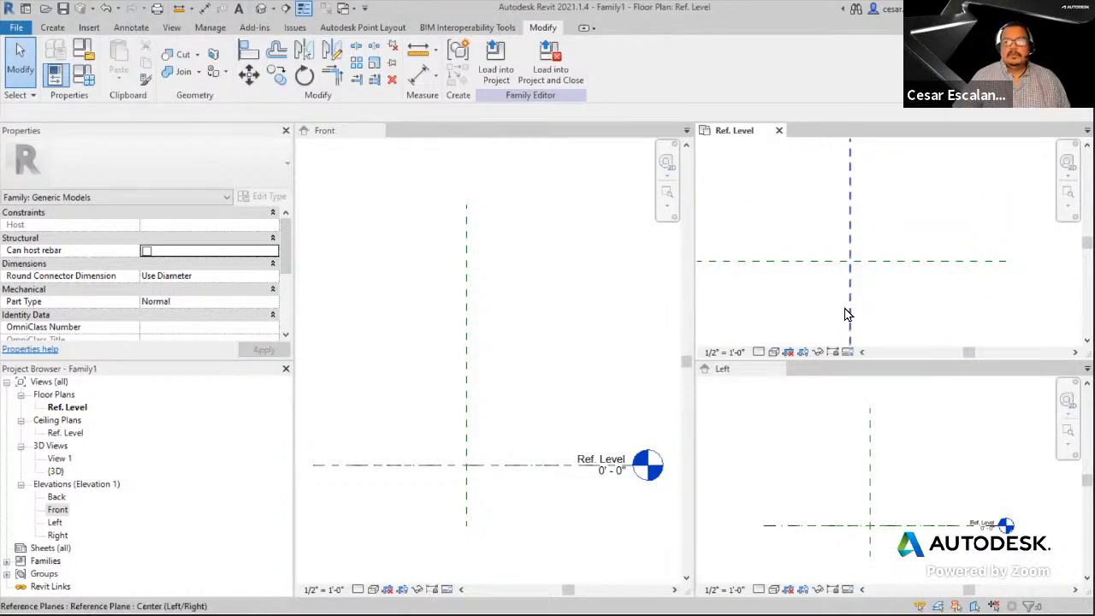
- Draw a horizontal reference plane about 1'-5 5/8" in front of the Center (Front/Back) plane in the Ref. Level plan
click(51, 30)
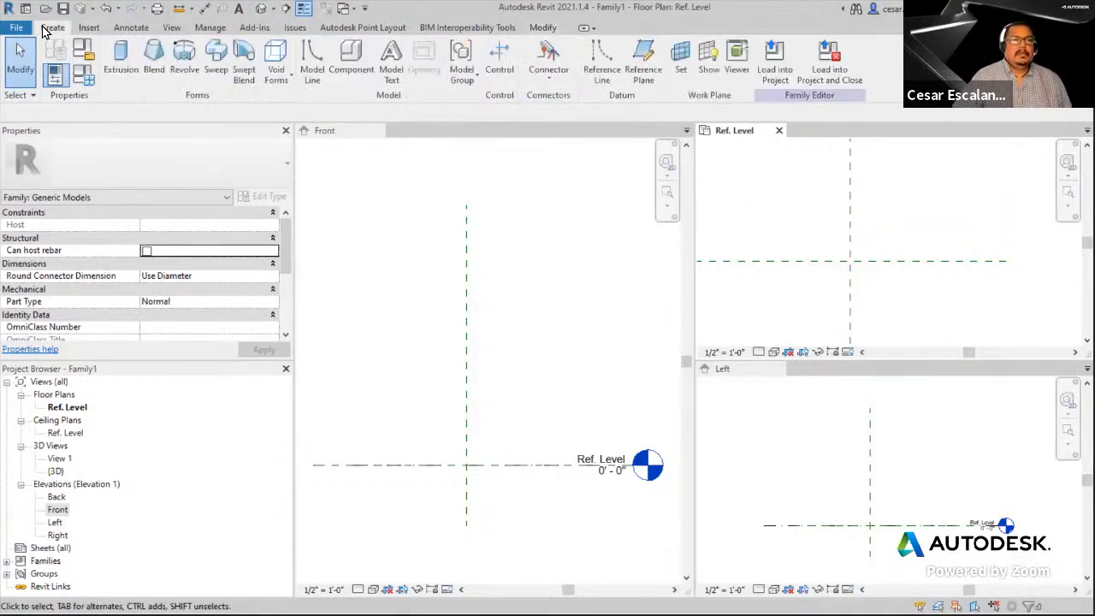
click(644, 68)
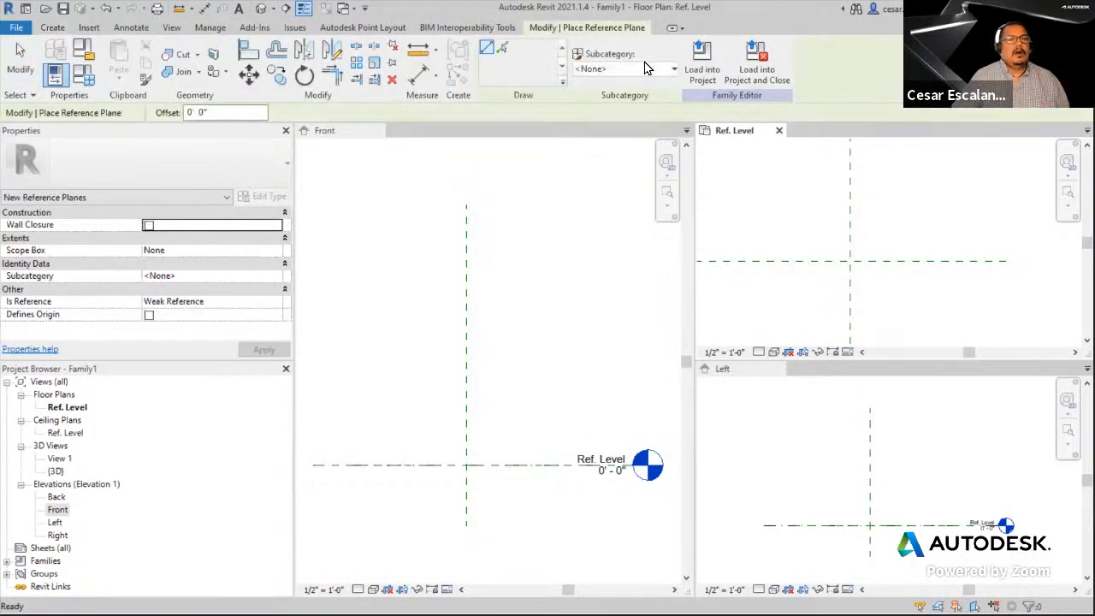
click(725, 308)
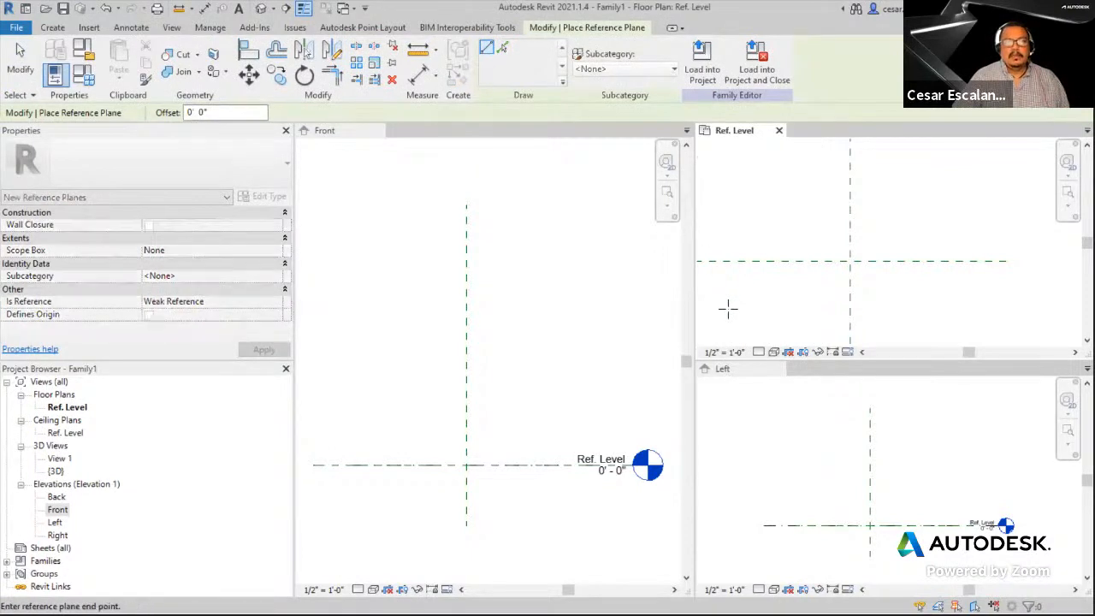
click(996, 307)
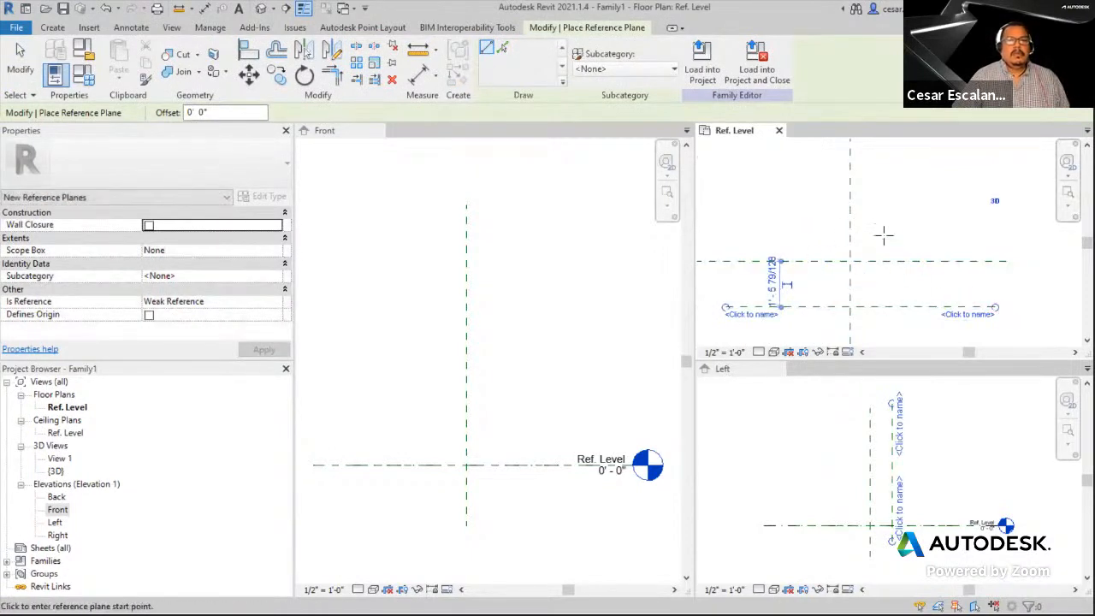
key(Escape)
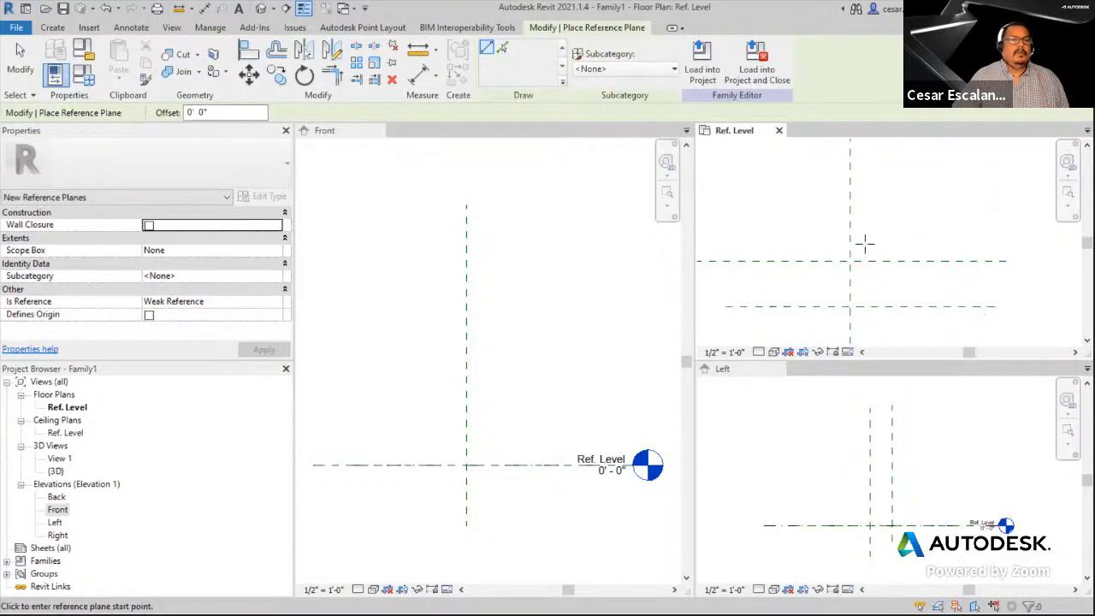
- Draw a second horizontal reference plane about 1'-3 1/2" behind the Center (Front/Back) plane and end the command
click(739, 220)
click(970, 221)
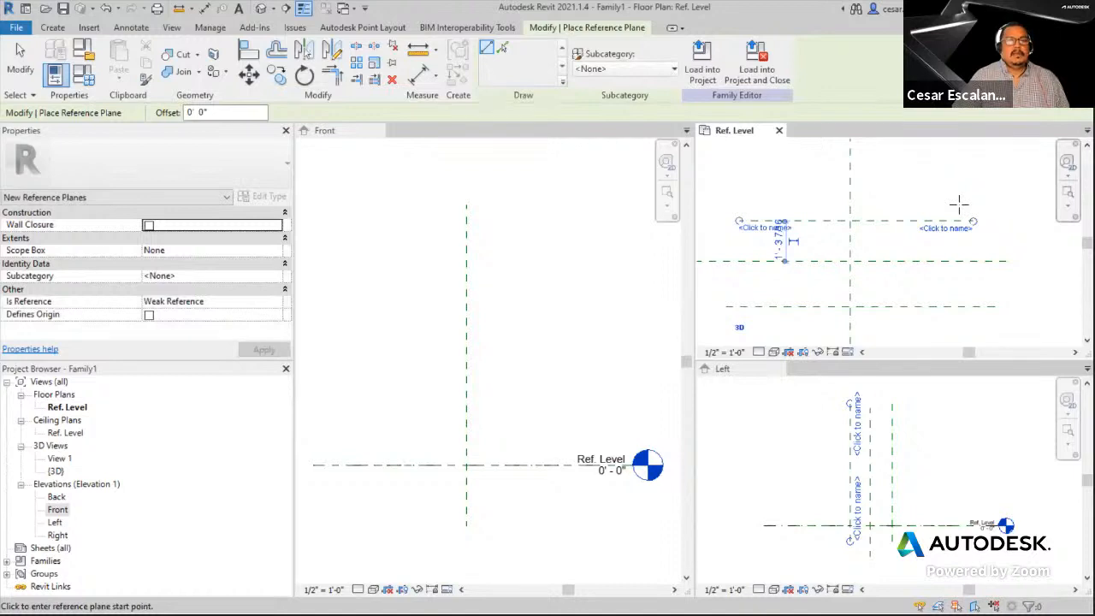
key(Escape)
key(Escape)
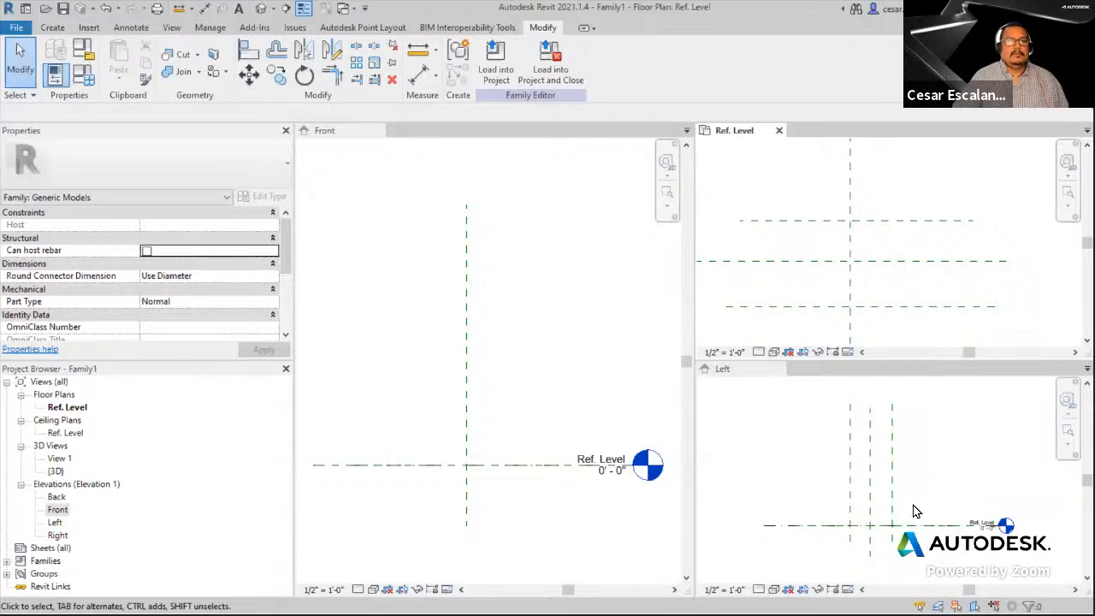
- Mark a red pull outline and an EQ dimension between the front and back planes in the Ref. Level plan, and clear the markup
click(586, 489)
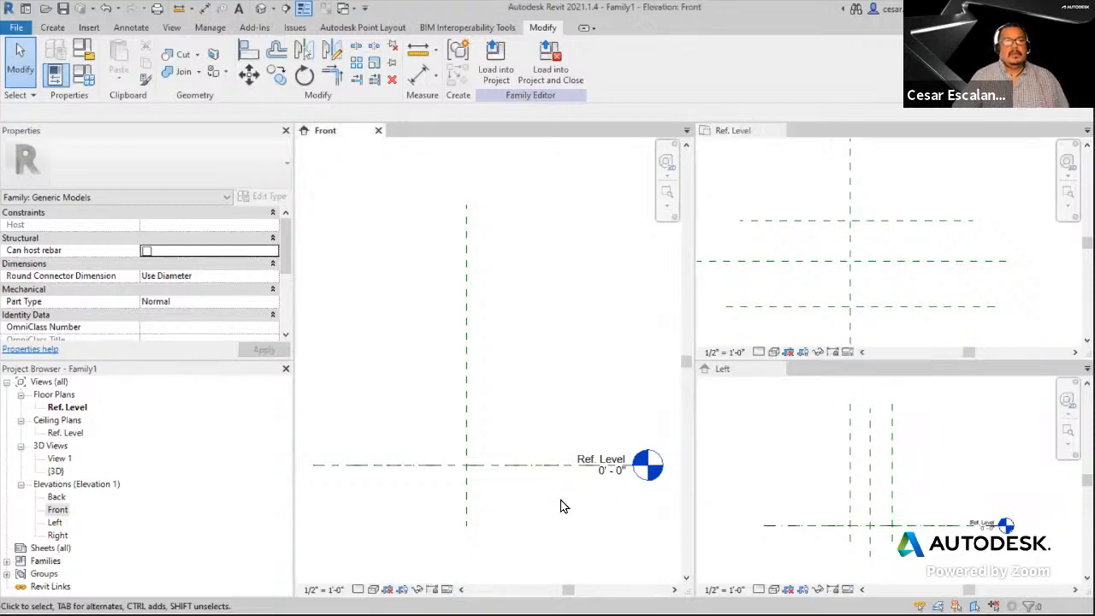
click(887, 325)
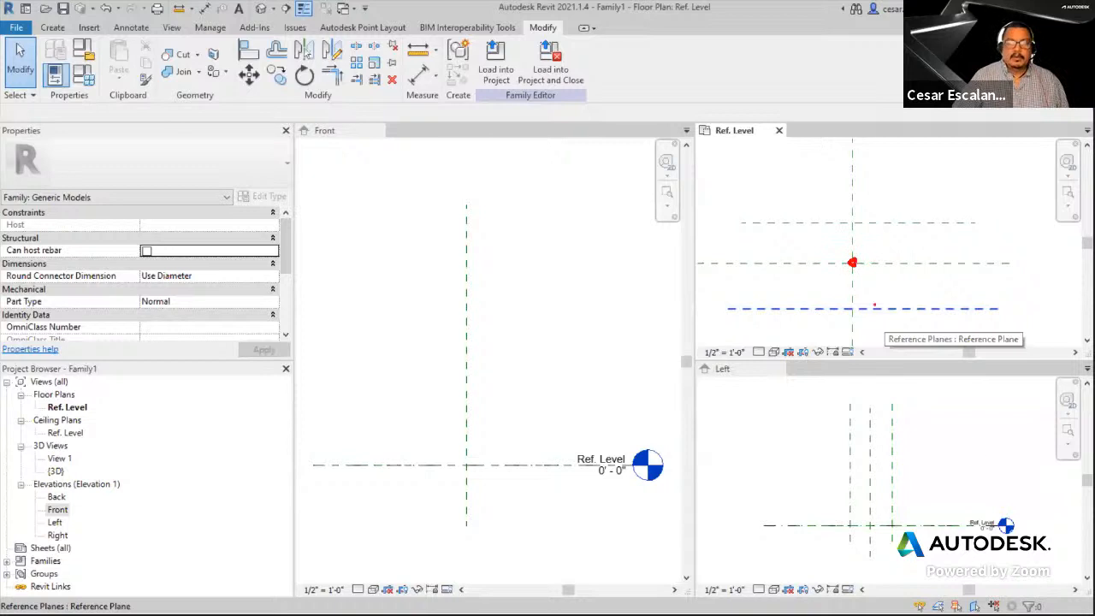
mouse_move(845, 221)
mouse_down()
mouse_move(856, 221)
mouse_move(862, 306)
mouse_move(844, 305)
mouse_move(845, 222)
mouse_up()
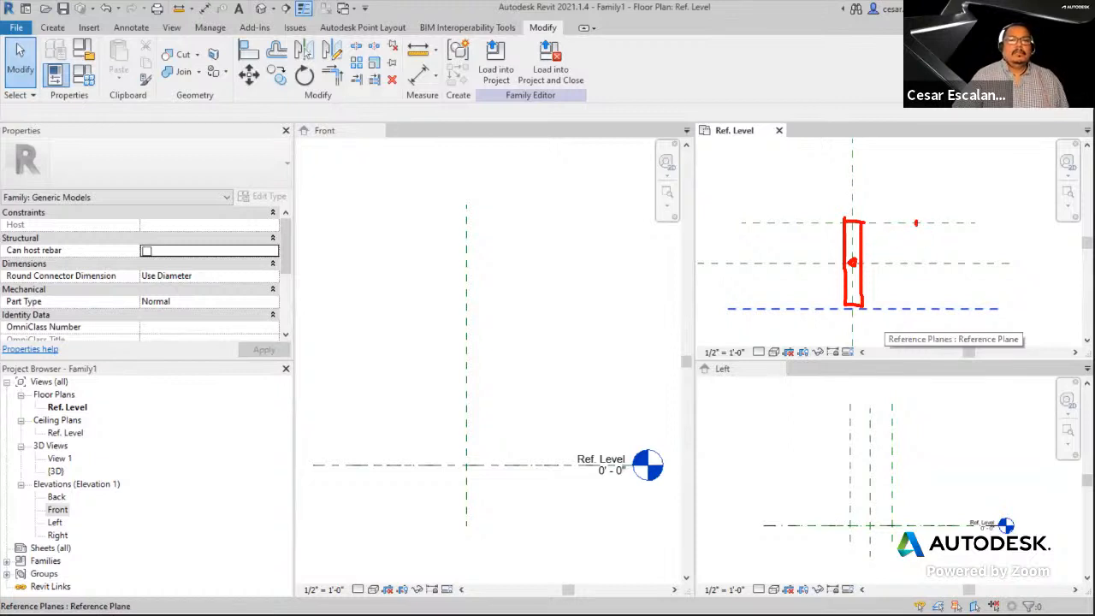
drag(917, 222, 924, 316)
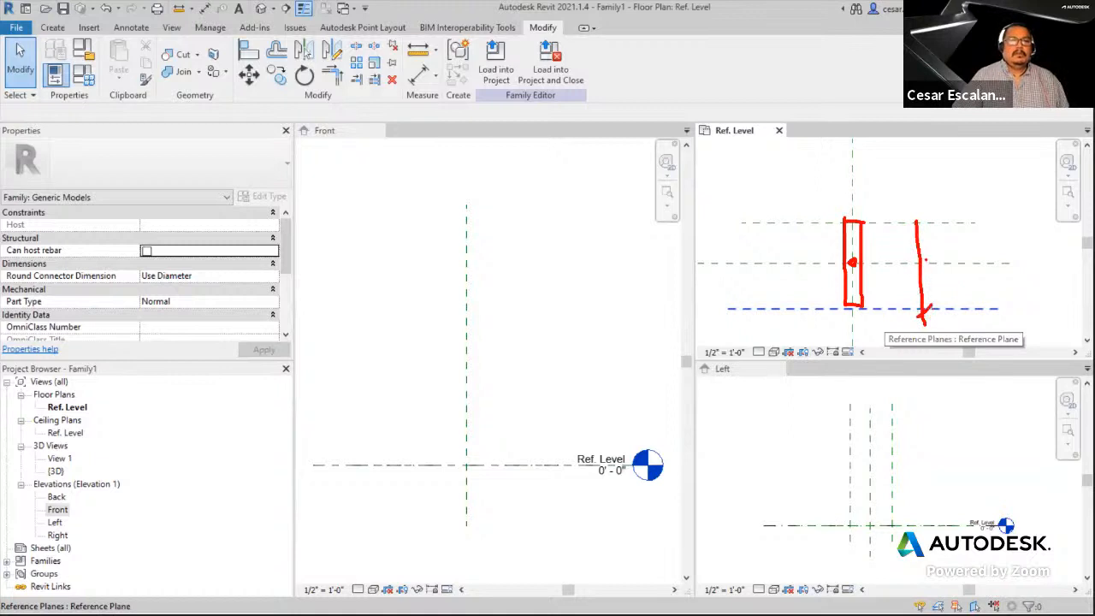
drag(926, 258, 916, 271)
mouse_move(931, 217)
mouse_down()
mouse_move(906, 235)
mouse_move(959, 272)
mouse_move(967, 255)
mouse_move(986, 281)
mouse_up()
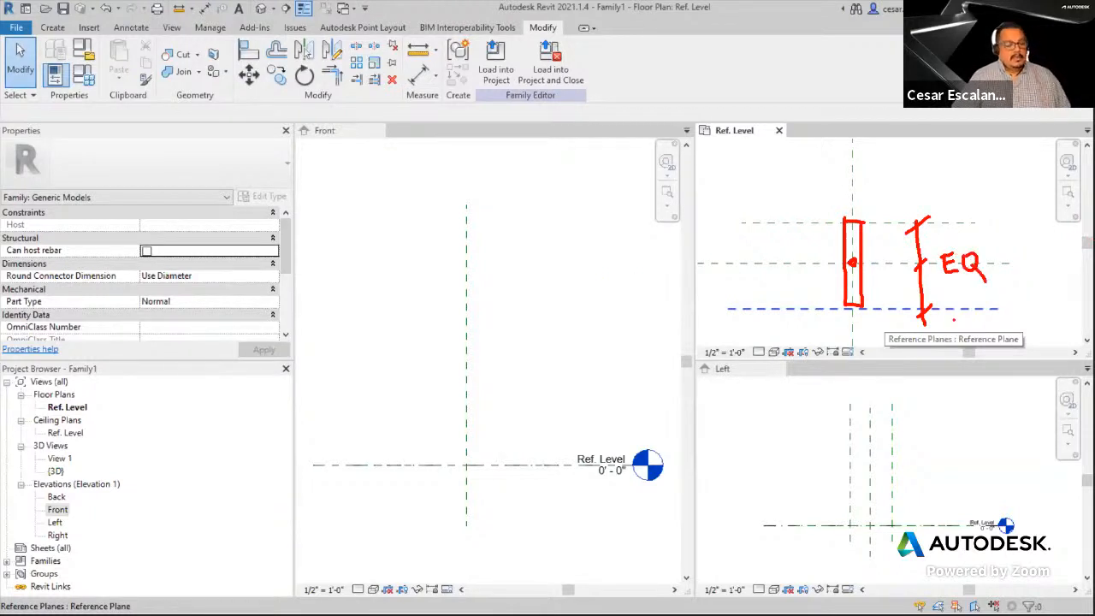
key(Escape)
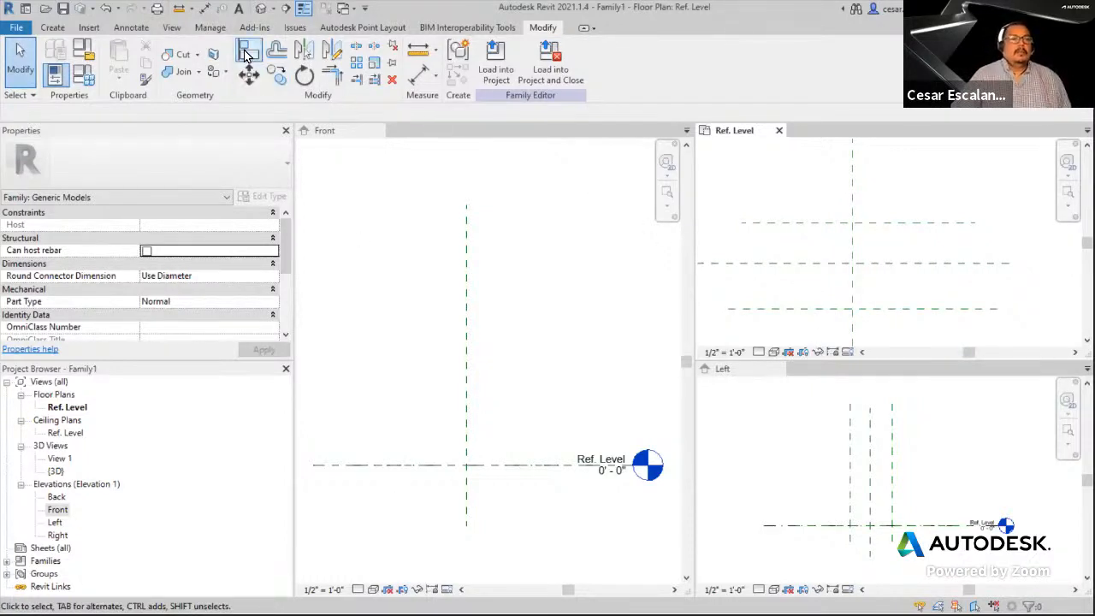
- Dimension the front, Center (Front/Back) and back planes with one continuous aligned dimension in the plan and set it to EQ
click(205, 10)
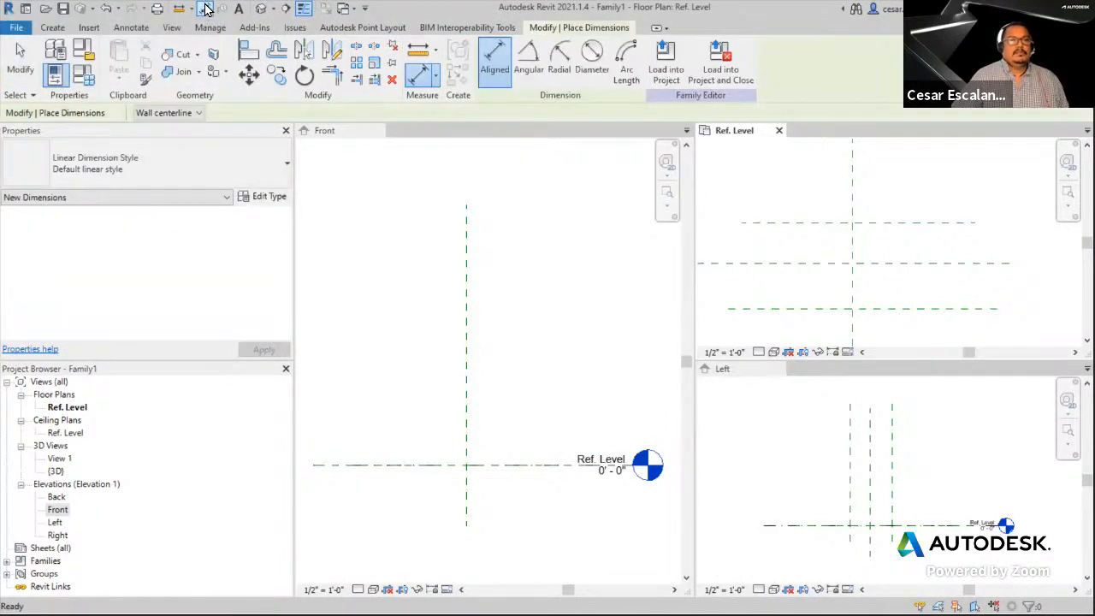
click(902, 310)
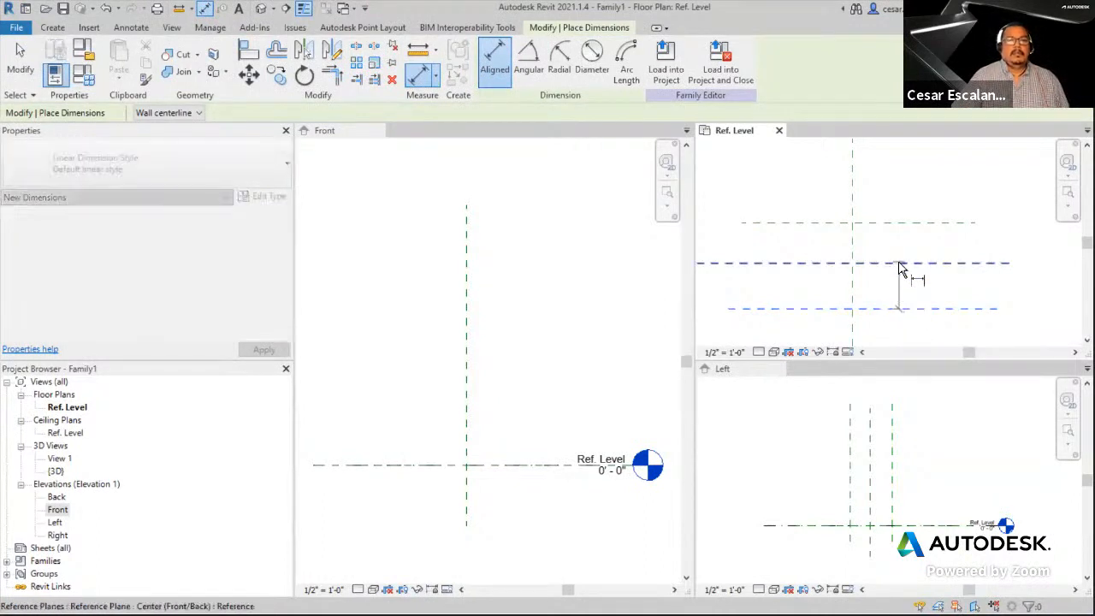
click(901, 264)
click(894, 224)
scroll(900, 251, up, 3)
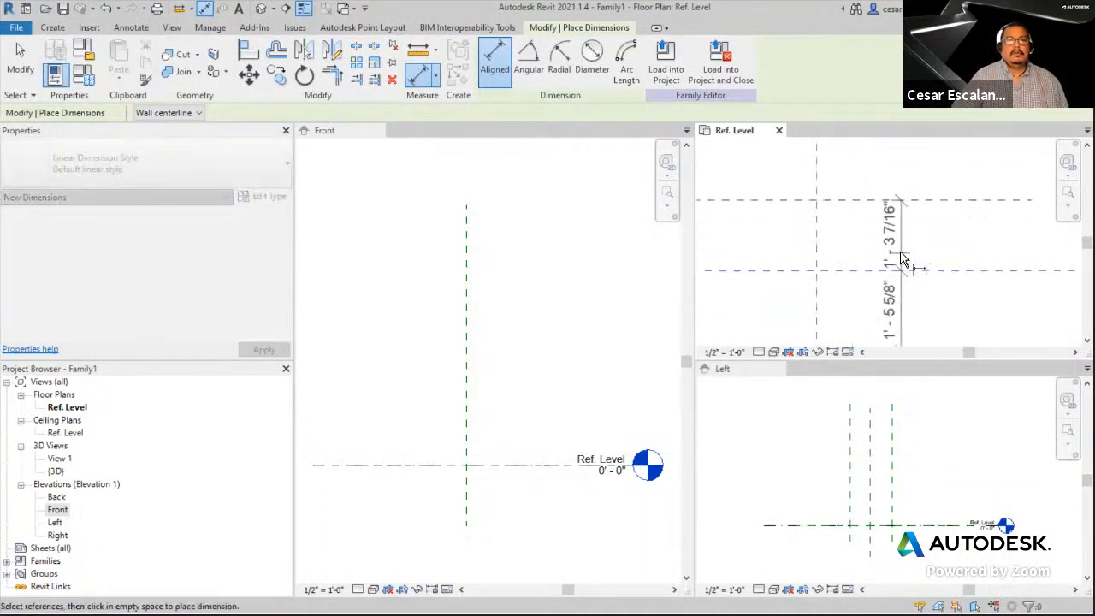
click(906, 254)
scroll(958, 291, down, 2)
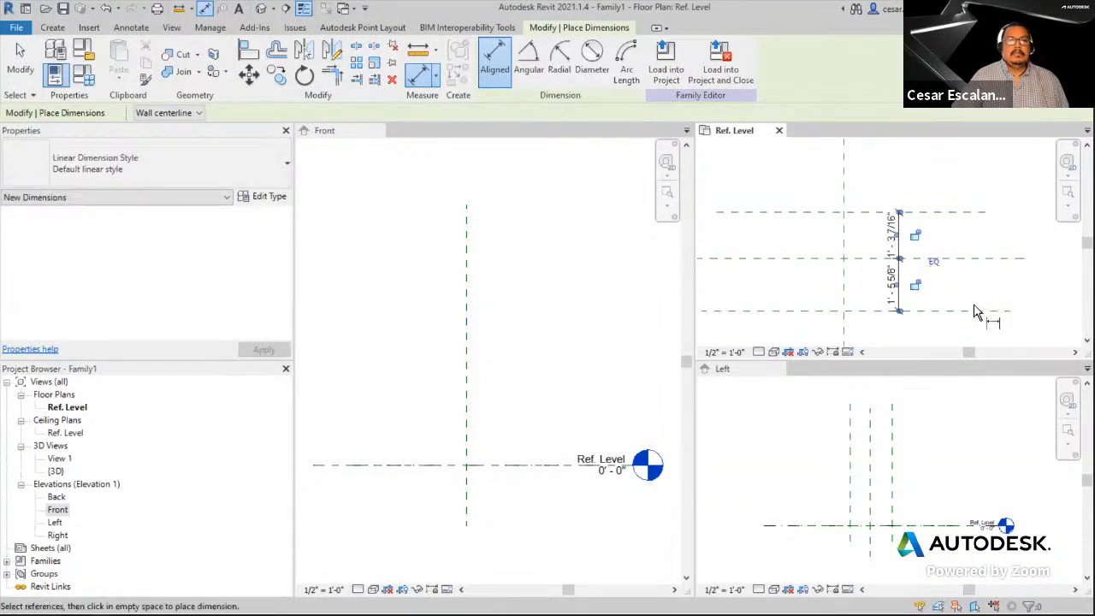
click(935, 262)
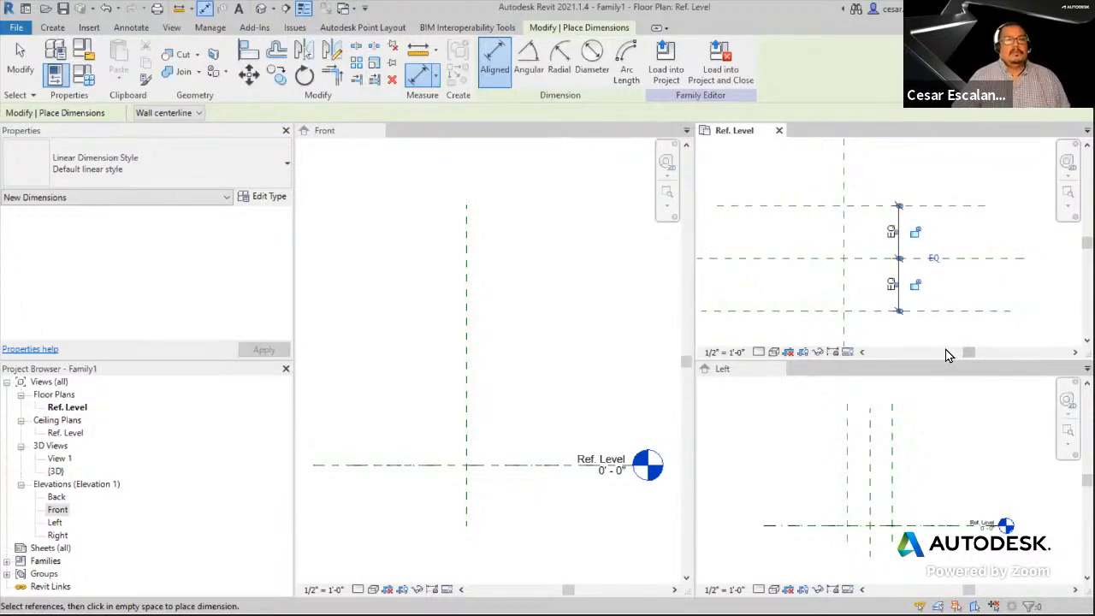
key(Escape)
key(Escape)
- Move the front reference plane to about 1'-4" from the Center (Front/Back) plane and deselect it
scroll(934, 313, up, 2)
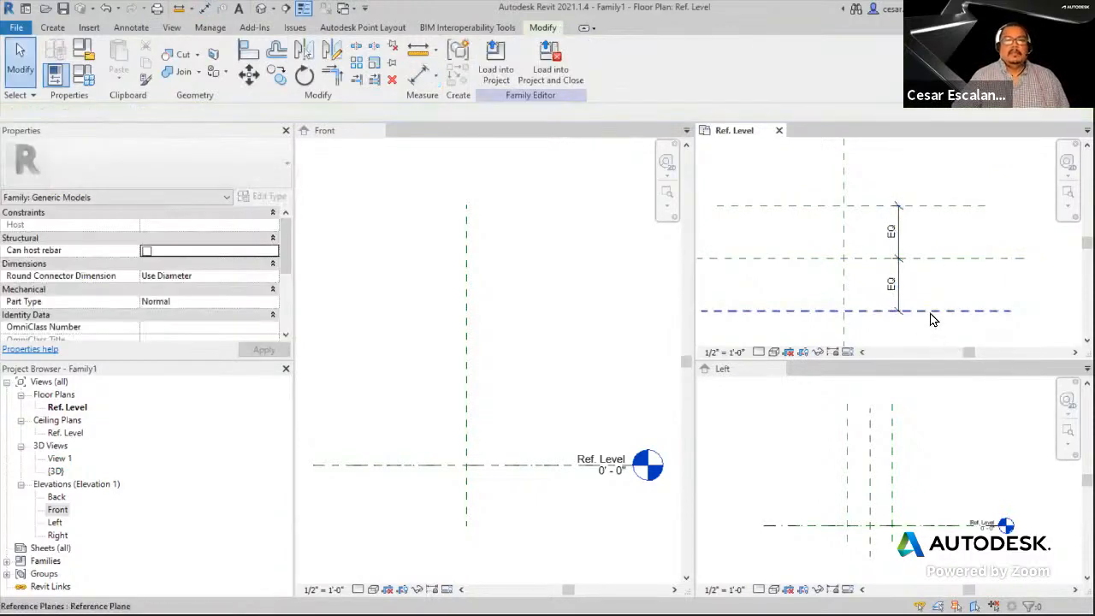
click(932, 310)
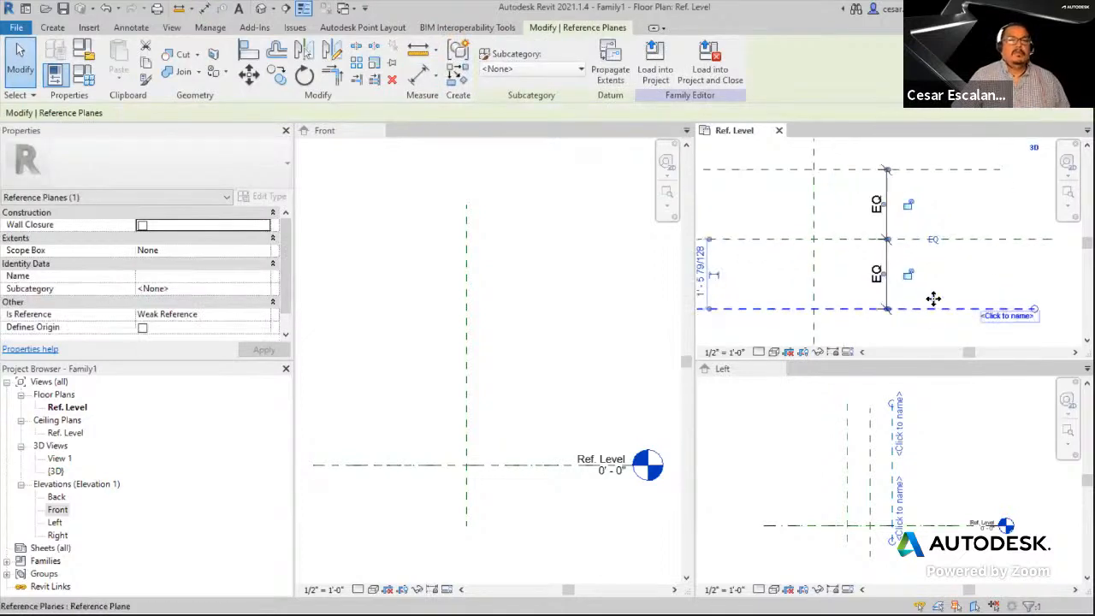
mouse_move(932, 298)
mouse_down()
mouse_move(936, 289)
mouse_move(940, 318)
mouse_up()
scroll(940, 320, down, 1)
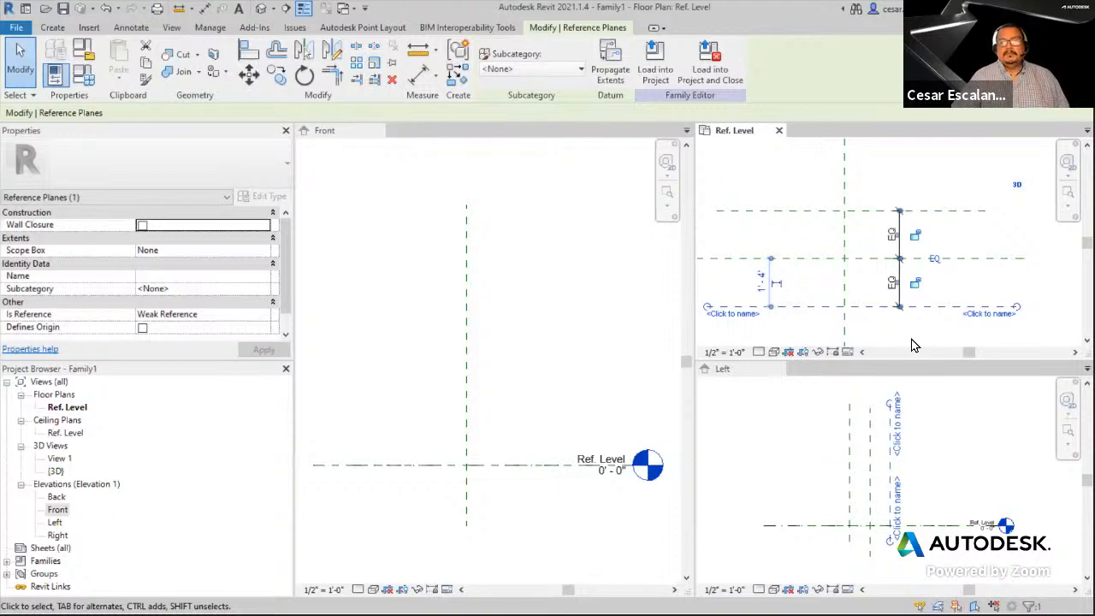
click(912, 345)
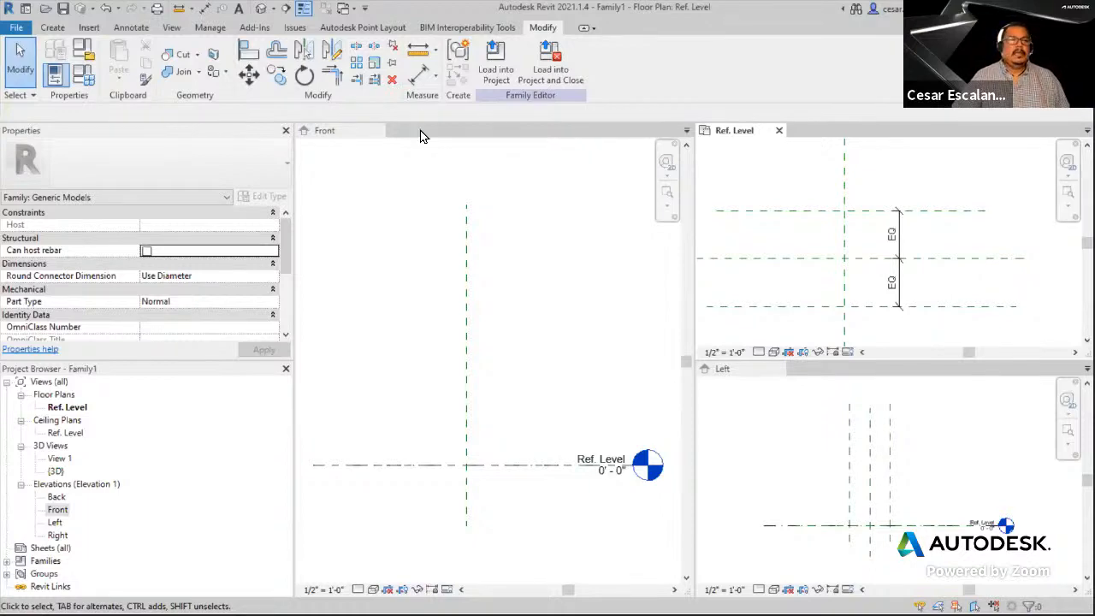
- Check the Family Creation Process slide in PowerPoint, and return to the Left and Front elevations in Revit
key(alt+Tab)
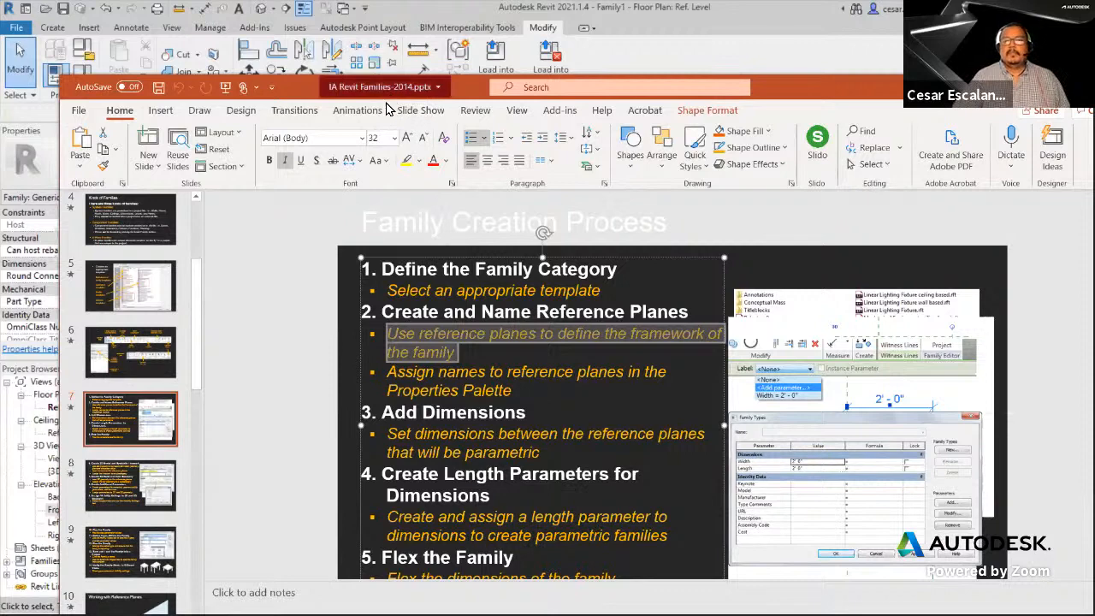
key(alt+Tab)
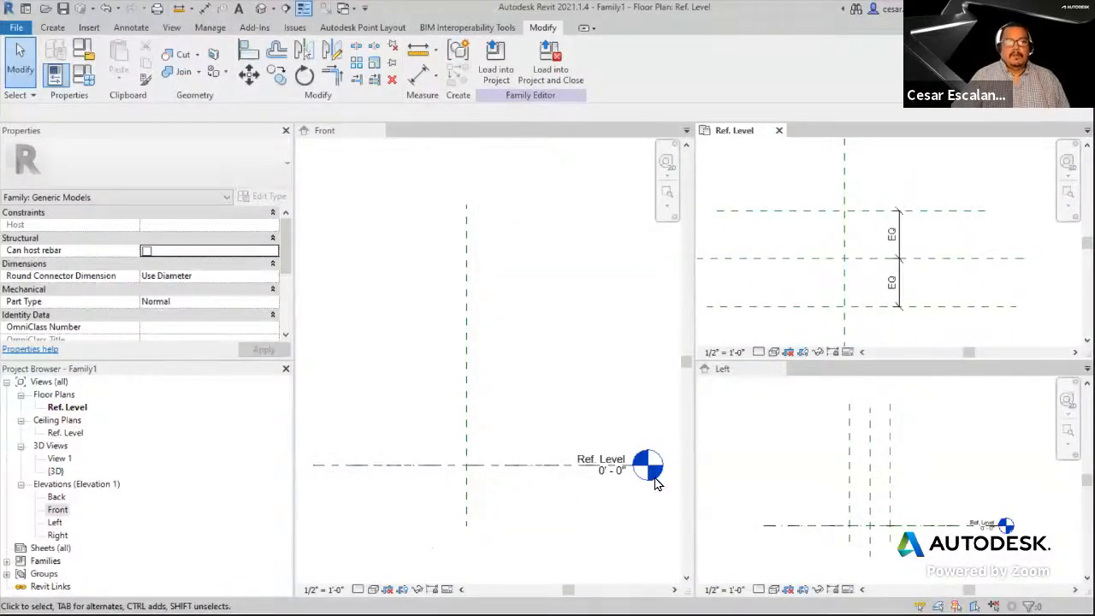
click(905, 560)
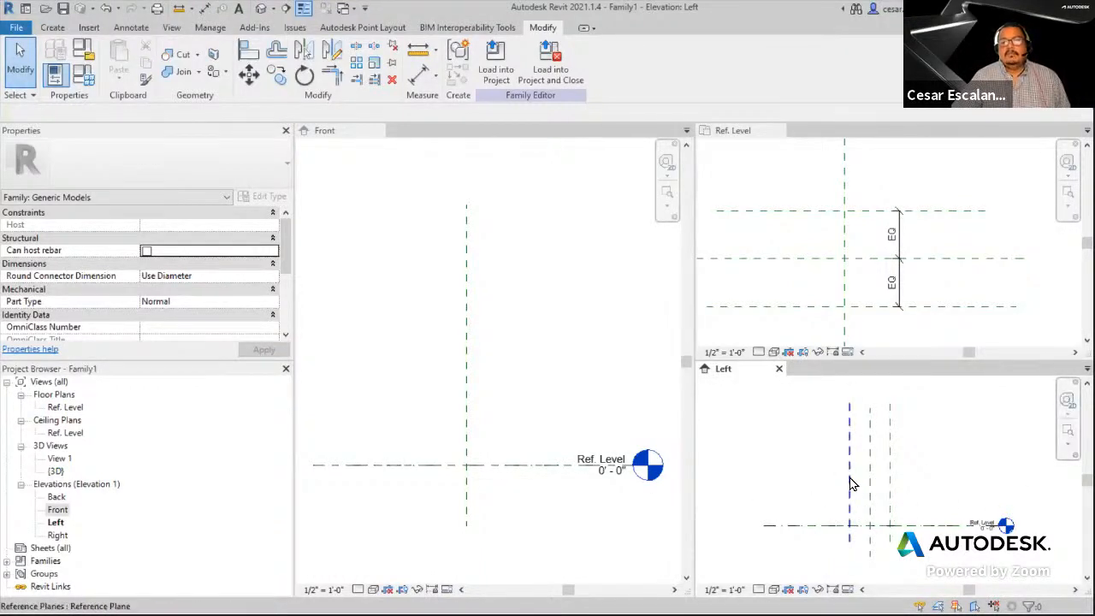
click(433, 417)
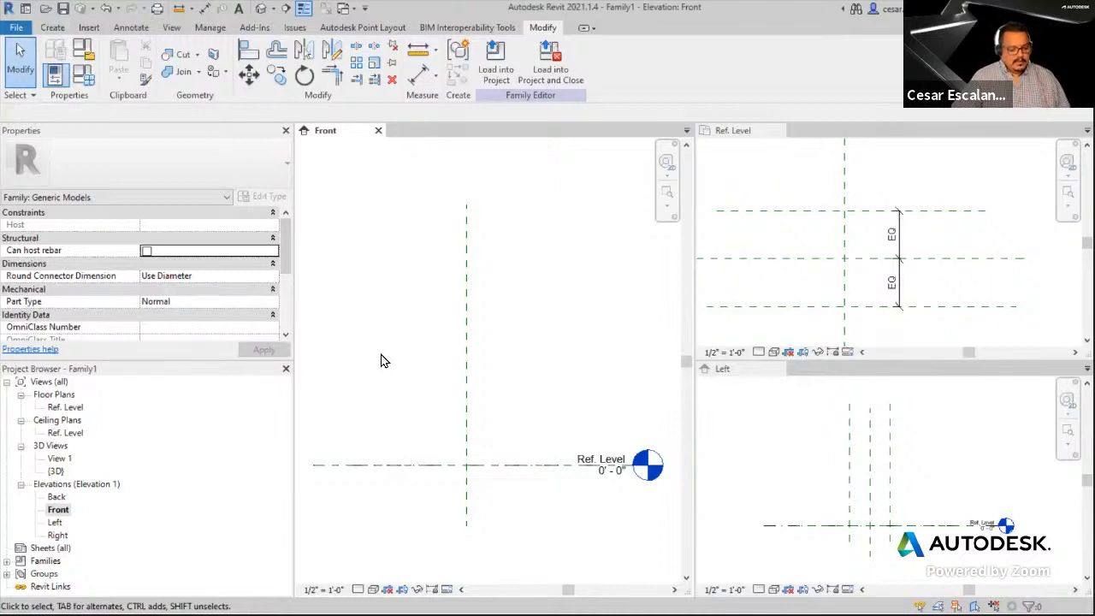
- Write the red note "rp = reference plane" over the Front elevation with ZoomIt, and clear it
click(372, 294)
text(rp )
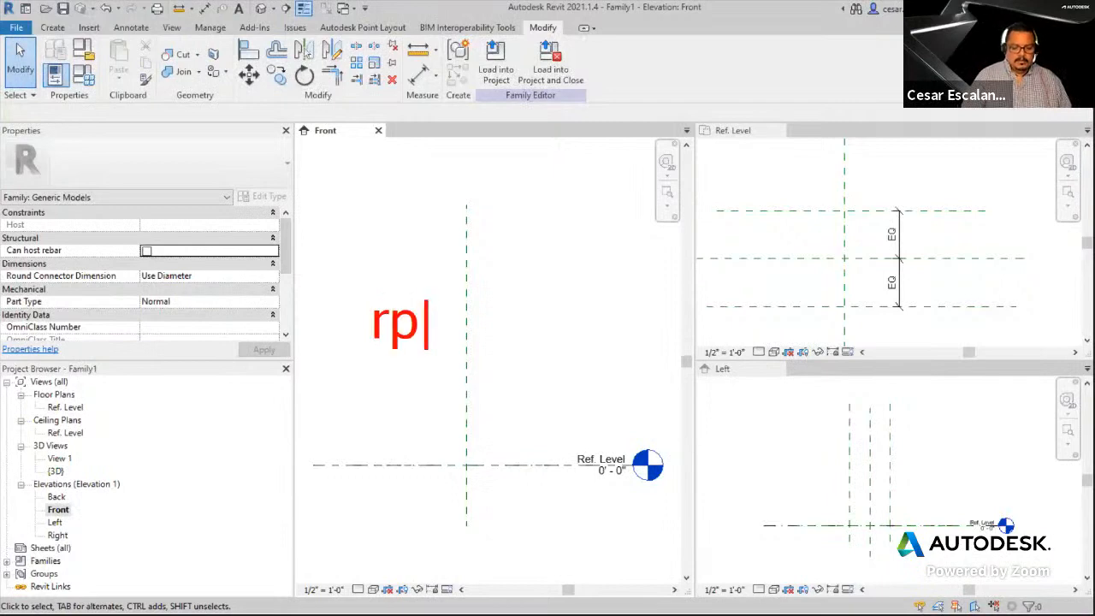
text(= )
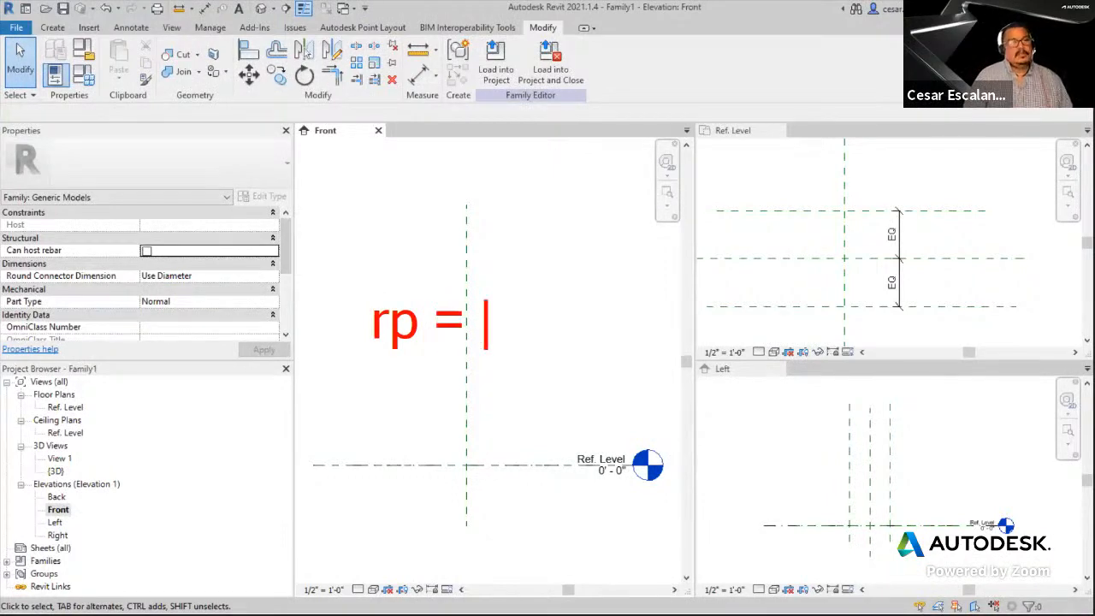
text(refre)
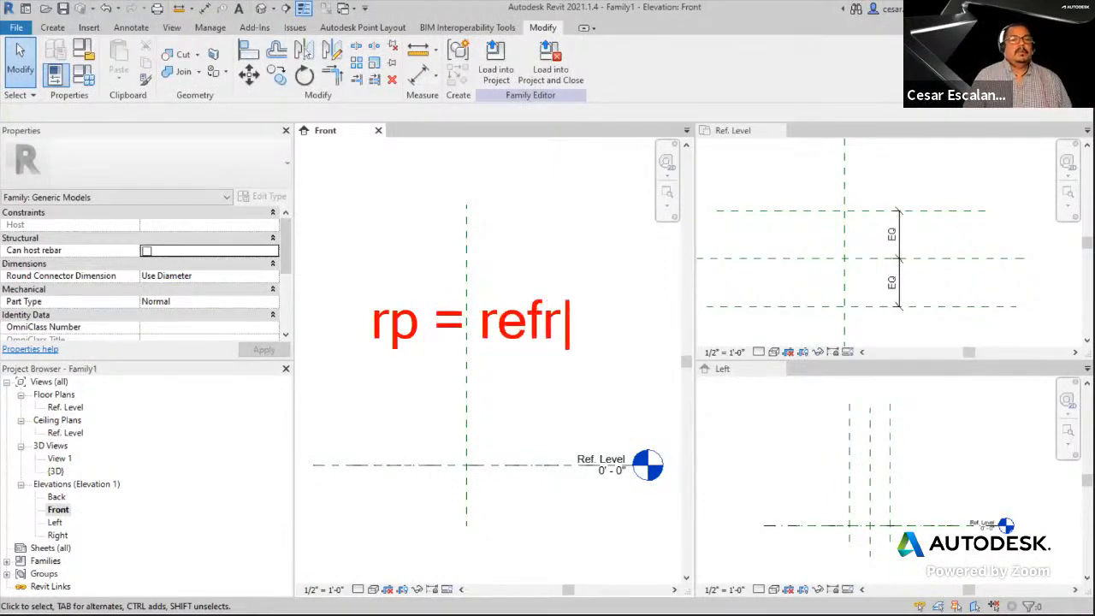
key(BackSpace)
key(BackSpace)
text(erence plane)
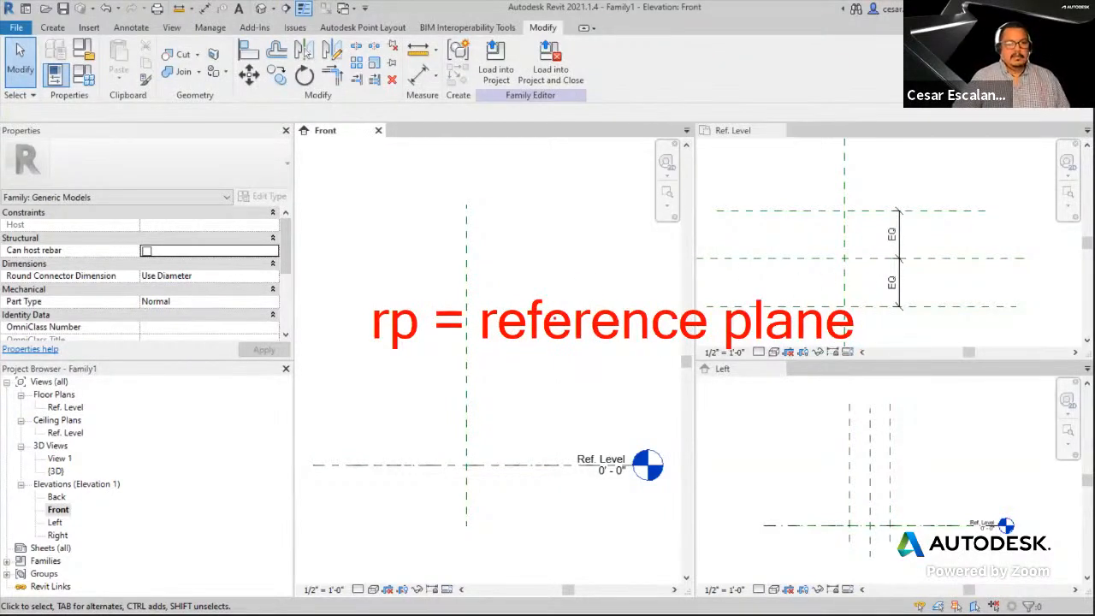
key(Escape)
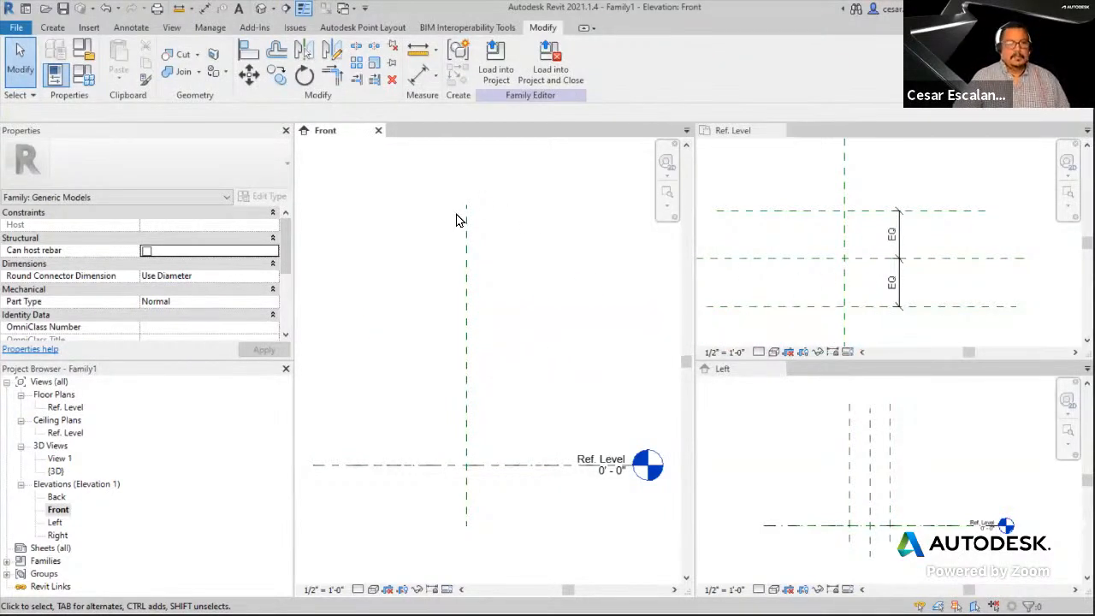
- Draw a horizontal reference plane about 1'-6 11/16" above Ref. Level in the Front elevation and end the command
click(54, 31)
click(643, 64)
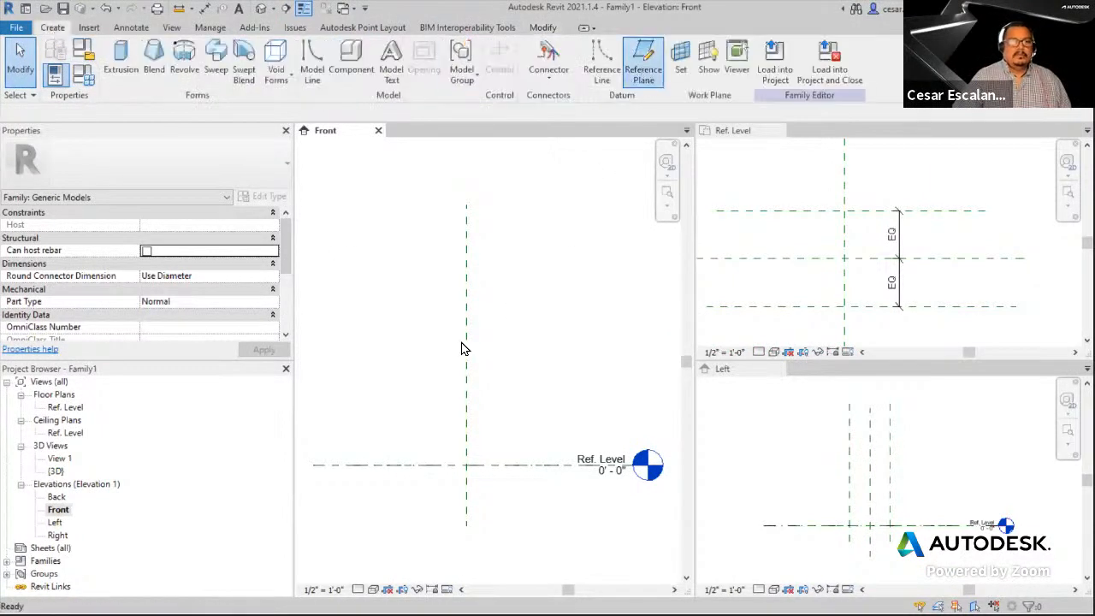
click(349, 418)
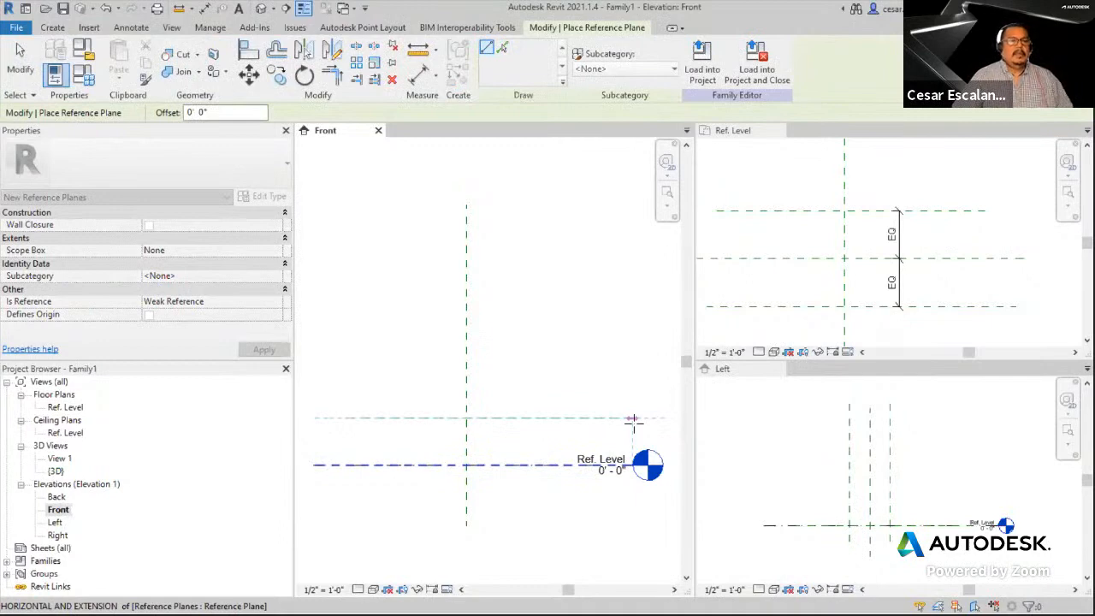
click(632, 419)
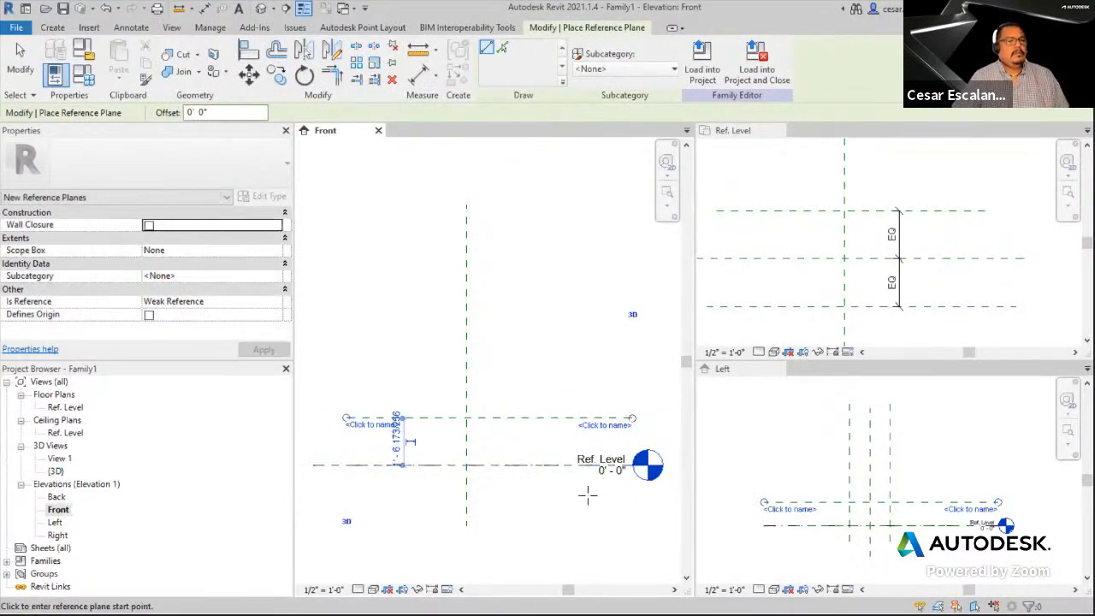
key(Escape)
key(Escape)
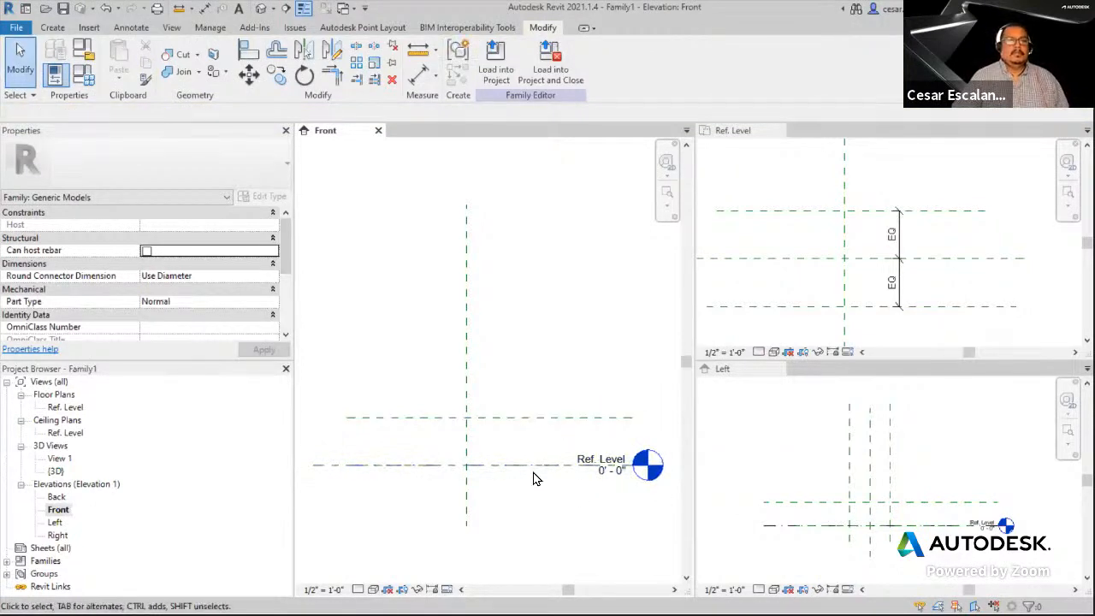
- Add an aligned dimension from Ref. Level to the horizontal plane above it in the Front elevation and end the command
click(205, 9)
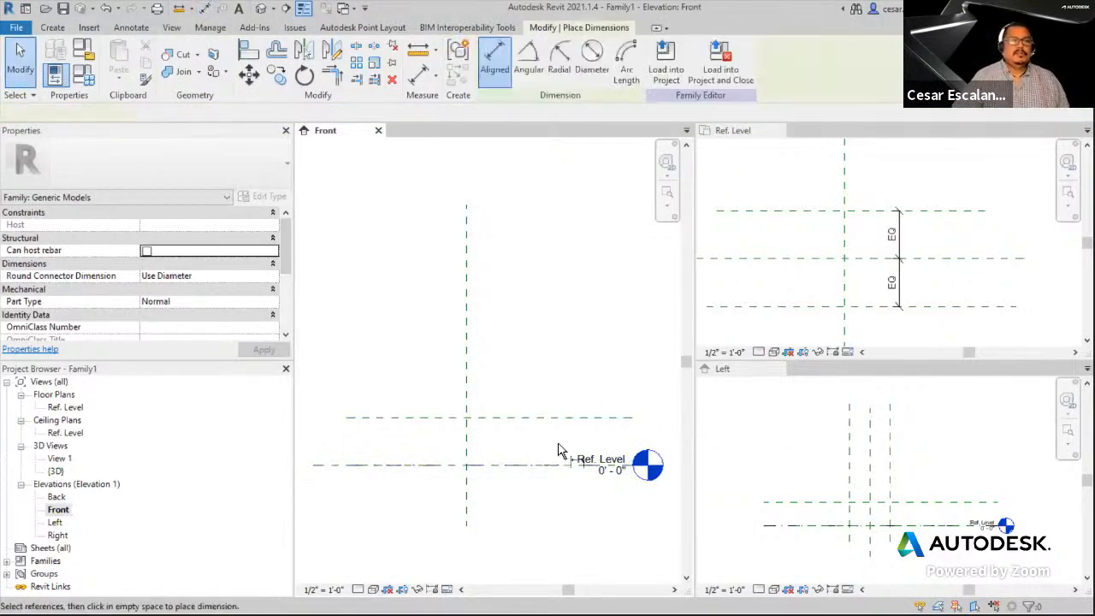
click(513, 465)
click(521, 419)
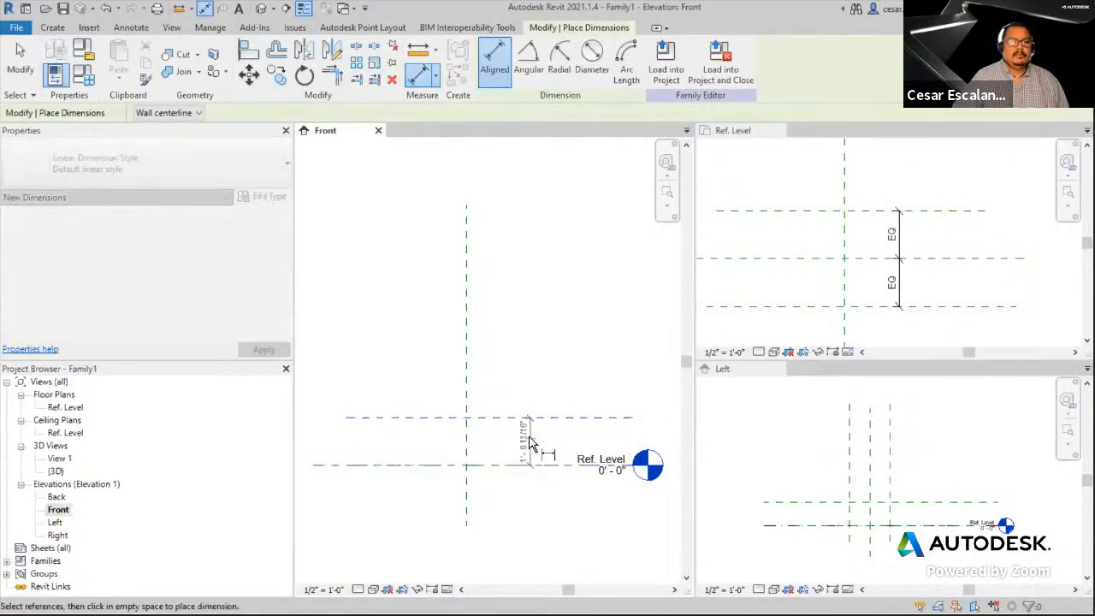
click(529, 441)
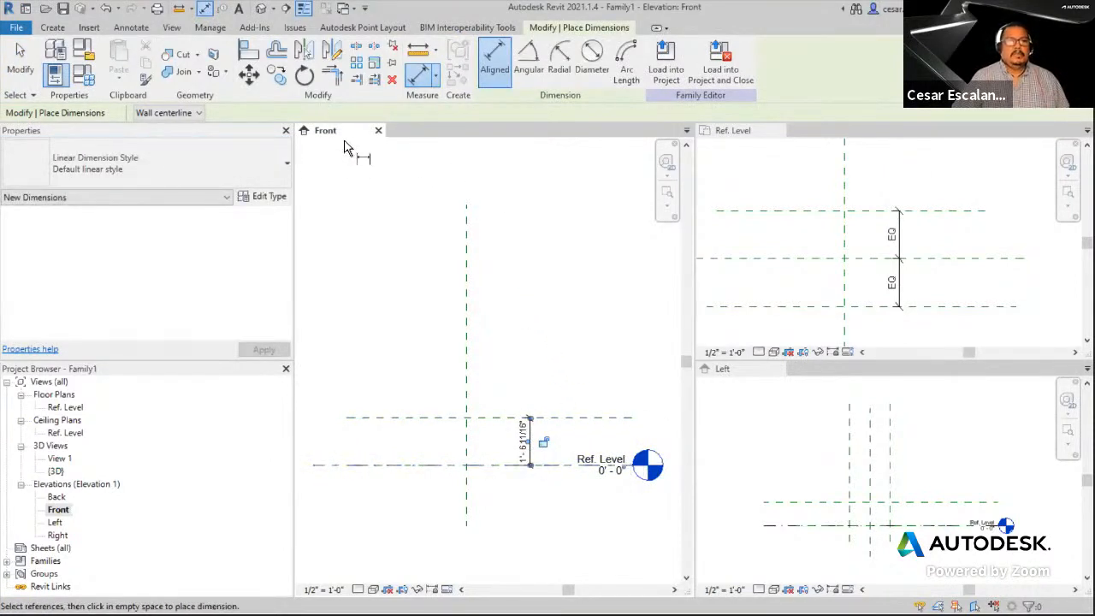
mouse_move(360, 112)
mouse_down()
mouse_move(341, 110)
mouse_move(378, 135)
mouse_move(375, 117)
mouse_up()
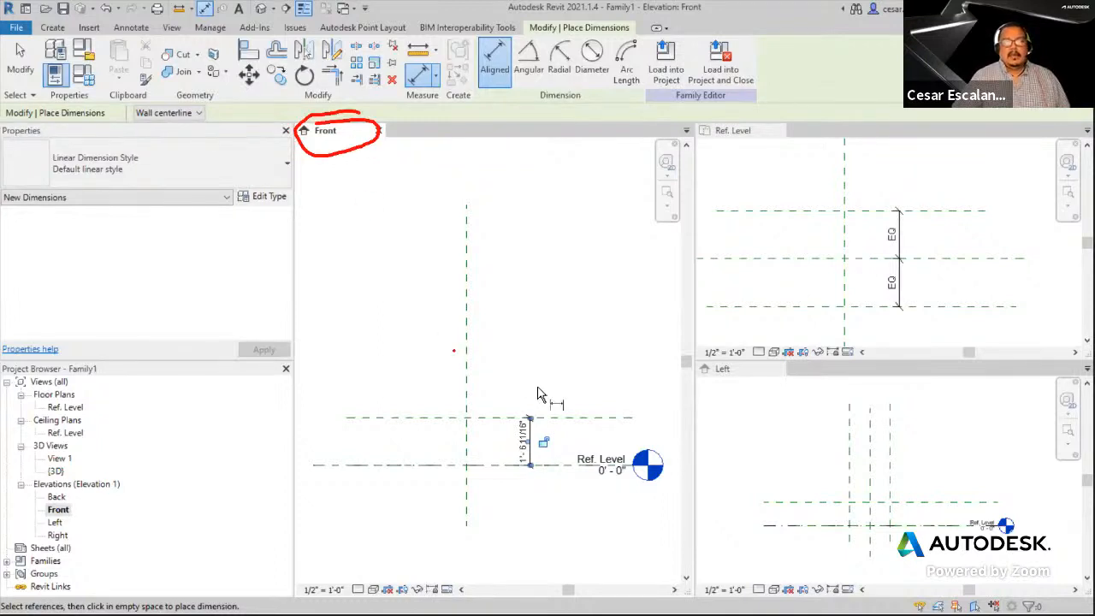
key(Escape)
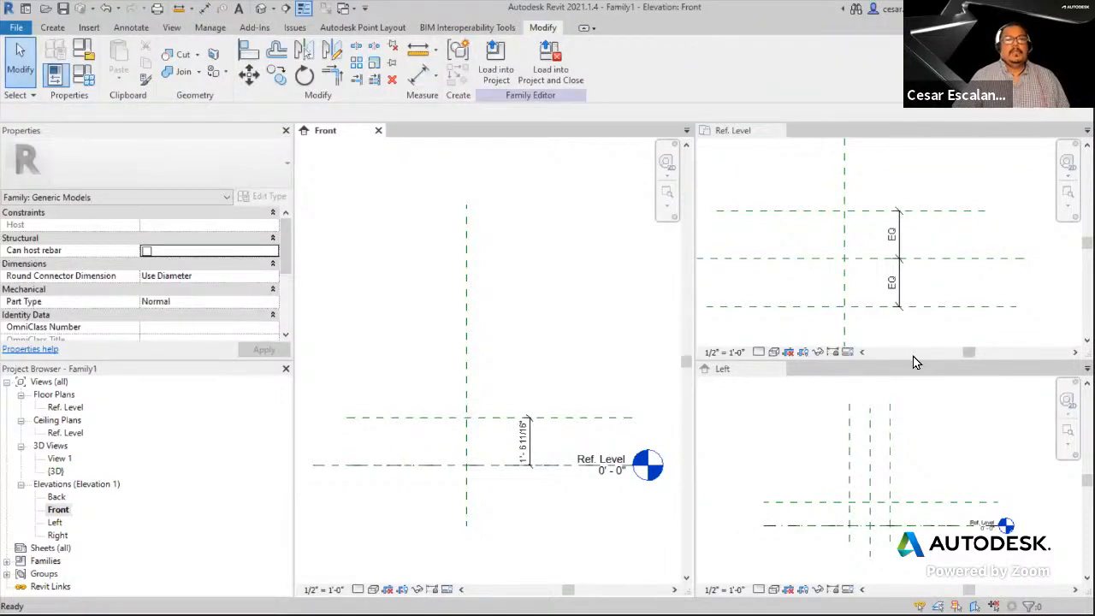
- Add an aligned dimension between the two outer horizontal reference planes in the Ref. Level plan, beside the EQ dimension, and end the command
click(206, 10)
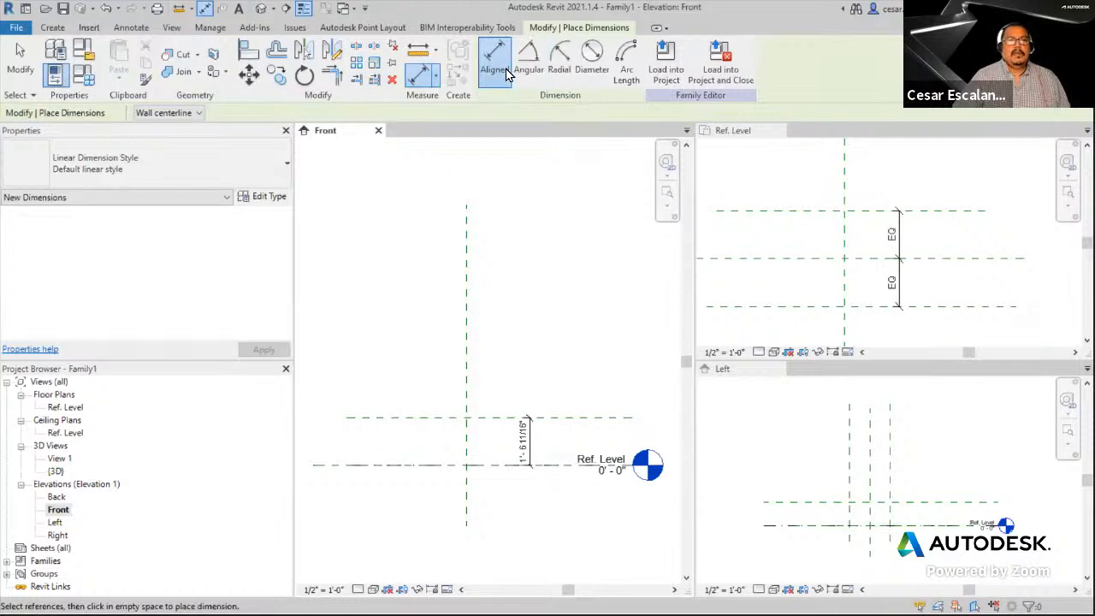
click(933, 312)
click(932, 307)
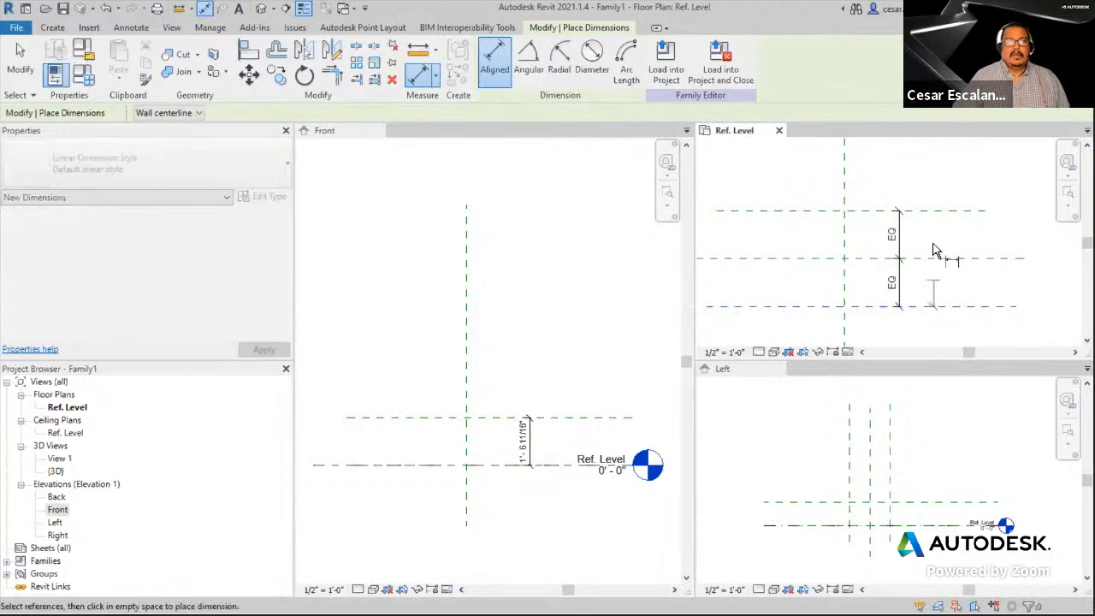
click(932, 214)
click(947, 282)
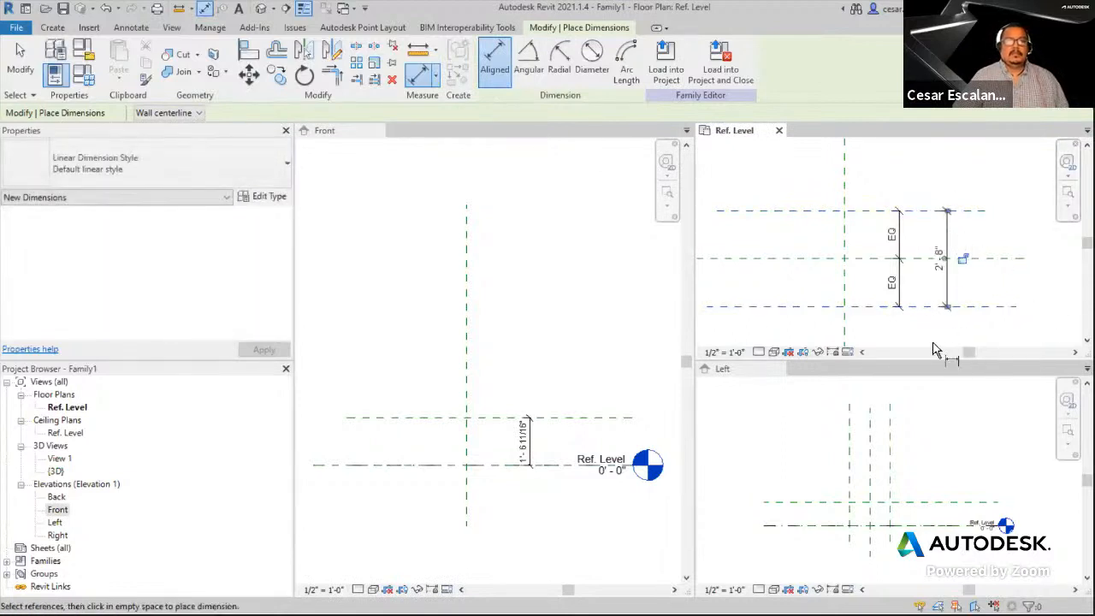
scroll(942, 333, up, 2)
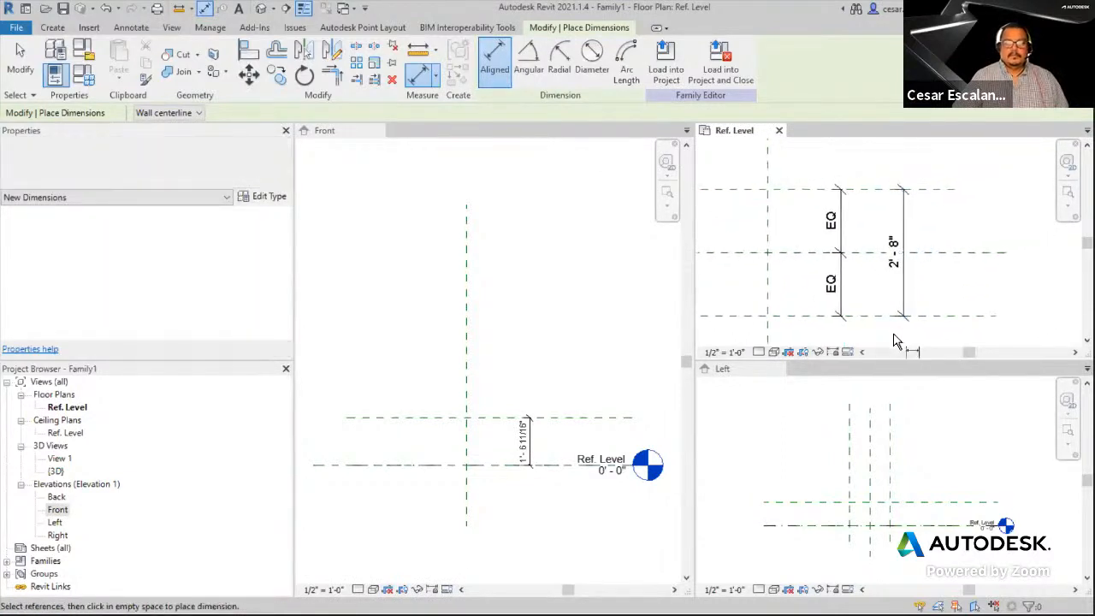
key(Escape)
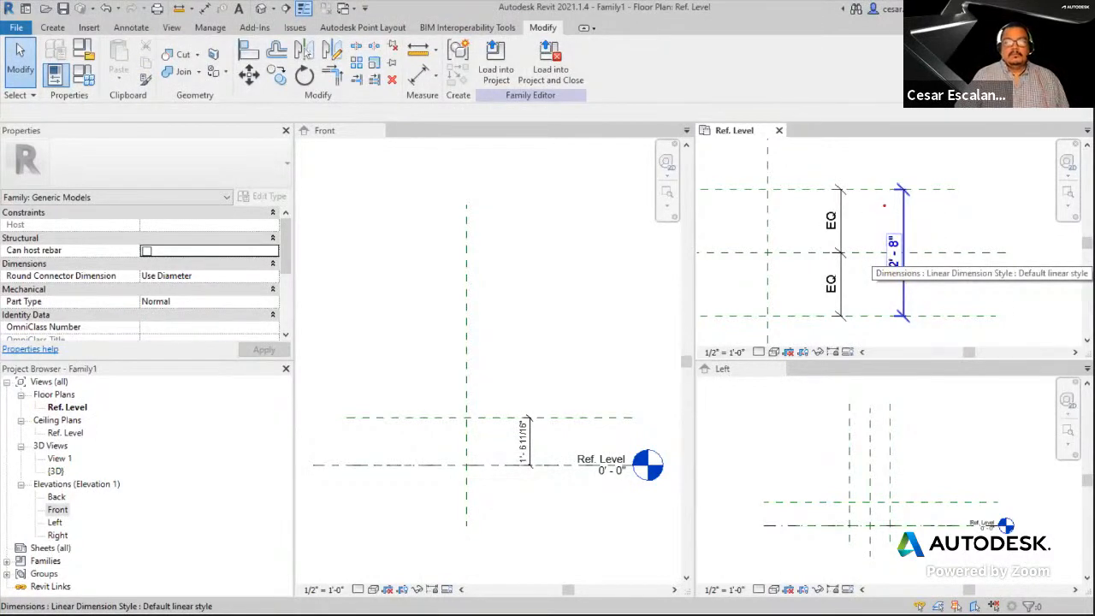
- With ZoomIt, circle the overall plan dimension in red with a "W" beside it, and mark the Front elevation's height dimension
mouse_move(901, 223)
mouse_down()
mouse_move(887, 276)
mouse_move(909, 226)
mouse_move(956, 254)
mouse_move(980, 223)
mouse_up()
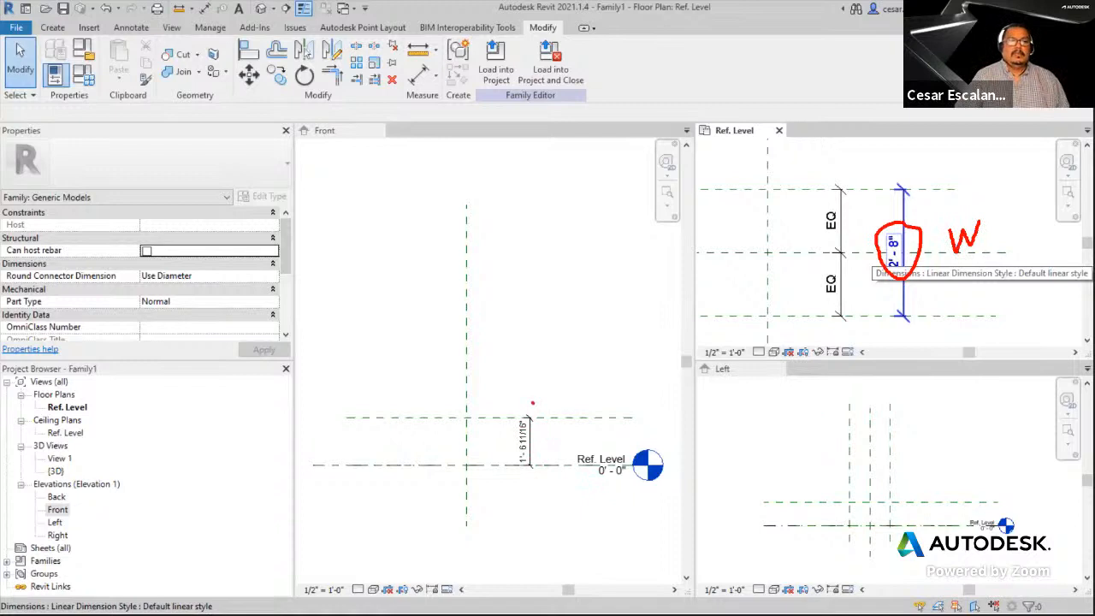
mouse_move(532, 403)
mouse_down()
mouse_move(544, 480)
mouse_move(534, 403)
mouse_move(569, 446)
mouse_move(585, 443)
mouse_up()
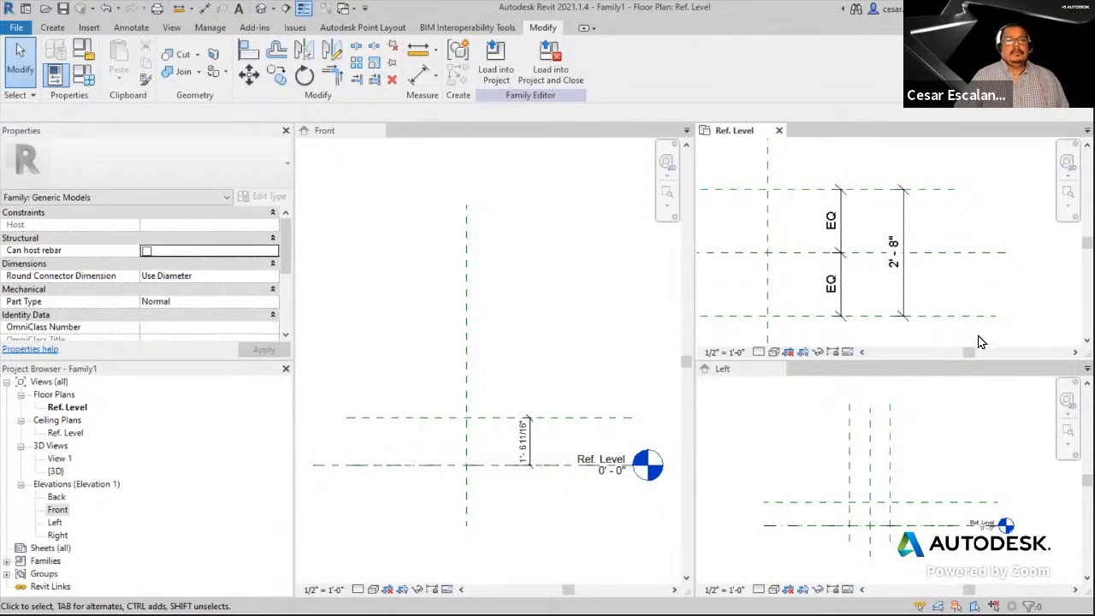
- Label the overall dimension in the Ref. Level plan with a new family type parameter named Pull_Width, grouped under Dimensions
click(907, 297)
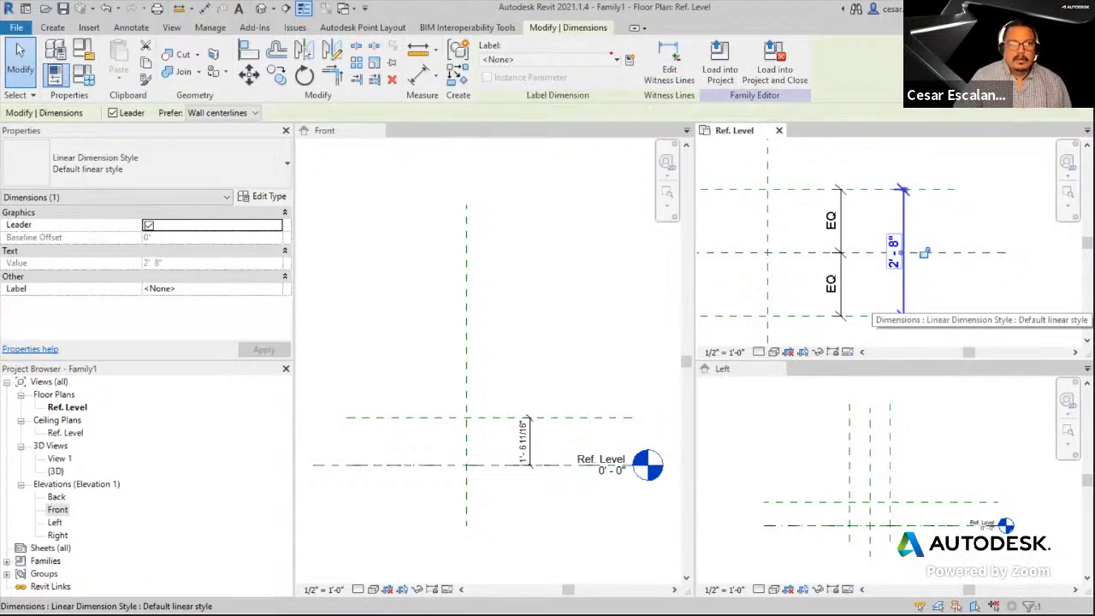
ctrl+drag(615, 50, 649, 74)
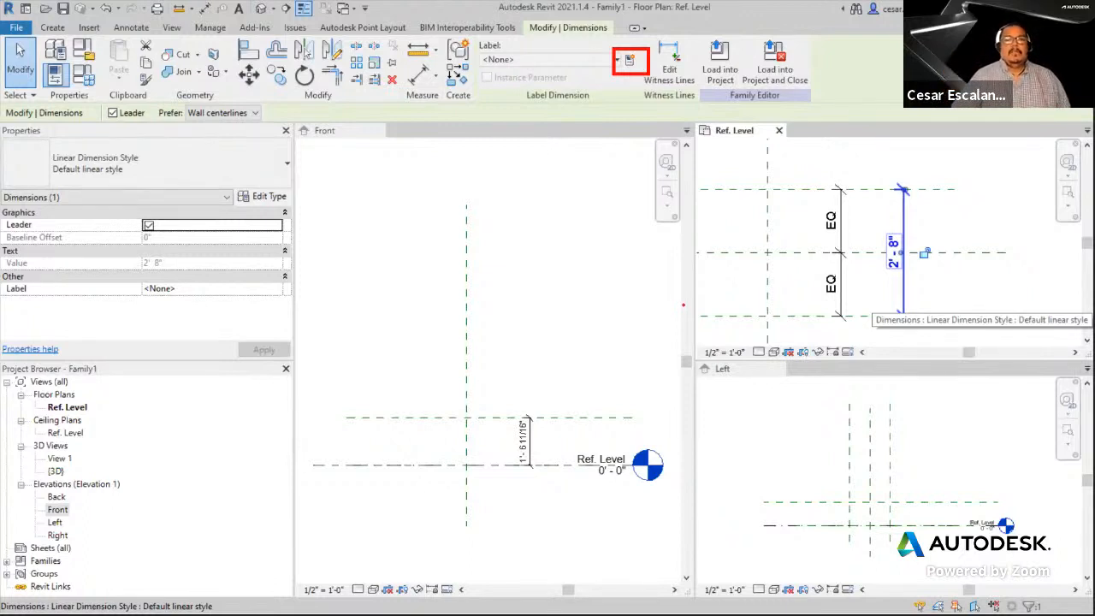
key(Escape)
click(630, 63)
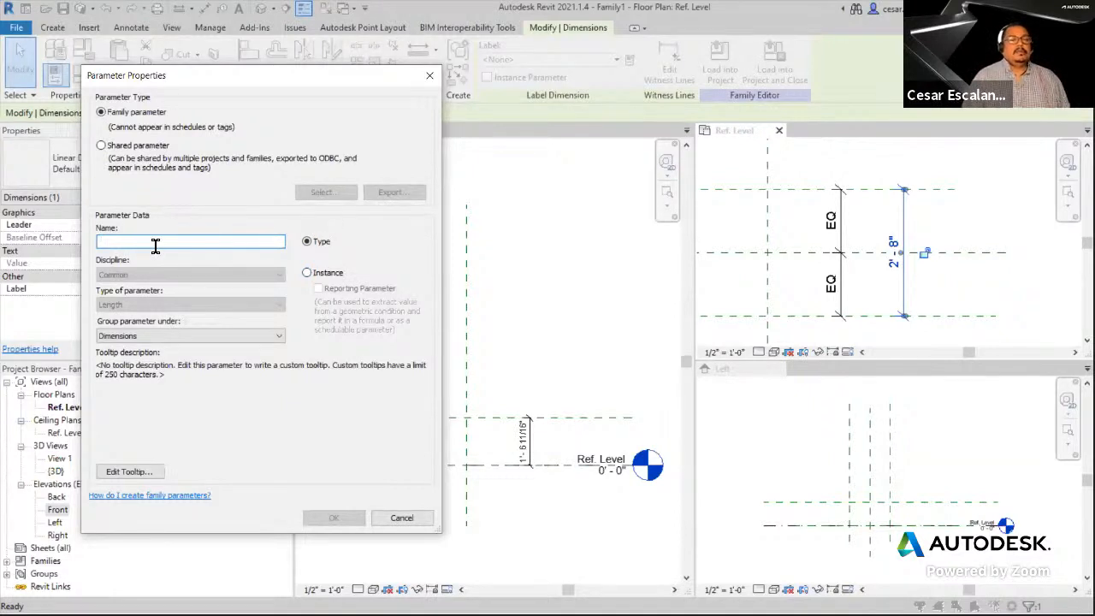
text(Pull)
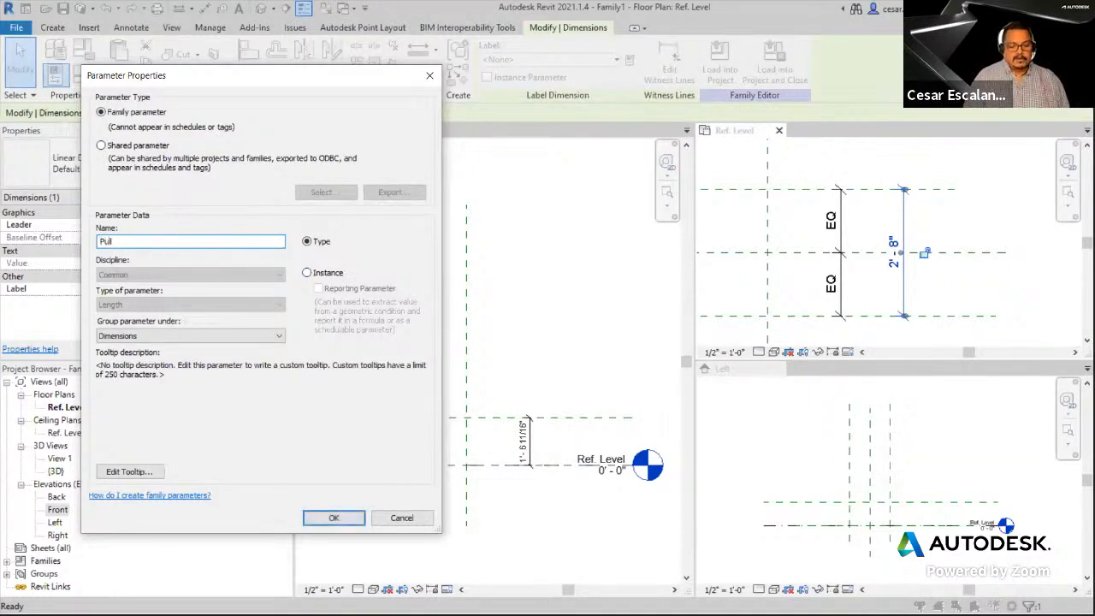
text(_W)
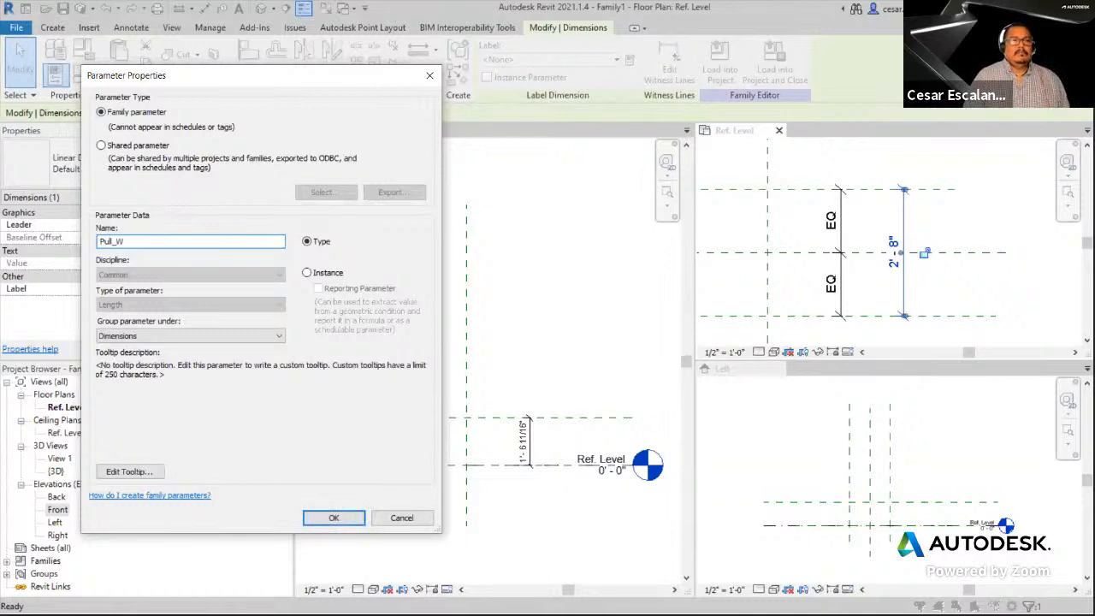
text(idth)
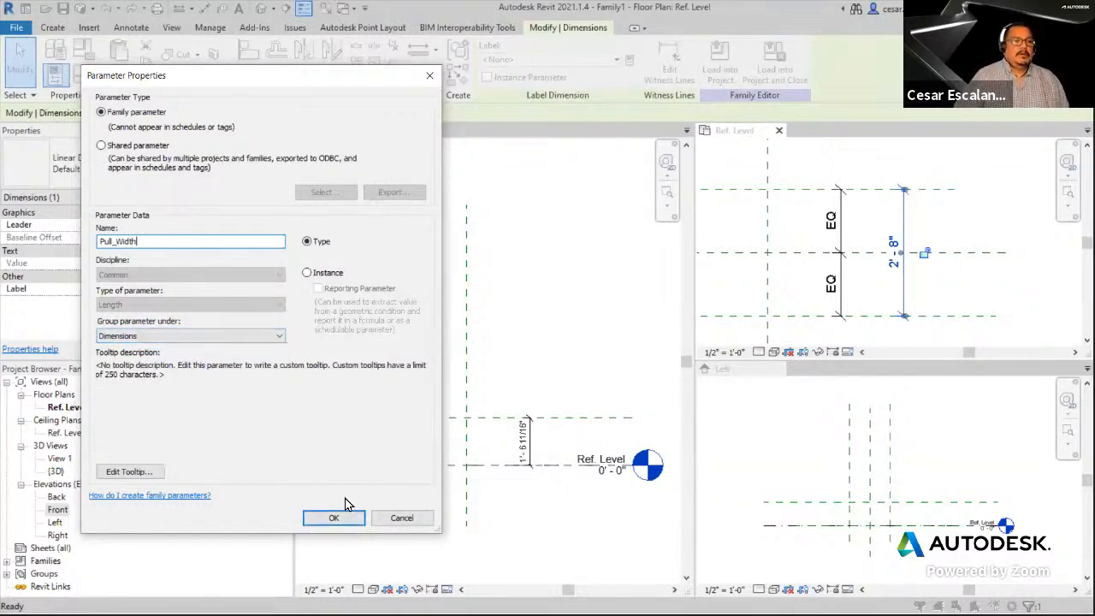
click(334, 519)
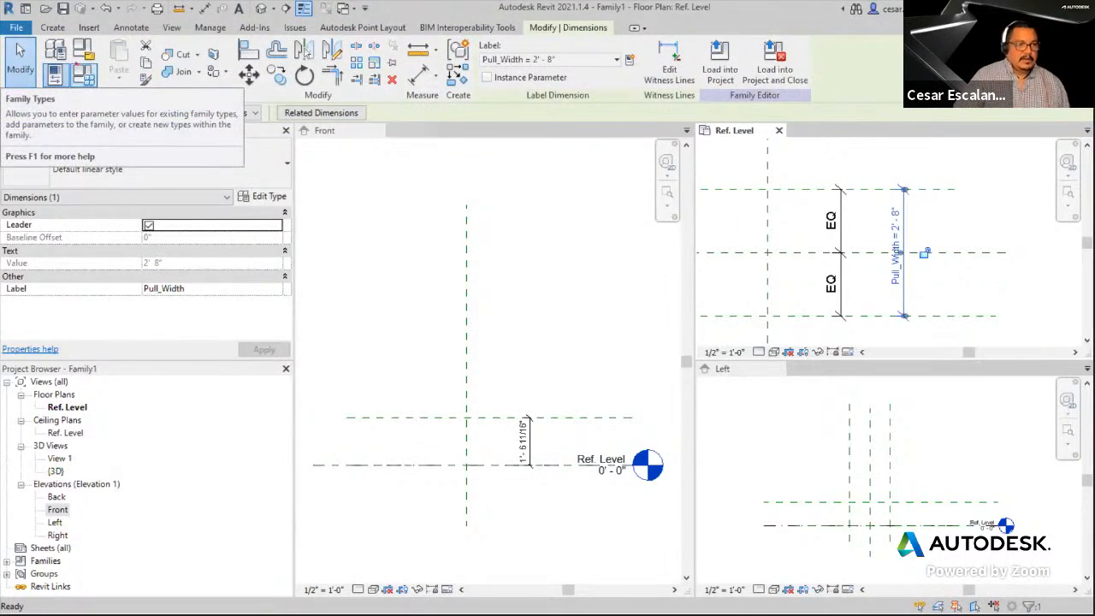
- Box the Family Types command in red with ZoomIt, write "family types" beside it, and clear the annotation
drag(71, 60, 99, 94)
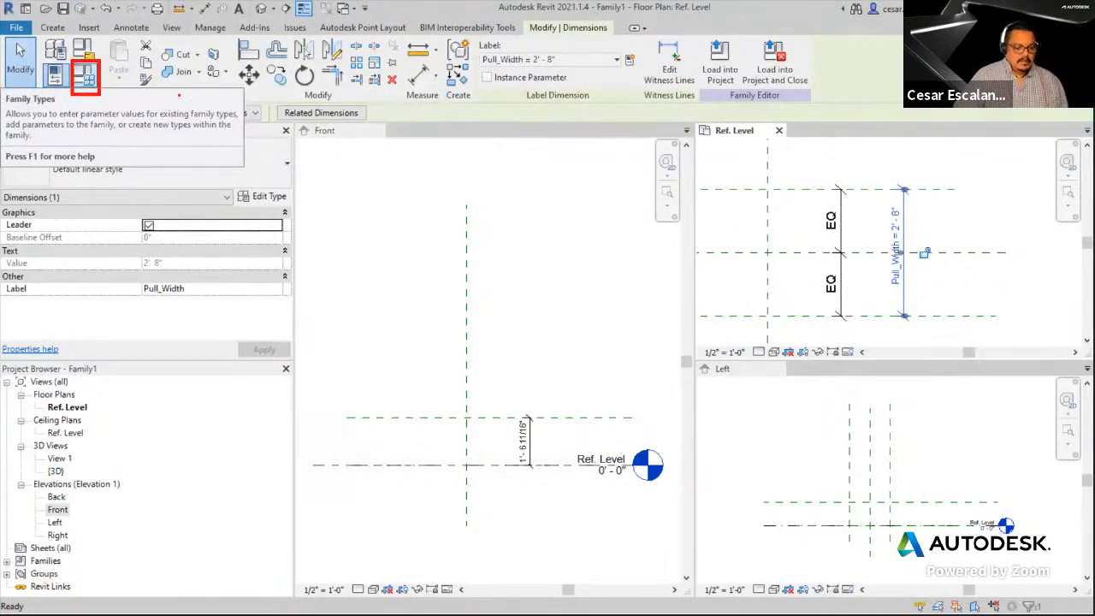
text(t)
text(fa)
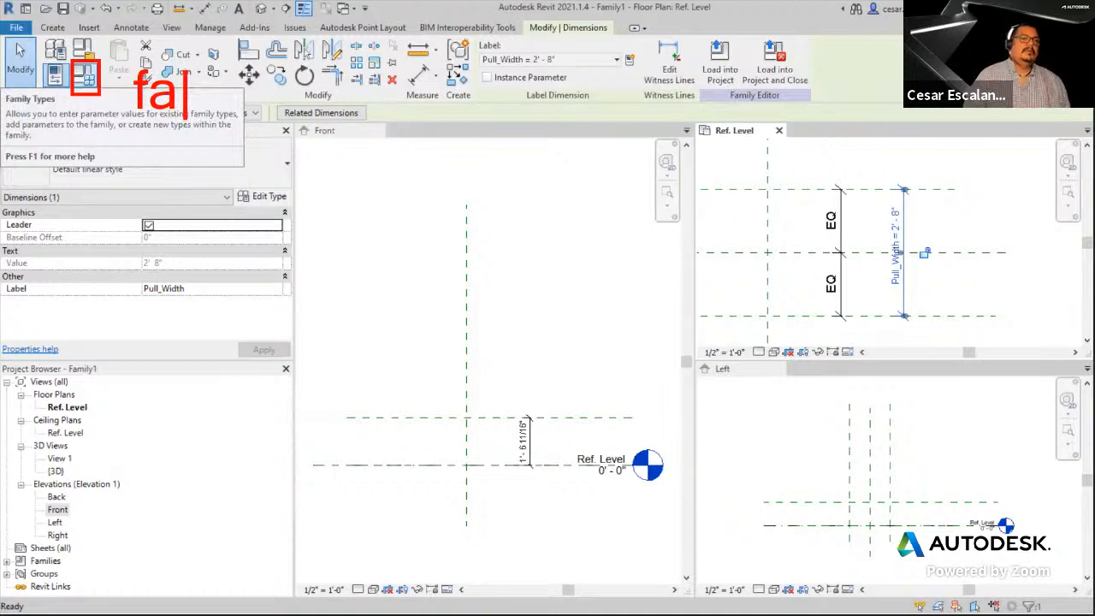
text(mily type)
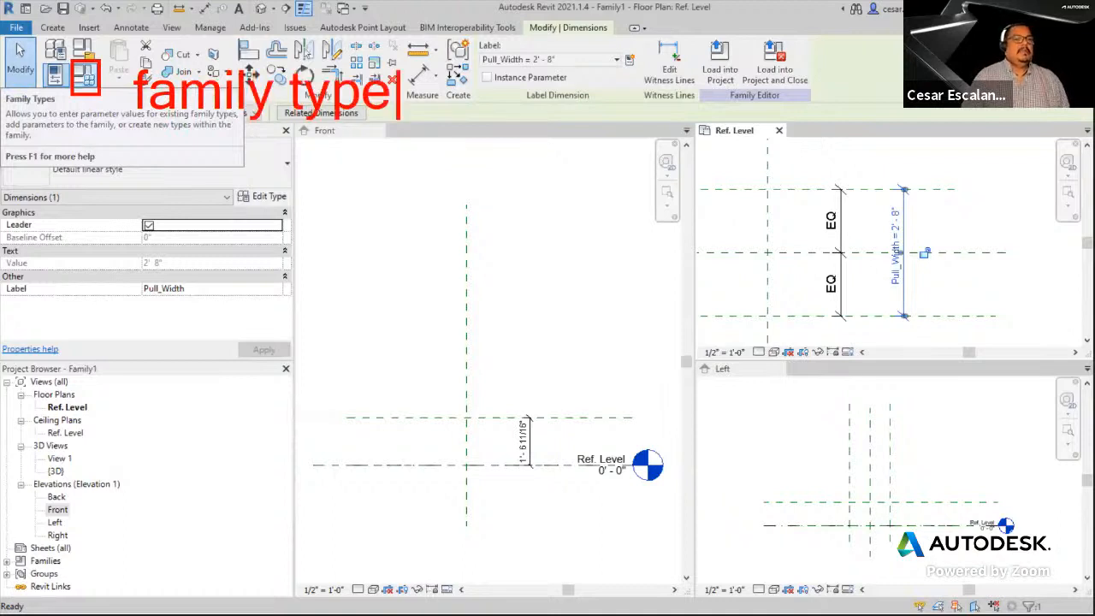
text(s)
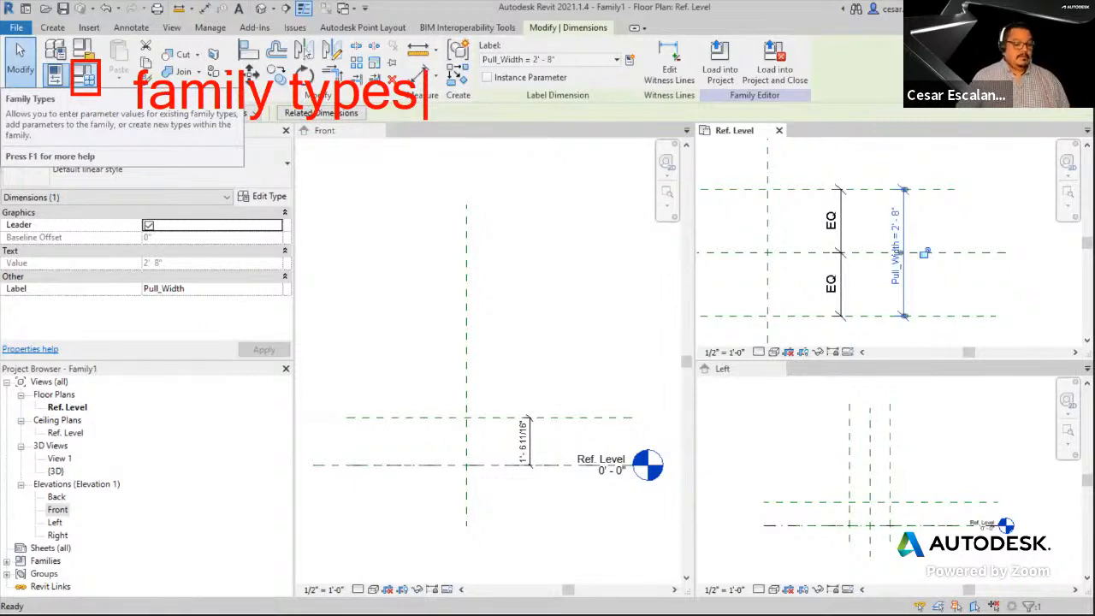
key(Escape)
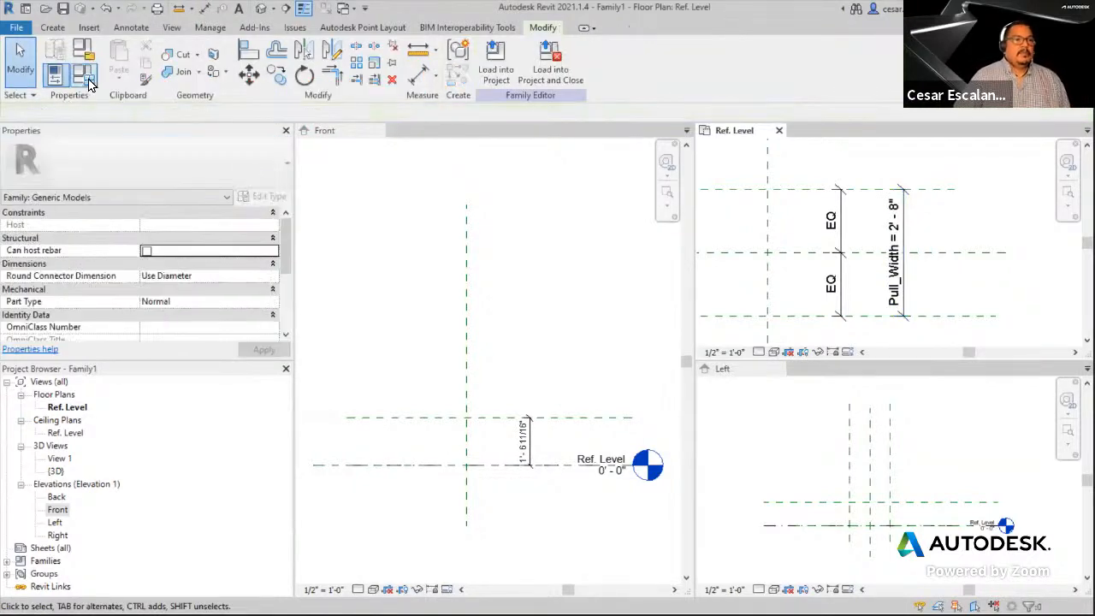
- Review the Pull_Width parameter and the Identity Data group in Family Types, highlighting Pull_Width with a temporary red box
click(86, 75)
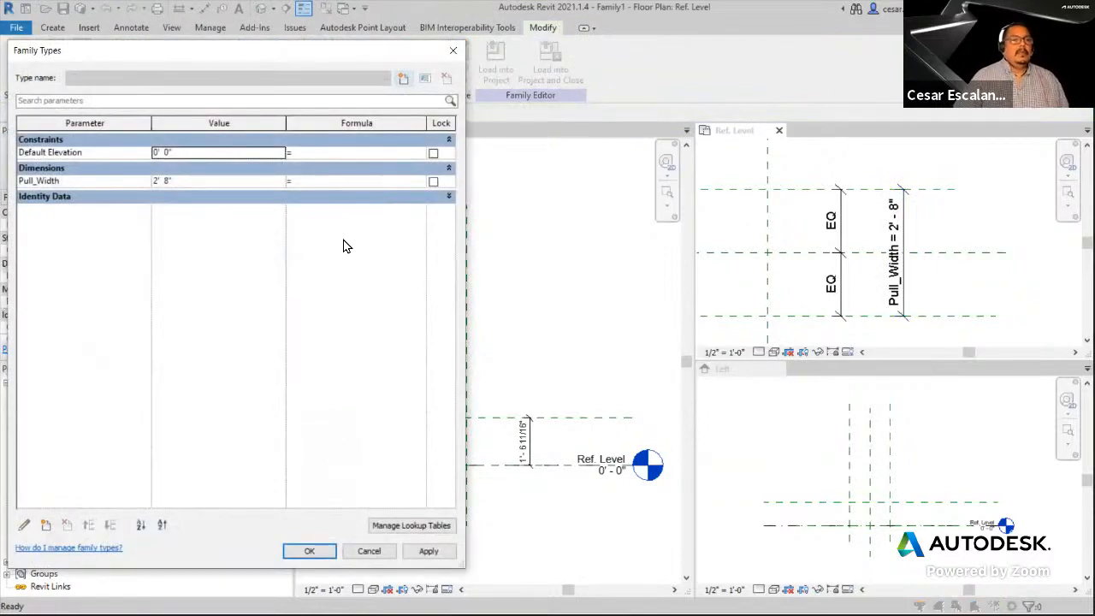
click(449, 197)
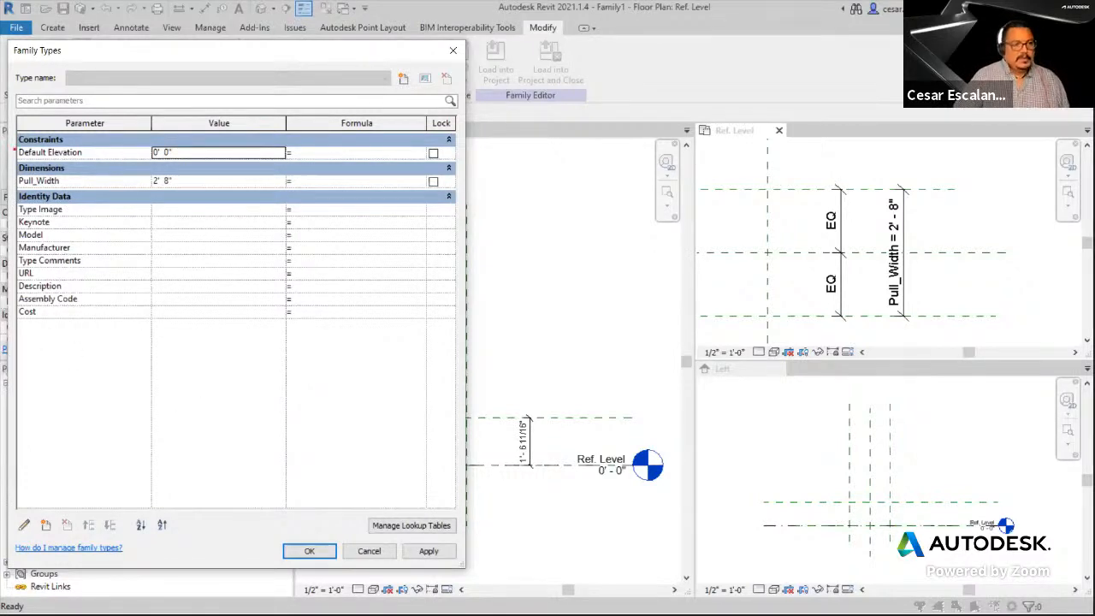
drag(16, 168, 191, 196)
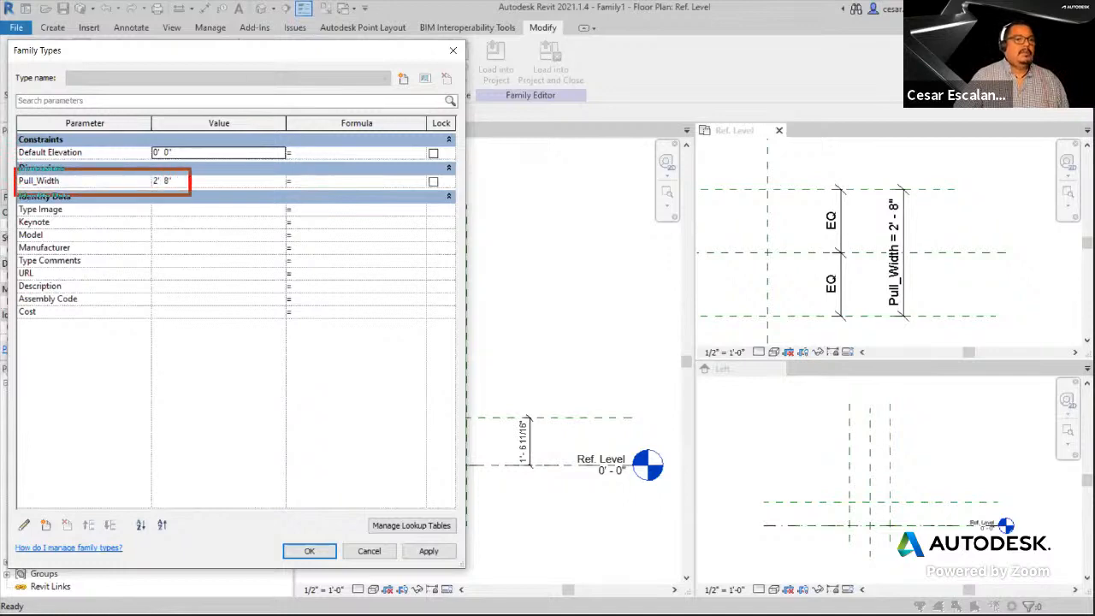
key(Escape)
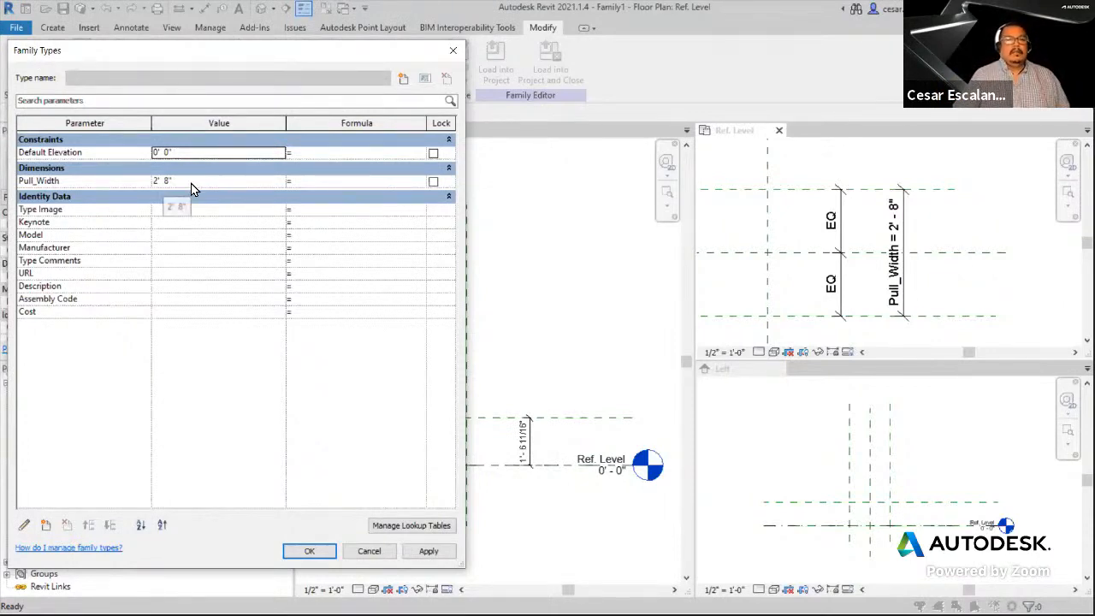
click(312, 553)
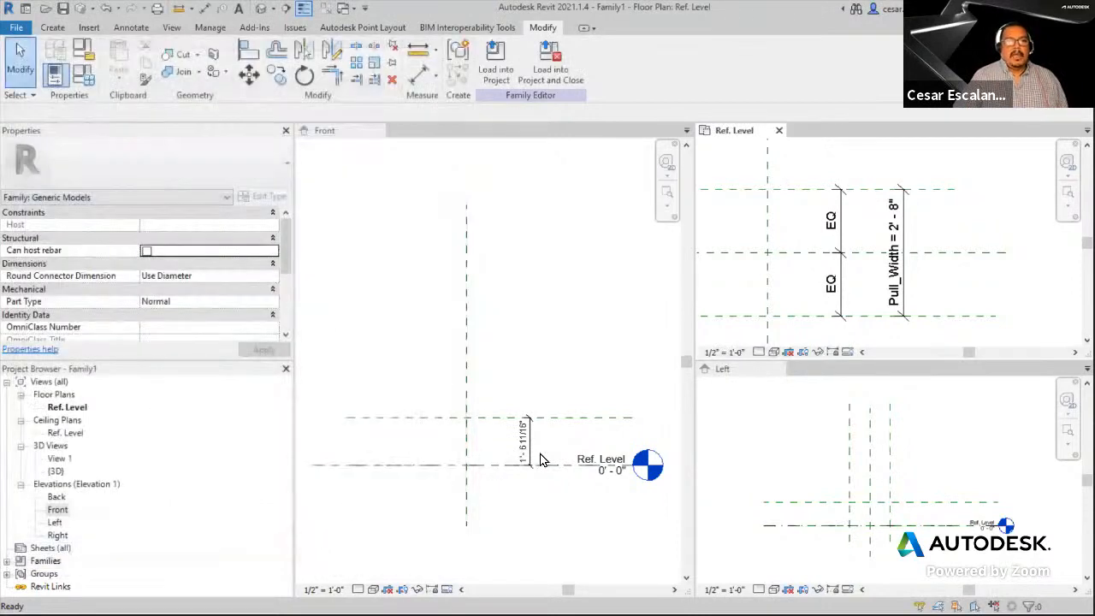
- Label the vertical dimension above Ref. Level in the Front elevation with a new family type parameter named Pull_Height, grouped under Dimensions
scroll(543, 455, up, 3)
scroll(582, 380, down, 2)
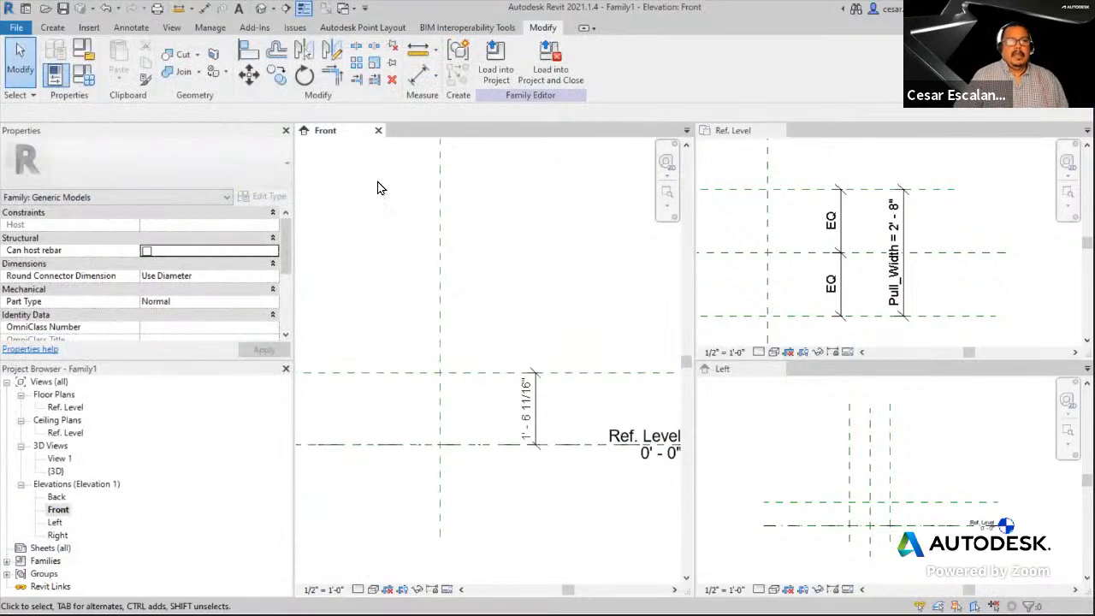
scroll(573, 404, up, 2)
middle_drag(567, 404, 542, 339)
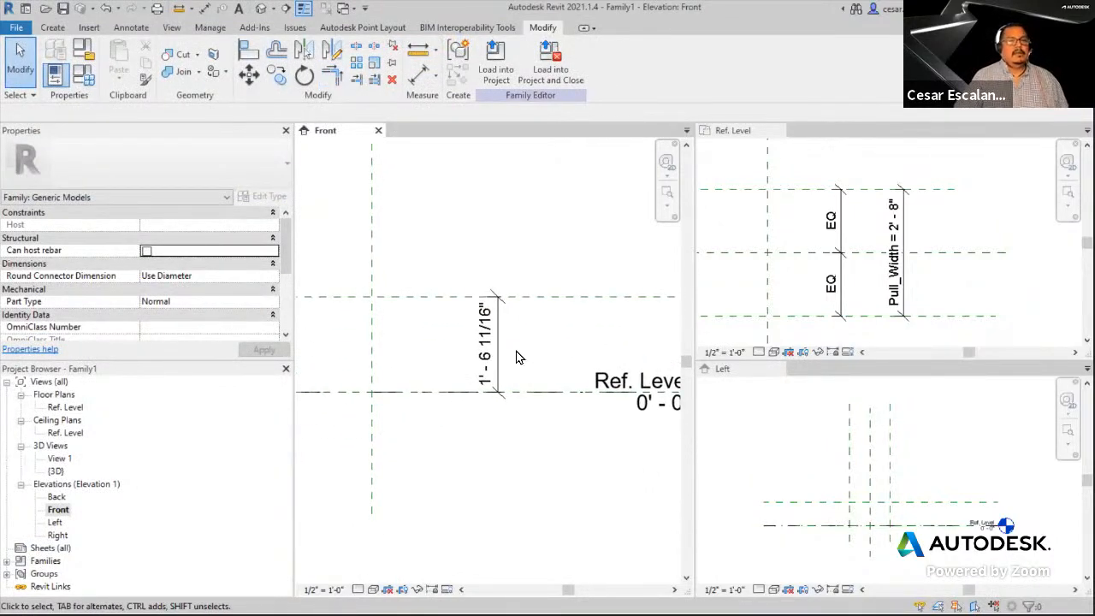
click(500, 347)
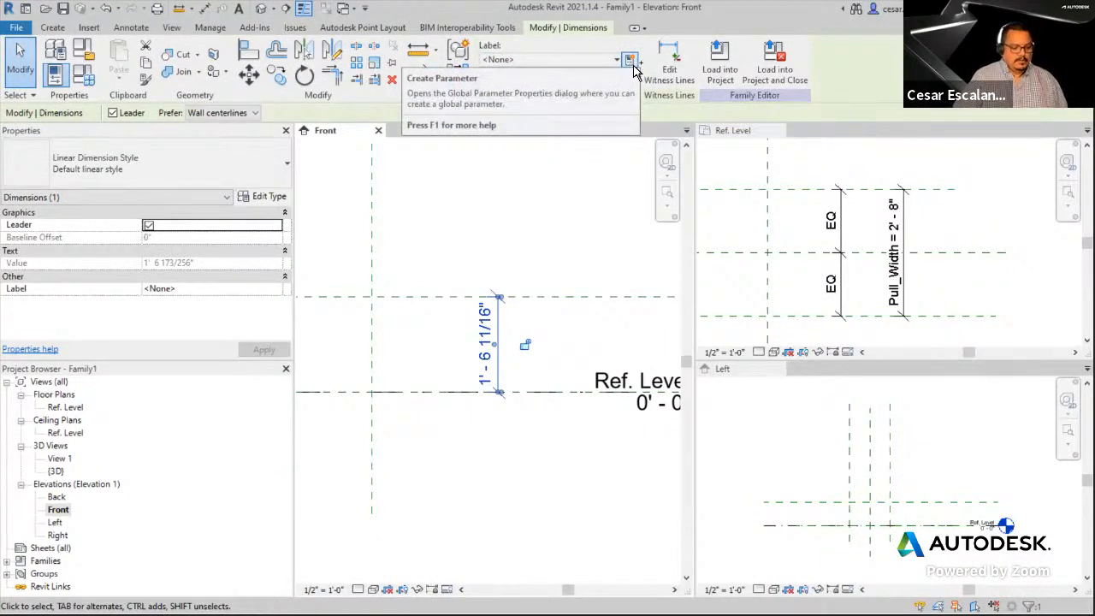
key(ctrl+2)
mouse_move(637, 48)
mouse_down()
mouse_move(611, 69)
mouse_move(640, 42)
mouse_up()
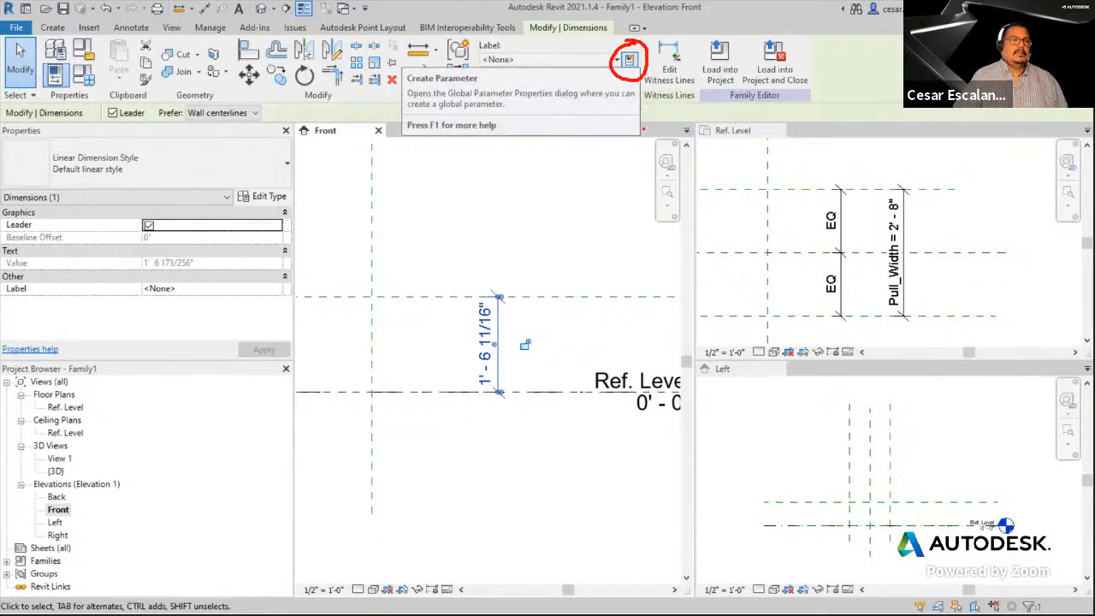
key(Escape)
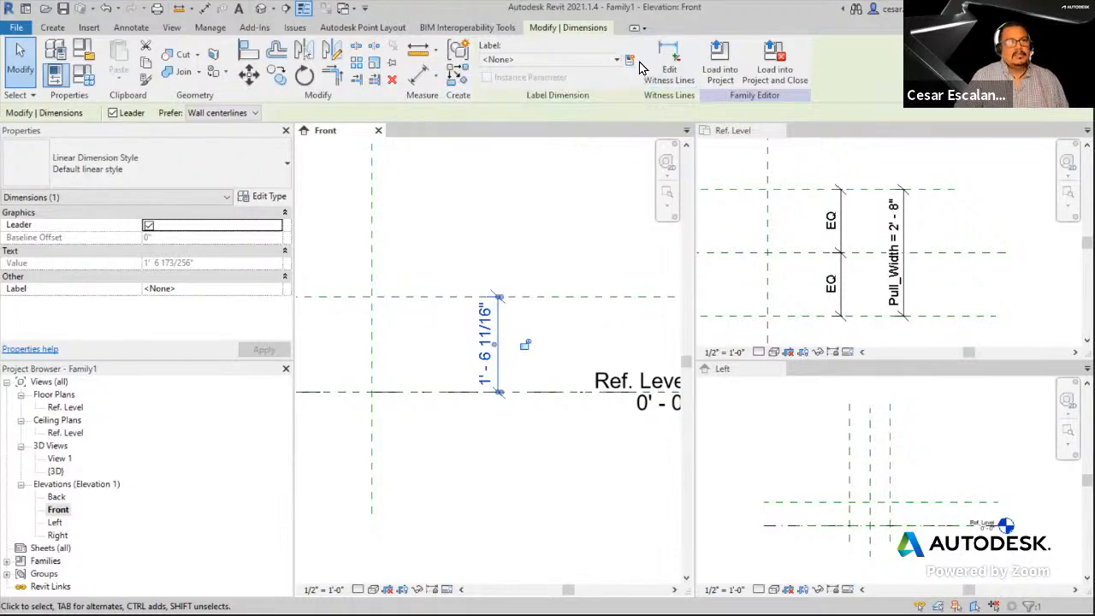
click(631, 61)
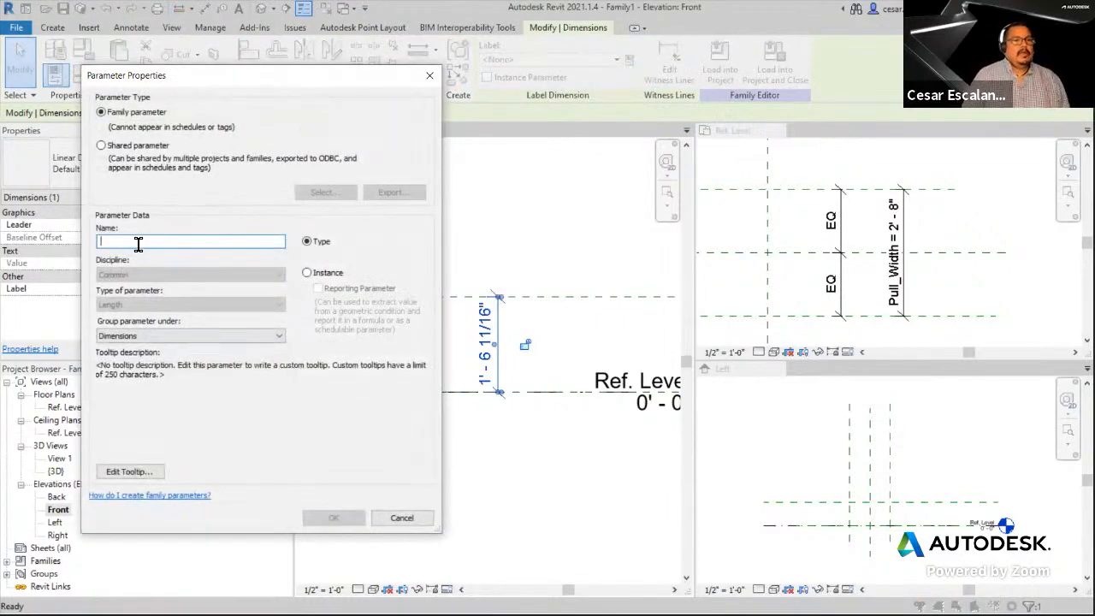
text(Pull)
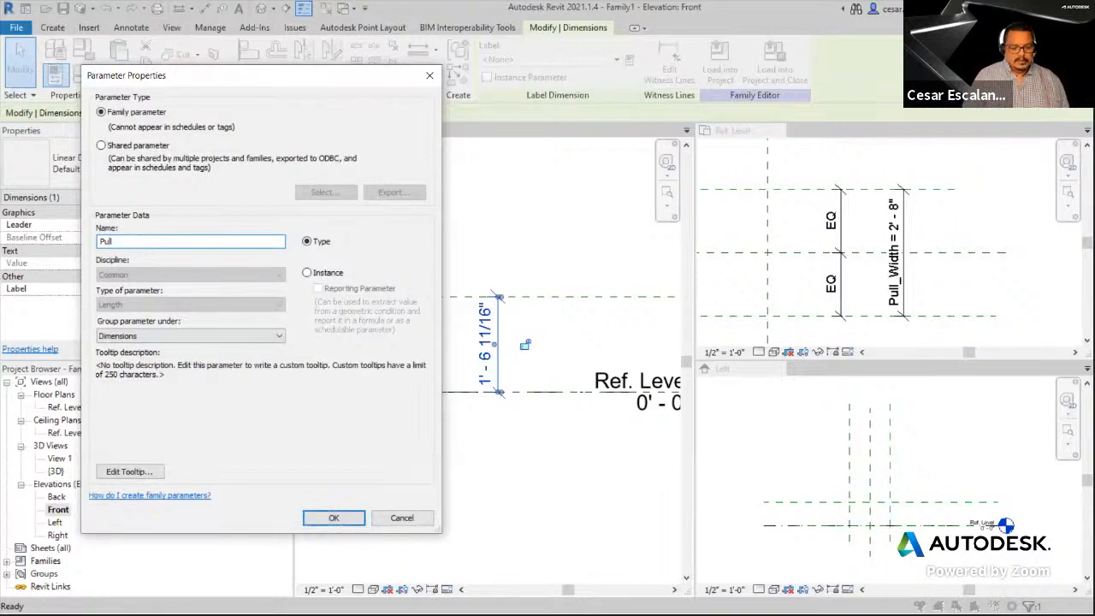
text(_Height)
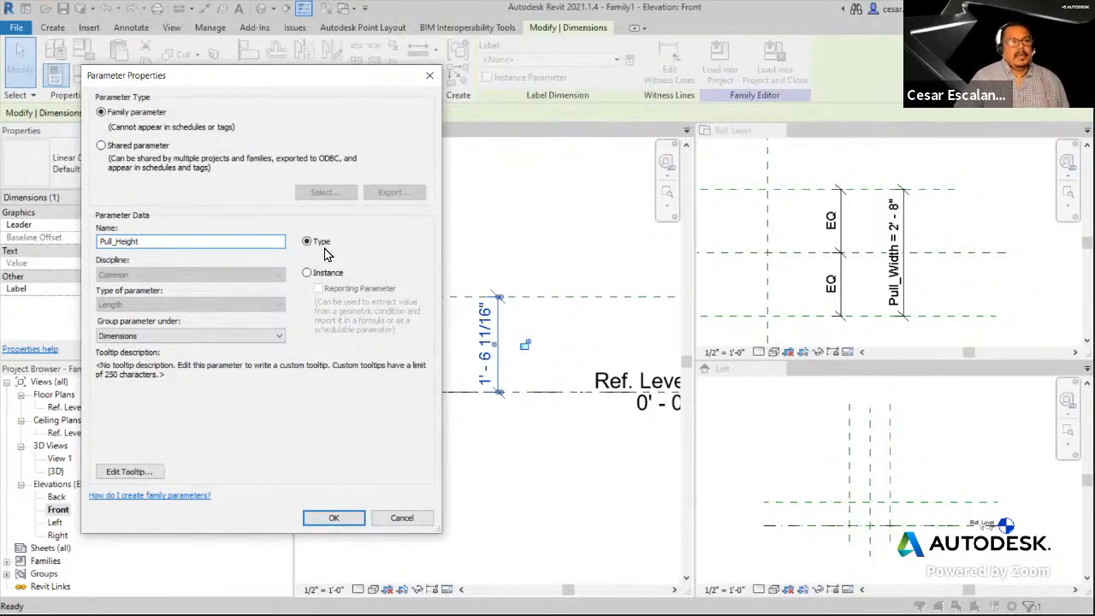
click(334, 518)
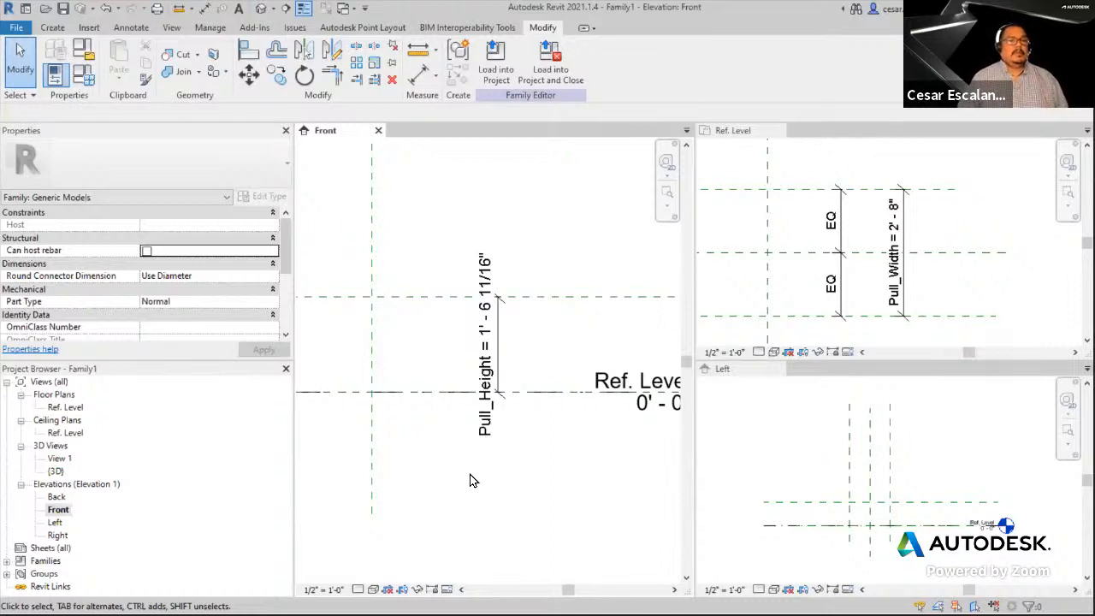
scroll(501, 342, down, 2)
middle_drag(563, 482, 531, 478)
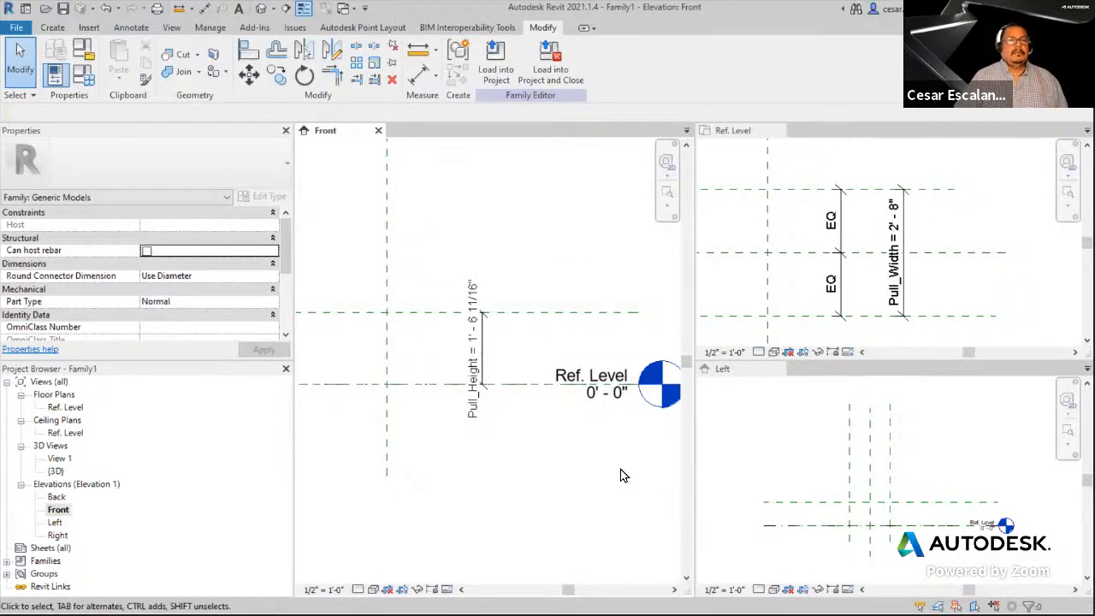
scroll(922, 256, up, 1)
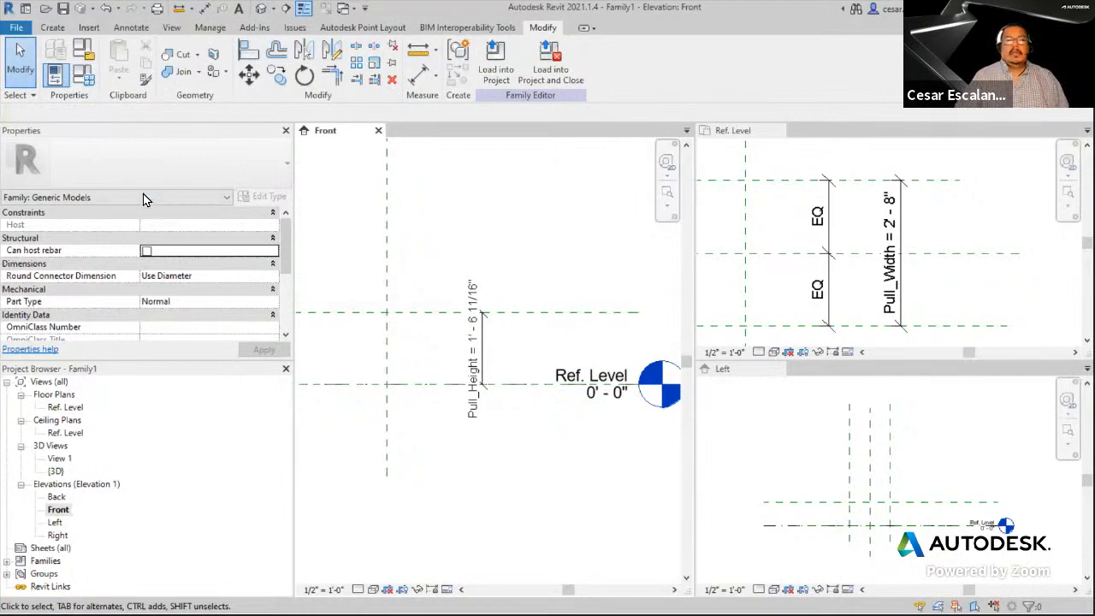
- Set Pull_Height to 1.5" and Pull_Width to 6" in Family Types and apply the values
click(83, 77)
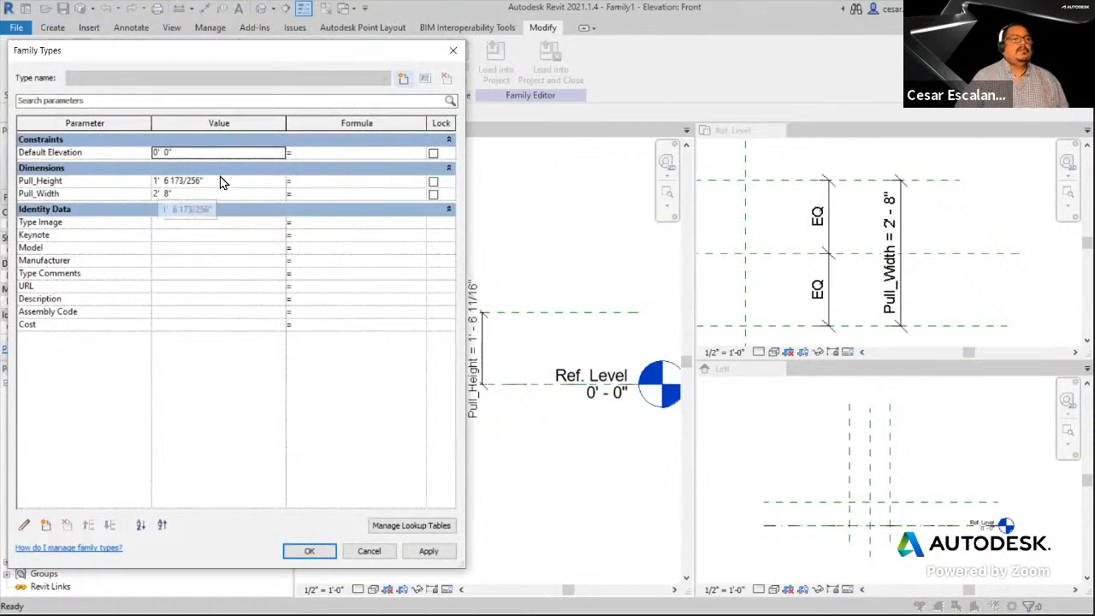
click(229, 179)
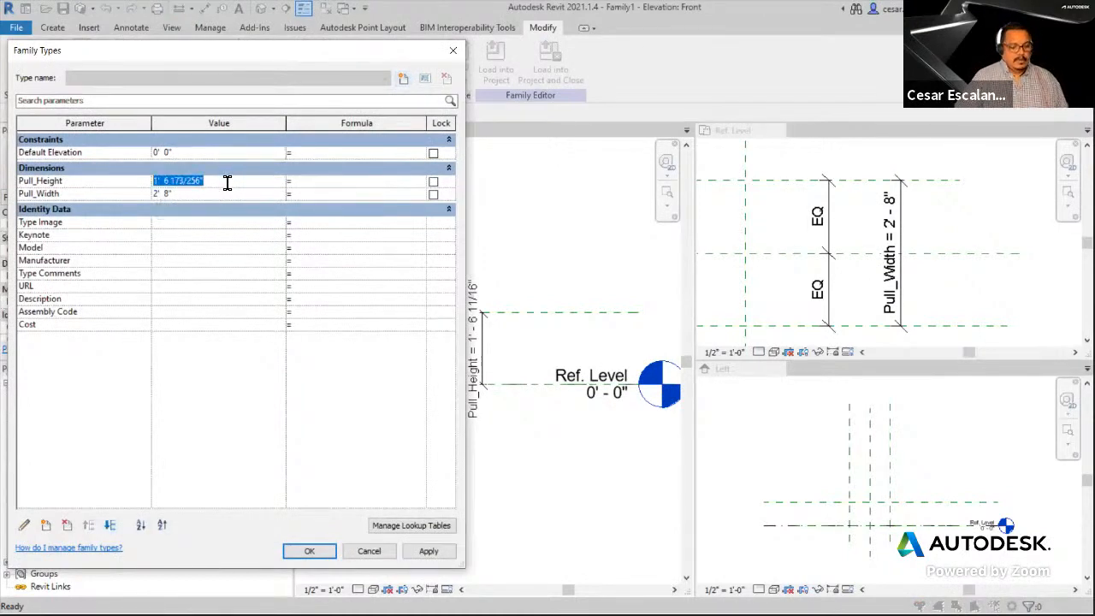
text(1.5")
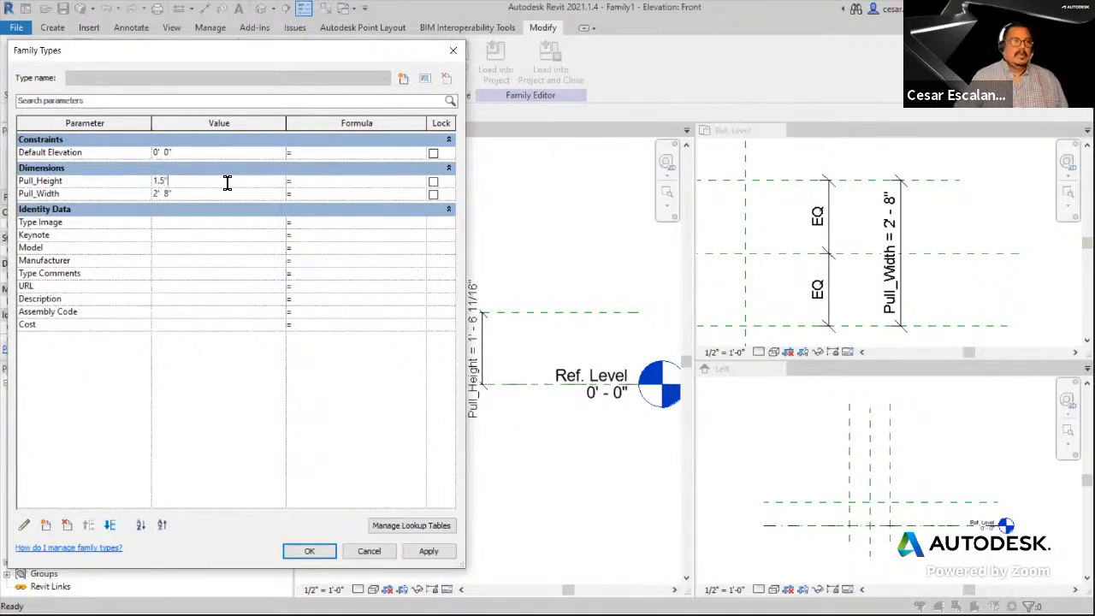
click(213, 195)
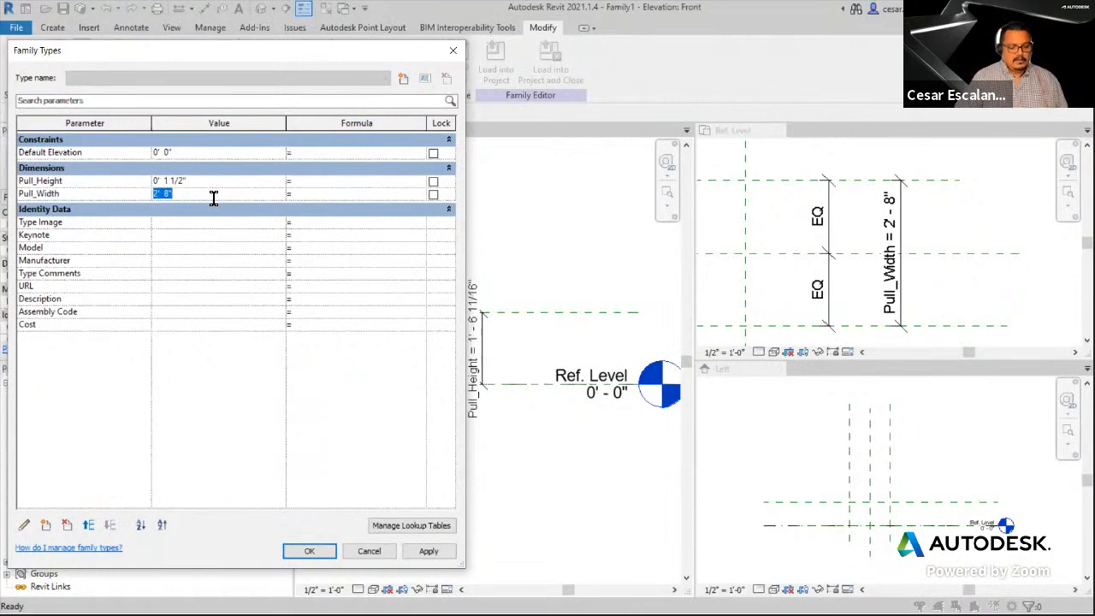
text(6")
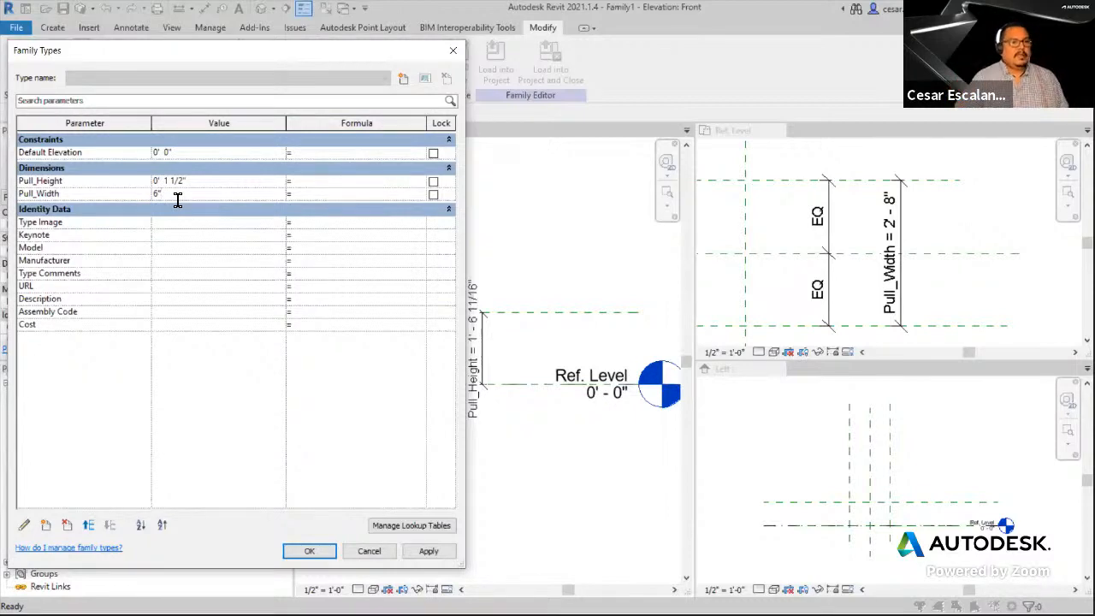
click(430, 553)
click(323, 553)
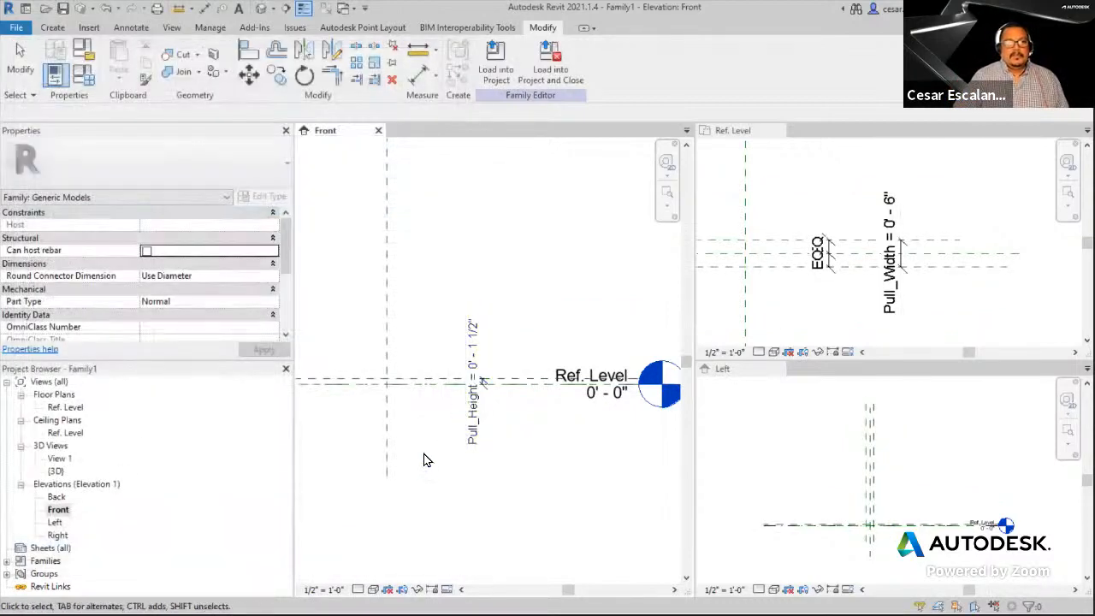
- Examine the spacing of the resized reference planes in the Front elevation and the Ref. Level plan
scroll(406, 404, up, 3)
middle_drag(406, 406, 569, 442)
scroll(488, 410, up, 3)
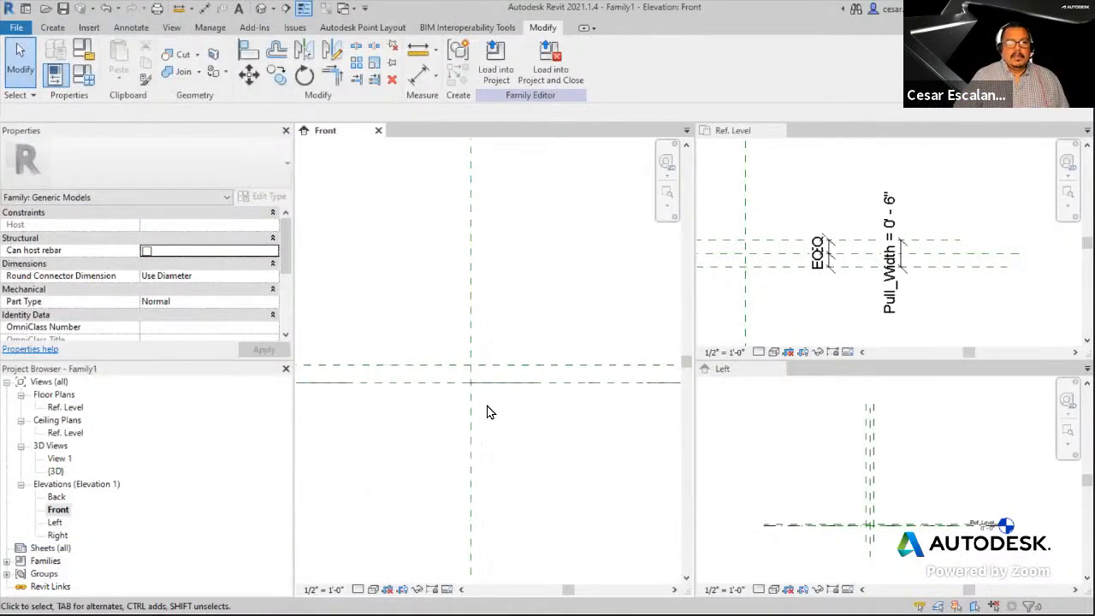
click(827, 291)
middle_drag(827, 291, 851, 306)
scroll(981, 282, up, 2)
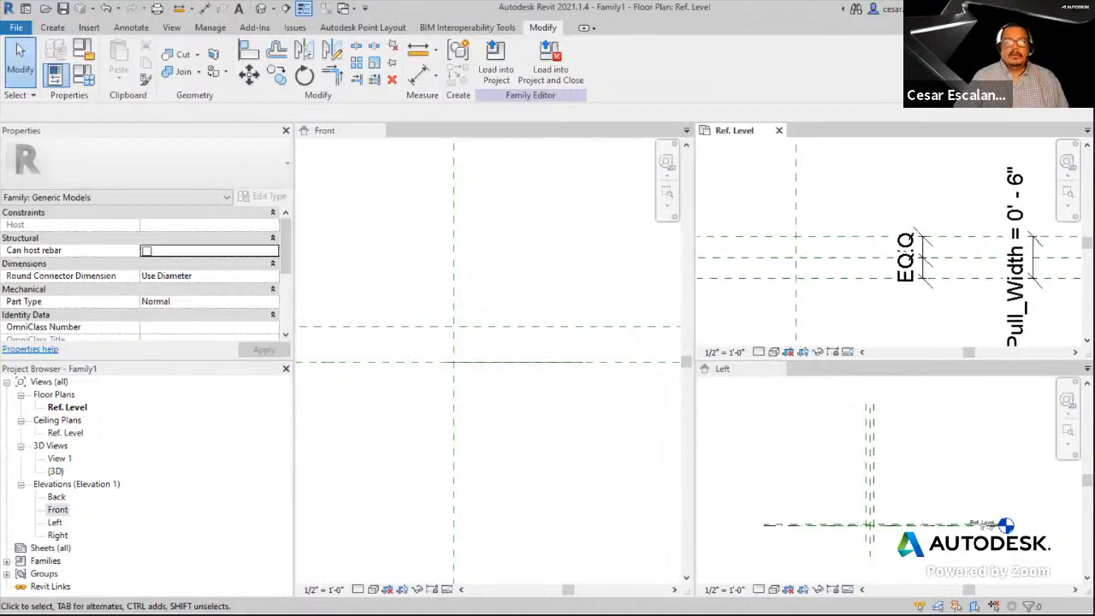
- Switch to PowerPoint, highlight "Add Dimensions" and "Create Length Parameters for Dimensions" on the Family Creation Process slide, and return to Revit
key(alt+Tab)
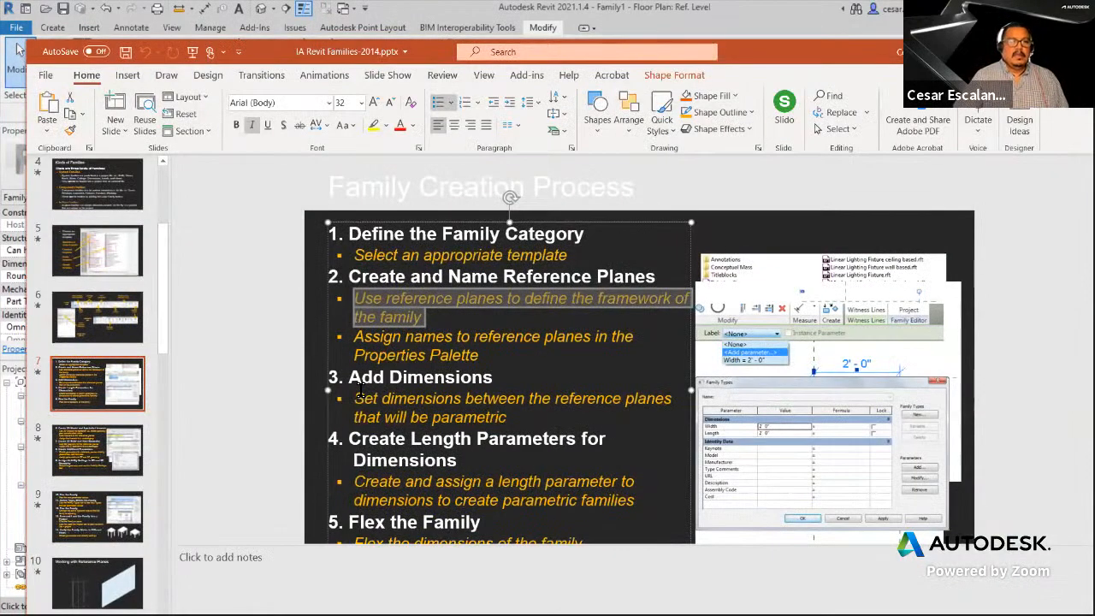
drag(349, 378, 509, 377)
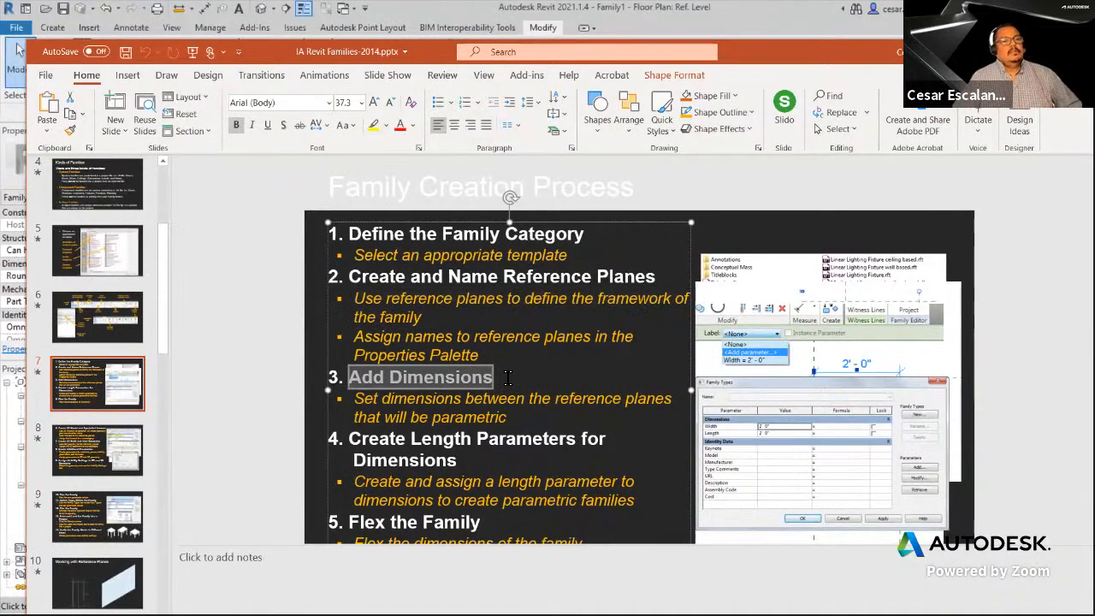
drag(349, 440, 468, 462)
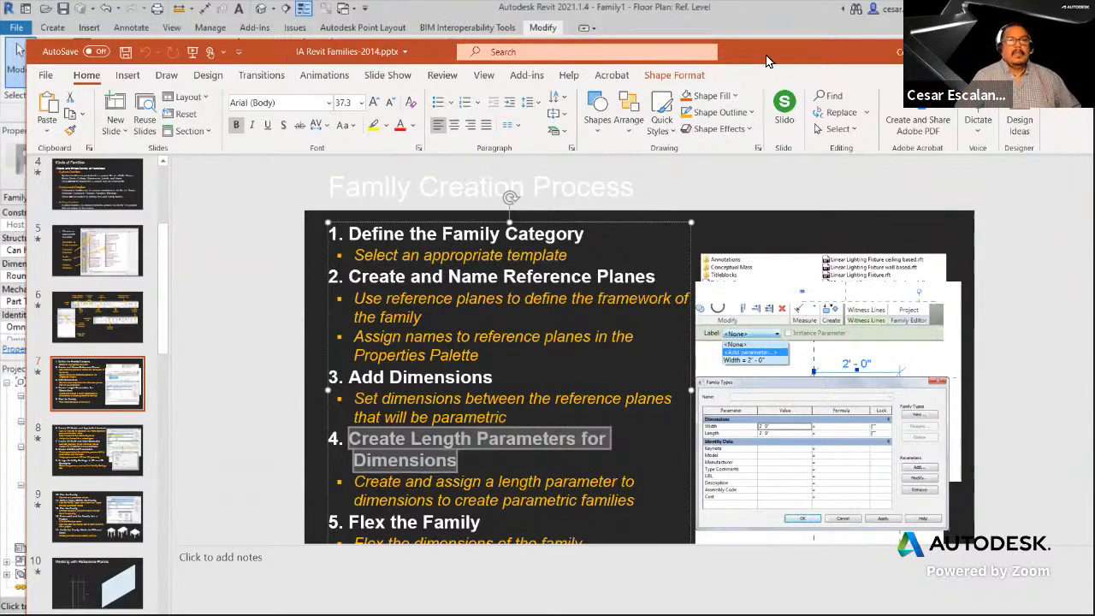
click(1023, 52)
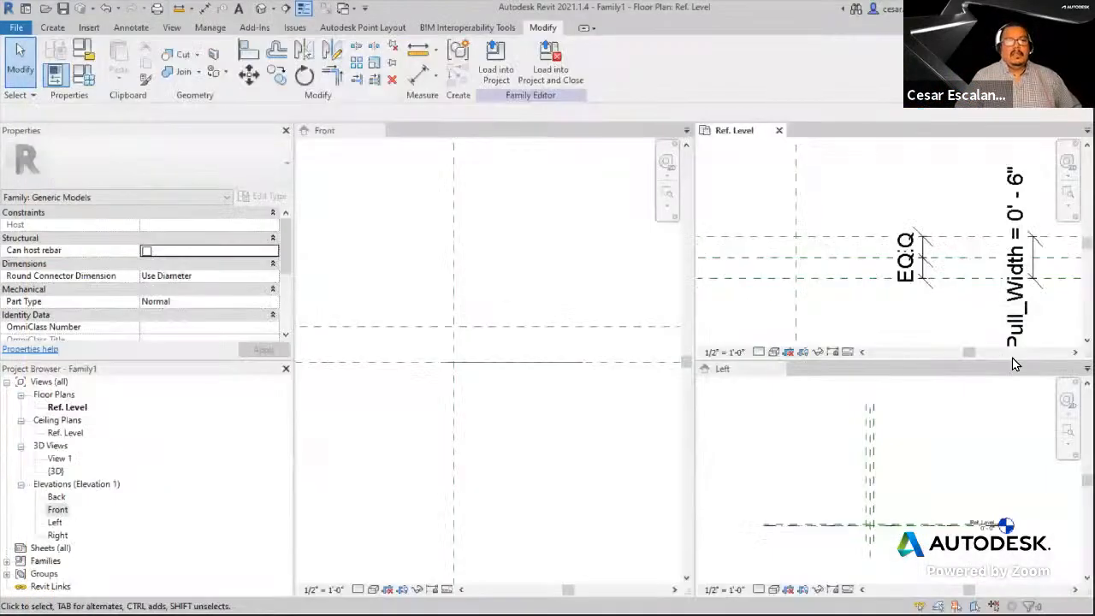
- Open Family Types for the pull family with the reference planes in view
click(519, 420)
middle_drag(528, 428, 411, 416)
scroll(411, 416, down, 1)
middle_drag(516, 433, 604, 405)
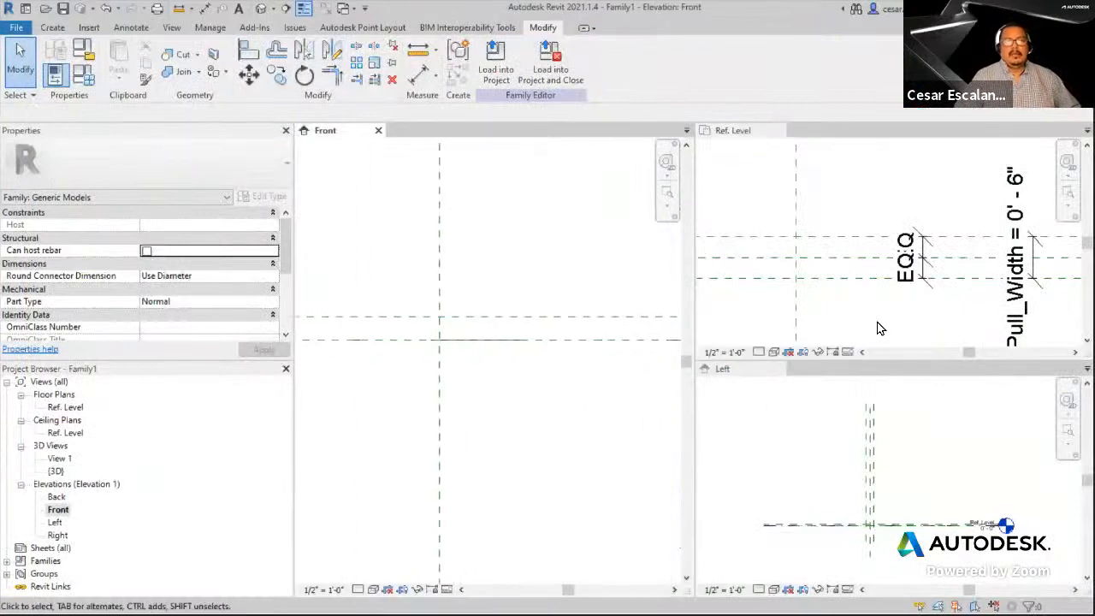
click(876, 324)
scroll(876, 318, down, 1)
middle_drag(884, 325, 923, 313)
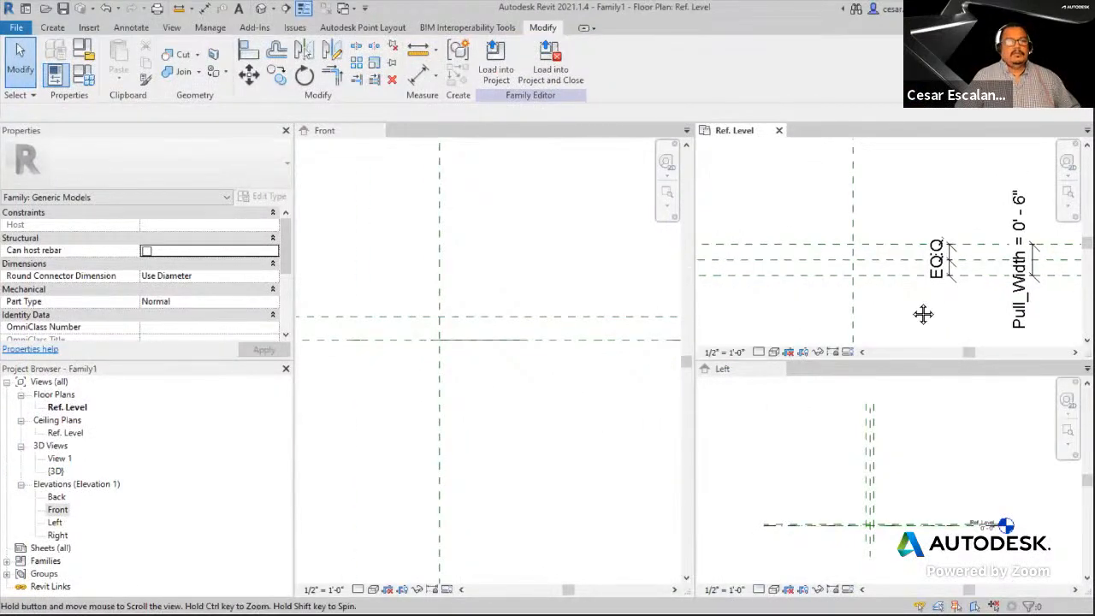
click(83, 80)
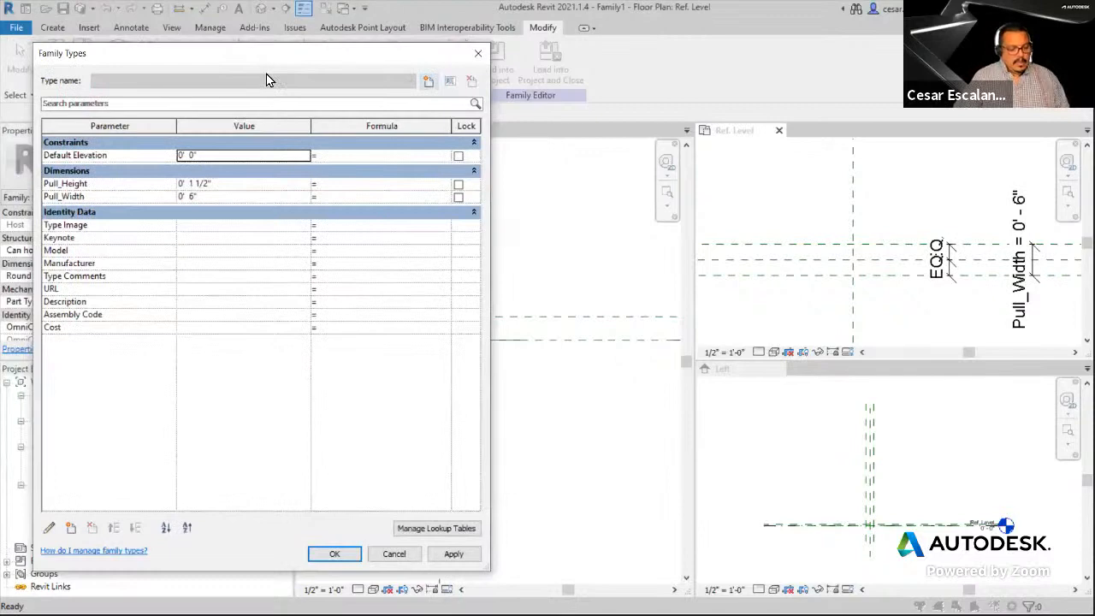
- Circle the Pull_Height and Pull_Width values in red and write "flex=test different parameter v." beside them
mouse_move(220, 175)
mouse_down()
mouse_move(174, 206)
mouse_move(231, 183)
mouse_move(221, 171)
mouse_move(248, 250)
mouse_up()
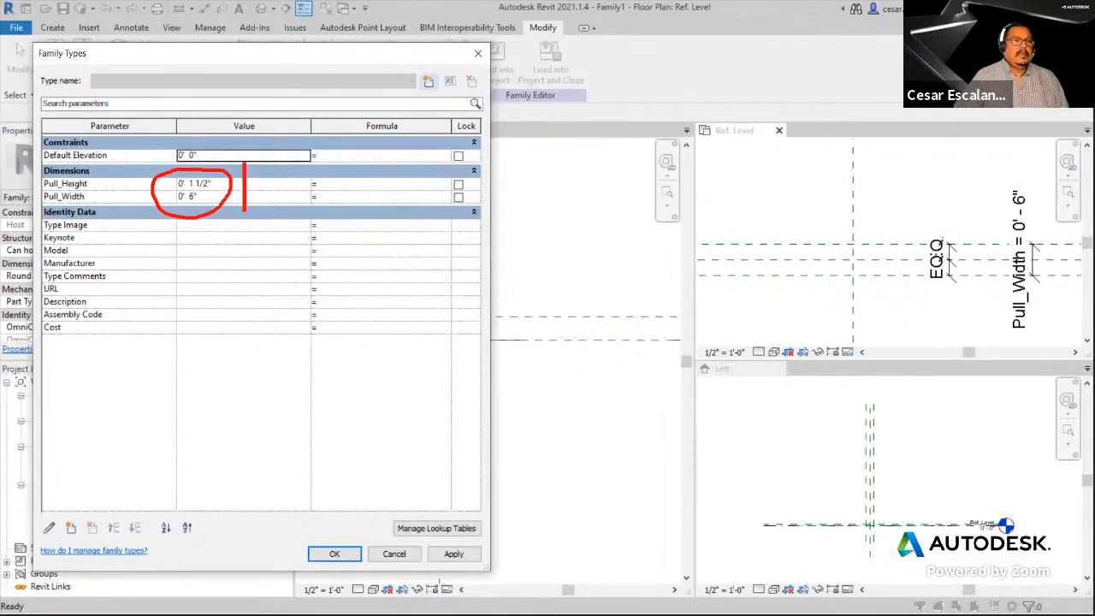
click(245, 186)
text(flex)
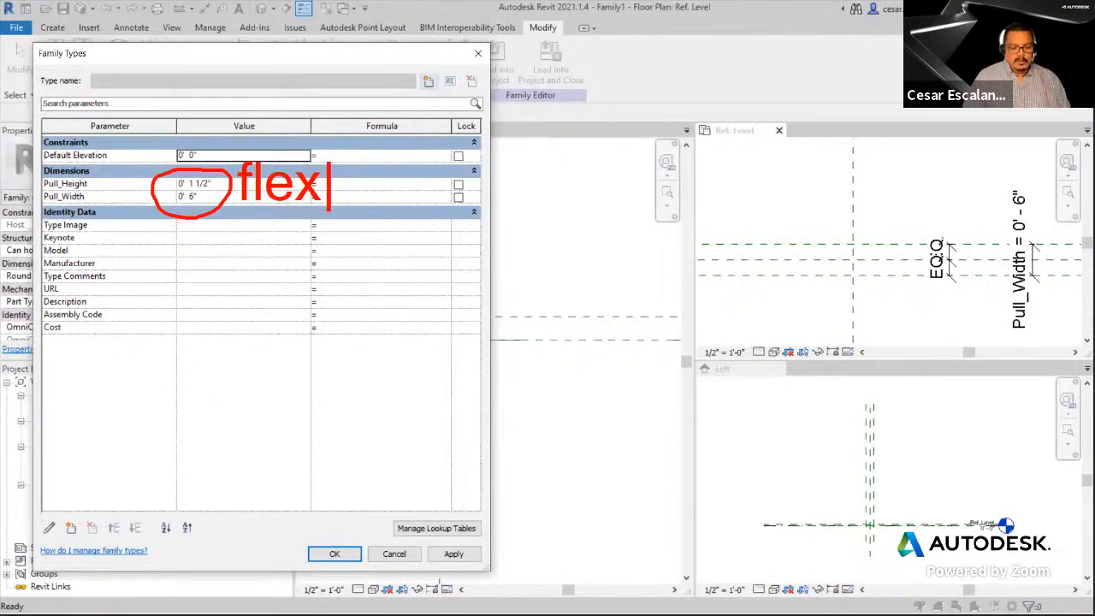
text(=)
key(BackSpace)
text(tes)
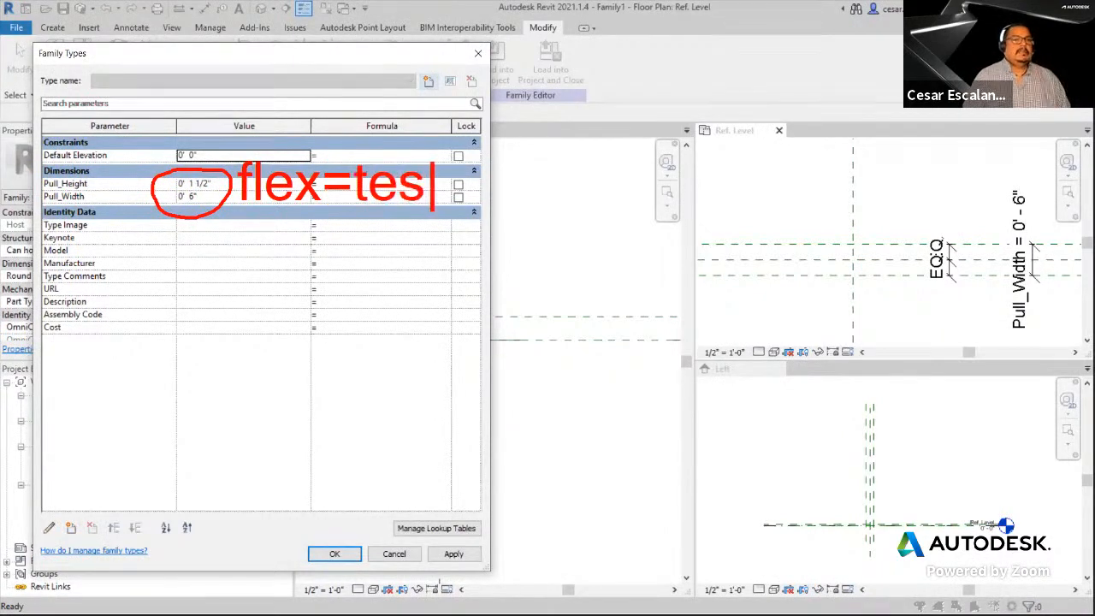
text(t dif)
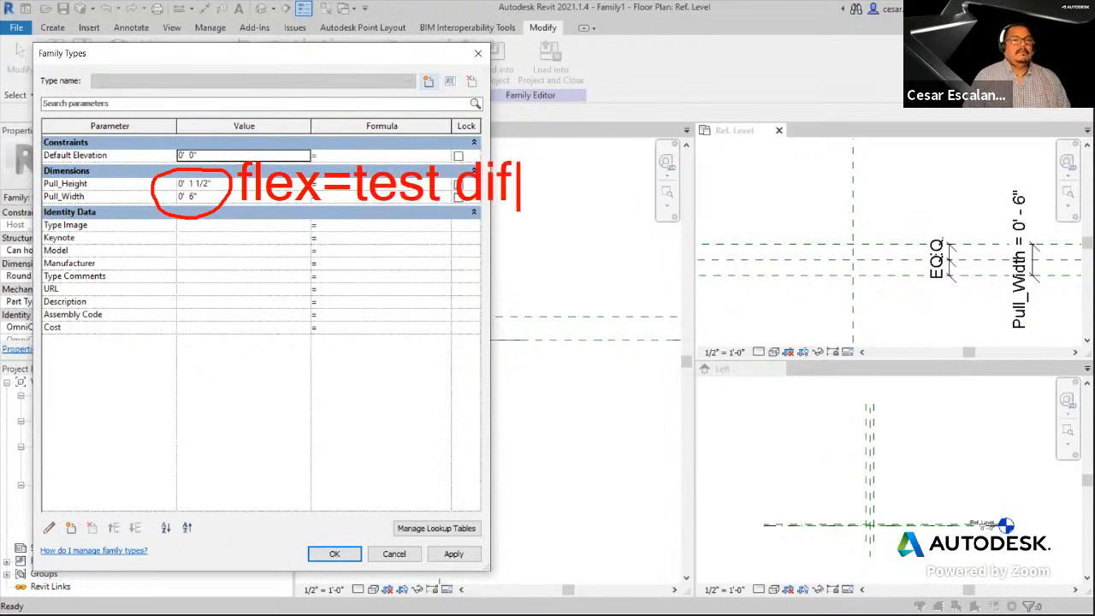
text(ferent para)
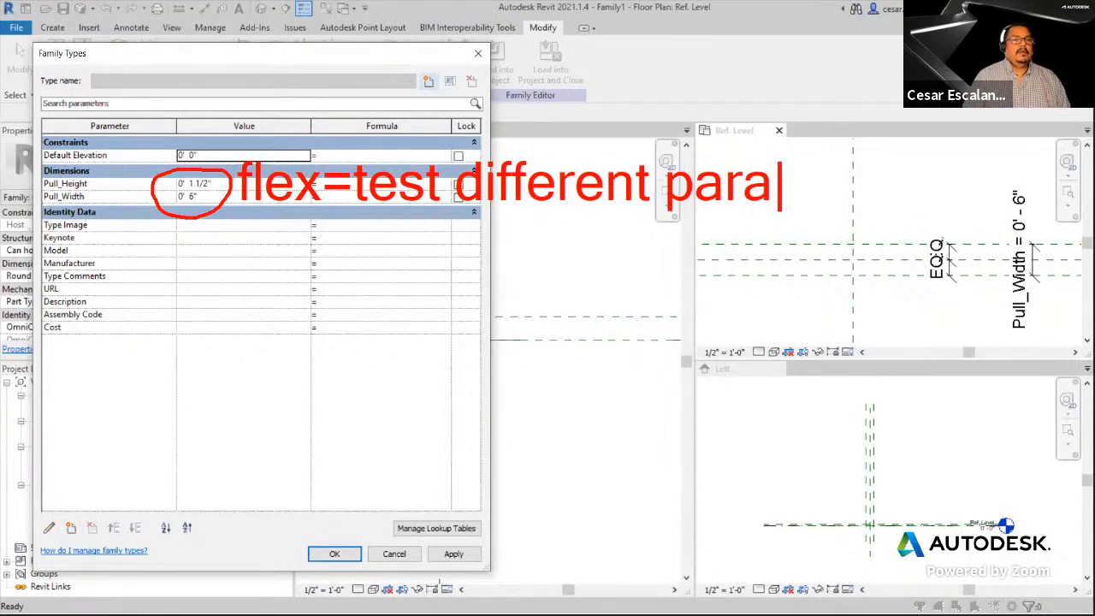
text(meter v.)
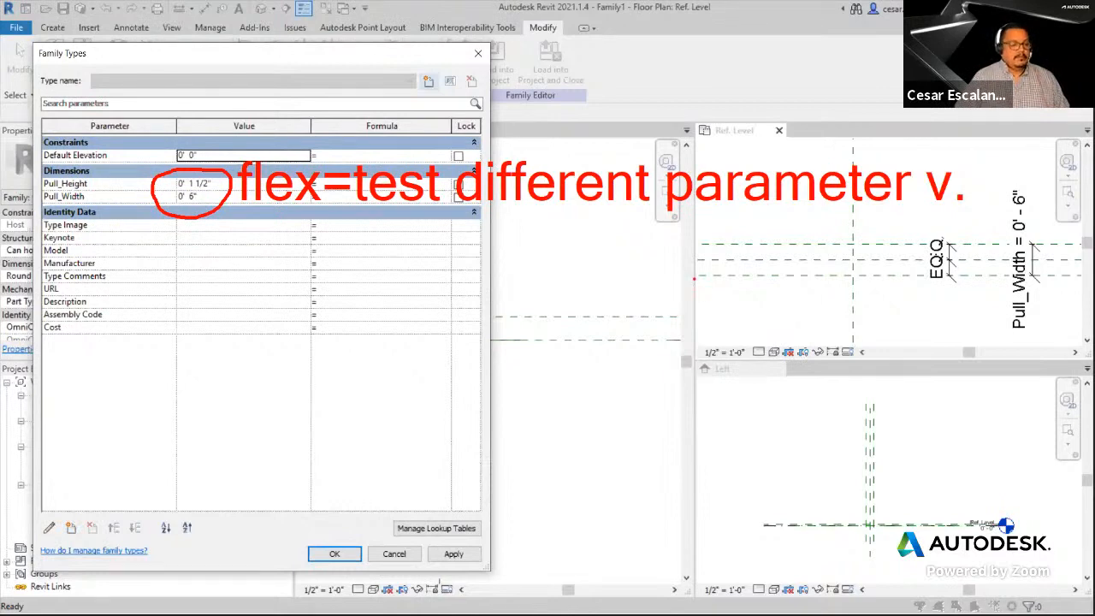
- Flex Pull_Width in the Ref. Level plan by applying 0' 4", 0' 5" and 0' 6" in turn
click(236, 185)
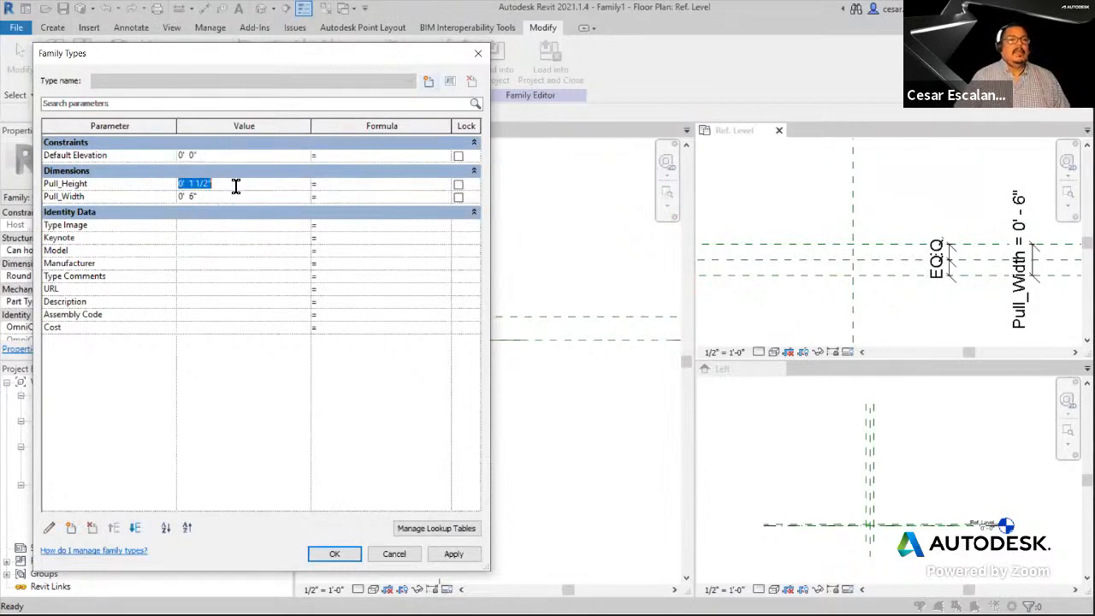
click(227, 198)
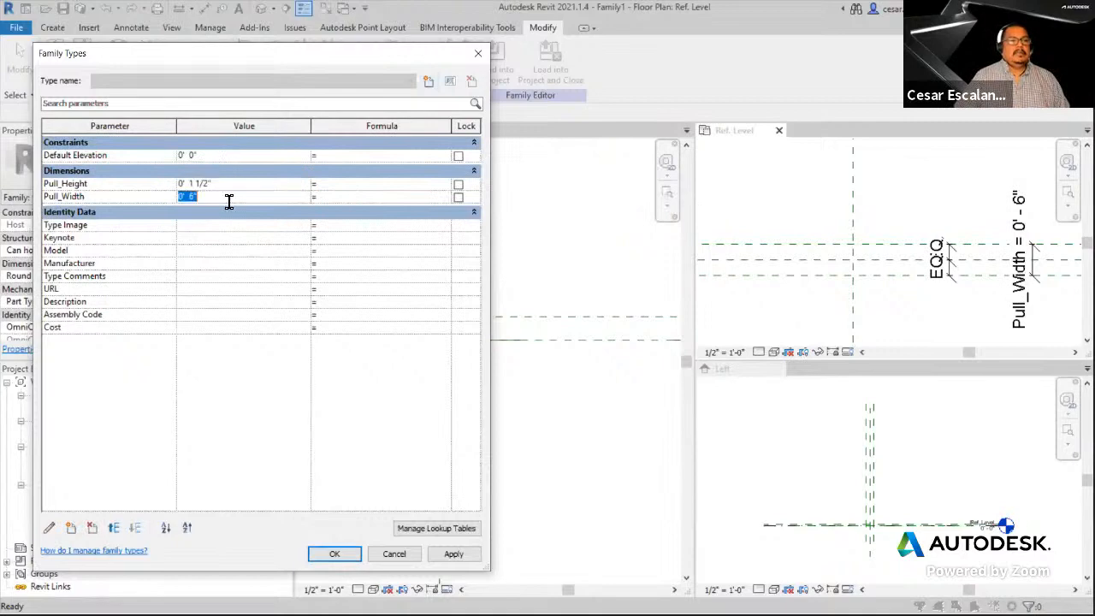
text(0 4)
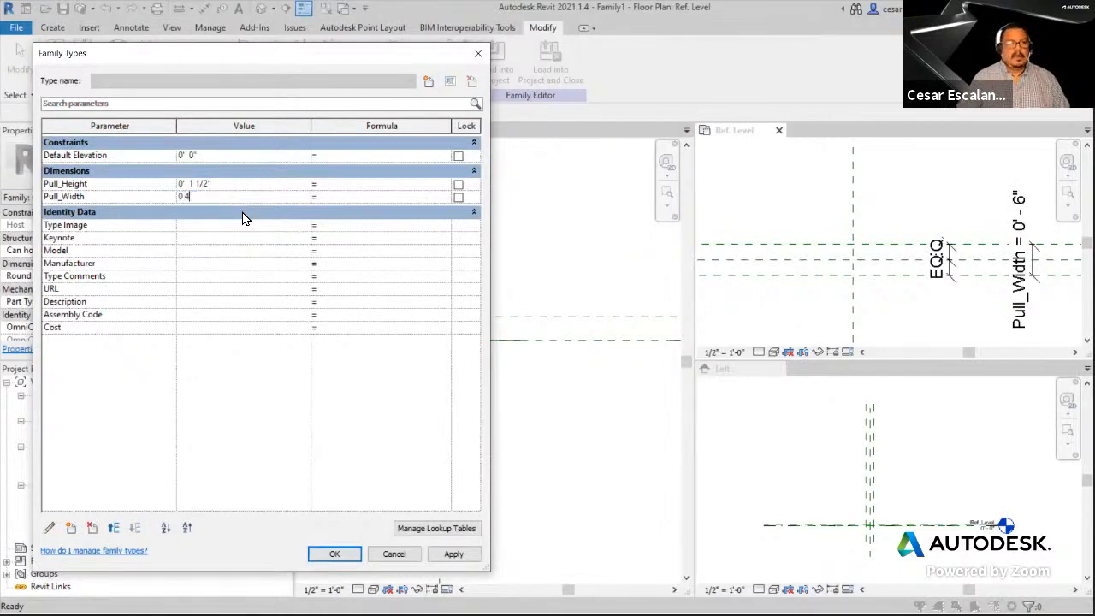
click(454, 554)
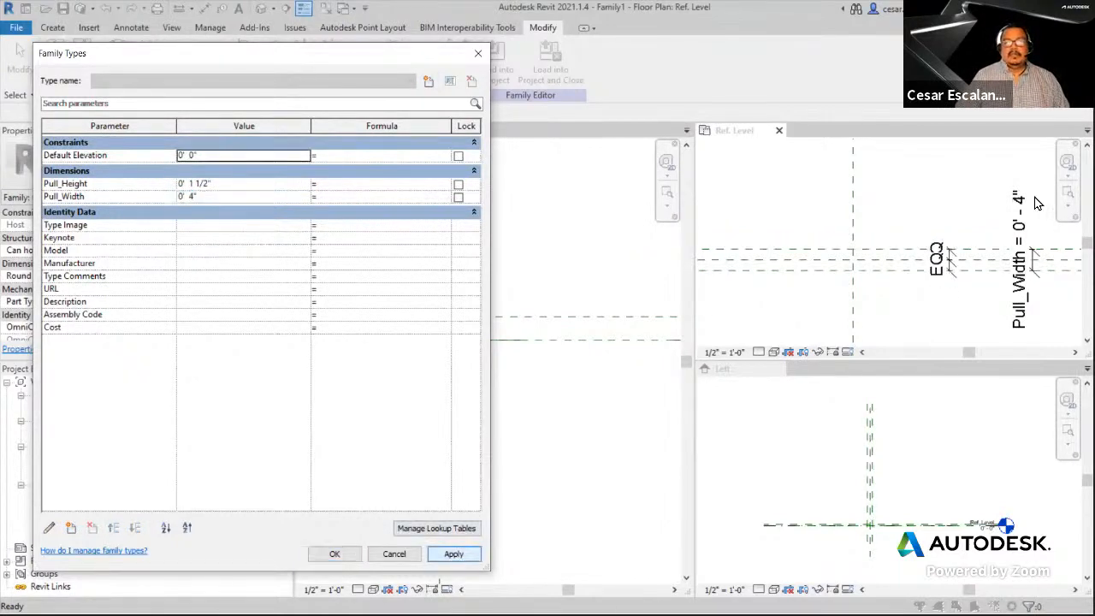
click(218, 197)
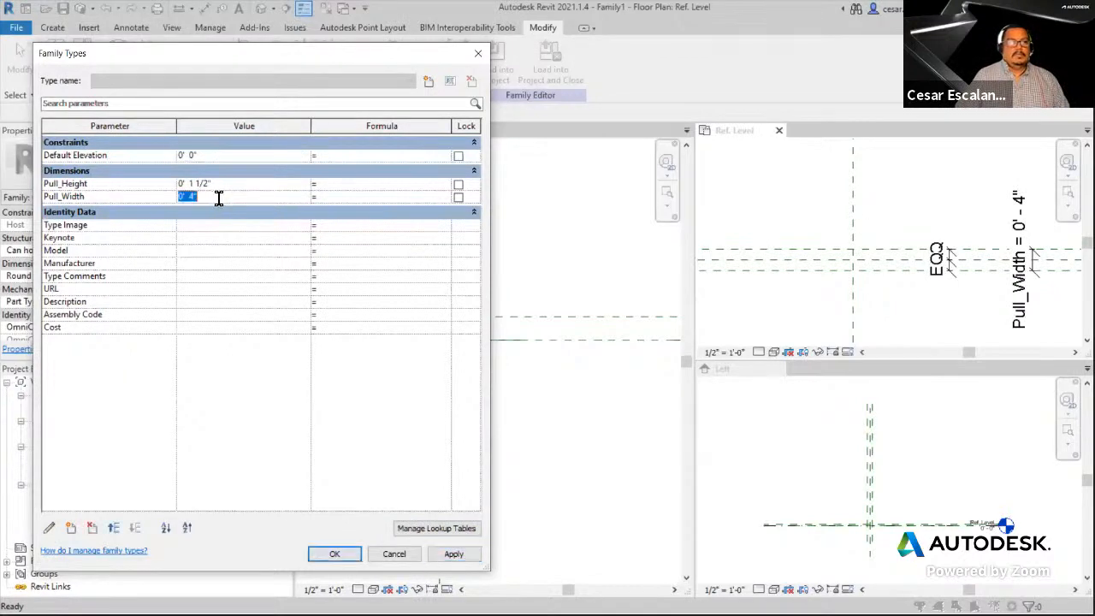
text(0 5)
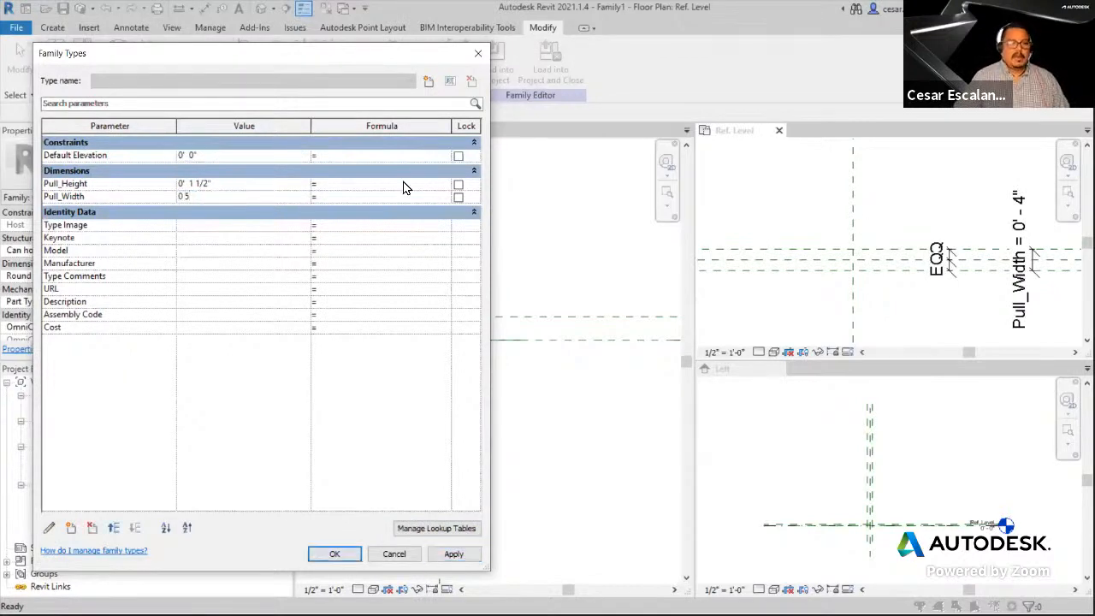
click(451, 556)
click(224, 198)
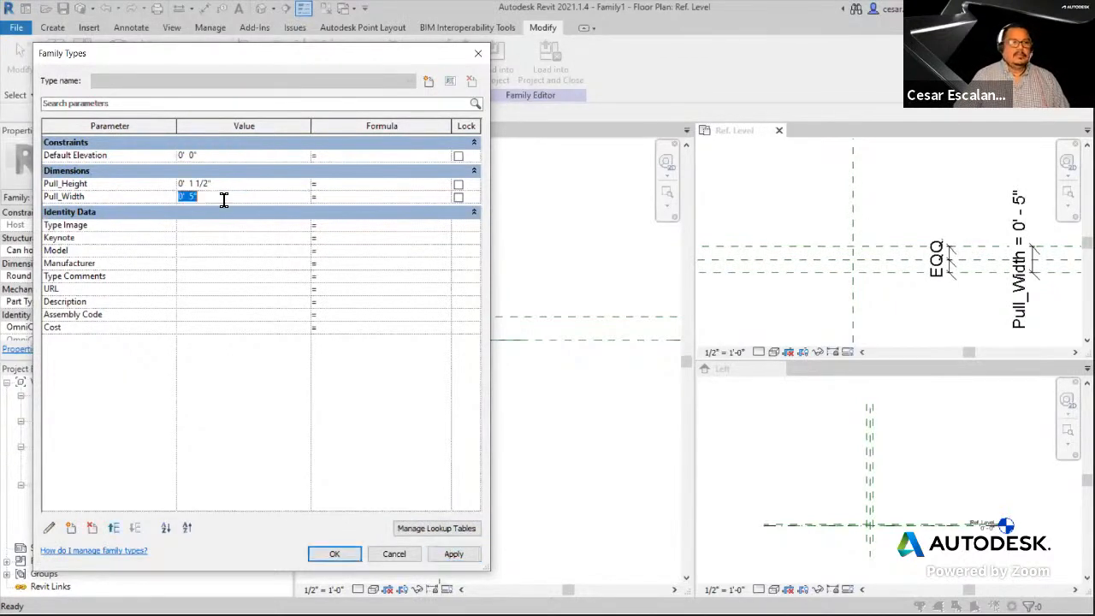
text(0 6)
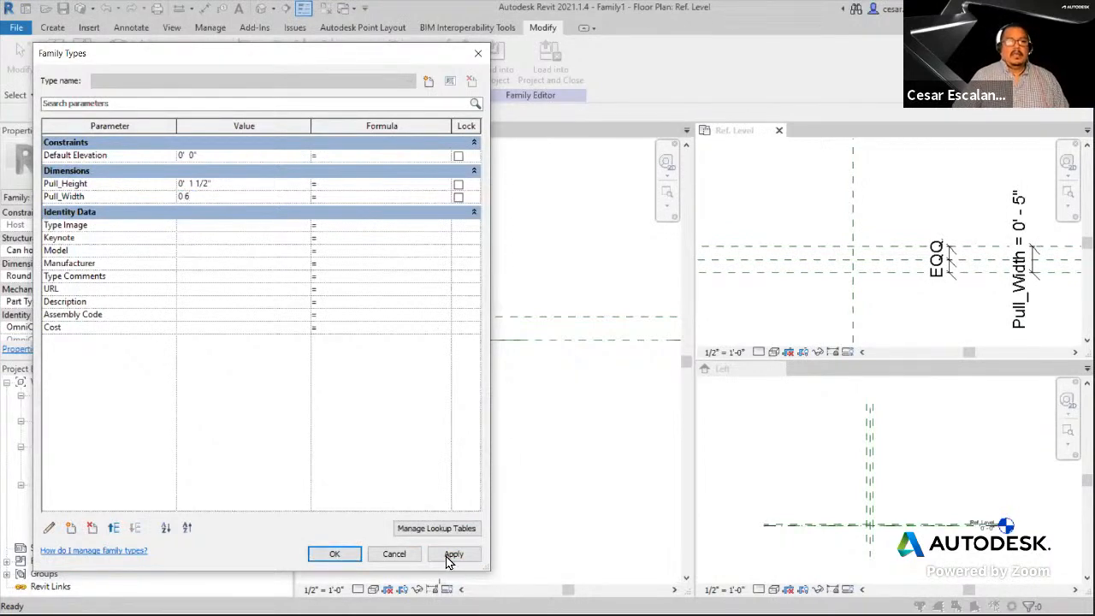
click(468, 555)
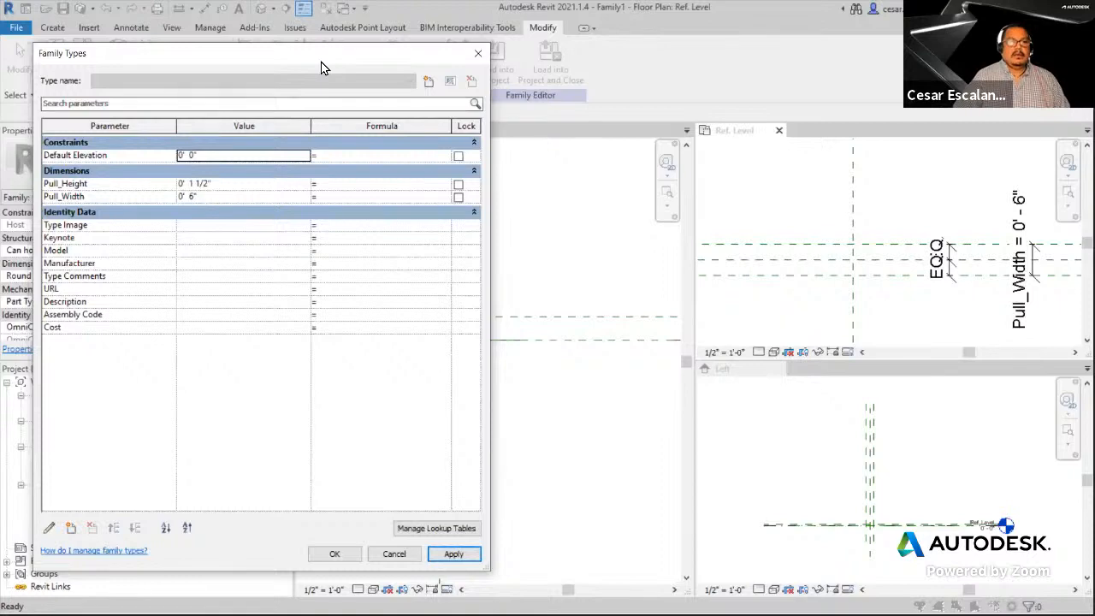
- Move Family Types clear of the Front elevation and set Pull_Height to 0' 2"
drag(323, 68, 969, 93)
click(895, 211)
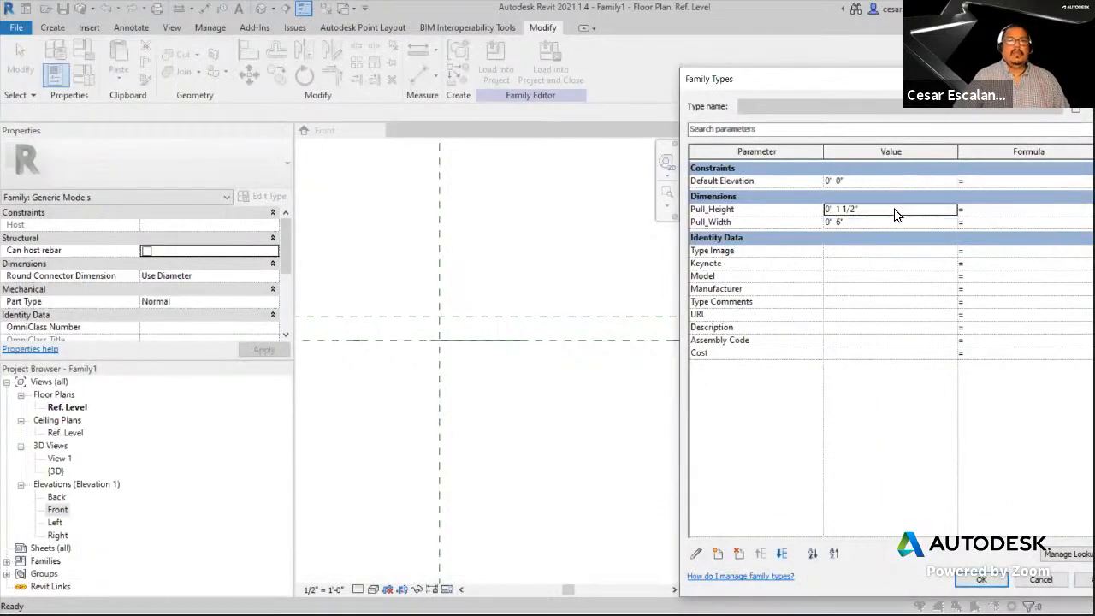
double_click(894, 210)
text(0 2)
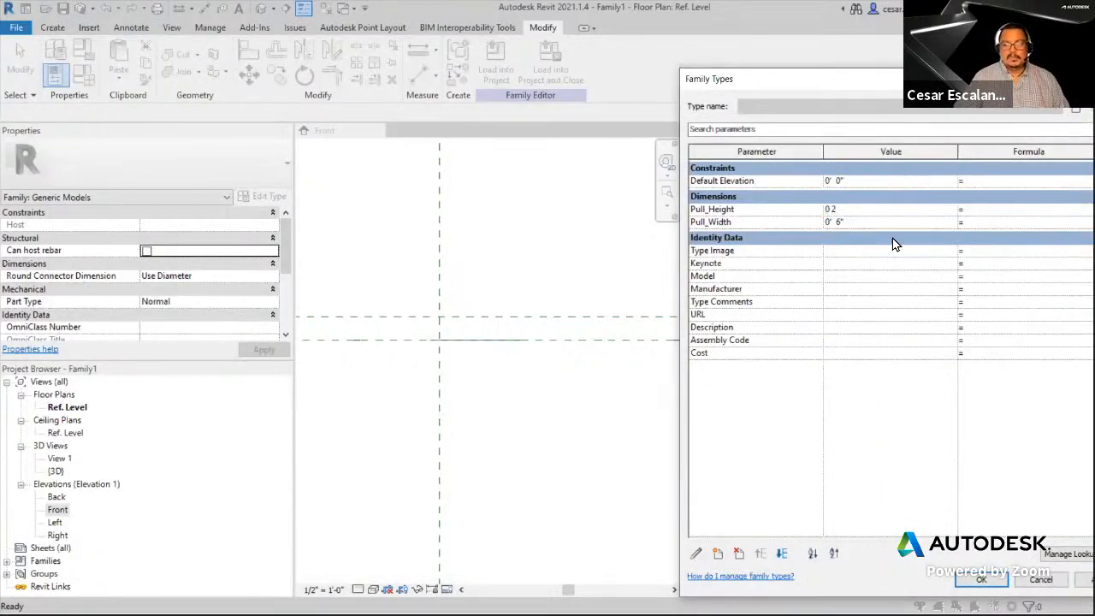
click(982, 580)
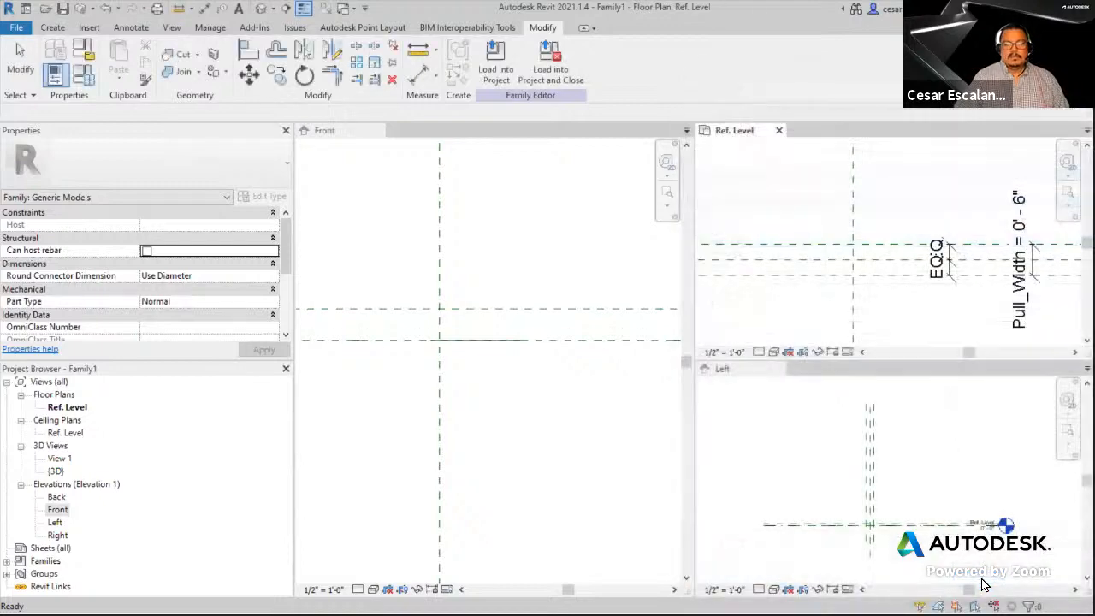
- Flex Pull_Height by applying 1.5" in Family Types, keeping the dialog clear of the Ref. Level and Left views, and close it
click(89, 74)
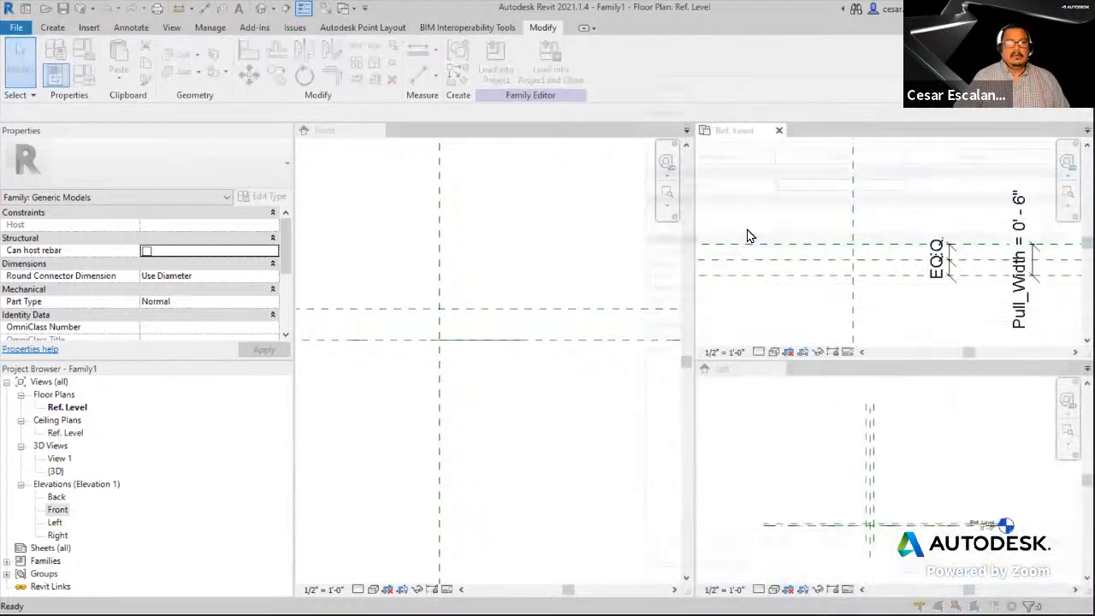
click(827, 209)
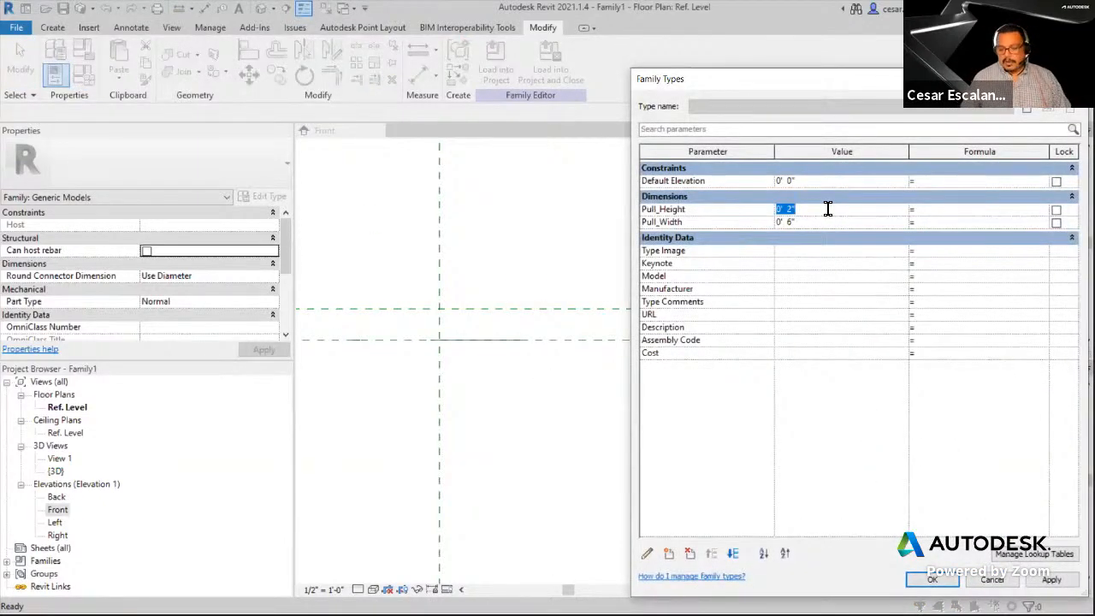
text(1.5")
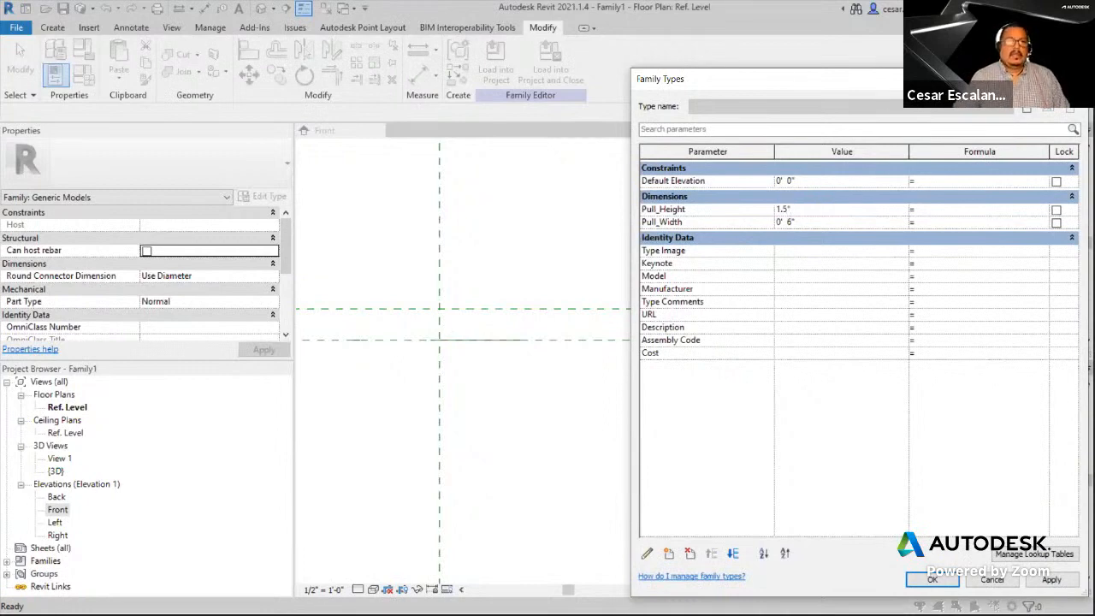
drag(831, 86, 277, 39)
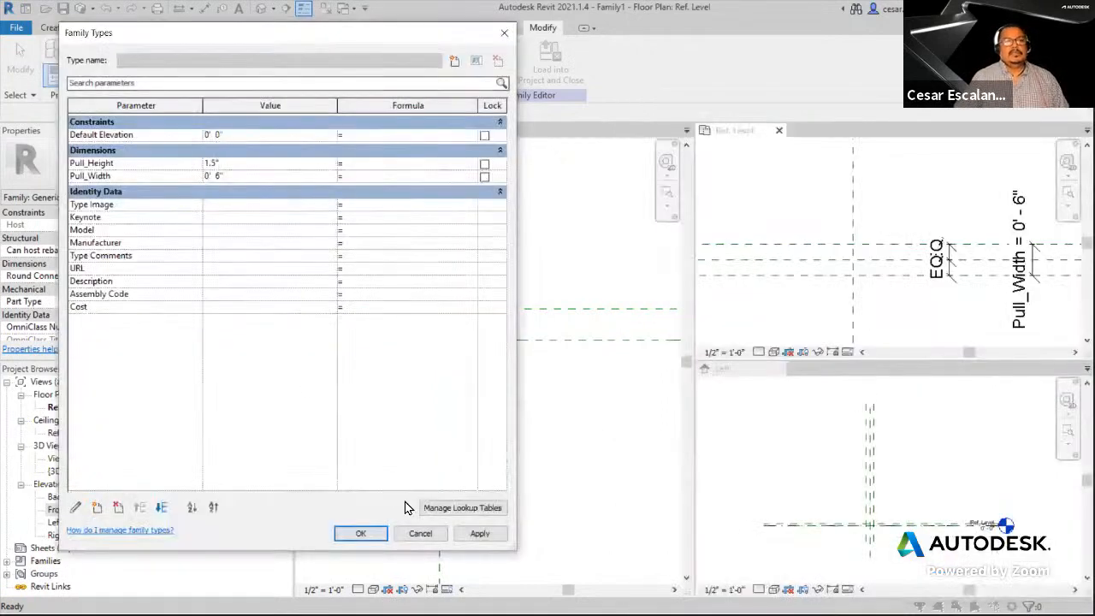
click(480, 534)
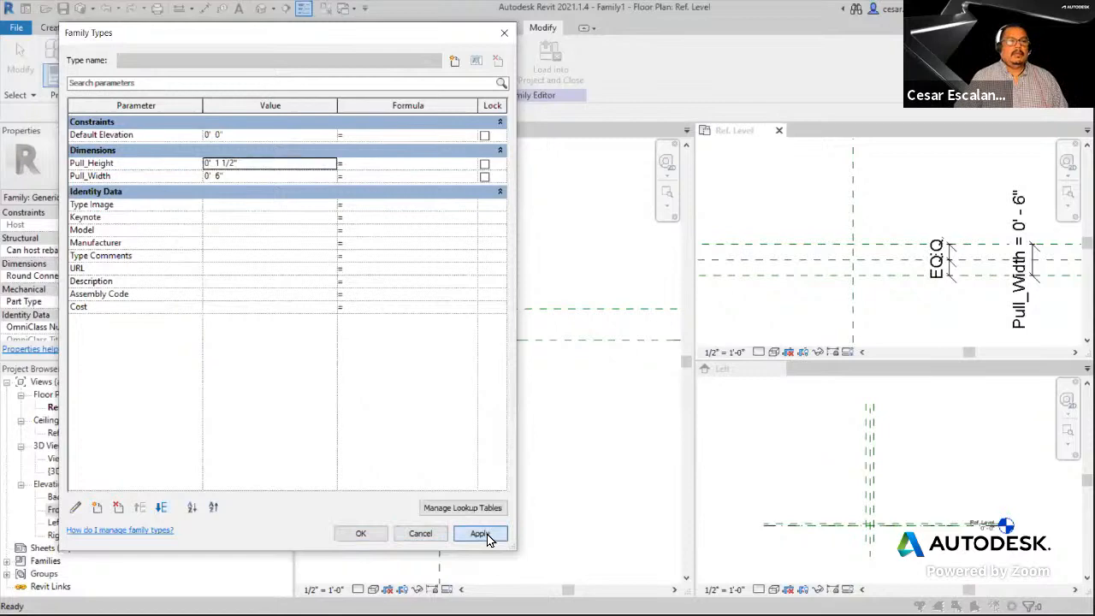
click(378, 535)
click(574, 398)
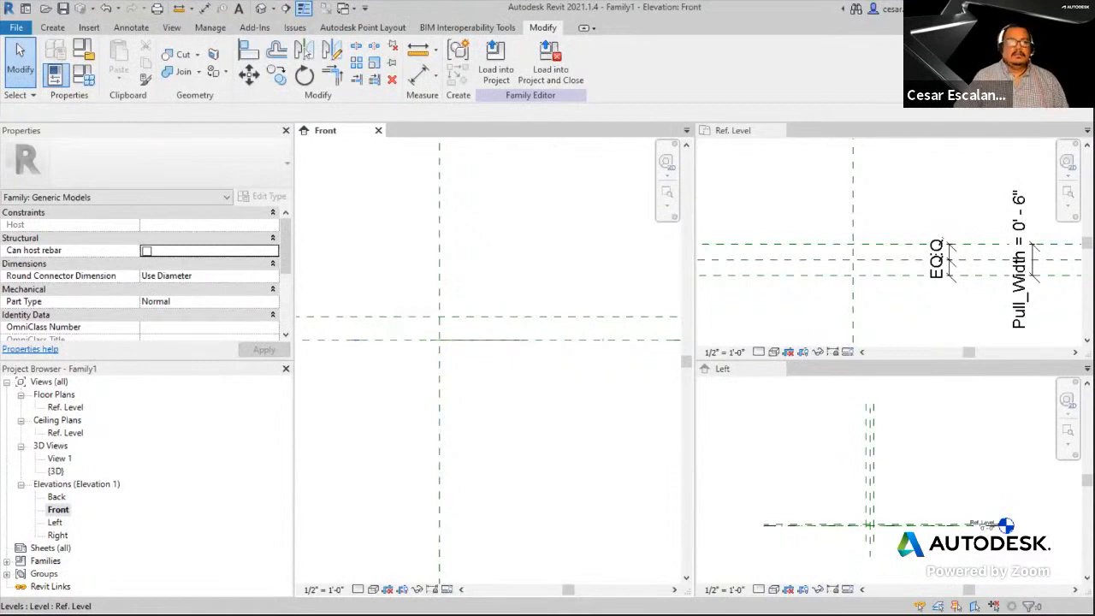
- Review the PowerPoint slide on creating 2D linework and 3D geometry, and return to the Ref. Level plan in Revit
key(alt+Tab)
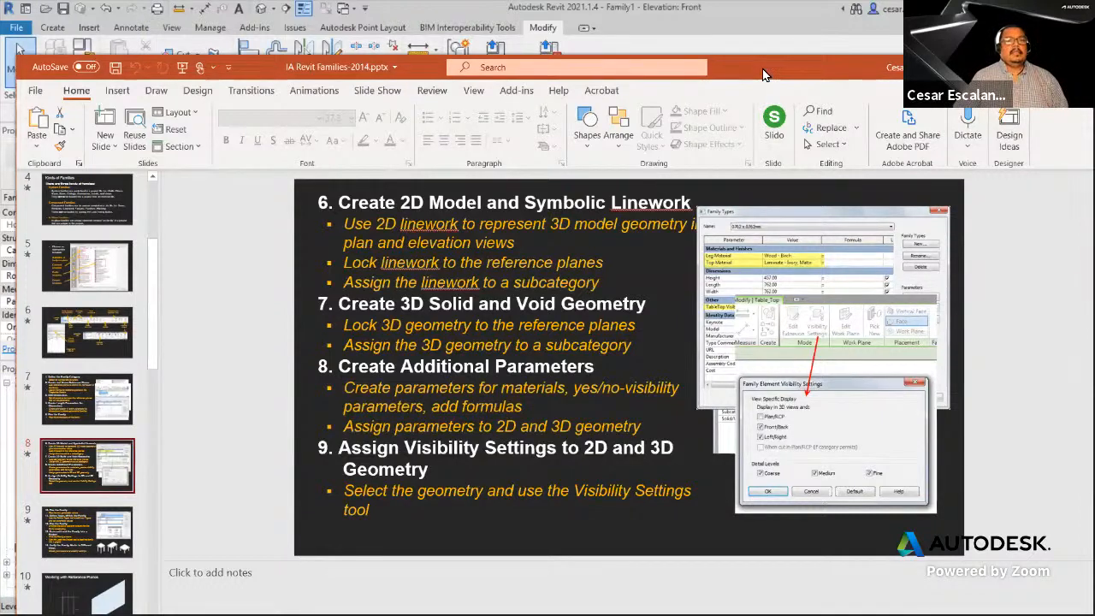
click(1018, 68)
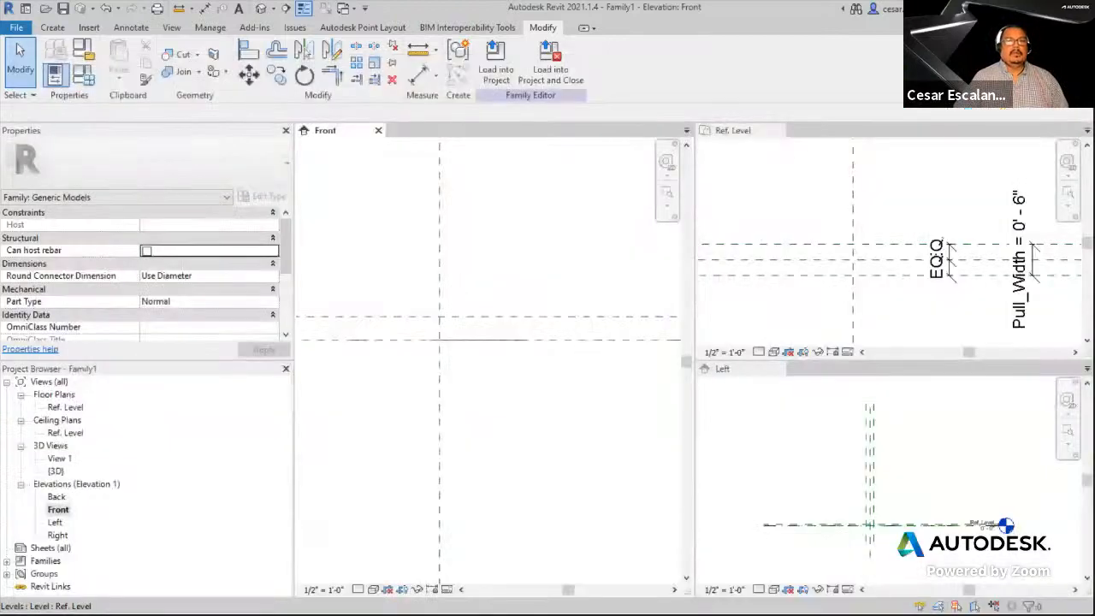
click(849, 309)
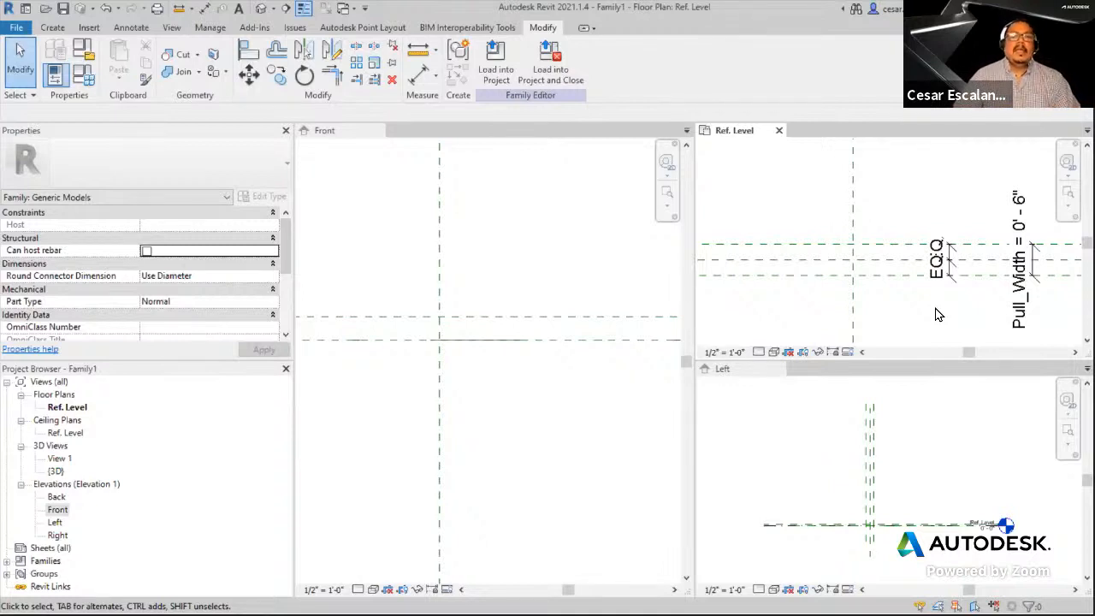
- Draw a 6" model line in Ref. Level along the Center (Left/Right) plane, between the two outer Pull_Width reference planes
scroll(887, 301, up, 1)
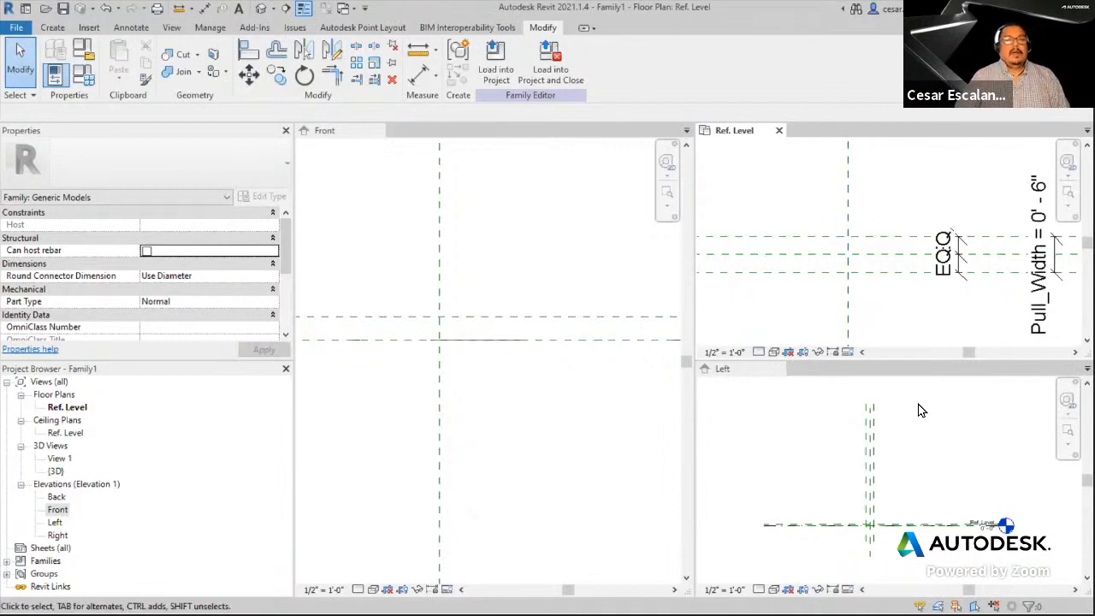
scroll(878, 303, up, 1)
middle_drag(878, 303, 813, 313)
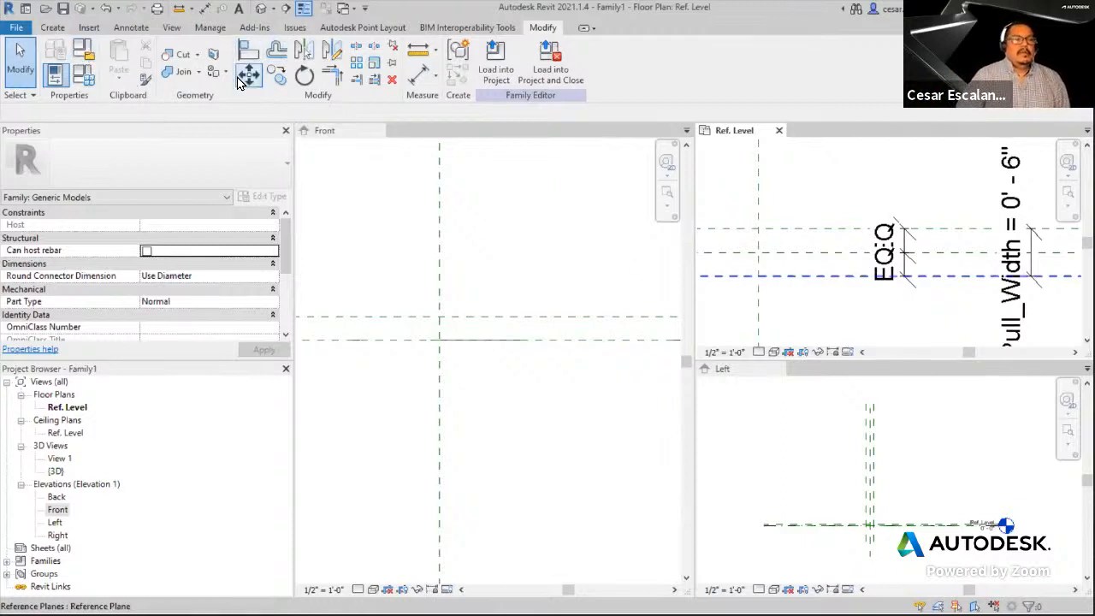
click(54, 29)
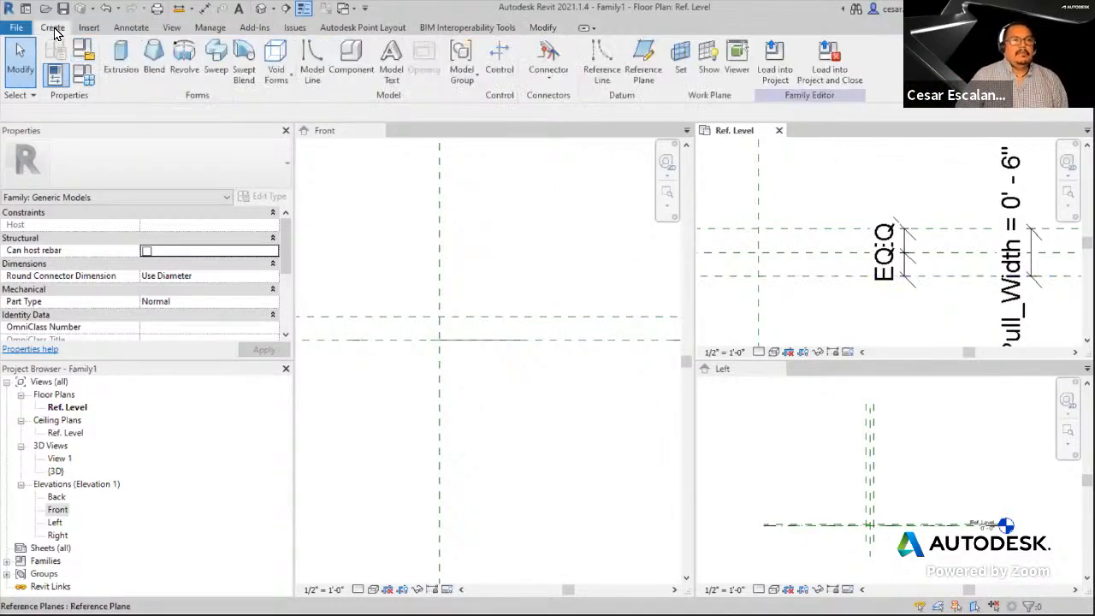
click(313, 76)
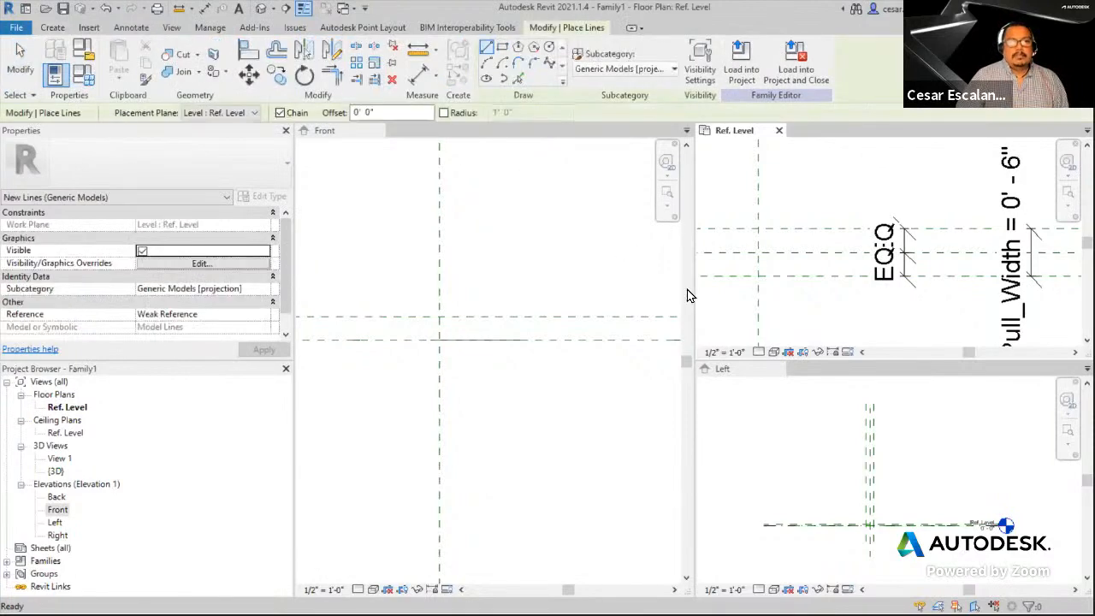
click(758, 276)
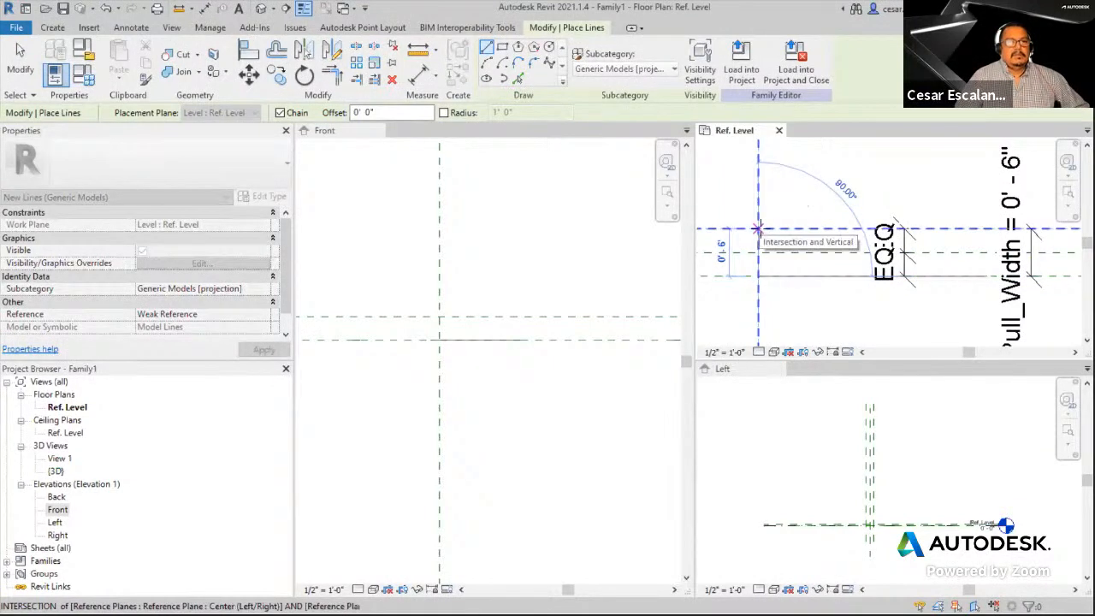
click(758, 229)
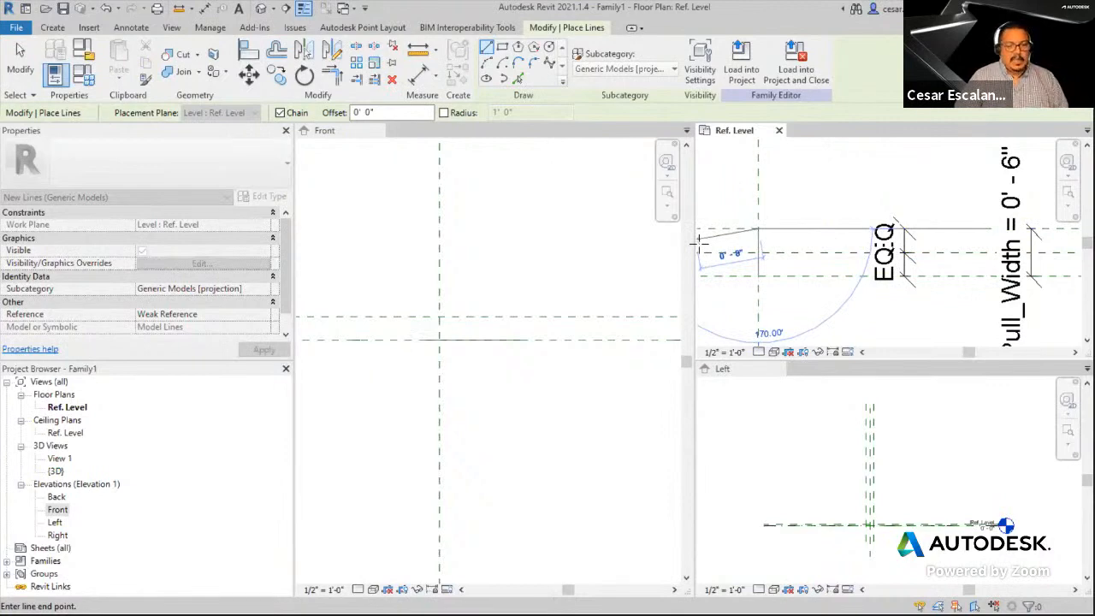
key(Escape)
key(Escape)
- Flex Pull_Width by applying 0' 4" and 0' 6" in turn to test whether the new model line follows the reference planes
scroll(790, 301, up, 3)
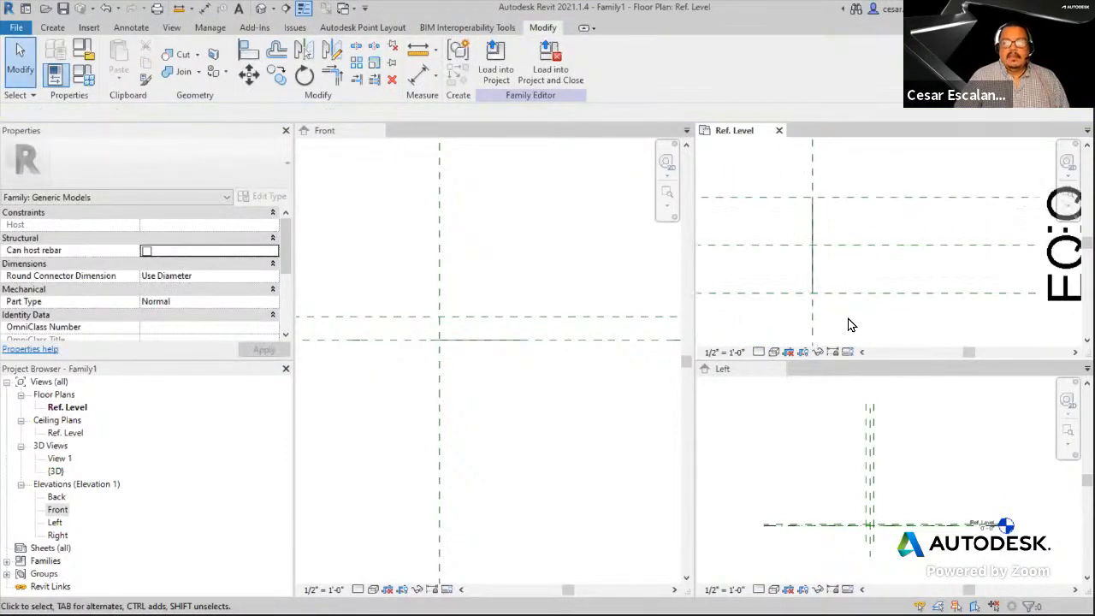
middle_drag(859, 324, 882, 336)
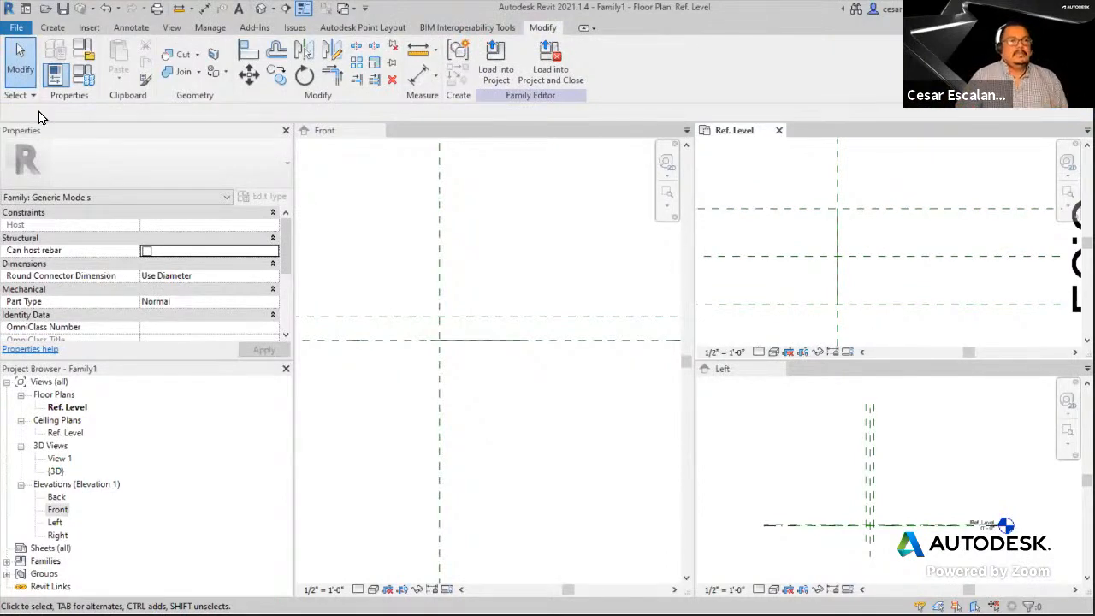
click(82, 77)
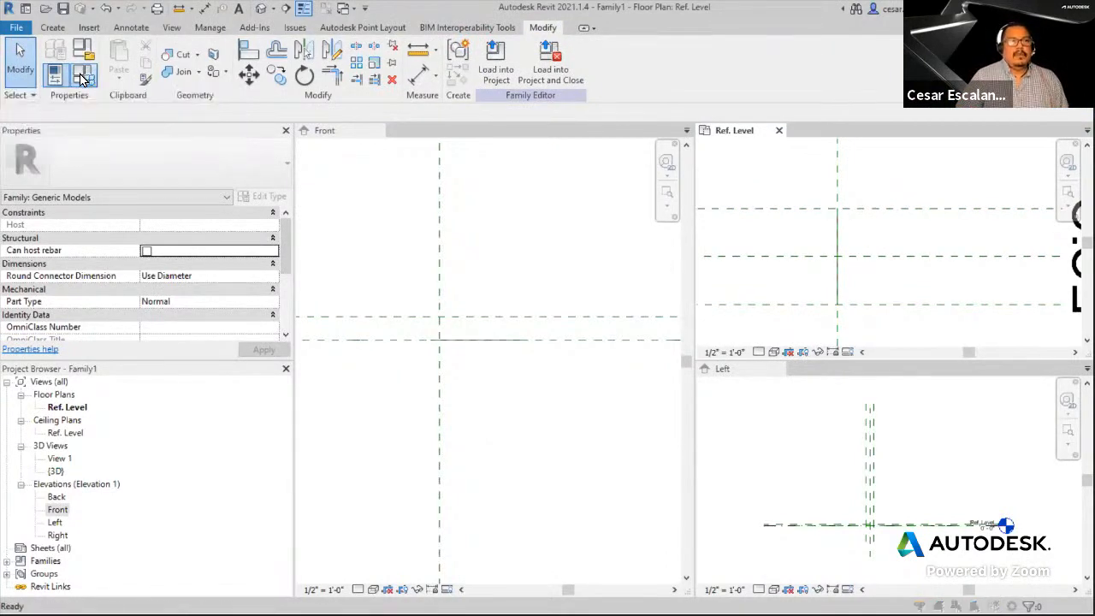
click(255, 176)
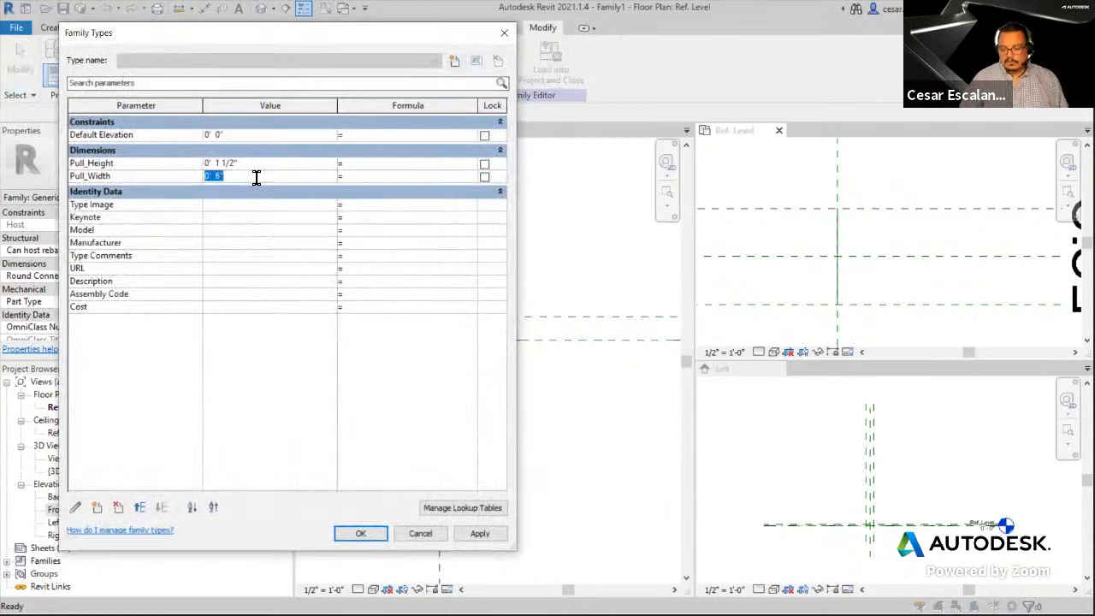
text(0 4)
click(479, 534)
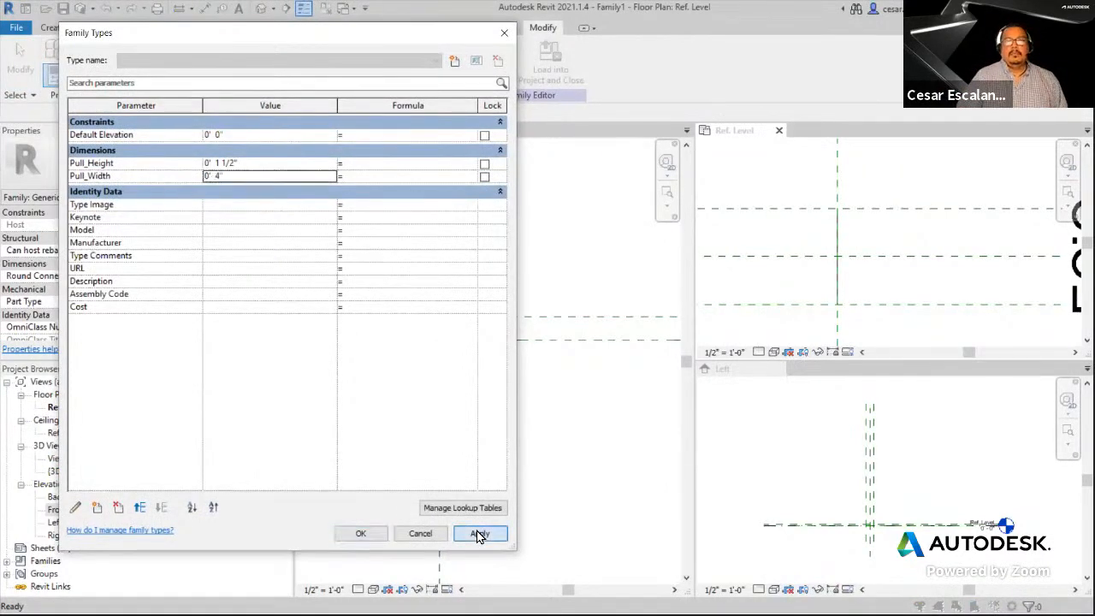
click(234, 175)
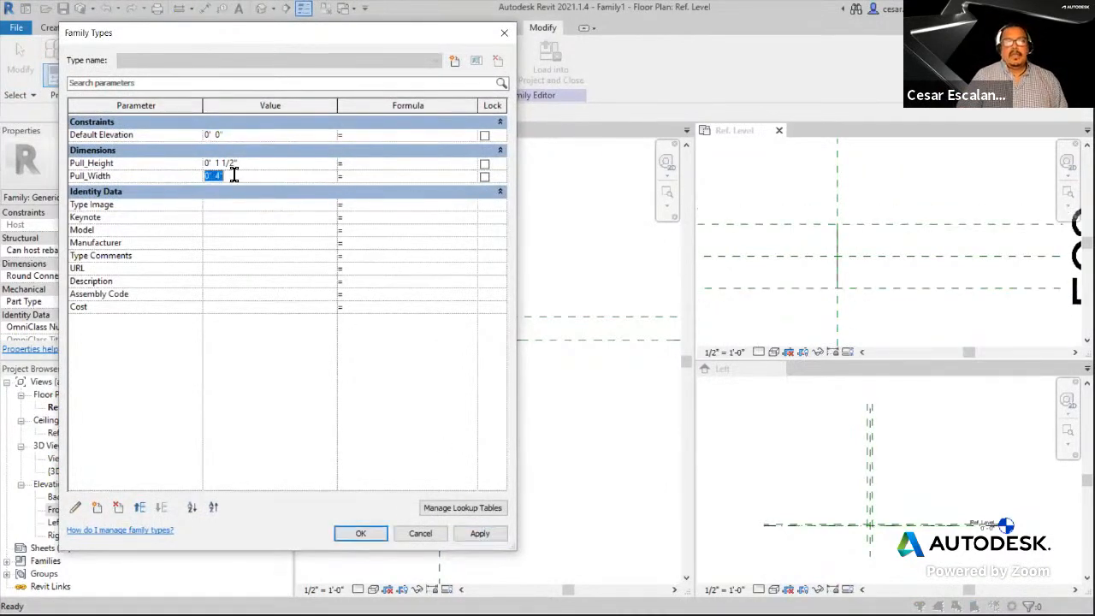
text(0)
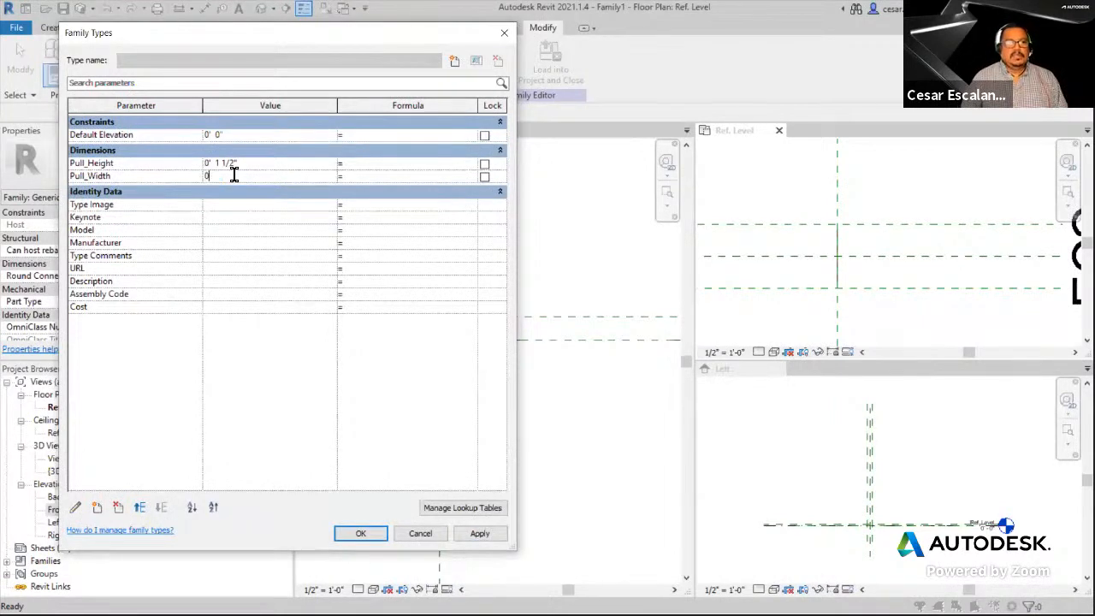
text( 6)
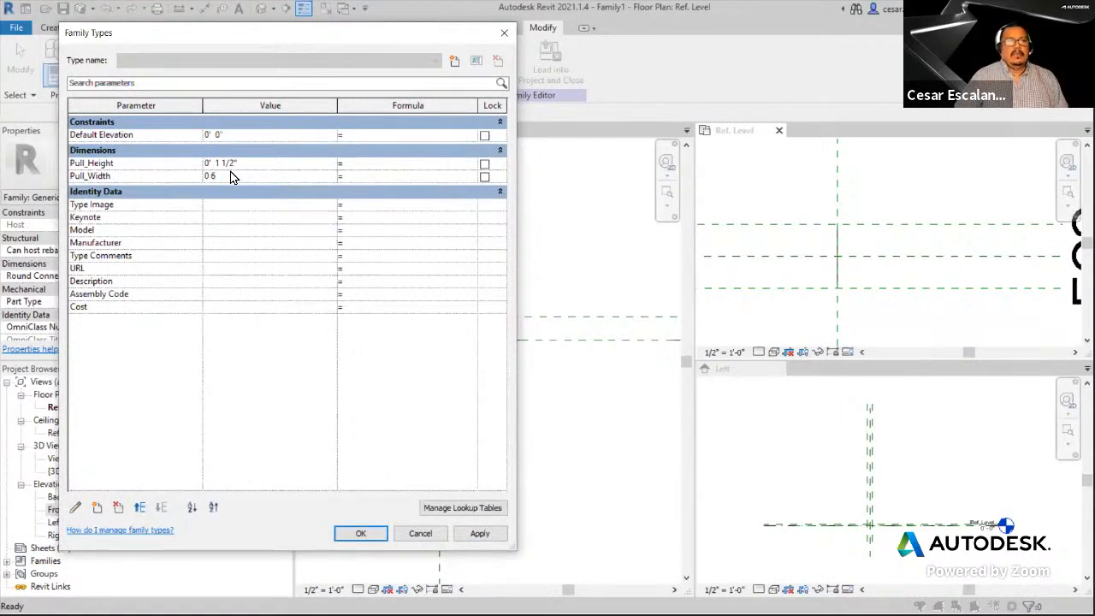
click(482, 534)
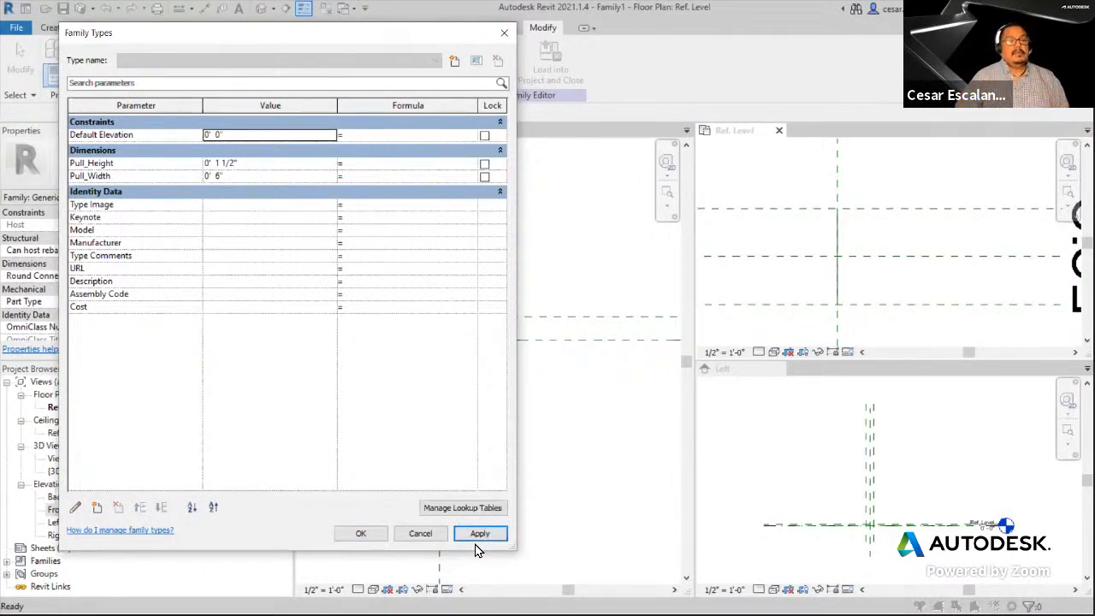
click(372, 535)
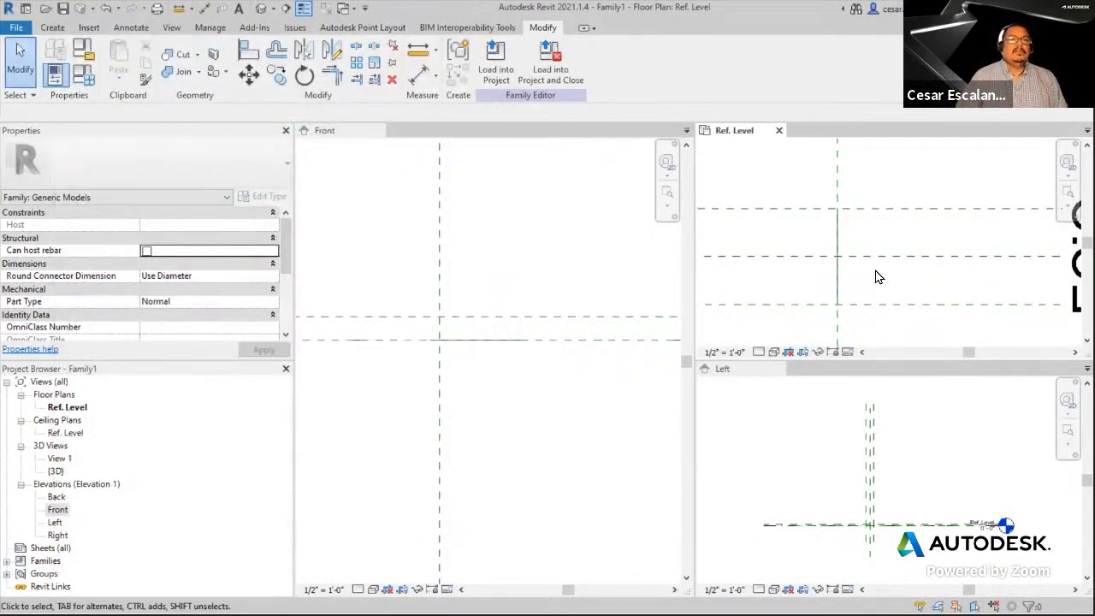
- Turn on Automatic Sketch Dimensions in the Ref. Level plan's Visibility/Graphic Overrides and inspect them around the model line
click(840, 237)
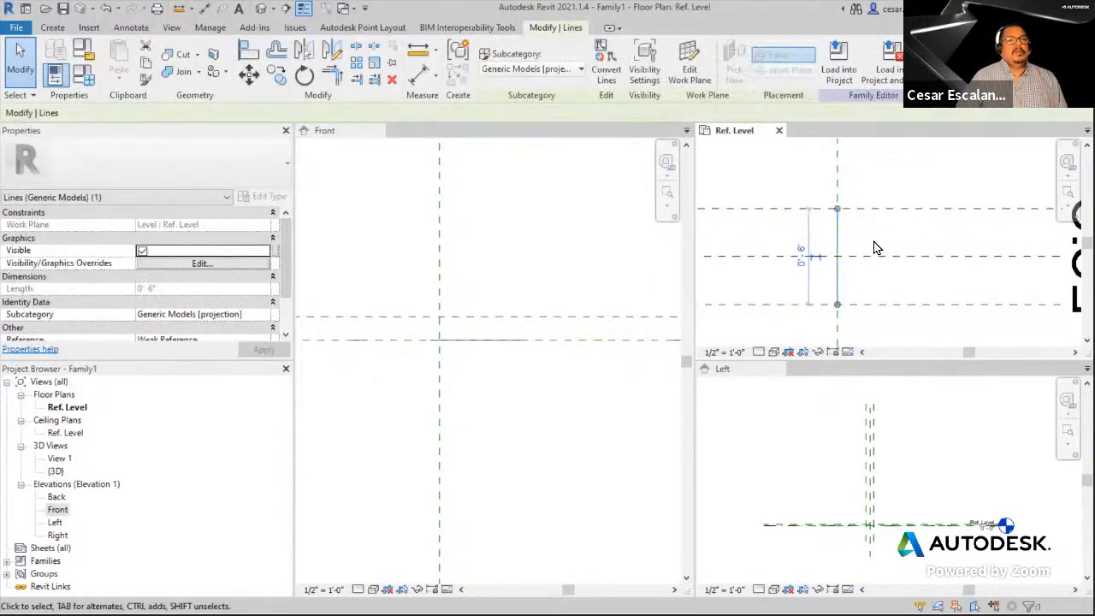
click(875, 248)
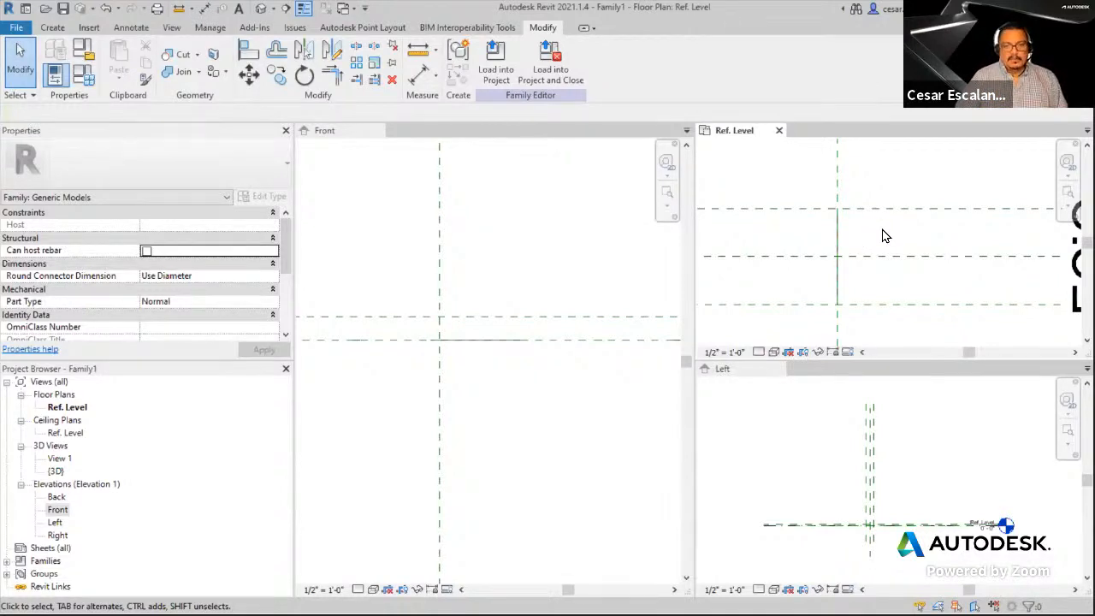
key(v)
key(v)
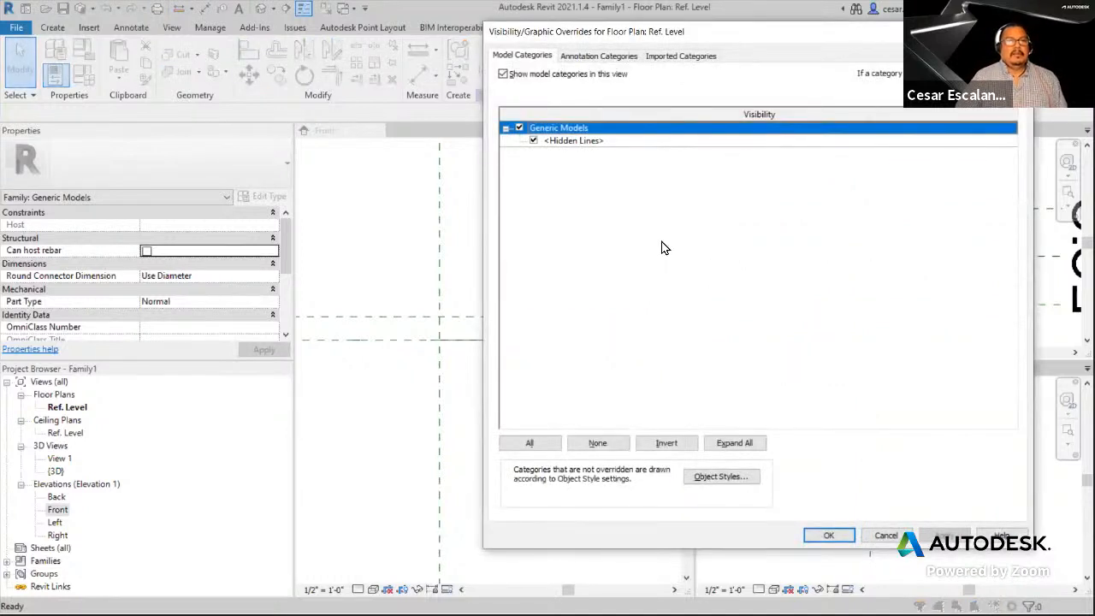
click(598, 57)
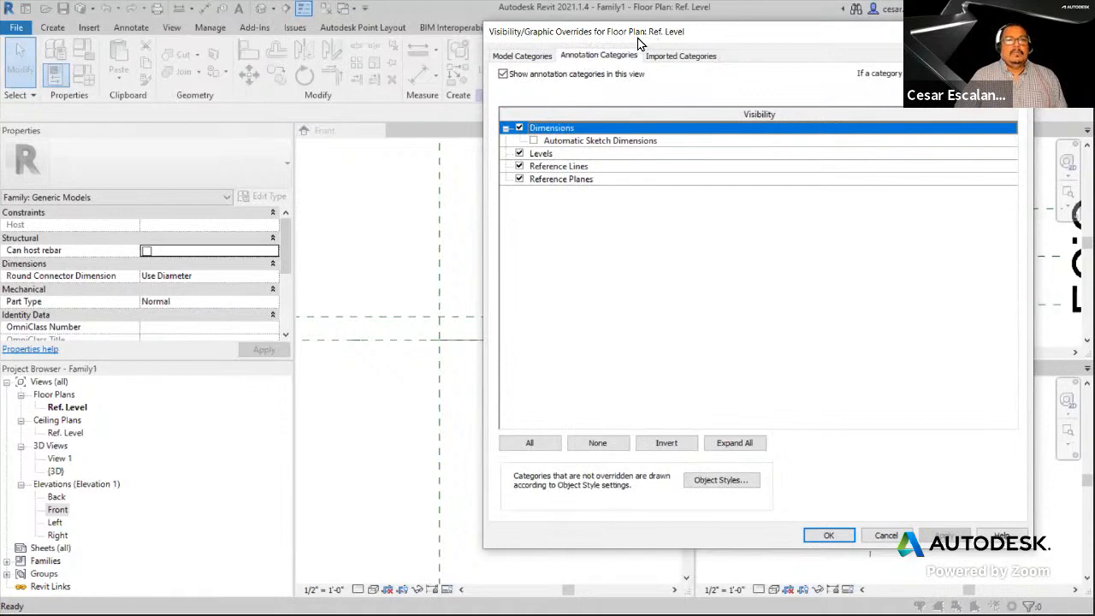
drag(637, 43, 255, 73)
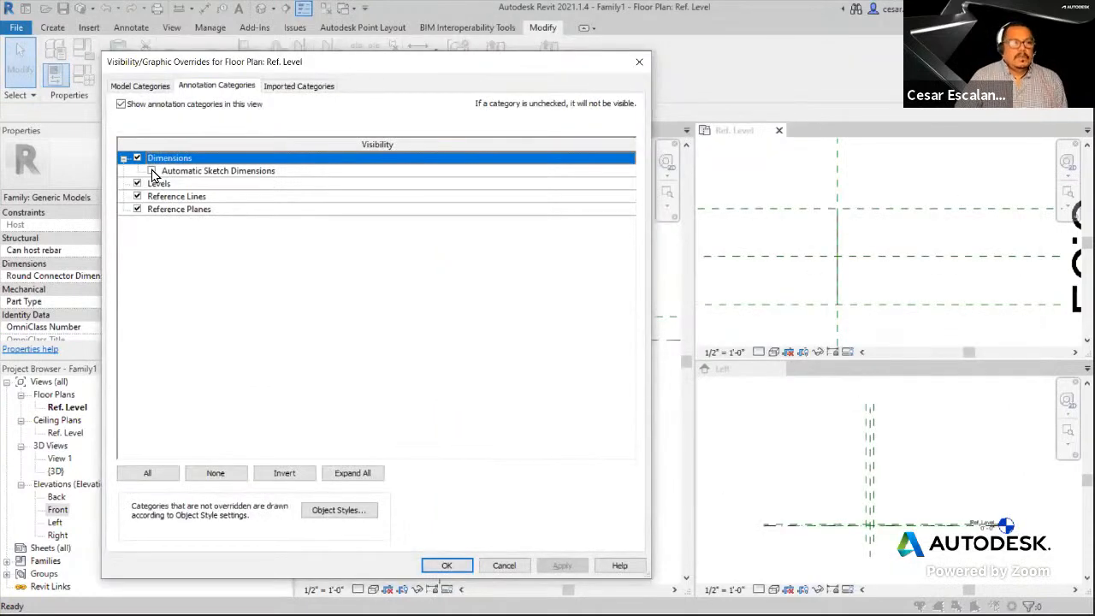
click(153, 171)
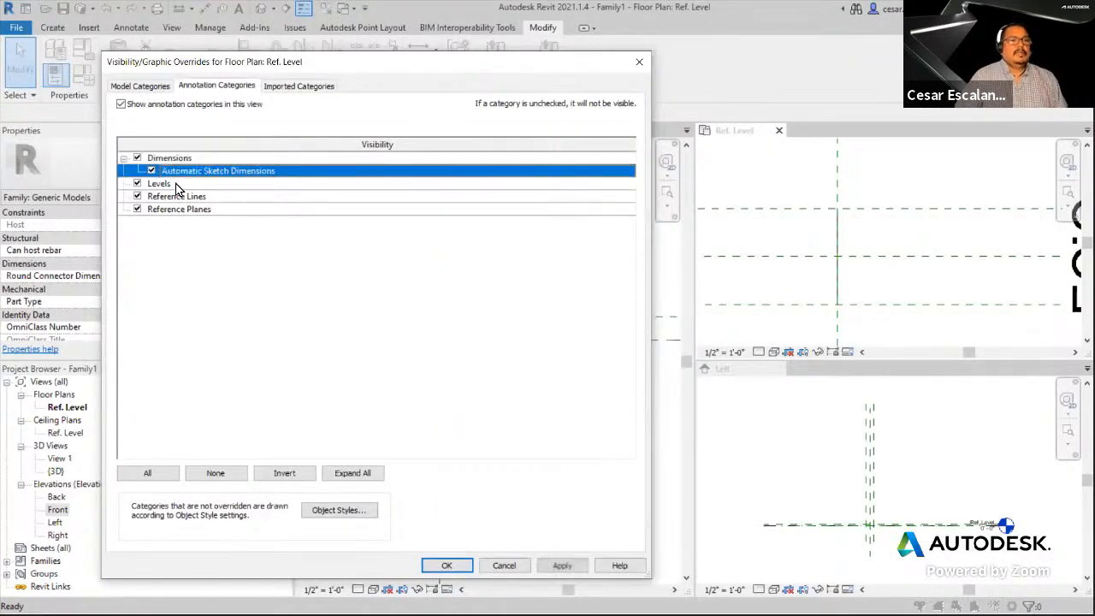
click(563, 566)
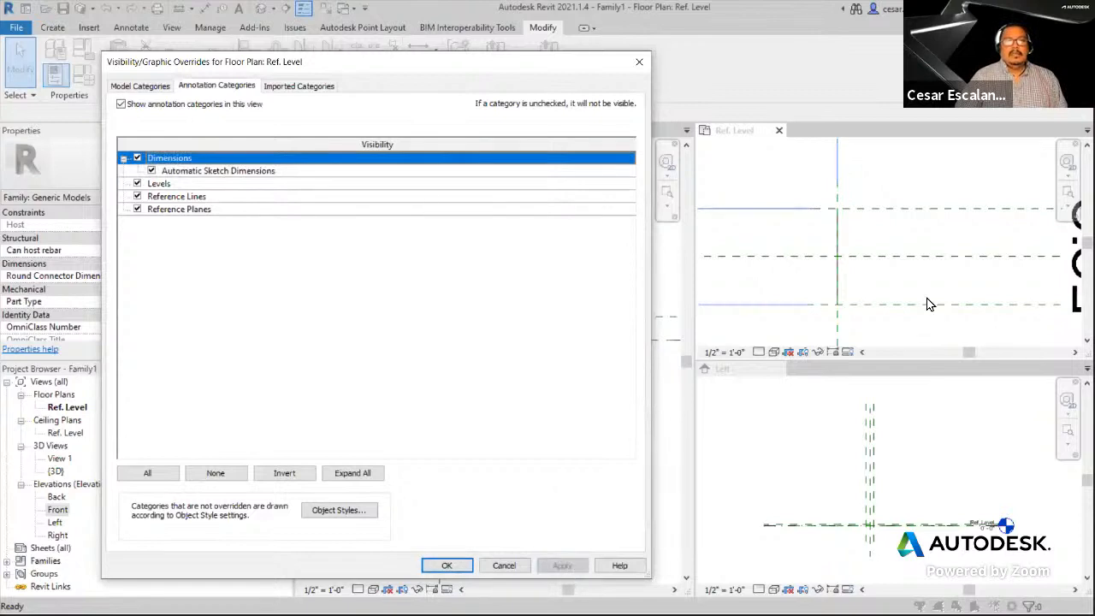
click(446, 566)
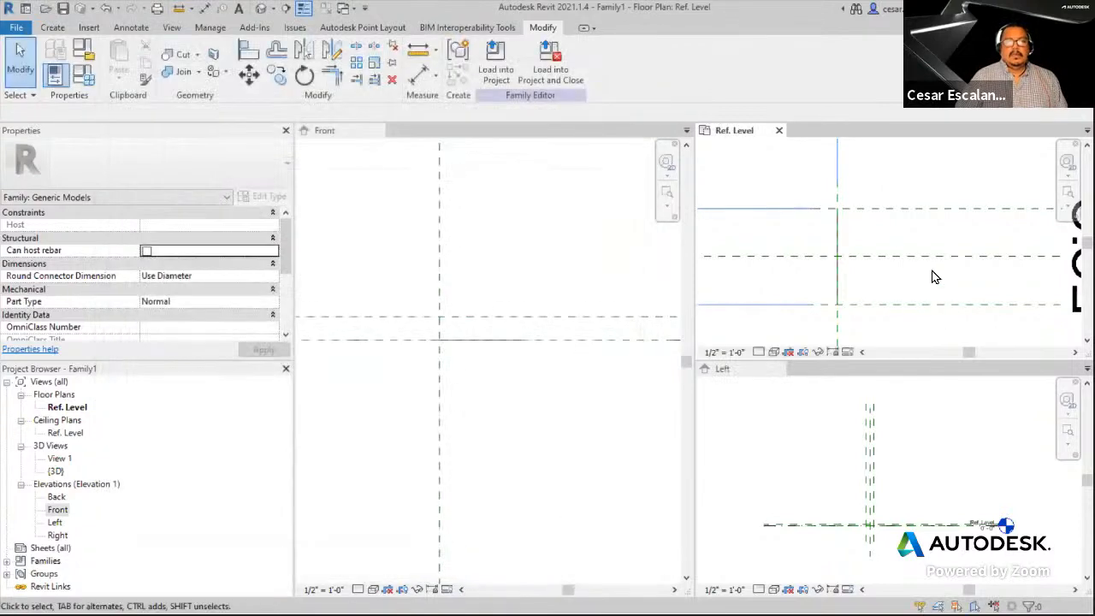
scroll(932, 274, up, 3)
scroll(907, 247, down, 2)
middle_drag(909, 259, 920, 301)
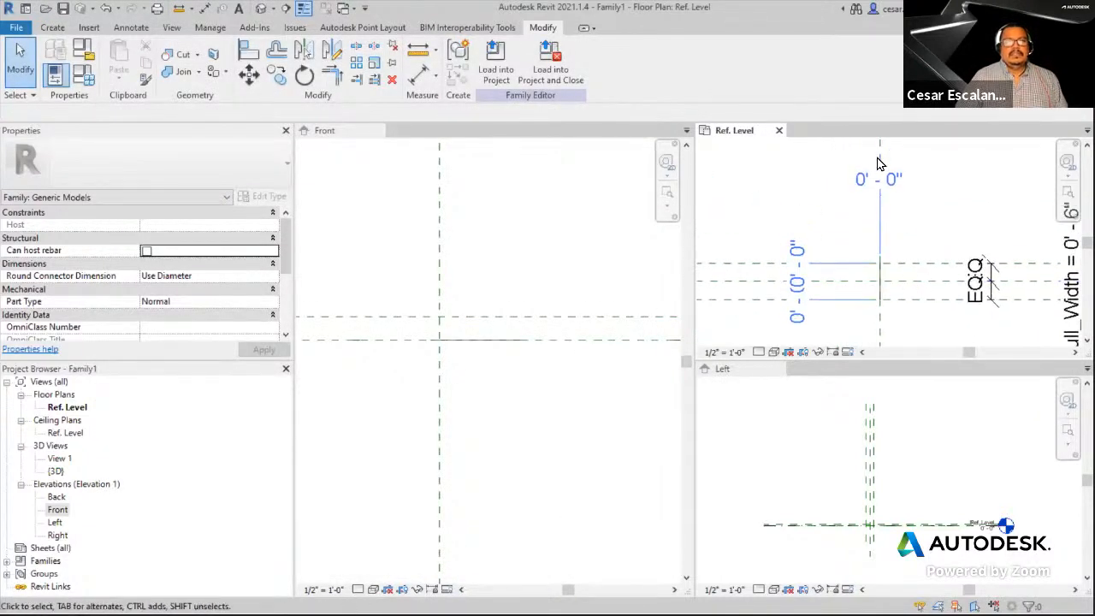
scroll(893, 310, up, 1)
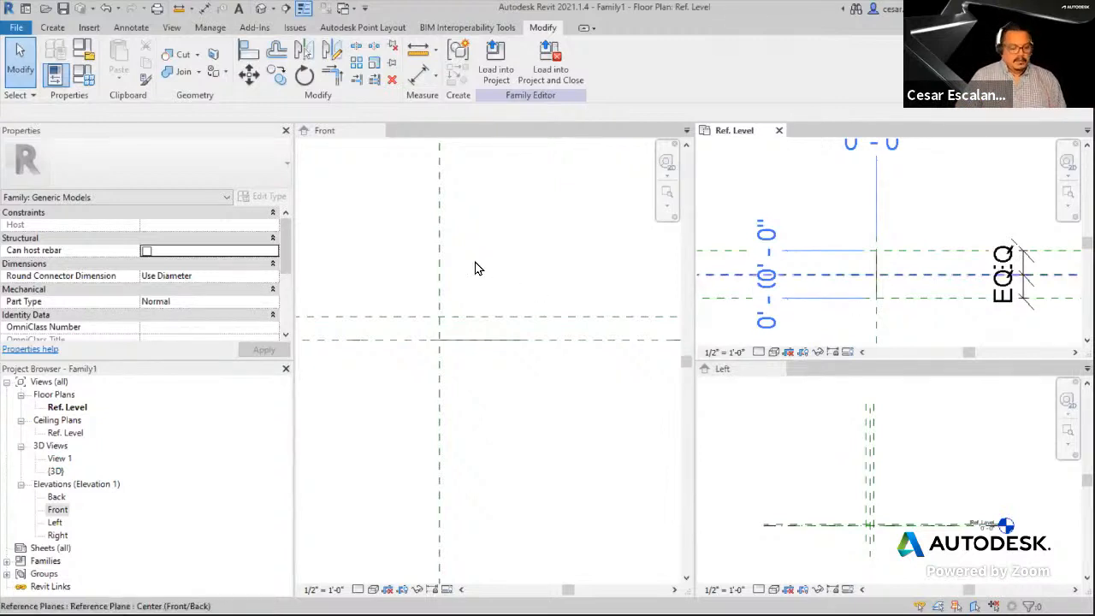
text(t)
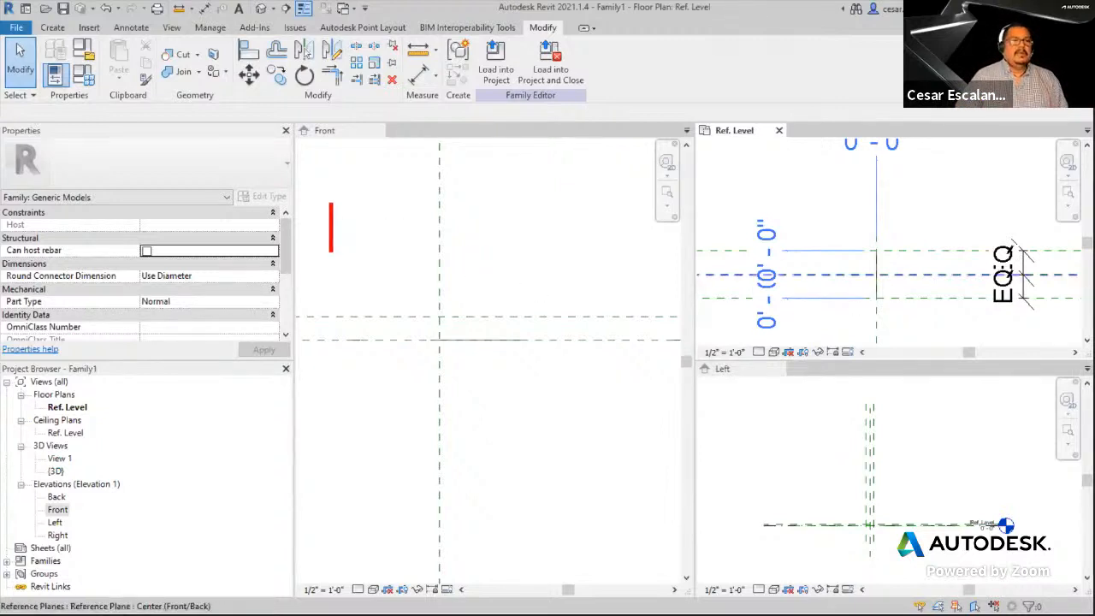
text(S)
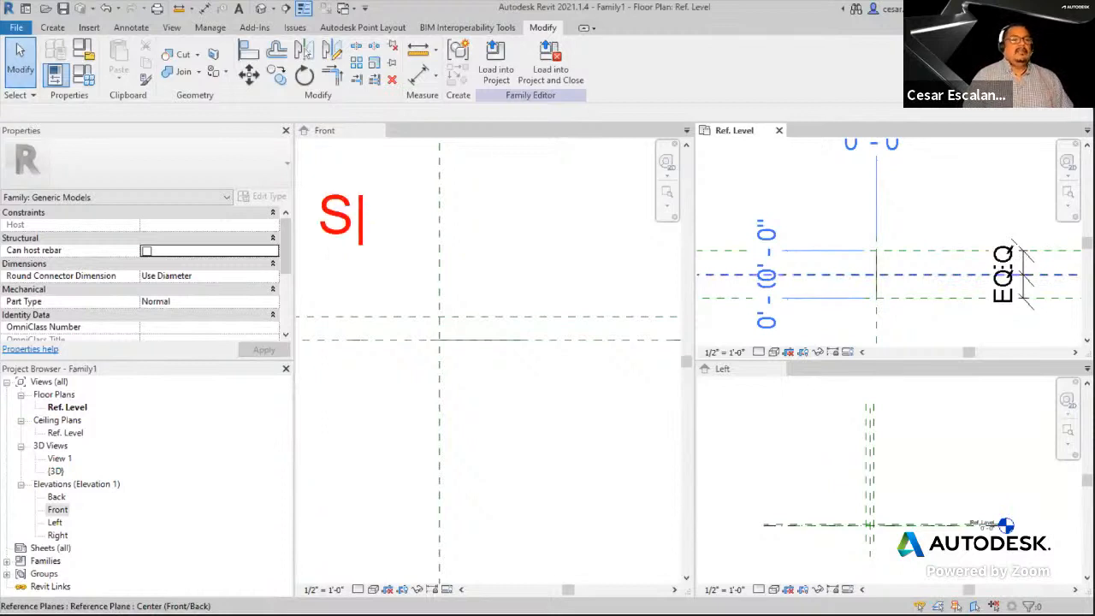
text(napi)
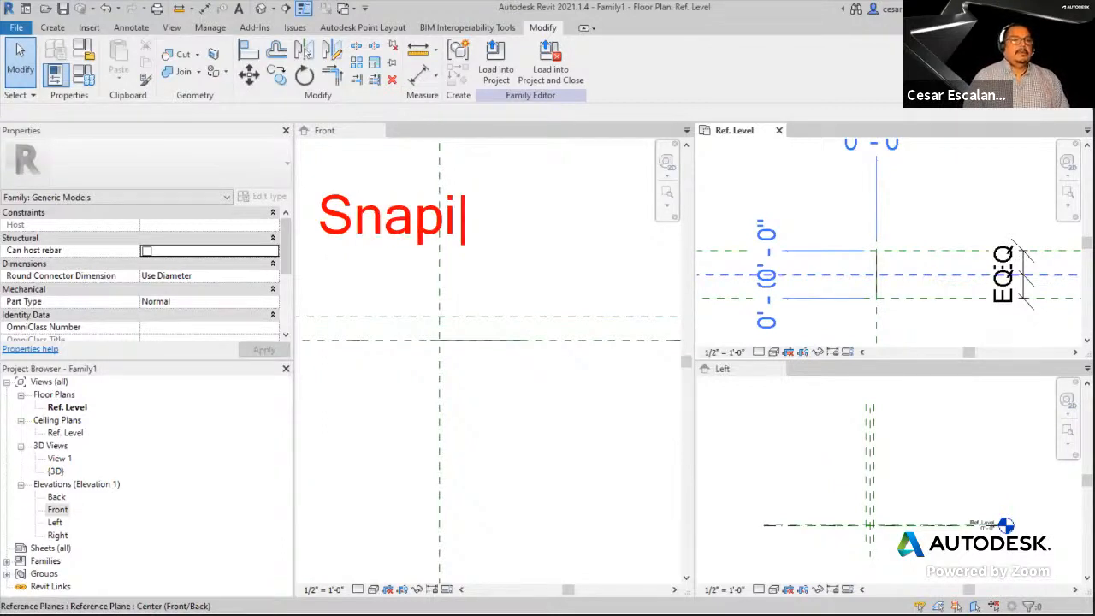
text(ng to refe)
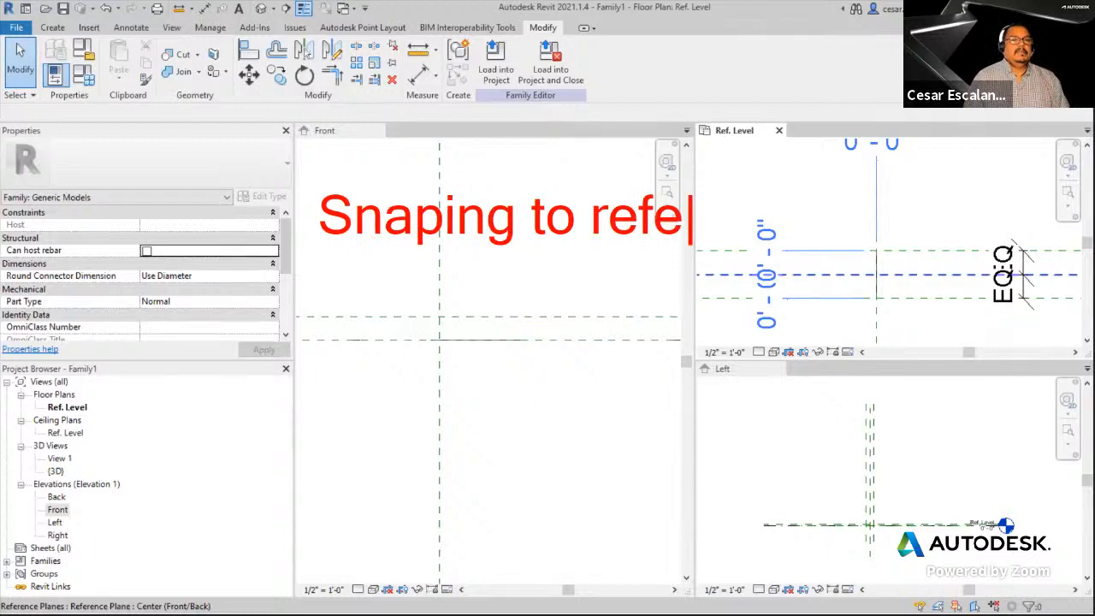
text(rences)
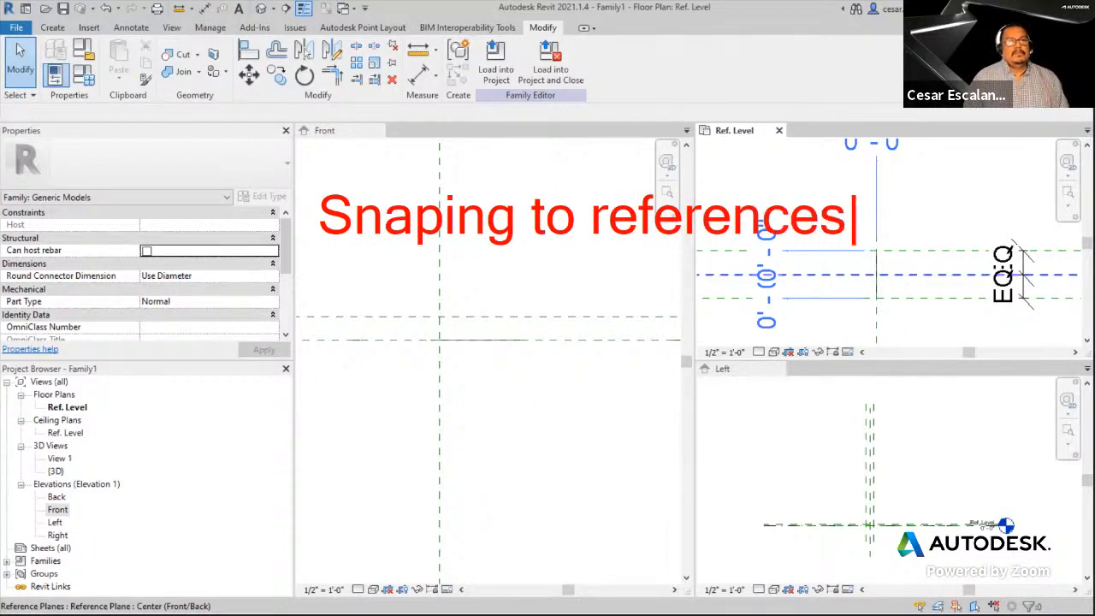
key(Return)
text(lock)
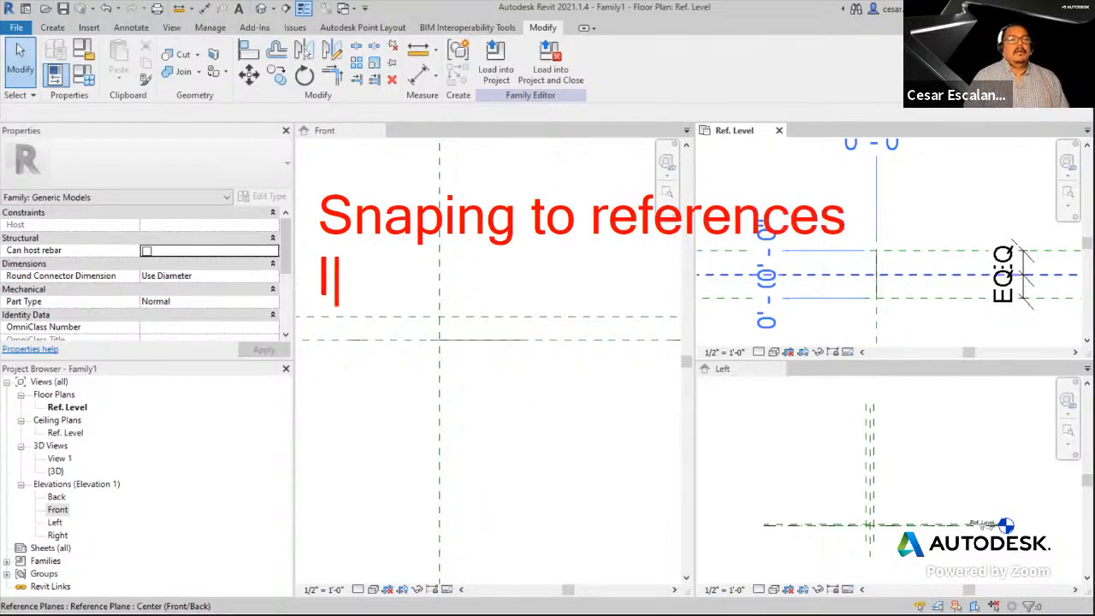
key(BackSpace)
key(BackSpace)
key(BackSpace)
key(BackSpace)
key(BackSpace)
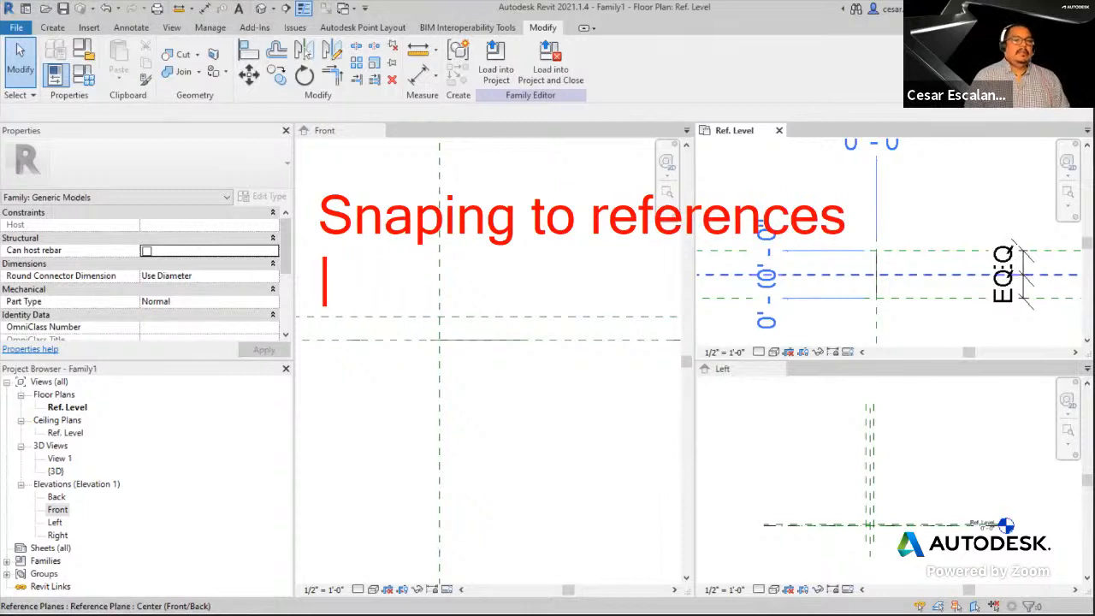
text(creal)
key(BackSpace)
text(te )
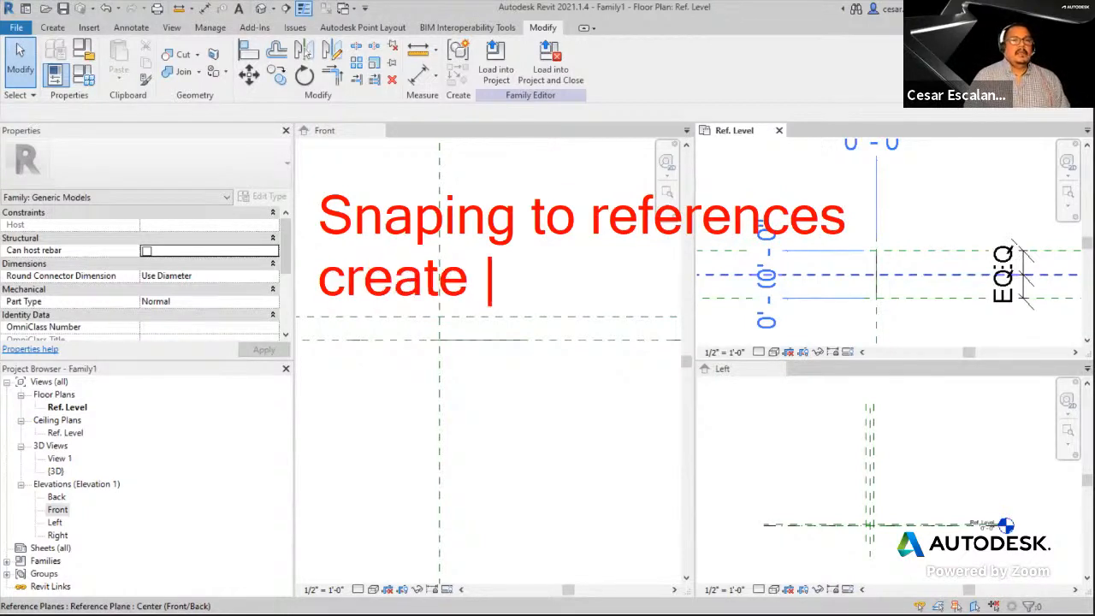
text(alignme)
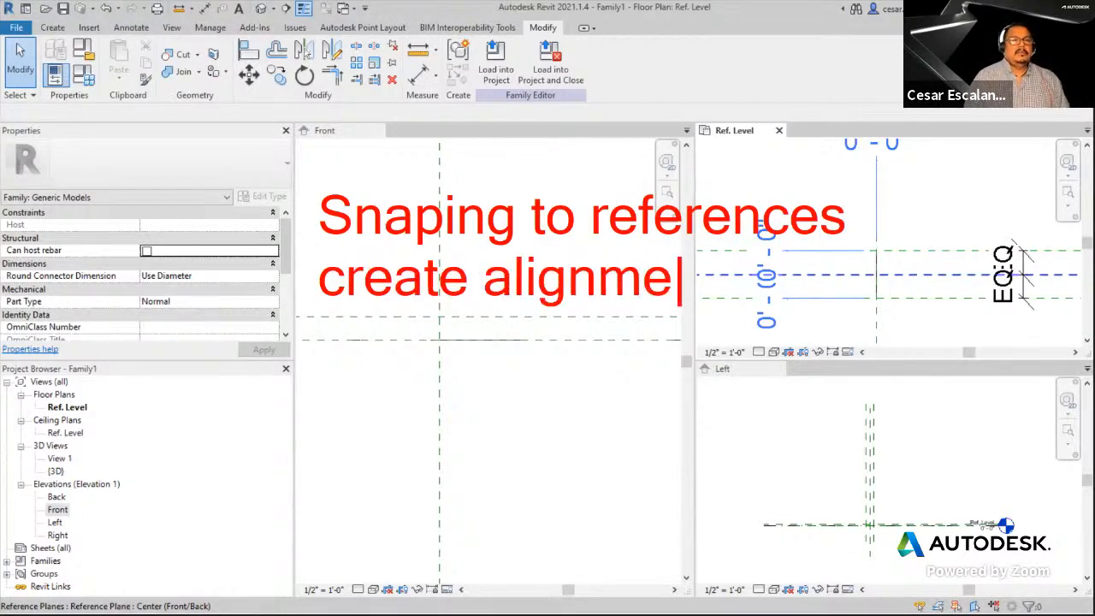
text(t contraint)
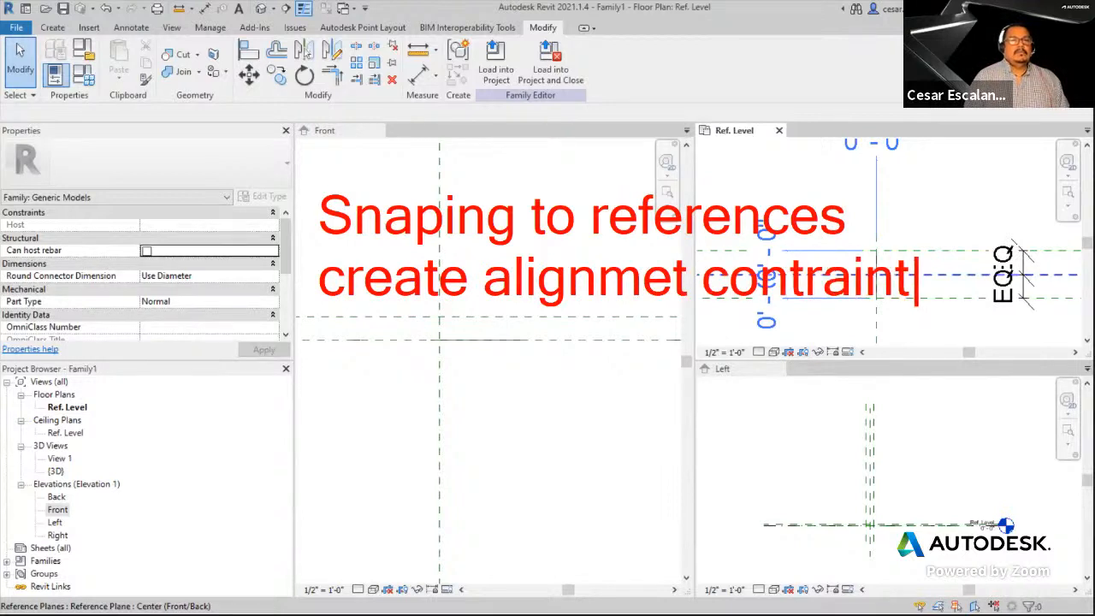
key(BackSpace)
text(s)
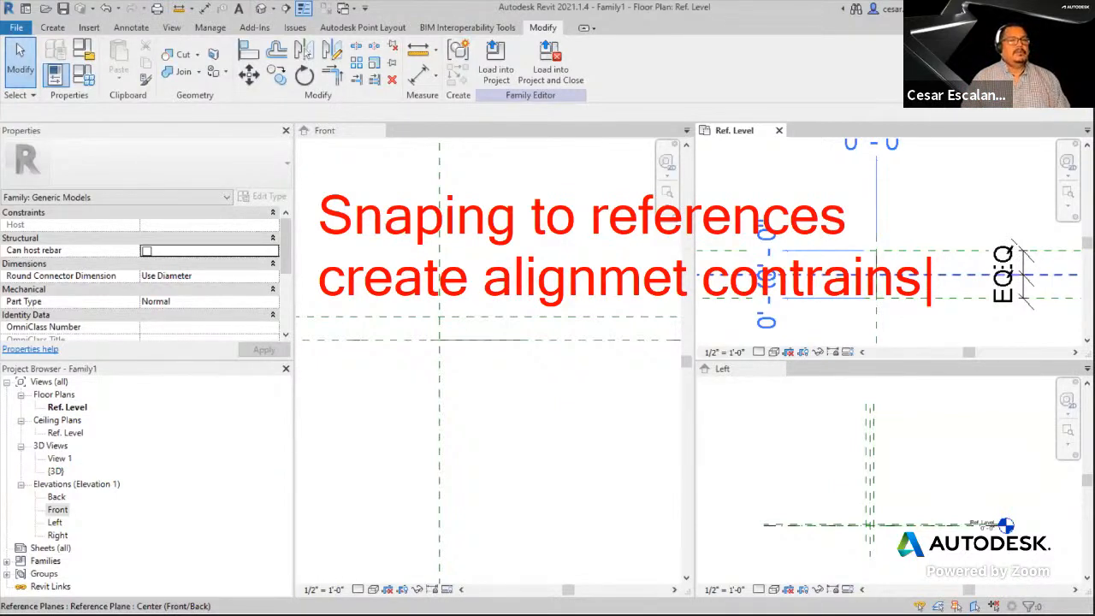
key(Escape)
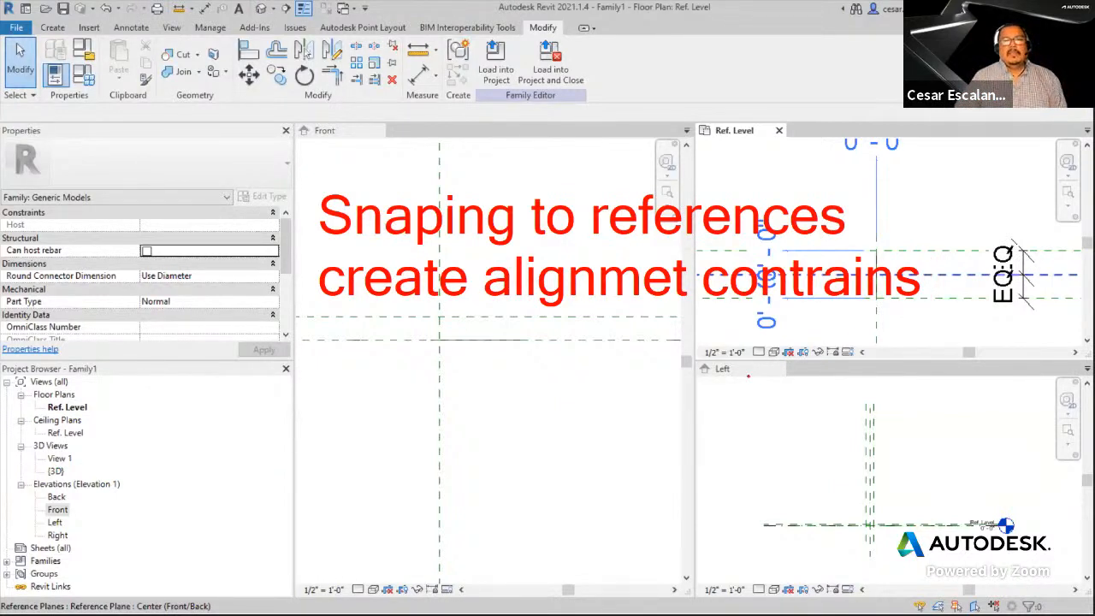
key(Escape)
- Turn off Automatic Sketch Dimensions in the Ref. Level plan's Visibility/Graphic Overrides and apply the change
scroll(825, 231, down, 2)
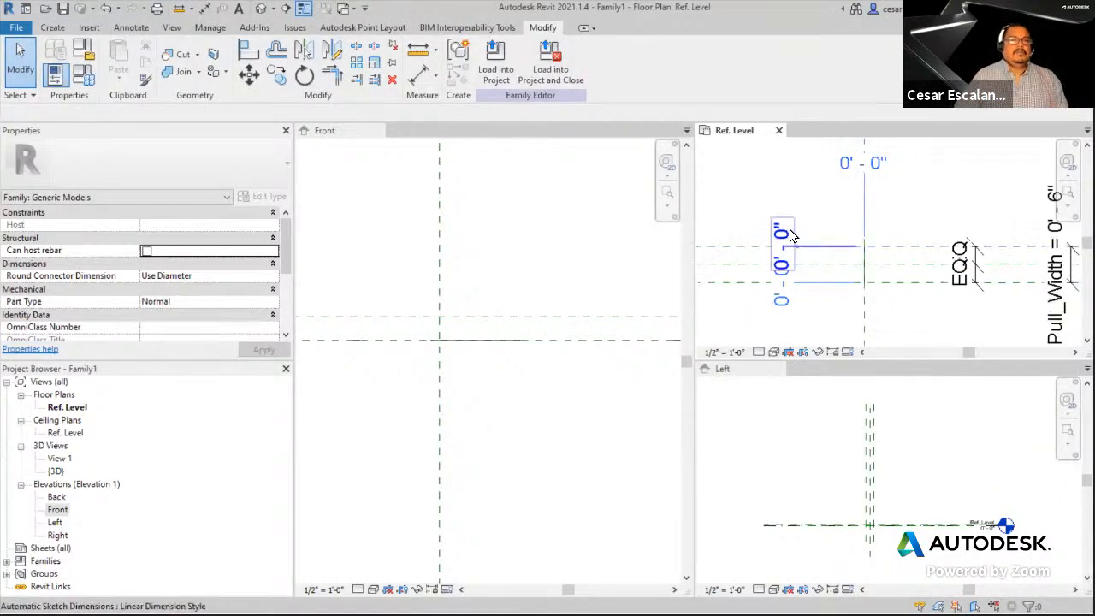
key(v)
key(g)
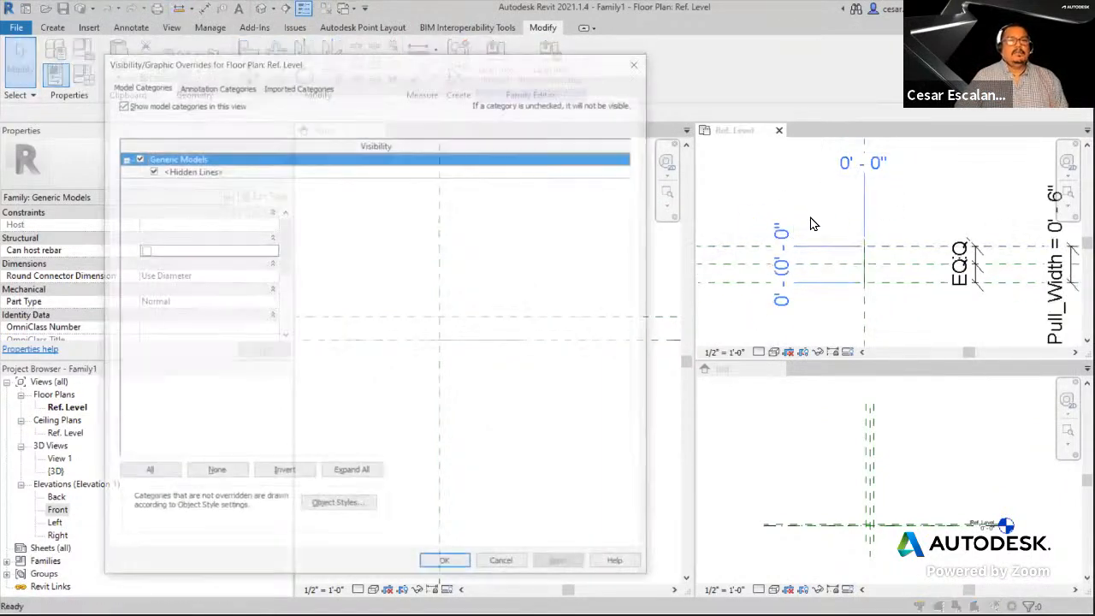
click(219, 85)
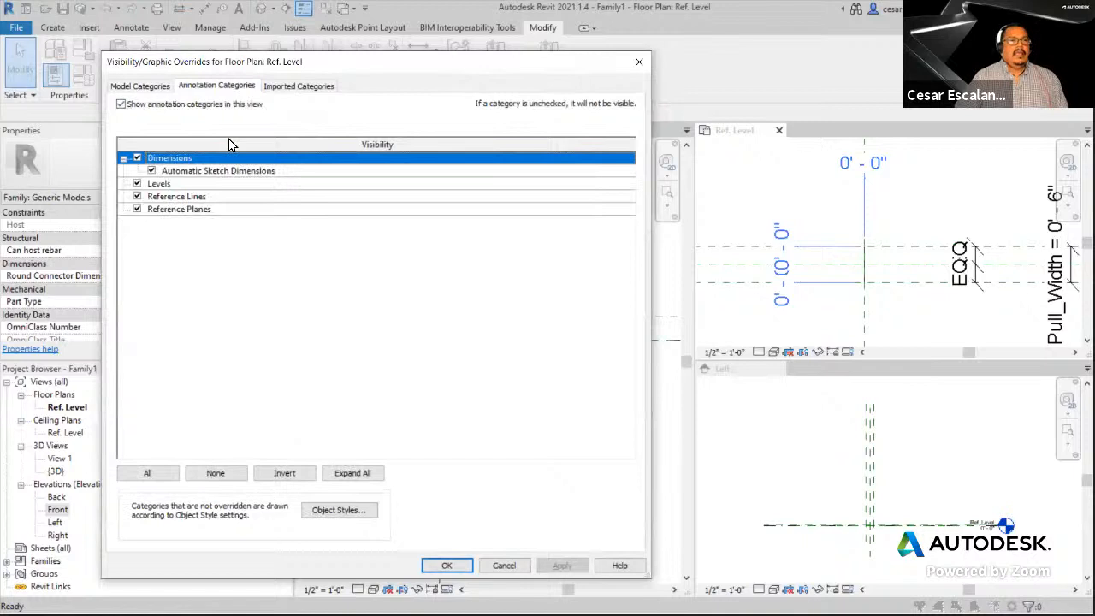
click(157, 172)
click(153, 172)
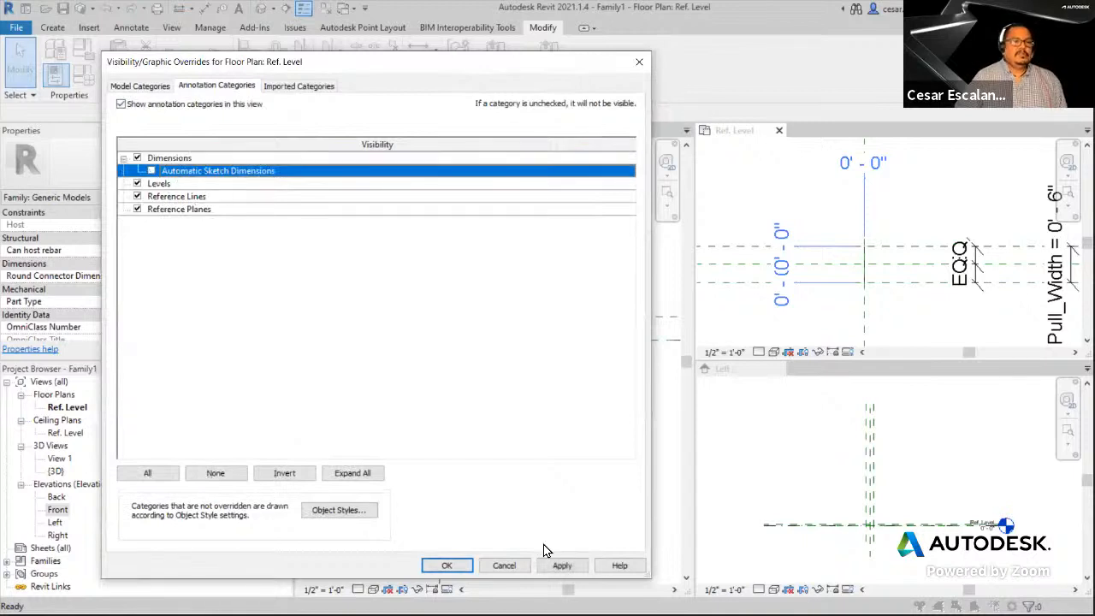
click(562, 566)
click(446, 566)
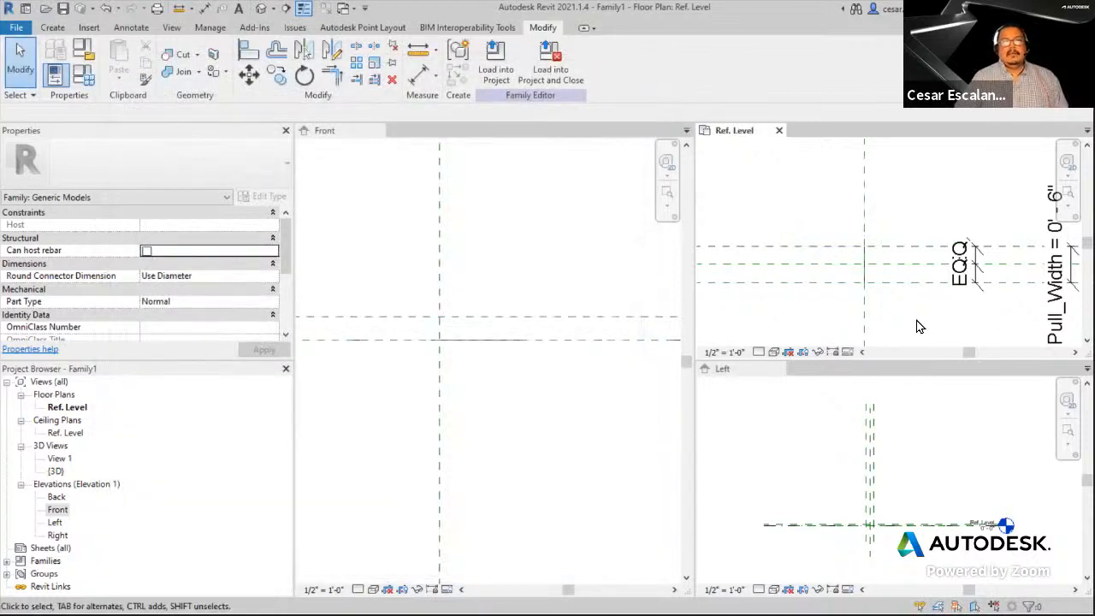
scroll(864, 266, up, 3)
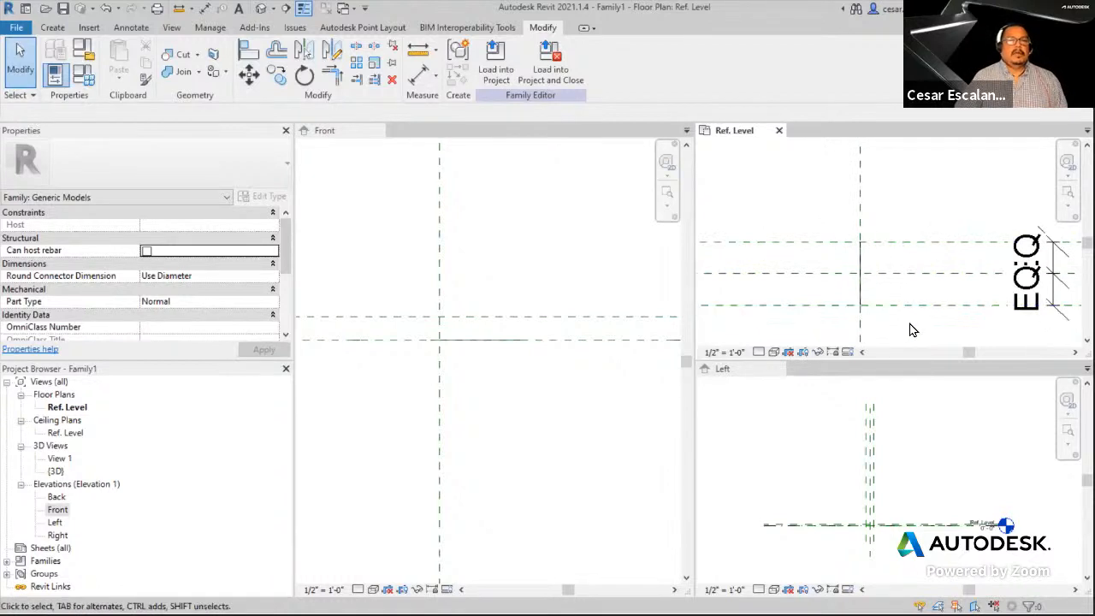
scroll(907, 325, down, 3)
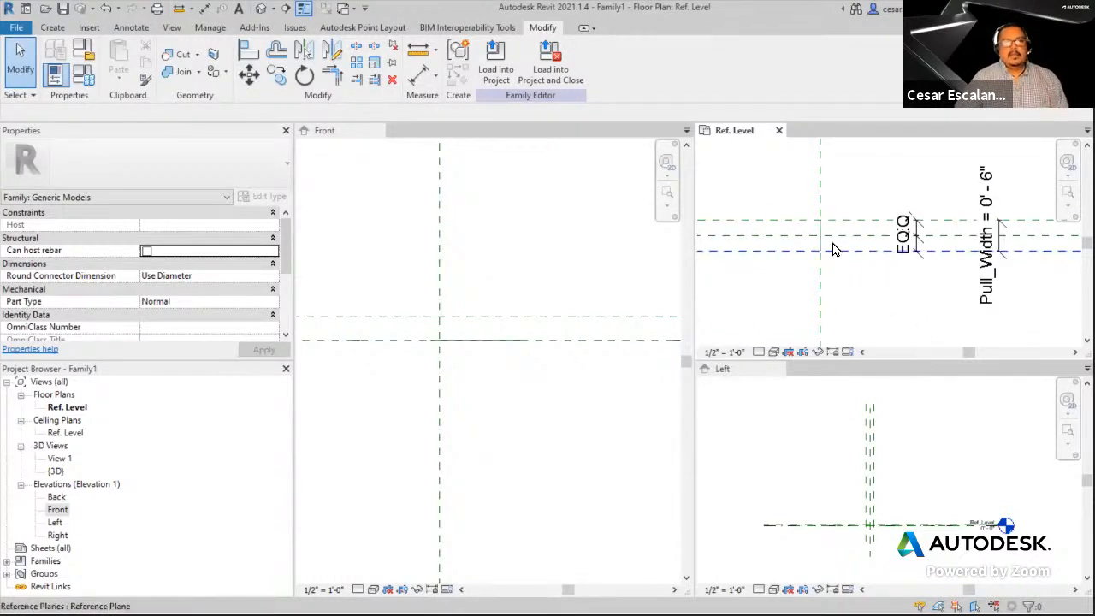
scroll(817, 244, up, 2)
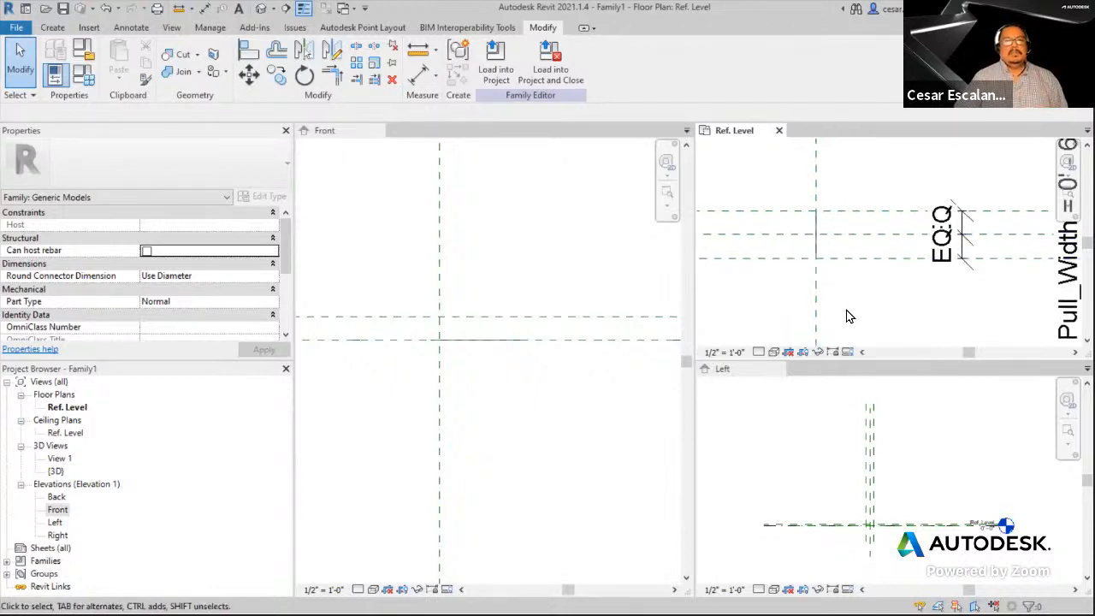
scroll(841, 288, up, 2)
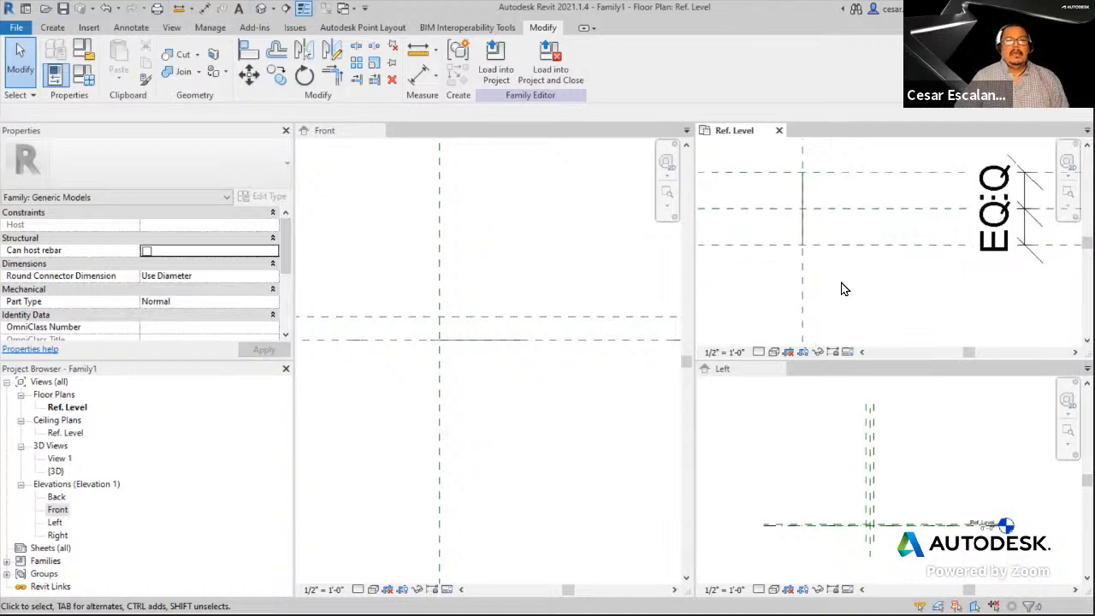
scroll(866, 339, up, 1)
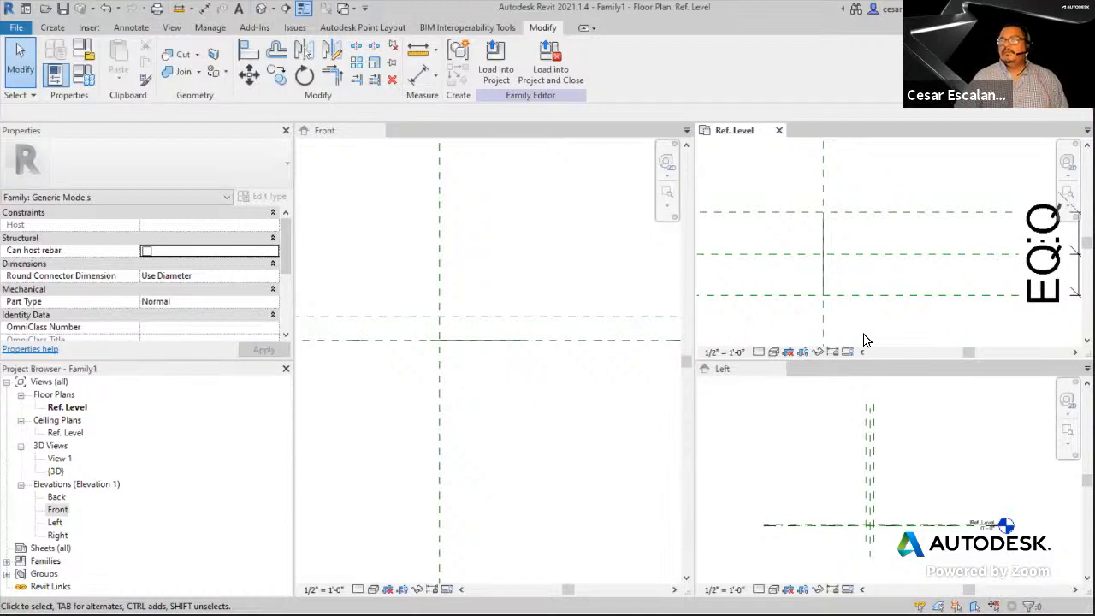
scroll(864, 340, down, 2)
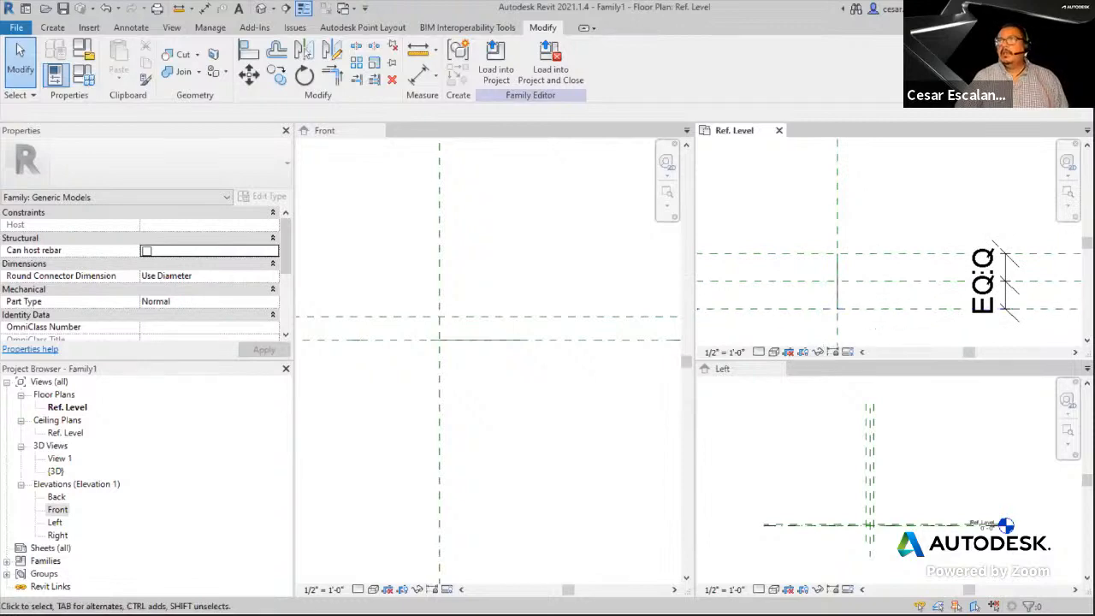
- Review the PowerPoint slides on creating 3D solid and void geometry and on the Solid Massing Tools for Families
key(alt+Tab)
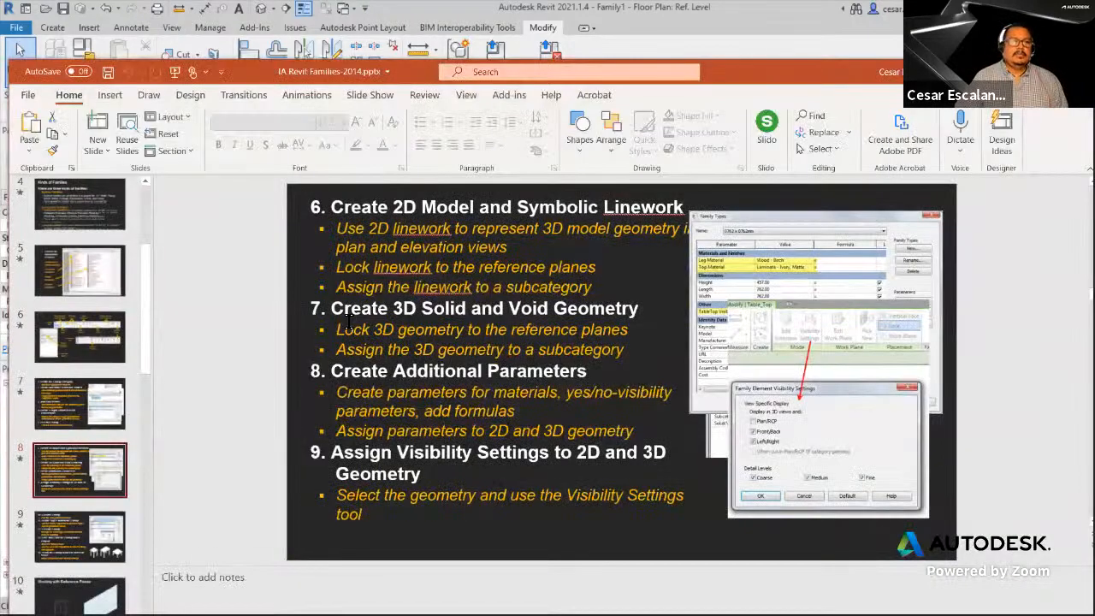
drag(333, 309, 673, 315)
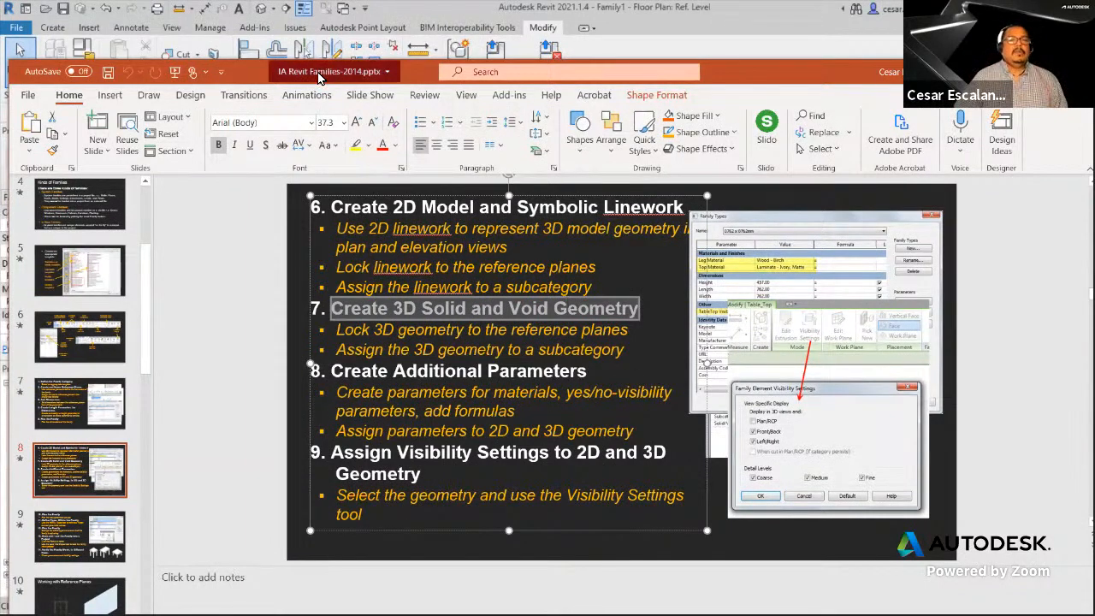
key(alt+Tab)
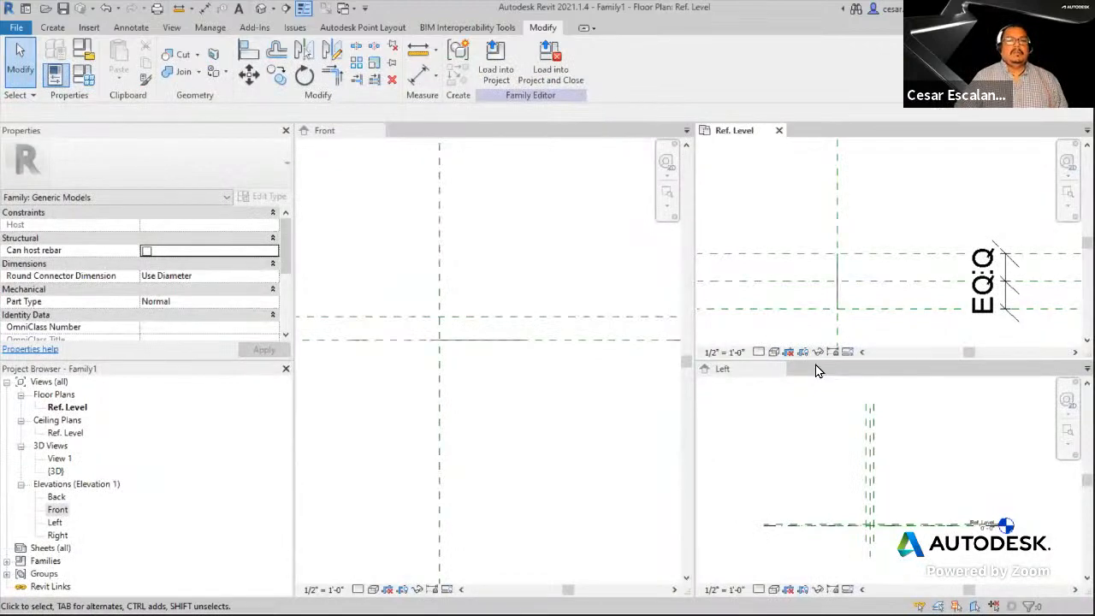
click(561, 412)
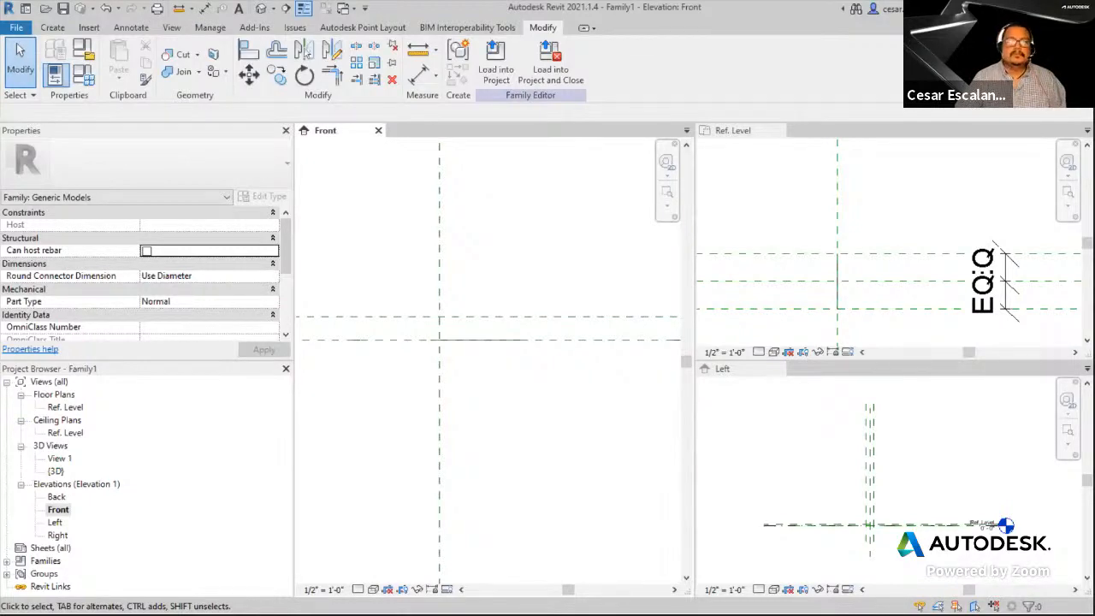
drag(0, 152, 831, 152)
click(931, 152)
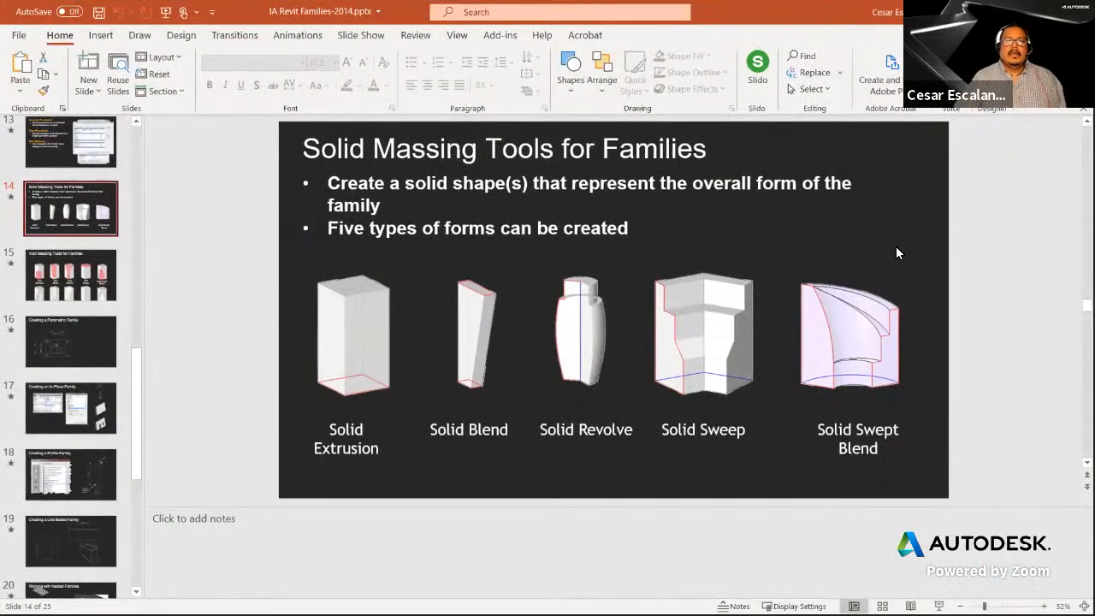
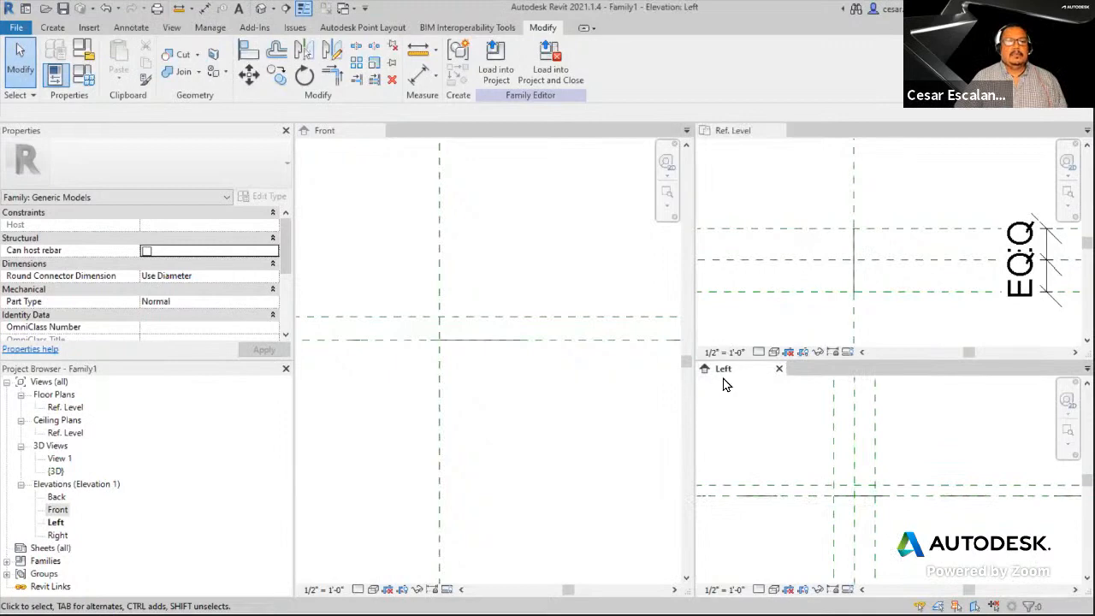
scroll(770, 501, up, 3)
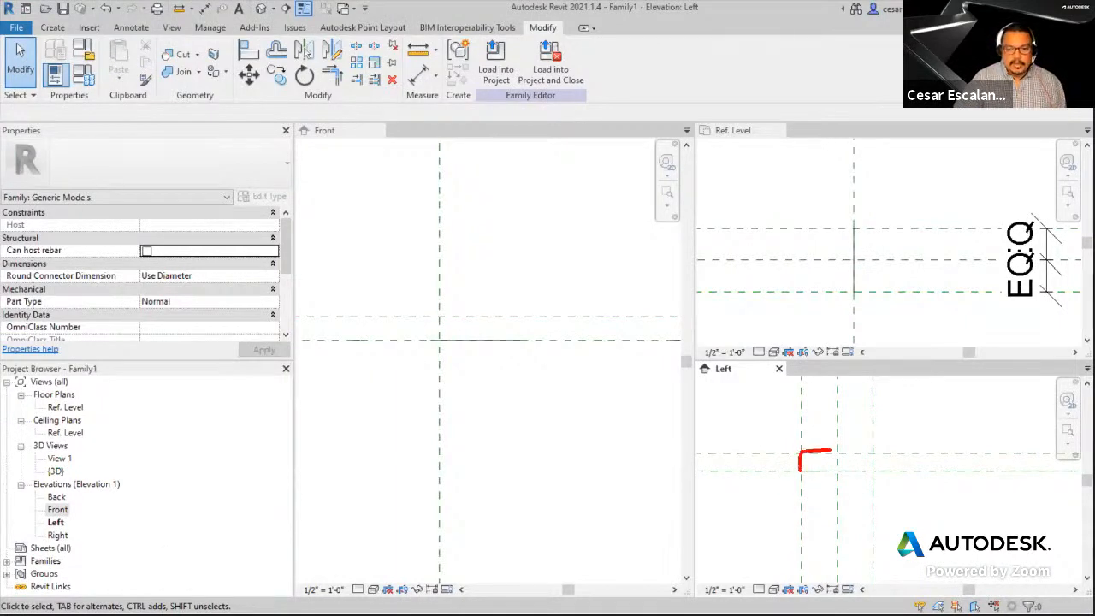
drag(830, 450, 875, 448)
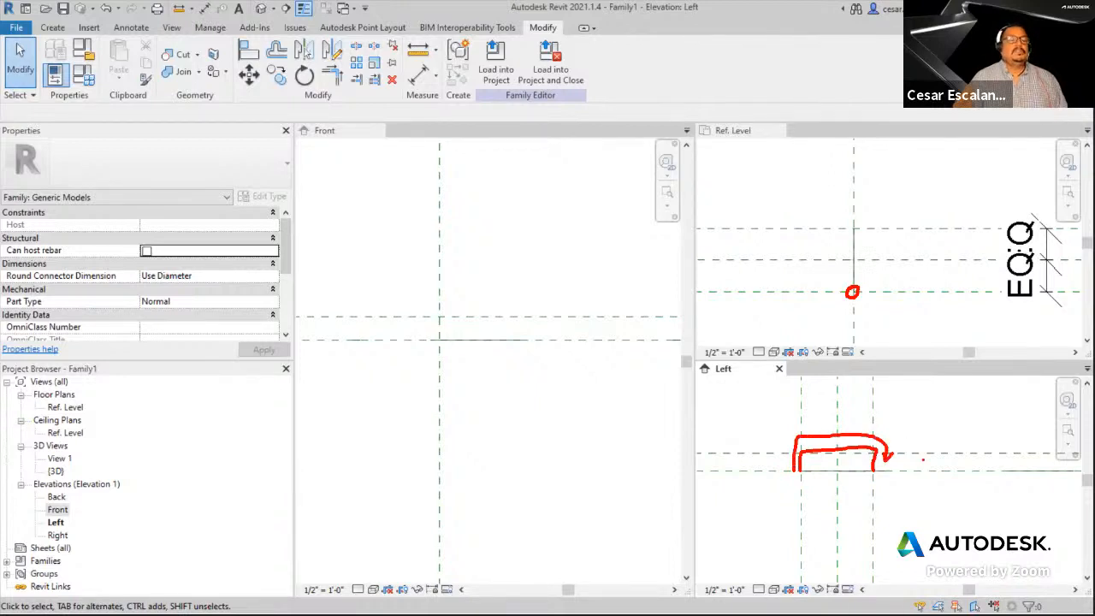
key(Escape)
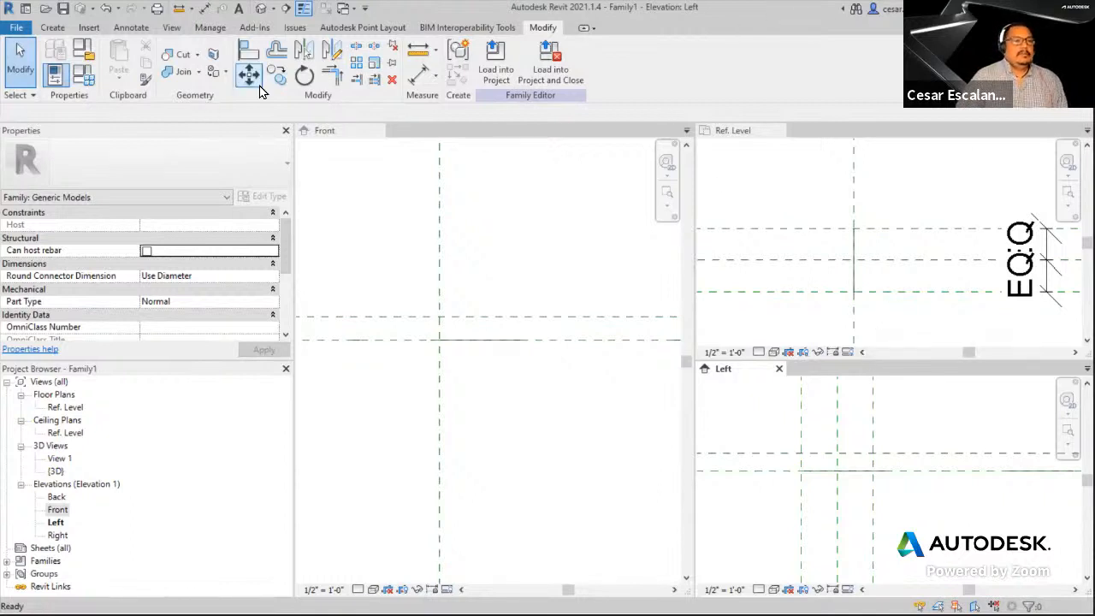
- Start a Sweep form and open its path sketch on the Center (Left/Right) reference plane
click(52, 28)
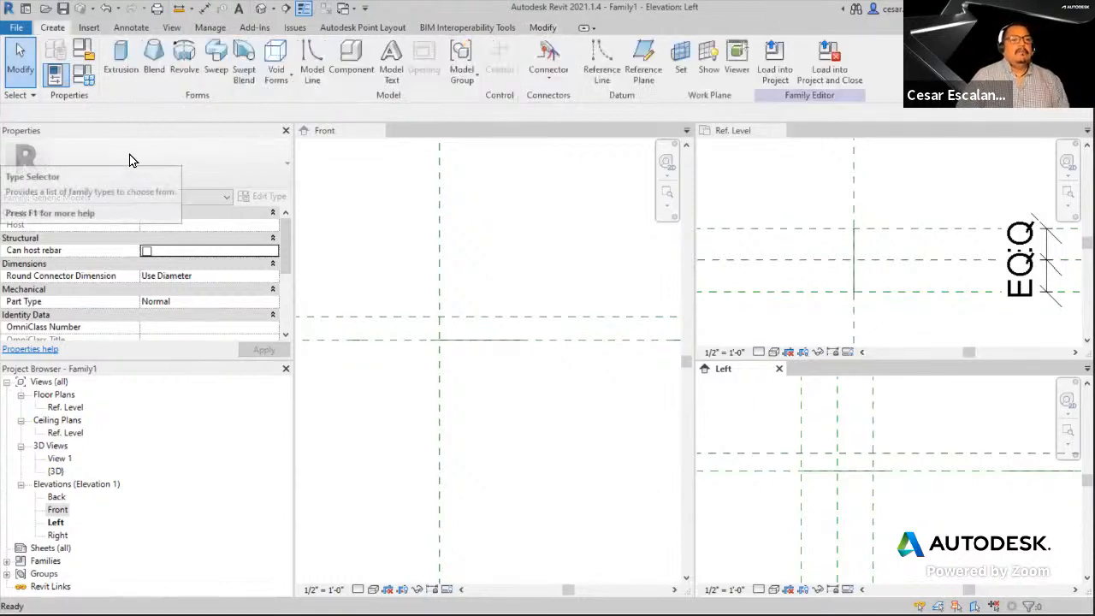
click(221, 63)
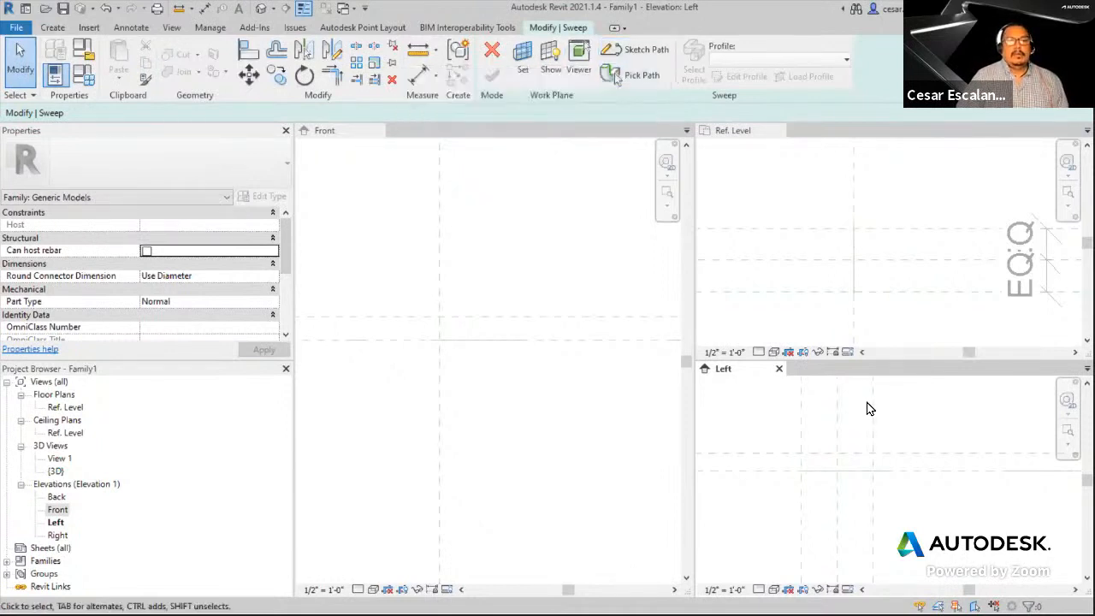
click(640, 51)
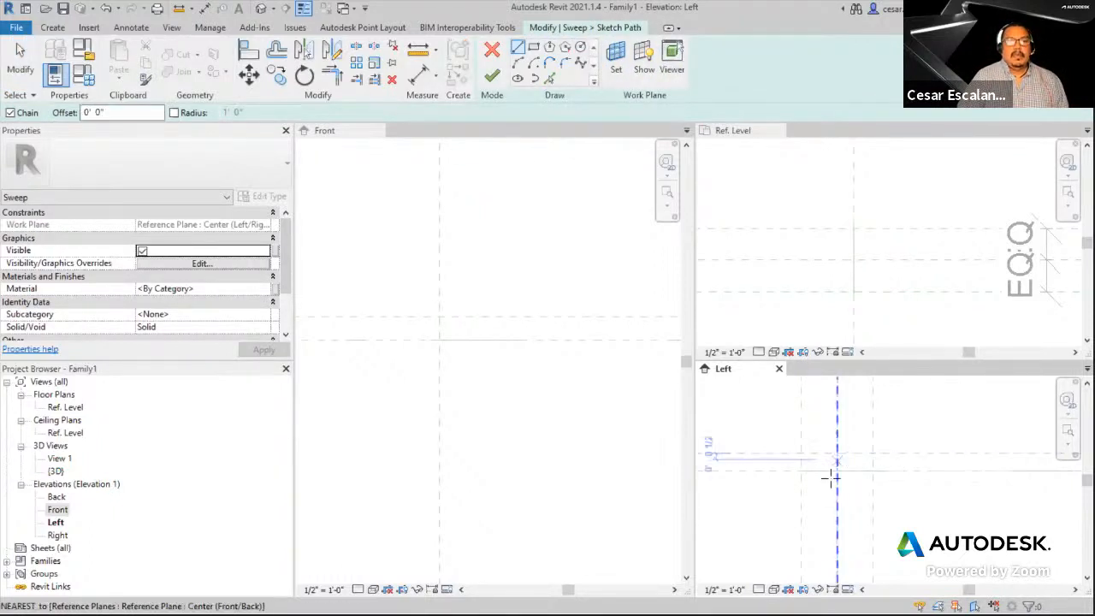
- Sketch a three-segment, bracket-shaped sweep path along the reference plane intersections in the Left elevation and finish the path
scroll(811, 490, up, 1)
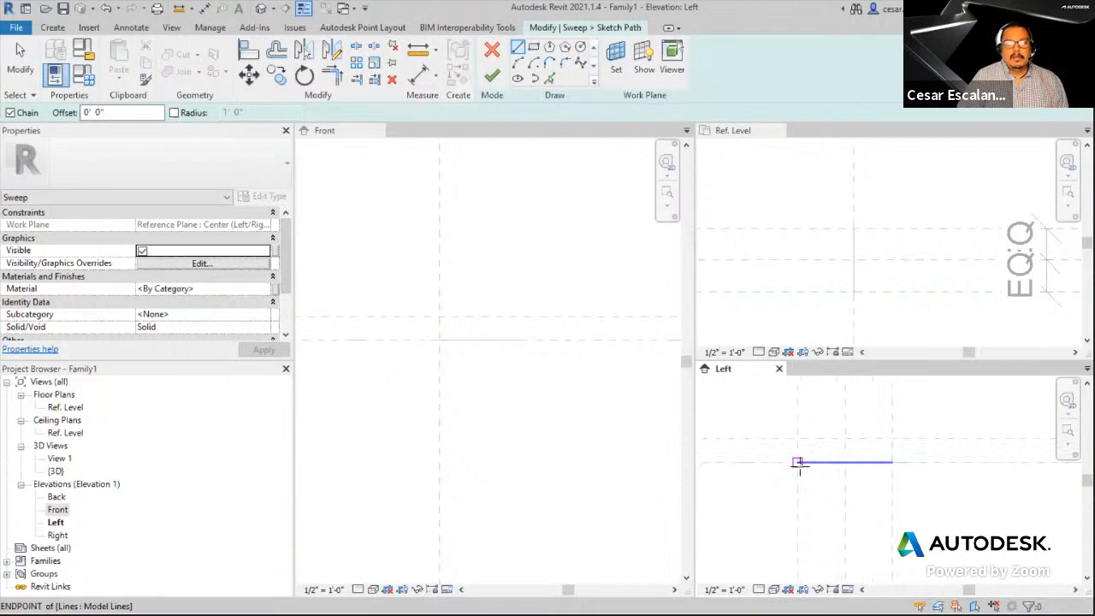
click(798, 463)
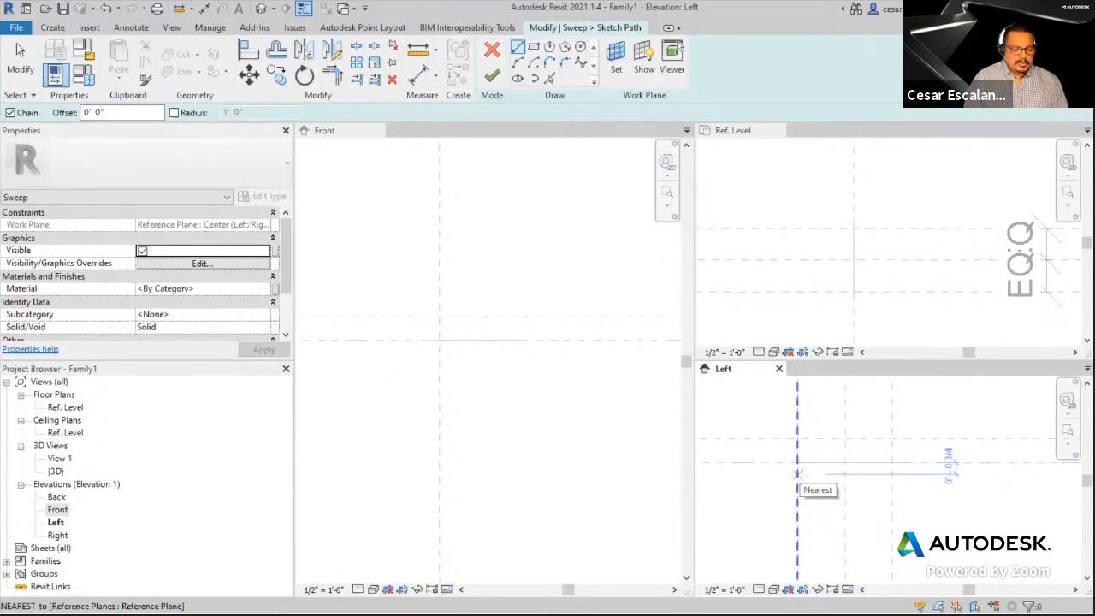
key(Escape)
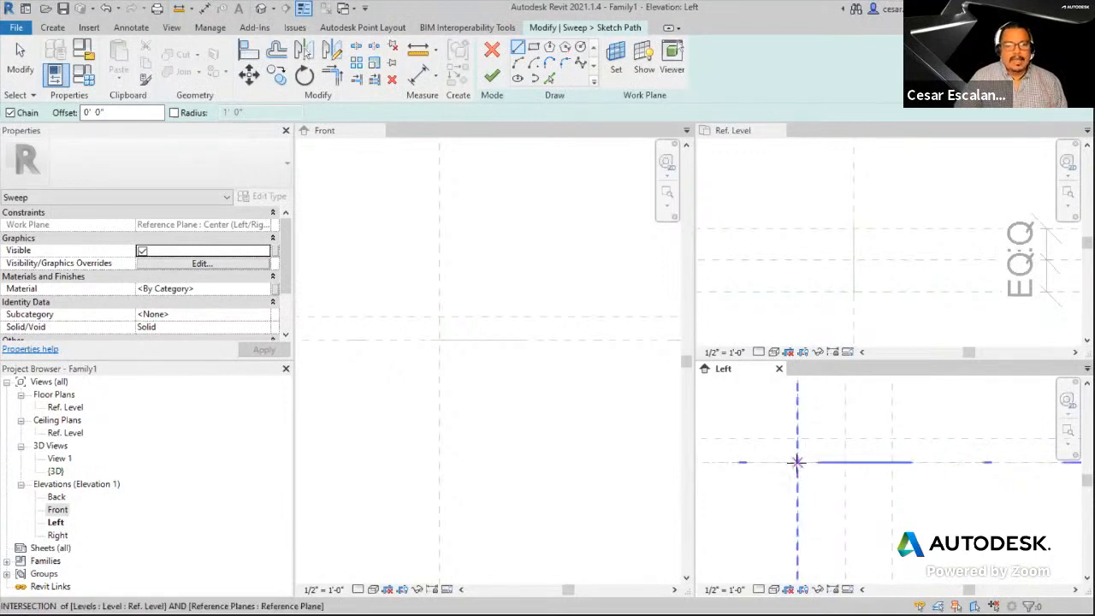
click(797, 463)
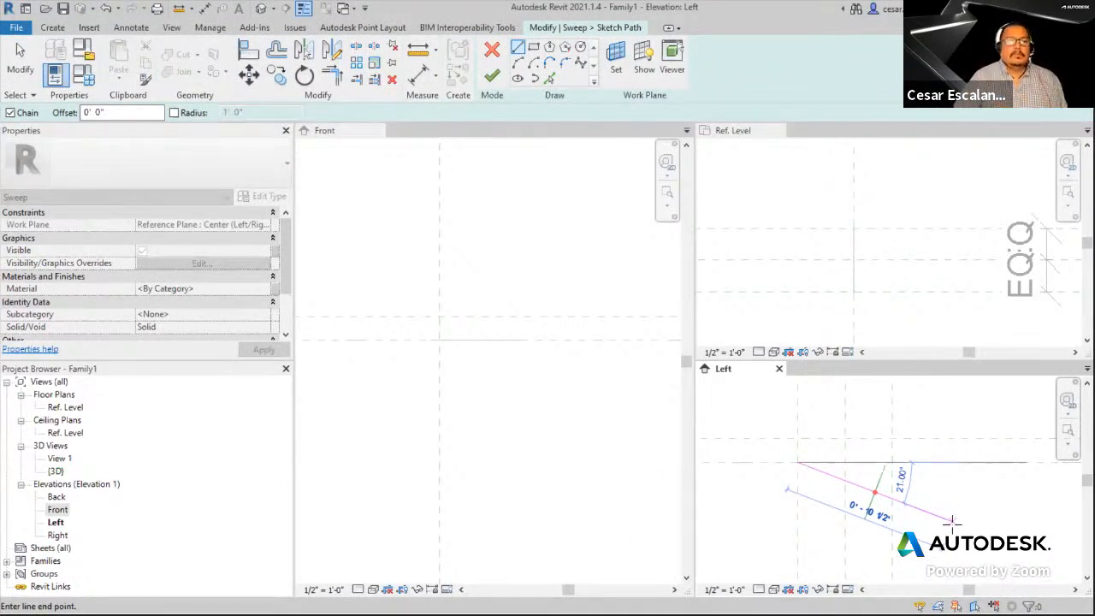
click(797, 440)
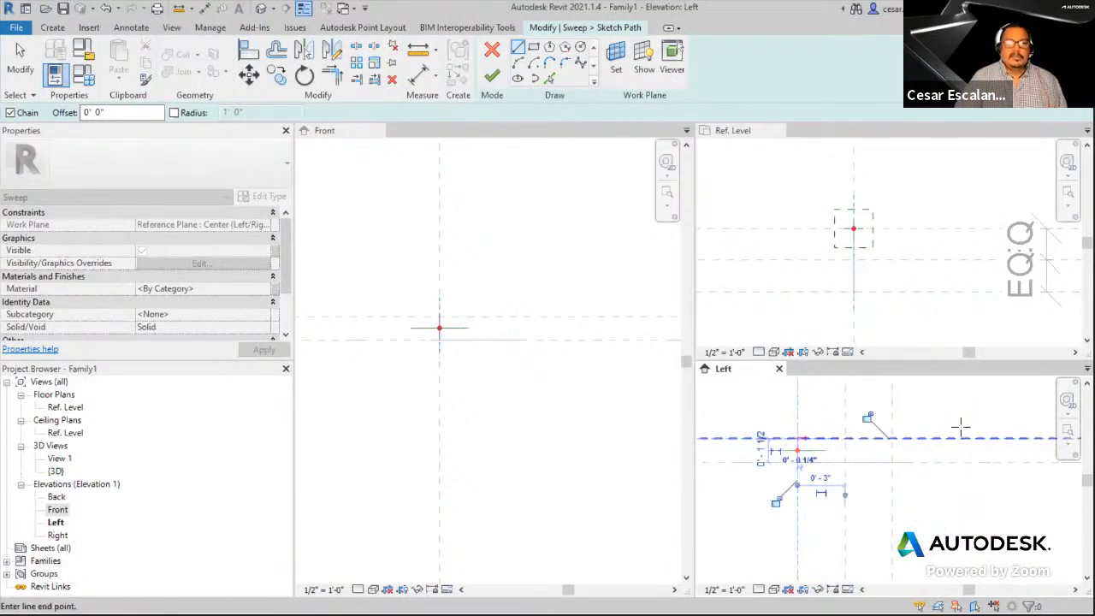
click(892, 440)
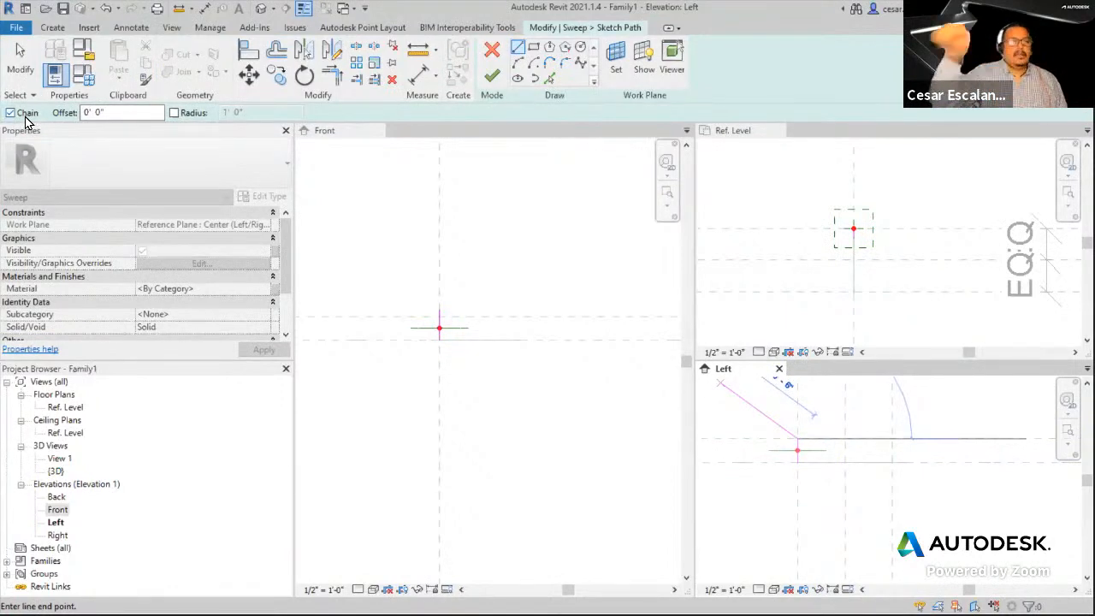
click(892, 439)
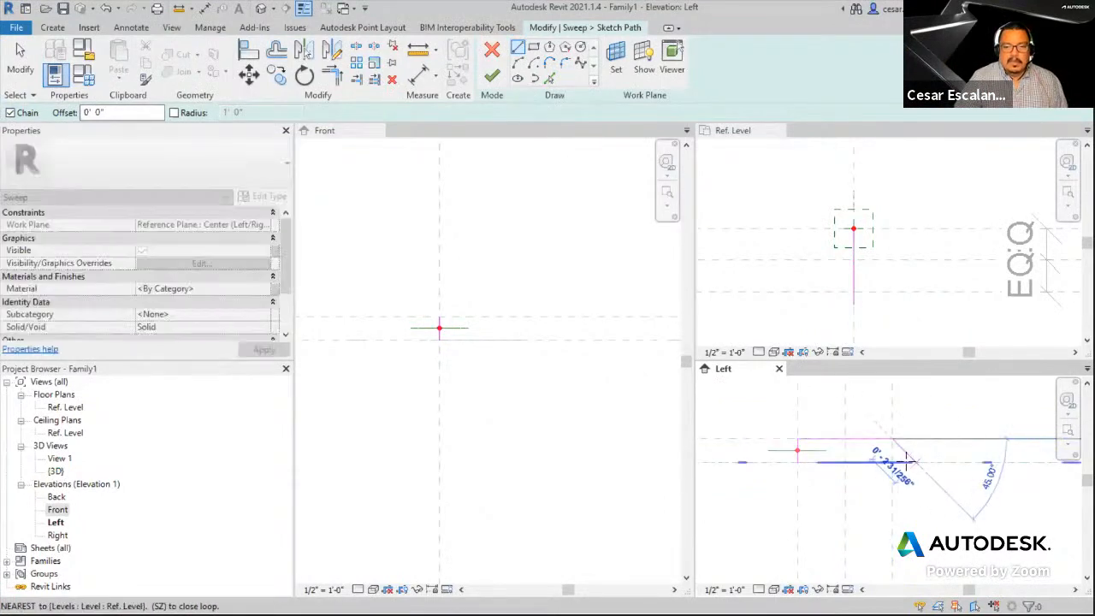
click(892, 462)
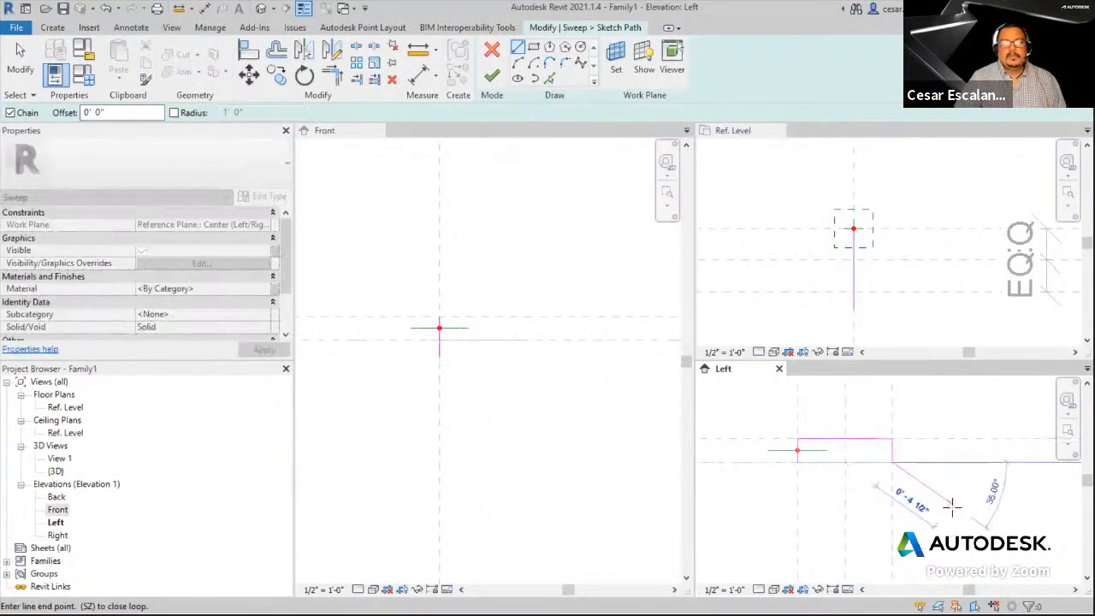
key(Escape)
key(Escape)
scroll(890, 526, up, 2)
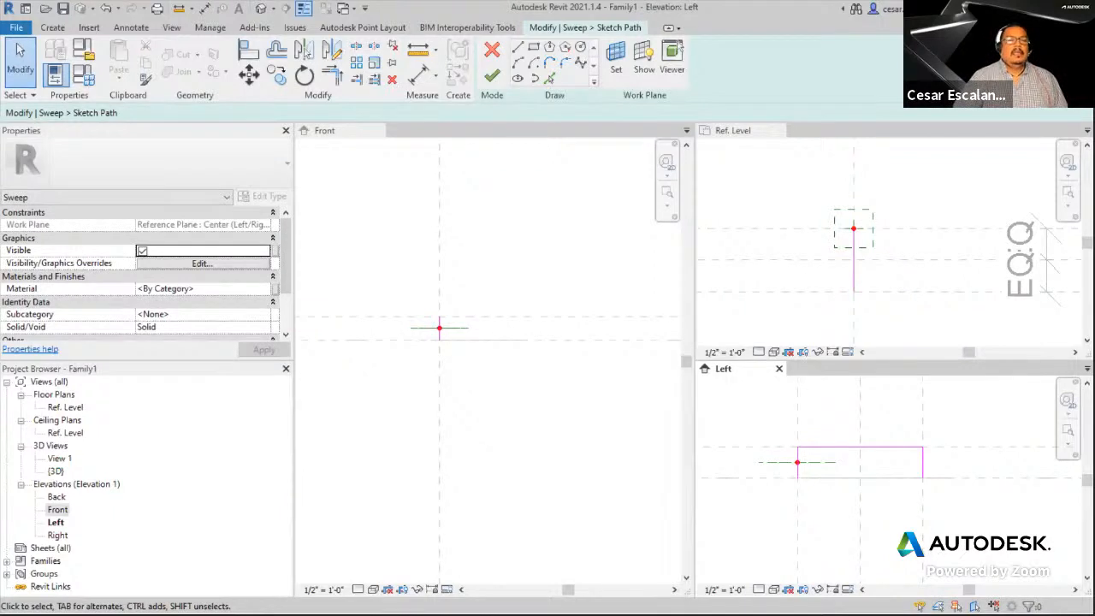
click(494, 79)
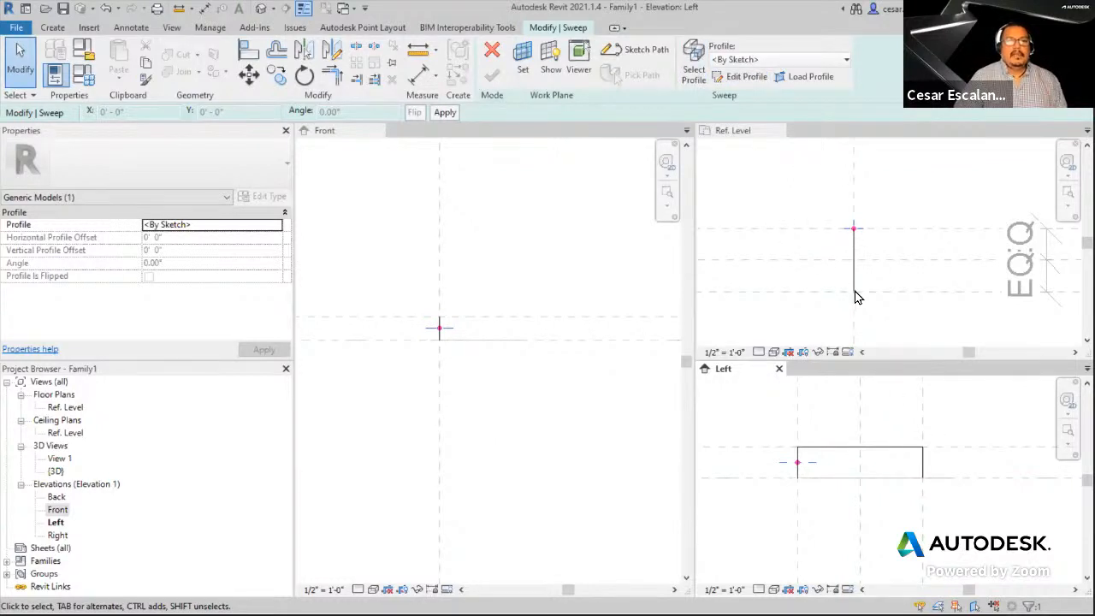
- Sketch the sweep profile as a circle of 1/4" radius centred on the path in the Ref. Level plan and finish the sweep
click(894, 323)
scroll(863, 230, up, 3)
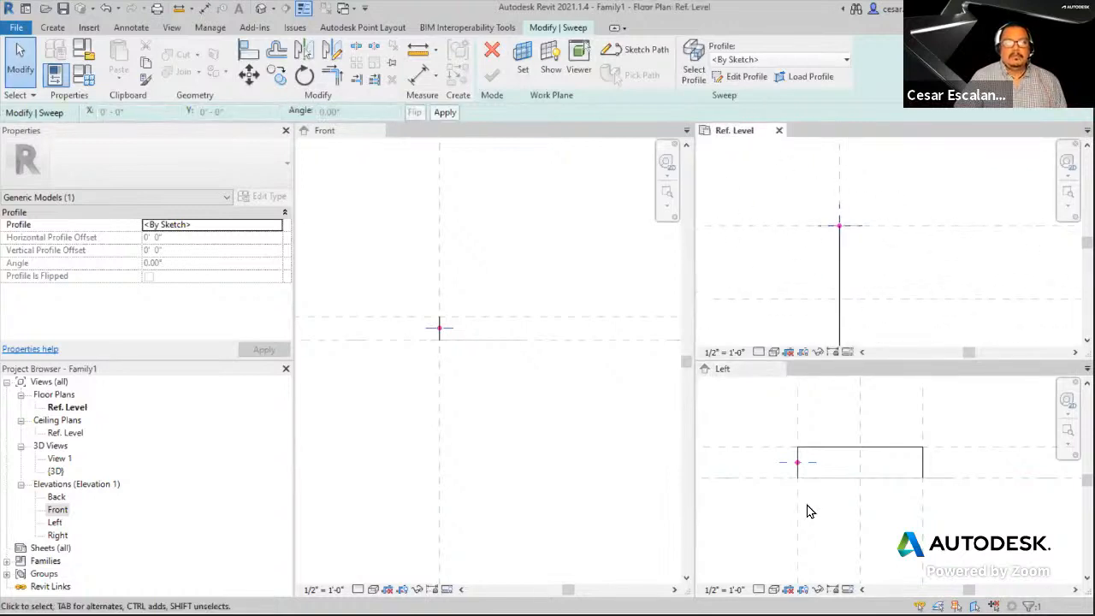
scroll(851, 230, up, 2)
middle_drag(851, 229, 875, 257)
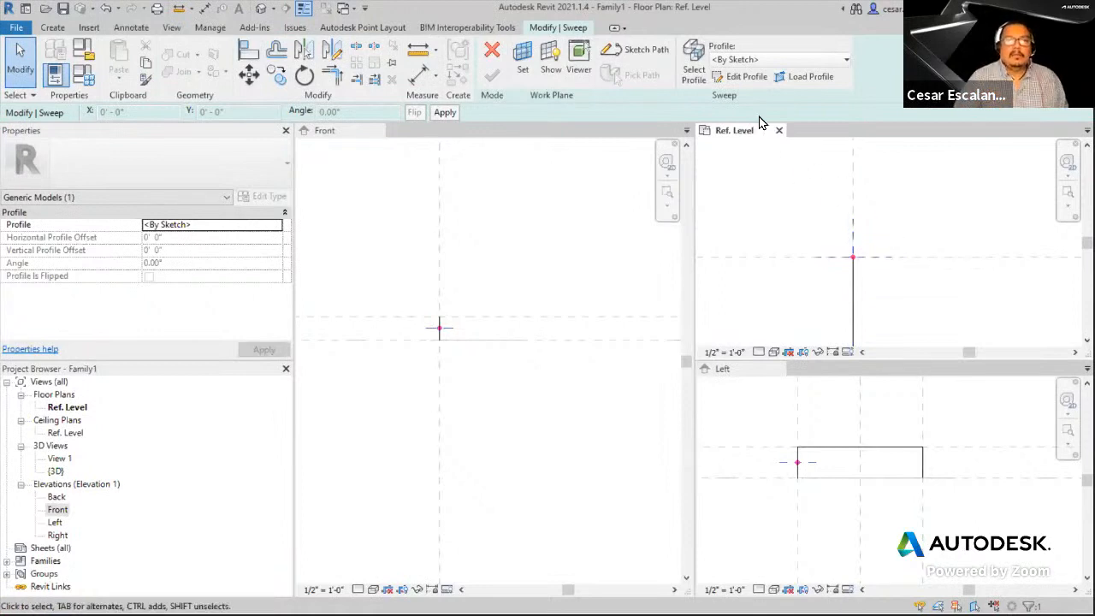
click(734, 77)
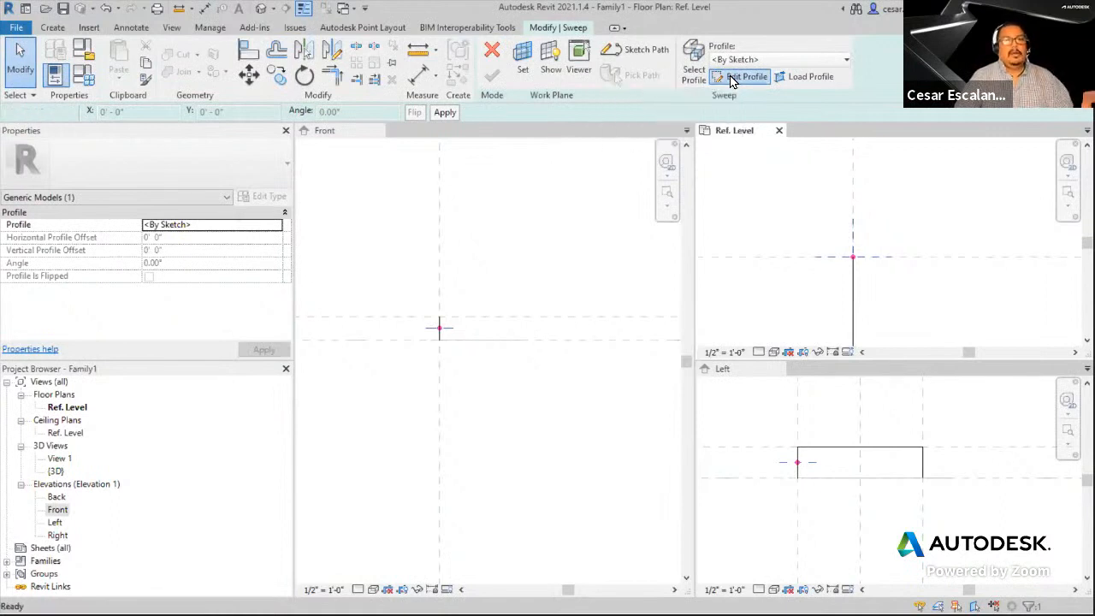
click(581, 46)
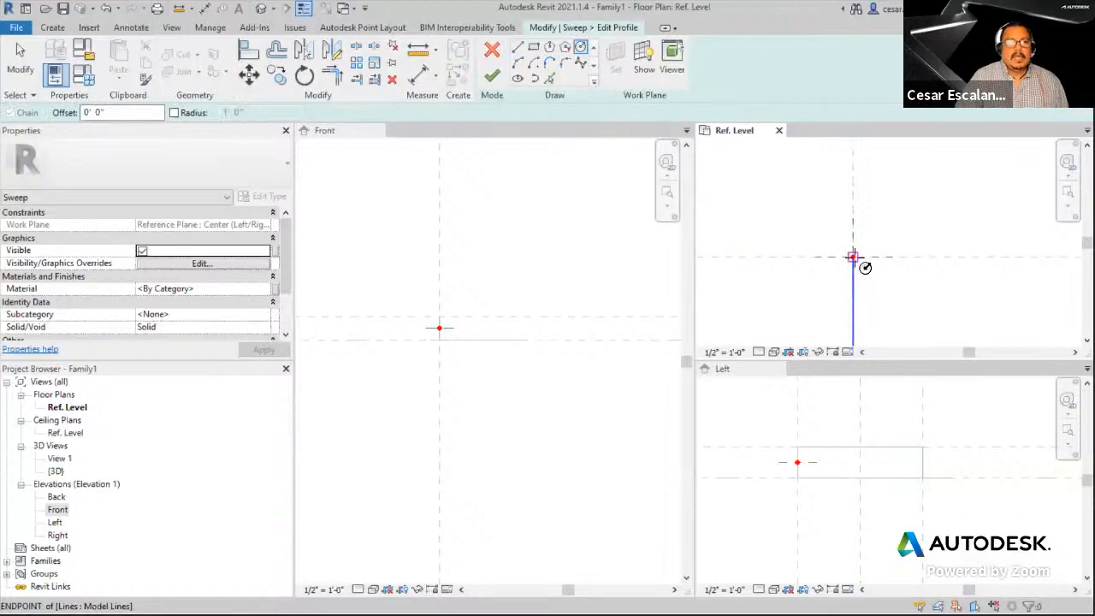
key(v)
key(g)
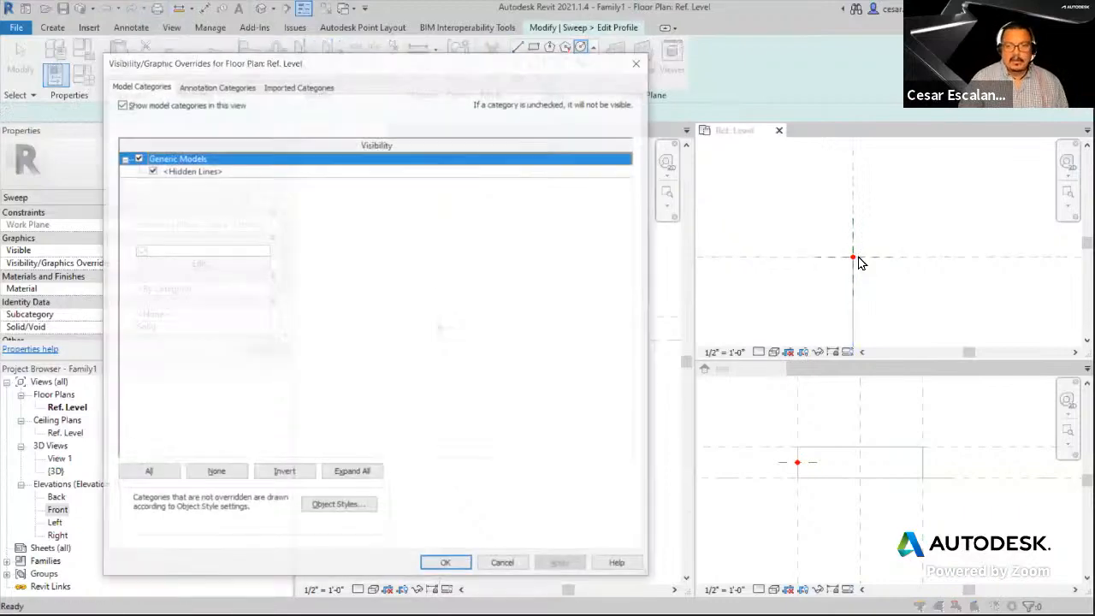
click(505, 563)
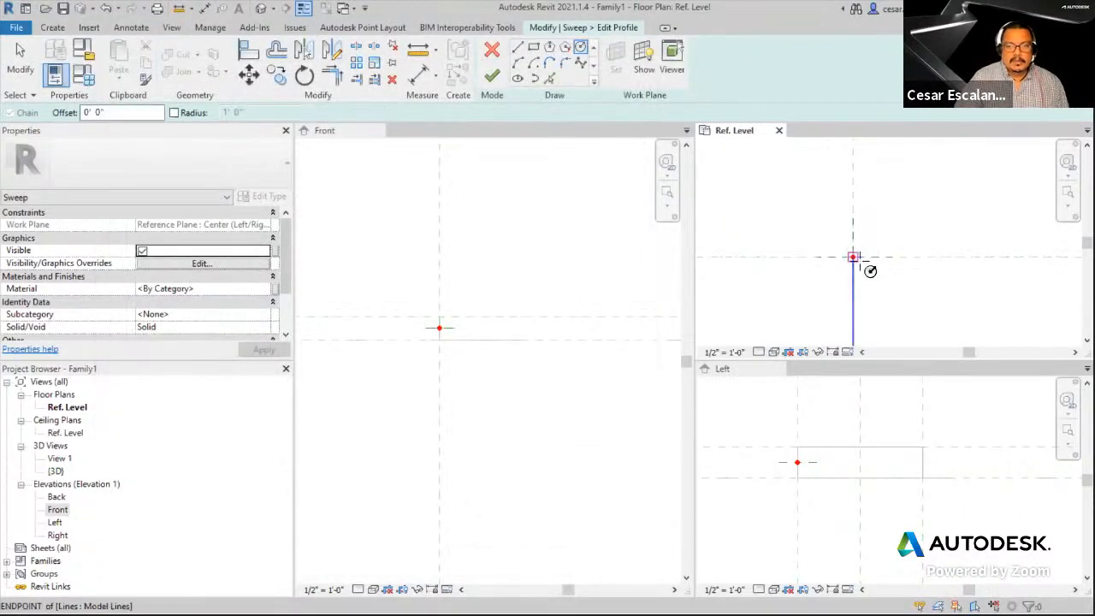
key(s)
key(i)
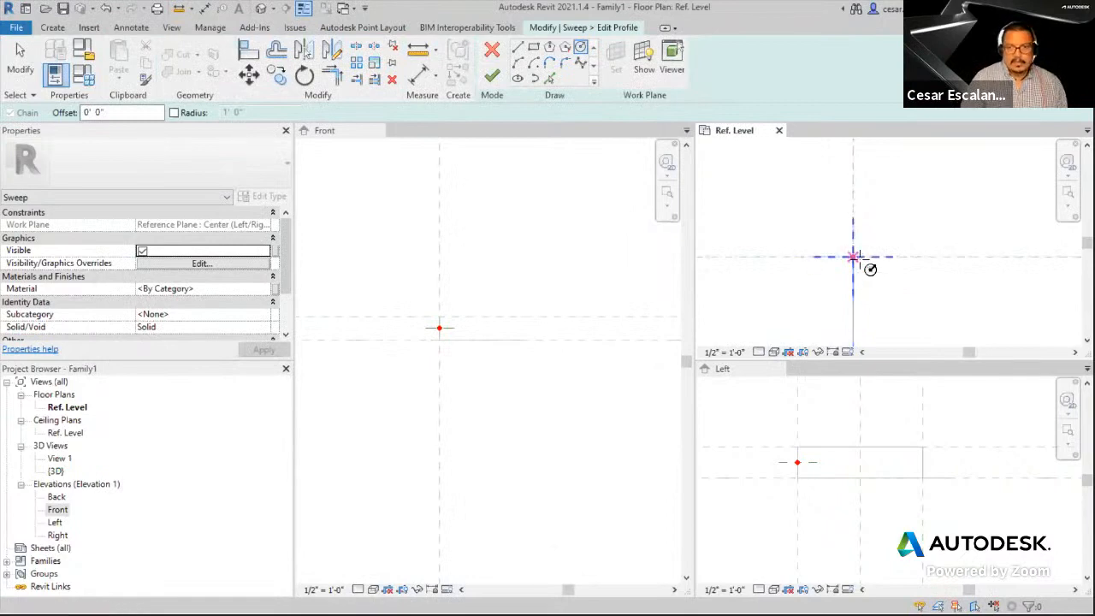
click(855, 257)
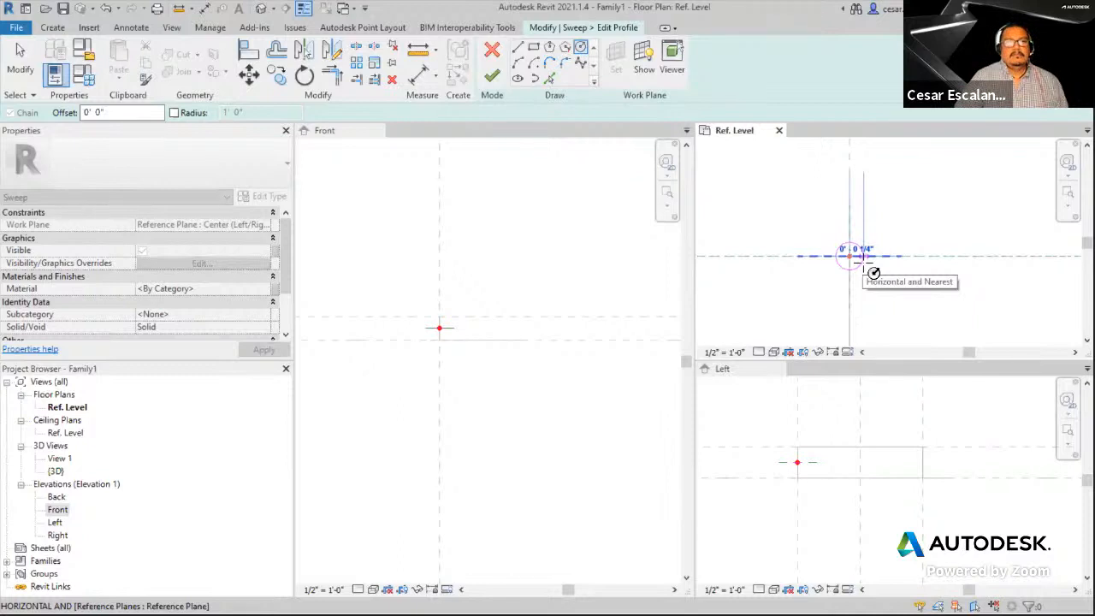
click(863, 262)
scroll(888, 298, down, 1)
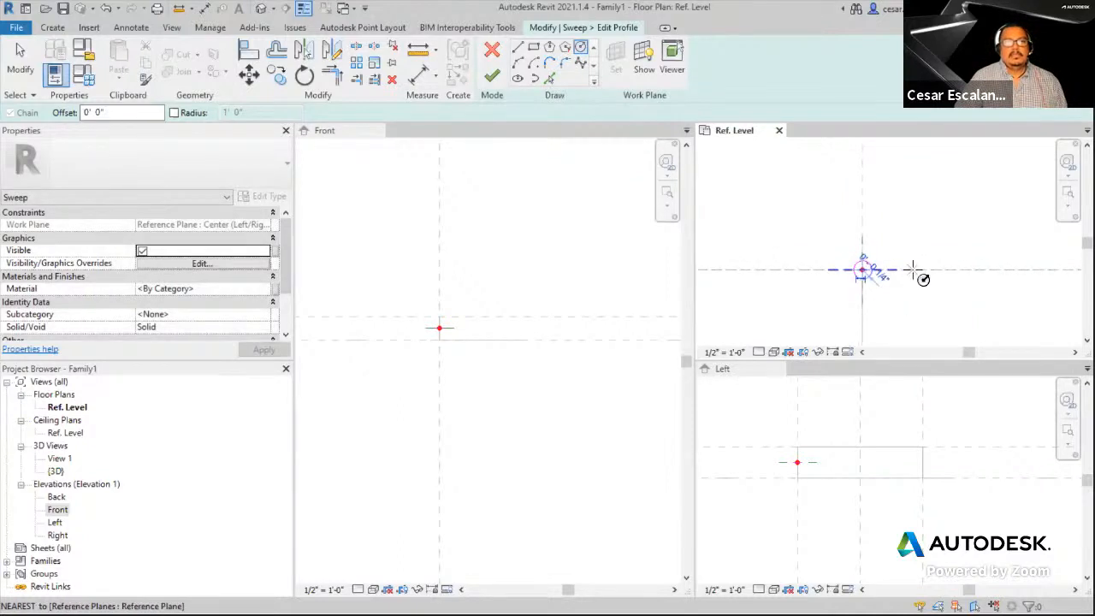
key(Escape)
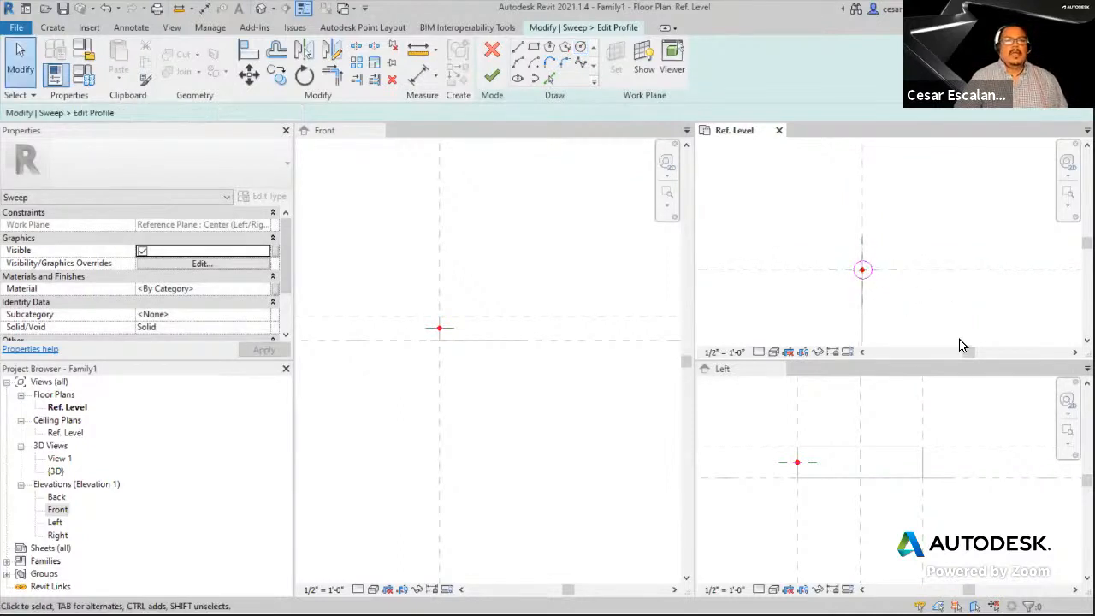
click(492, 79)
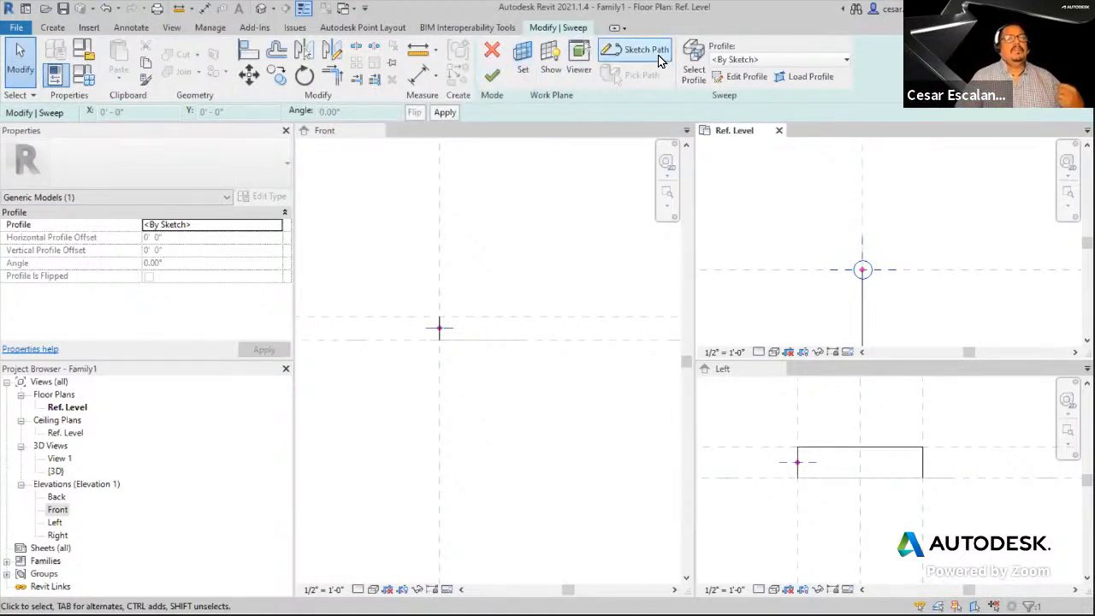
click(491, 78)
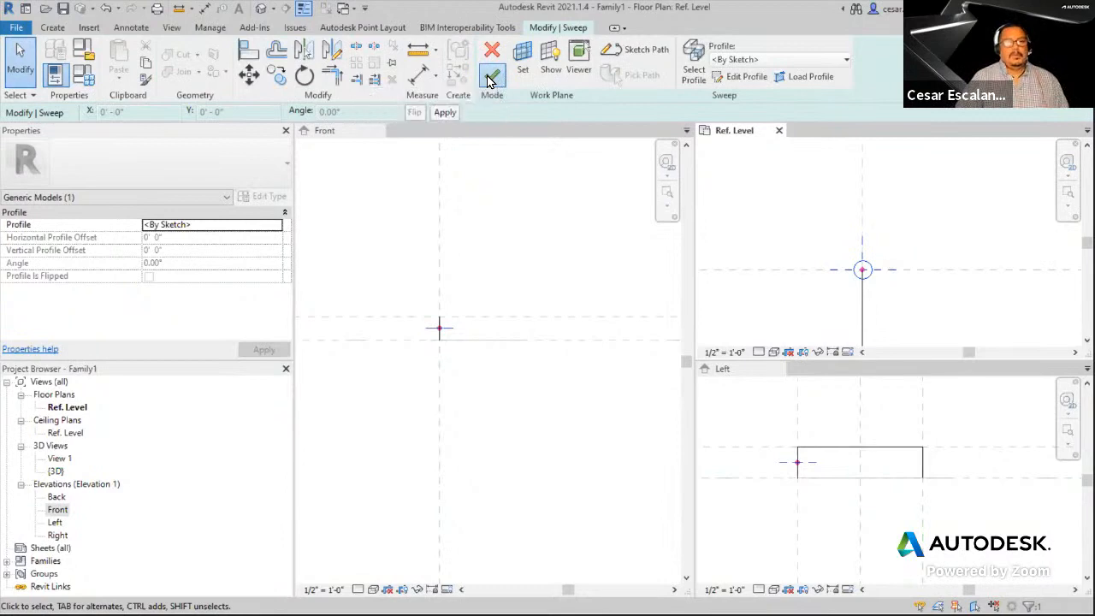
click(908, 526)
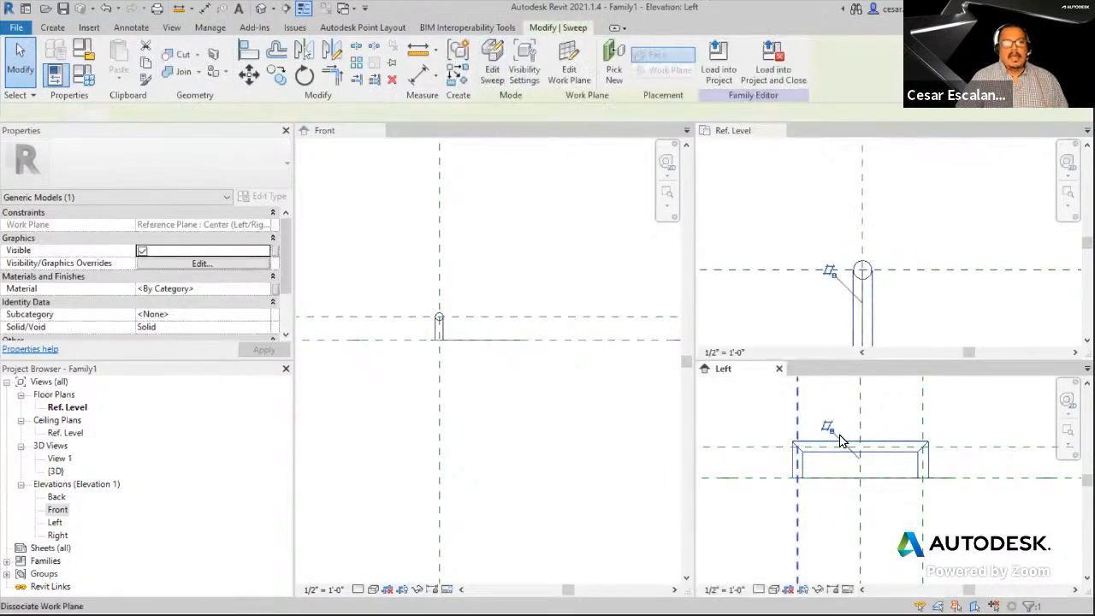
- Open the default 3D view and set its visual style to Shaded
click(261, 8)
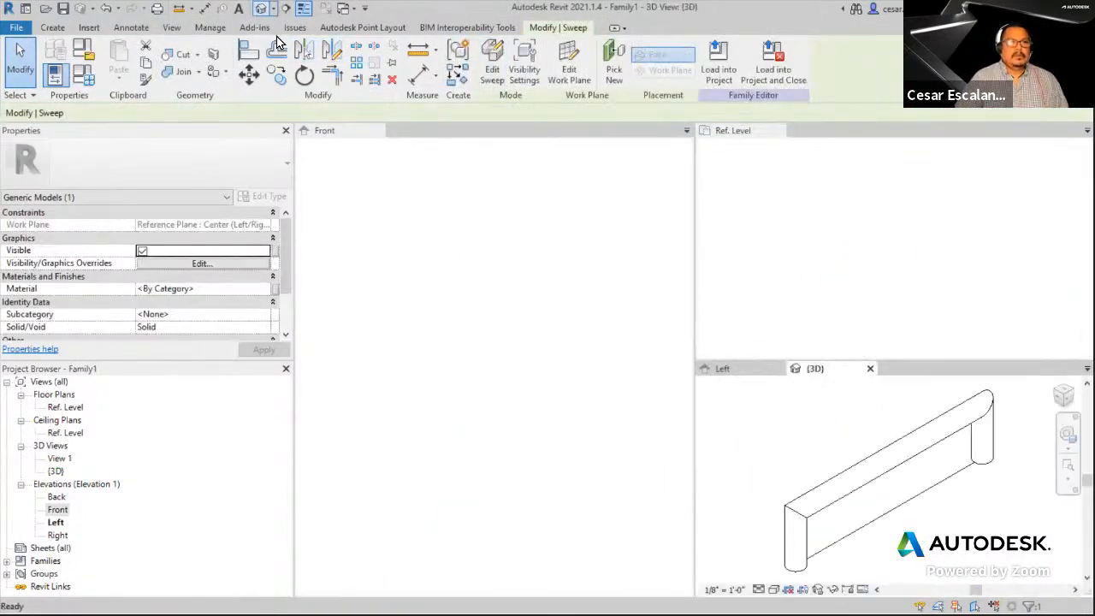
click(775, 590)
click(805, 545)
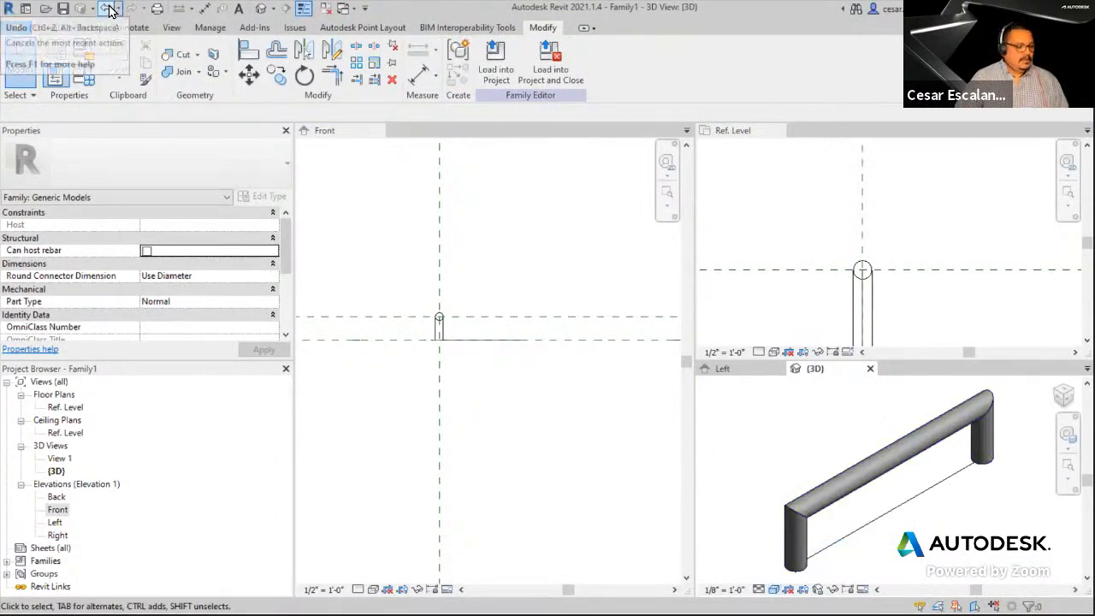
- Undo the finished sweep, its circular profile and the path lines, back to the empty path sketch
click(108, 9)
click(108, 9)
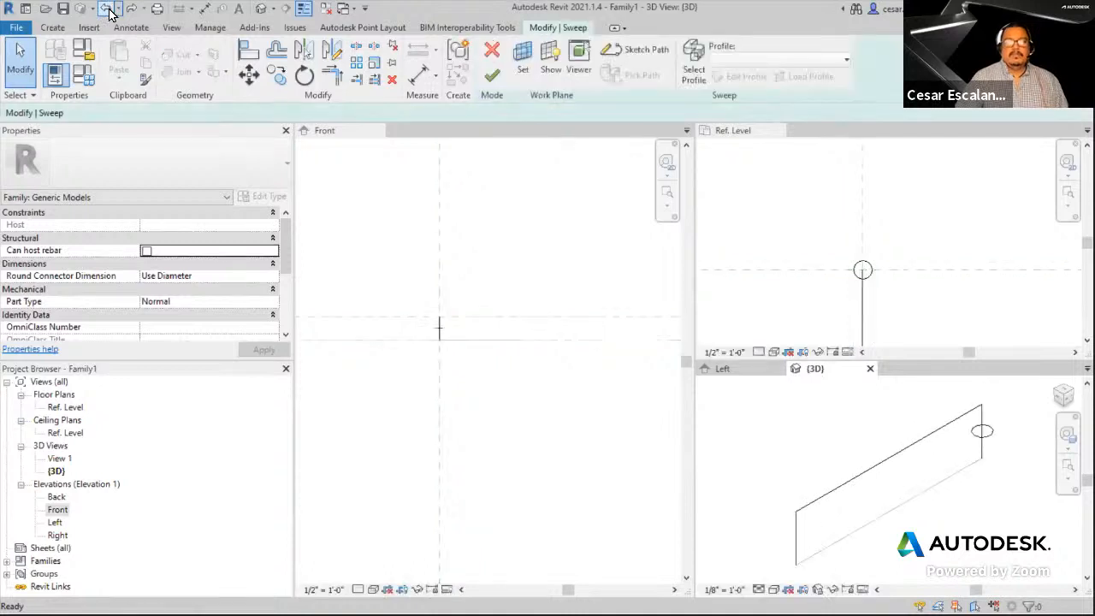
click(108, 9)
click(108, 9)
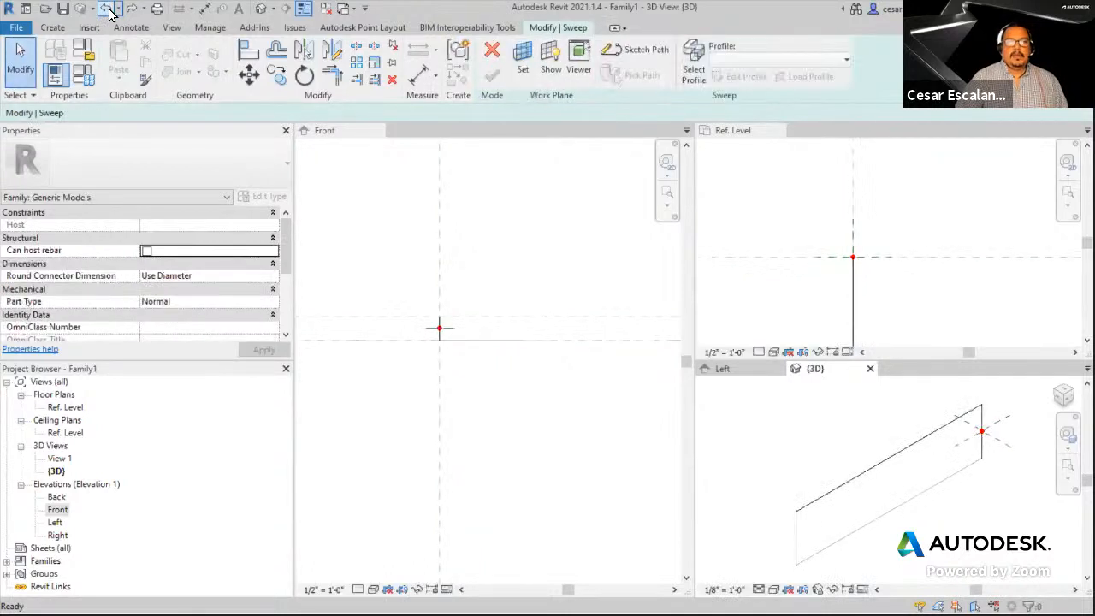
click(108, 8)
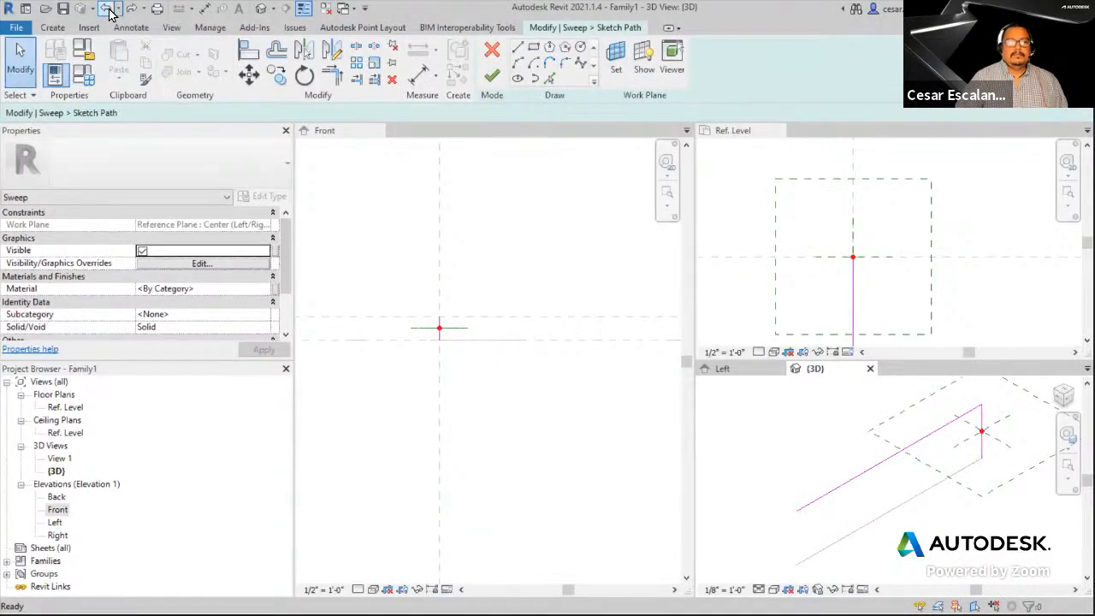
click(108, 12)
click(108, 12)
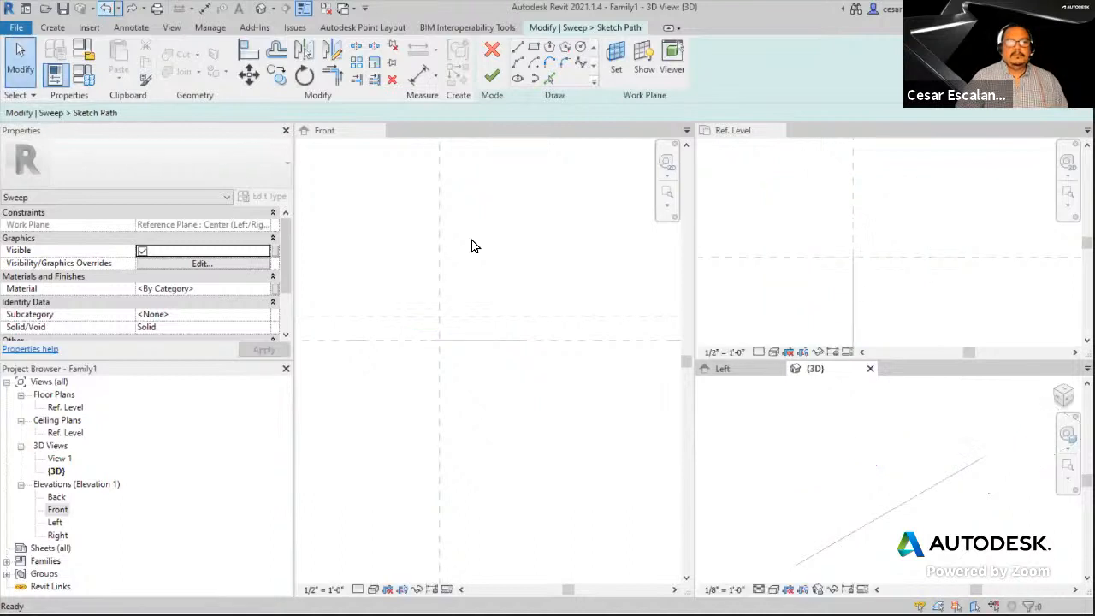
- Close the 3D view and cancel the unfinished sweep, discarding its empty path sketch
click(871, 369)
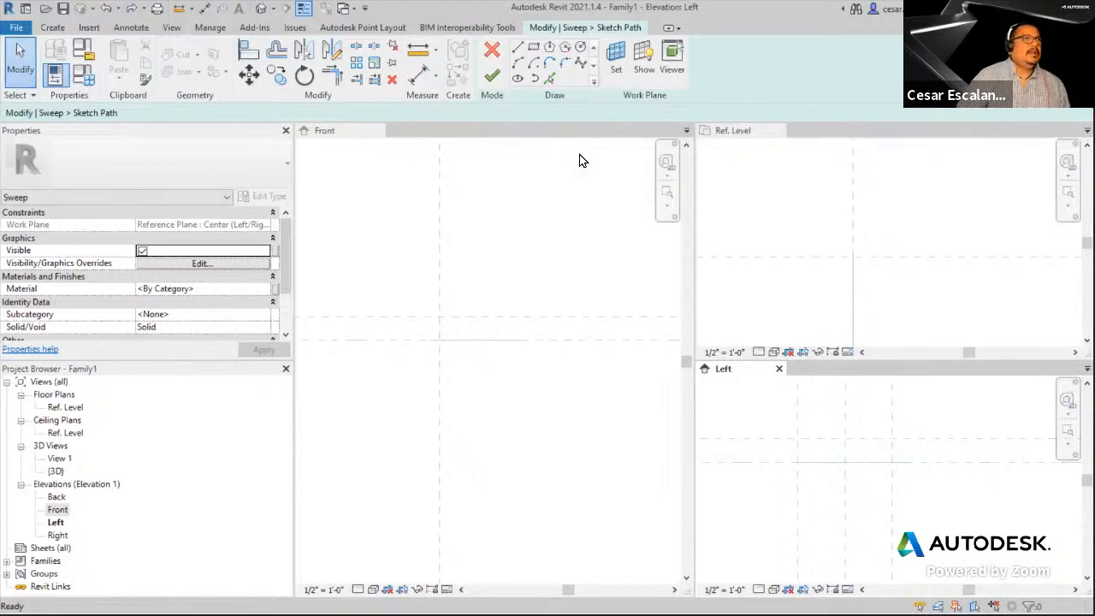
click(498, 60)
click(584, 323)
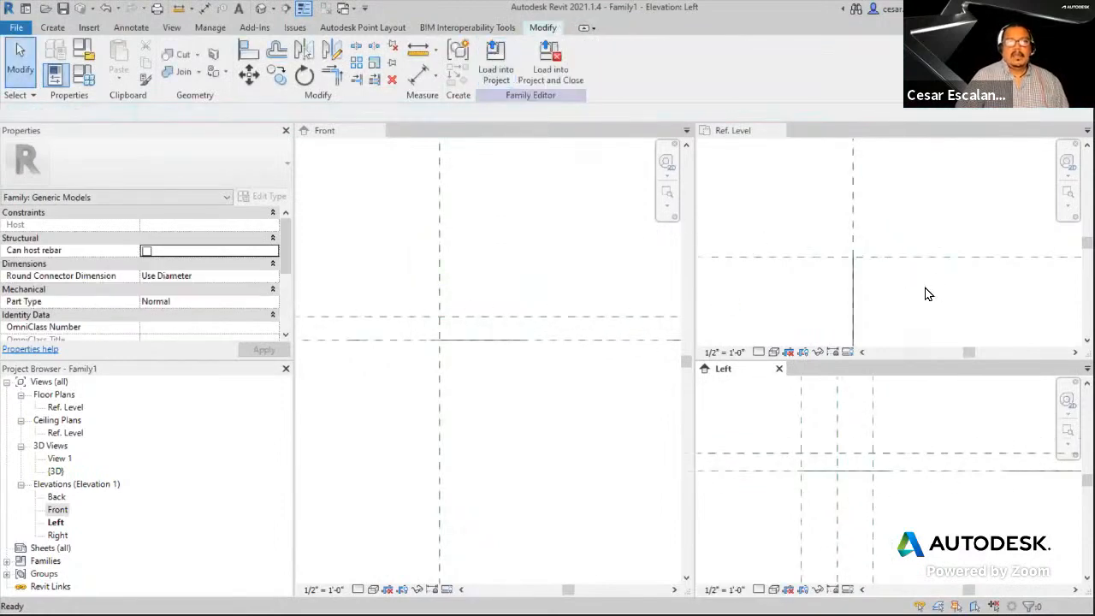
- Start a new sweep from the Left elevation and open its path for sketching
scroll(928, 293, down, 2)
click(913, 218)
scroll(912, 251, down, 1)
middle_drag(911, 297, 884, 224)
scroll(894, 285, up, 1)
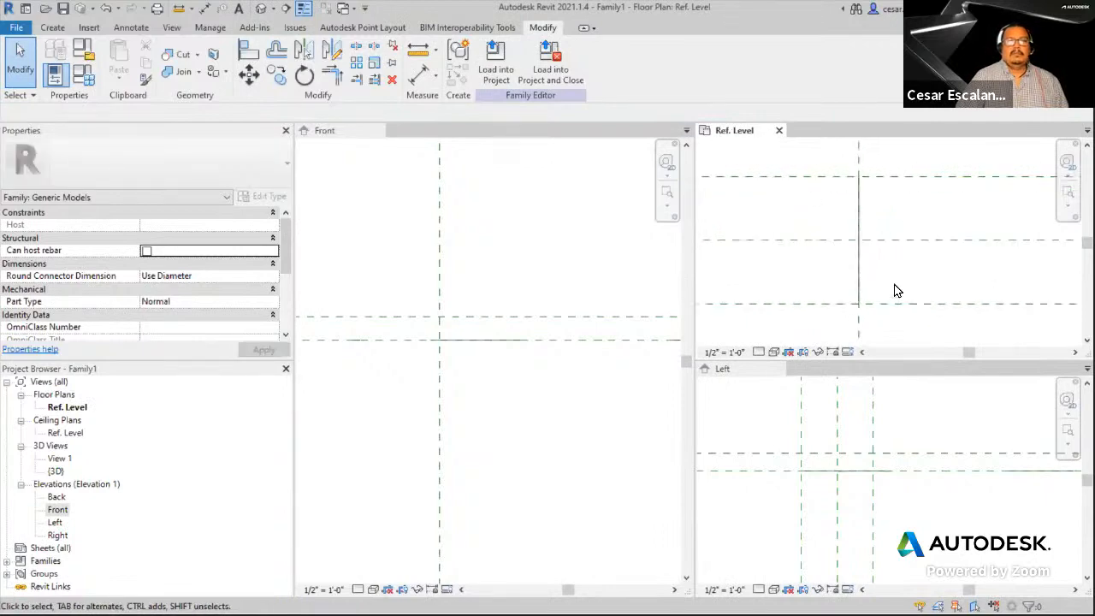
middle_drag(908, 288, 901, 295)
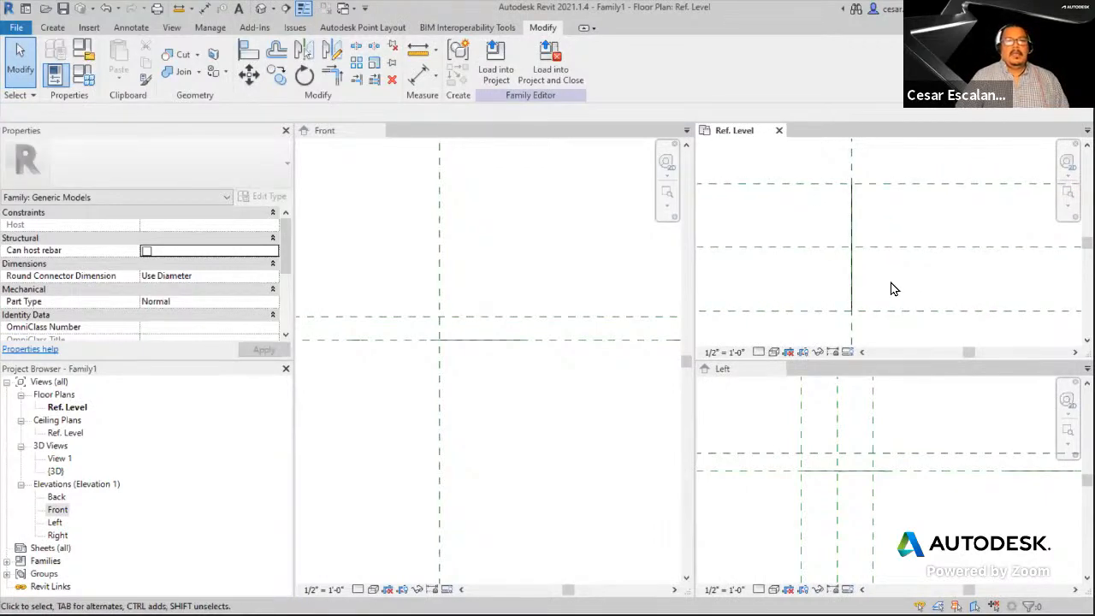
click(763, 400)
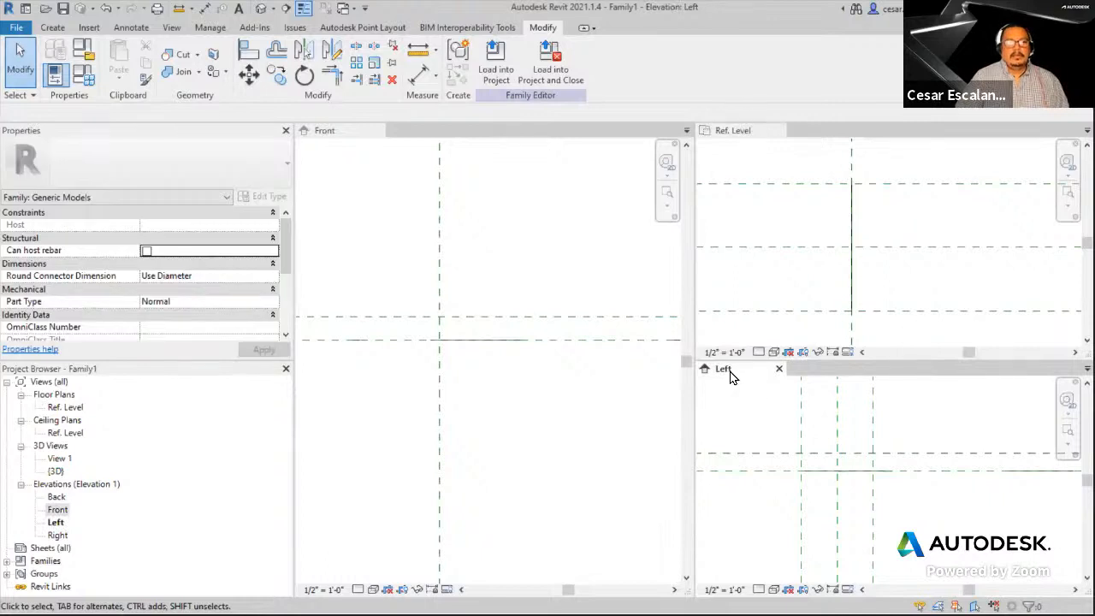
scroll(795, 450, up, 1)
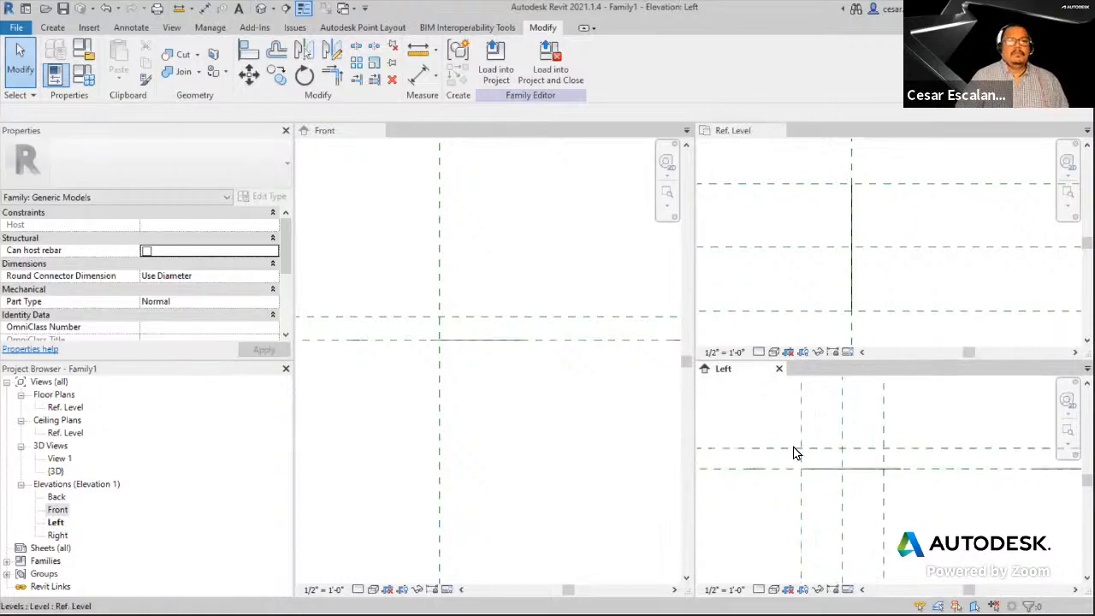
click(53, 27)
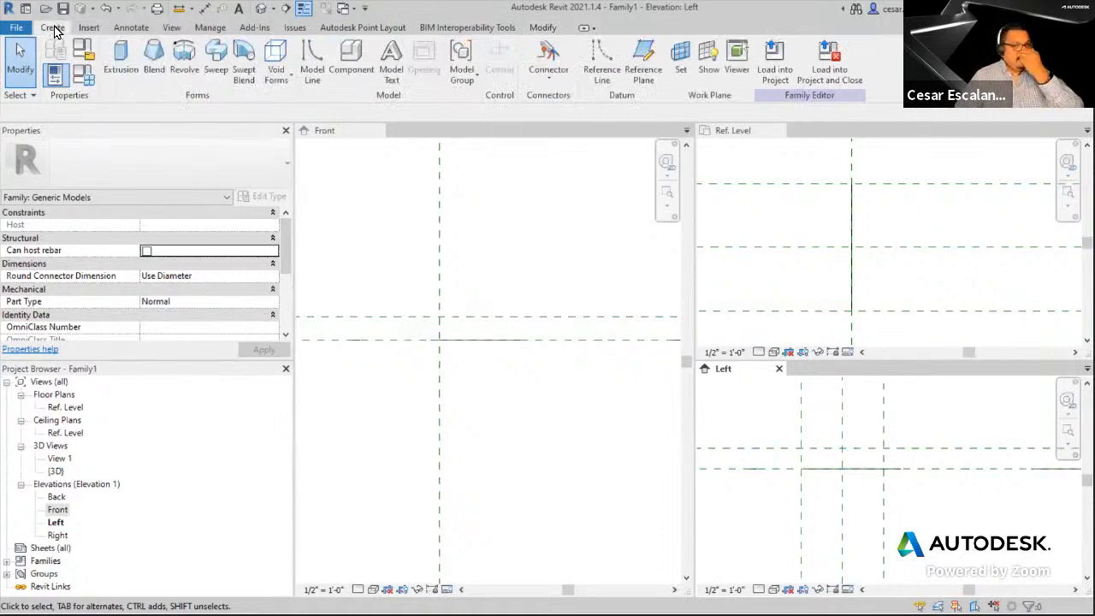
click(216, 68)
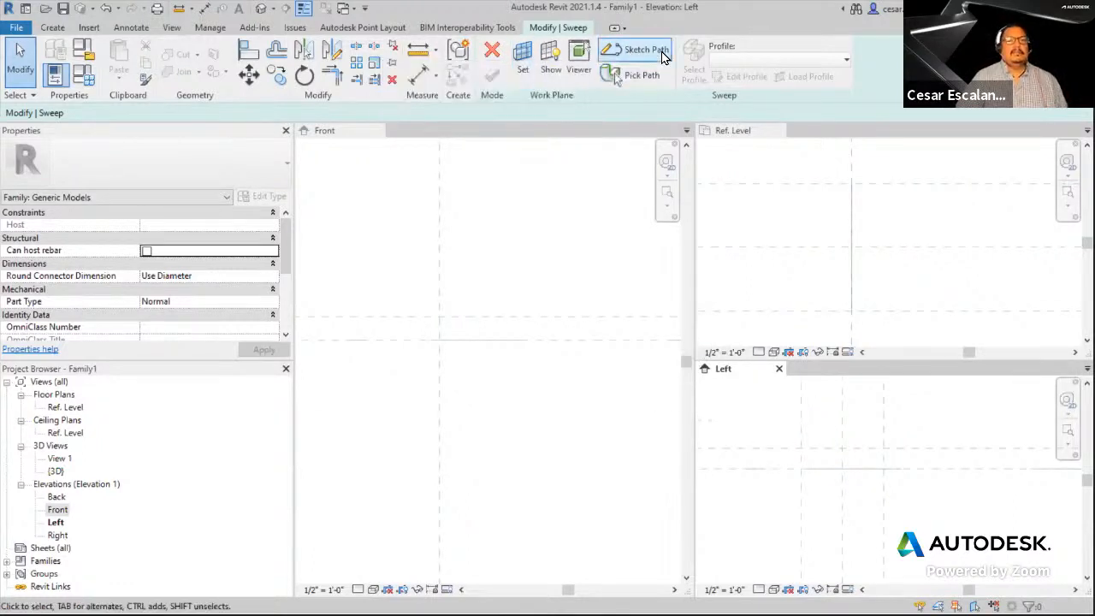
click(648, 53)
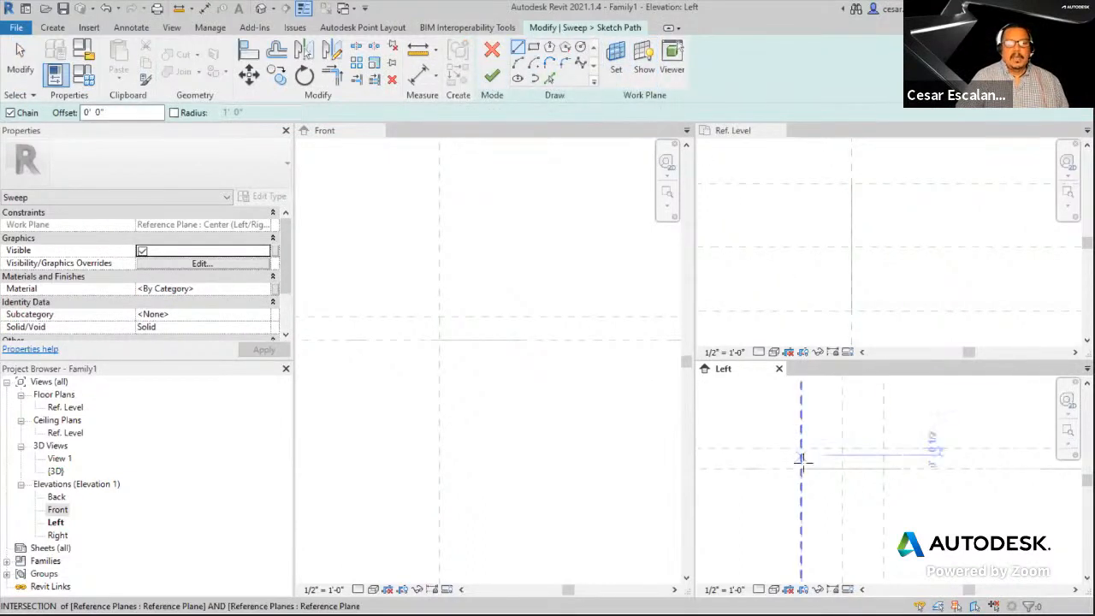
click(884, 468)
key(Escape)
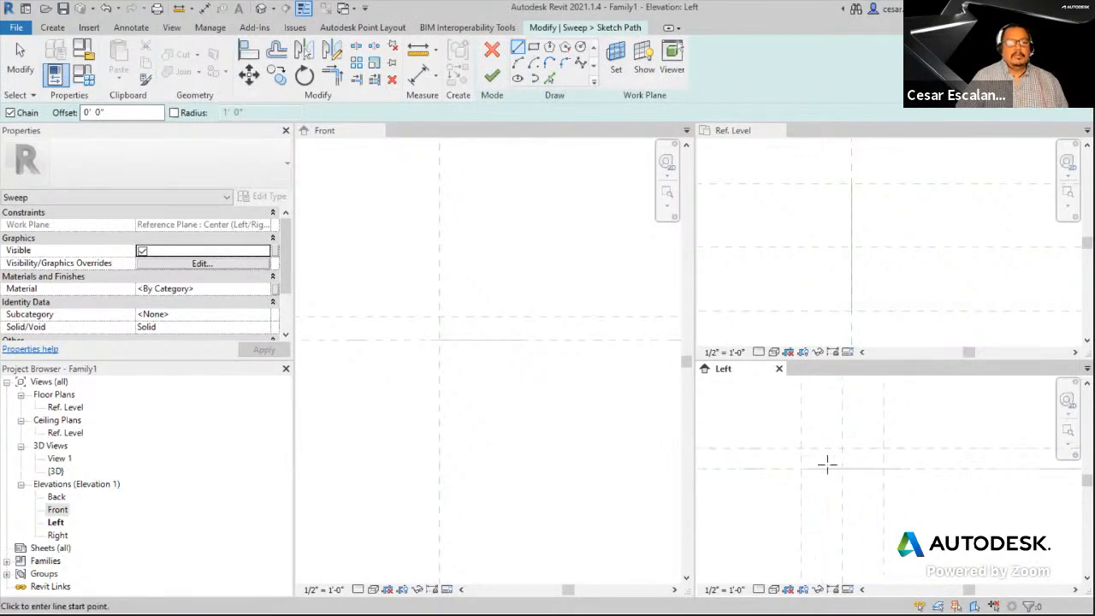
key(Escape)
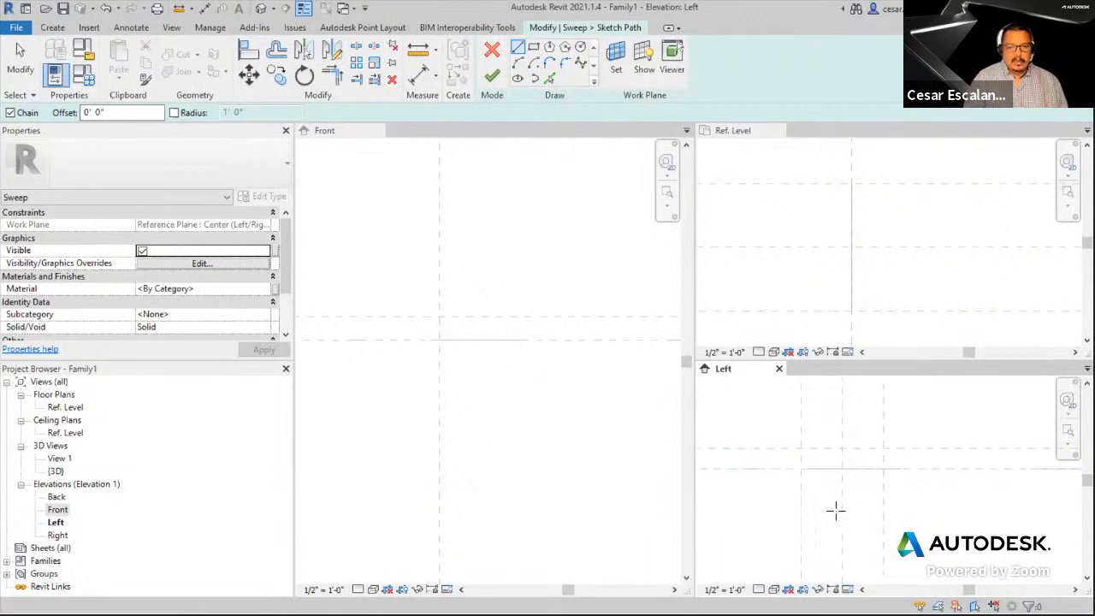
- Sketch the sweep path in the Left elevation along the reference planes, 1 1/2" up, 6" across and back down, and finish the path
click(802, 469)
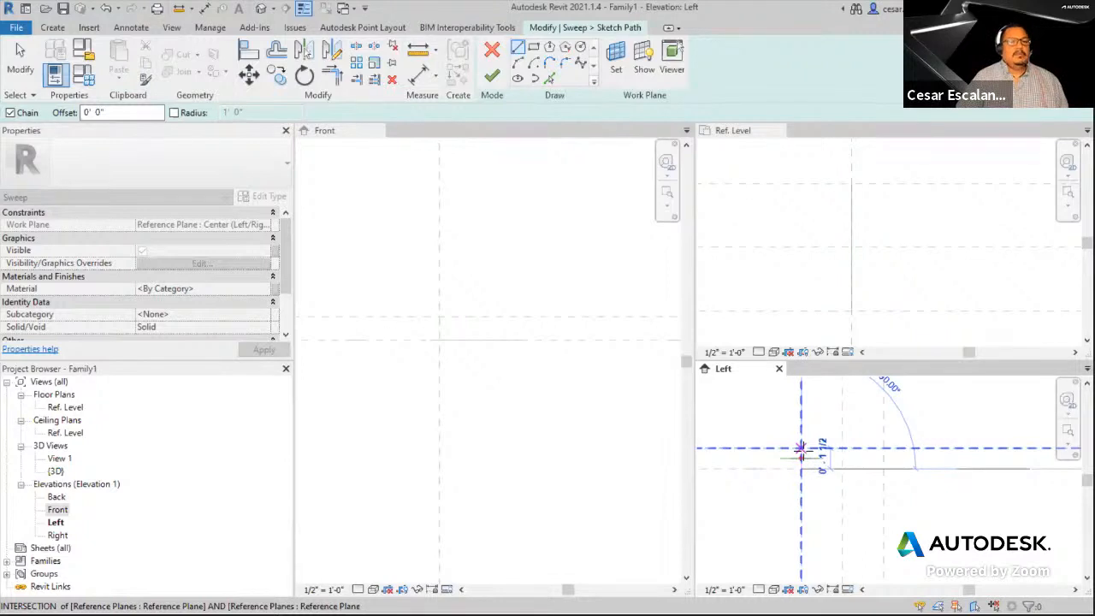
click(801, 449)
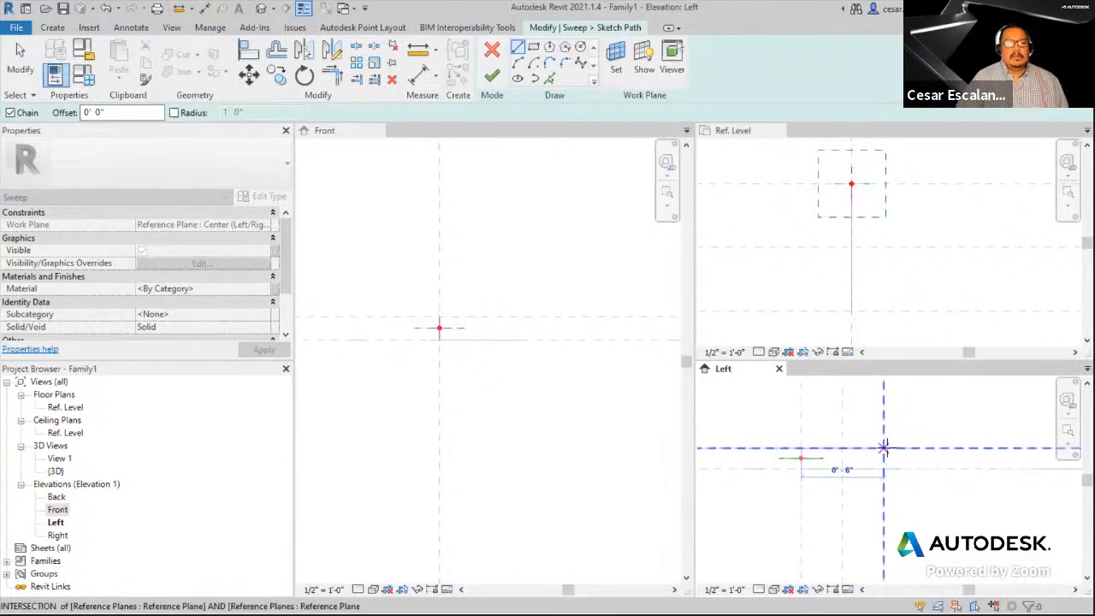
click(885, 449)
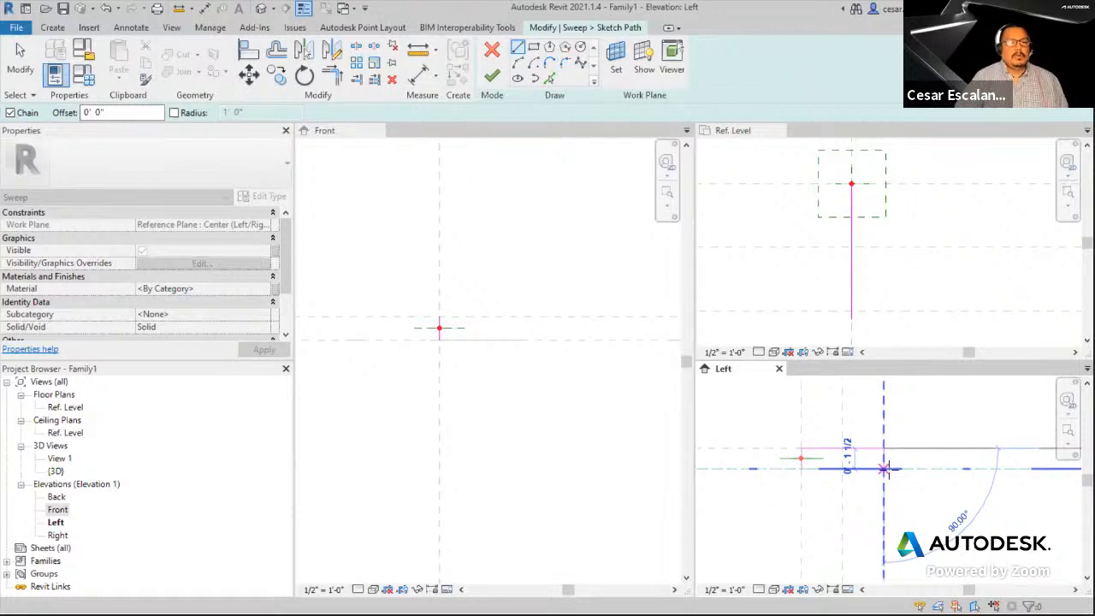
click(884, 469)
key(Escape)
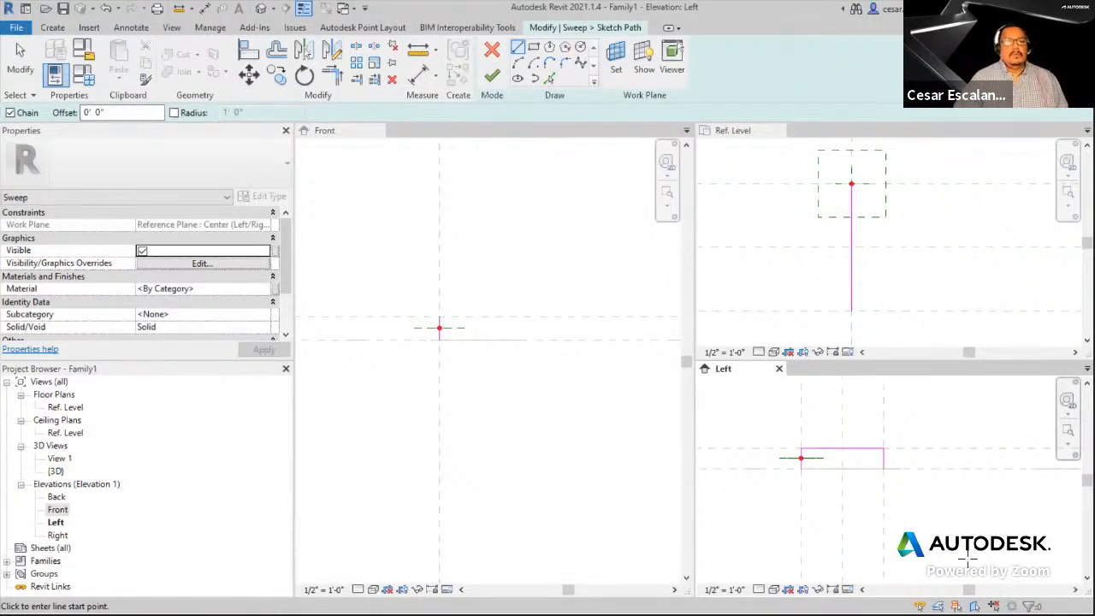
click(494, 79)
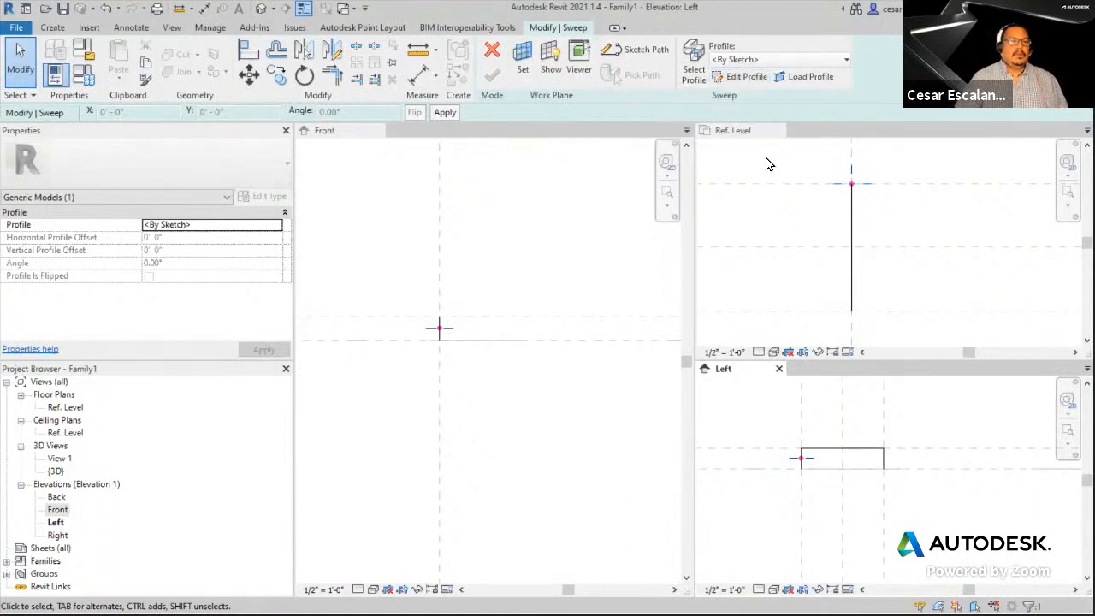
- Edit the sweep profile in the Ref. Level floor plan as a 1/4" radius circle centred on the path's start, and finish the profile
click(734, 84)
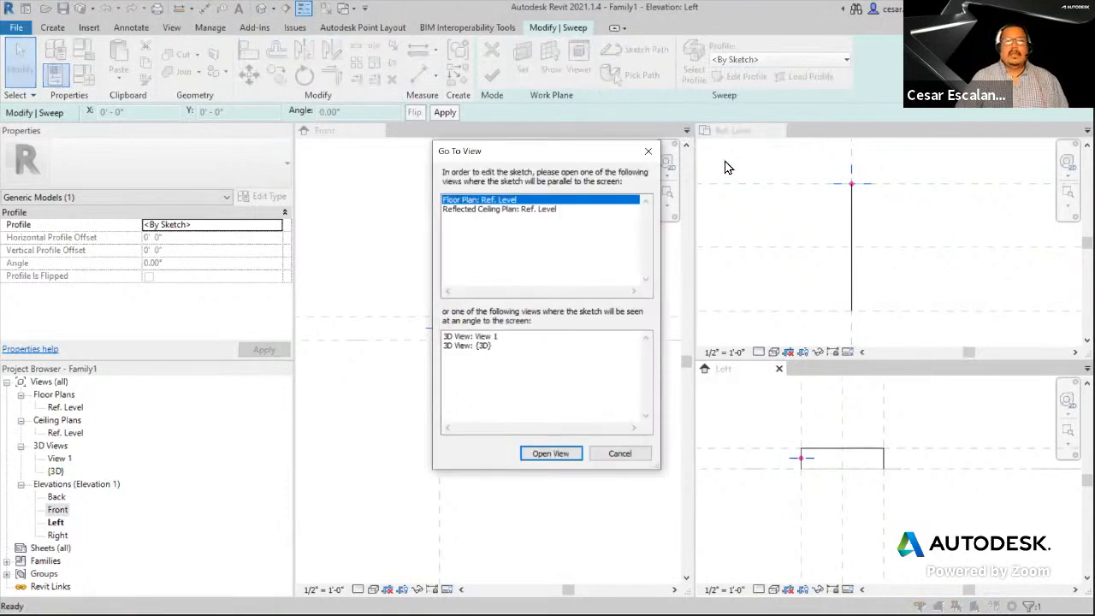
click(619, 453)
click(937, 237)
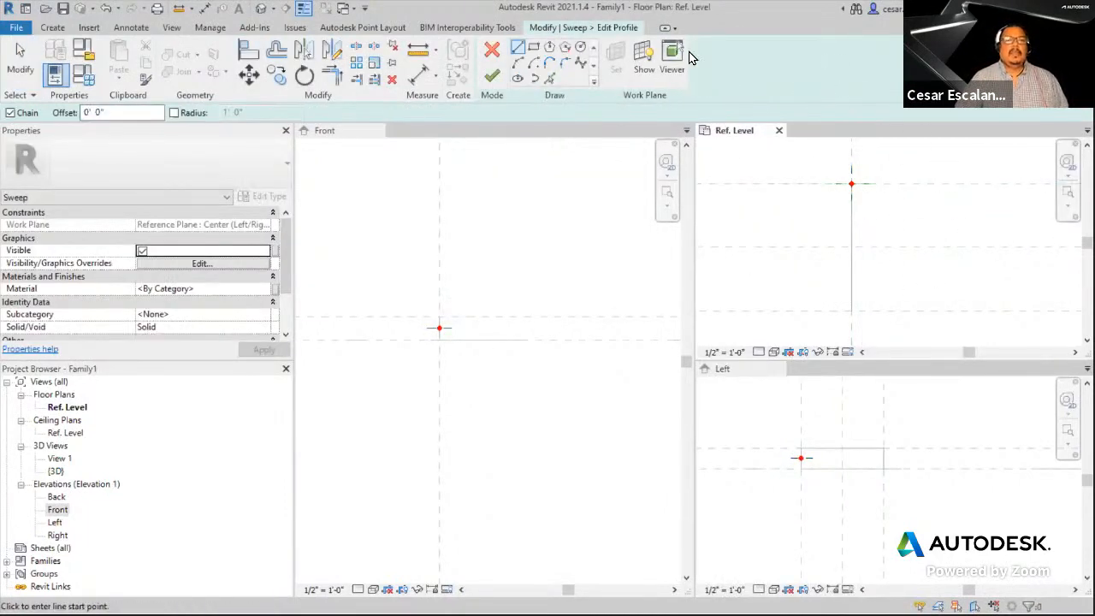
click(582, 51)
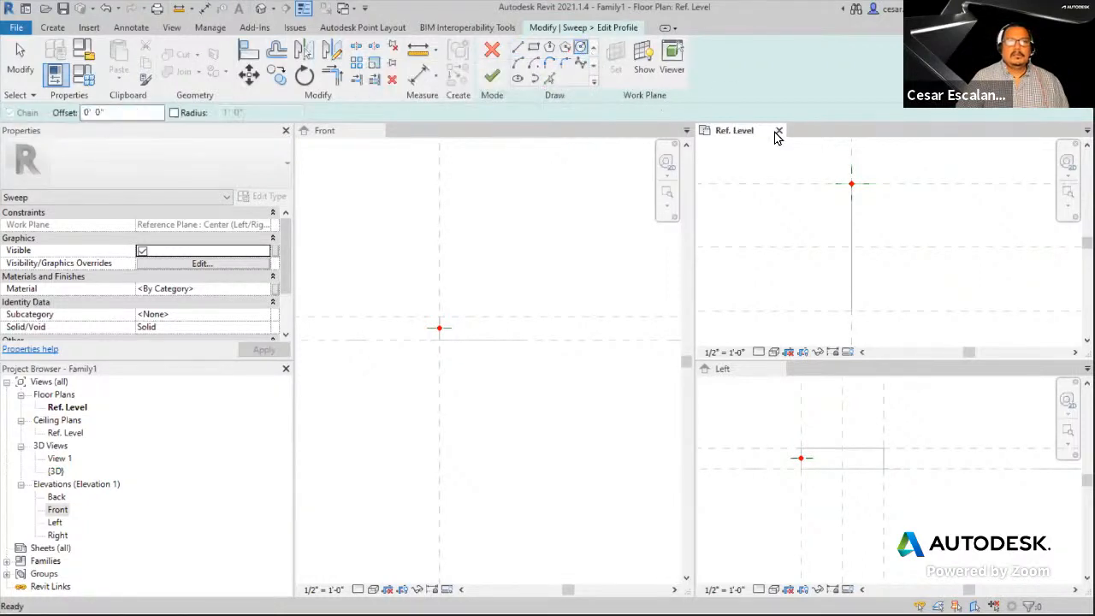
click(852, 184)
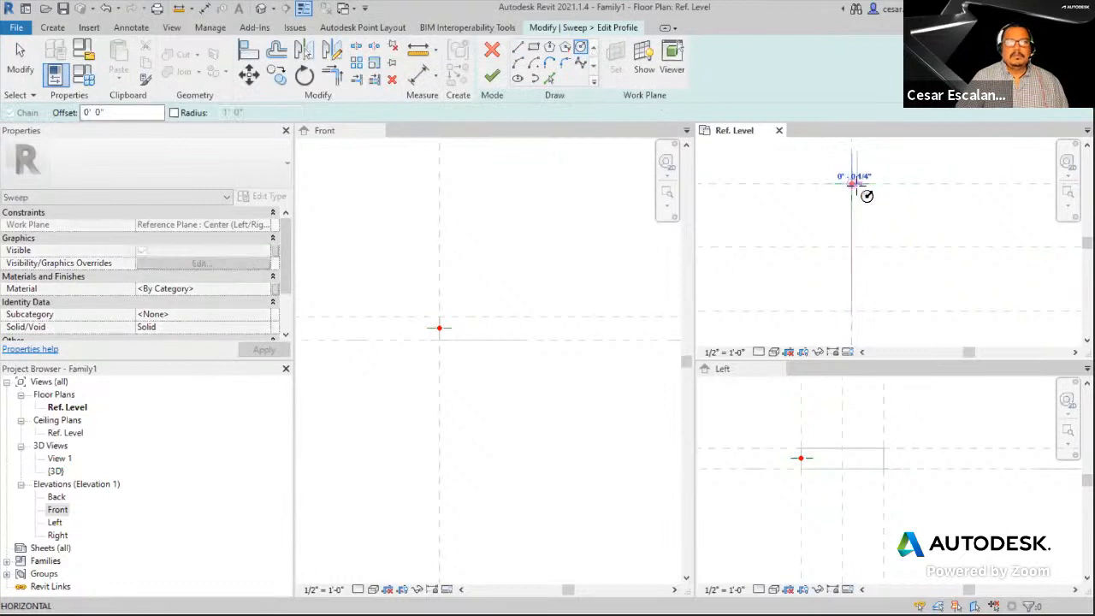
scroll(857, 185, up, 3)
scroll(873, 196, up, 2)
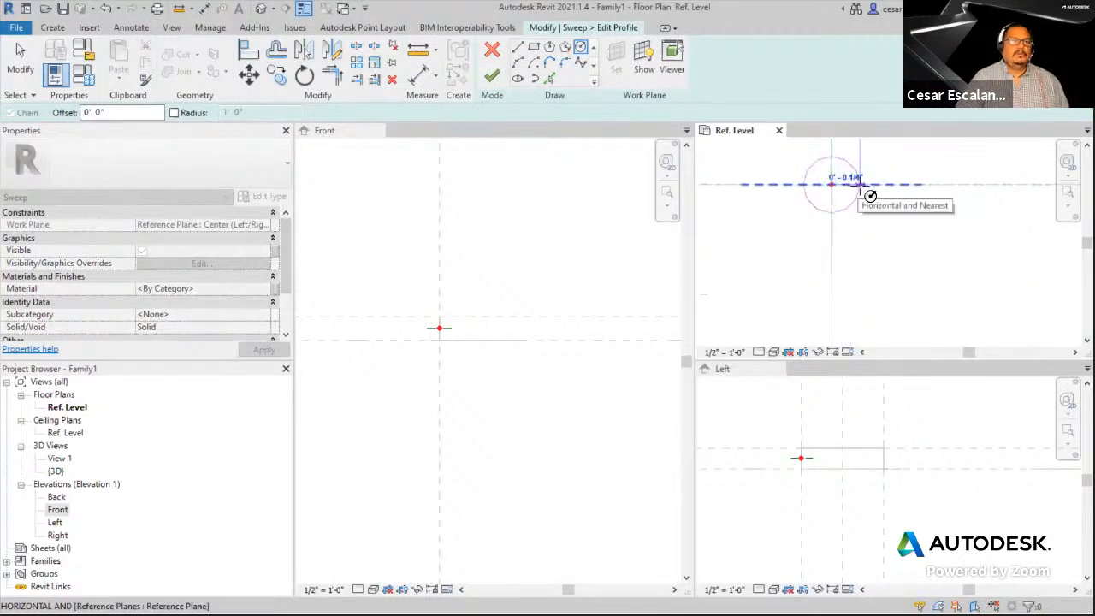
click(869, 196)
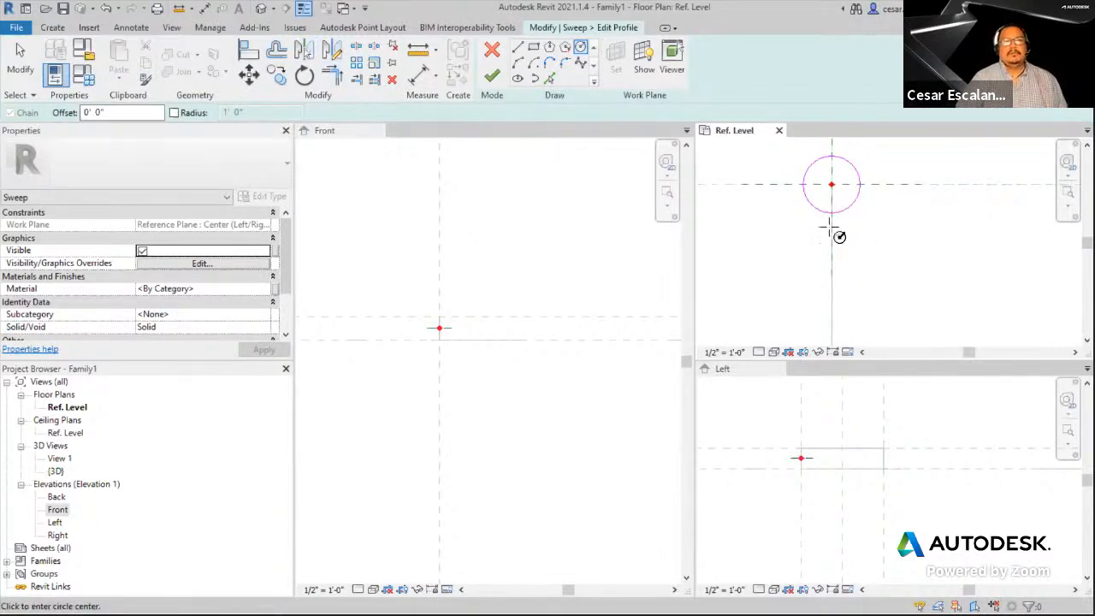
click(492, 81)
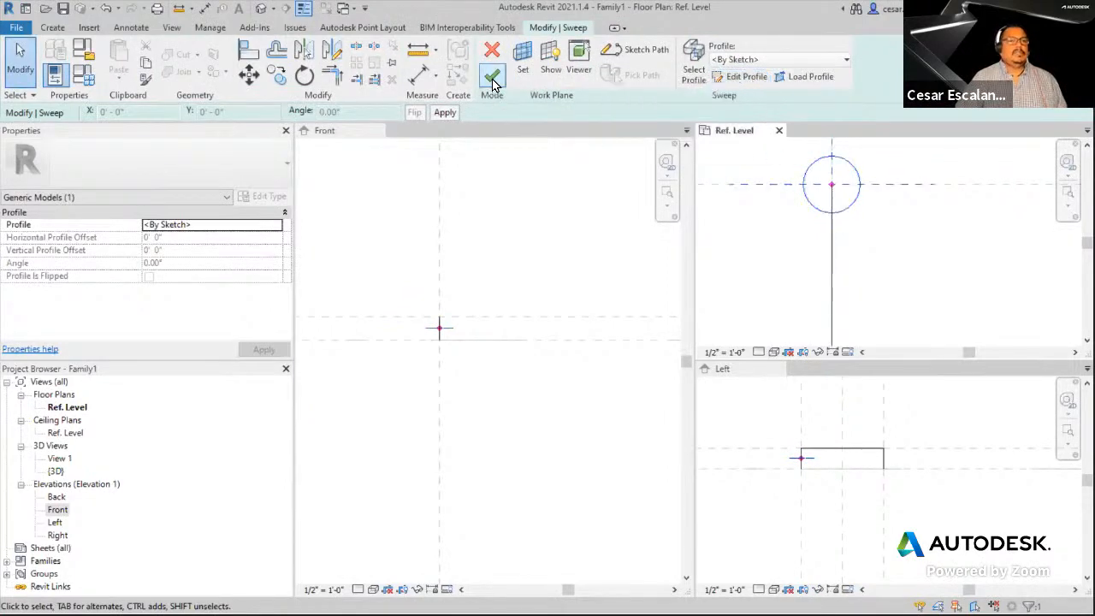
- Finish the sweep to generate the solid handle from the circular profile and path
scroll(917, 321, down, 3)
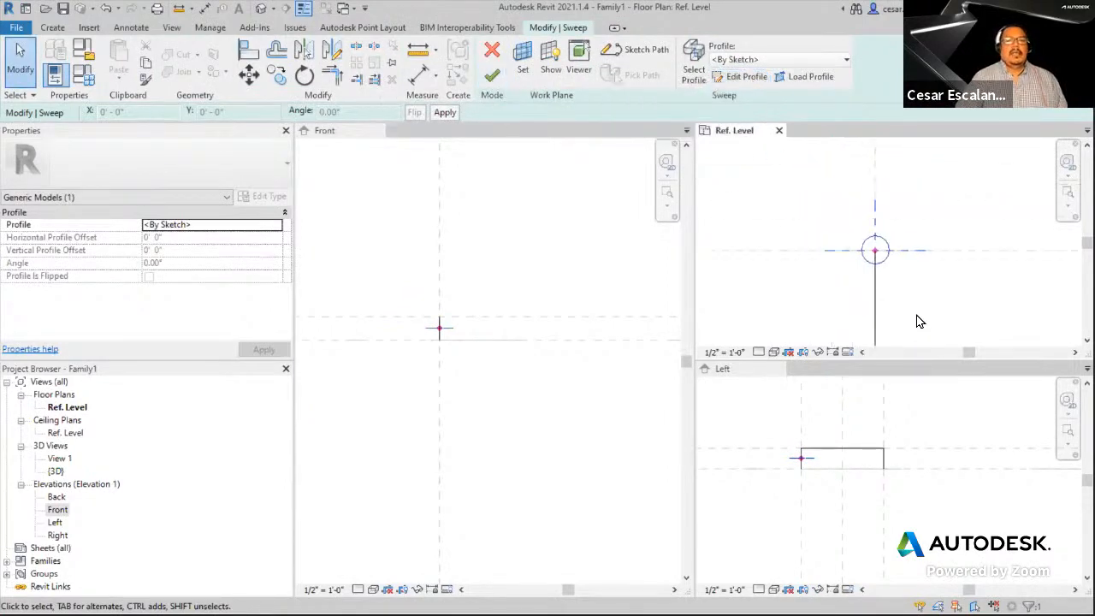
middle_drag(917, 321, 919, 240)
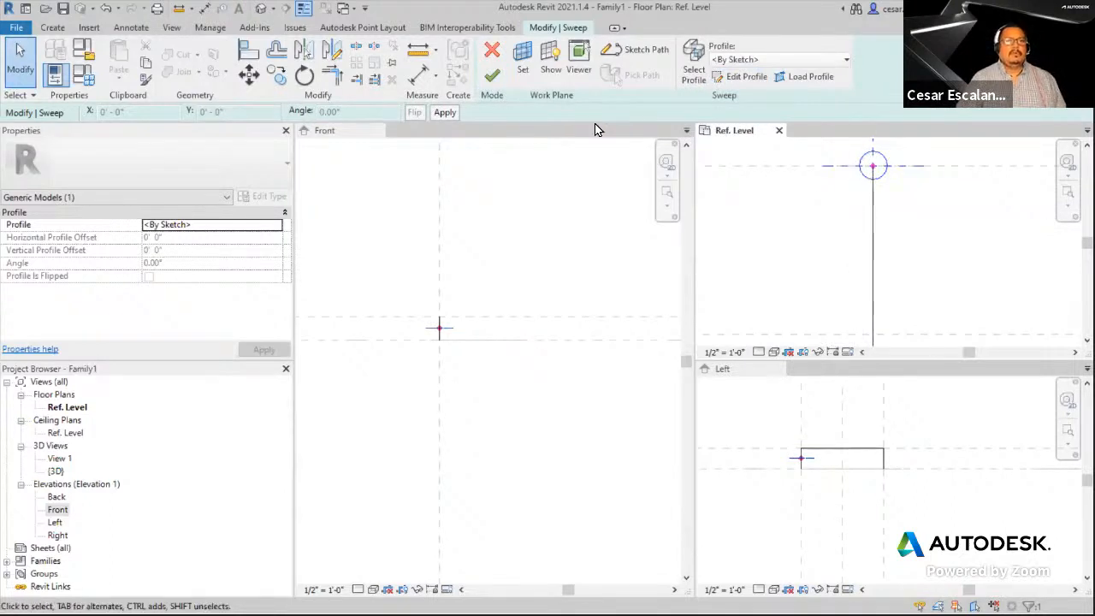
click(490, 79)
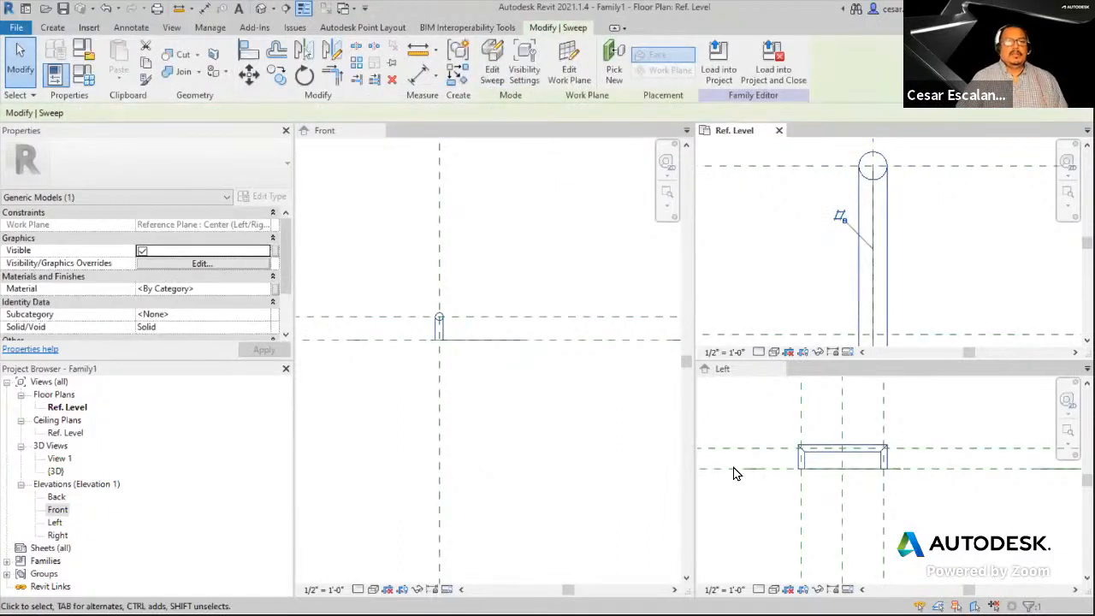
- Open the default 3D view, switch its visual style to shaded, and inspect the handle
click(887, 497)
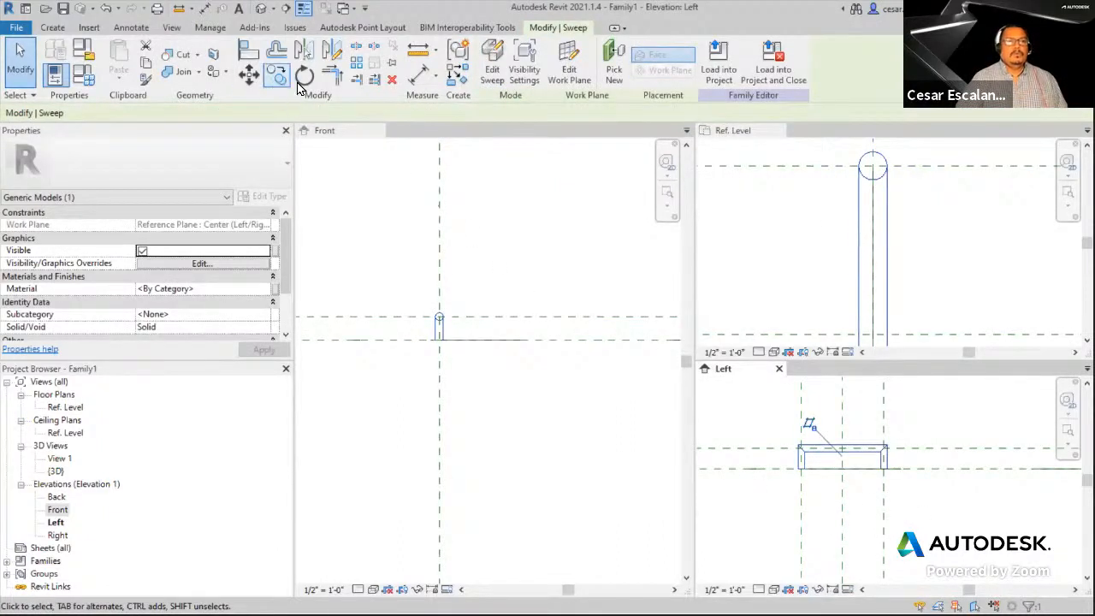
click(260, 8)
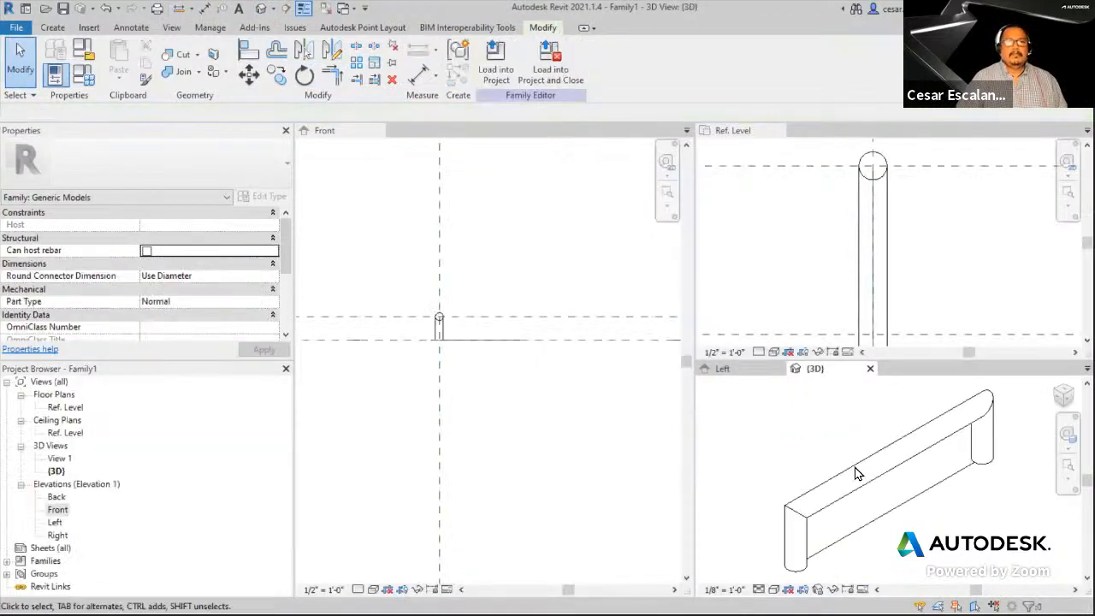
click(774, 590)
click(798, 545)
scroll(922, 541, down, 2)
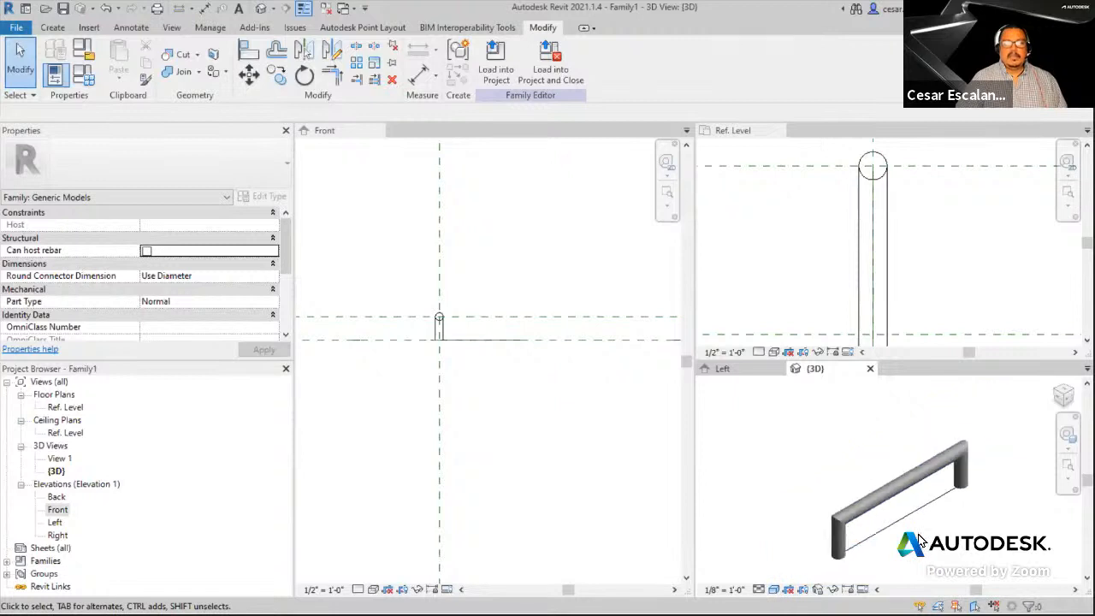
mouse_move(944, 527)
shift+middle_down()
mouse_move(821, 514)
mouse_move(758, 457)
mouse_move(907, 575)
mouse_move(969, 549)
mouse_move(941, 513)
mouse_move(957, 531)
mouse_move(947, 522)
shift+middle_up()
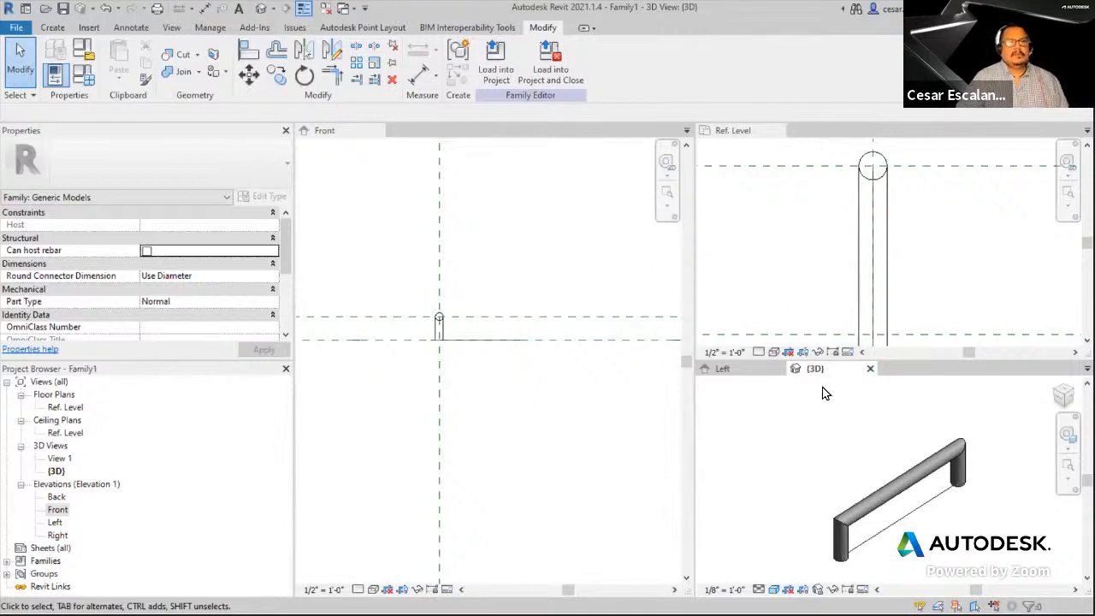
- Close the 3D view and return to the Left elevation
click(870, 369)
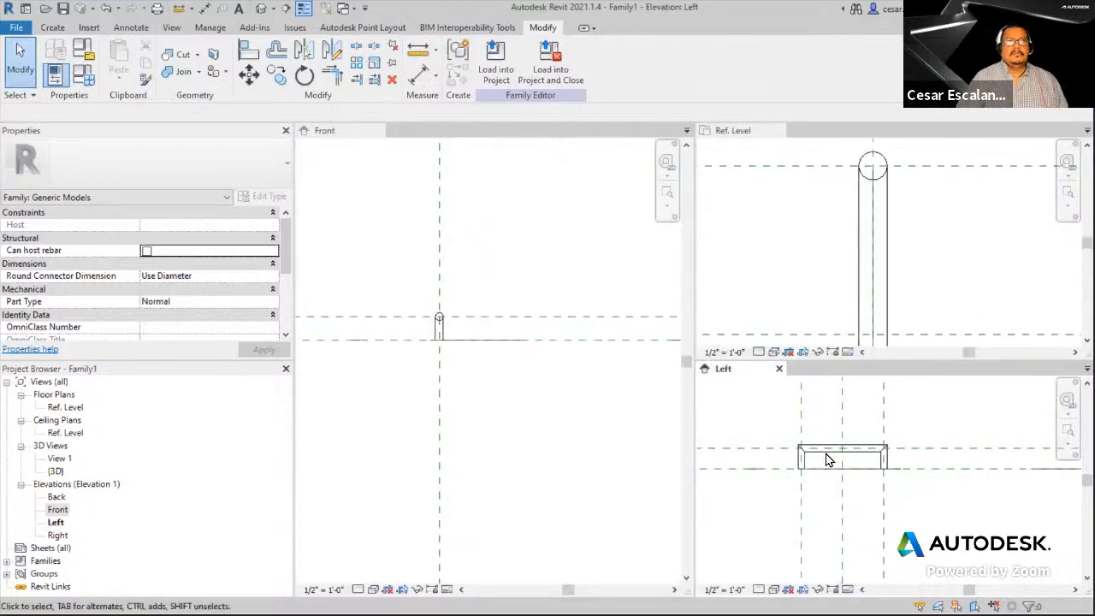
scroll(933, 492, down, 1)
middle_drag(936, 505, 966, 516)
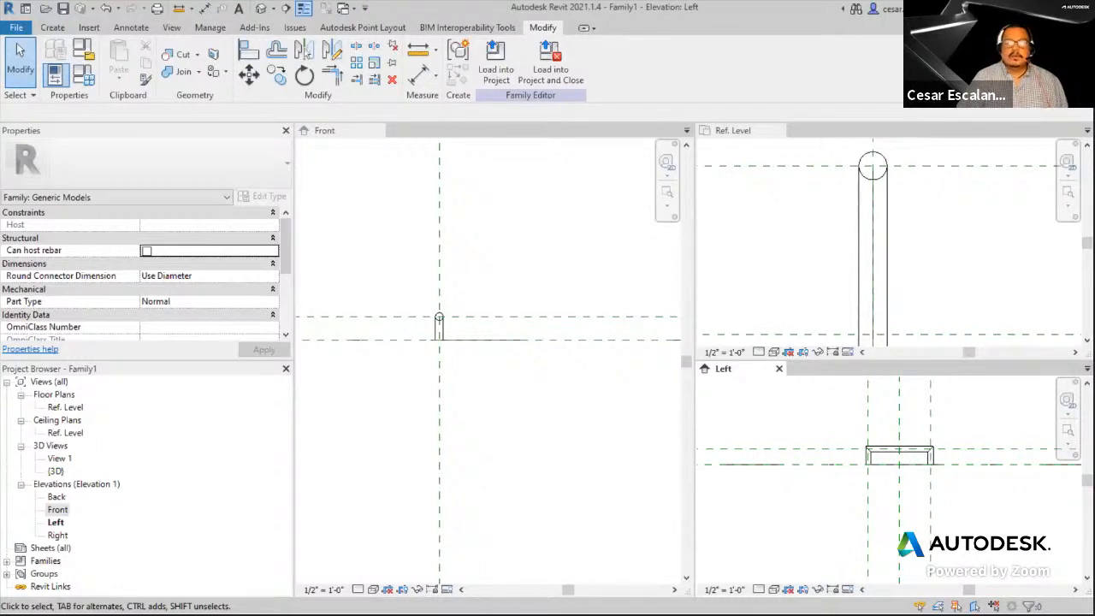
- Switch to the PowerPoint slides, highlight the heading "Create Additional Parameters", and return to the Front elevation in Revit
key(alt+Tab)
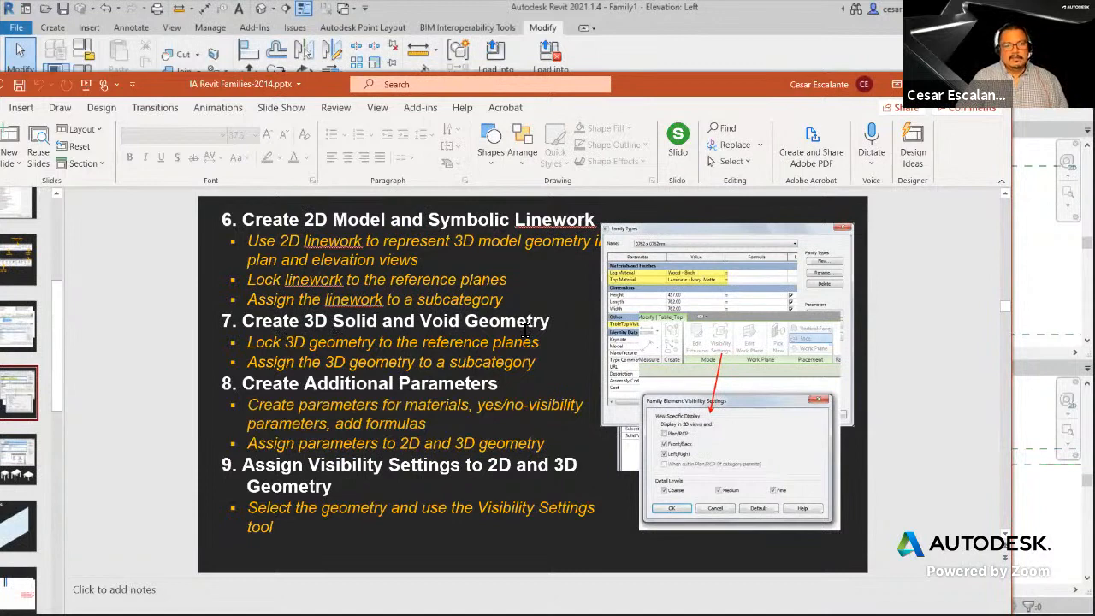
drag(248, 386, 499, 387)
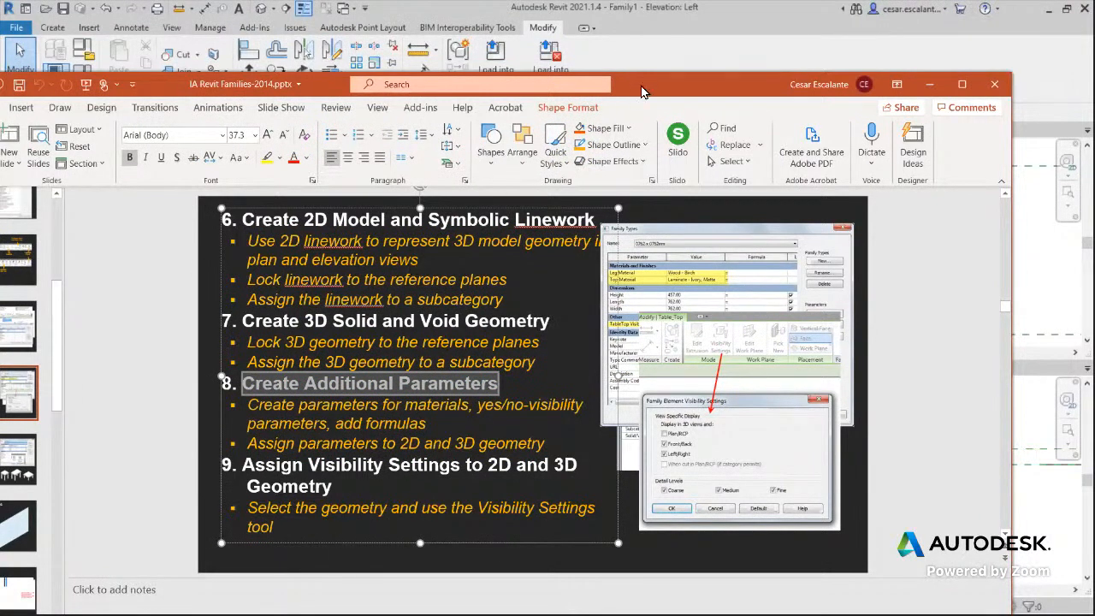
drag(645, 92, 0, 92)
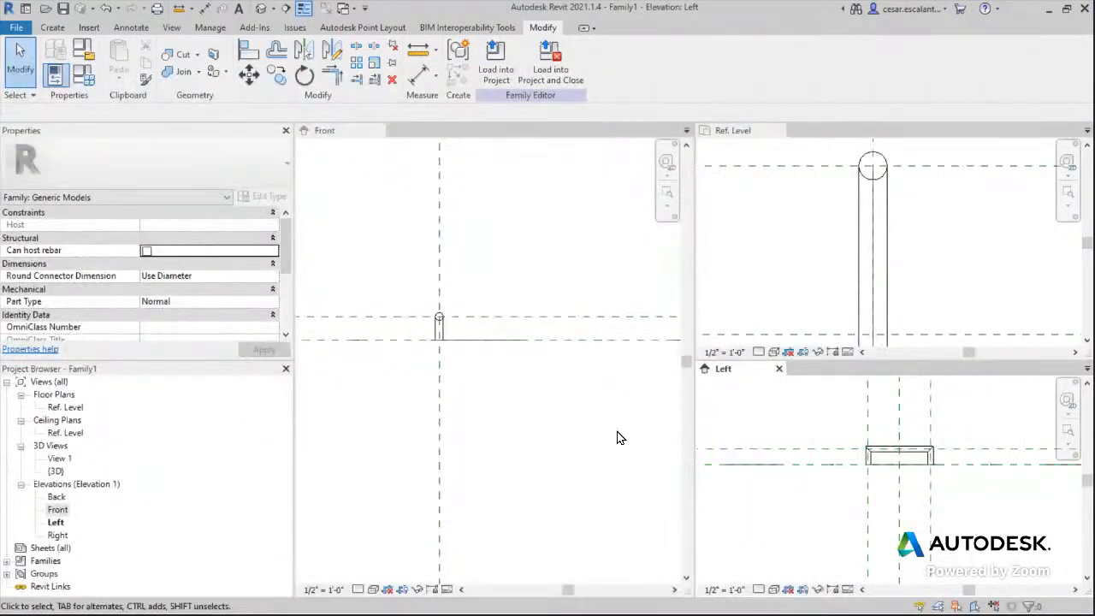
click(560, 441)
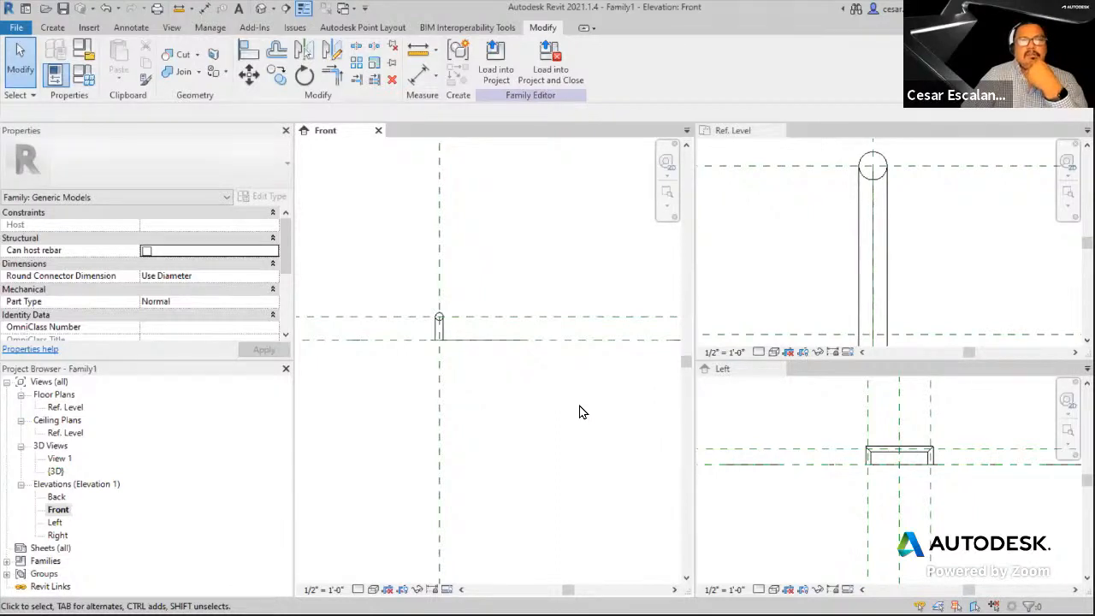
- Open the handle sweep's path sketch for editing from the Left elevation
click(921, 491)
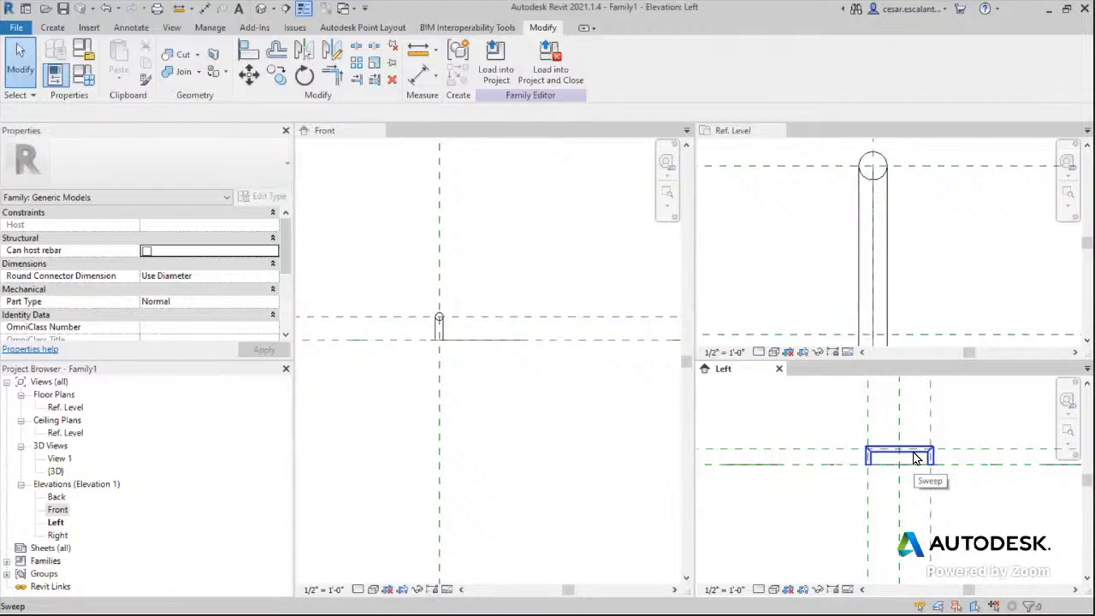
click(915, 458)
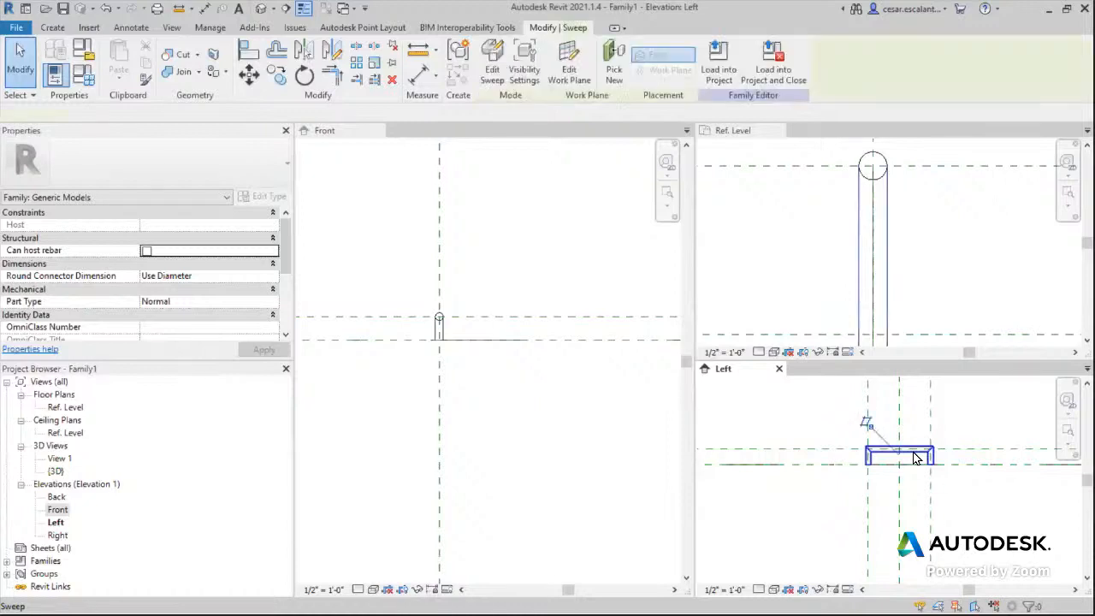
click(492, 75)
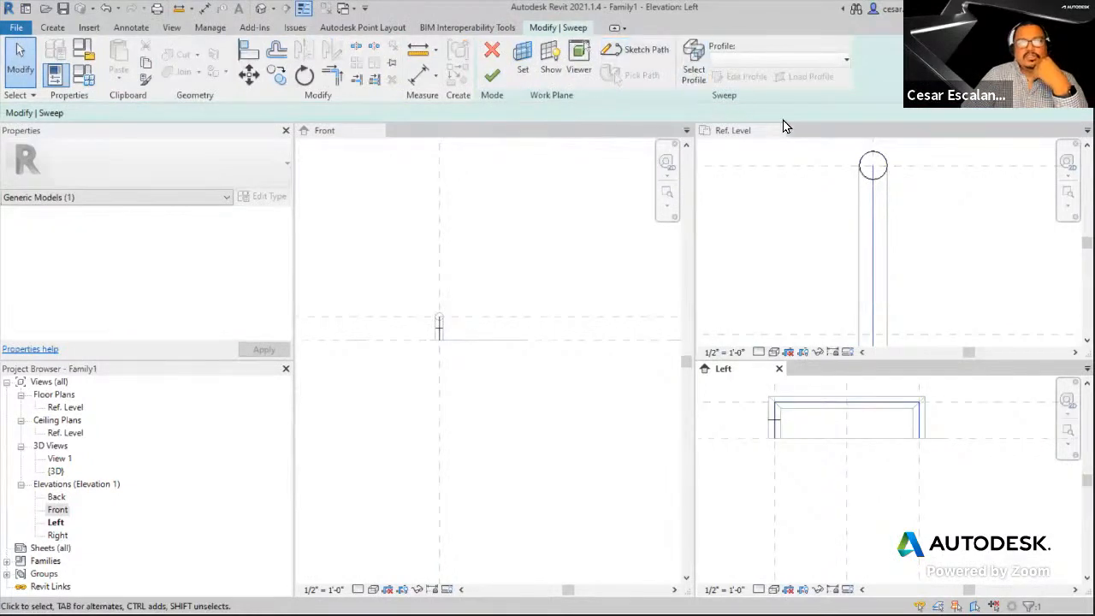
click(634, 51)
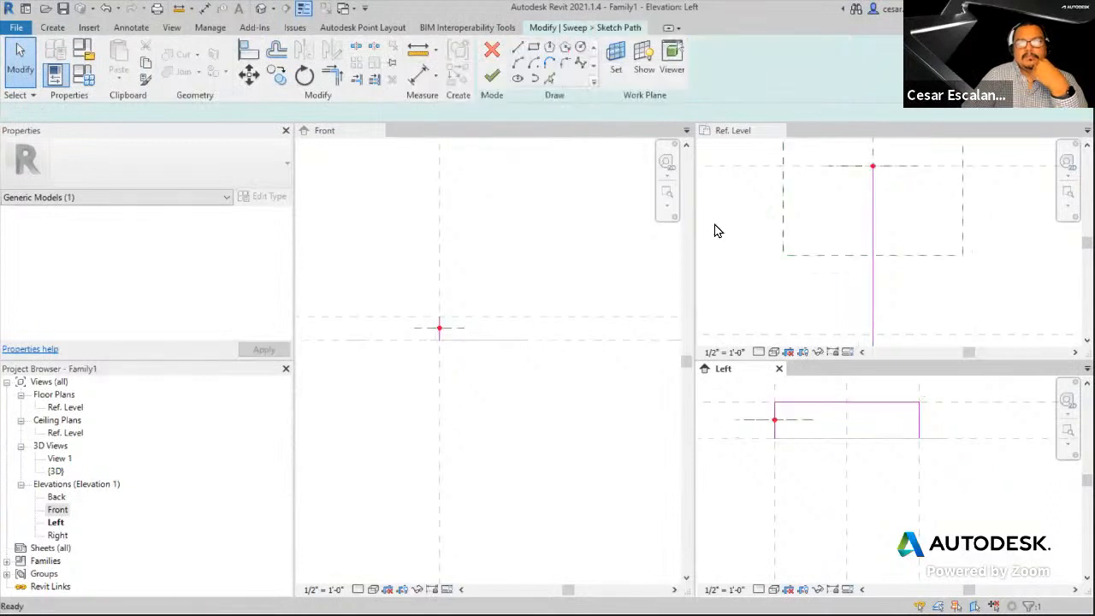
- Draw a duplicate line over the path's right vertical segment, from the upper corner downward, and leave the Line tool
middle_drag(861, 504, 888, 548)
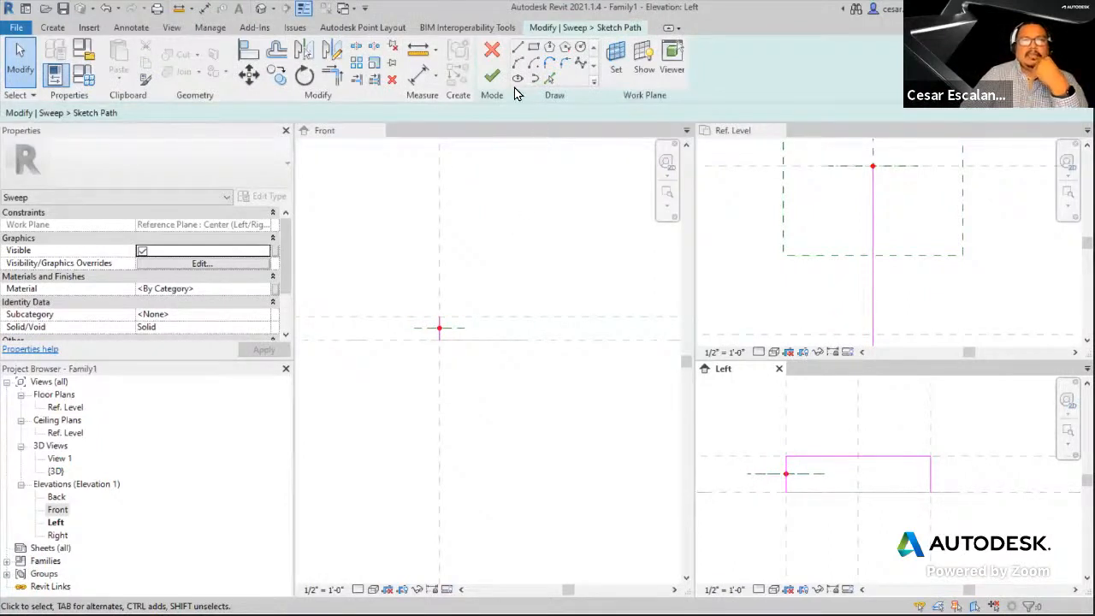
click(518, 48)
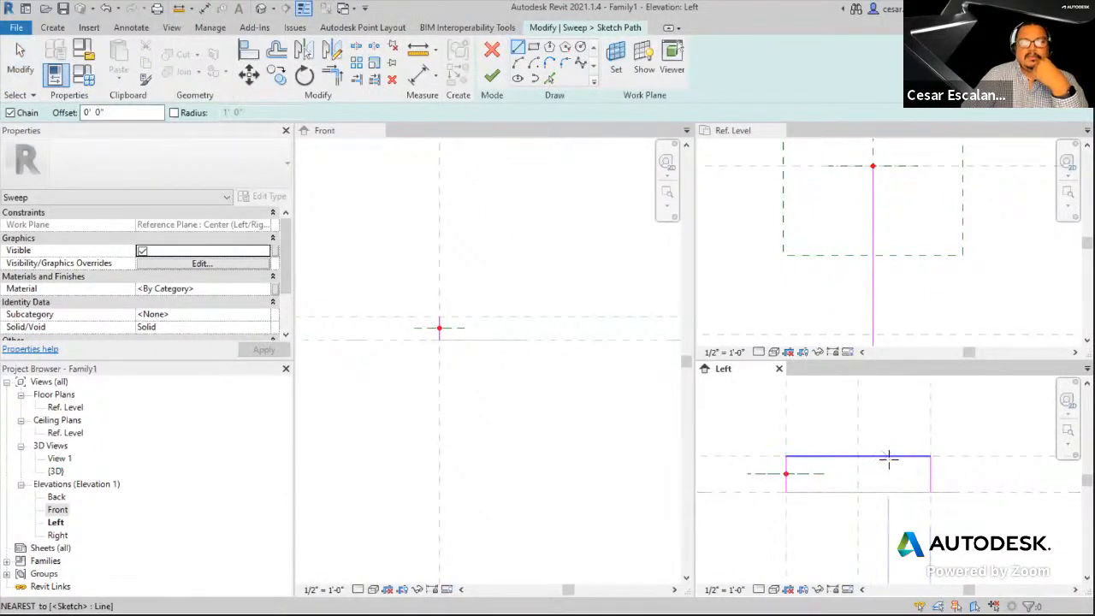
click(931, 456)
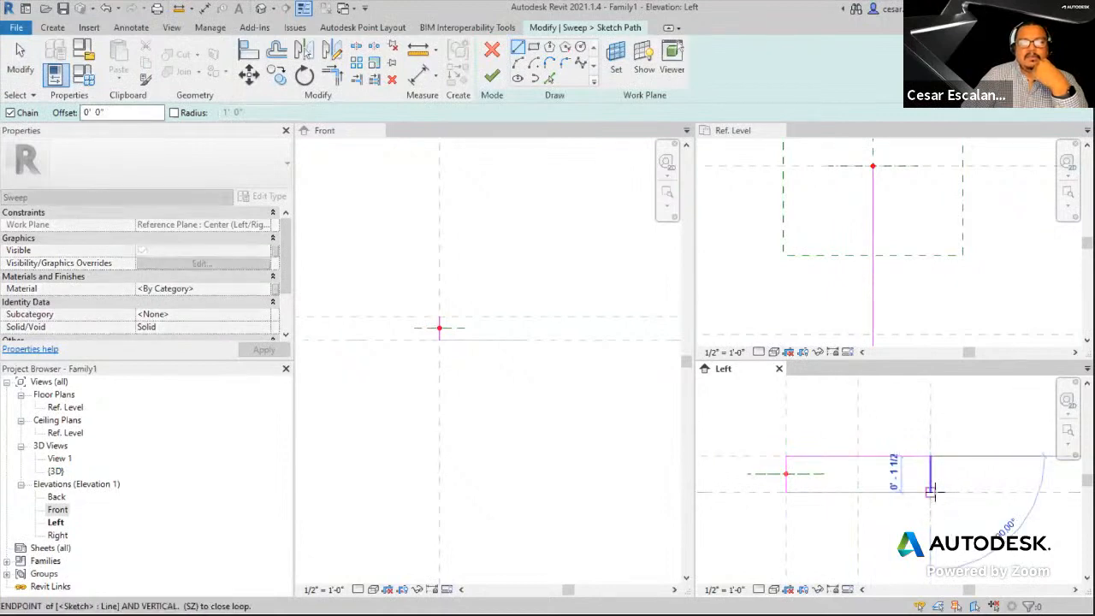
click(931, 484)
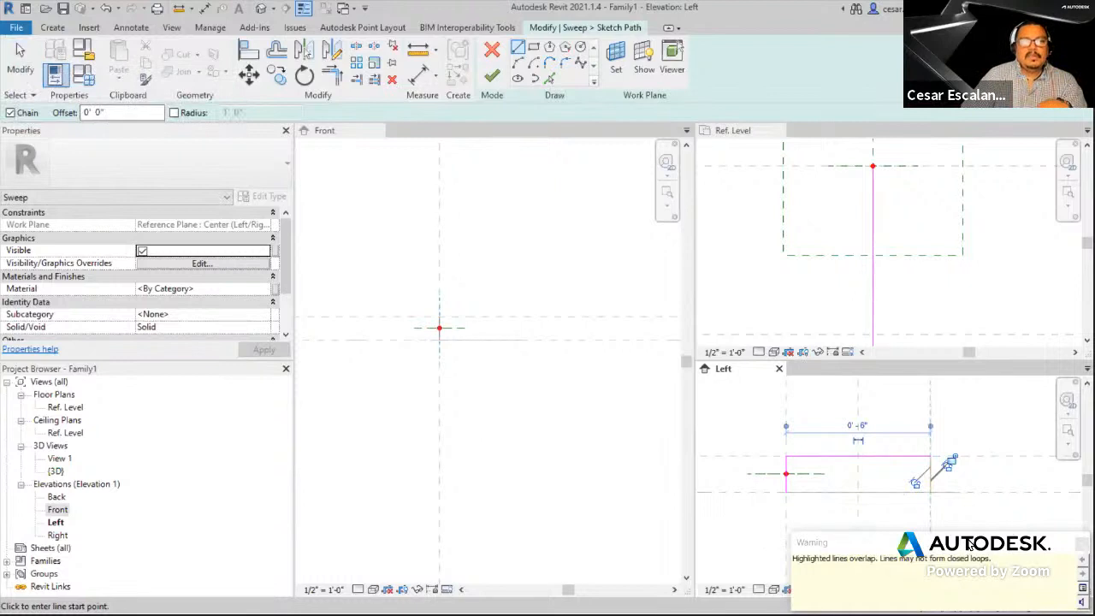
key(Escape)
key(Escape)
click(932, 481)
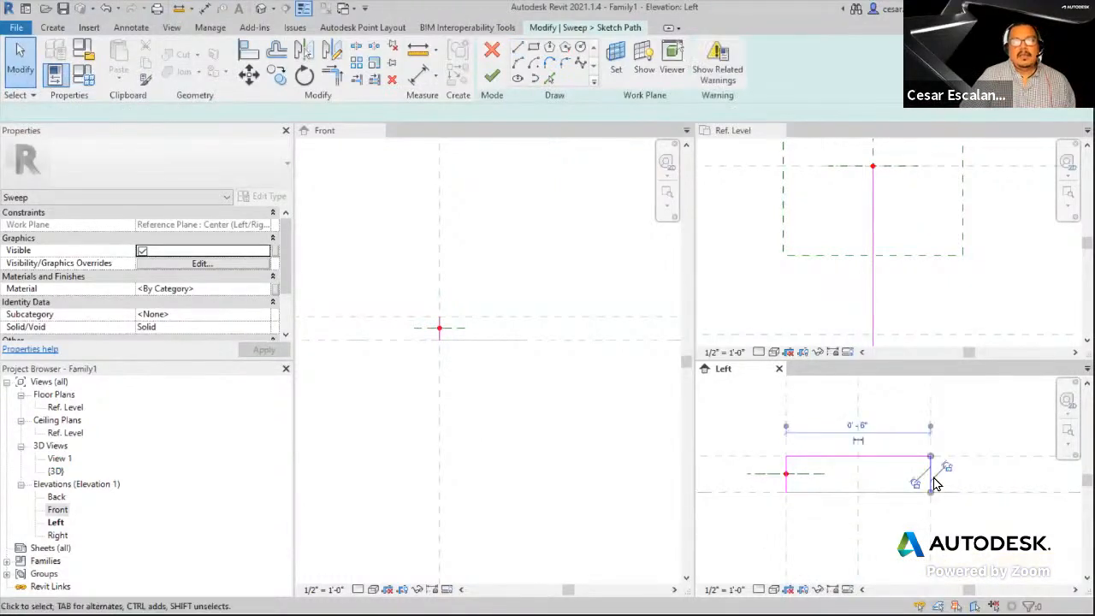
click(955, 524)
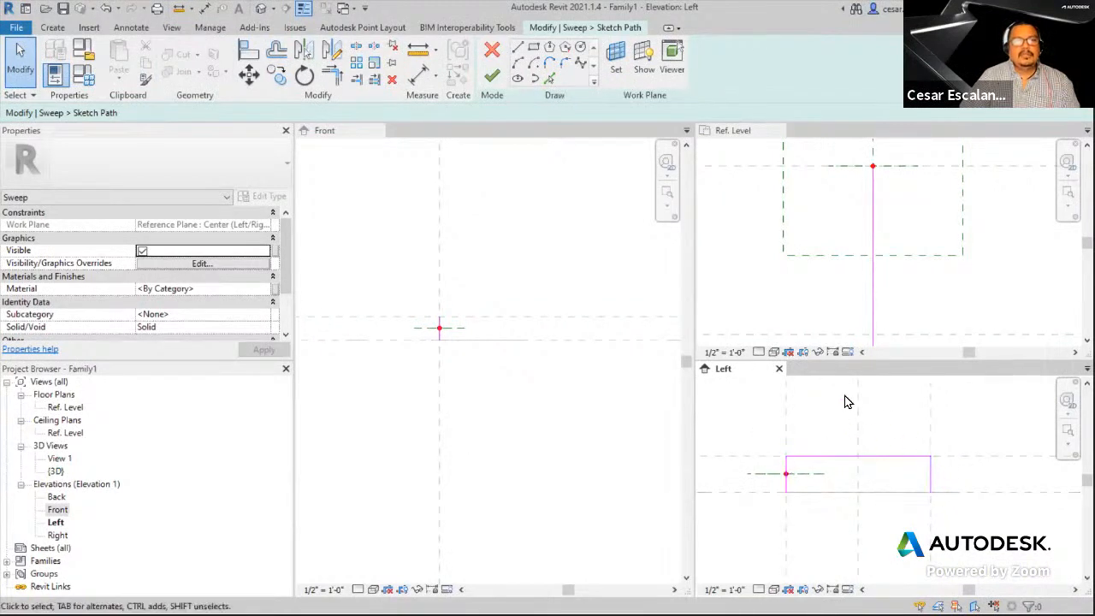
- Select all of the path sketch lines in the Left elevation and check the selection count for duplicates
mouse_move(772, 421)
mouse_down()
mouse_move(890, 483)
mouse_move(957, 538)
mouse_up()
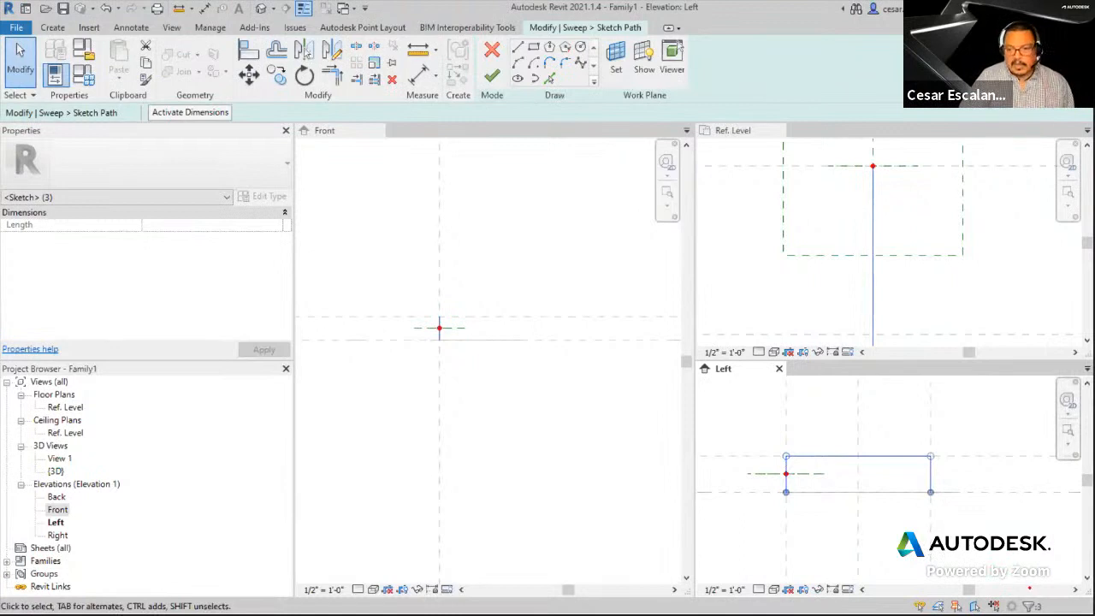
mouse_move(1029, 588)
mouse_down()
mouse_move(1010, 612)
mouse_move(1044, 588)
mouse_up()
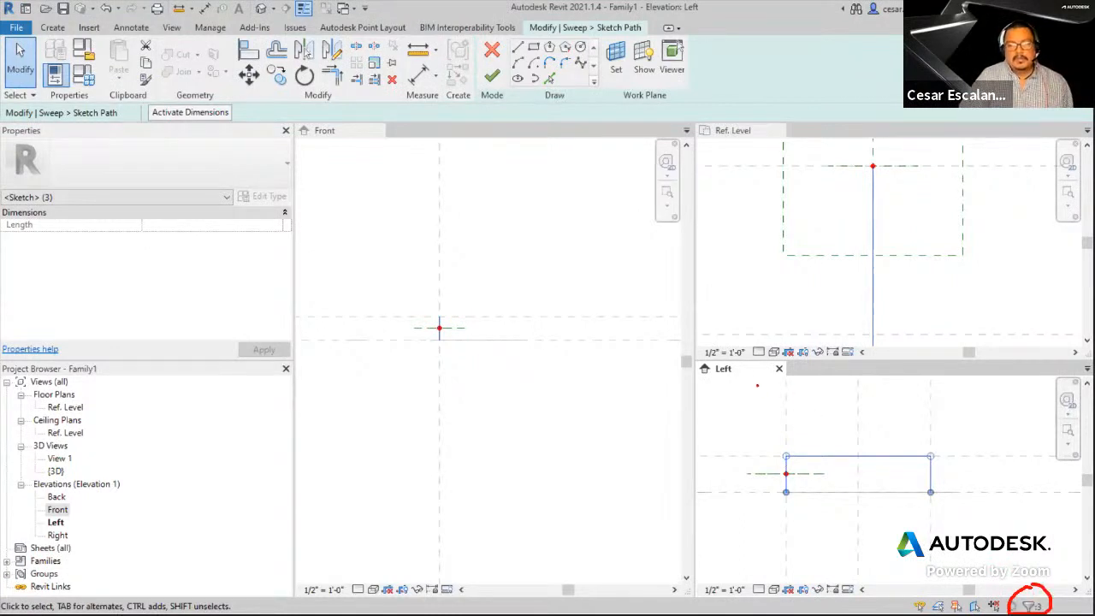
mouse_move(746, 363)
mouse_down()
mouse_move(697, 373)
mouse_move(748, 360)
mouse_up()
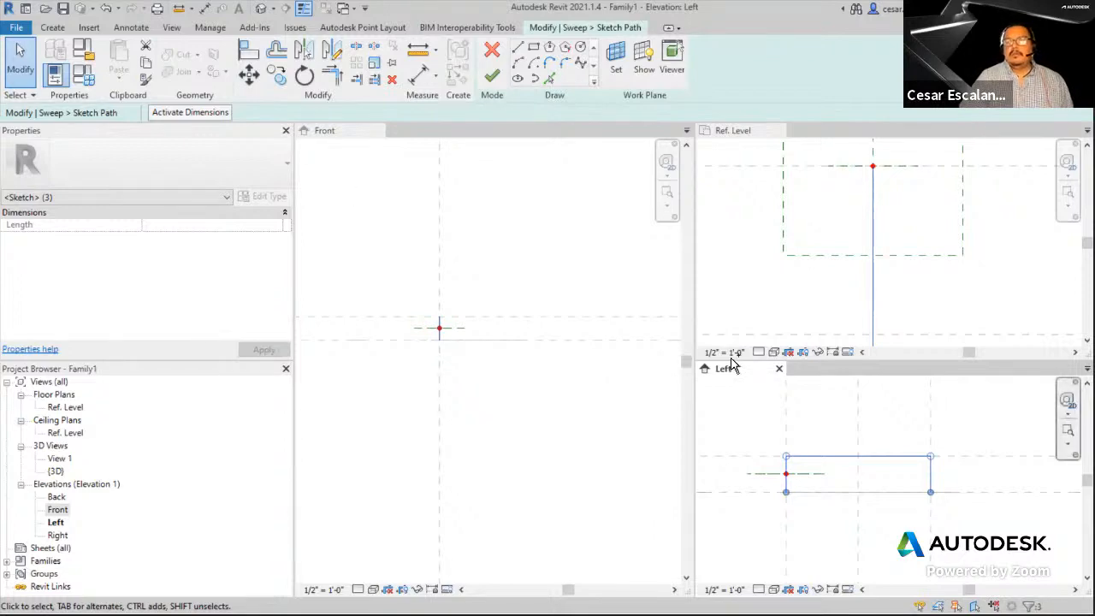
- Browse in File Explorer to the Cabinet folder under Google Drive (G:), My Drive, RAC Fall 2021, Families, and return to the Front elevation in Revit
key(super+e)
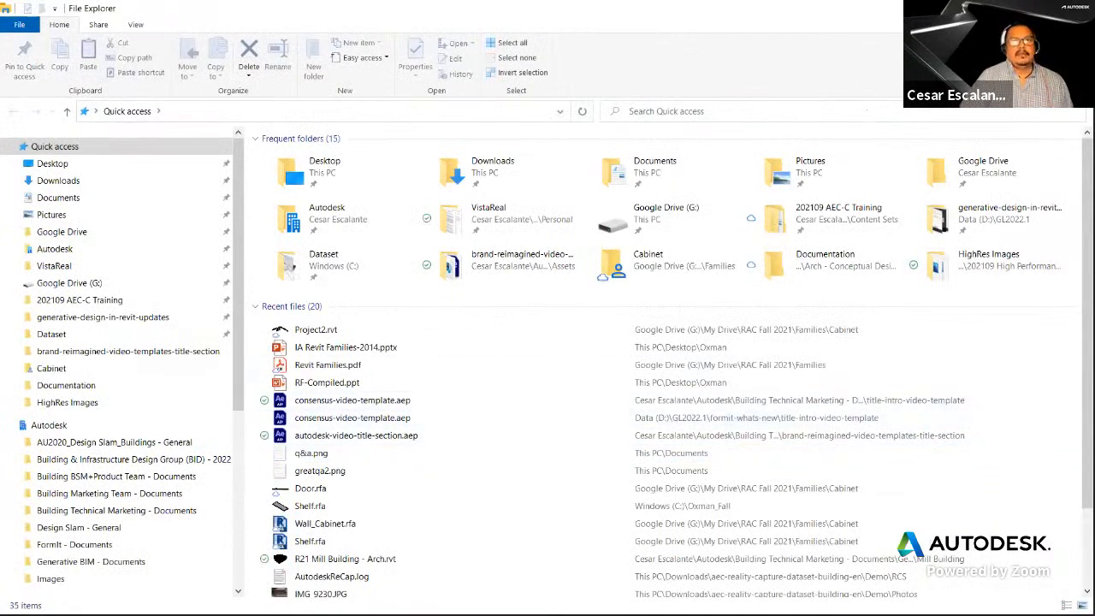
click(1080, 7)
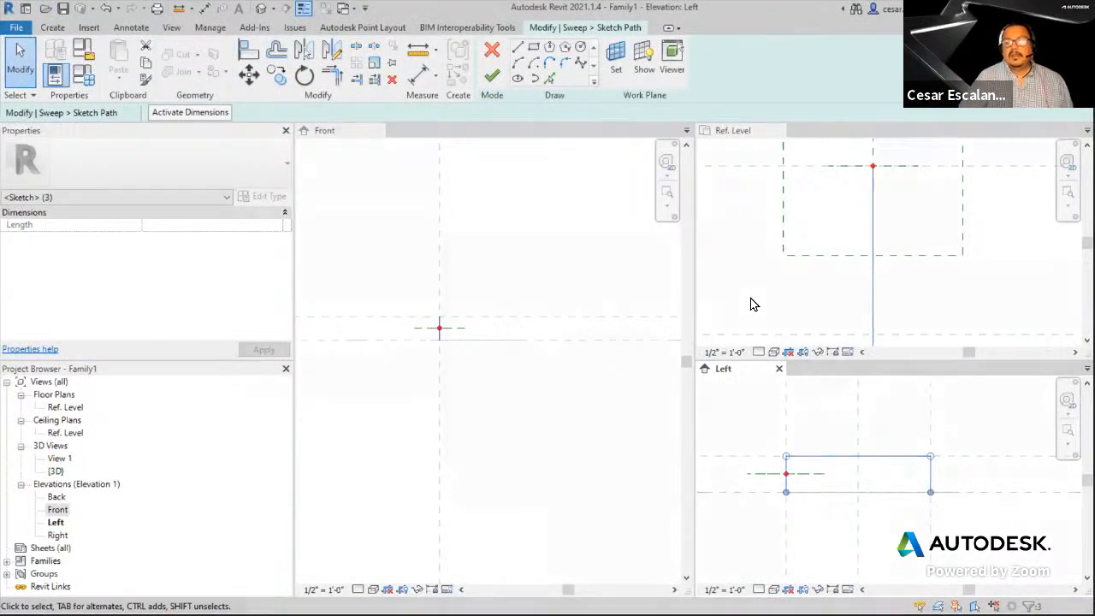
key(super+e)
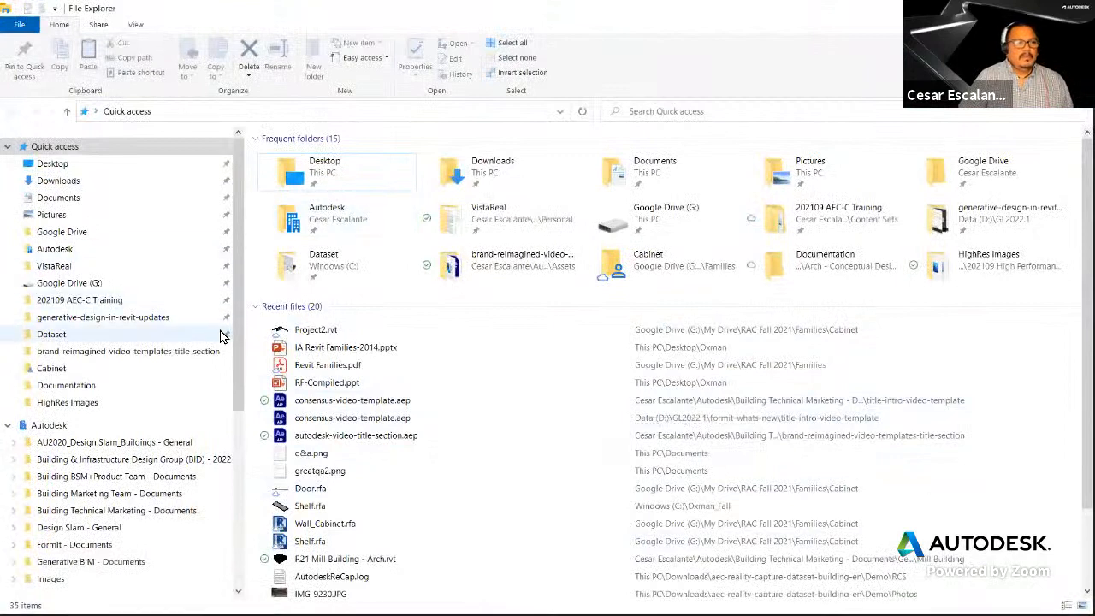
scroll(197, 428, down, 6)
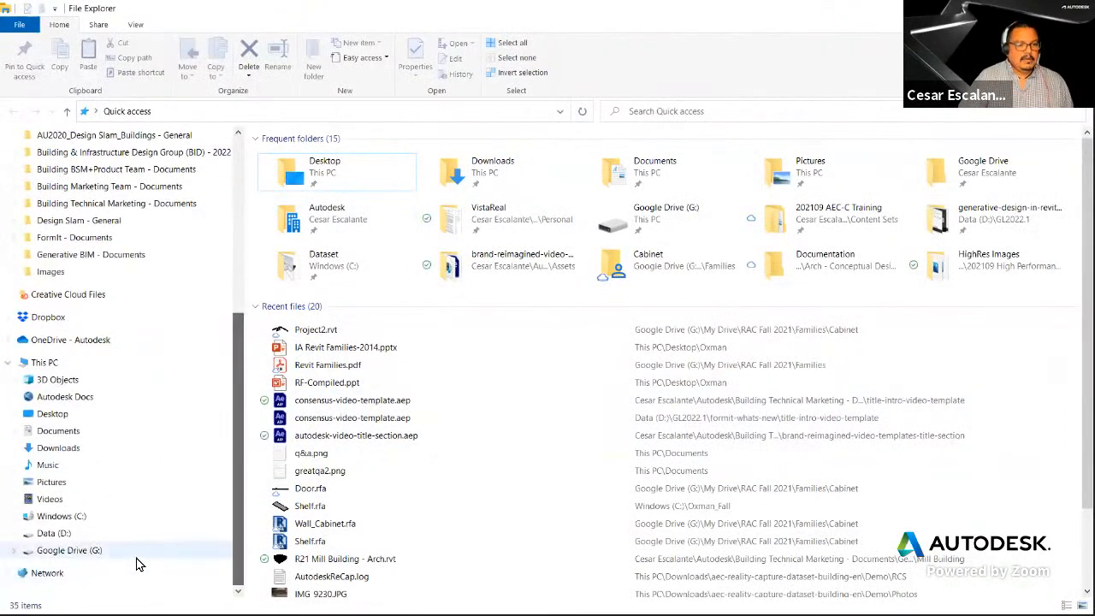
click(85, 551)
click(294, 159)
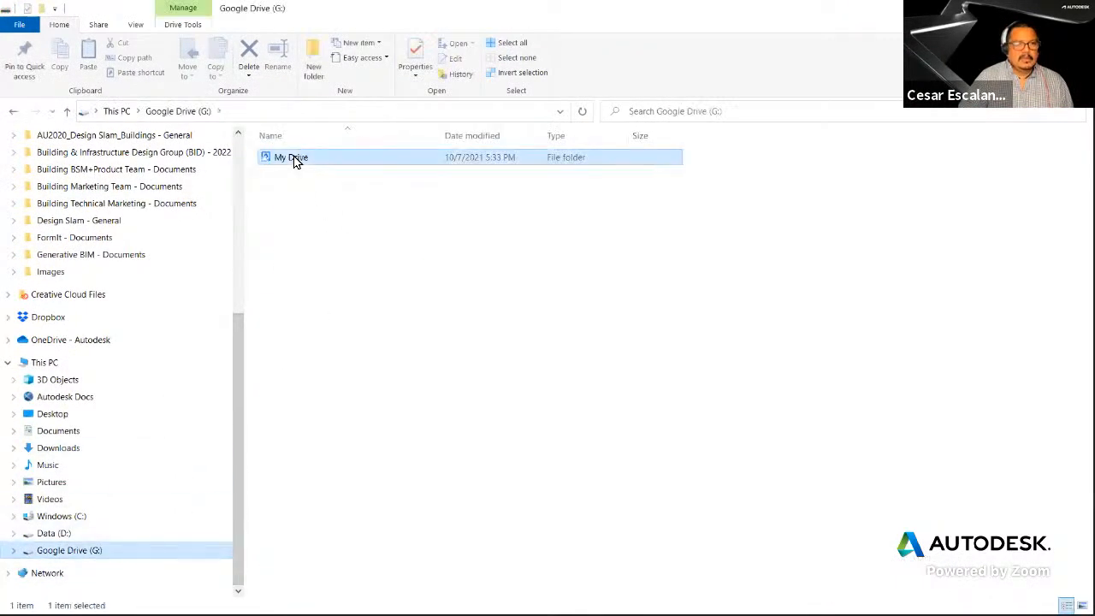
double_click(293, 159)
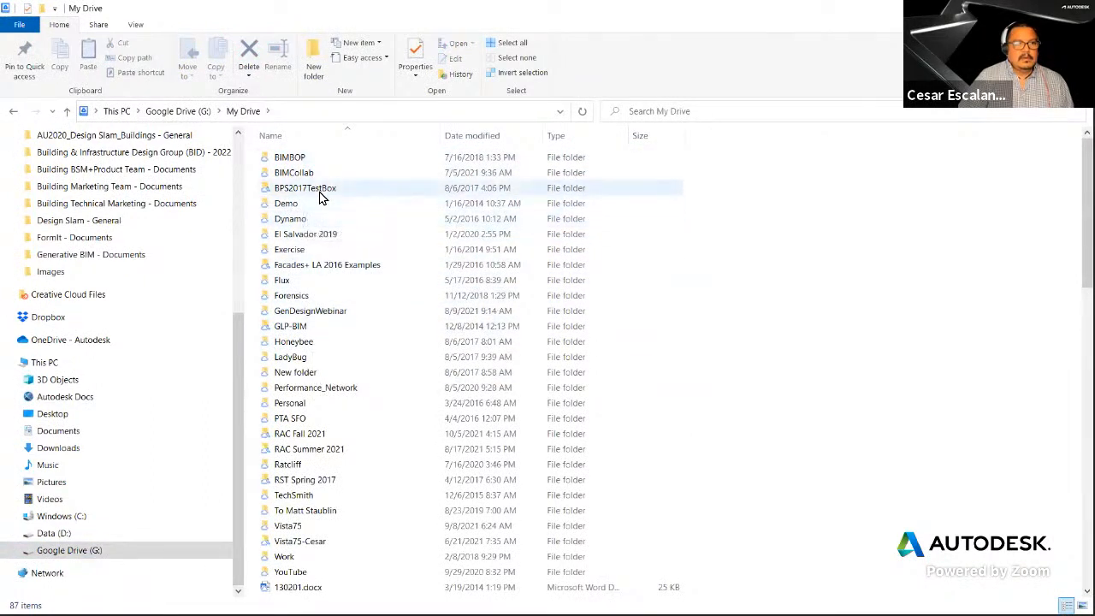
double_click(324, 437)
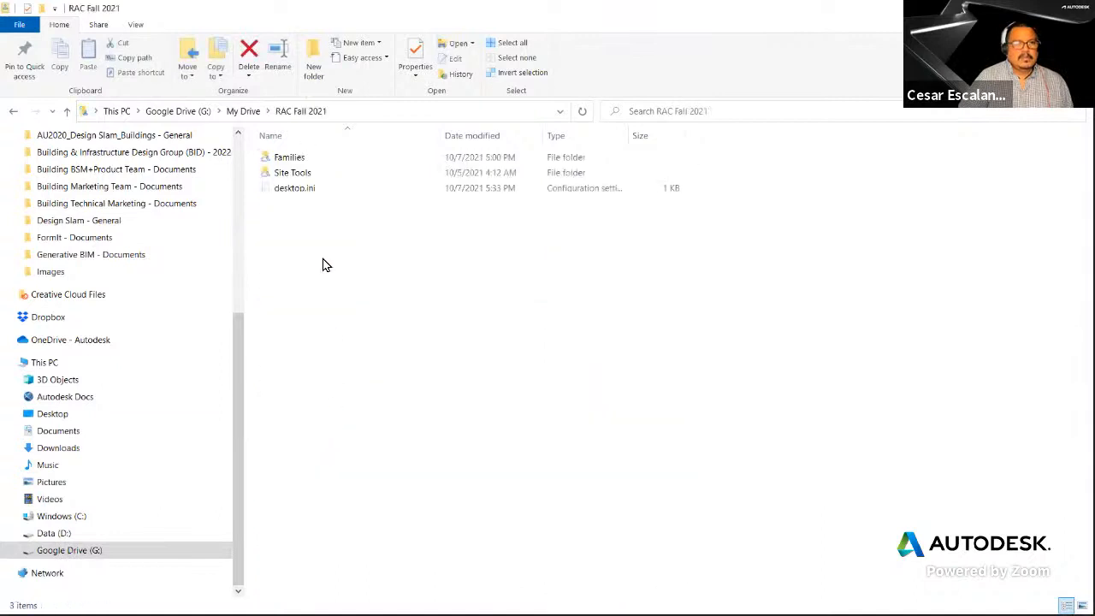
double_click(291, 158)
click(291, 158)
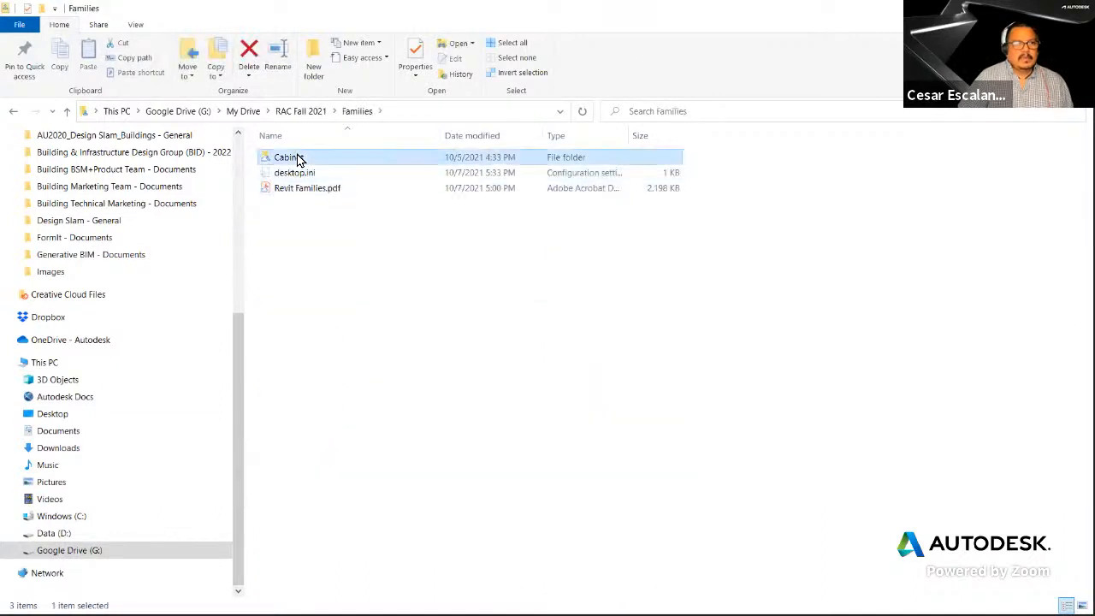
double_click(291, 157)
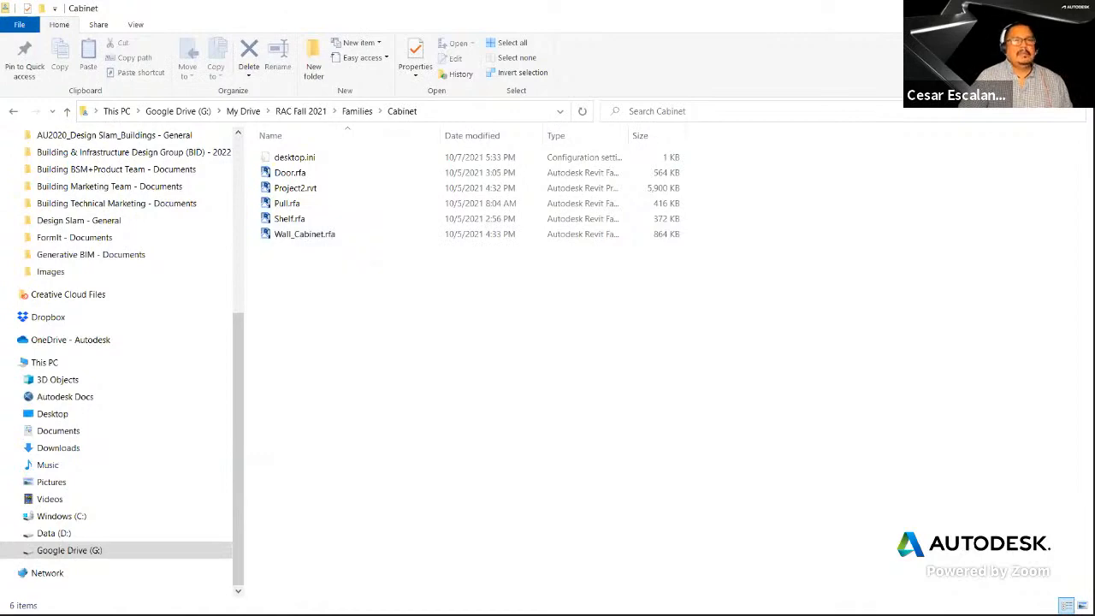
key(alt+Tab)
click(495, 410)
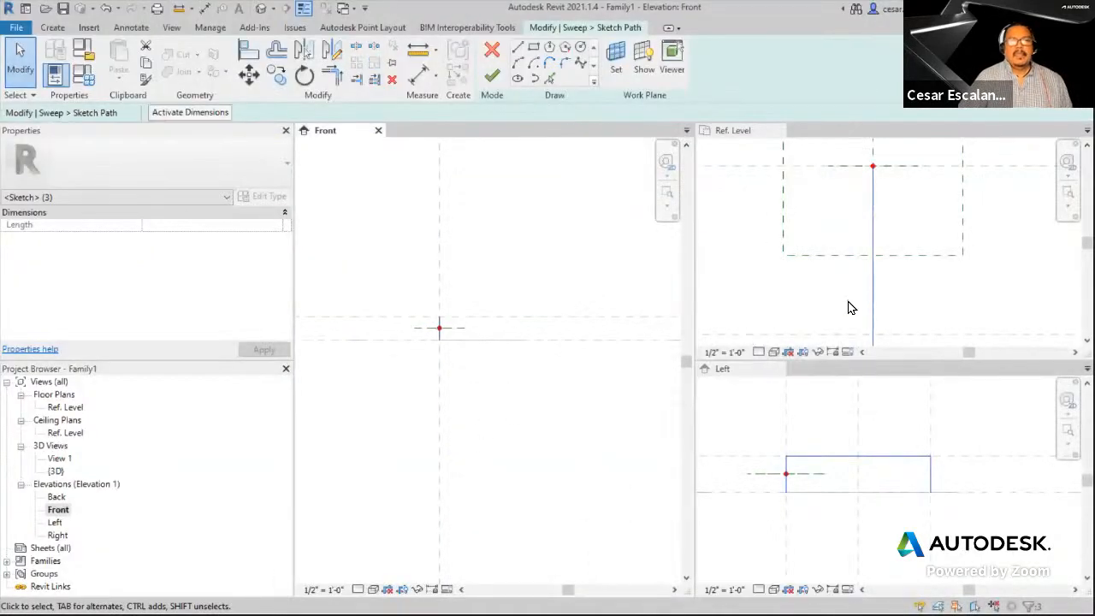
- Finish the path sketch from the Left elevation and discard the edits to the sweep
click(956, 549)
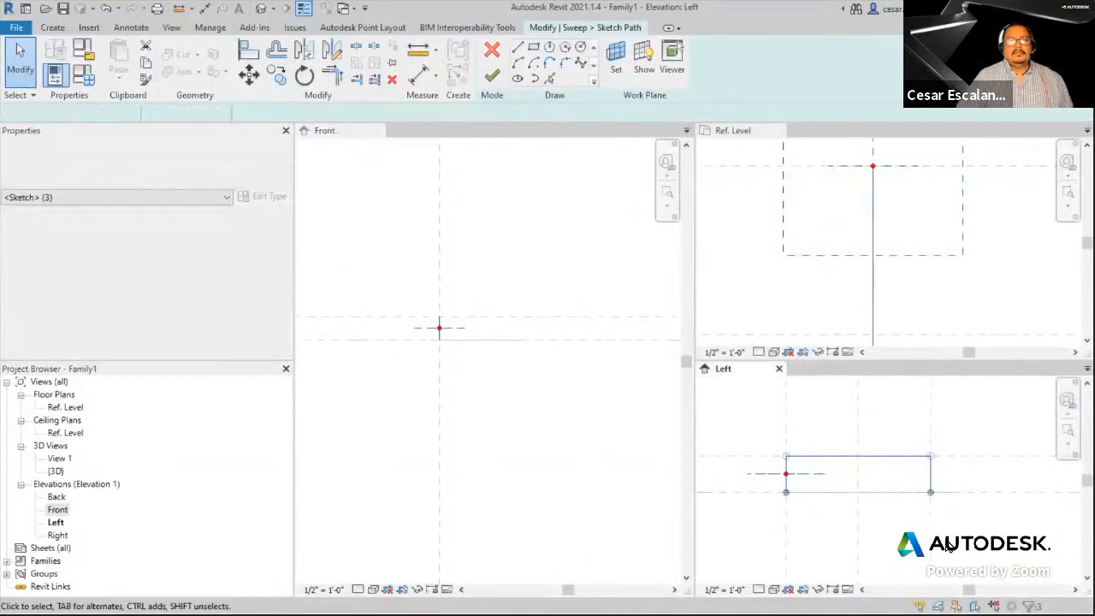
click(493, 77)
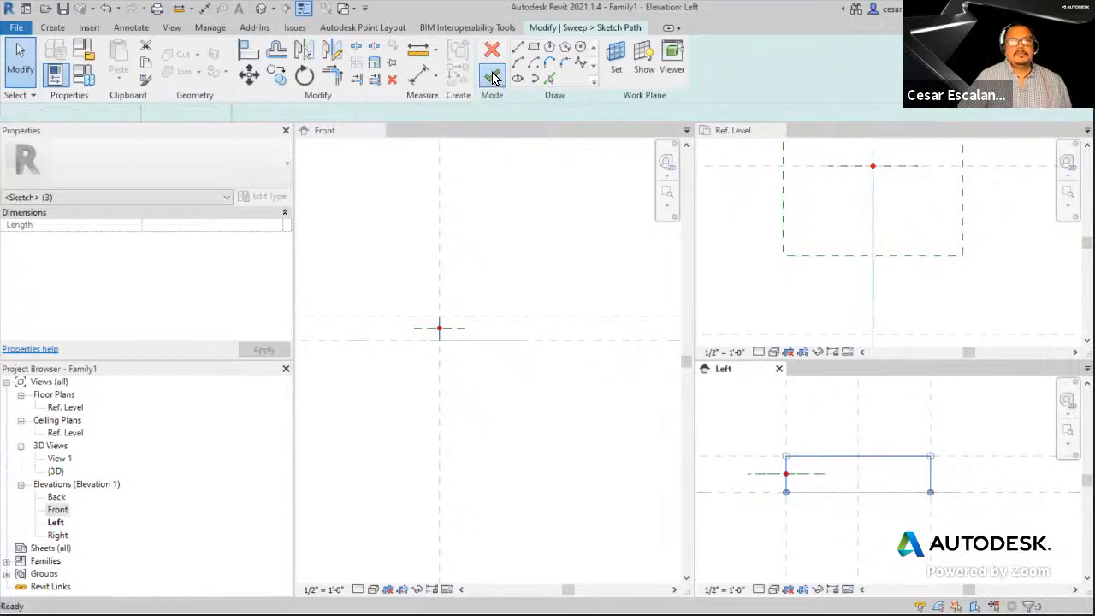
click(568, 385)
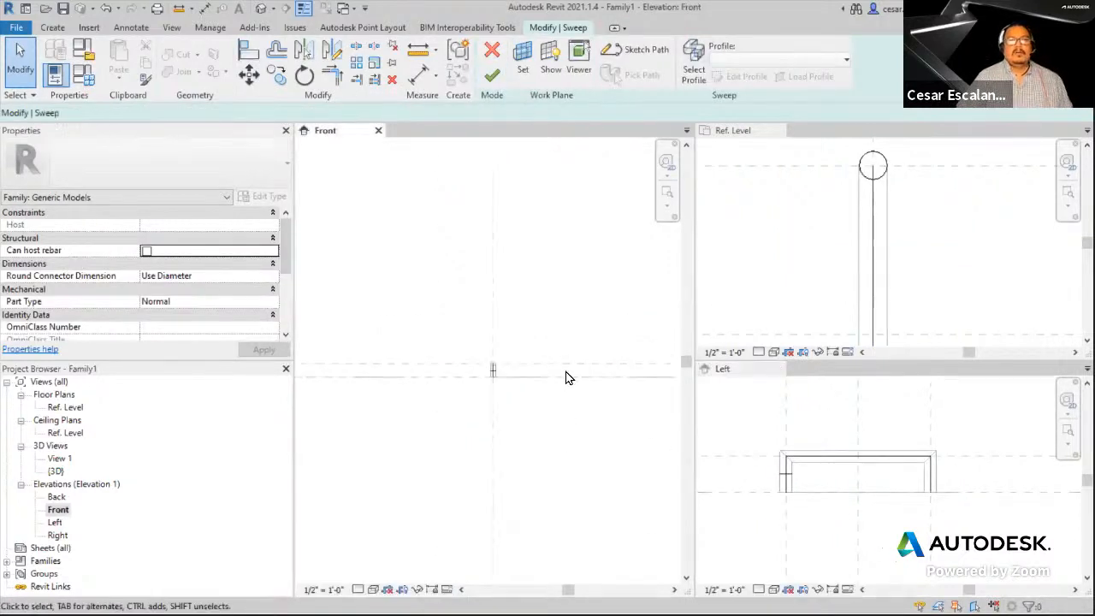
click(495, 53)
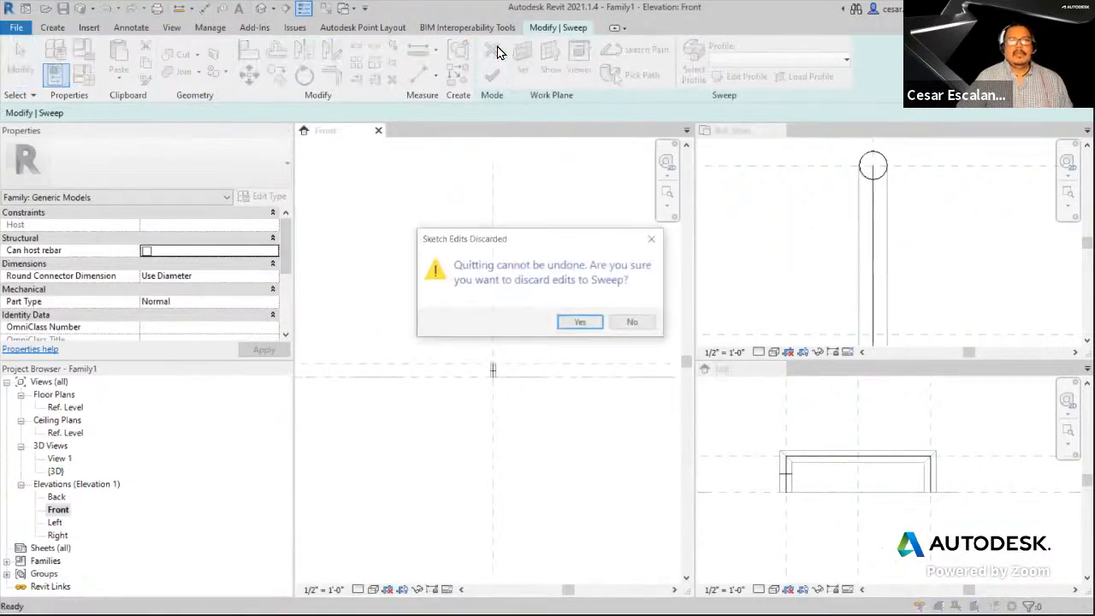
click(582, 324)
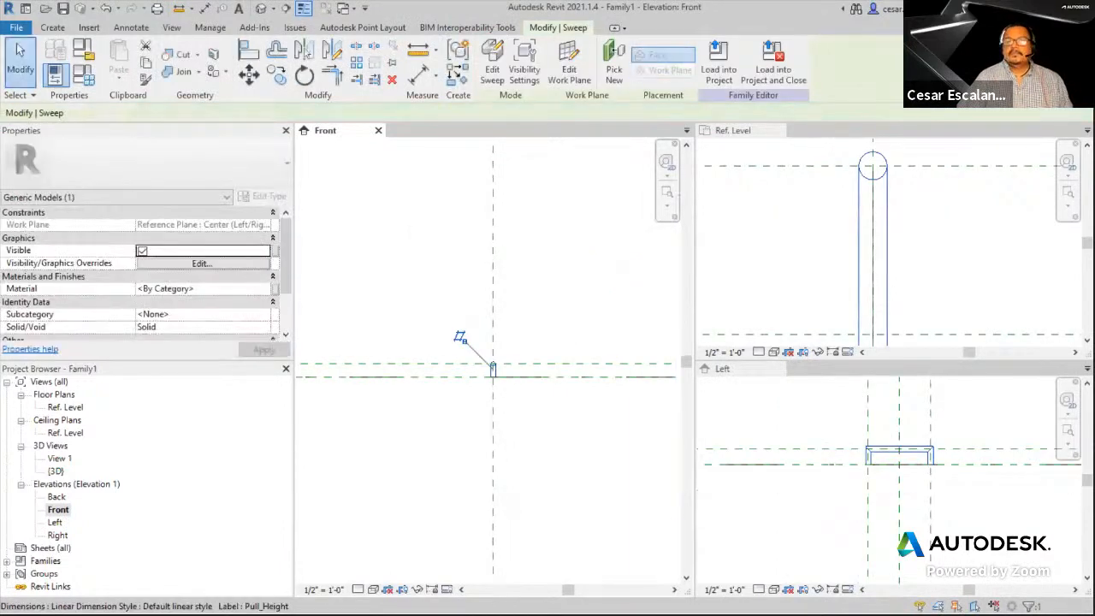
- Check the "Create Additional Parameters" slide in PowerPoint, return to Revit, and clear the sweep selection
key(alt+Tab)
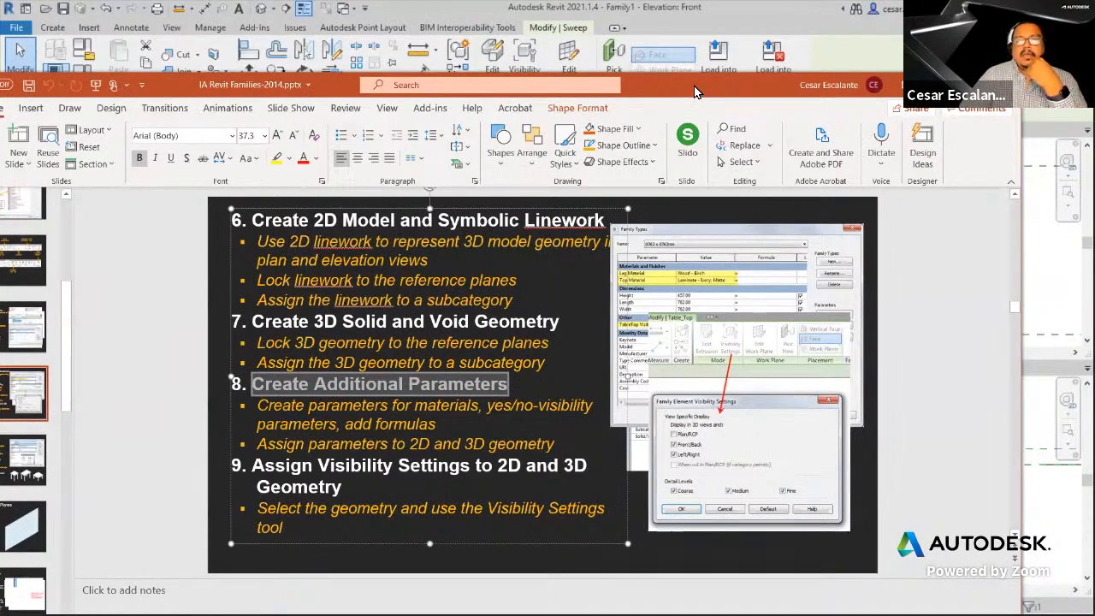
key(alt+Tab)
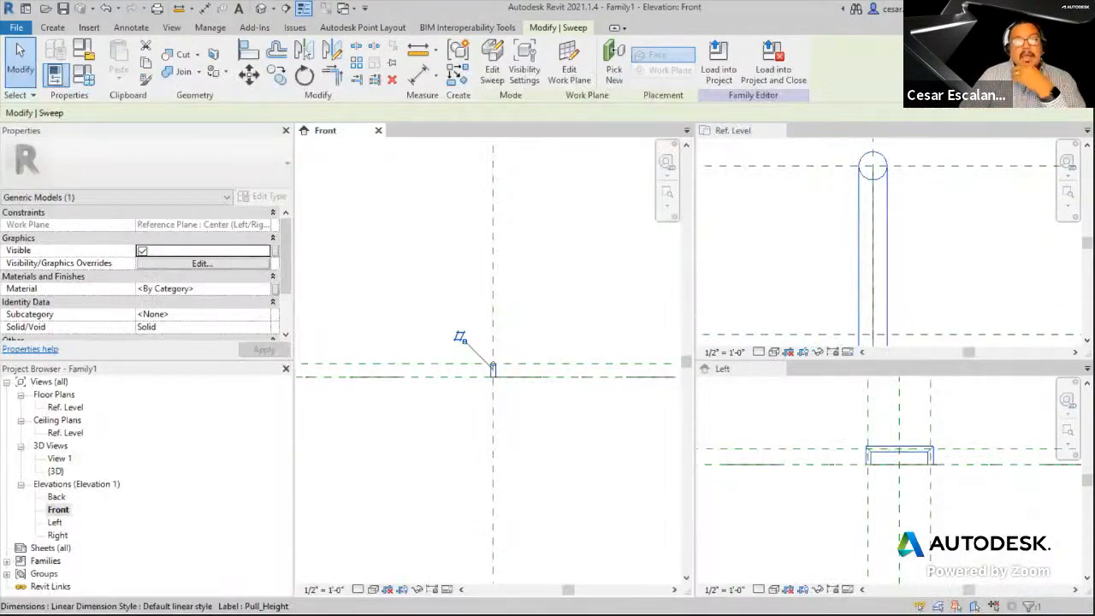
click(914, 287)
click(599, 454)
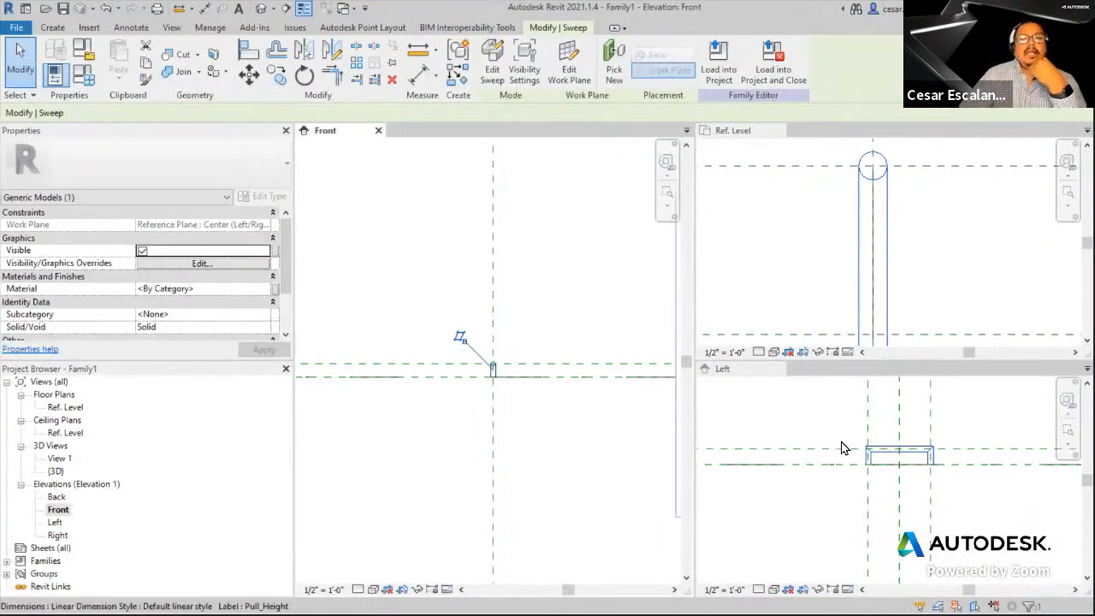
scroll(873, 451, up, 4)
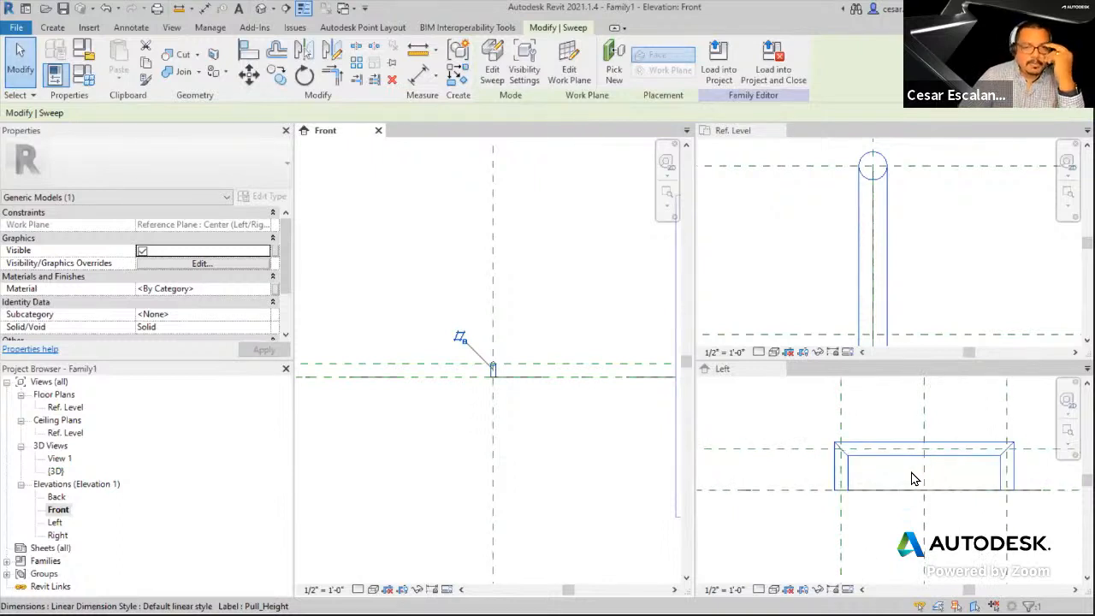
click(555, 265)
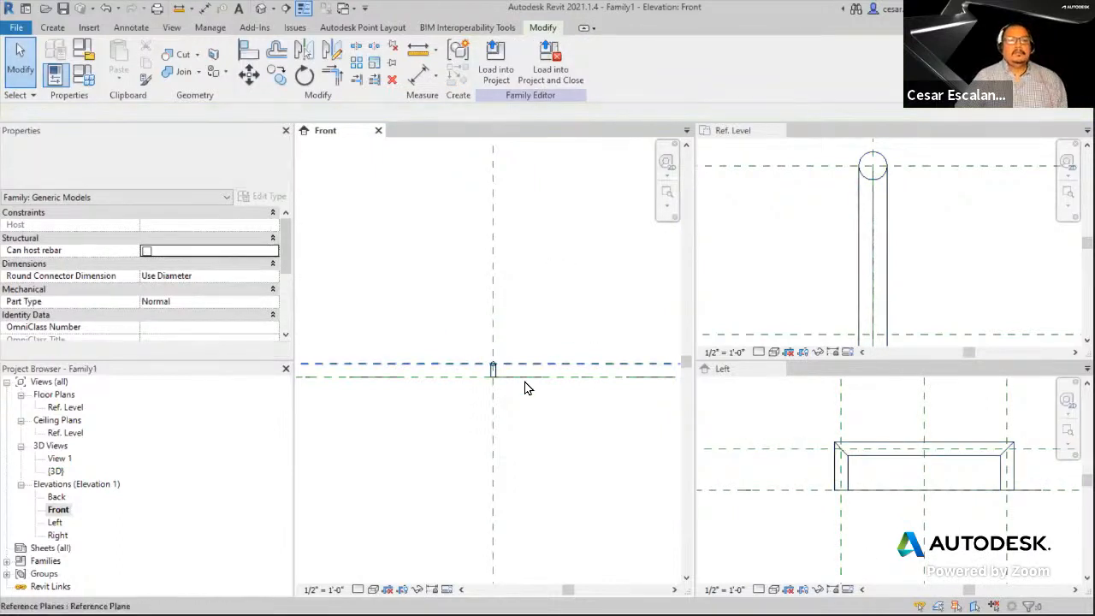
middle_drag(543, 363, 518, 307)
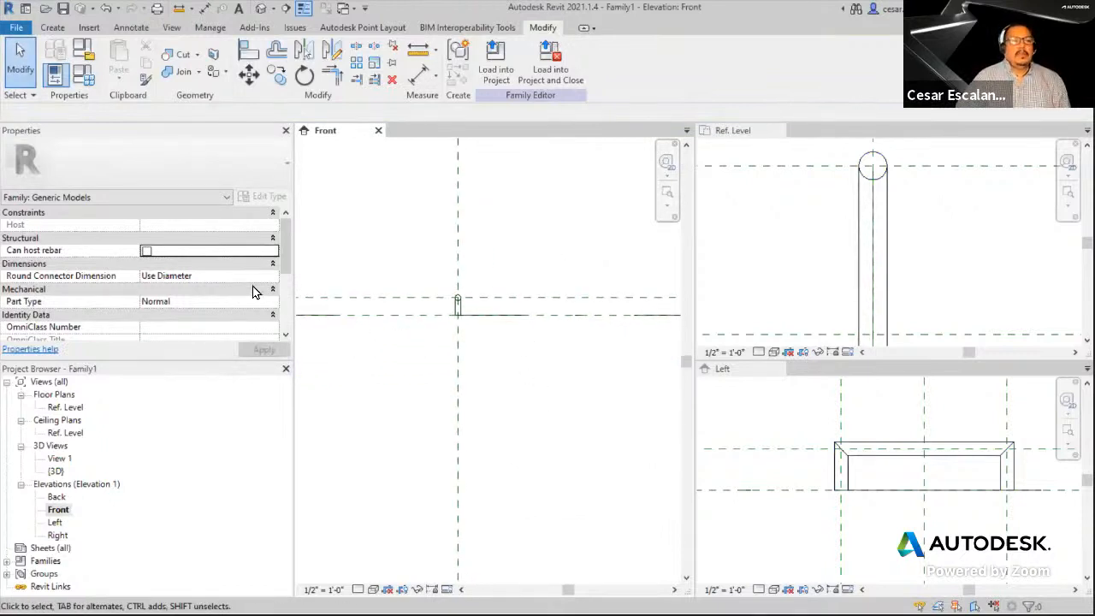
- Select the handle sweep in the Ref. Level plan and review its material properties
drag(283, 248, 286, 320)
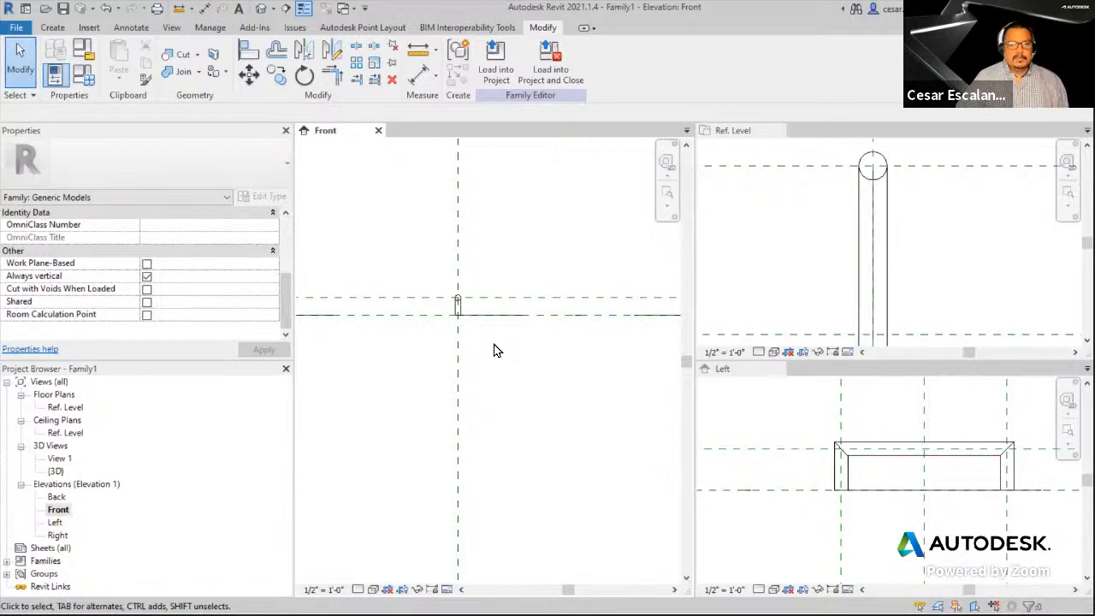
click(890, 267)
click(889, 268)
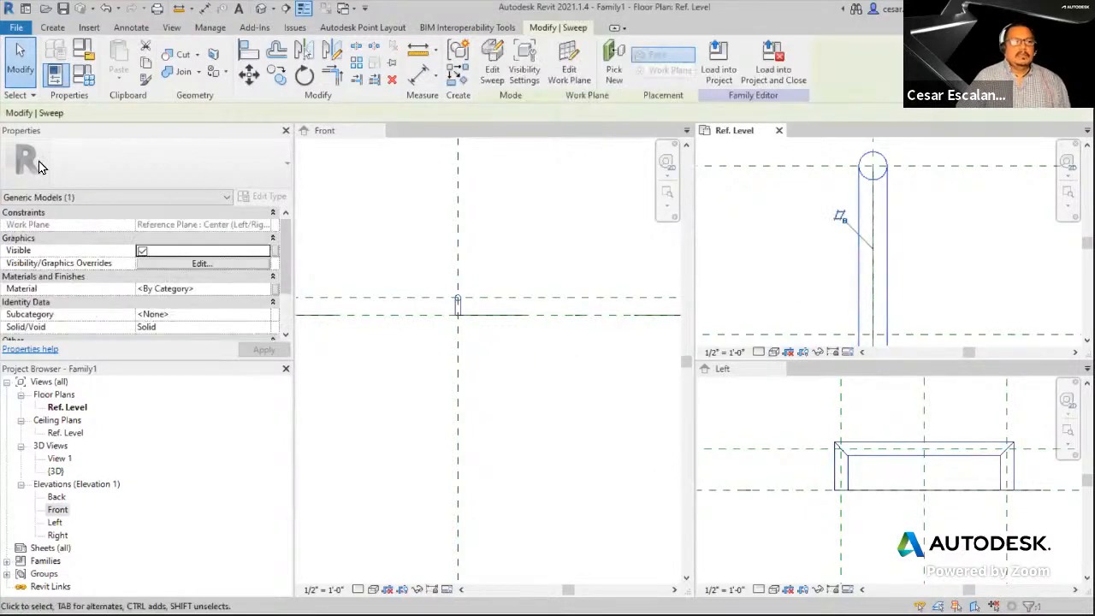
drag(285, 266, 281, 295)
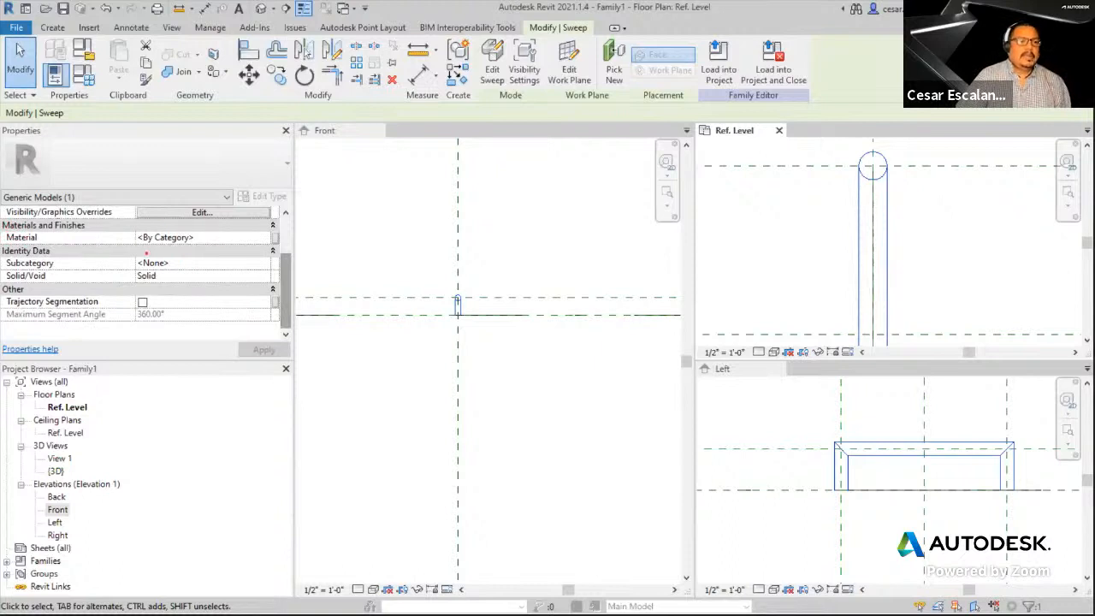
- Box the sweep's Material value and its parameter association control, and annotate the control "Associate Parameter" on screen
drag(130, 229, 203, 248)
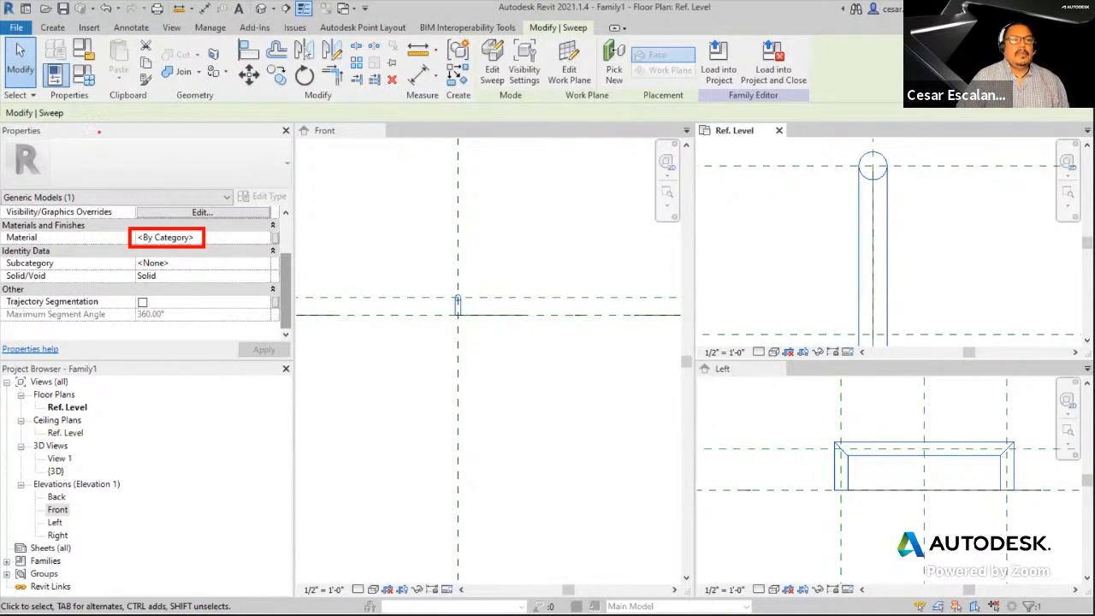
drag(2, 188, 82, 205)
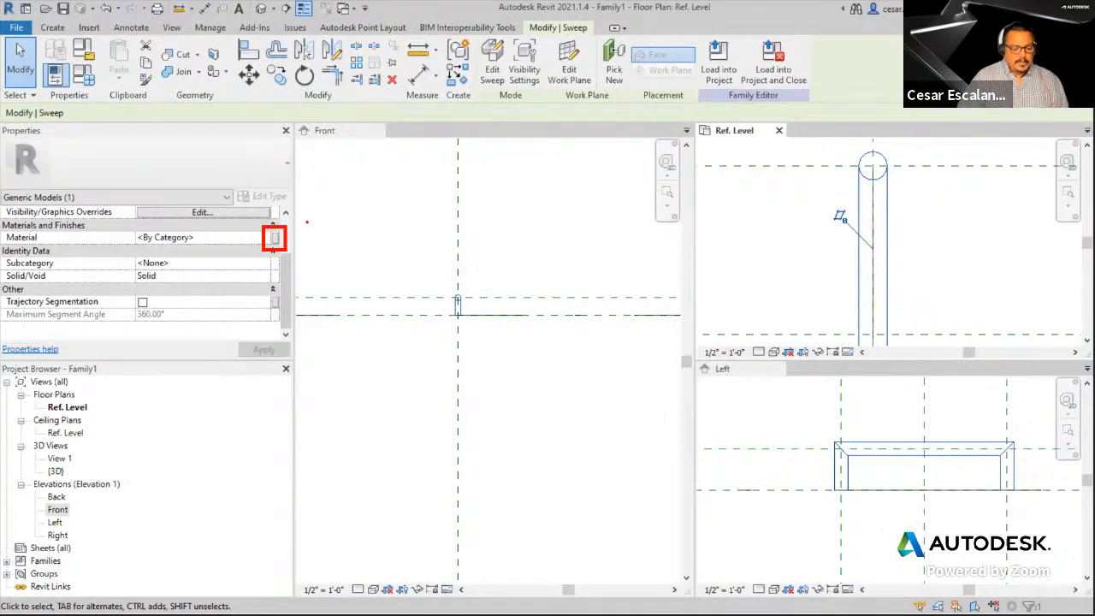
text(A)
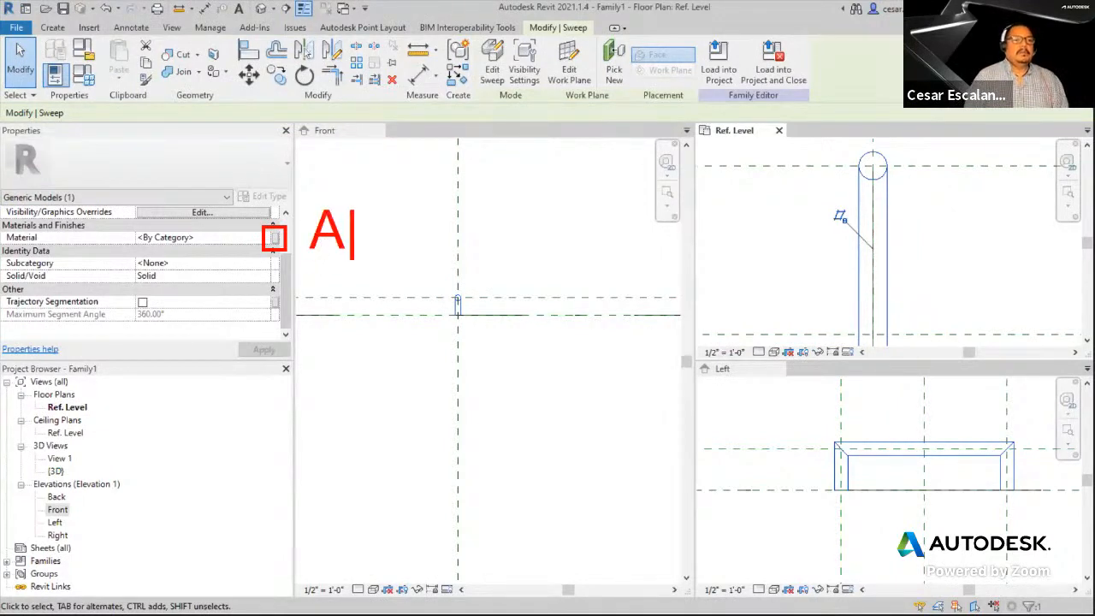
text(ssociate Parameter)
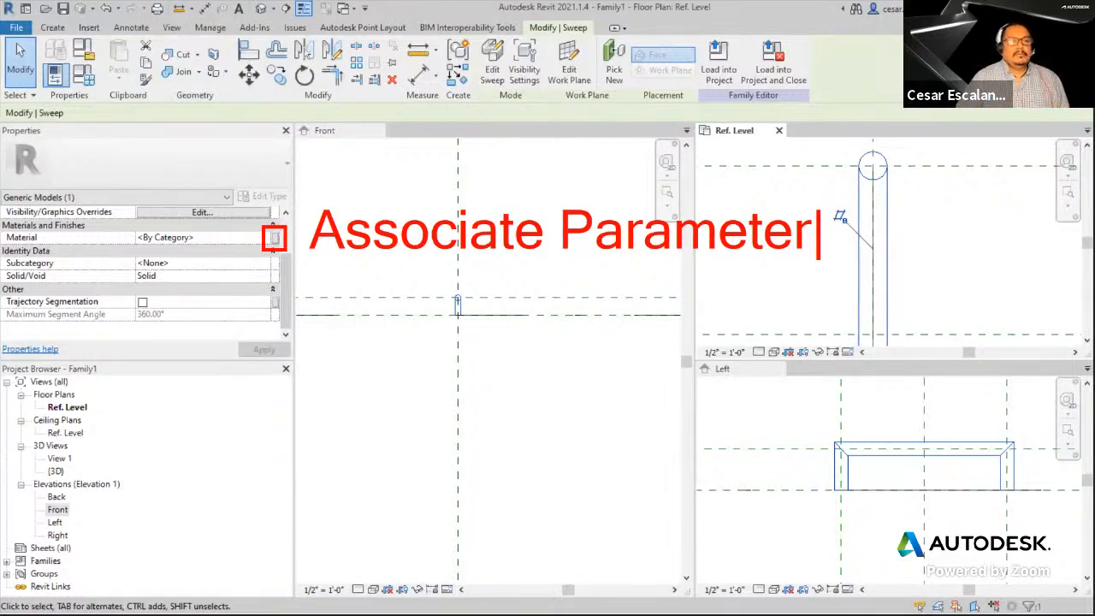
click(403, 255)
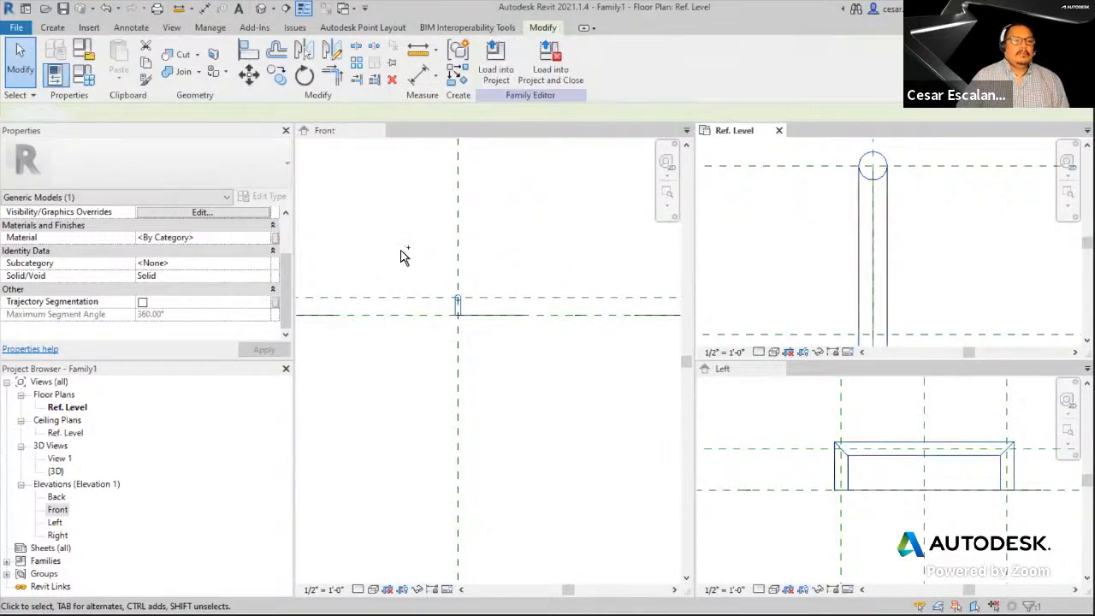
- Select the handle sweep in the Ref. Level plan and open the family parameter association for its Material property
click(889, 305)
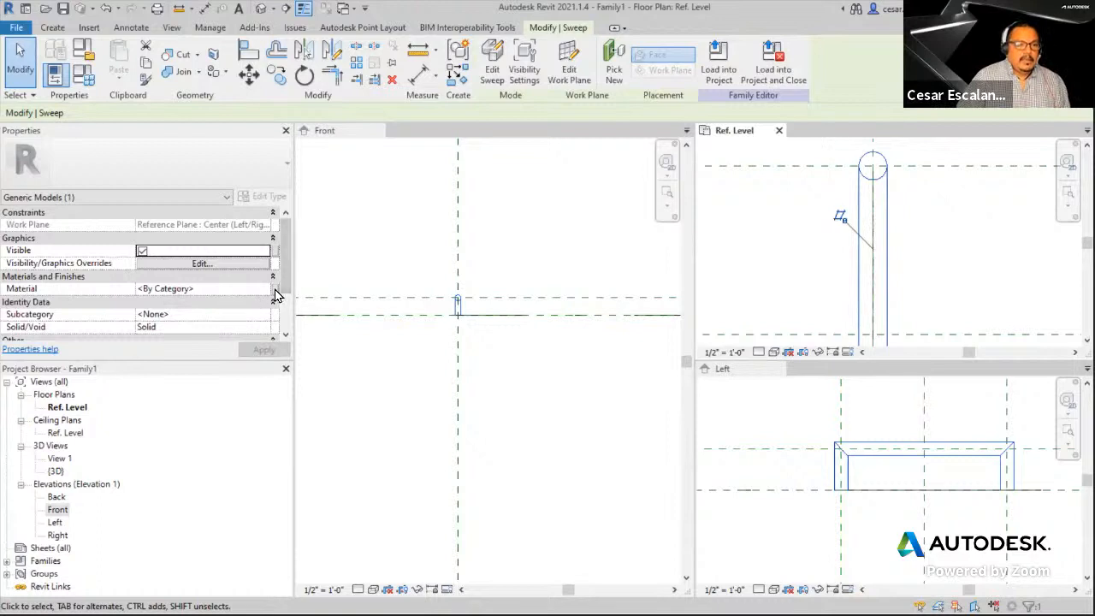
click(275, 295)
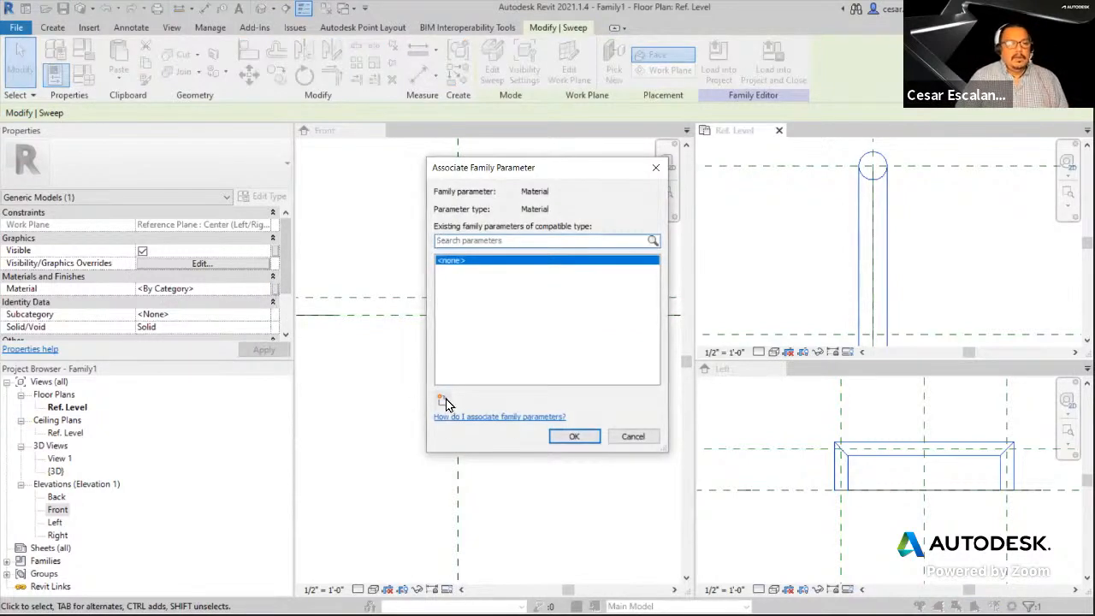
click(444, 400)
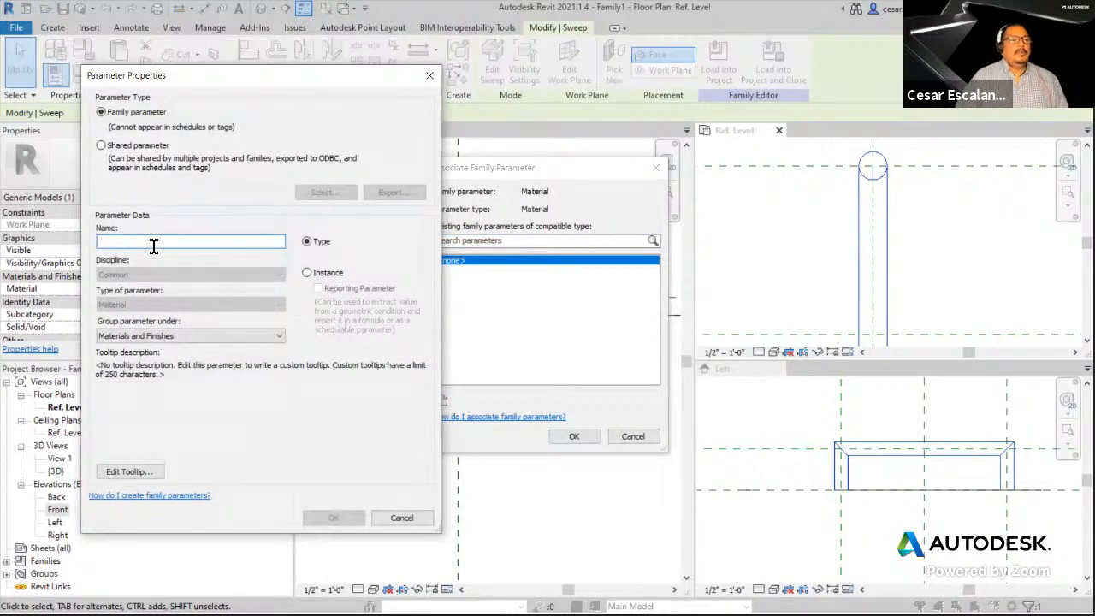
text(P)
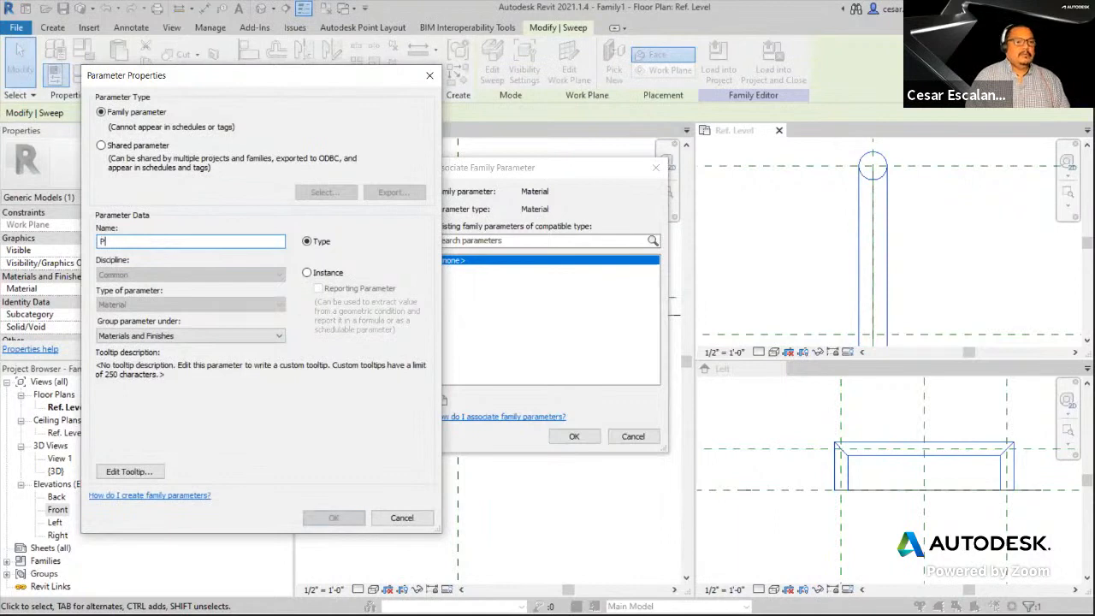
text(ull_Material)
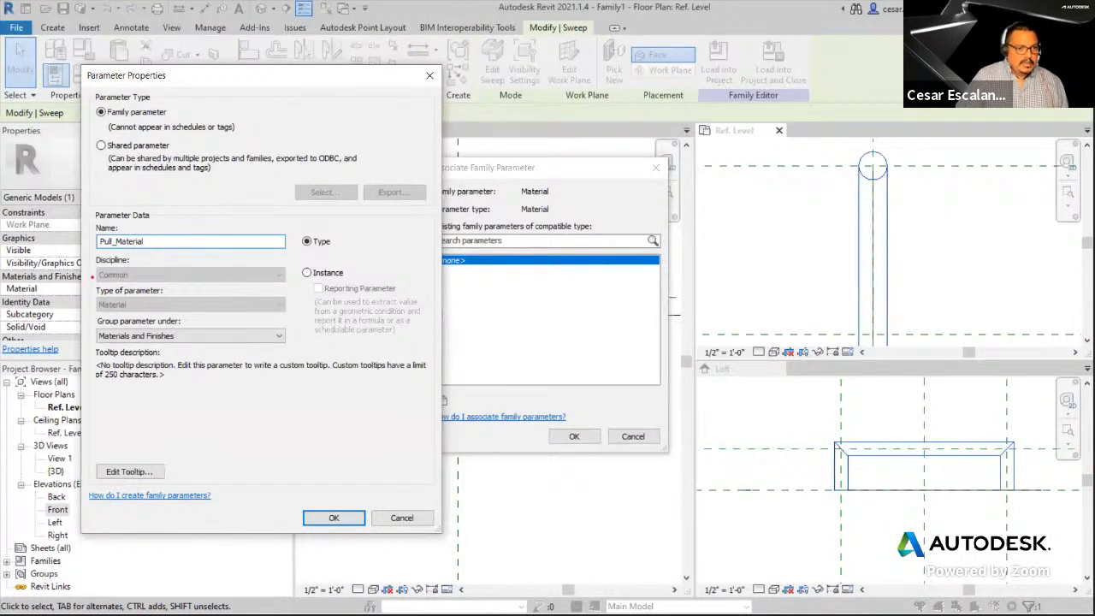
drag(89, 291, 158, 316)
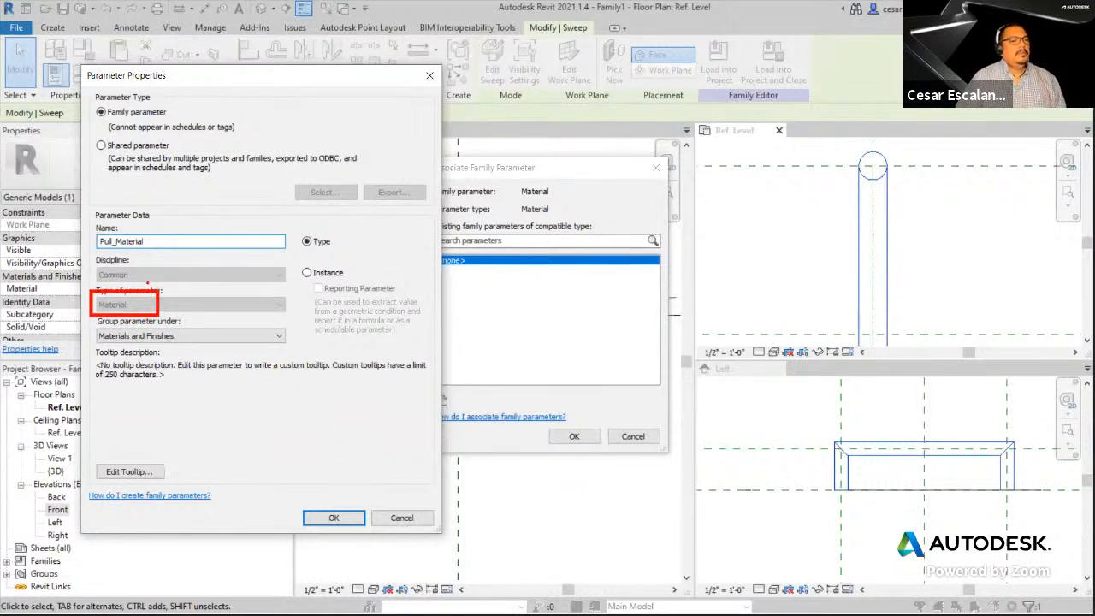
drag(94, 326, 193, 352)
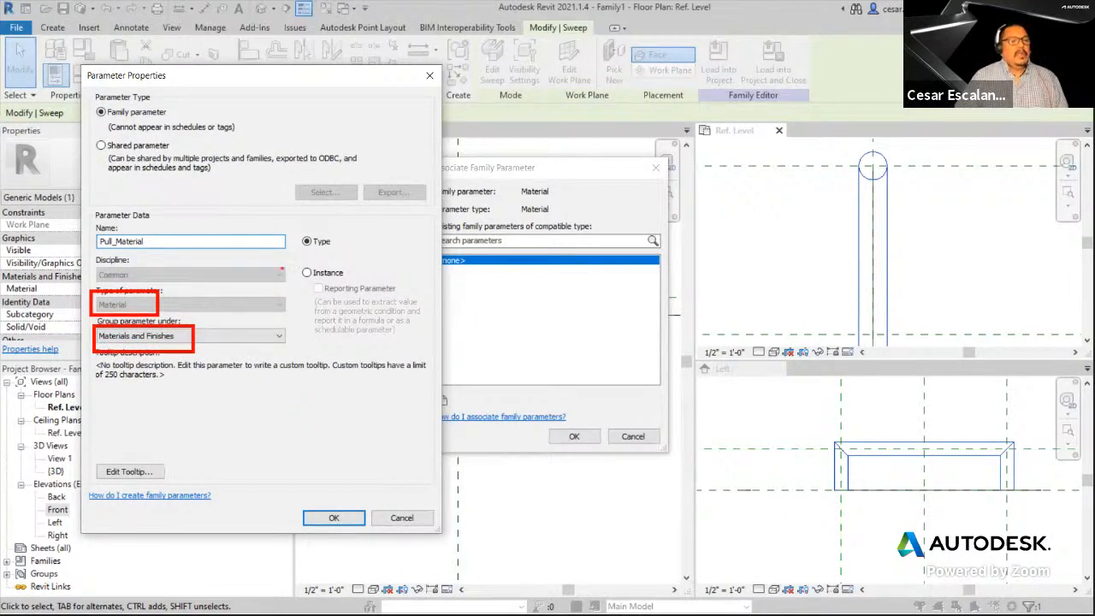
key(Escape)
key(Escape)
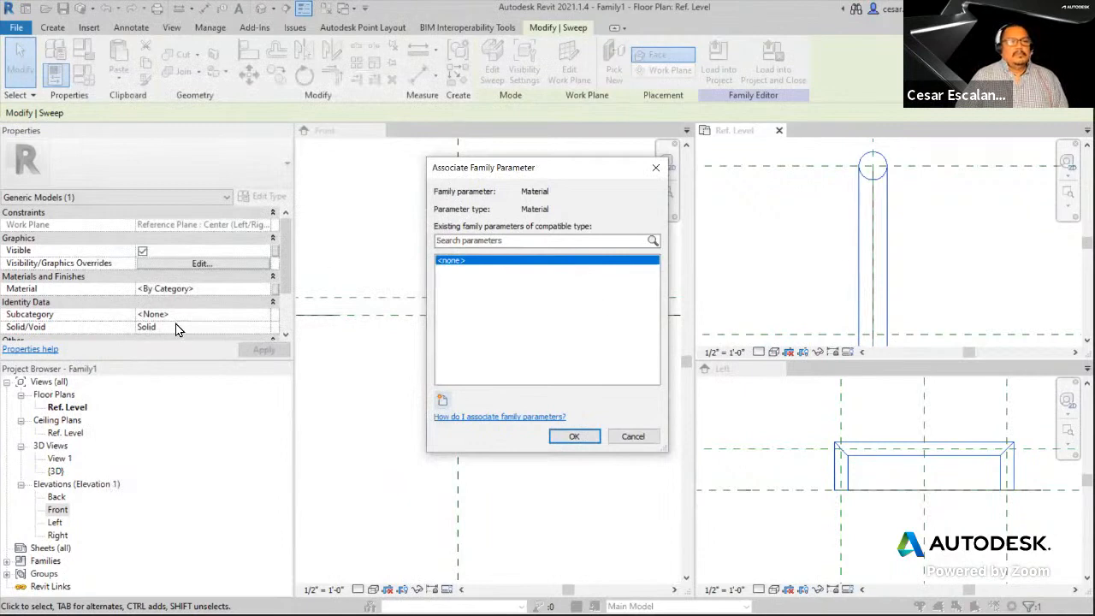
- Create a type-based family parameter named Pull_Material under Materials and Finishes and associate it with the sweep's Material property
click(440, 399)
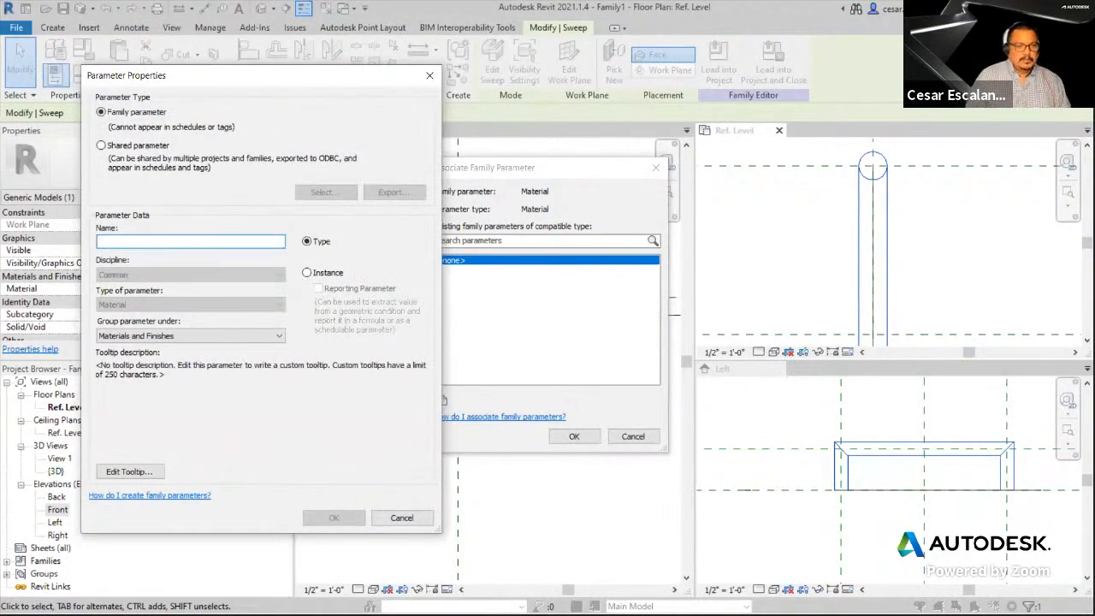
text(Pull_Material)
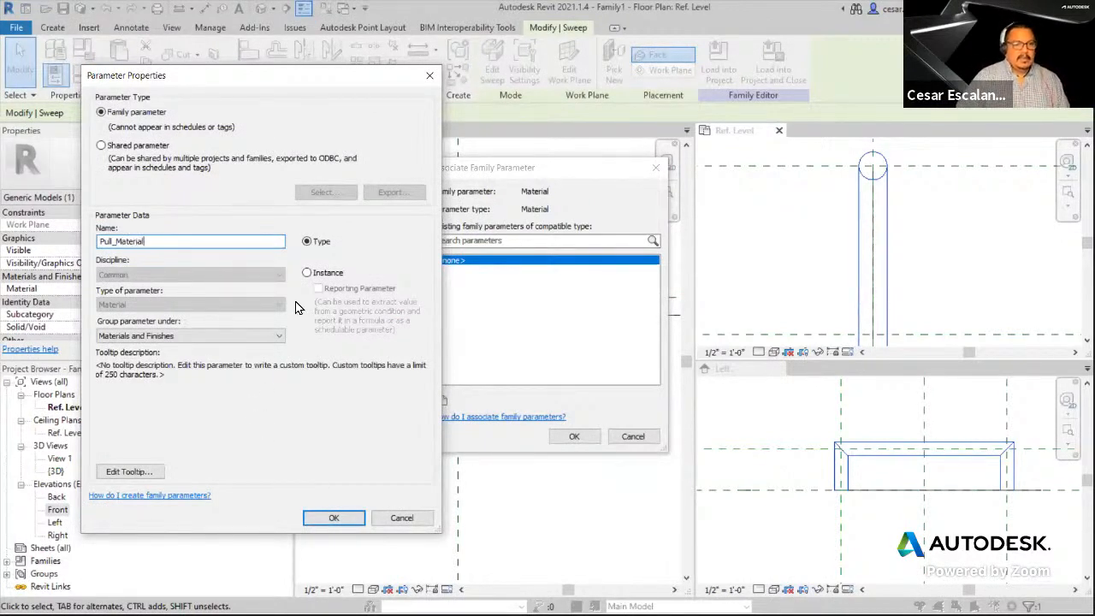
click(334, 518)
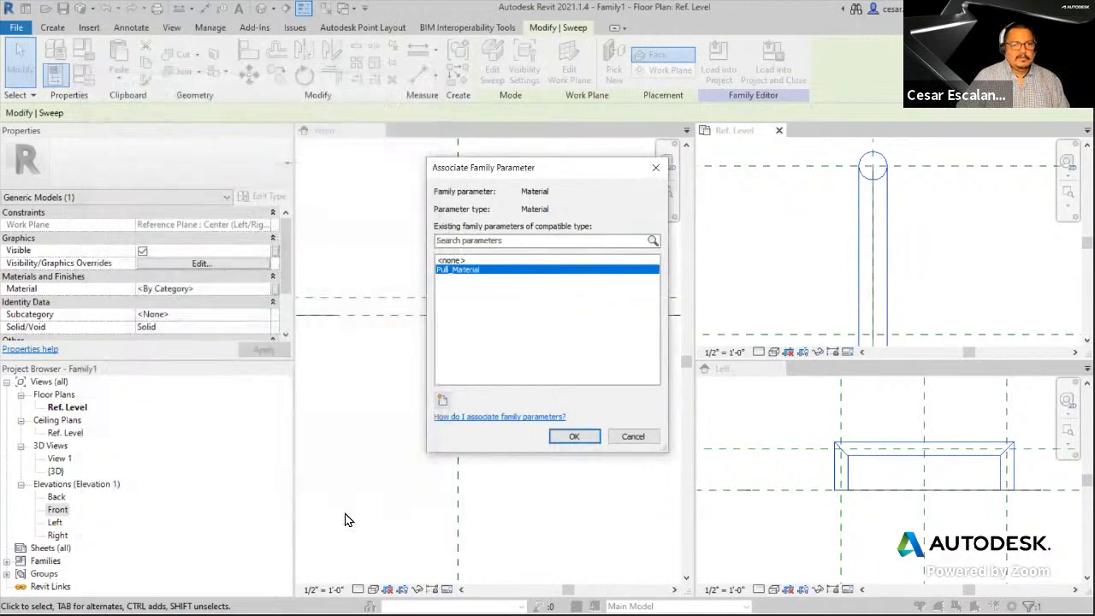
click(574, 437)
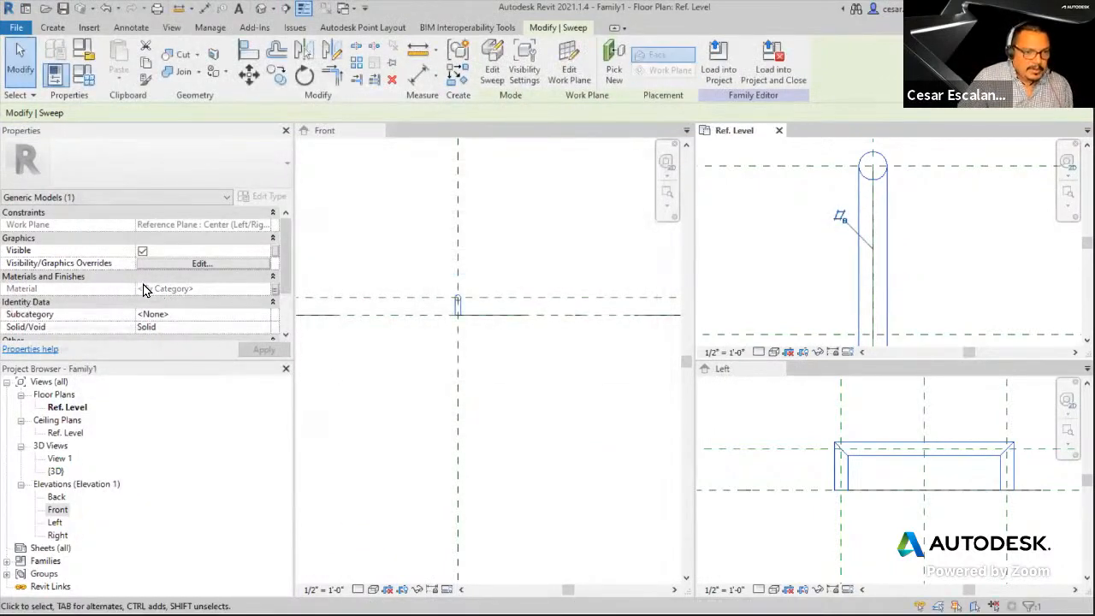
- Check the sweep's material association and box the Pull_Material row in Family Types for review
click(275, 293)
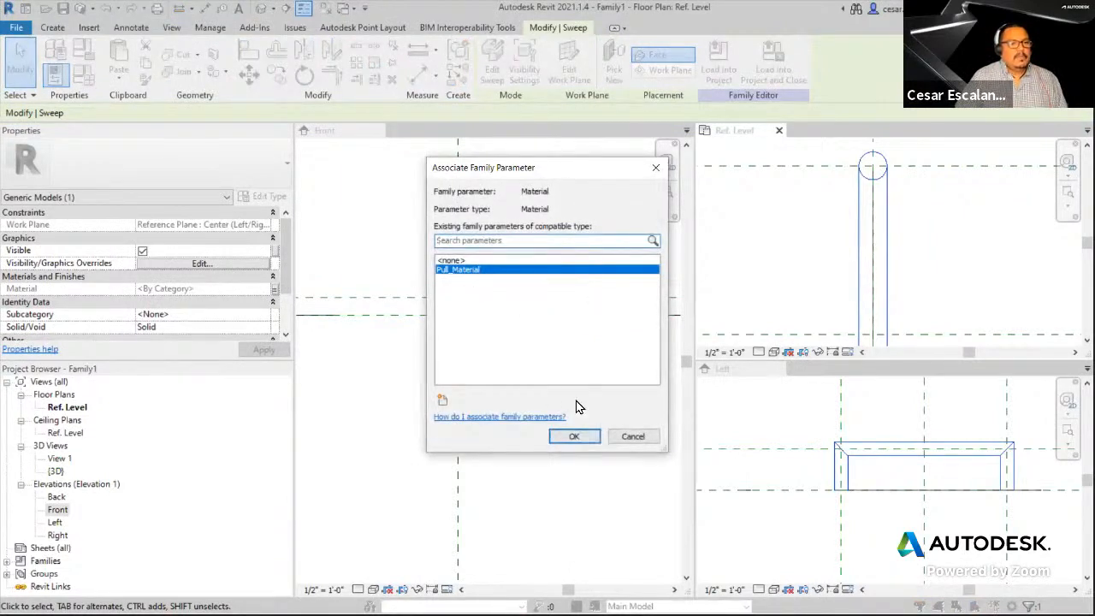
click(578, 435)
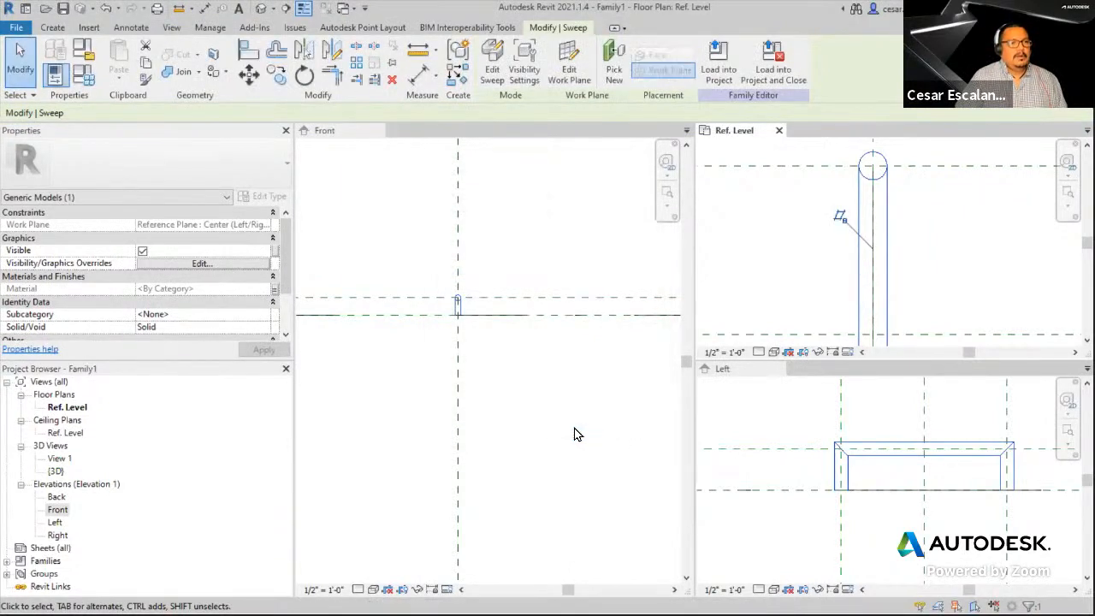
click(79, 82)
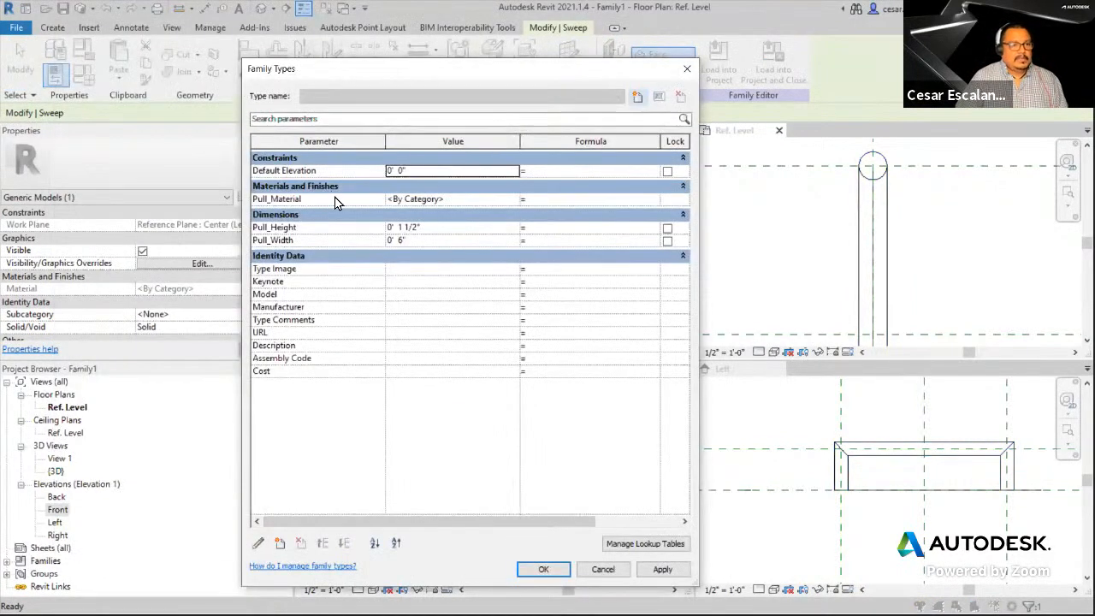
ctrl+drag(243, 188, 475, 213)
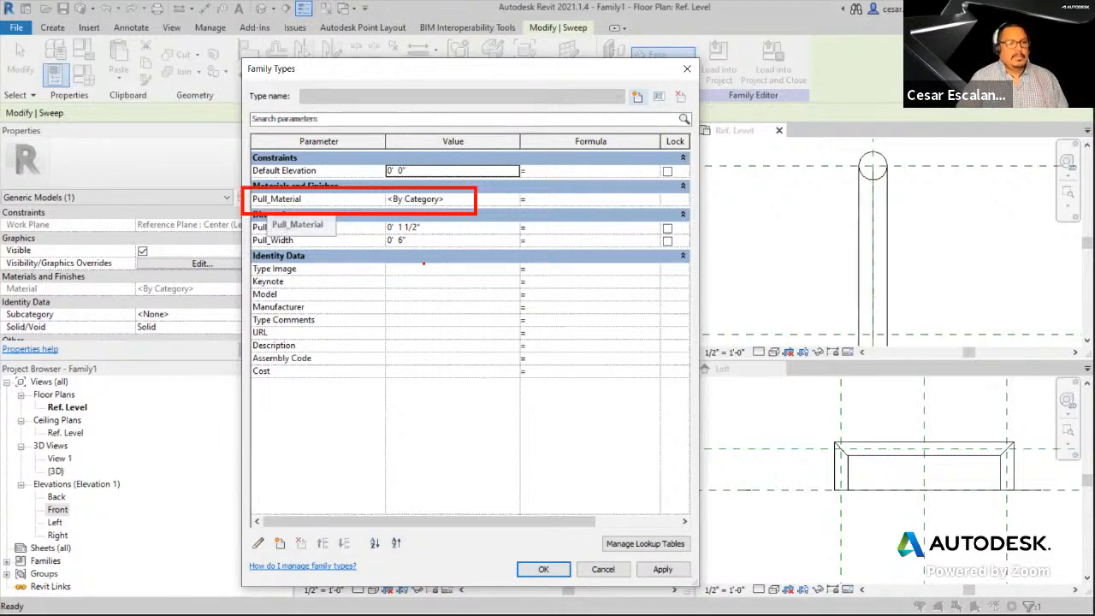
click(543, 569)
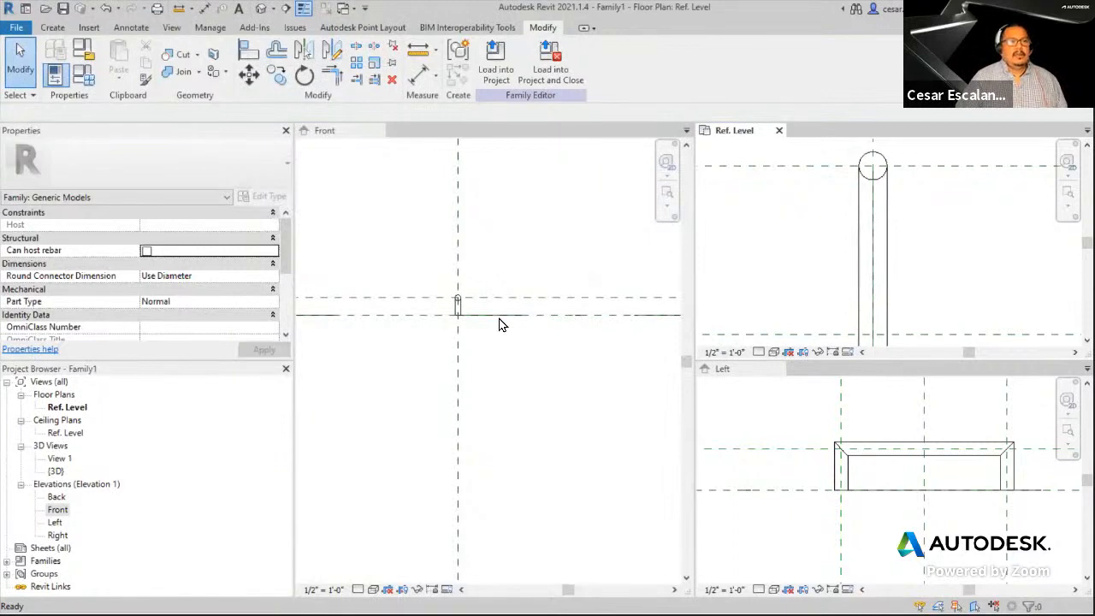
- Select the sweep, switch to PowerPoint to highlight the heading "Assign Visibility Settings to 2D and 3D Geometry", and return to Revit
click(861, 308)
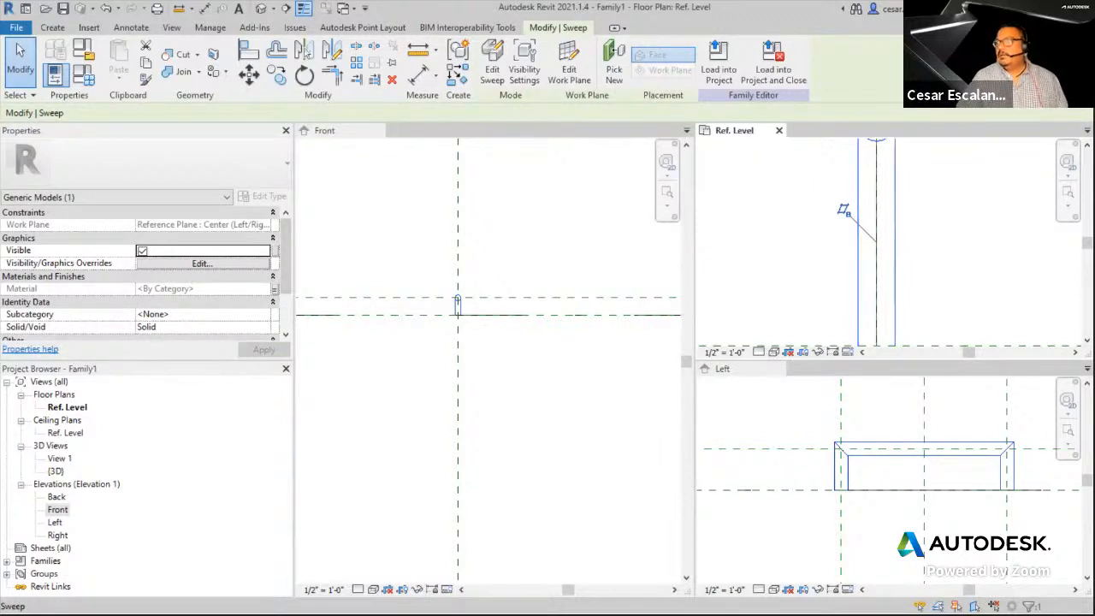
key(alt+Tab)
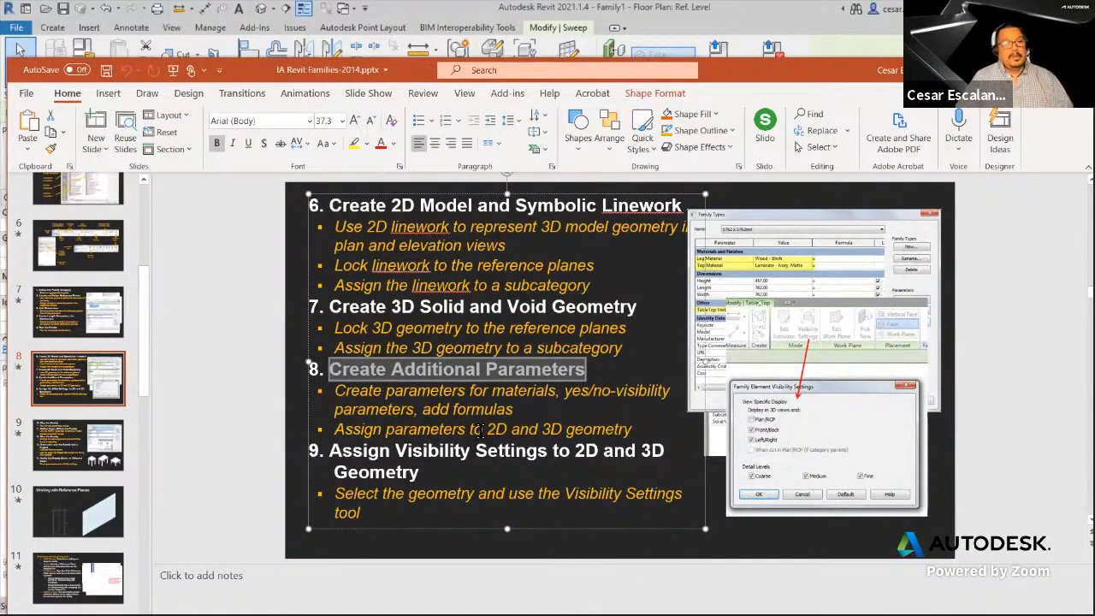
drag(332, 451, 432, 473)
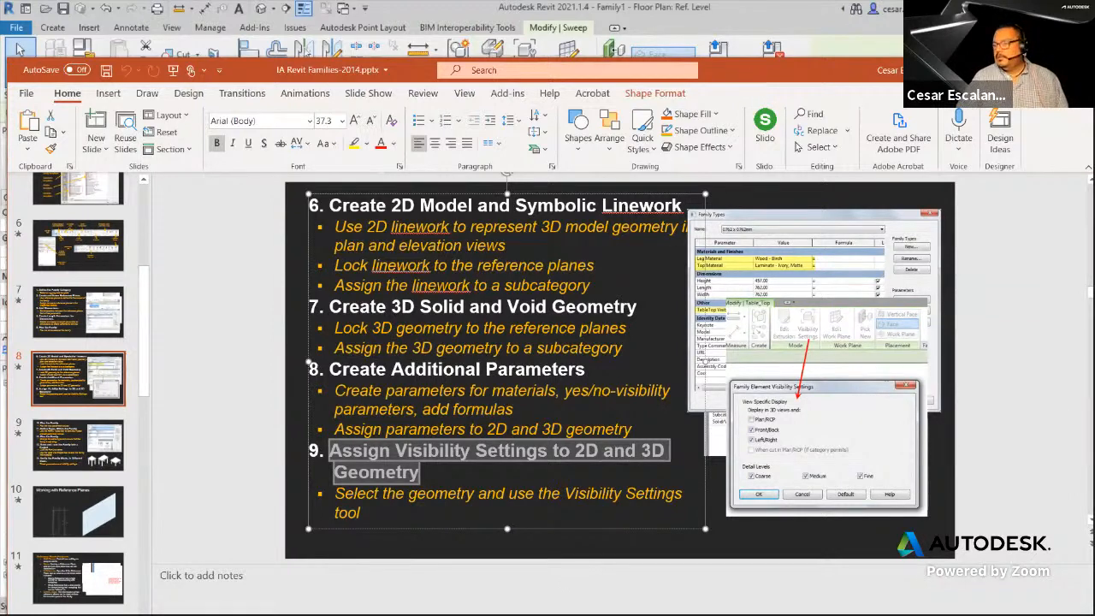
click(1007, 70)
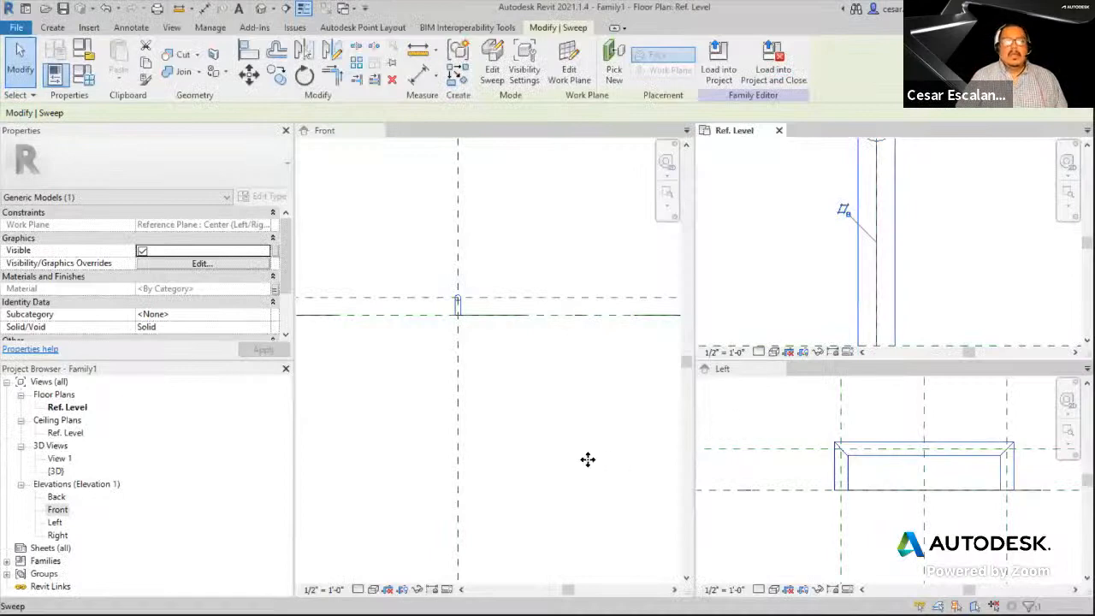
- Clear the sweep selection and examine the handle in the Front elevation
scroll(587, 461, down, 4)
scroll(584, 438, down, 2)
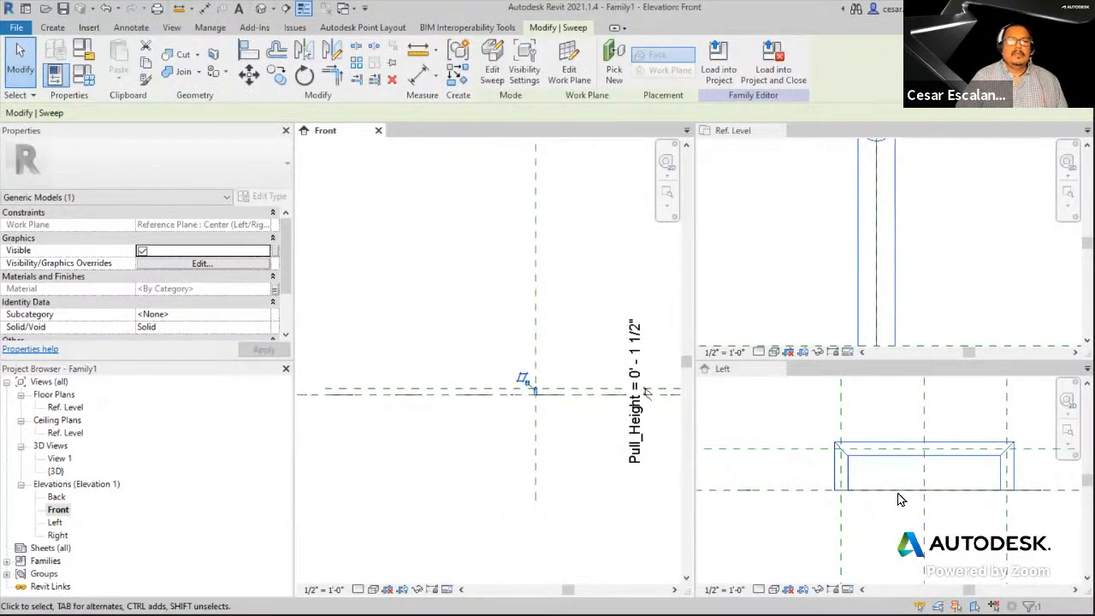
click(479, 456)
middle_drag(478, 456, 380, 445)
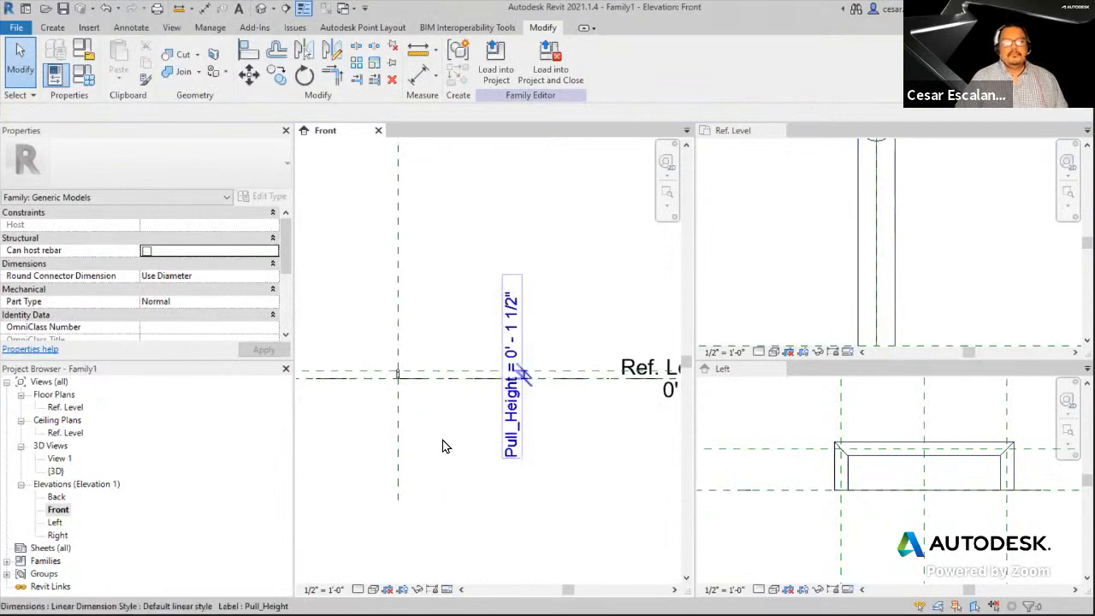
scroll(442, 433, up, 2)
middle_drag(440, 420, 530, 406)
scroll(510, 399, up, 2)
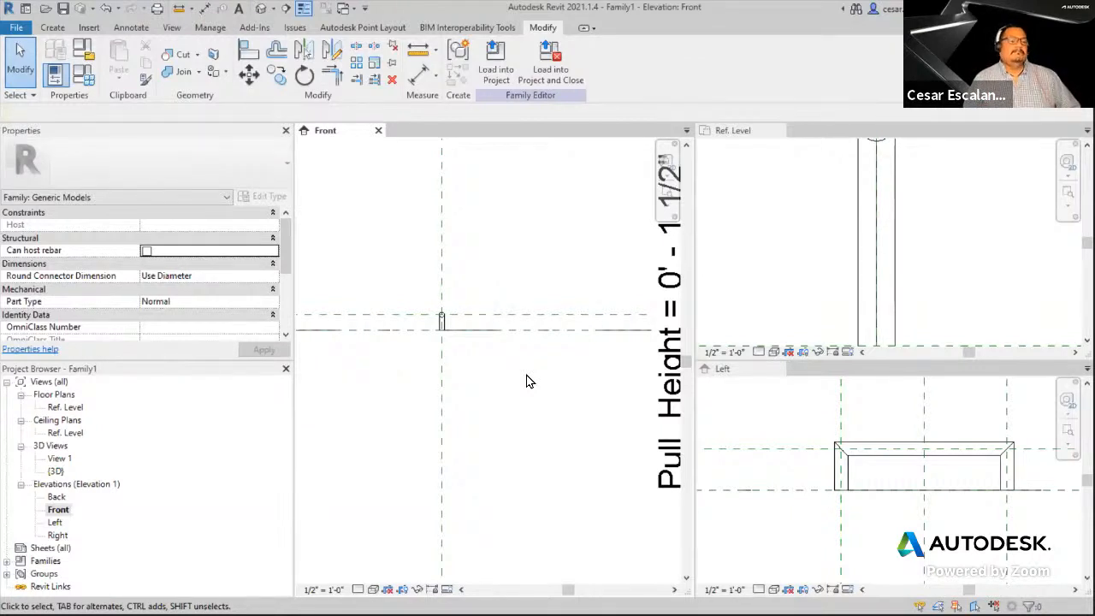
- Examine the handle sweep in the Left elevation, selecting it for inspection and clearing the selection
scroll(904, 441, down, 2)
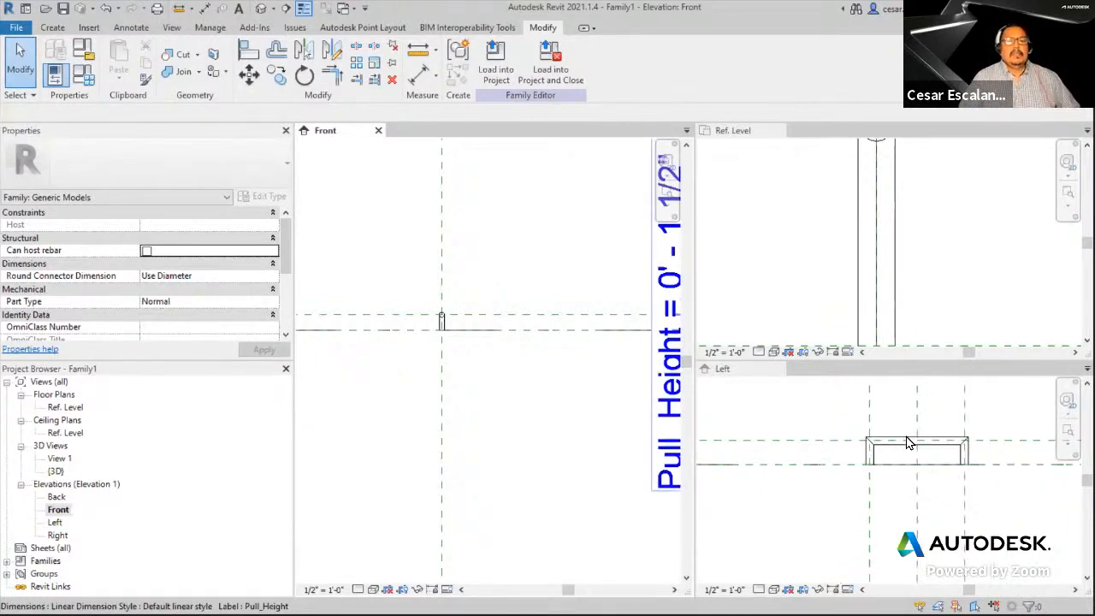
click(890, 532)
scroll(887, 538, down, 1)
middle_drag(984, 510, 969, 546)
scroll(890, 554, up, 2)
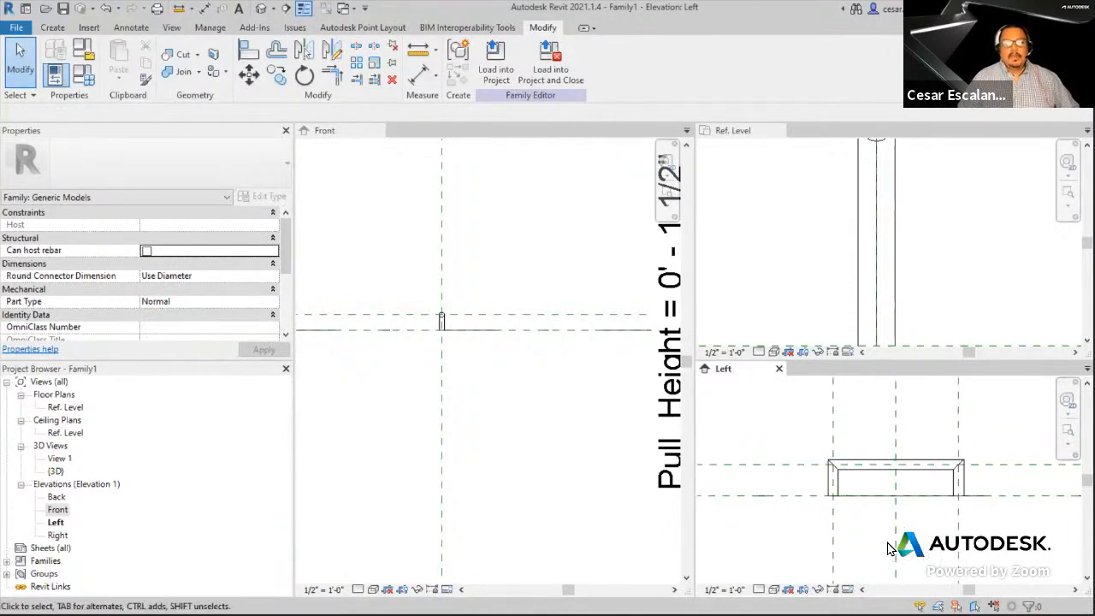
click(884, 476)
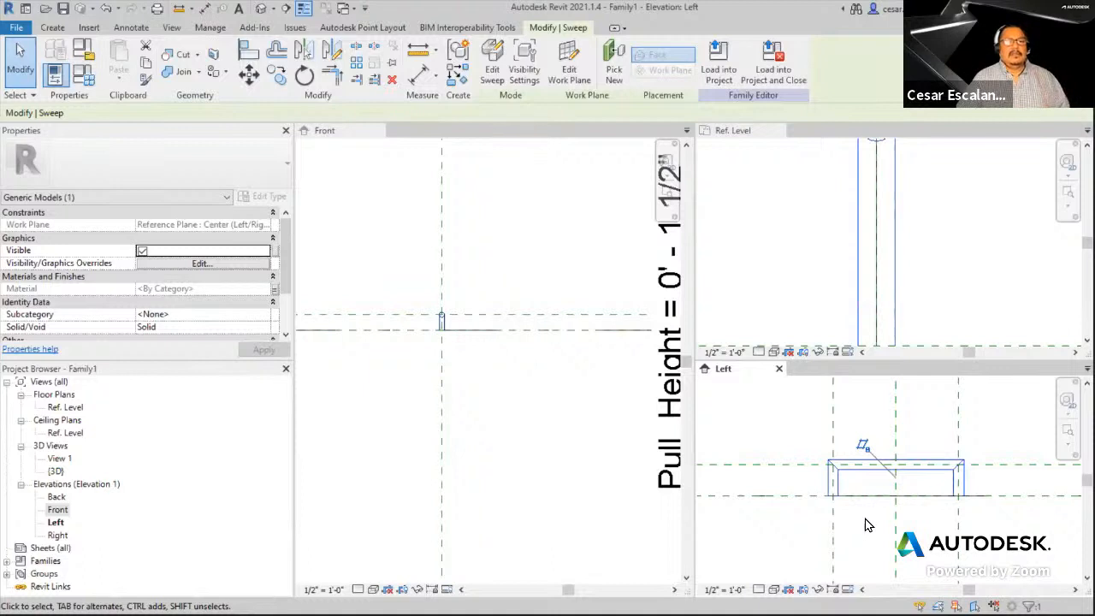
middle_drag(931, 436, 916, 462)
scroll(915, 462, down, 3)
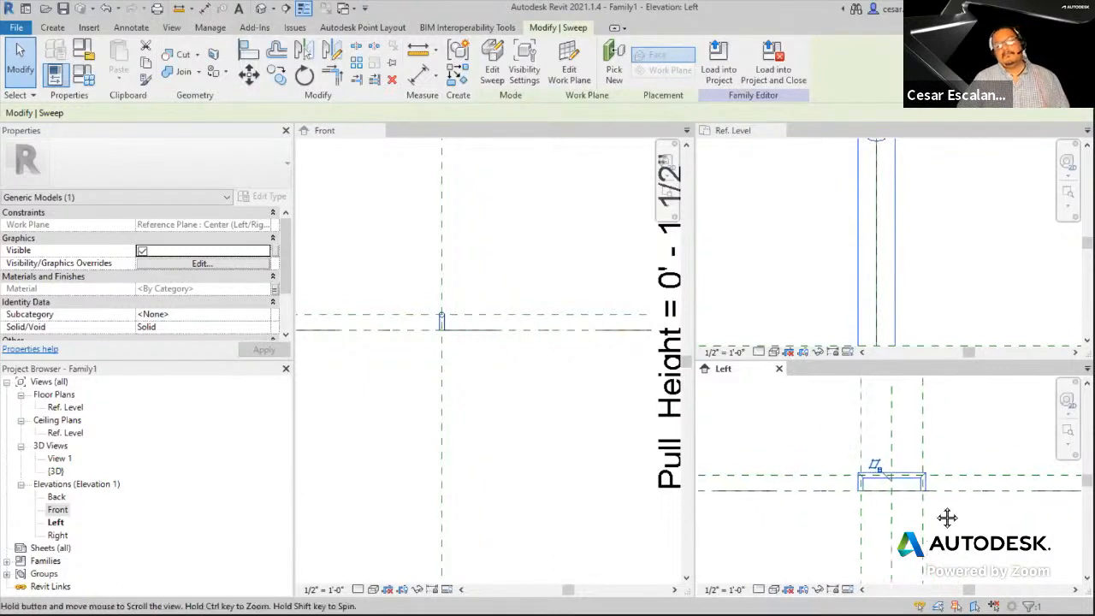
scroll(872, 445, up, 2)
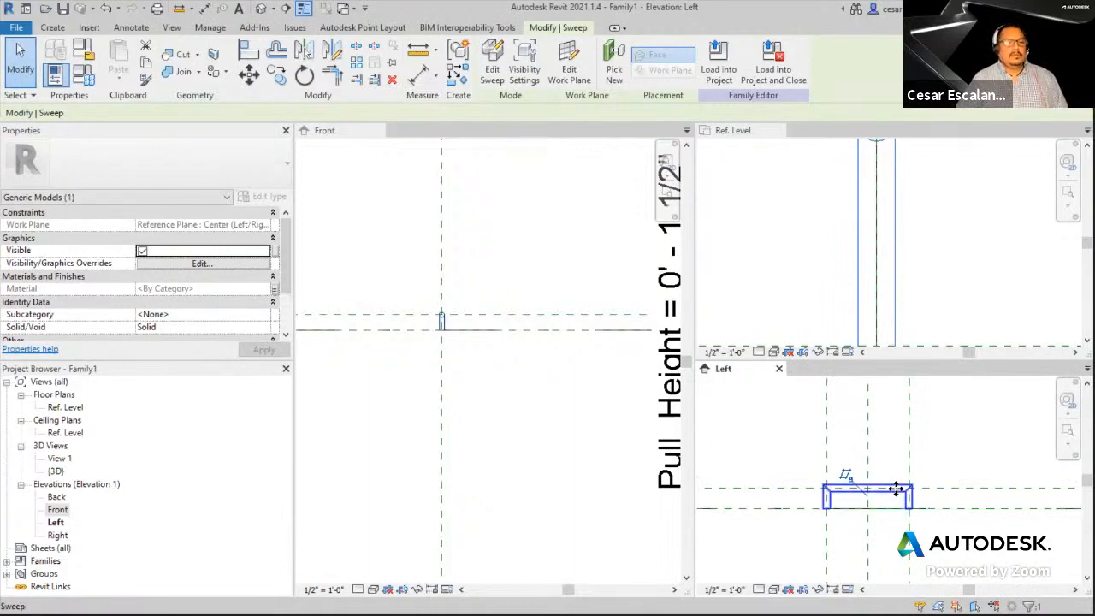
click(942, 465)
scroll(942, 466, down, 2)
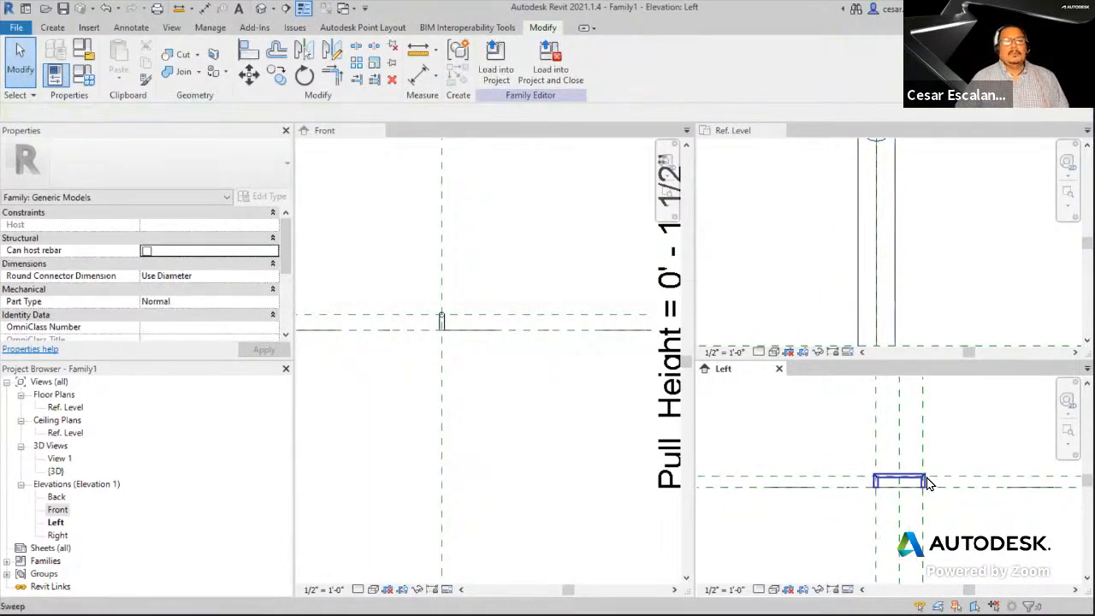
- In the Ref. Level view, limit the handle's vertical centre line to the Coarse detail level in its visibility settings, keeping Plan/RCP enabled
scroll(847, 325, down, 3)
click(914, 259)
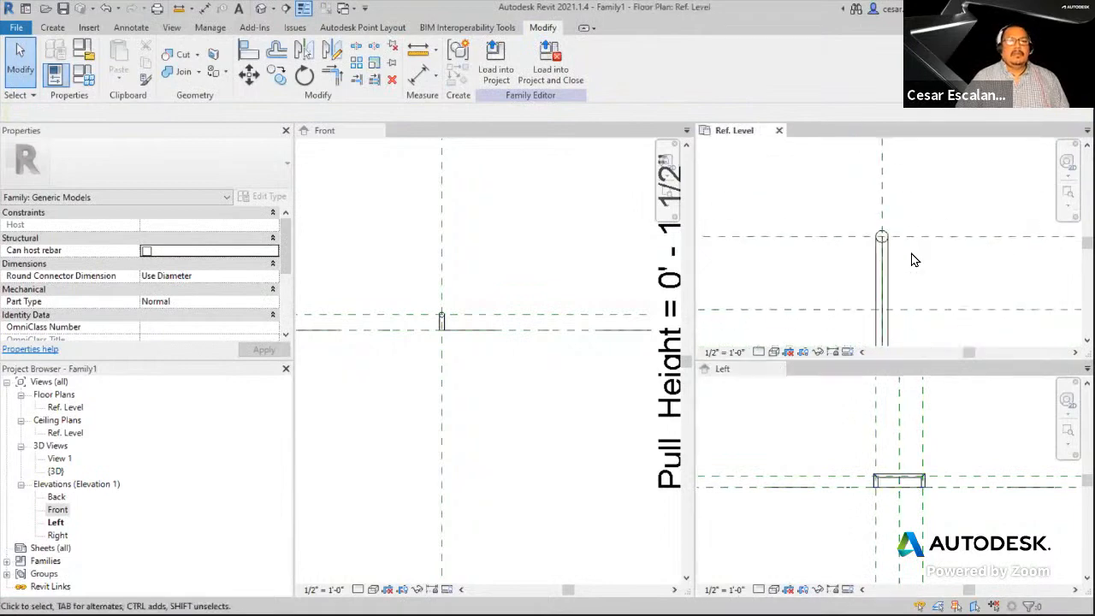
scroll(909, 330, down, 1)
middle_drag(910, 330, 884, 258)
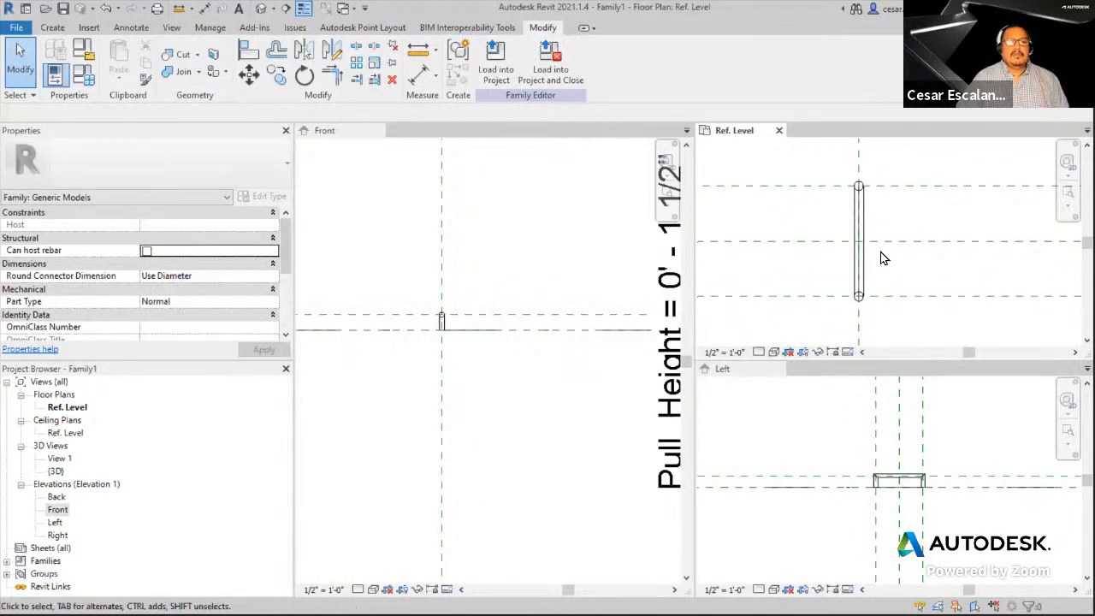
scroll(884, 285, up, 1)
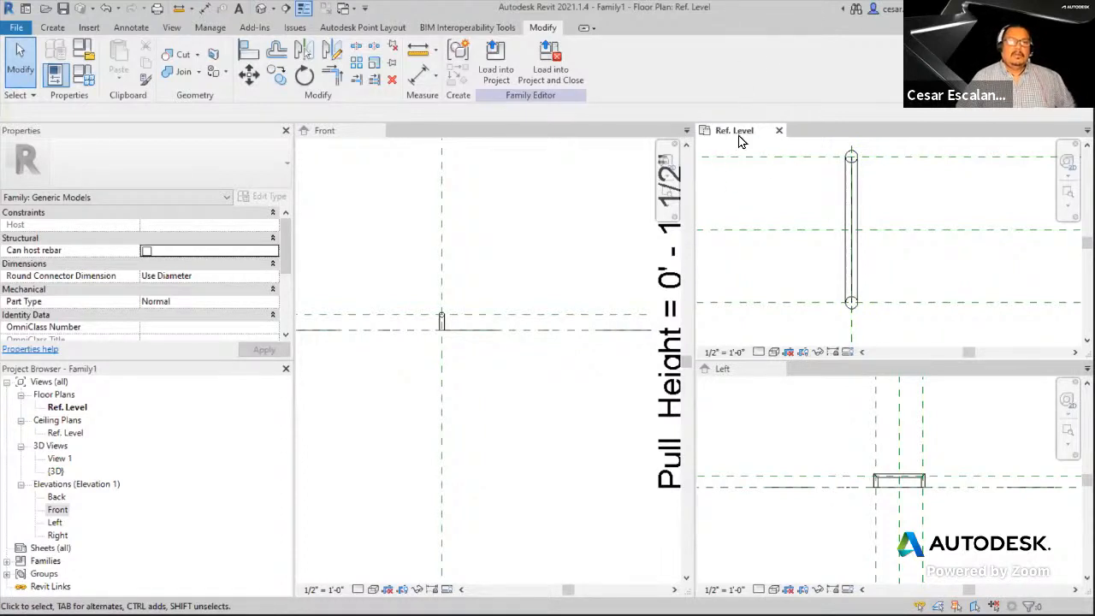
click(853, 258)
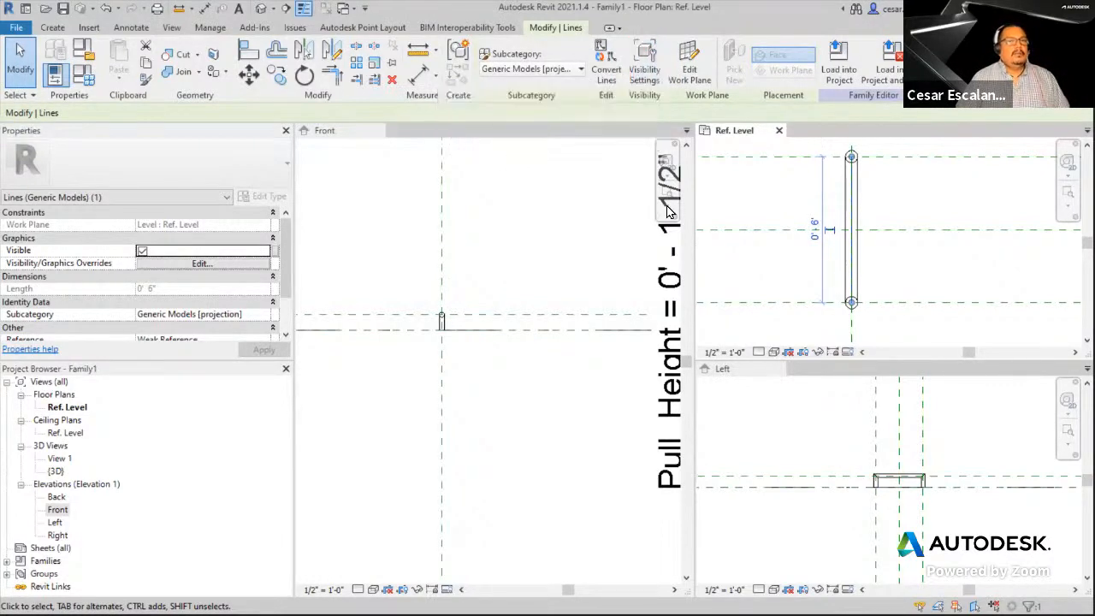
click(653, 74)
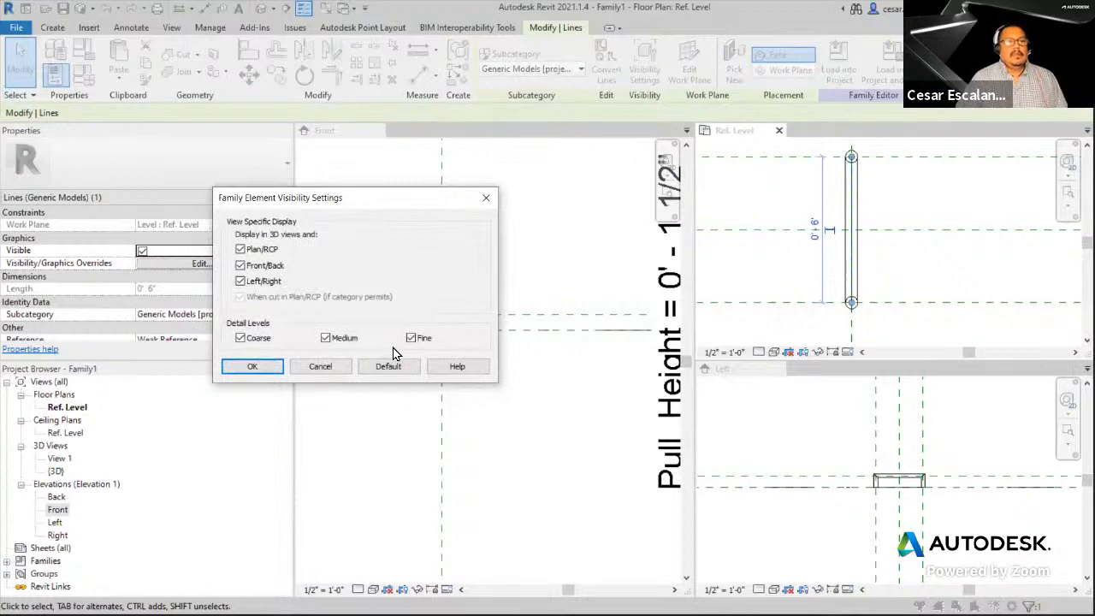
click(240, 249)
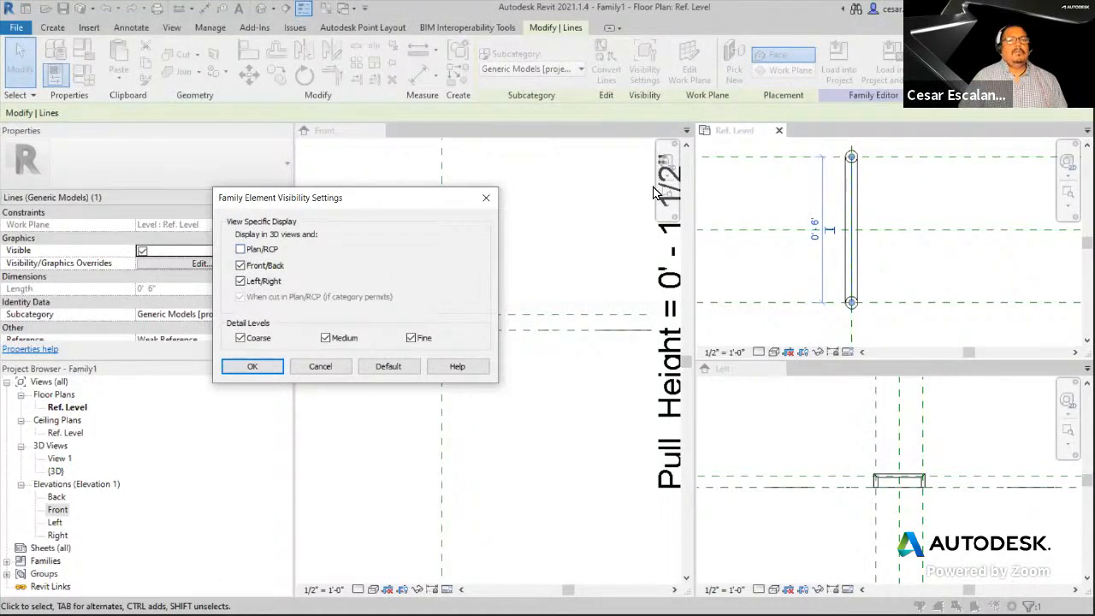
click(241, 249)
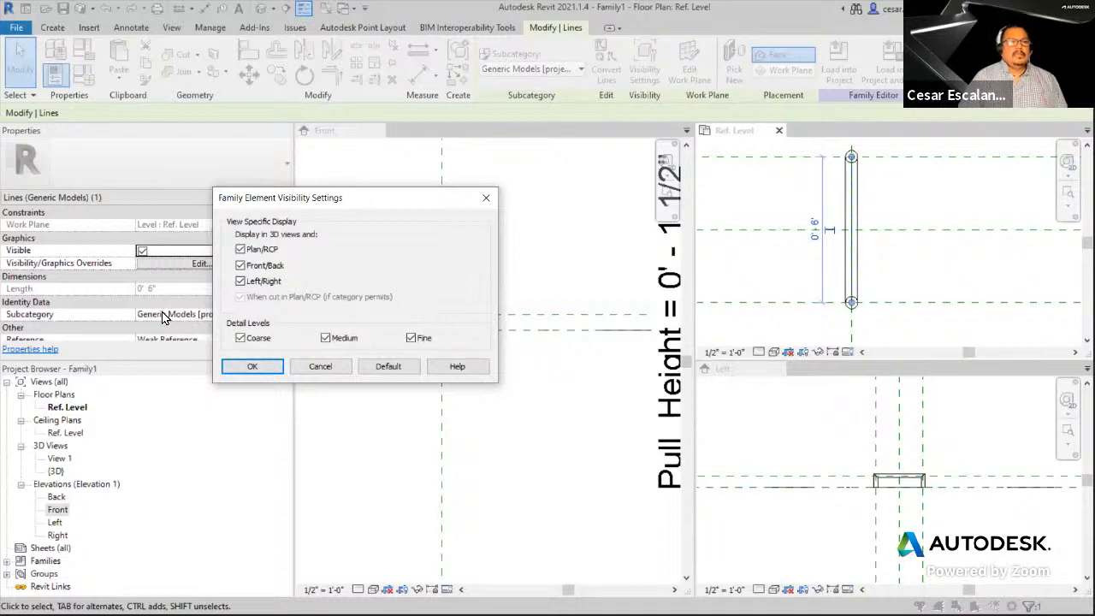
click(326, 338)
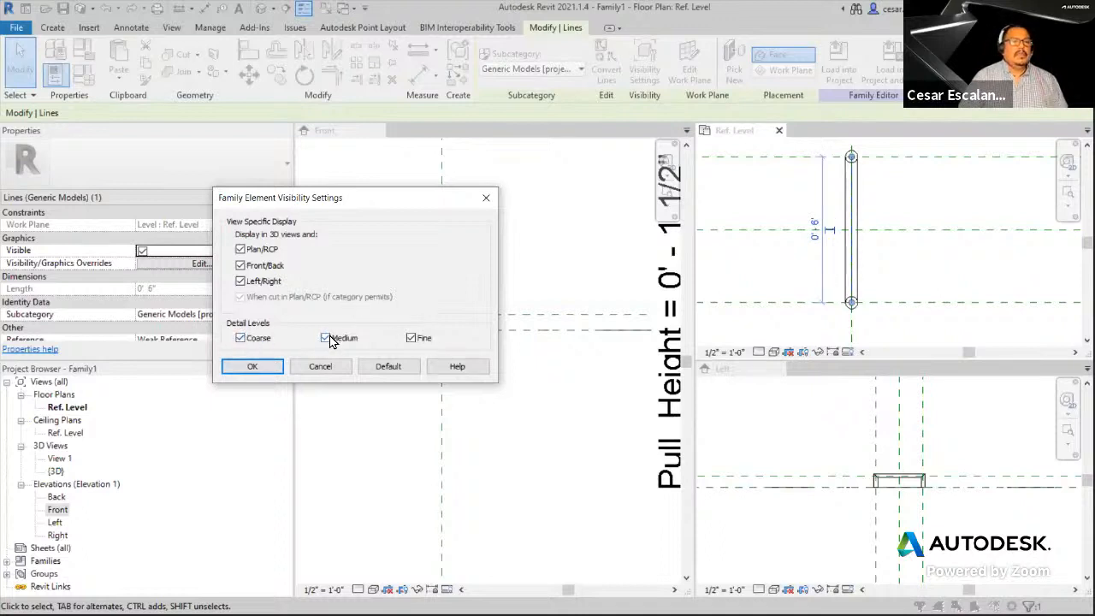
click(411, 338)
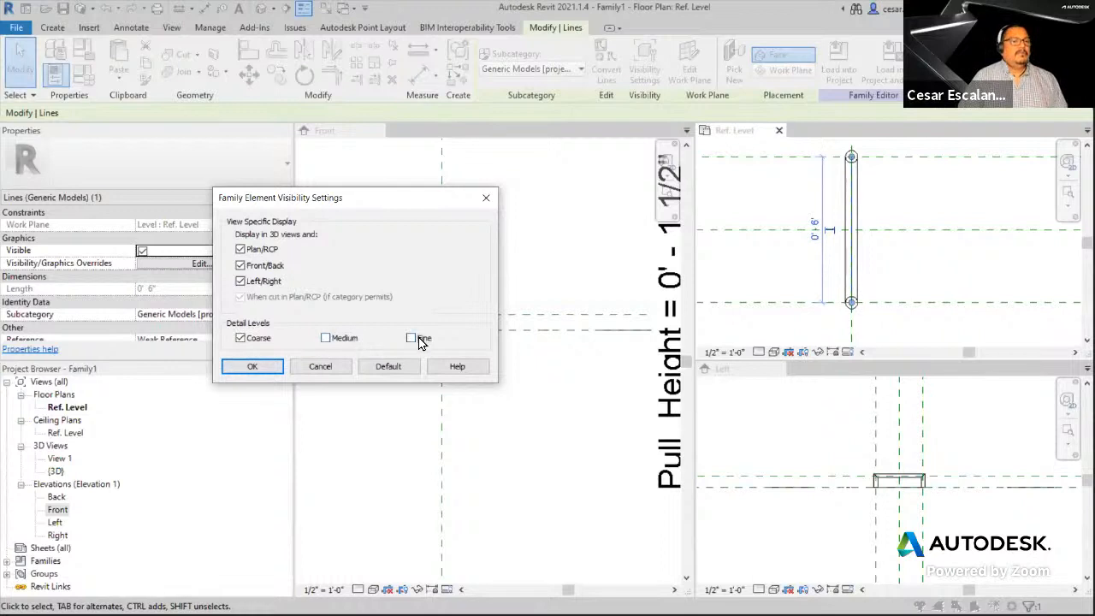
click(255, 367)
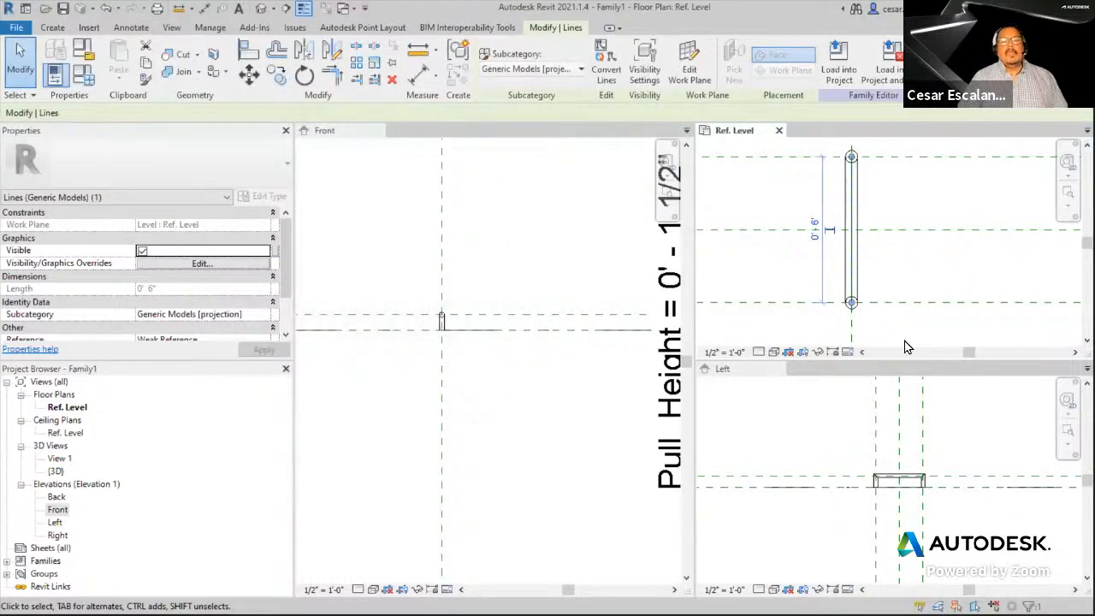
click(937, 270)
- Turn off the Coarse and Medium detail levels in the visibility settings of the handle sweep
click(856, 290)
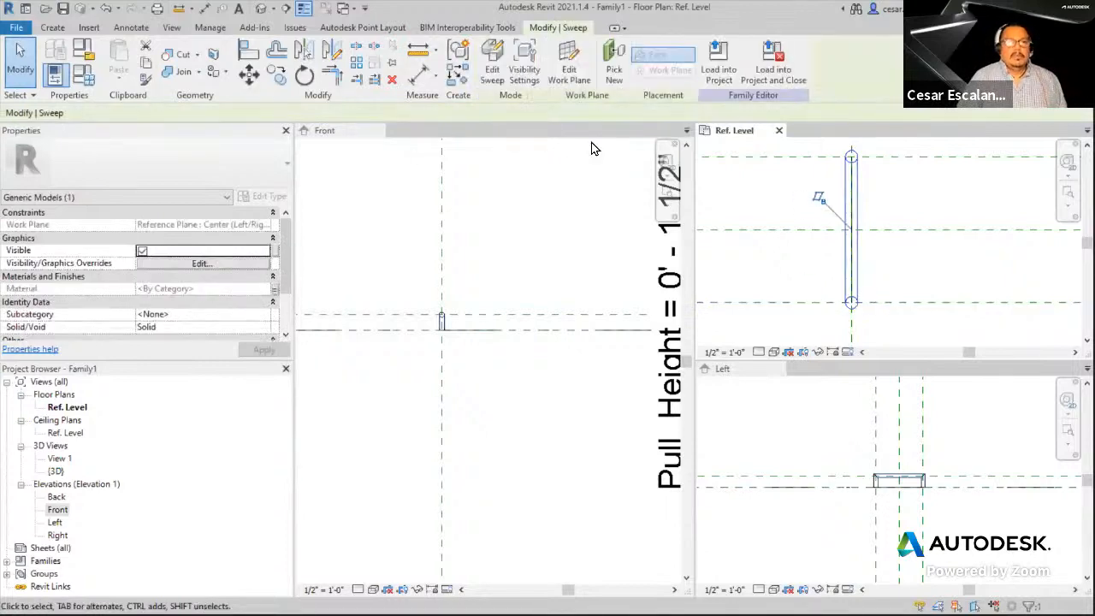
click(525, 64)
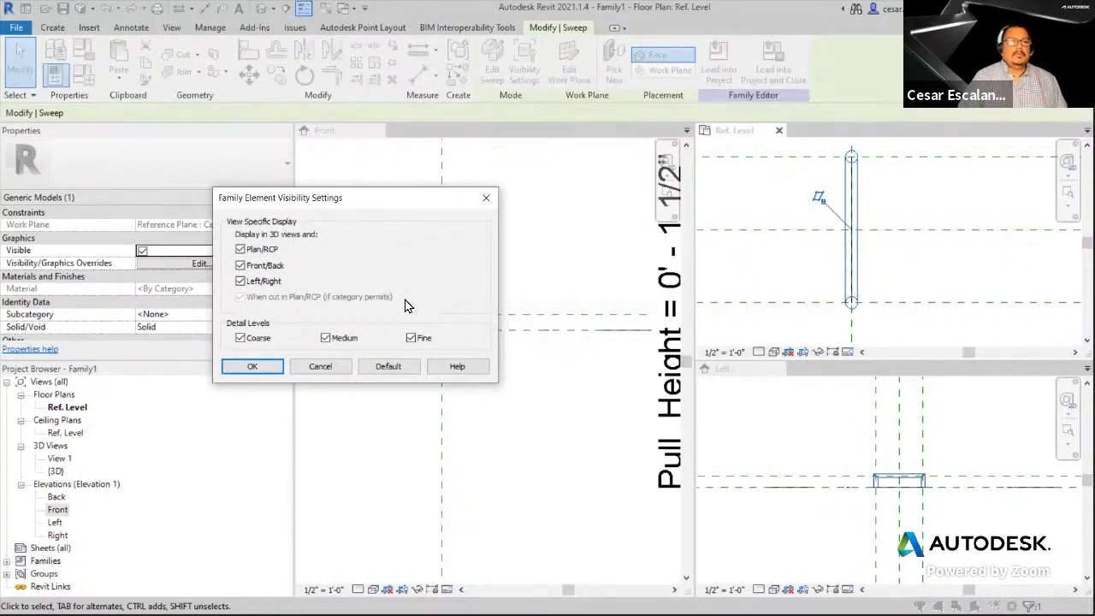
click(326, 339)
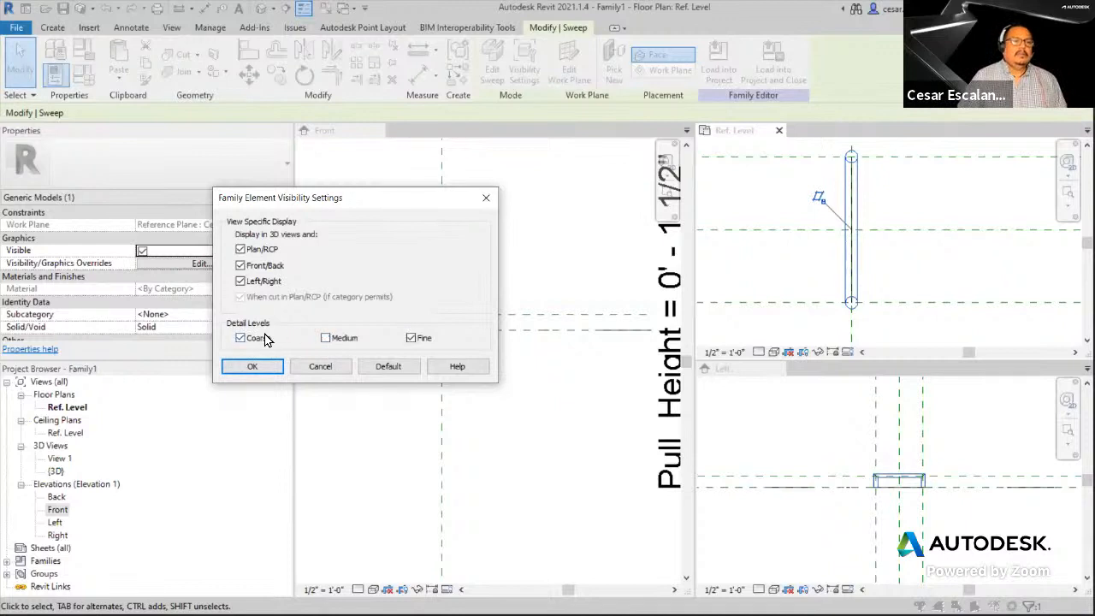
click(241, 338)
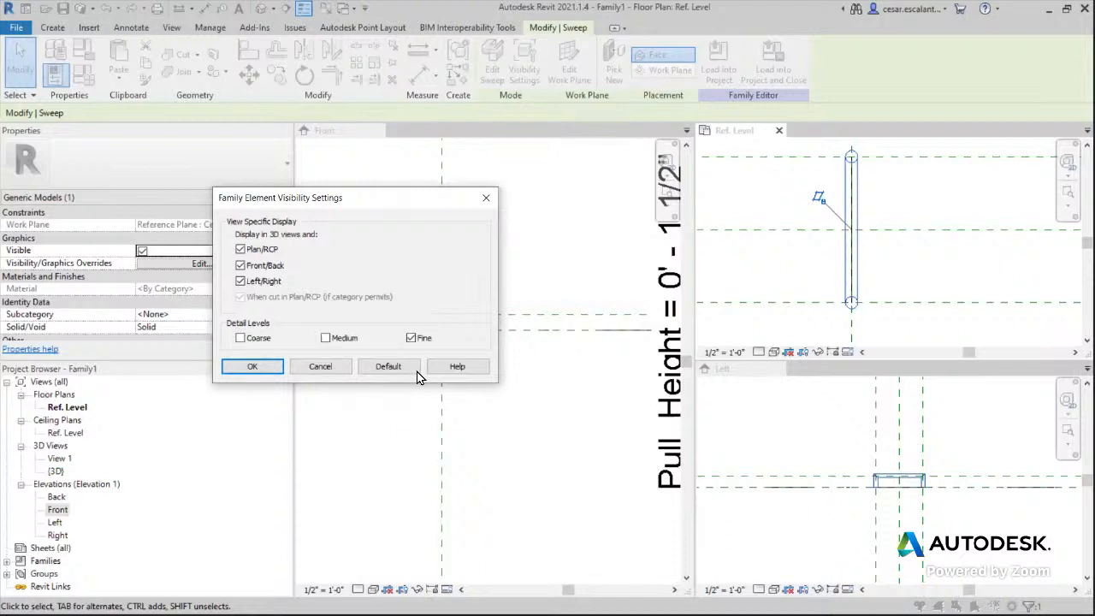
click(267, 370)
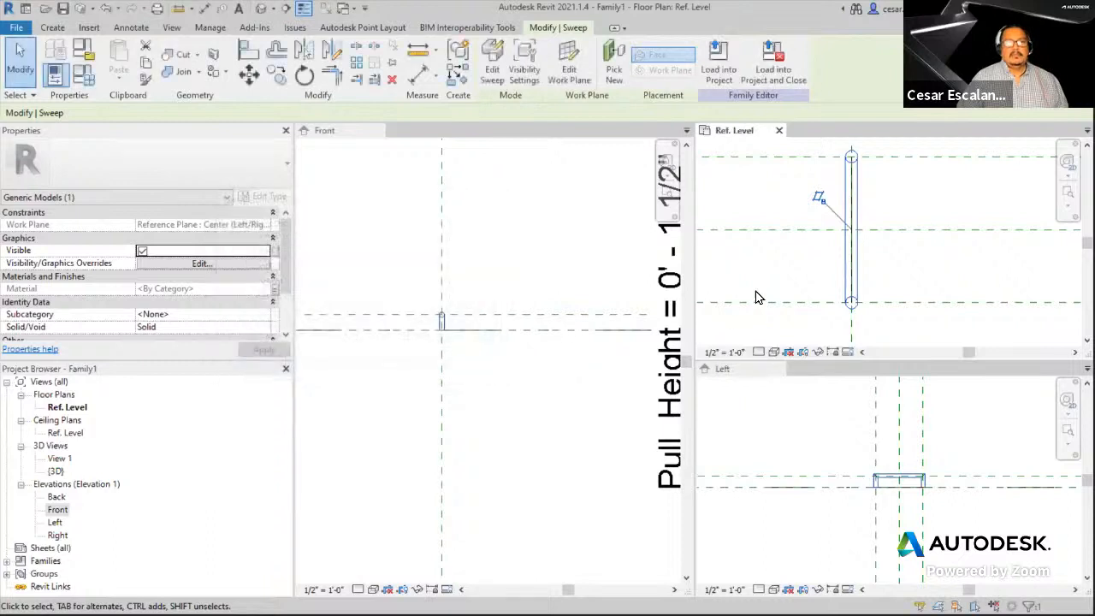
- Check which detail levels are enabled in the centre line's visibility settings and clear the selection
click(852, 280)
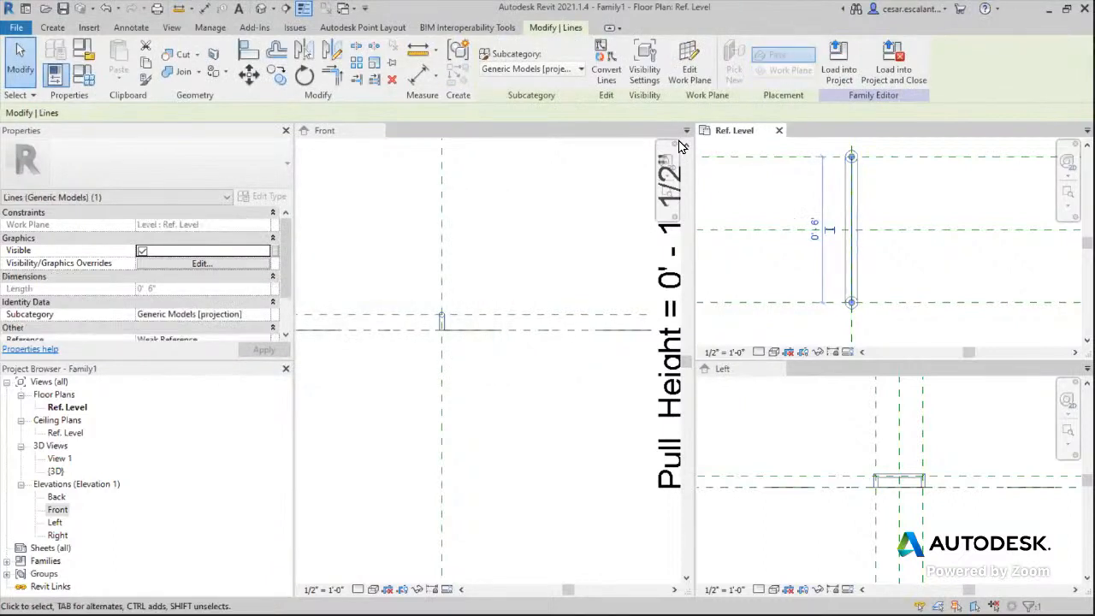
click(644, 70)
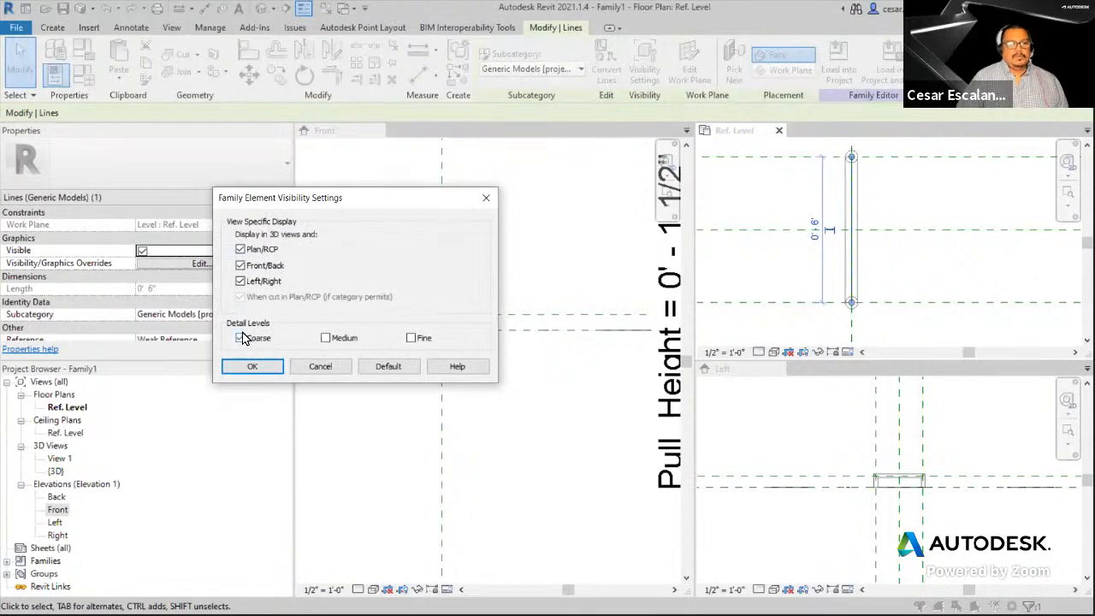
click(253, 367)
click(868, 252)
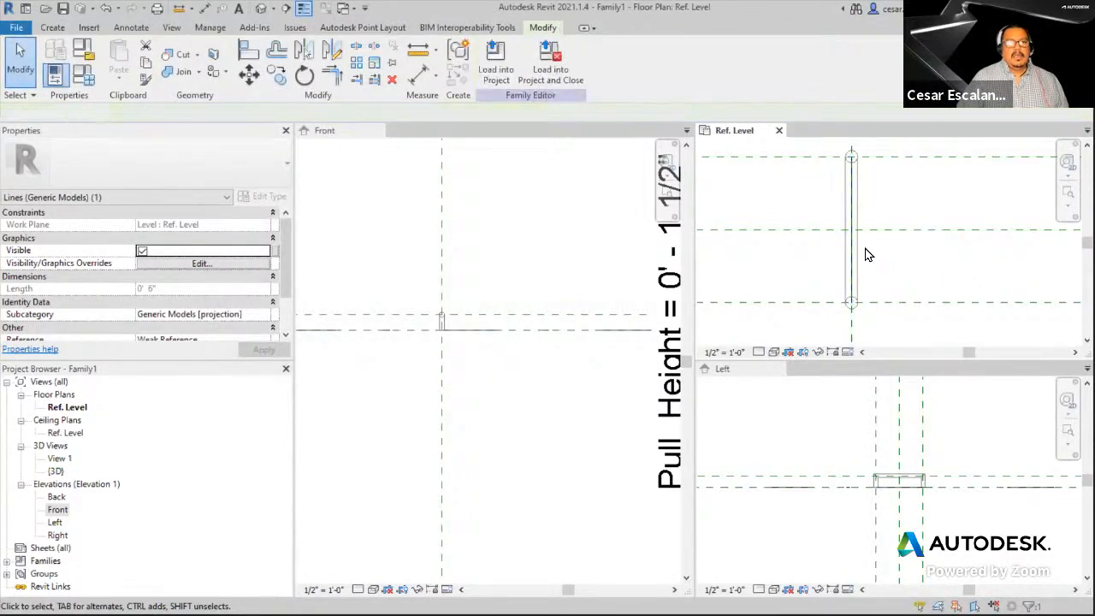
- Enable the Medium detail level again in the handle sweep's visibility settings and clear the selection
click(856, 240)
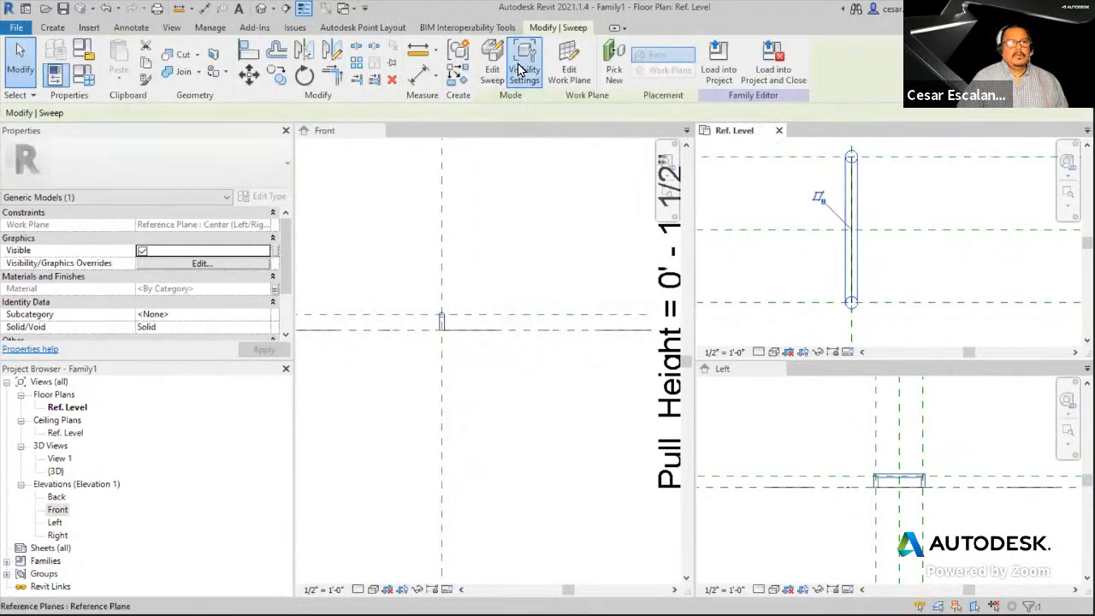
click(524, 66)
click(331, 340)
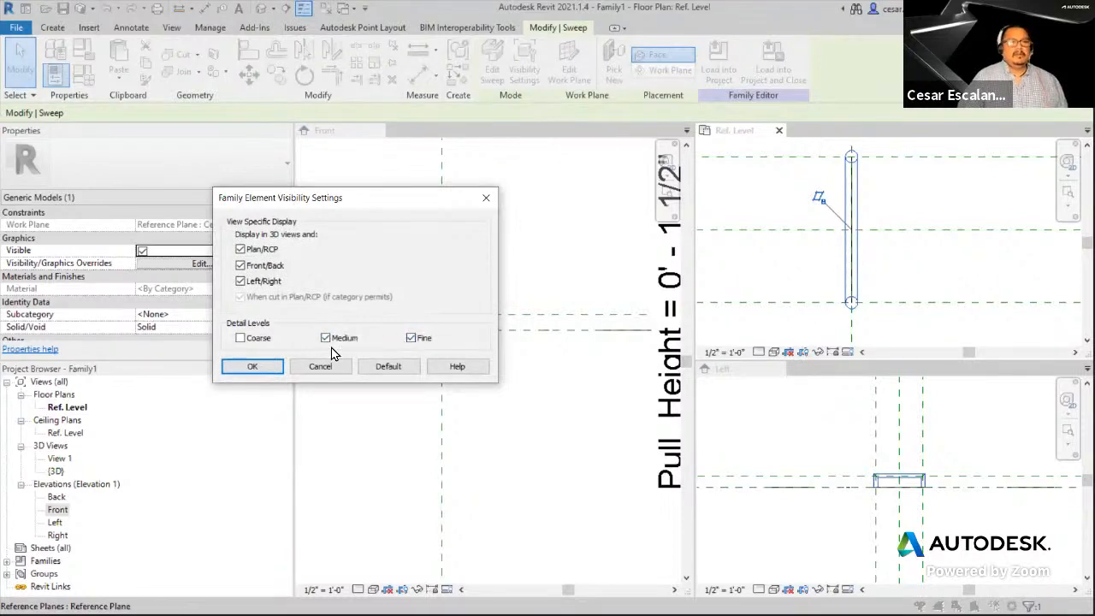
click(268, 365)
click(958, 326)
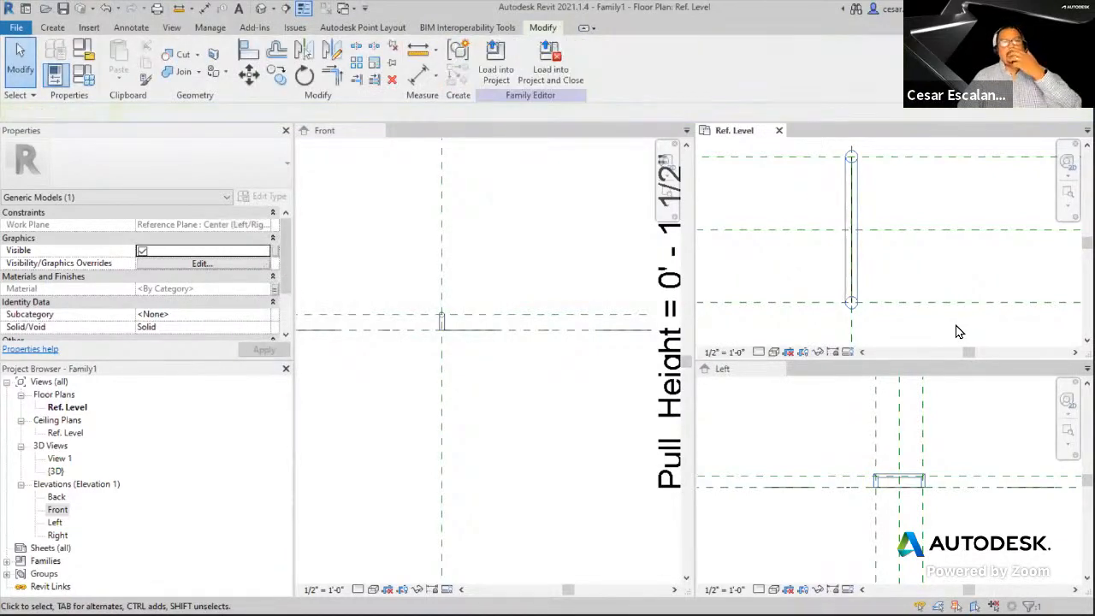
click(583, 445)
click(579, 459)
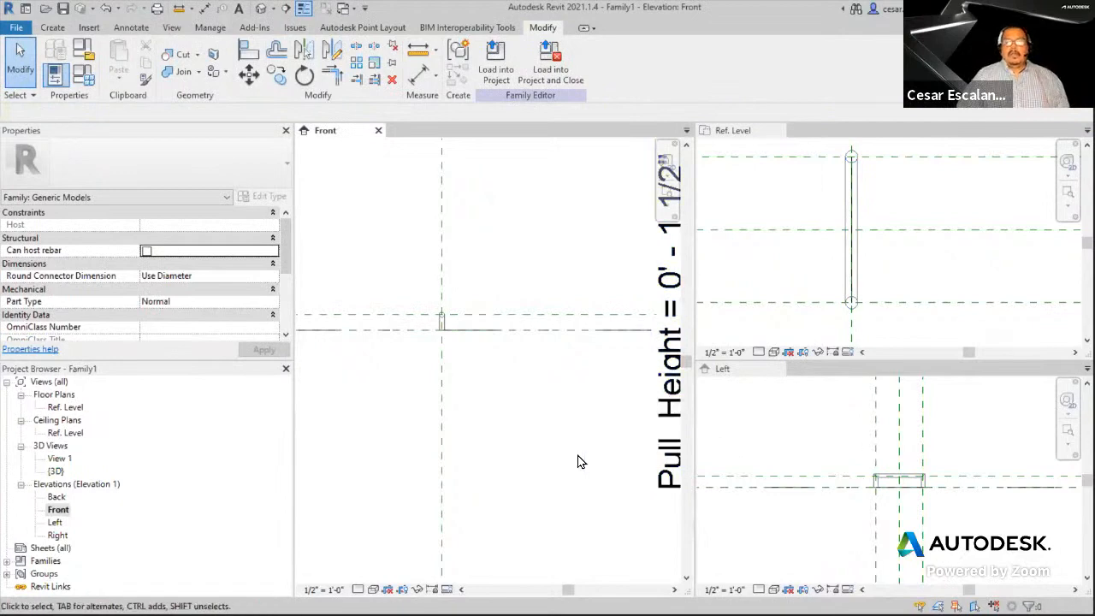
scroll(566, 466, down, 2)
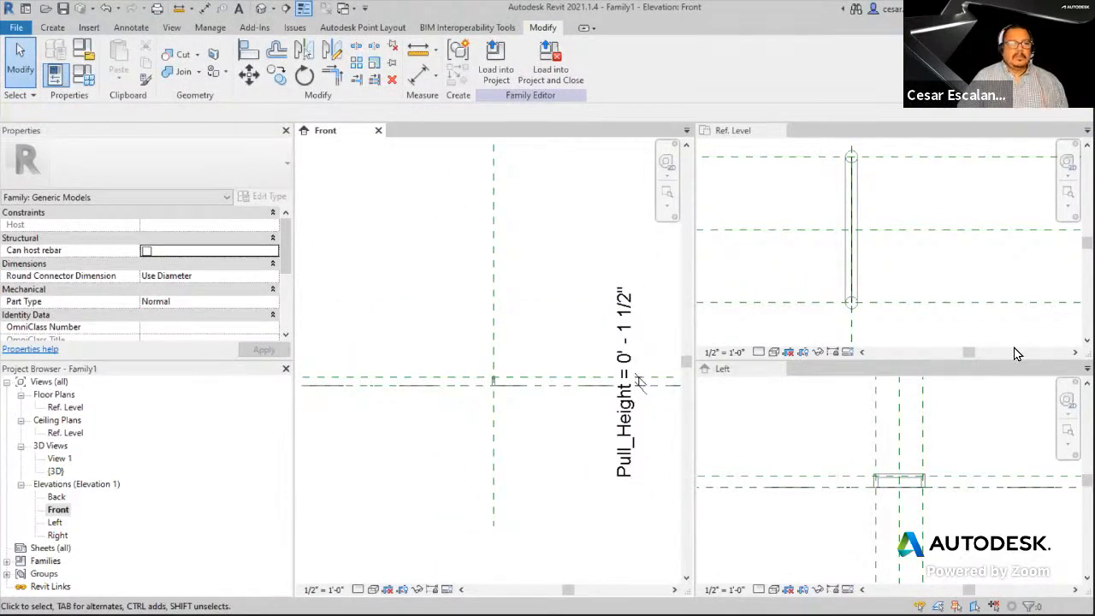
- Switch to PowerPoint, review slide 9 with "Define Types" highlighted in item 11, and return to Revit
key(alt+Tab)
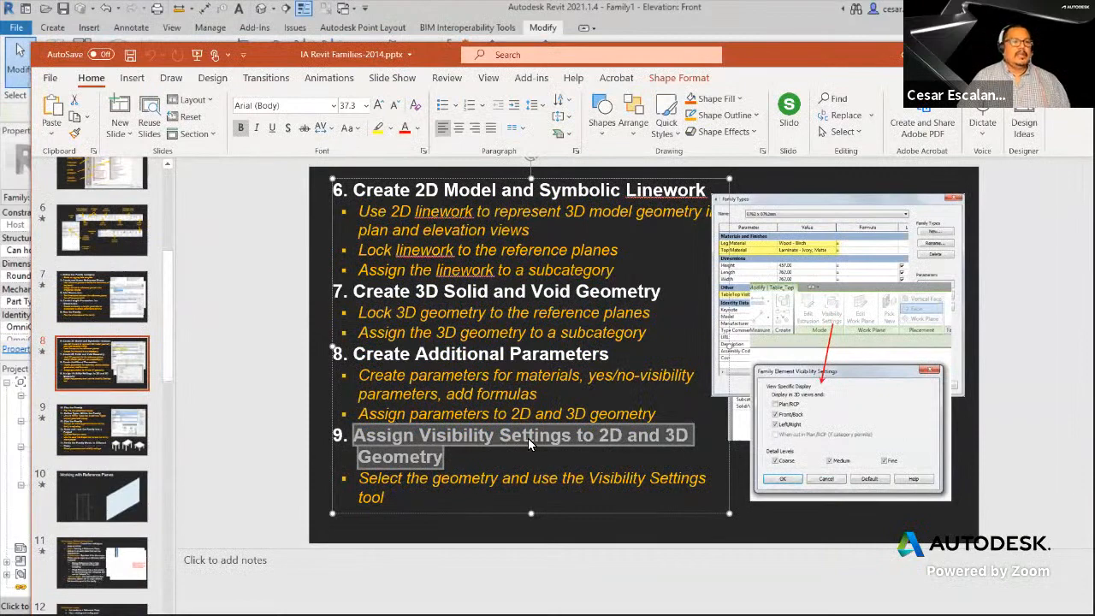
click(109, 431)
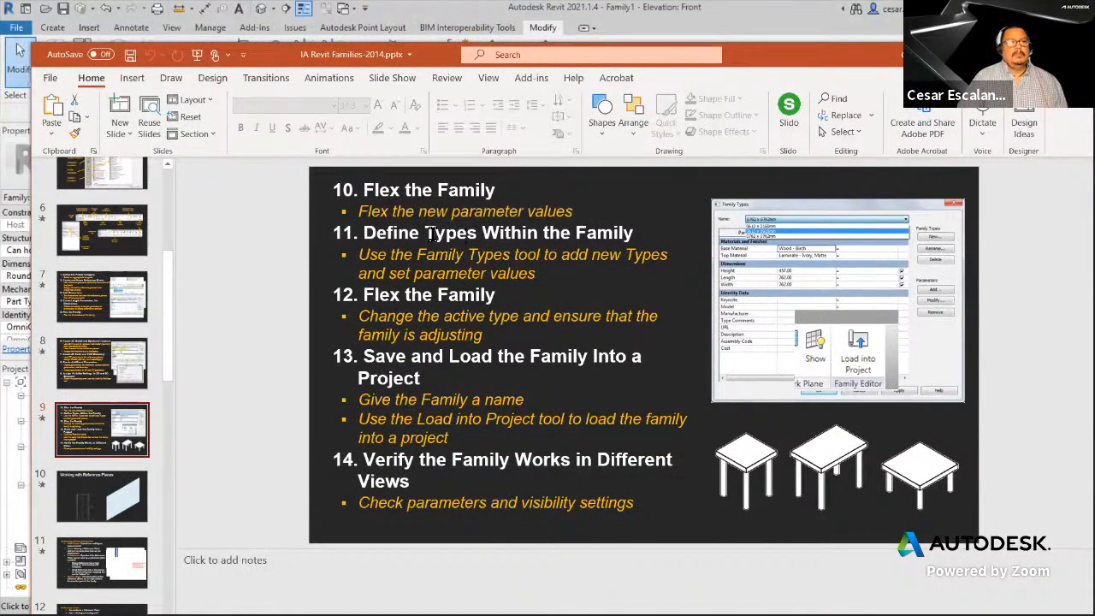
drag(436, 234, 479, 242)
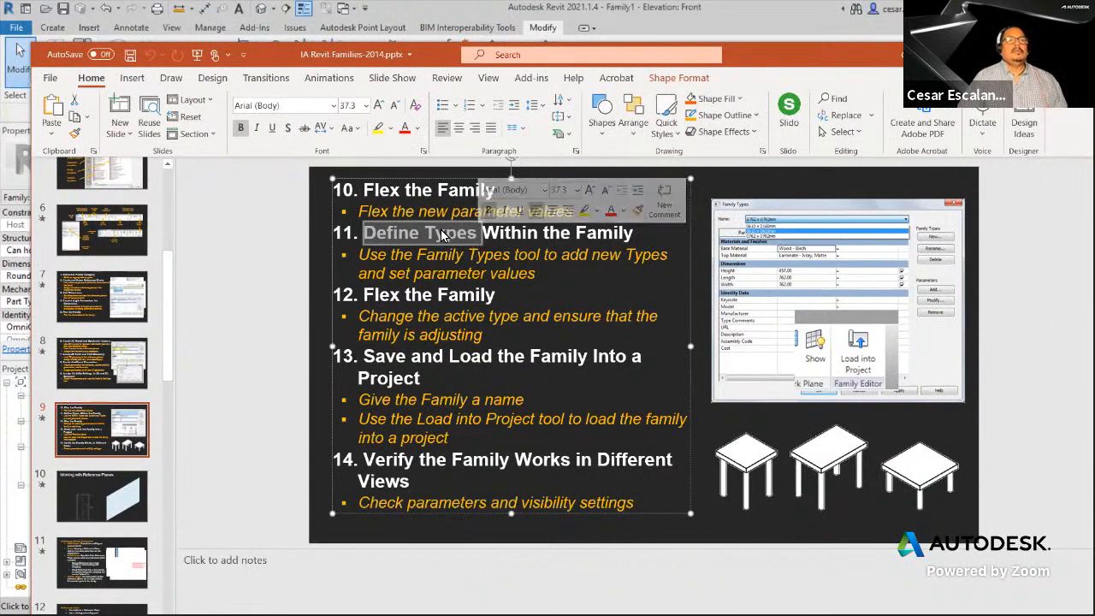
click(436, 234)
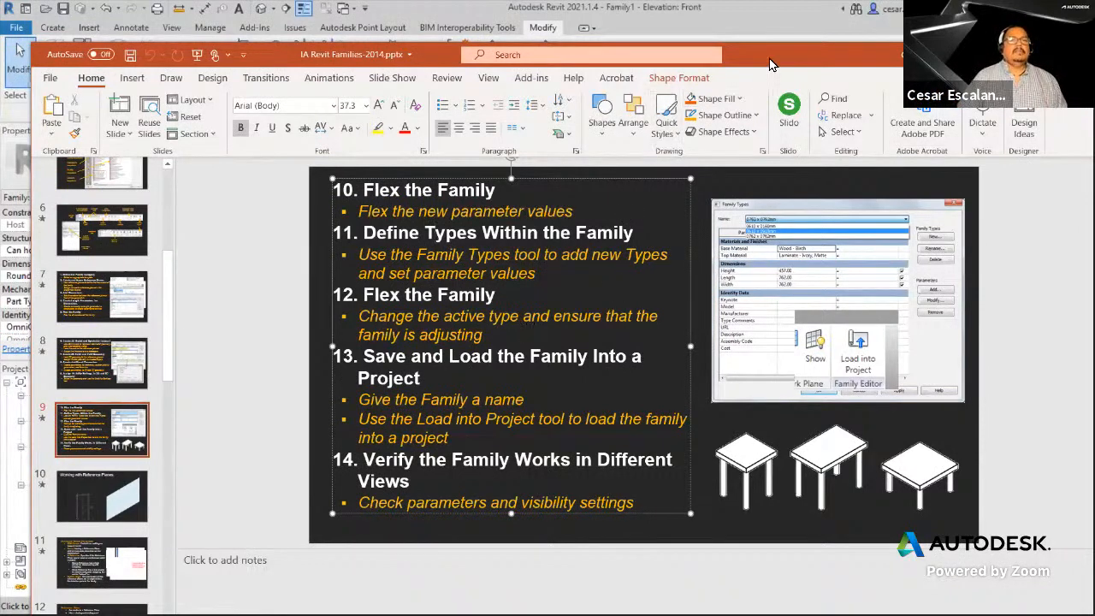
click(1025, 55)
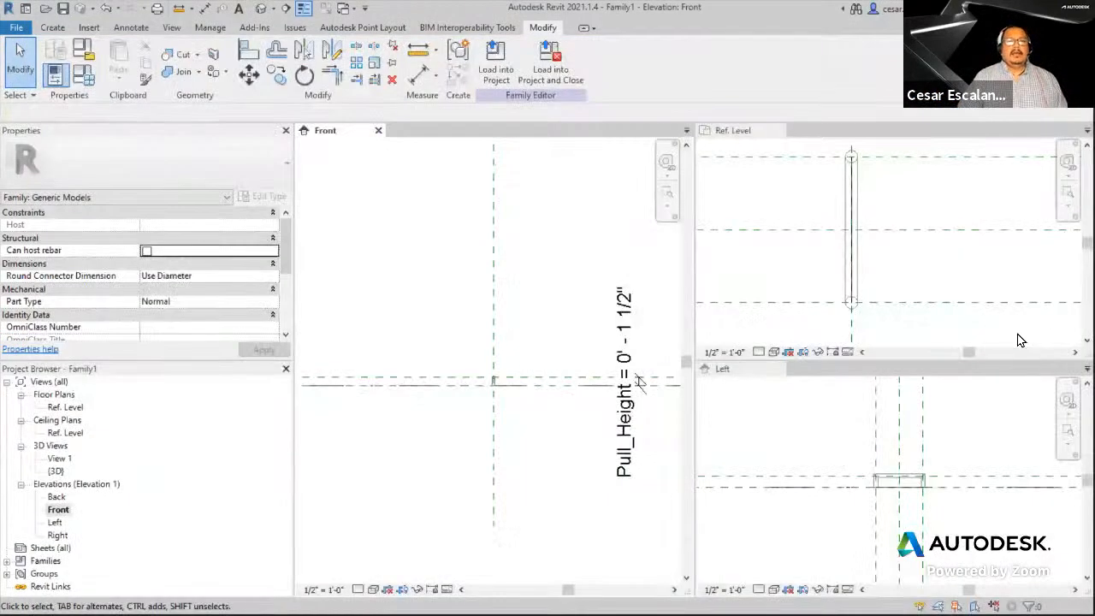
- Narrow the Properties palette and create a new family type named Pull 6"
click(931, 252)
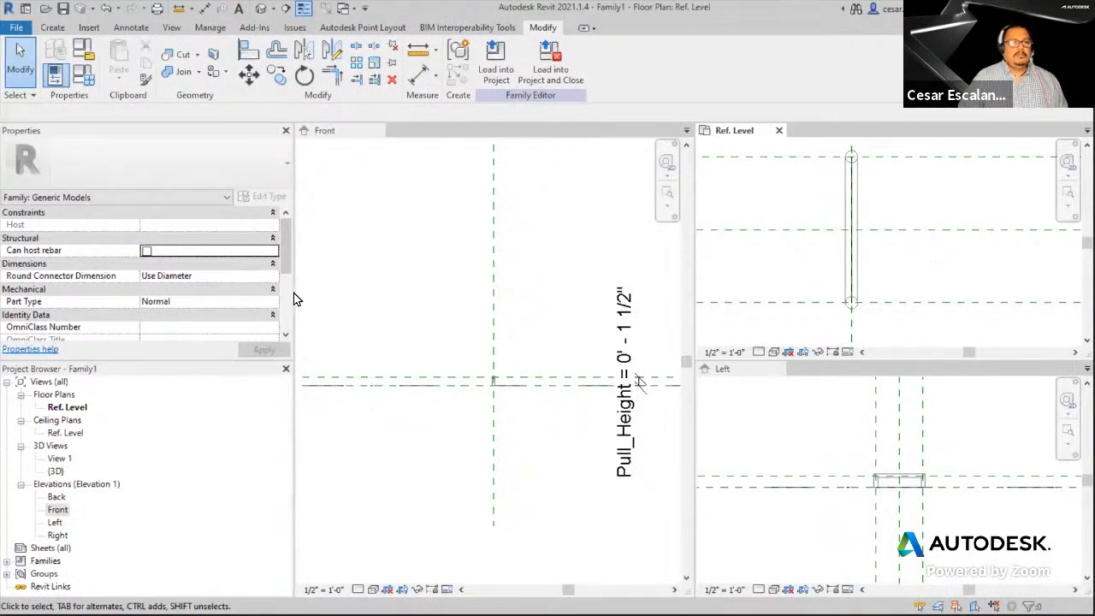
drag(292, 292, 209, 301)
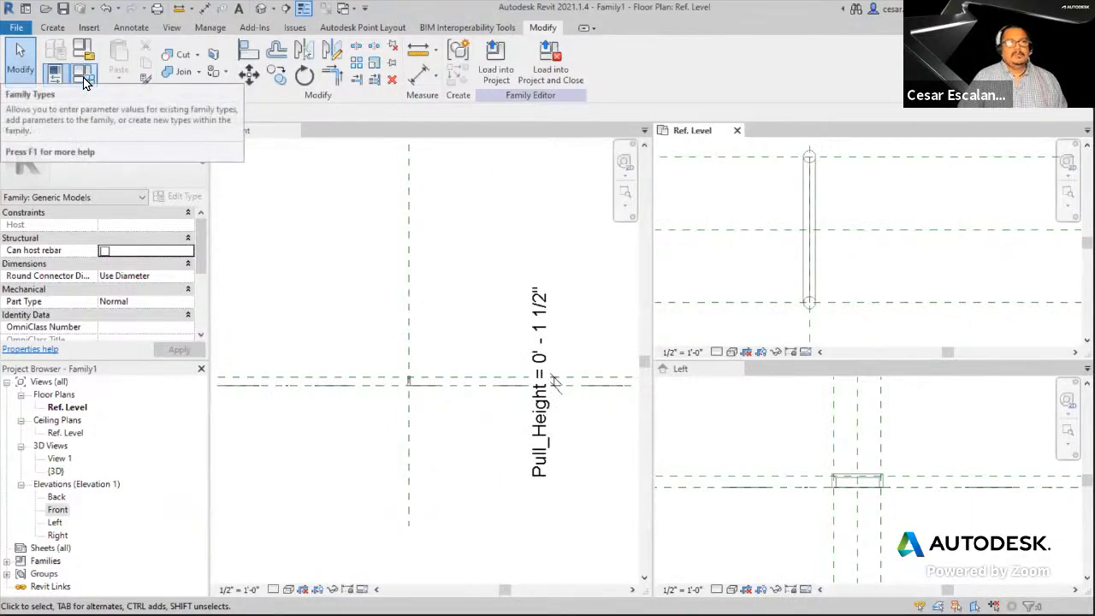
click(84, 81)
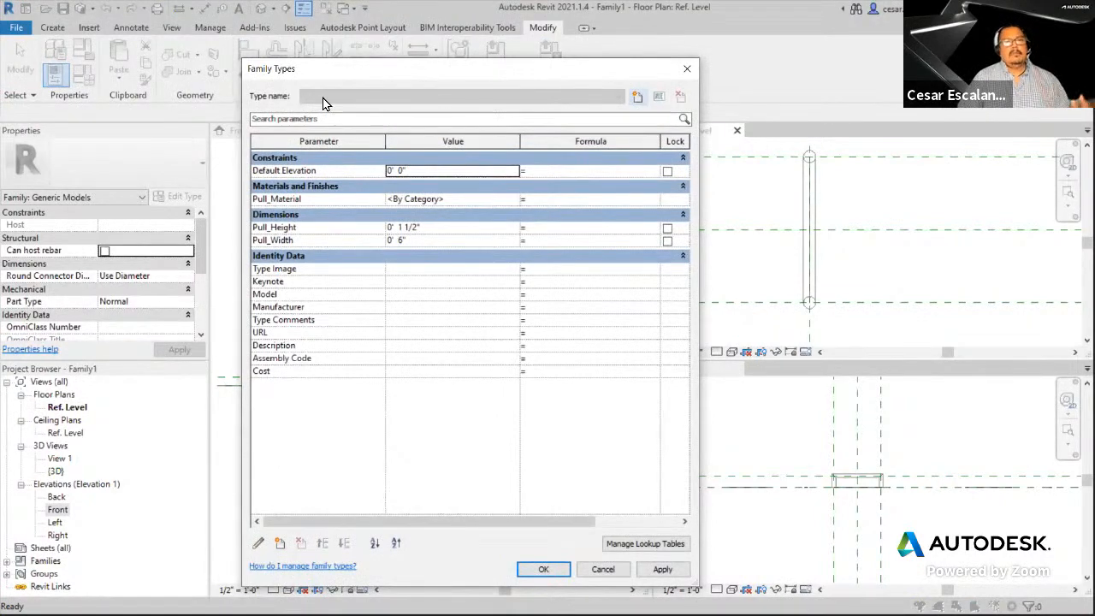
click(638, 97)
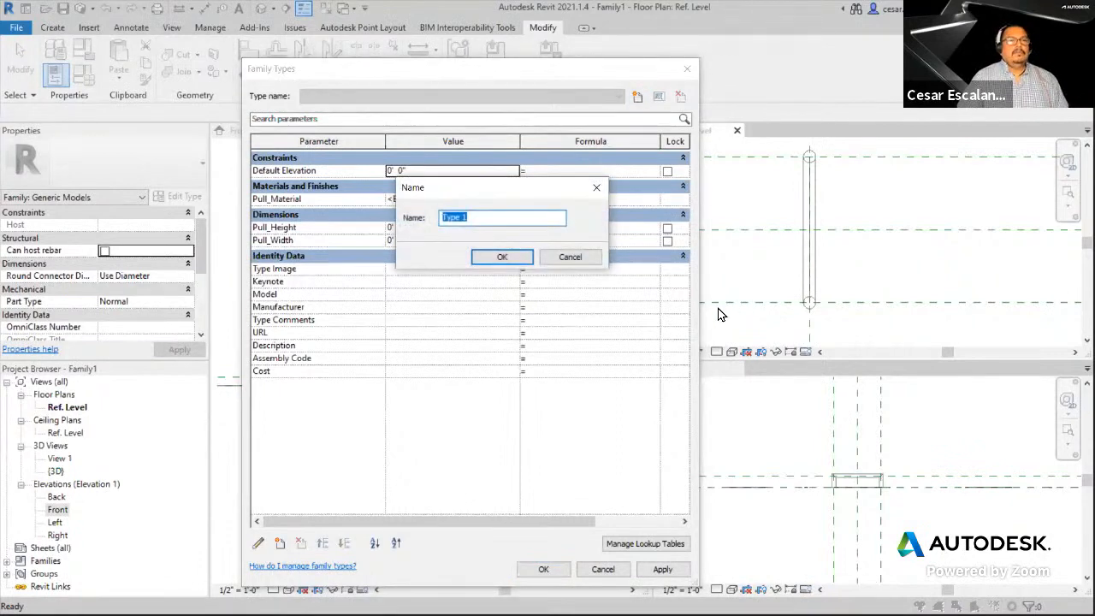
drag(494, 193, 726, 209)
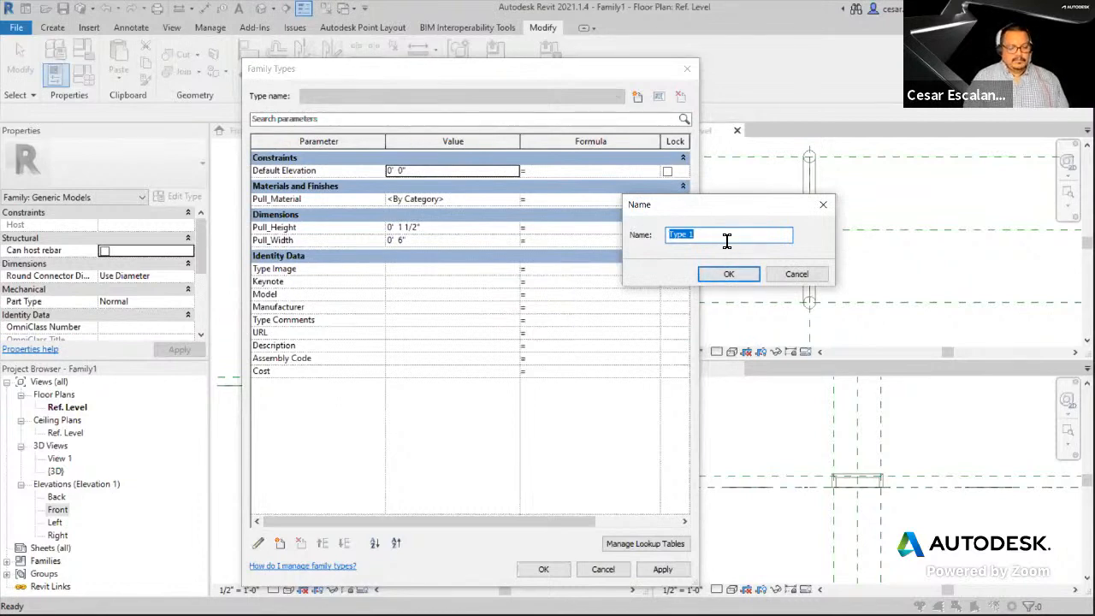
text(6)
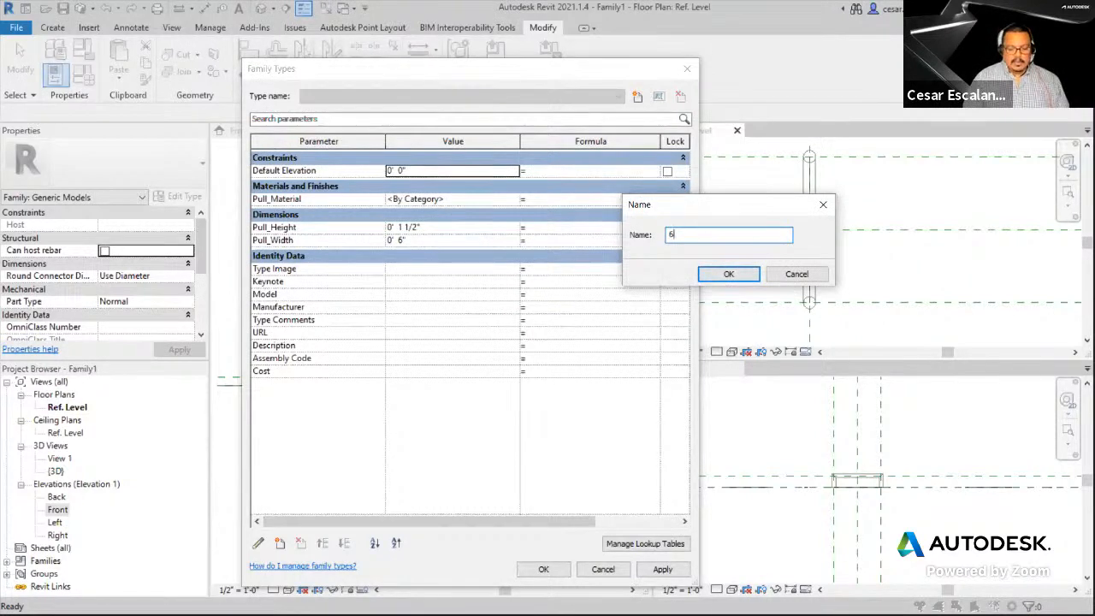
key(BackSpace)
text(PU)
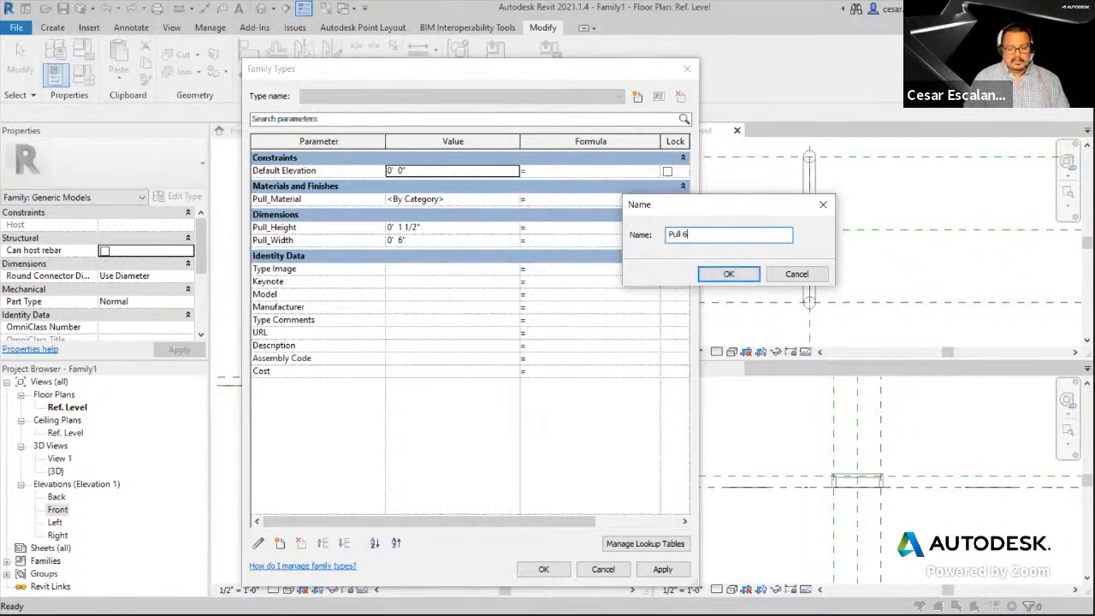
click(729, 274)
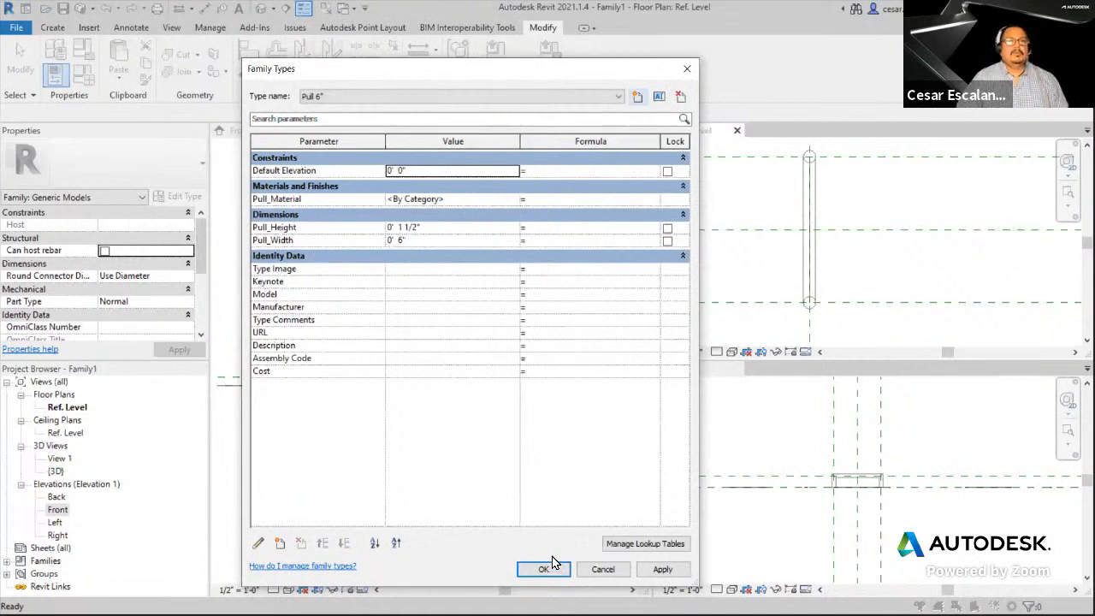
- Create a second family type named Pull 4" and set its Pull_Width to 4"
click(638, 99)
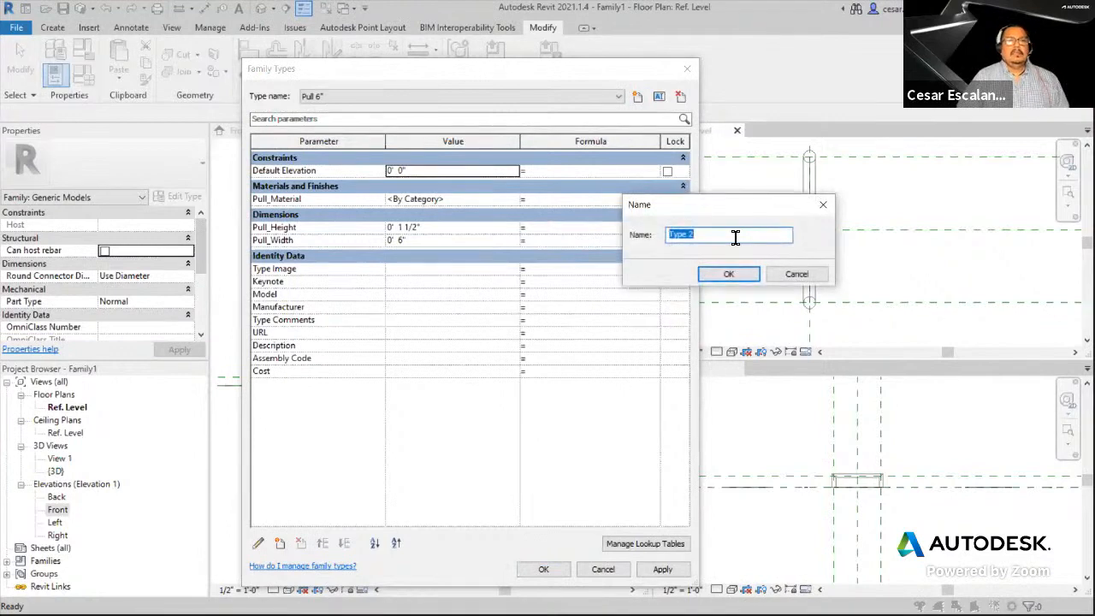
text(Pull 4")
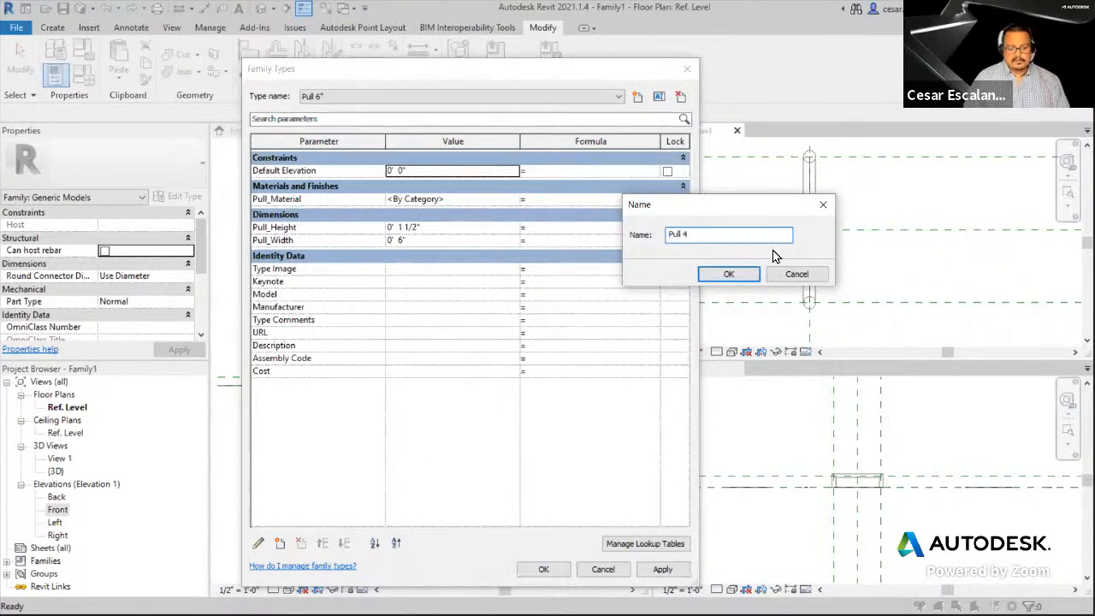
click(729, 274)
click(397, 241)
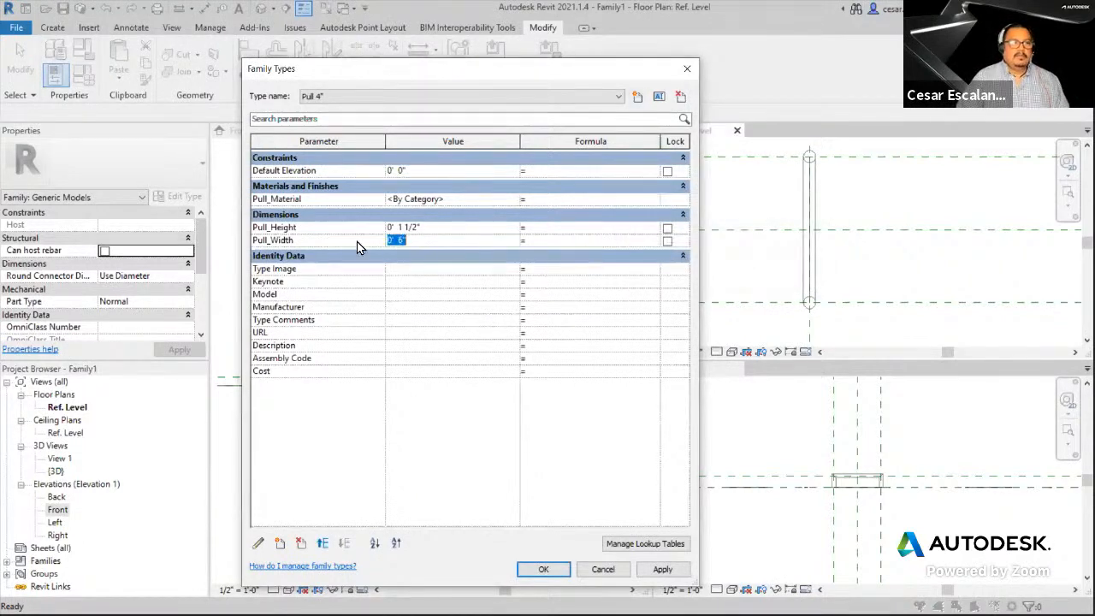
text(4")
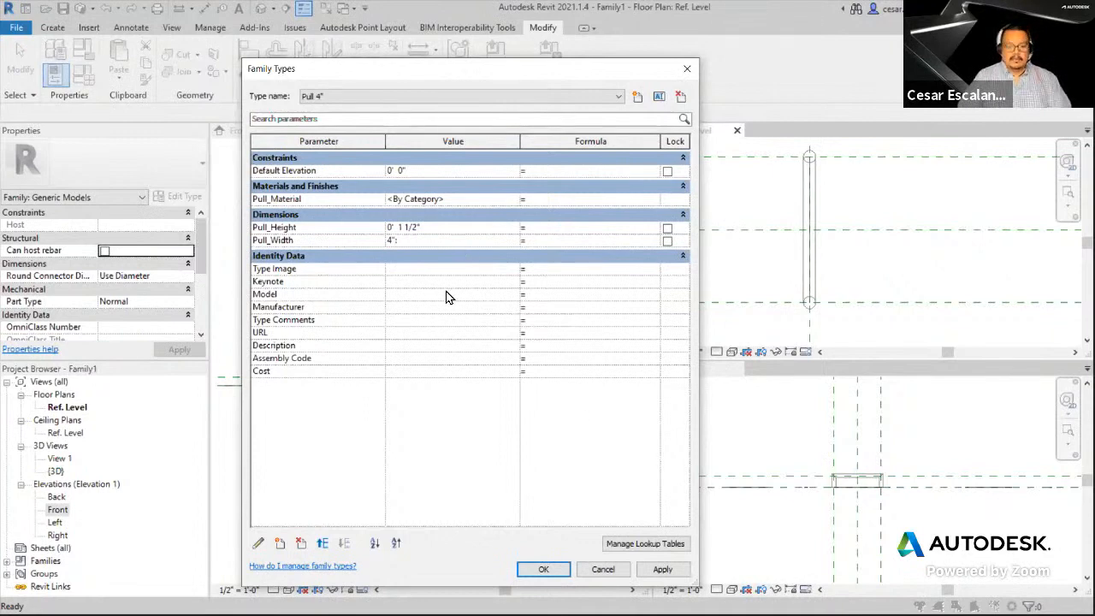
click(663, 569)
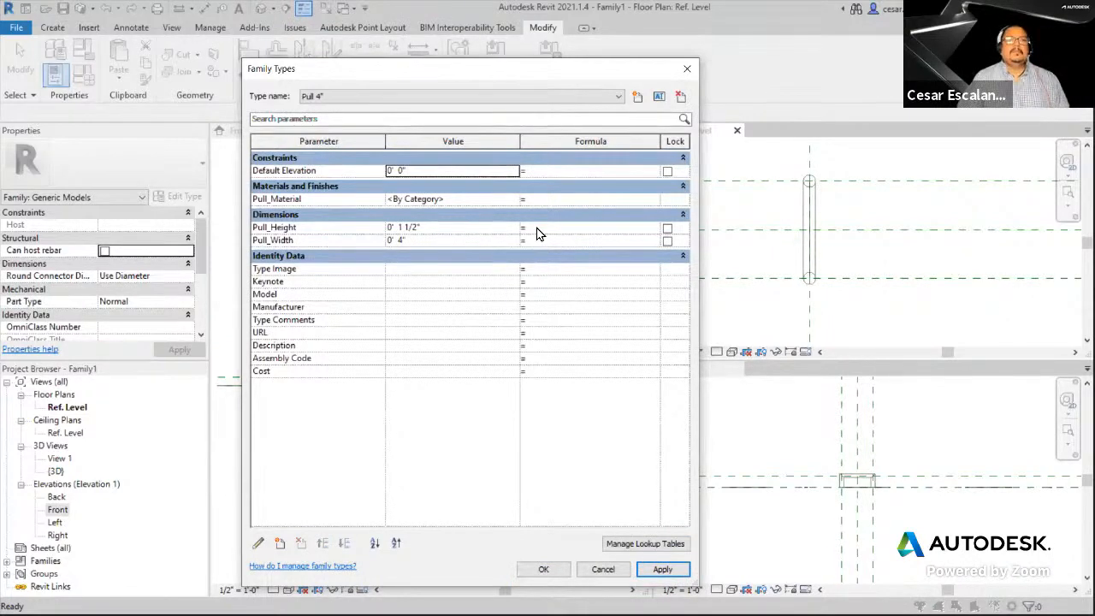
- Create a third family type named Pull 8", set its Pull_Width to 8", and finish defining the types
click(638, 97)
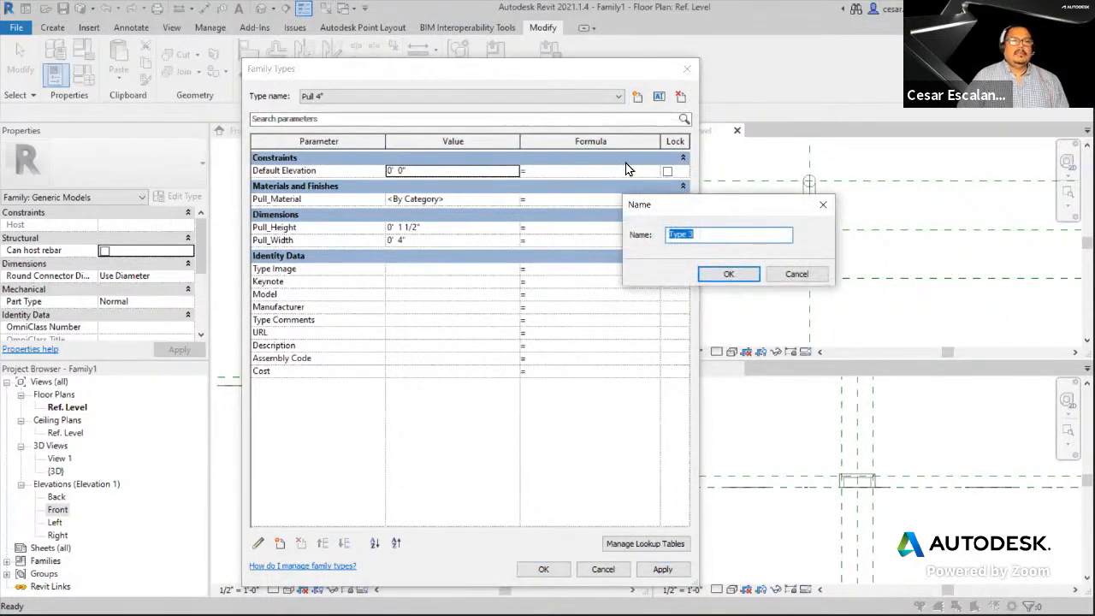
text(Pull)
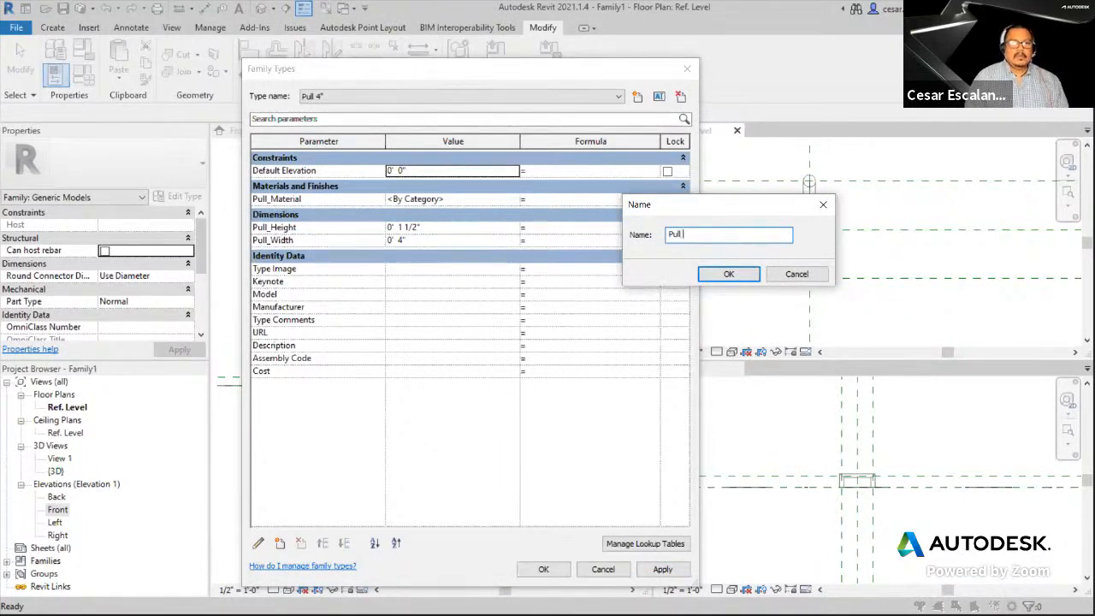
text( 8")
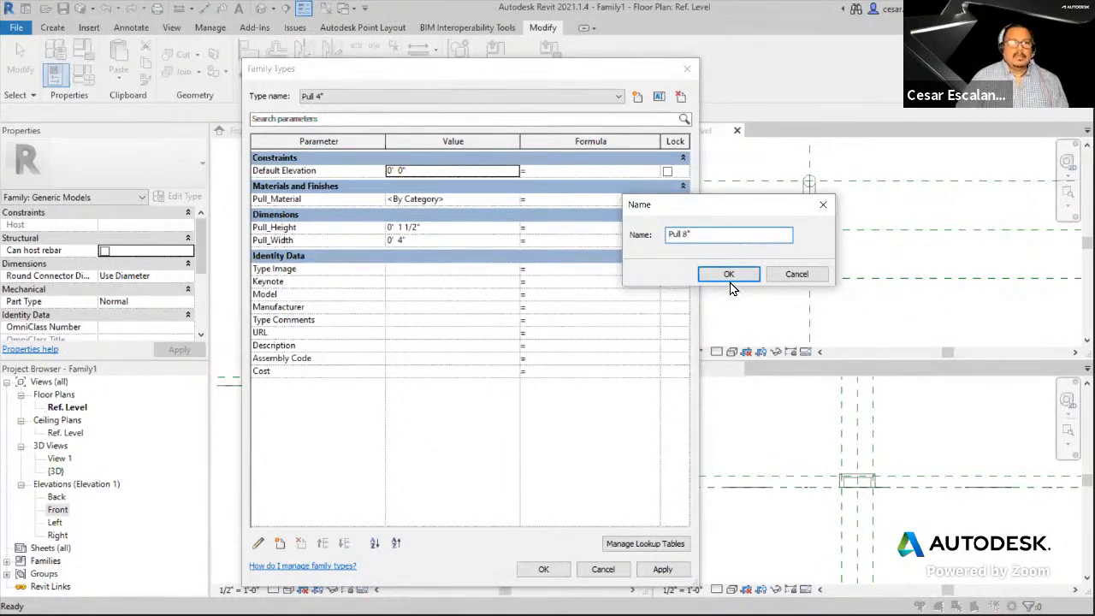
click(729, 274)
click(441, 243)
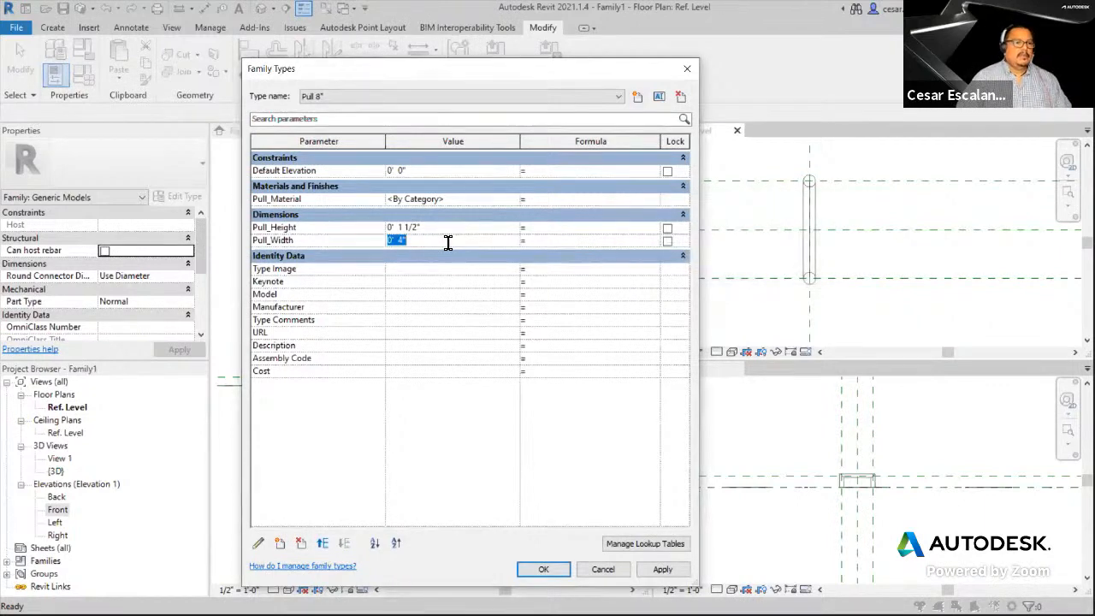
text(0 8)
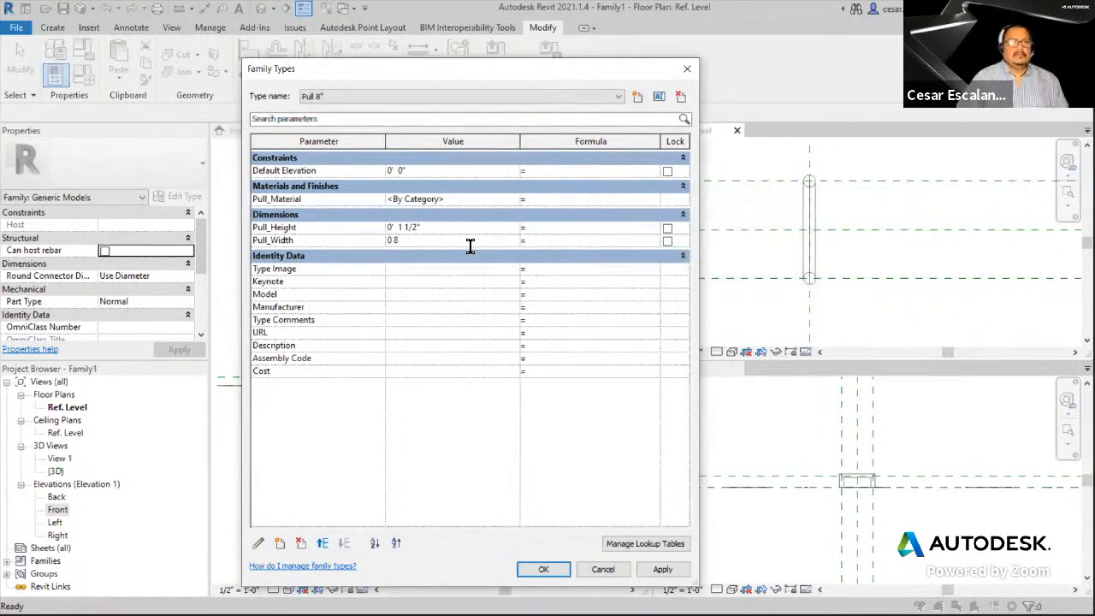
click(662, 569)
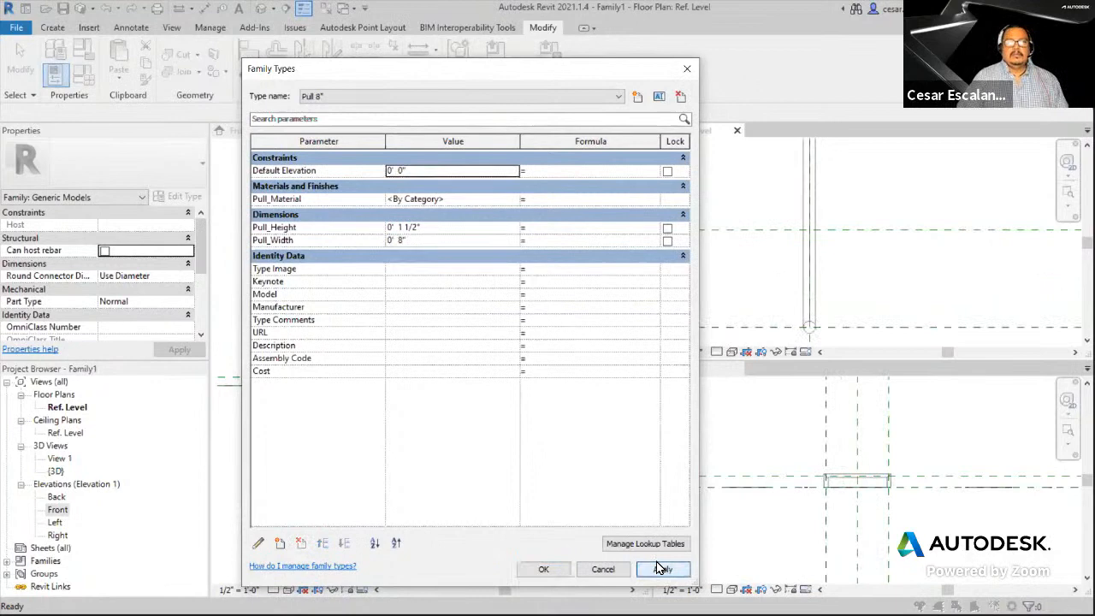
click(871, 273)
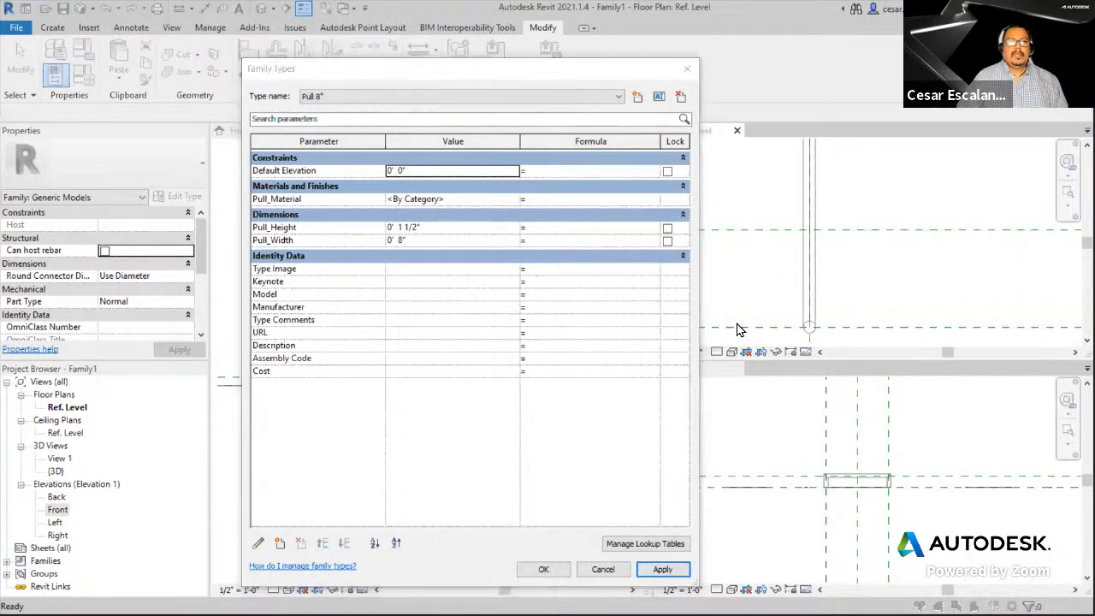
click(541, 570)
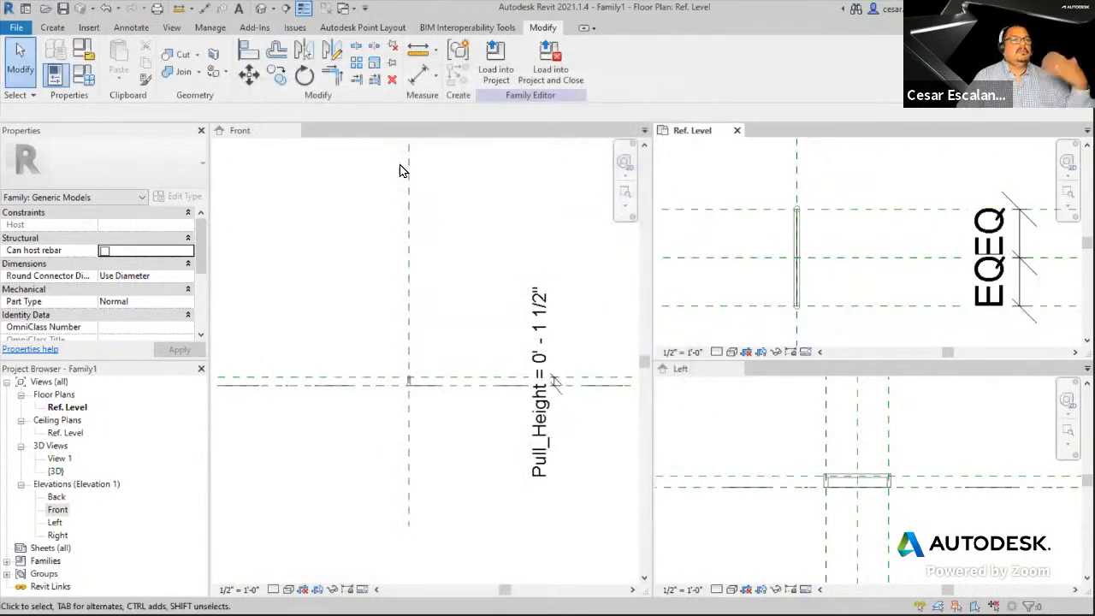
- Review the list of defined family types and their parameters, and examine the pull geometry and width dimension in the Ref. Level view
click(83, 73)
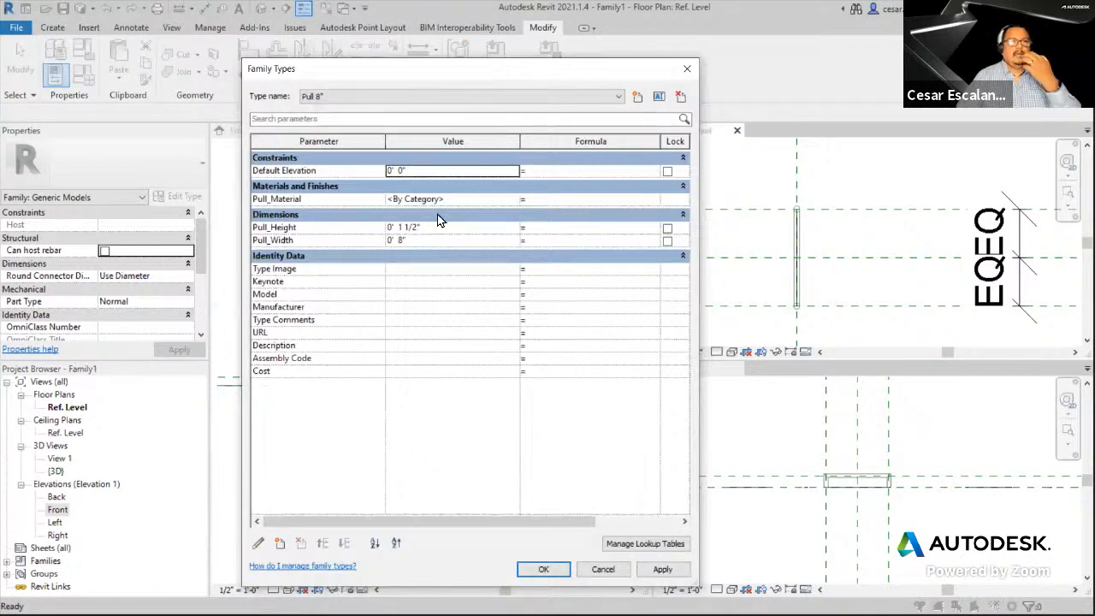
click(372, 98)
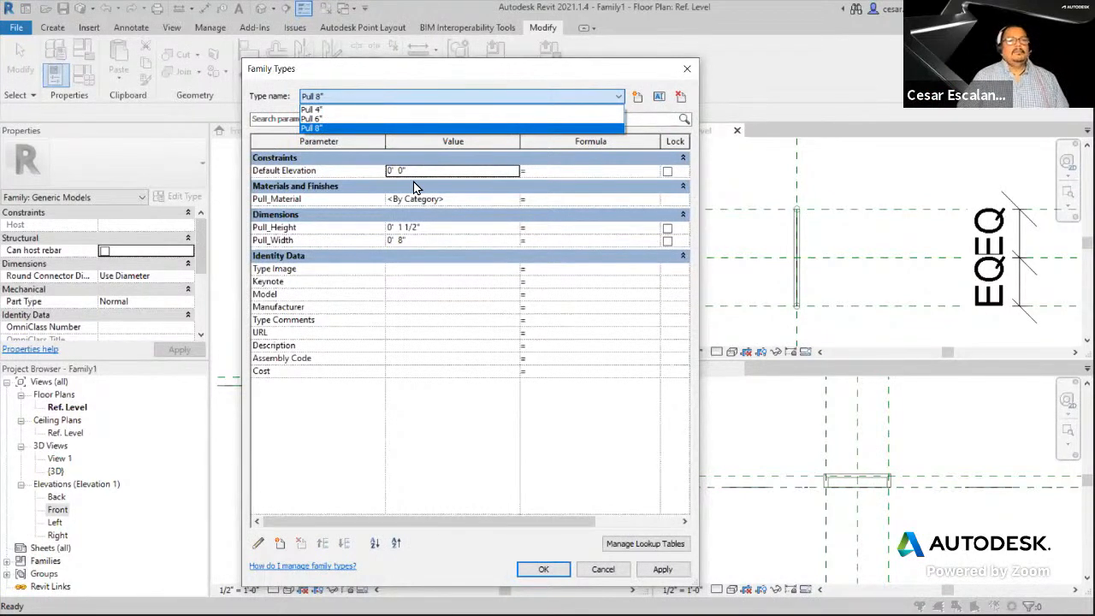
click(659, 573)
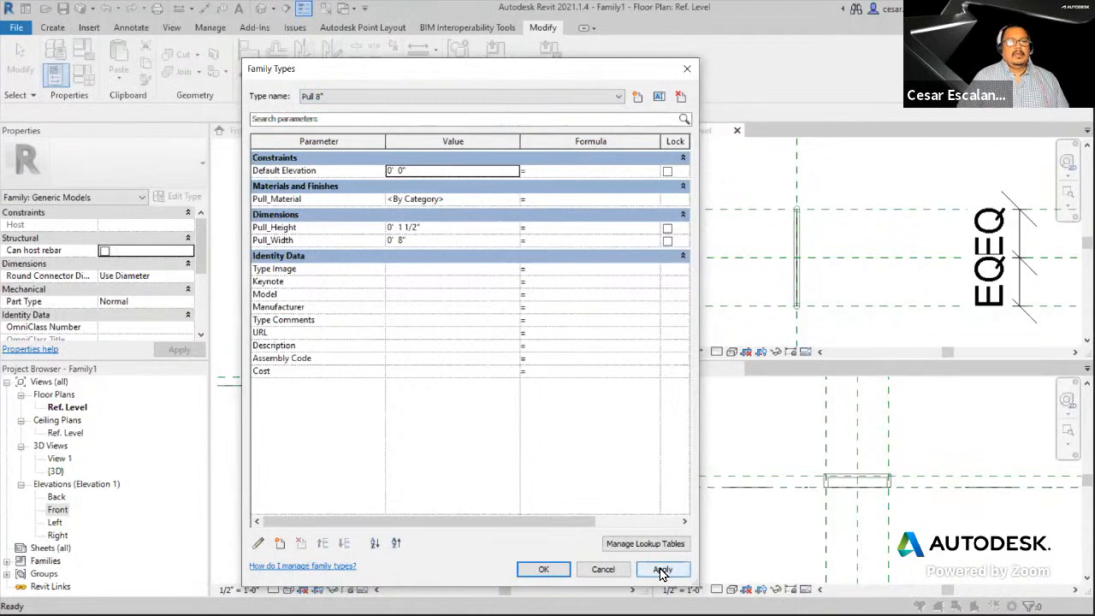
click(543, 571)
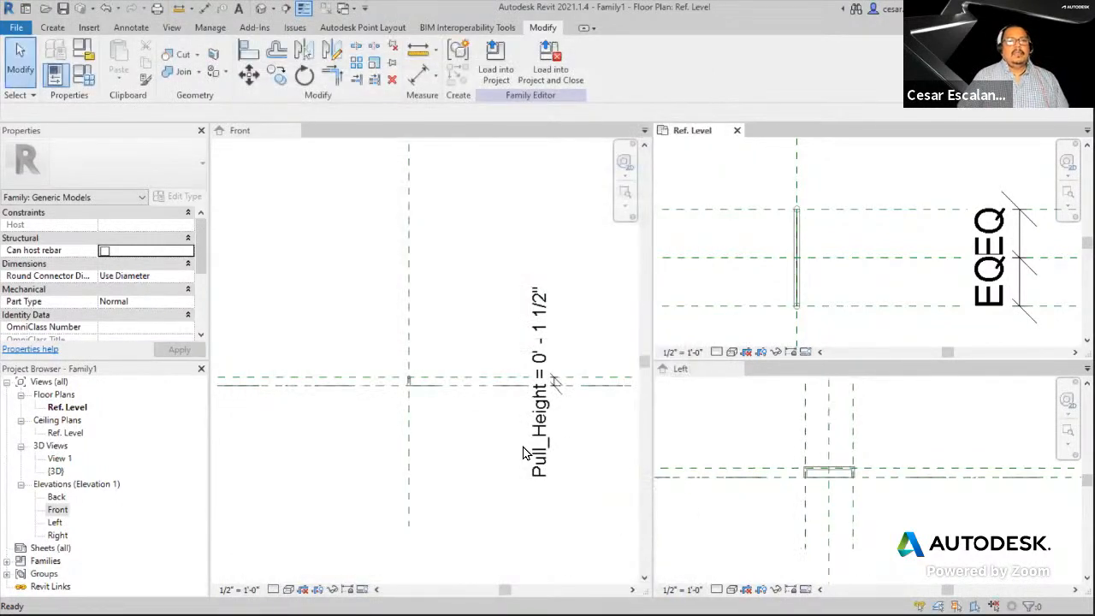
scroll(838, 306, down, 1)
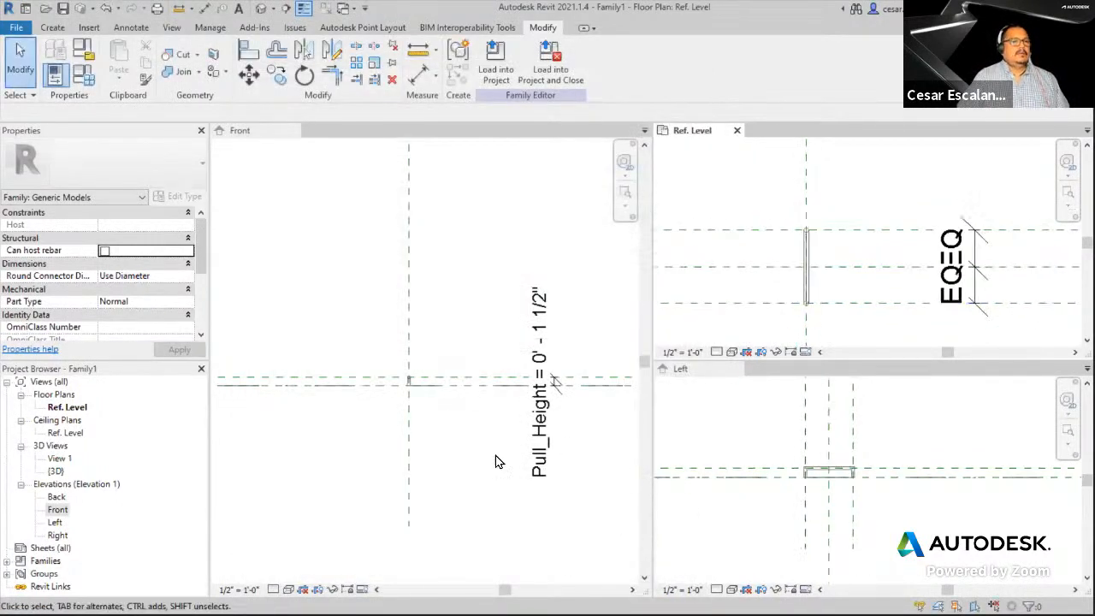
click(391, 434)
scroll(759, 348, down, 1)
click(816, 311)
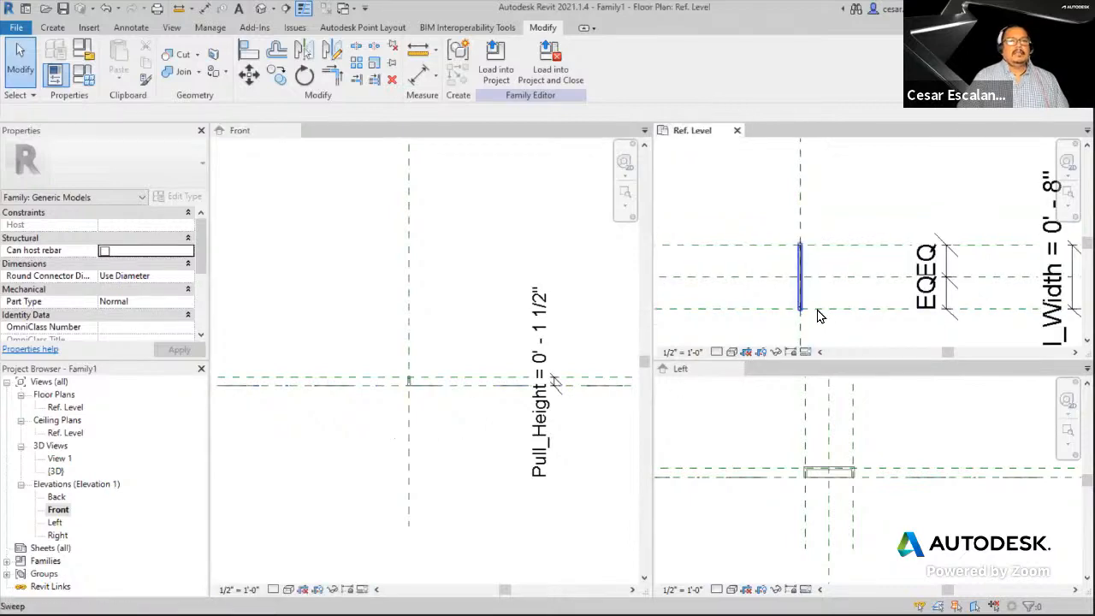
click(83, 75)
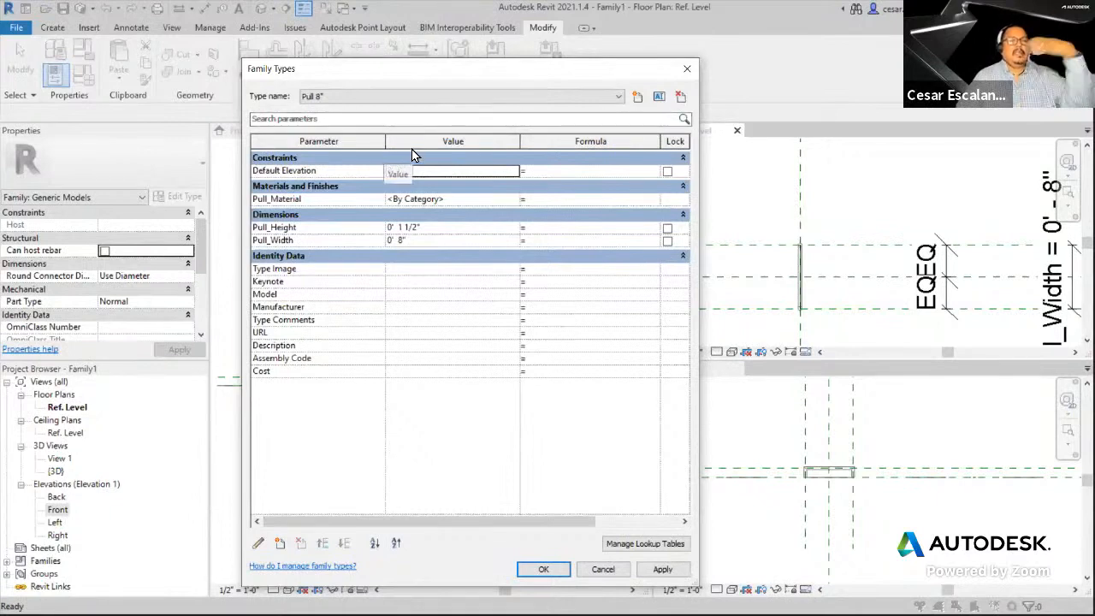
click(543, 570)
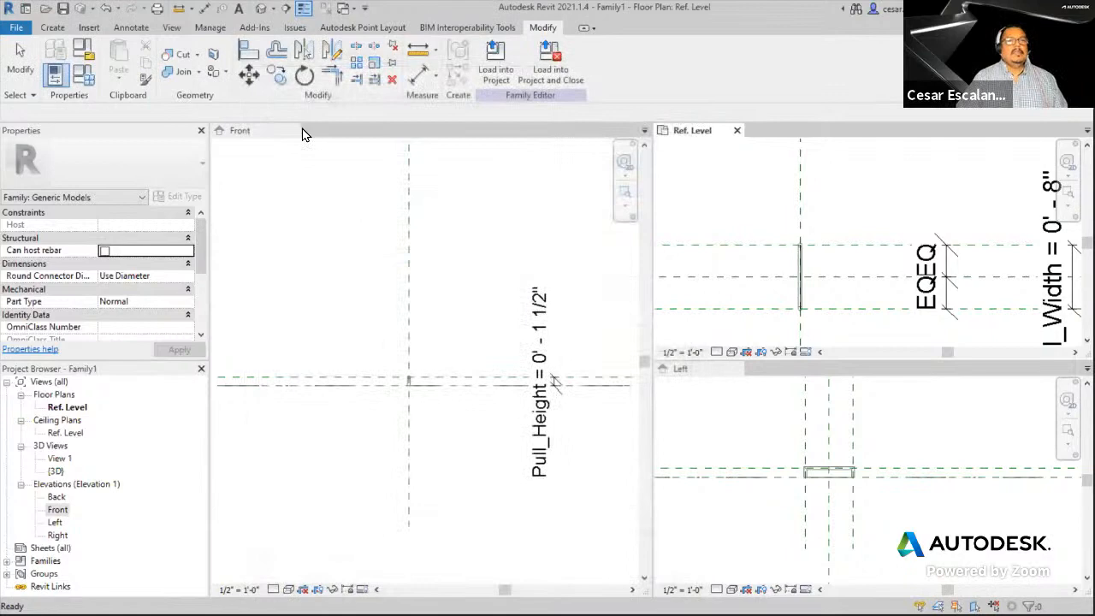
- Start saving the family under a new name and choose the Oxman_Fall folder on the C: drive
click(19, 29)
mouse_move(57, 202)
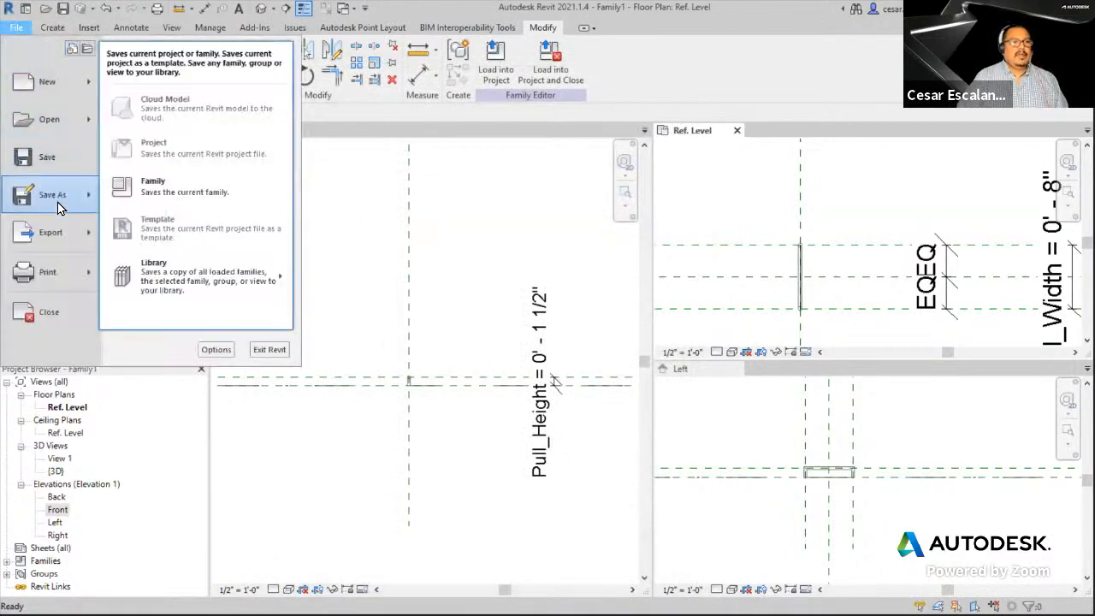
click(170, 191)
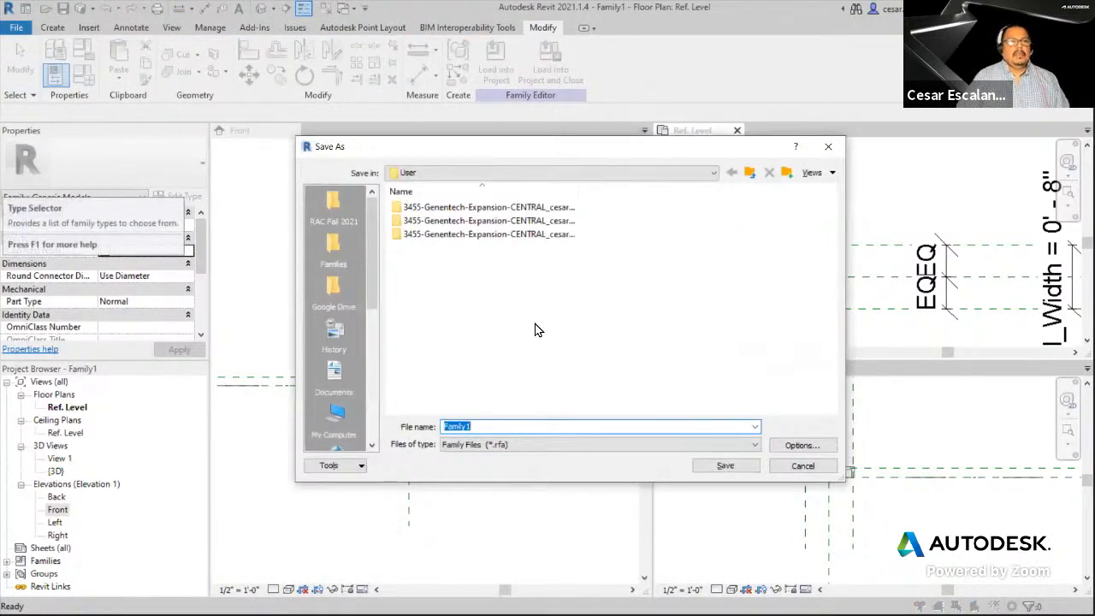
click(533, 172)
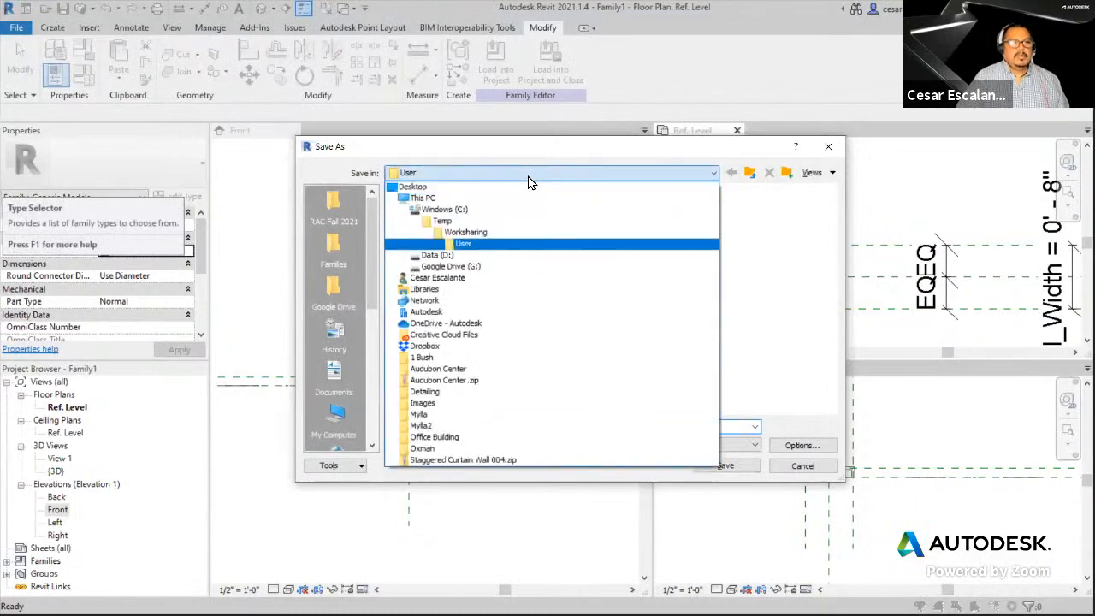
click(445, 211)
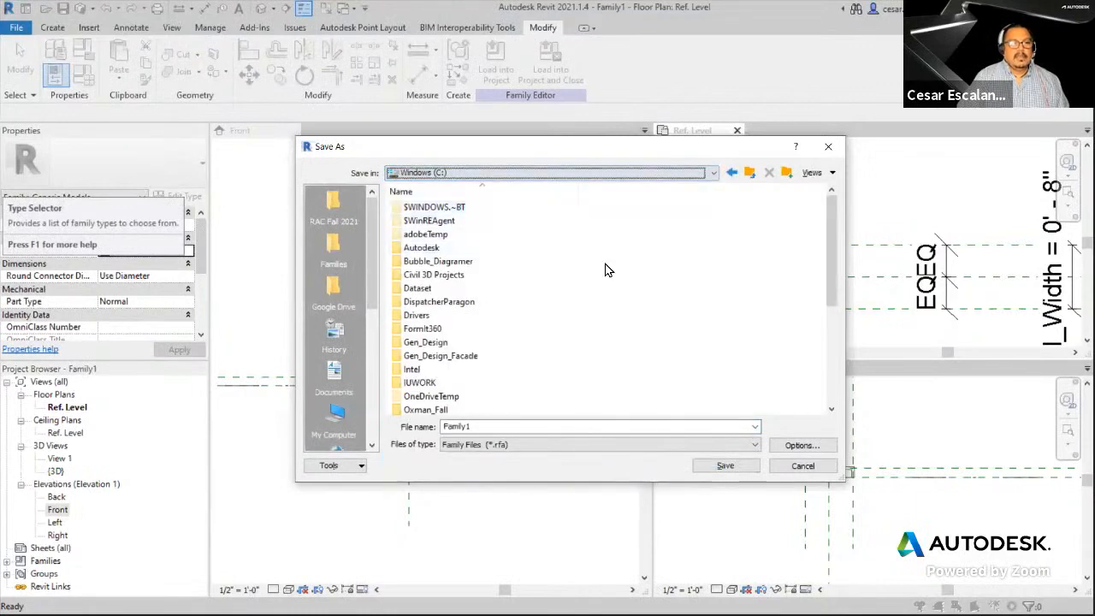
scroll(605, 271, down, 2)
click(439, 330)
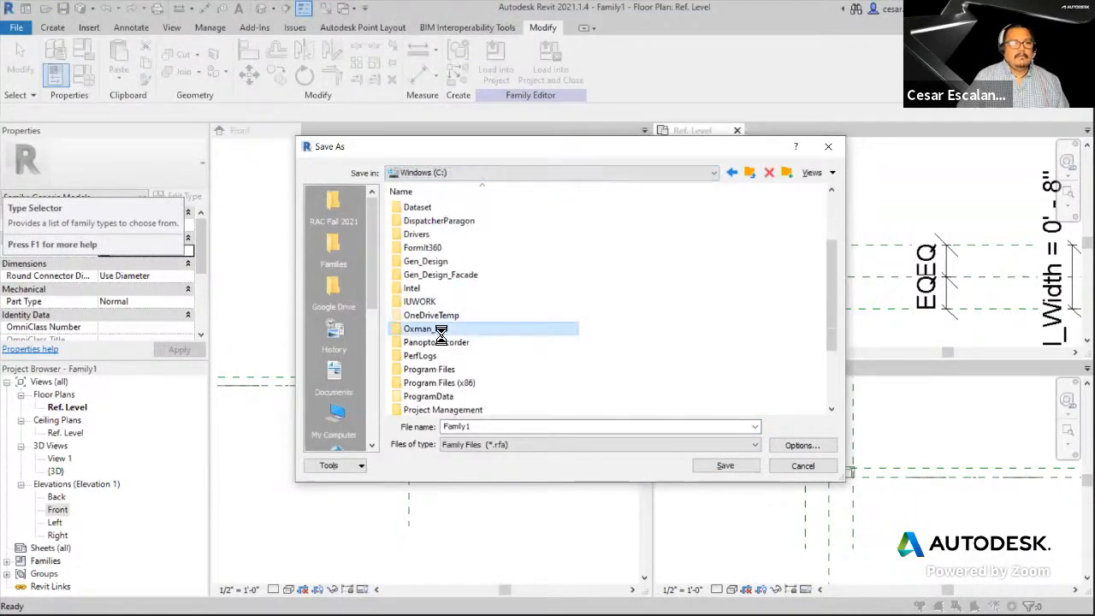
- Name the family file Pull and save it
double_click(481, 428)
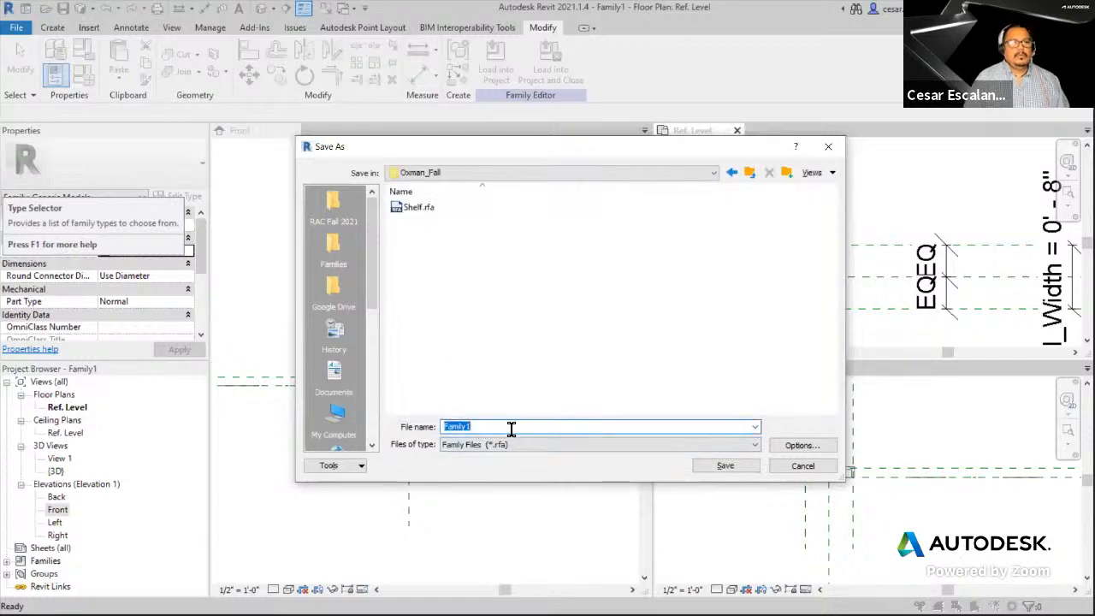
text(F)
text(ull)
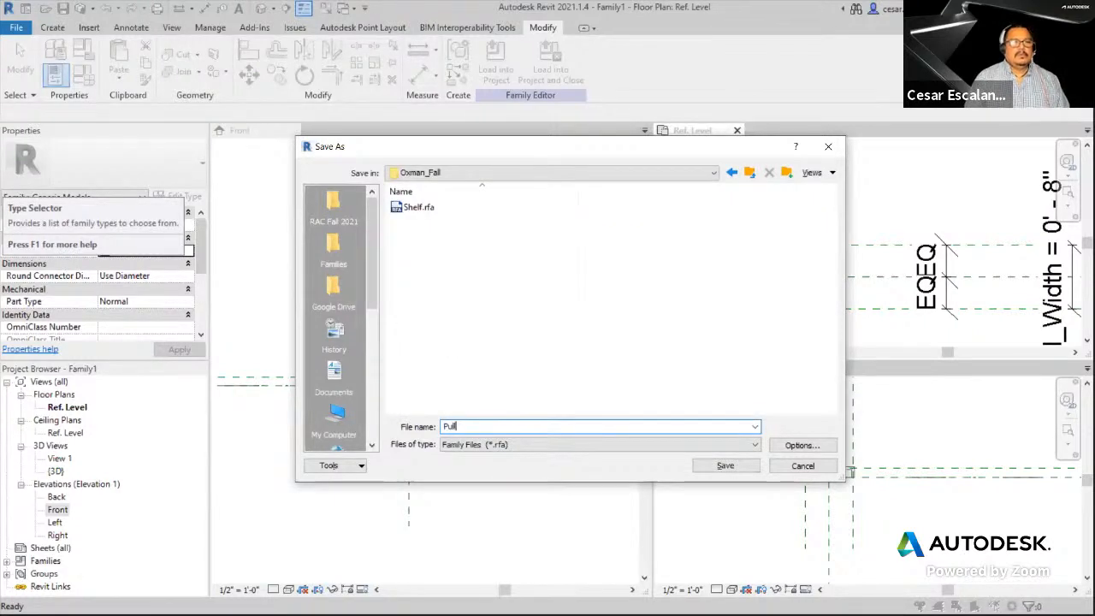
click(742, 469)
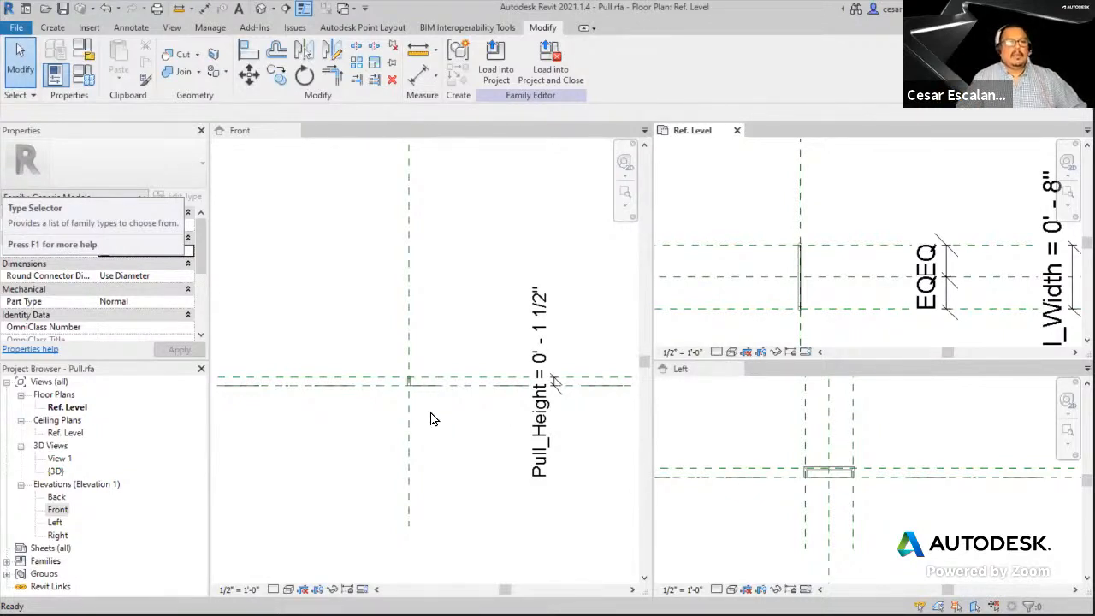
scroll(431, 422, up, 2)
scroll(431, 422, up, 1)
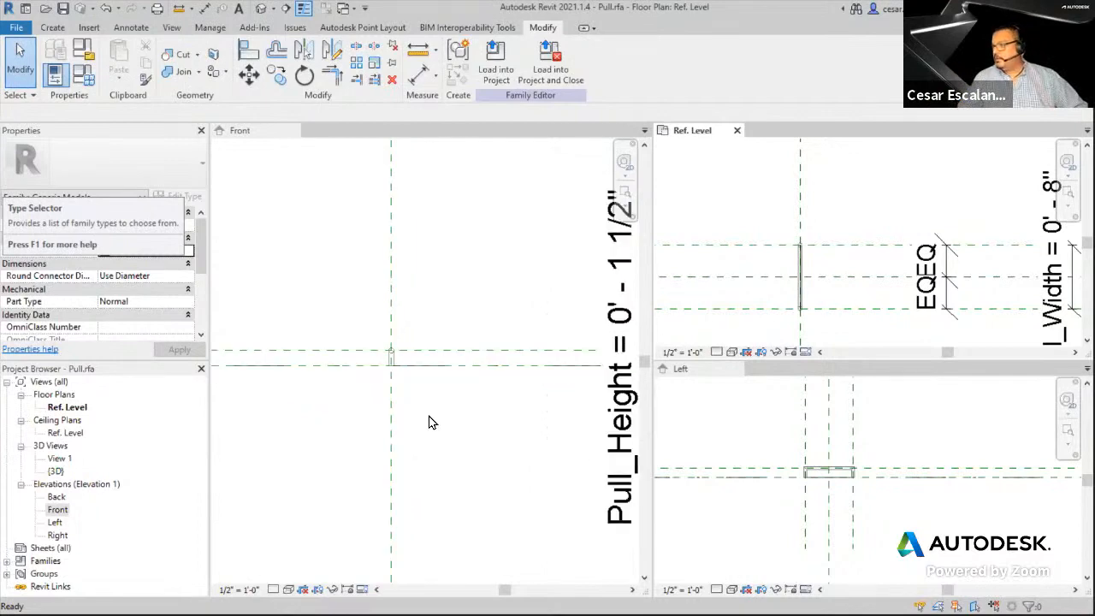
scroll(432, 422, down, 3)
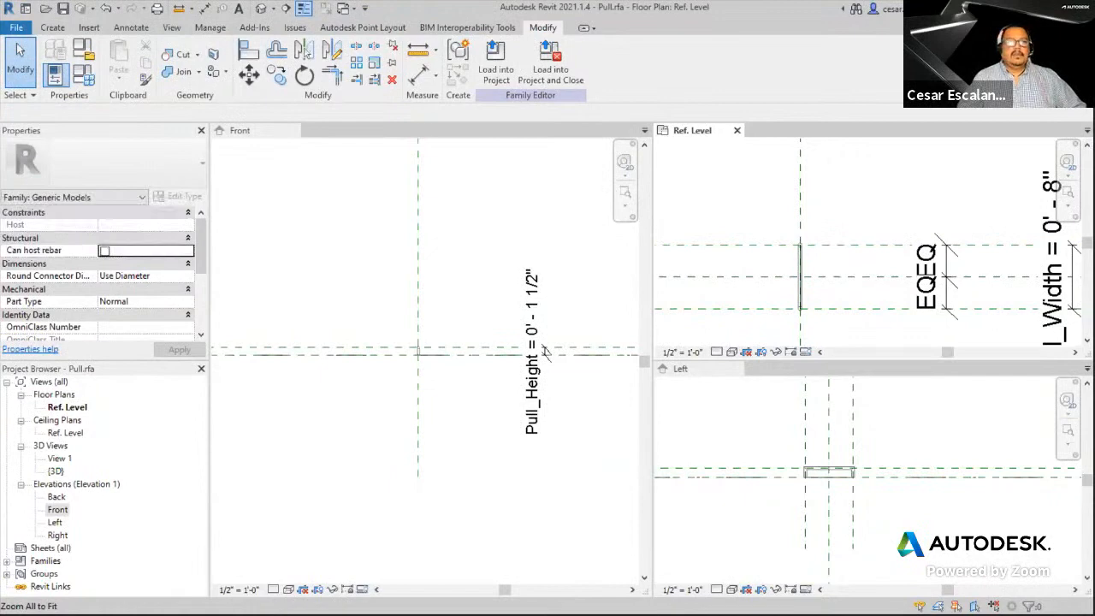
- Switch to the PowerPoint presentation and review the Family Creation Process slides on flexing, saving and loading the family
key(alt+Tab)
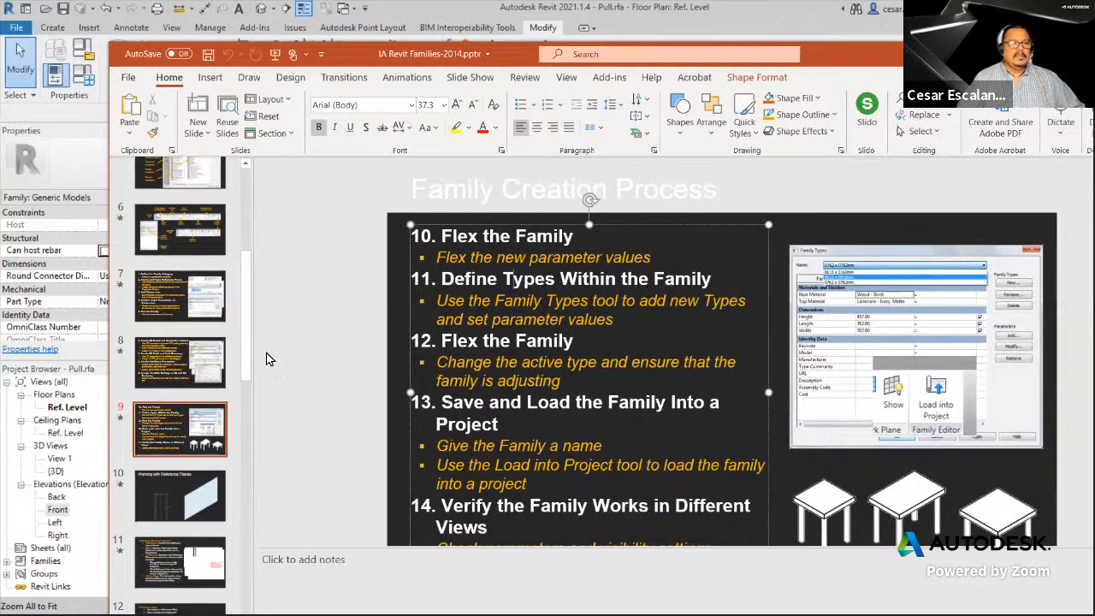
click(243, 376)
drag(243, 370, 255, 312)
click(190, 385)
click(190, 459)
key(Down)
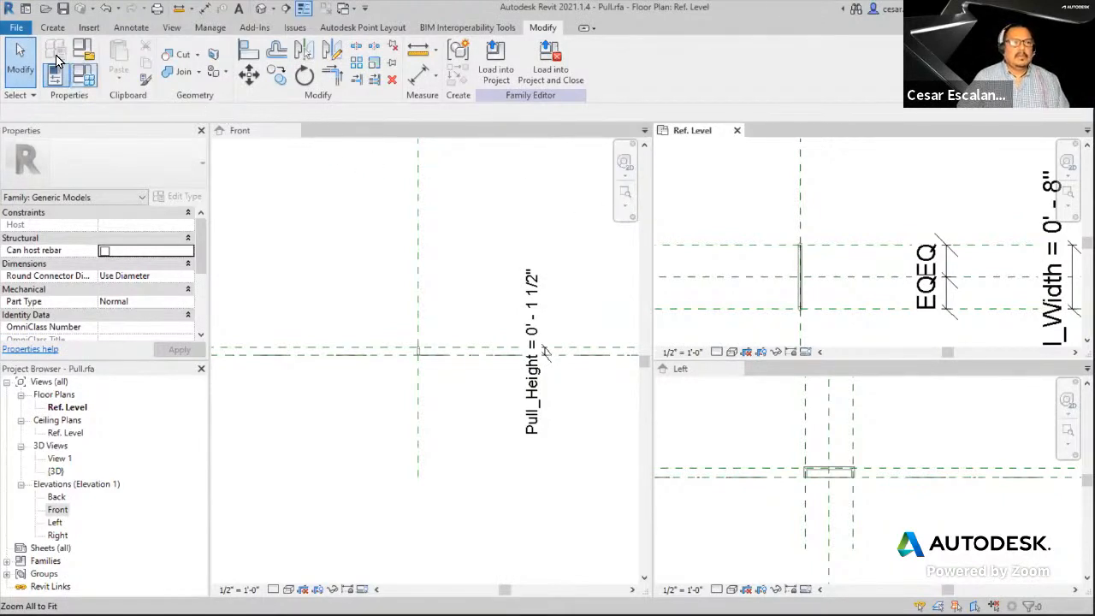
- Return to Revit, close the Pull family, and browse for a file to open in My Drive on Google Drive (G:)
click(17, 29)
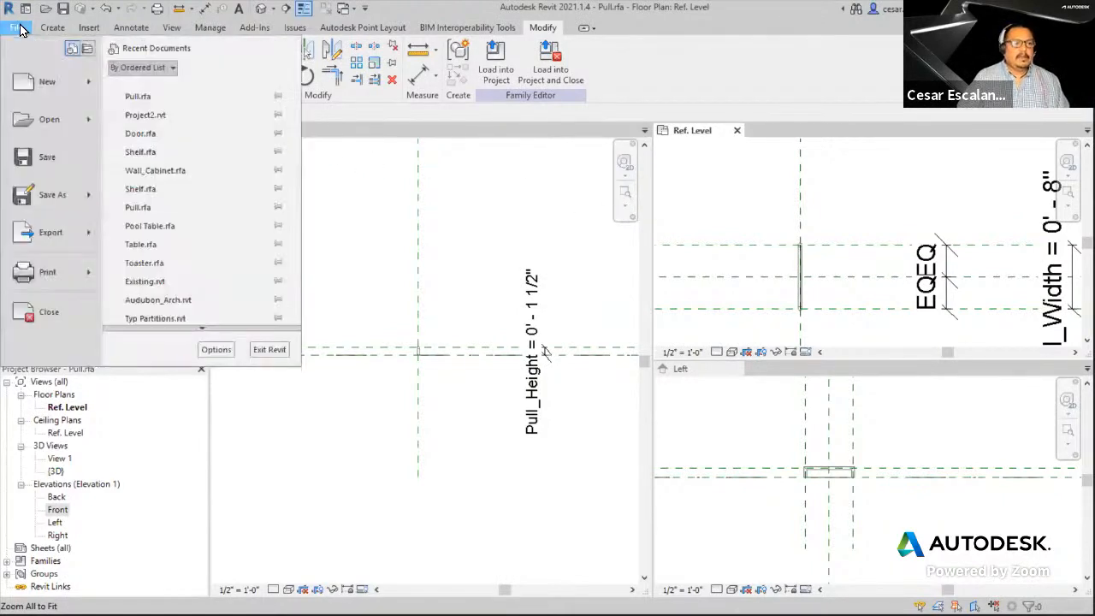
click(59, 313)
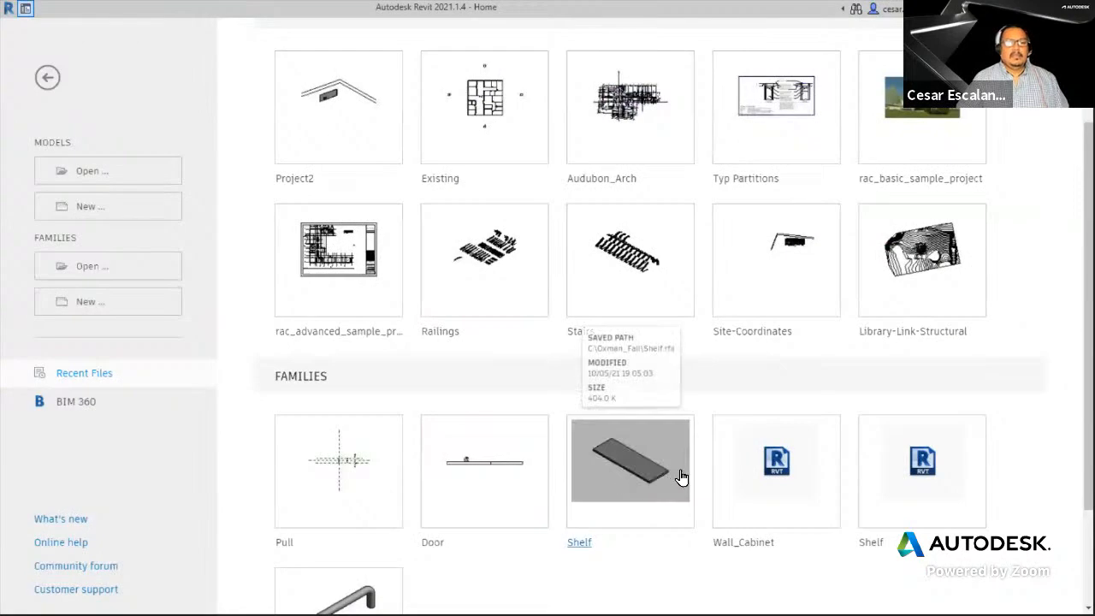
click(91, 176)
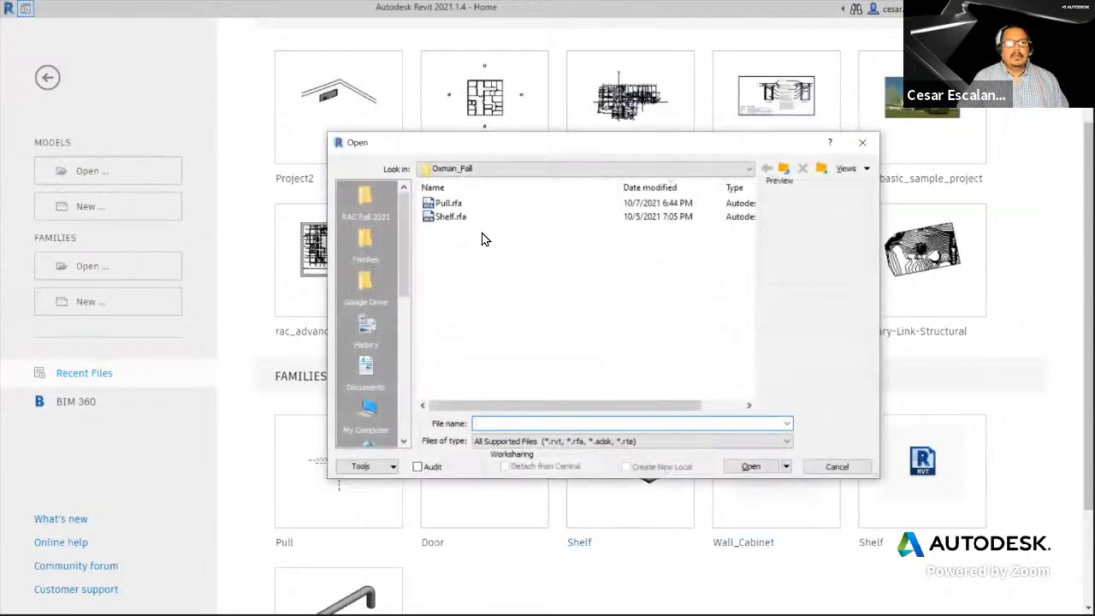
click(516, 172)
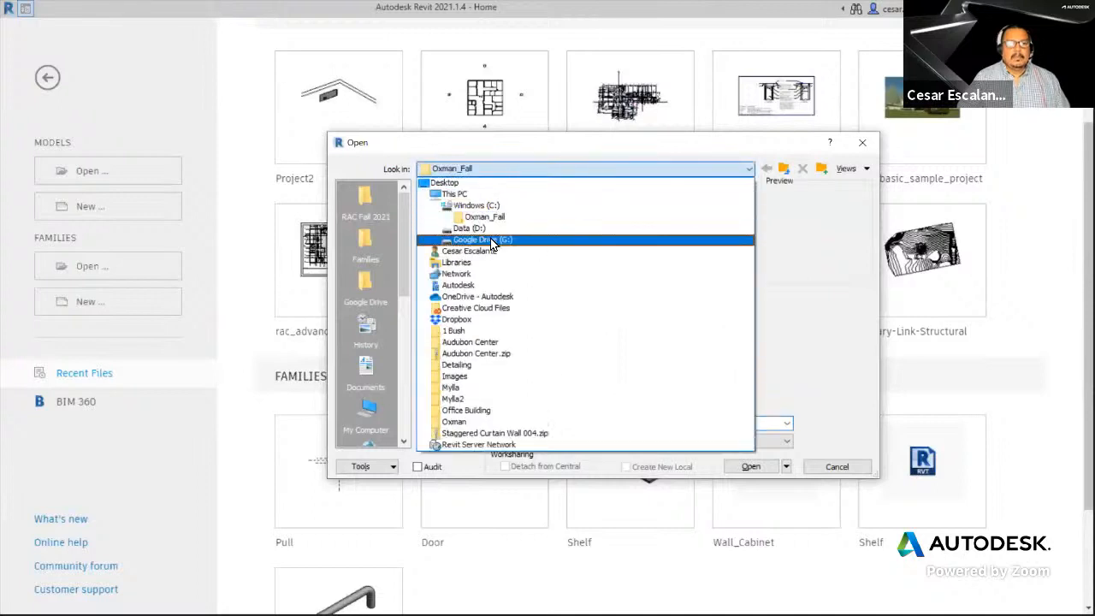
click(490, 239)
double_click(462, 231)
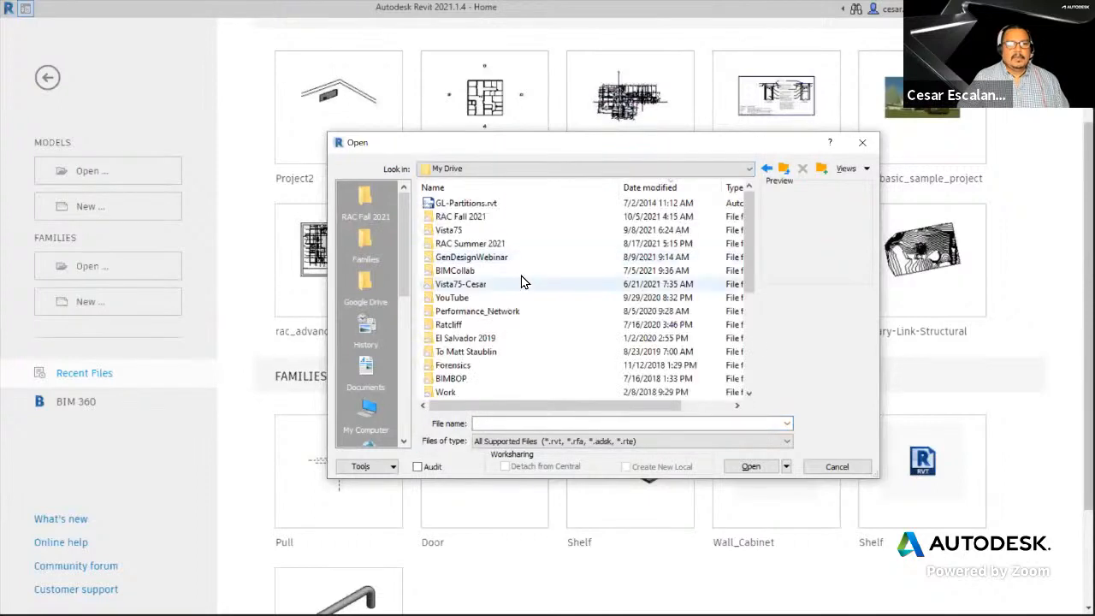
- Open Door.rfa from the Cabinet folder under RAC Fall 2021 and Families
double_click(476, 217)
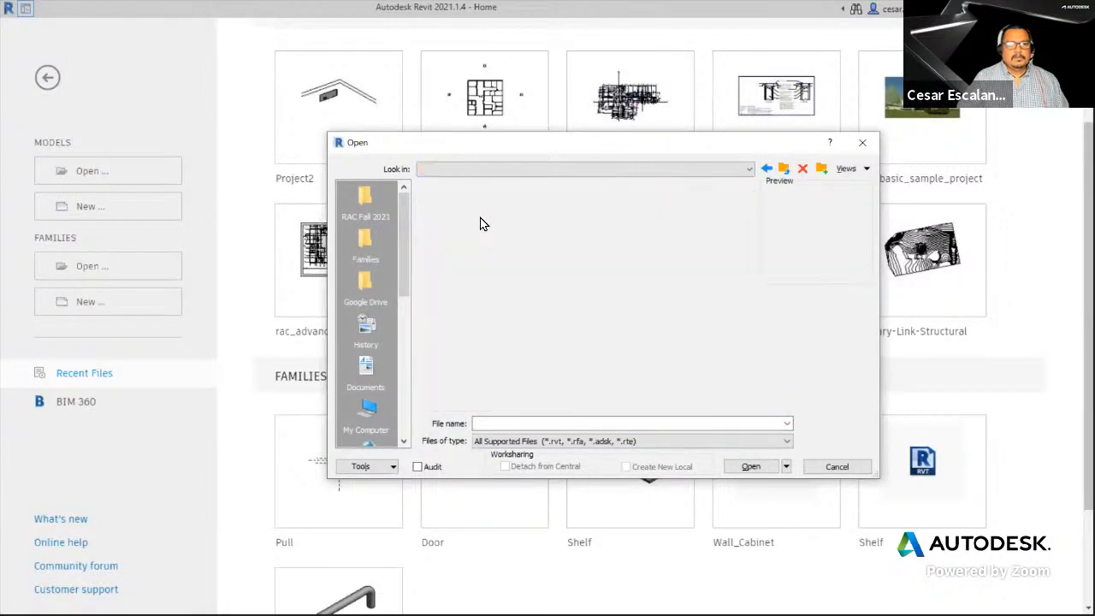
double_click(451, 207)
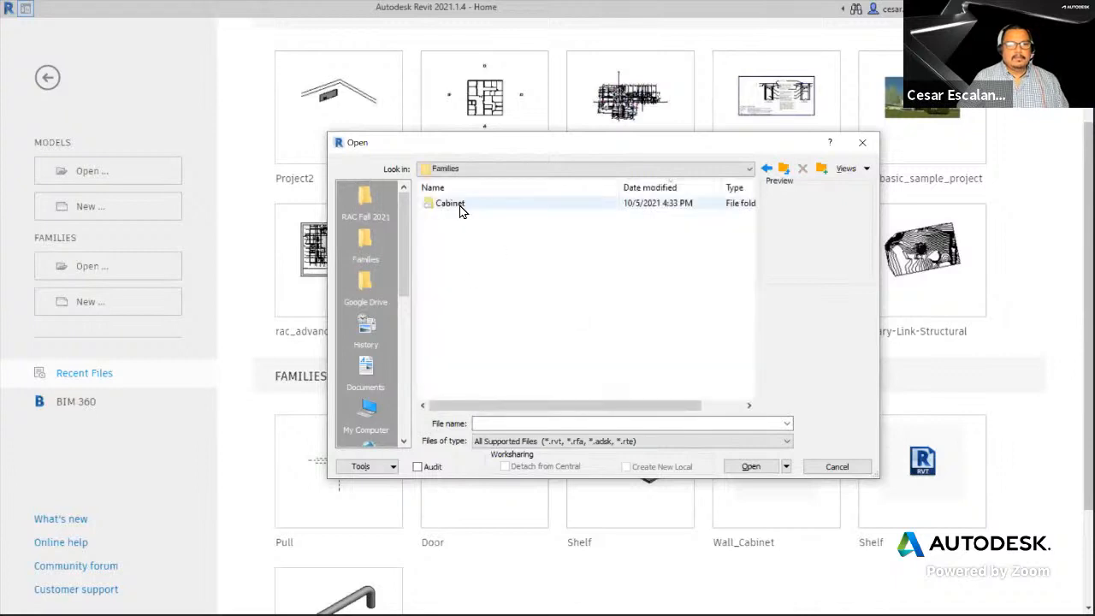
double_click(456, 206)
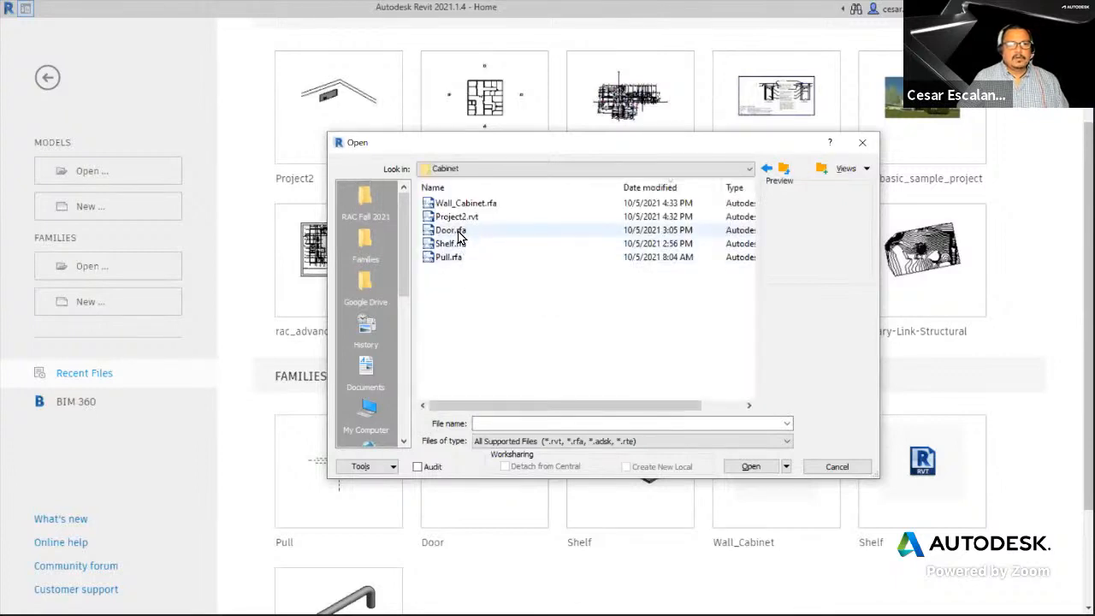
click(451, 231)
click(762, 466)
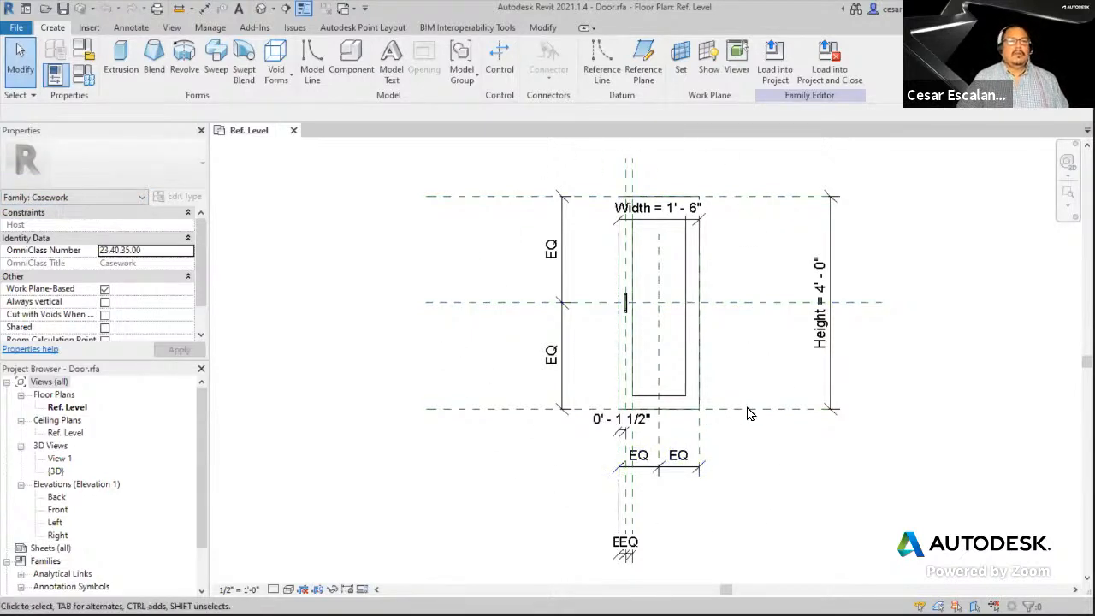
- Show the door family in the default 3D view and examine the pull mounted on its frame
mouse_move(726, 486)
middle_down()
mouse_move(751, 504)
mouse_move(680, 525)
middle_up()
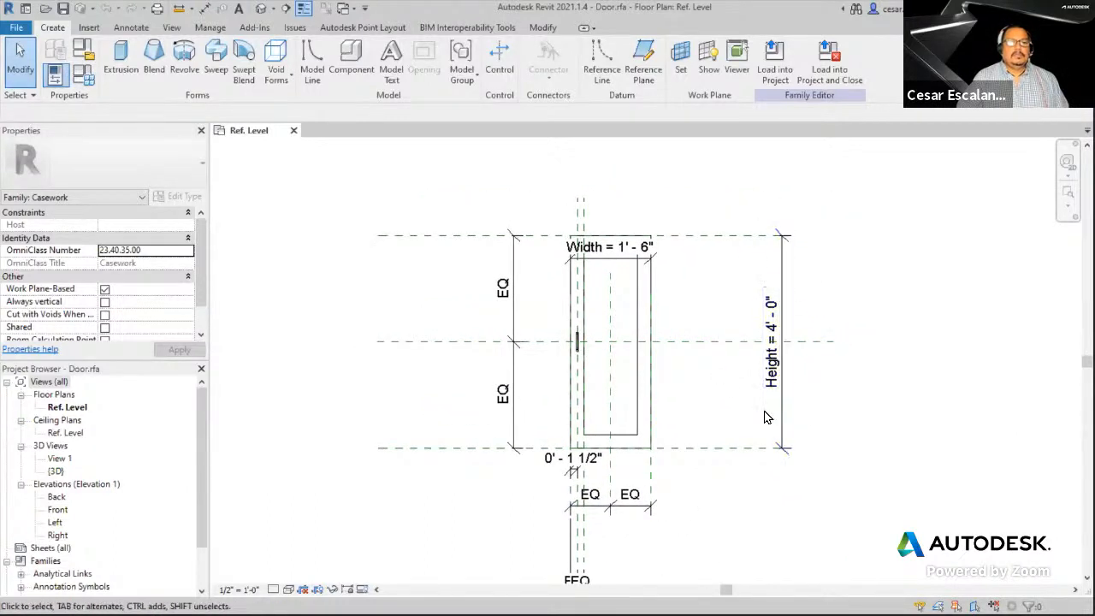
click(261, 9)
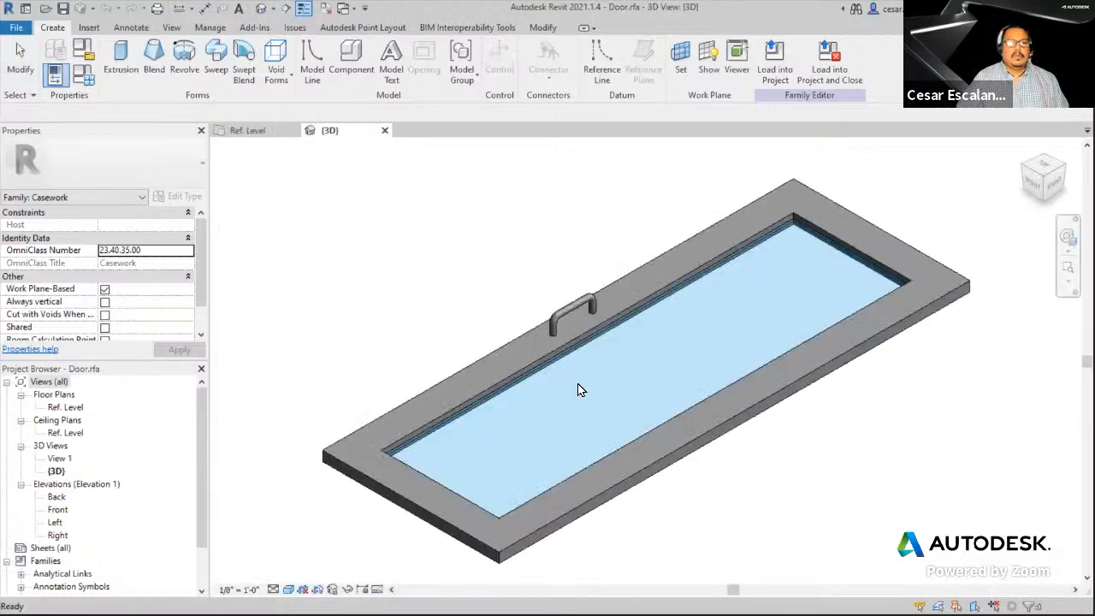
shift+middle_drag(591, 526, 844, 521)
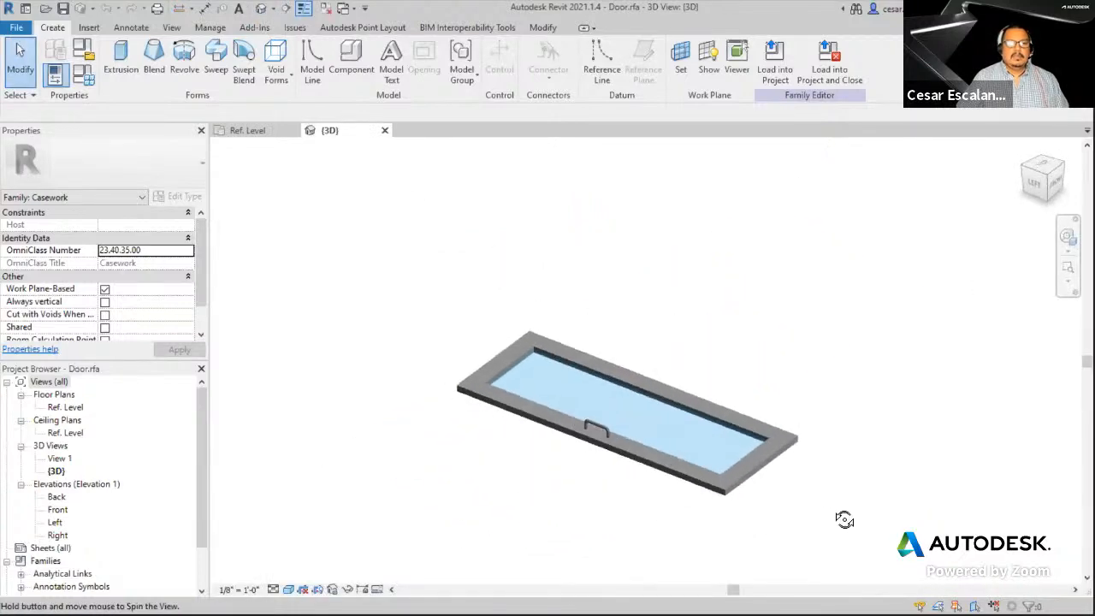
scroll(600, 511, up, 2)
scroll(600, 479, up, 2)
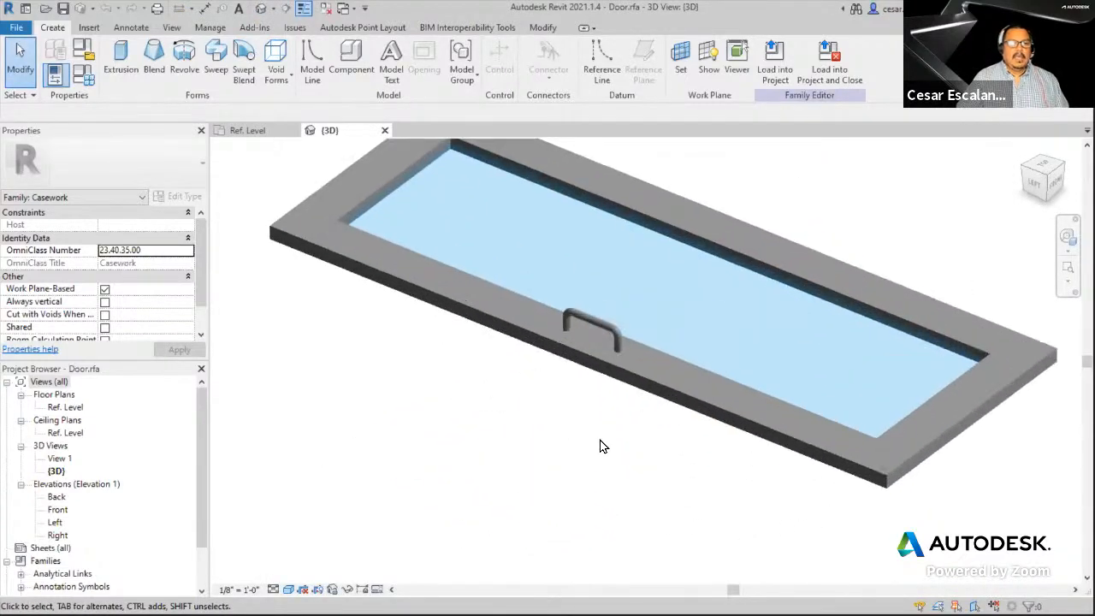
- Select the nested pull and examine its locked alignments to the reference planes in the Ref. Level view
click(610, 328)
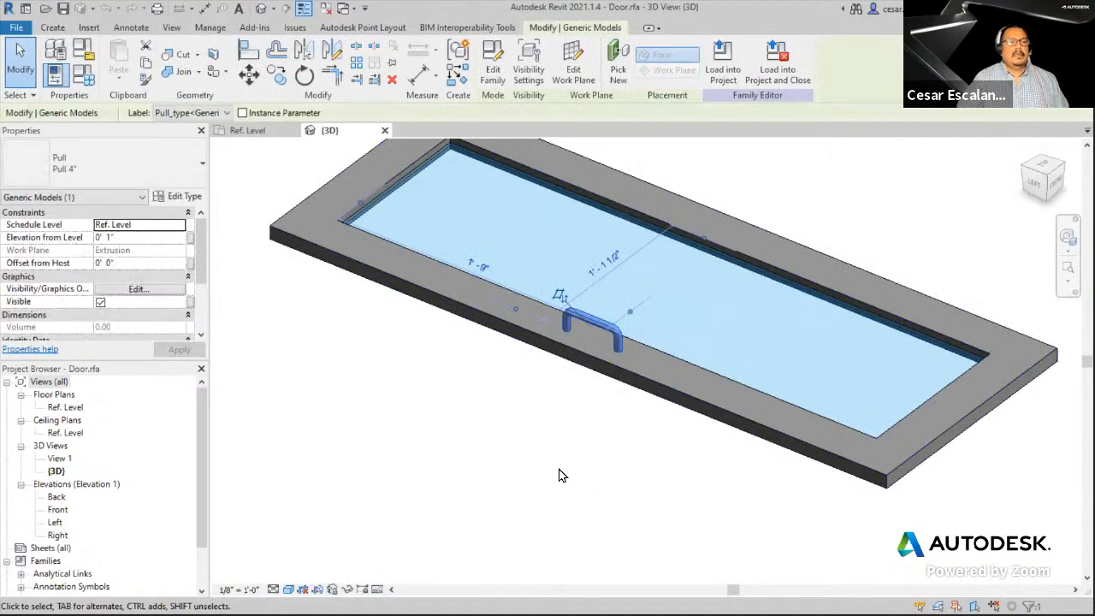
double_click(52, 409)
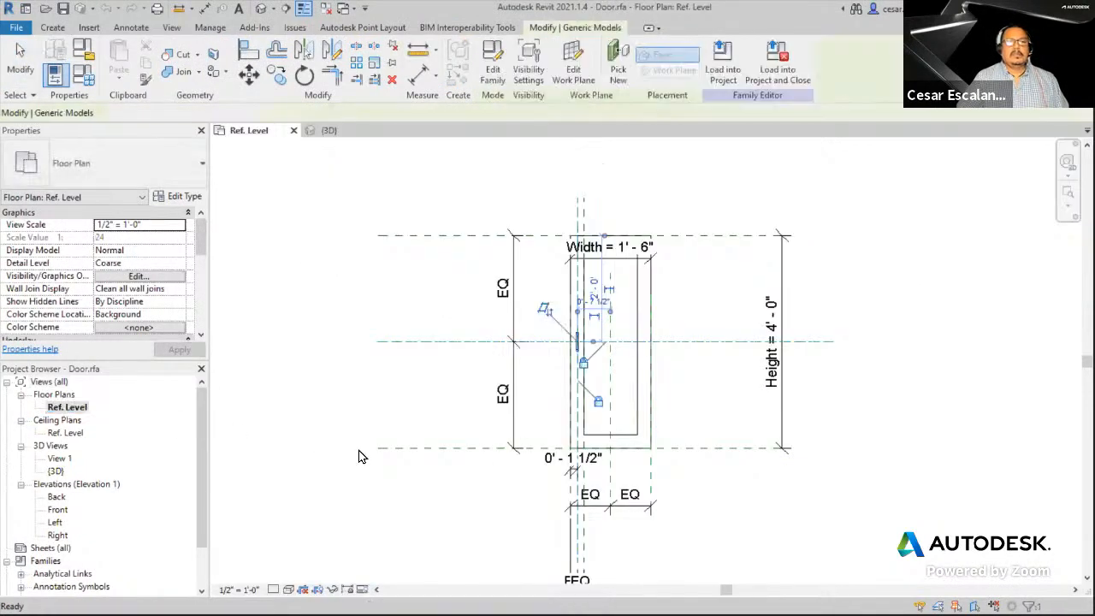
scroll(597, 340, up, 3)
scroll(598, 339, up, 2)
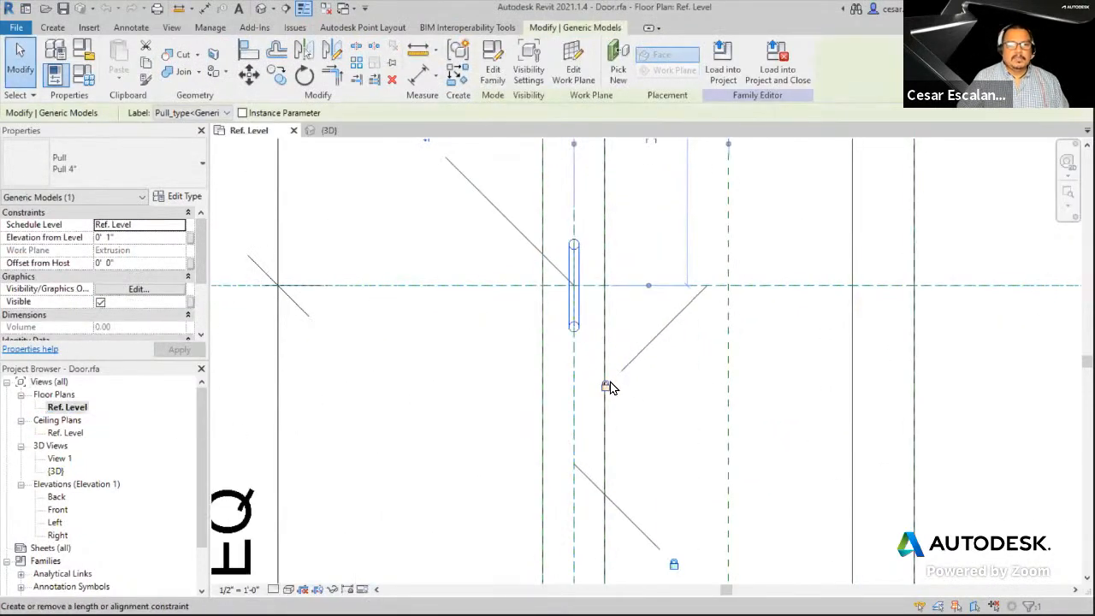
scroll(638, 373, down, 3)
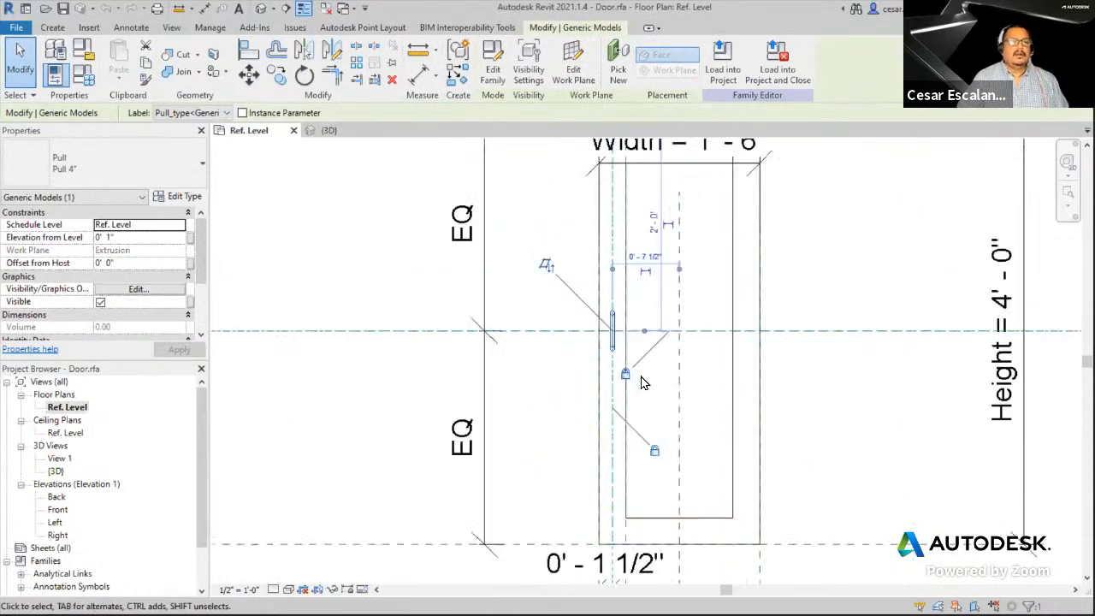
scroll(640, 391, down, 3)
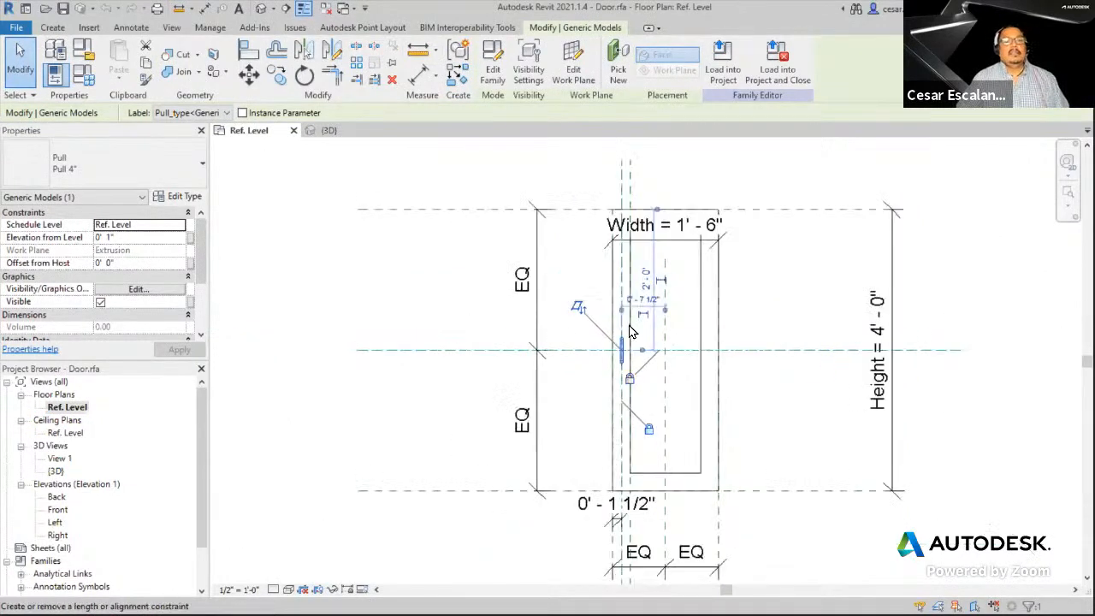
scroll(627, 351, up, 3)
scroll(627, 351, up, 2)
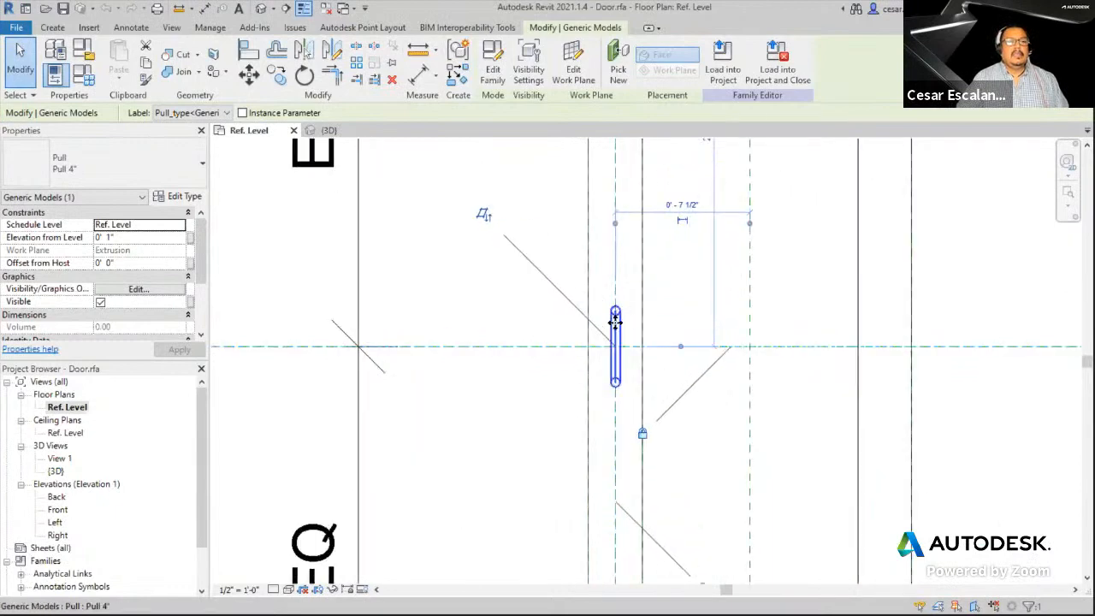
scroll(623, 324, down, 3)
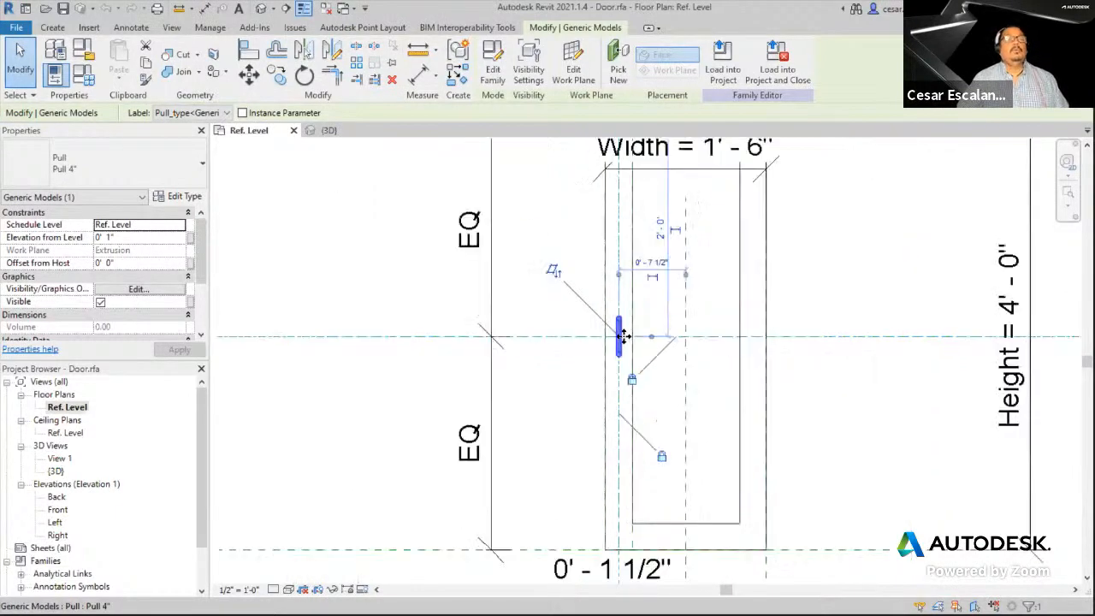
scroll(723, 400, down, 2)
- Flex the door family by setting its Width parameter to 2' 0" in Family Types and applying it
middle_drag(722, 400, 593, 427)
click(80, 81)
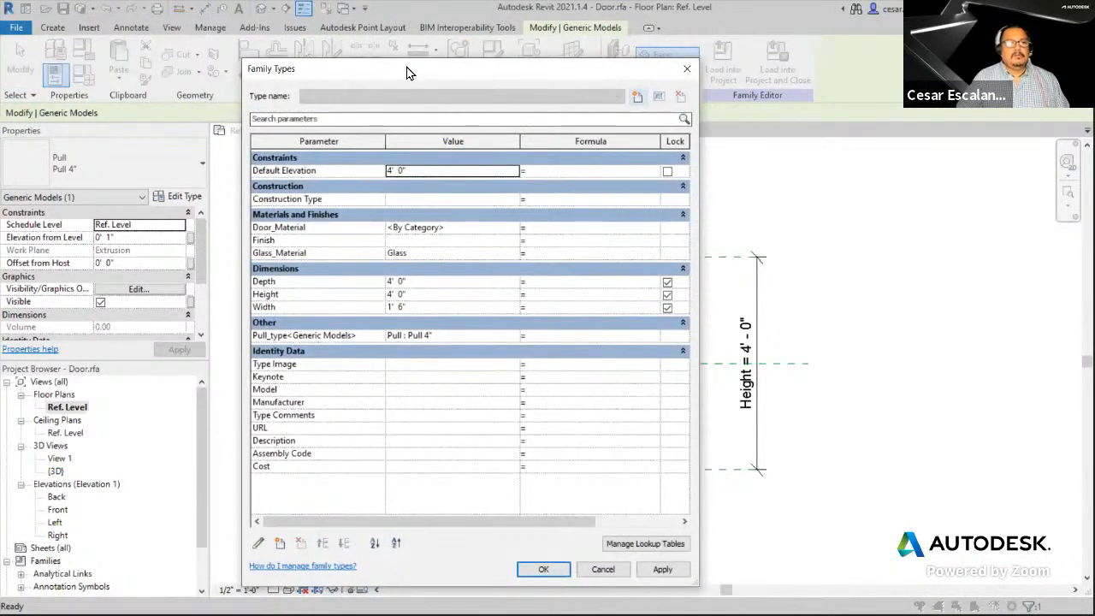
drag(408, 73, 126, 107)
click(155, 342)
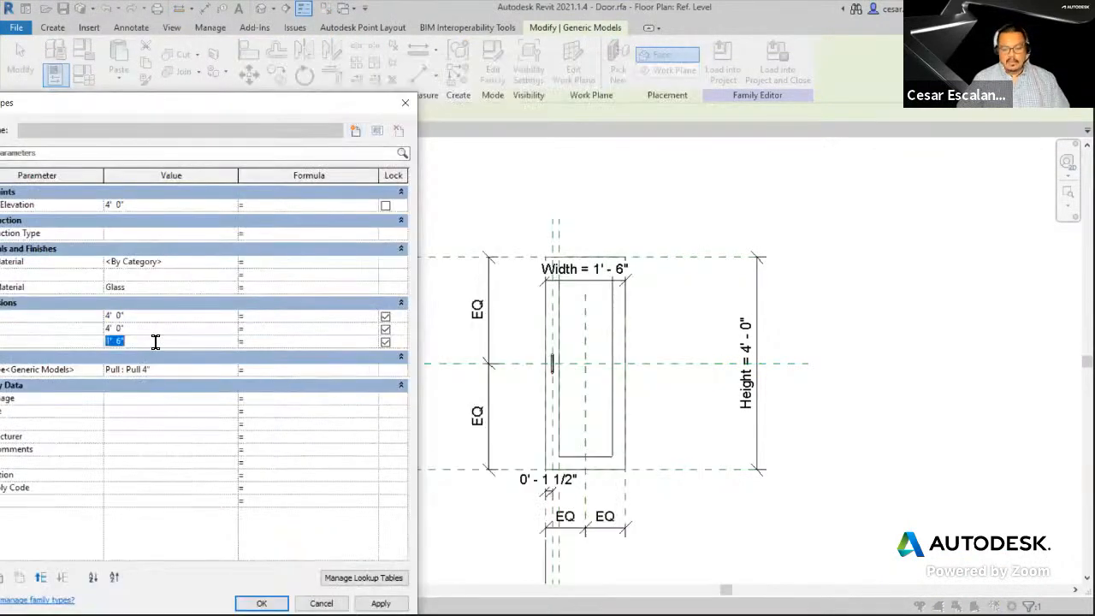
text(2)
click(381, 604)
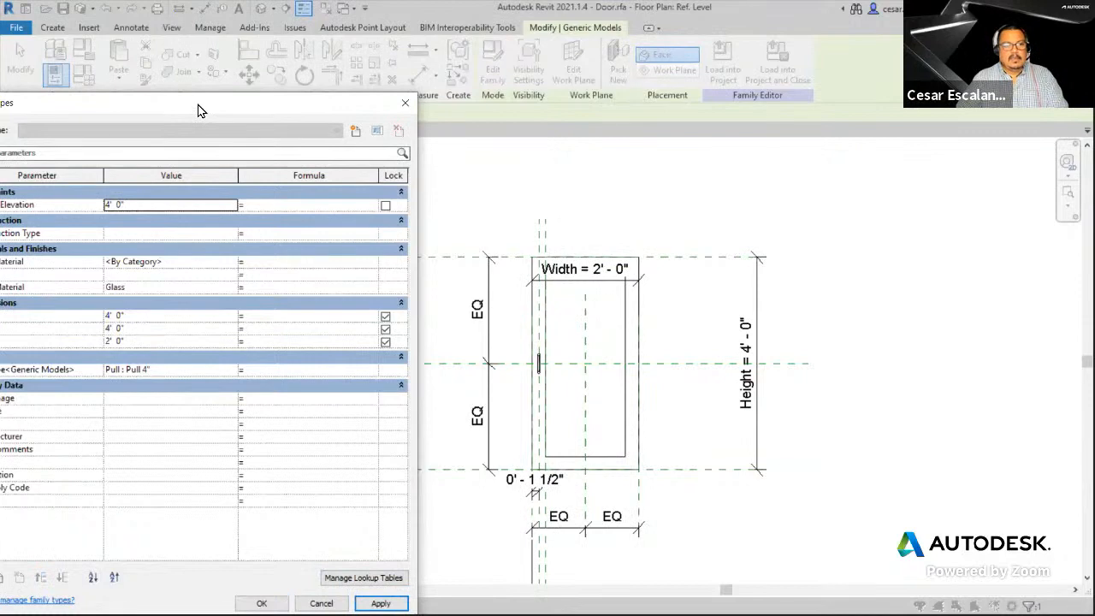
- Flex the door family by setting its Height parameter to 3' 0" in Family Types and applying it
drag(197, 110, 219, 94)
click(166, 316)
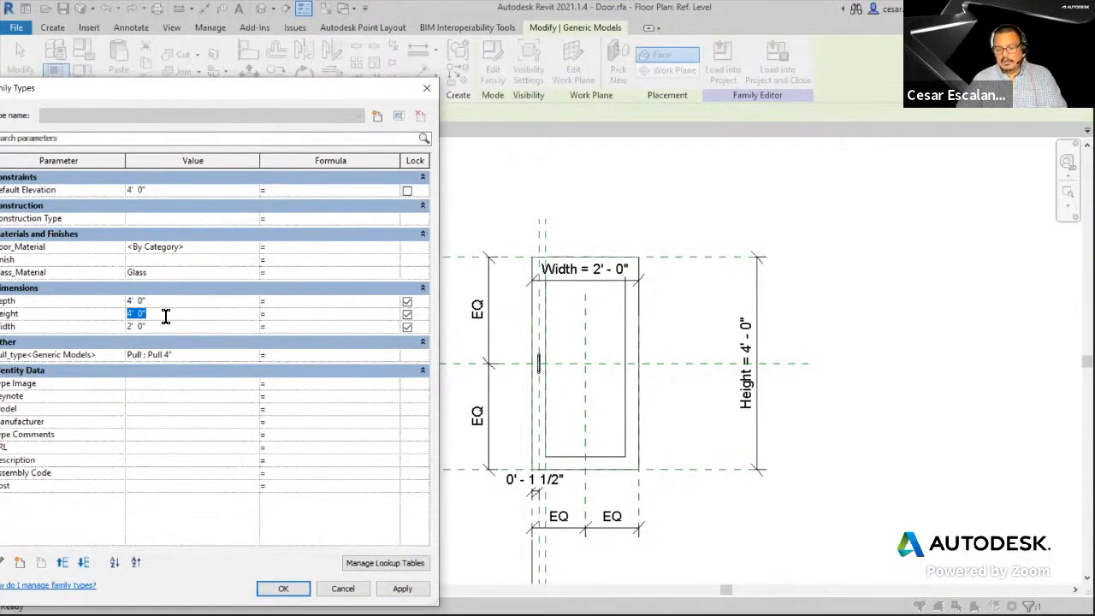
text(3)
click(409, 591)
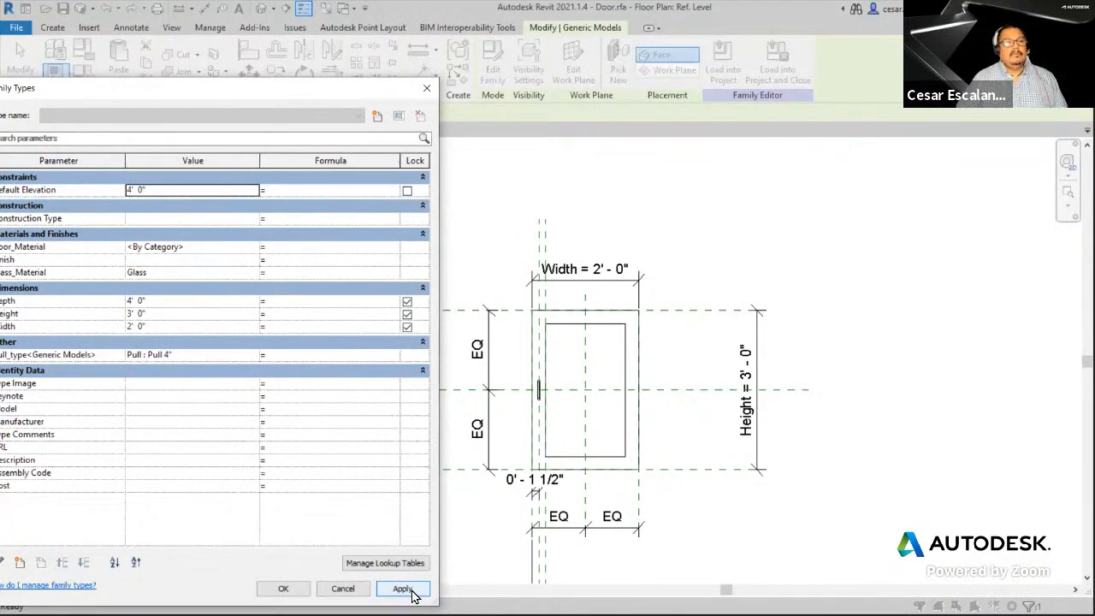
click(286, 589)
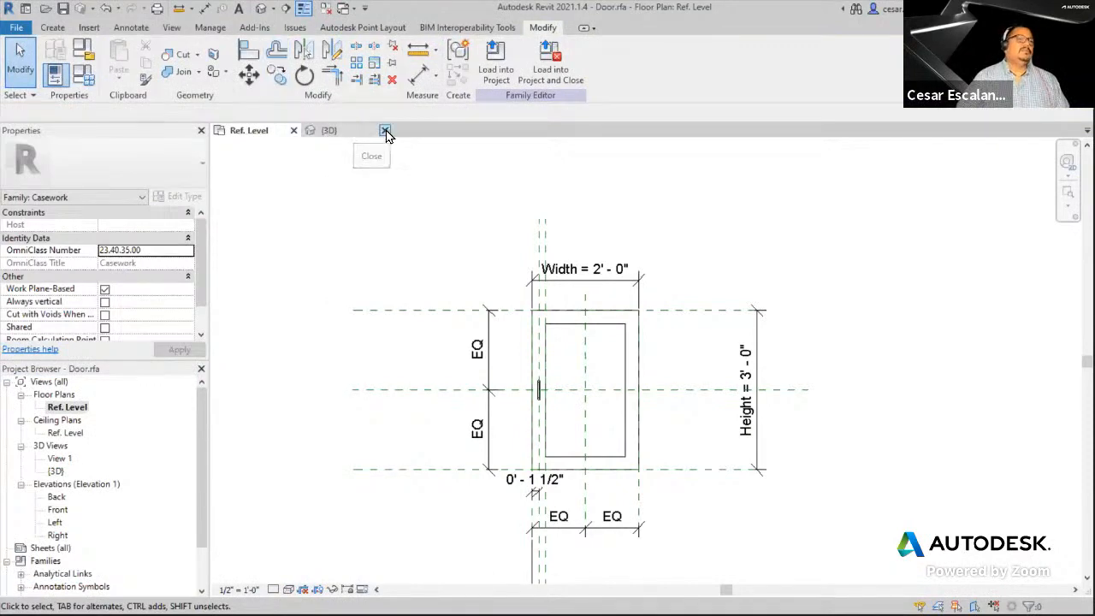
- Close all views of the Door.rfa family without saving the changes
click(384, 134)
click(293, 131)
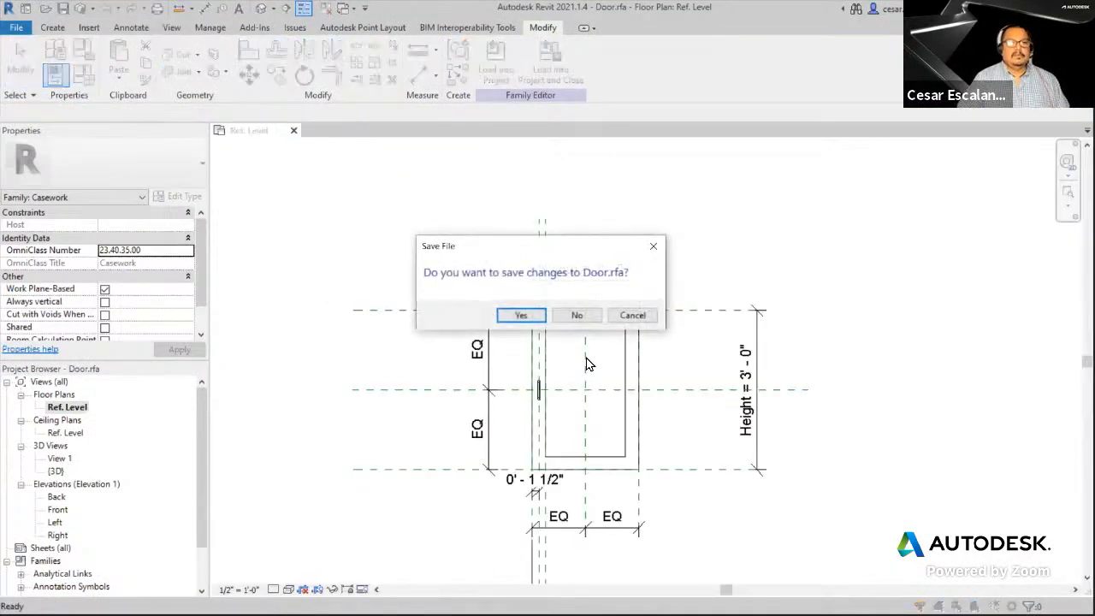
click(579, 315)
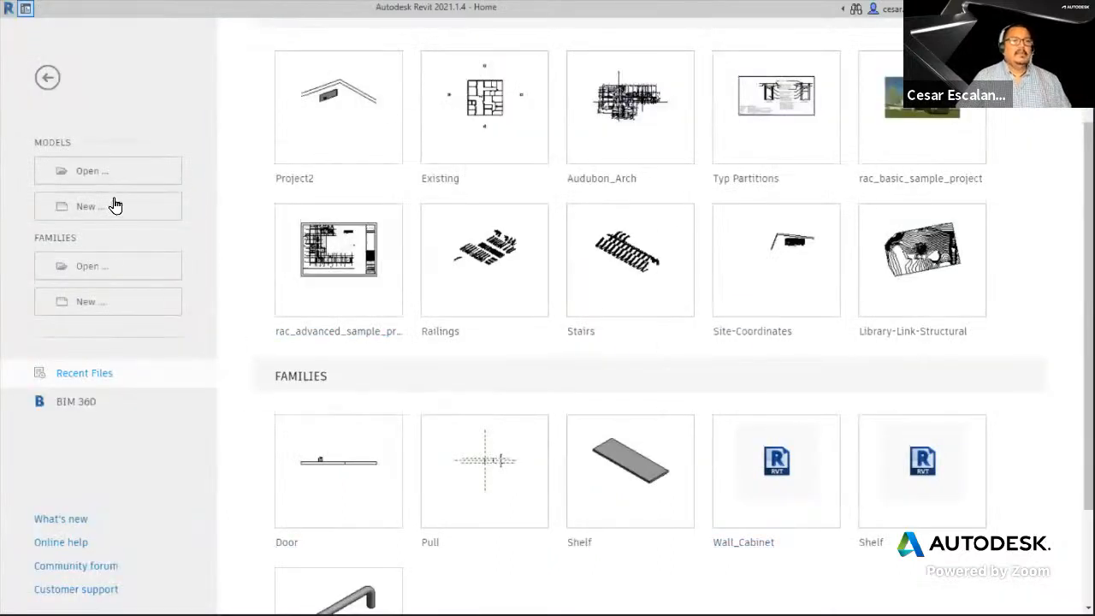
- Create a new family from the Casework.rft template in the English-Imperial folder
click(86, 305)
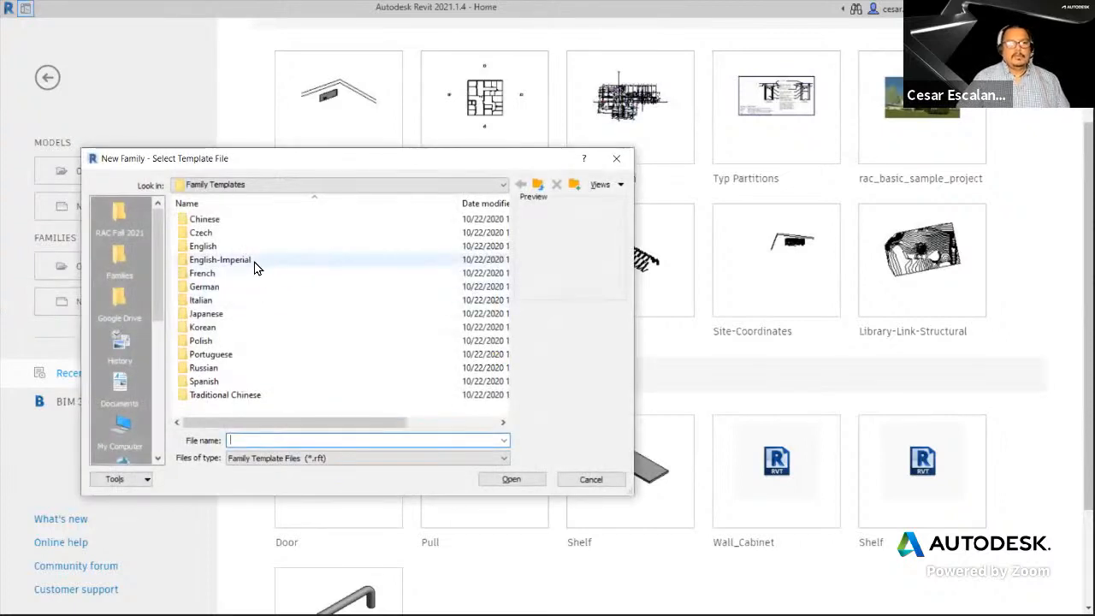
double_click(253, 261)
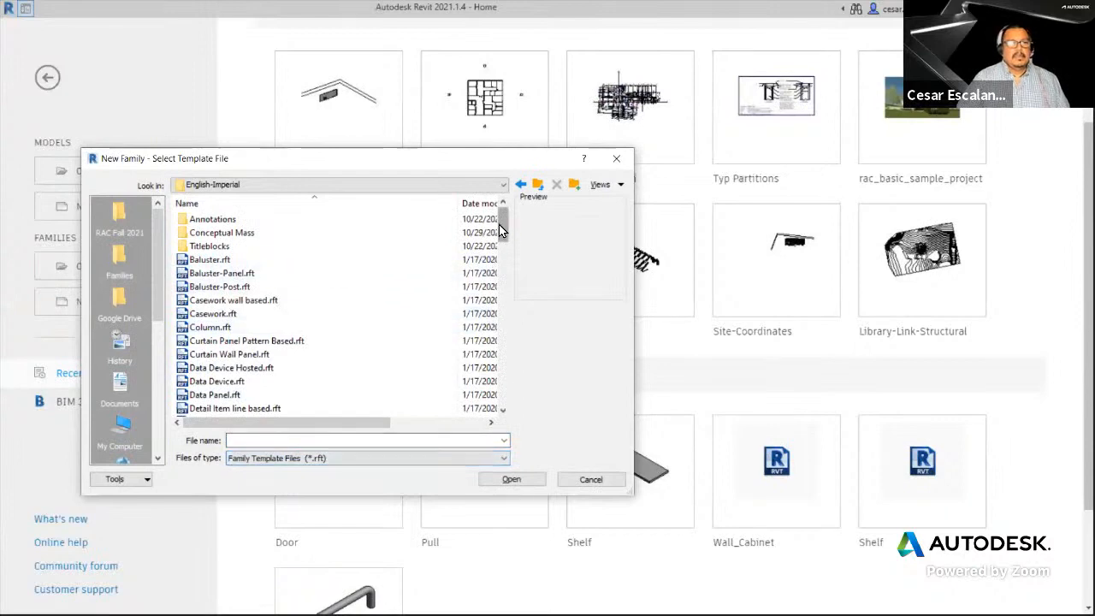
mouse_move(499, 224)
mouse_down()
mouse_move(499, 256)
mouse_move(499, 238)
mouse_up()
click(229, 233)
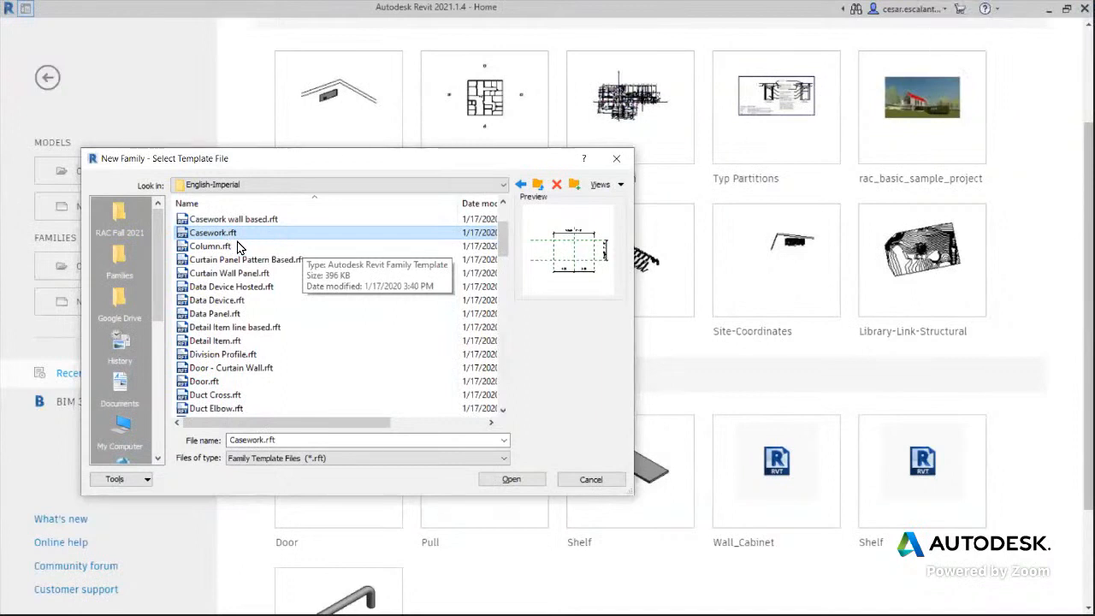
scroll(243, 256, up, 2)
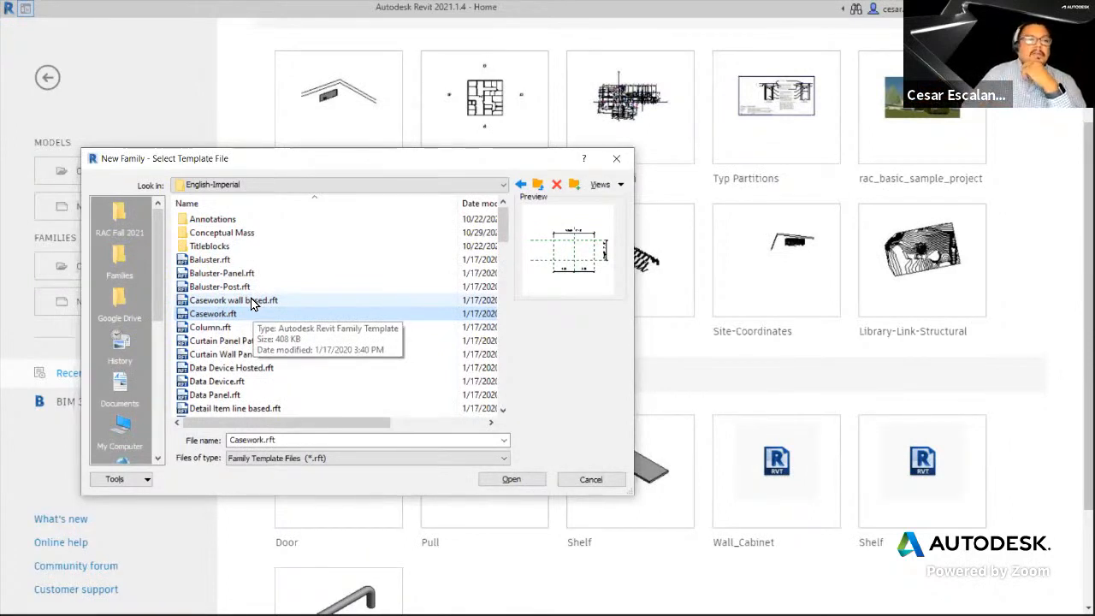
click(221, 315)
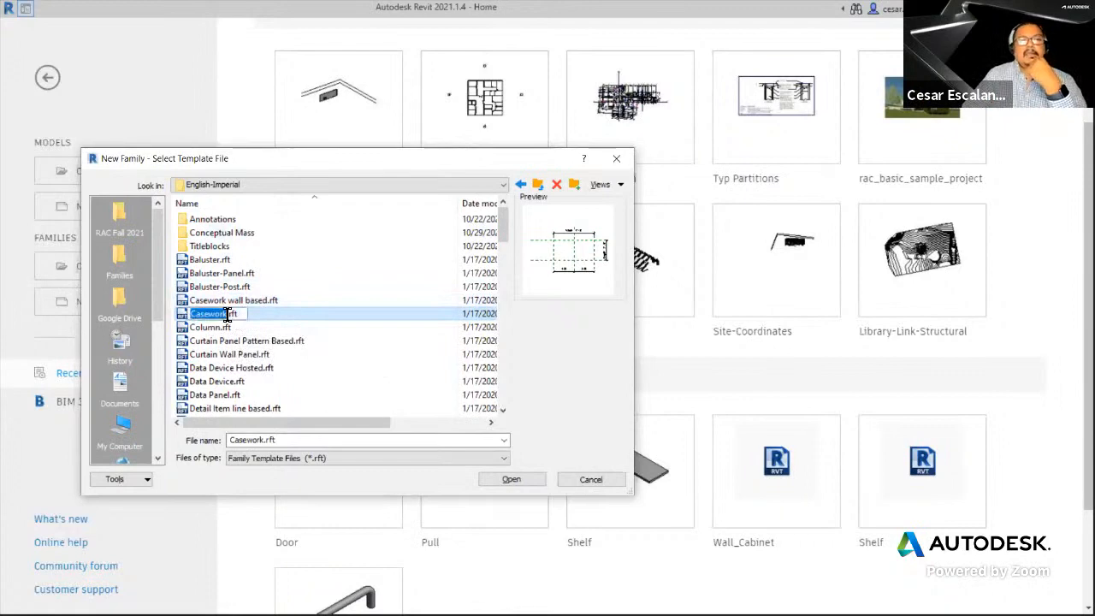
click(244, 339)
click(245, 327)
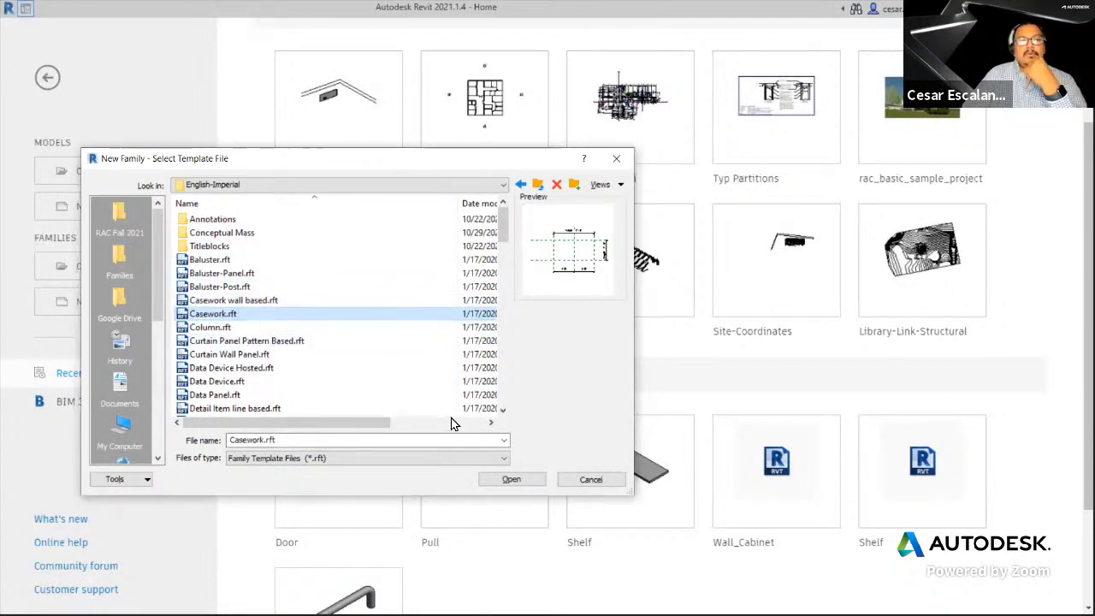
click(511, 479)
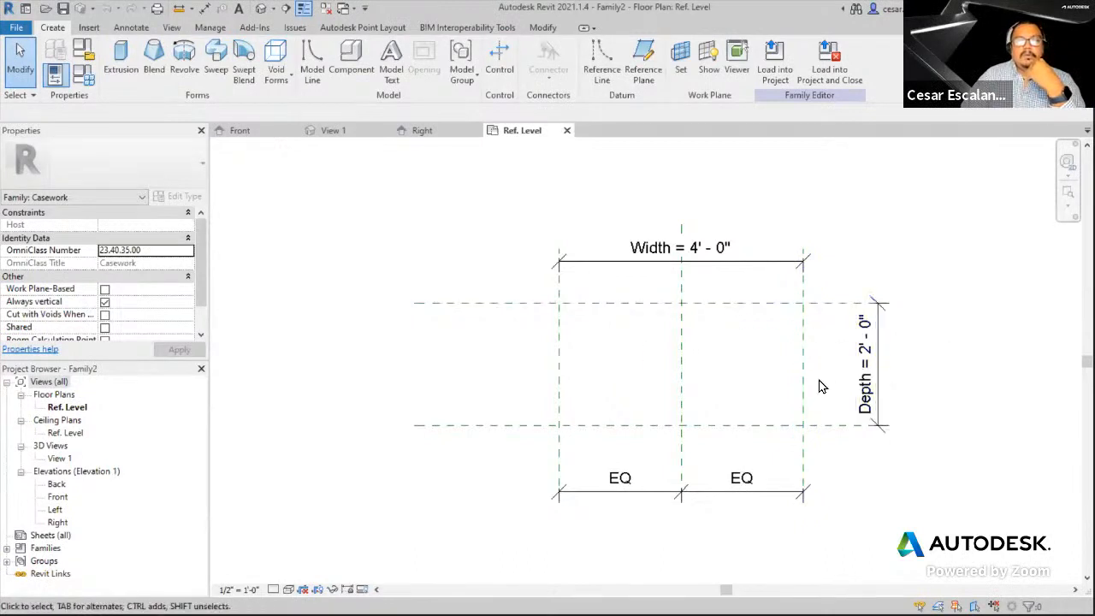
- Examine the template's Top and Back reference planes in the Left elevation and the labelled dimensions in the Ref. Level plan
double_click(57, 511)
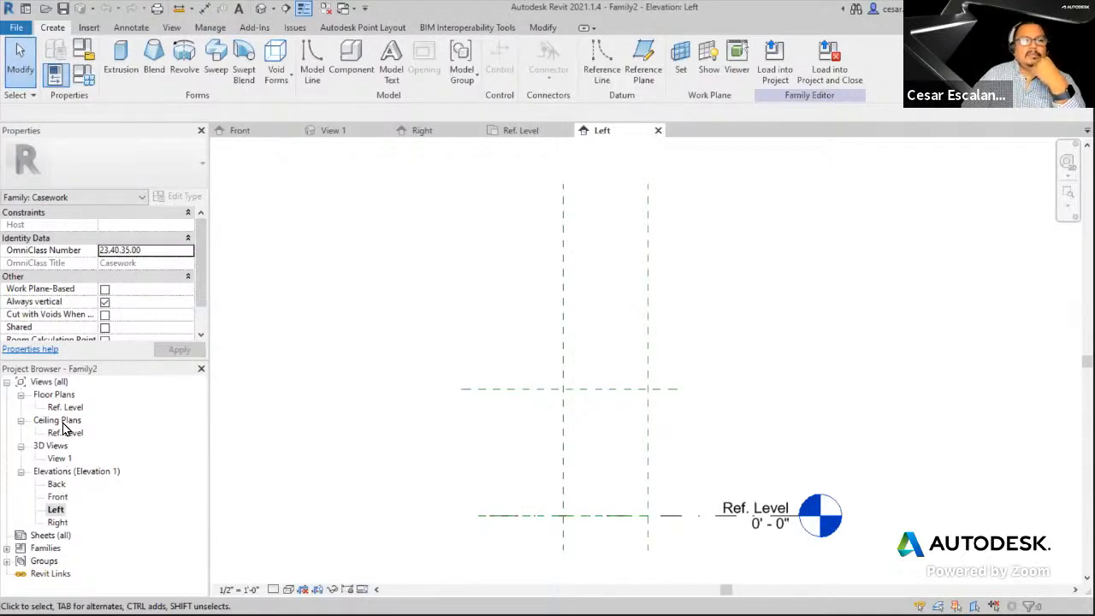
click(605, 397)
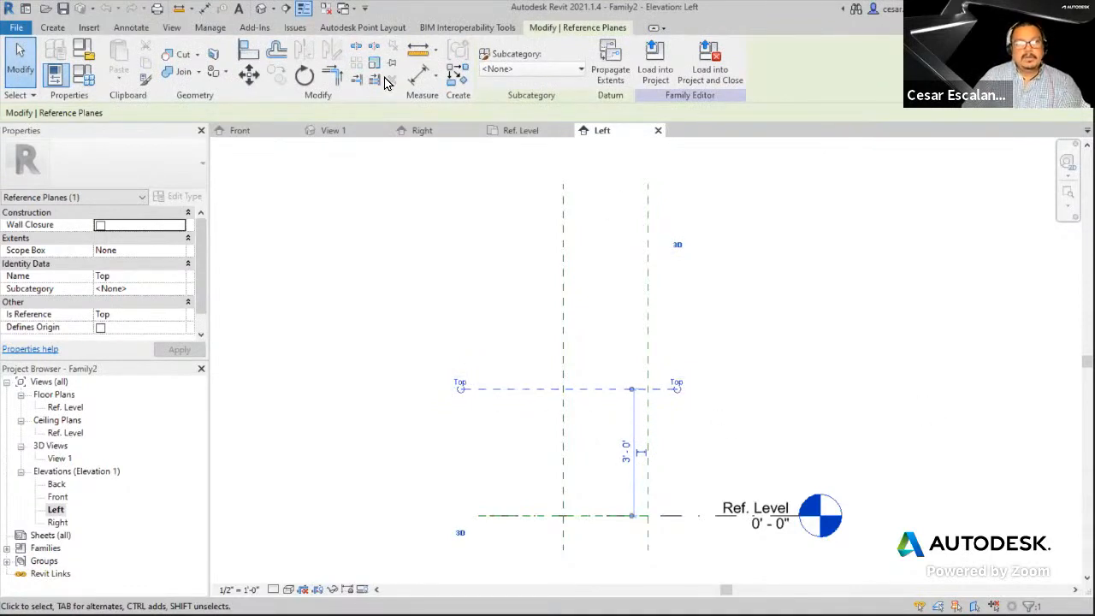
click(564, 353)
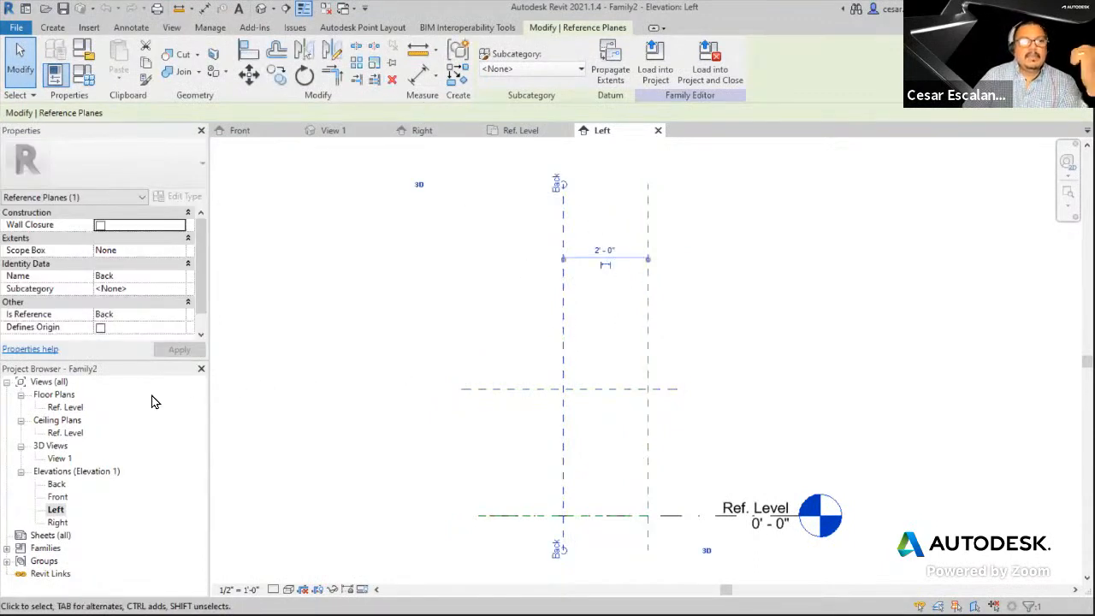
double_click(72, 410)
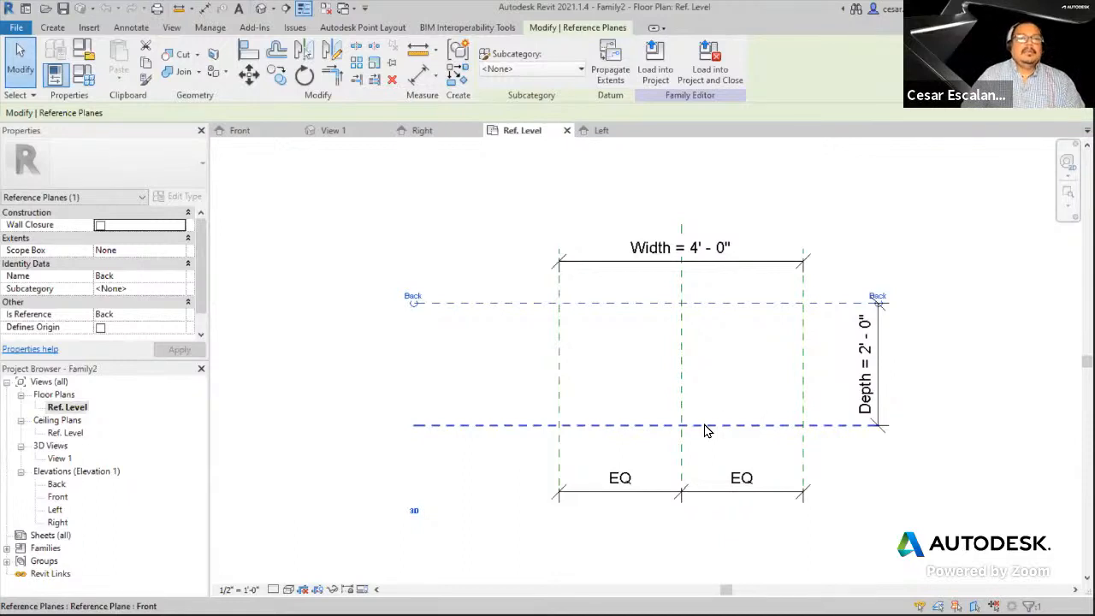
middle_drag(787, 421, 765, 431)
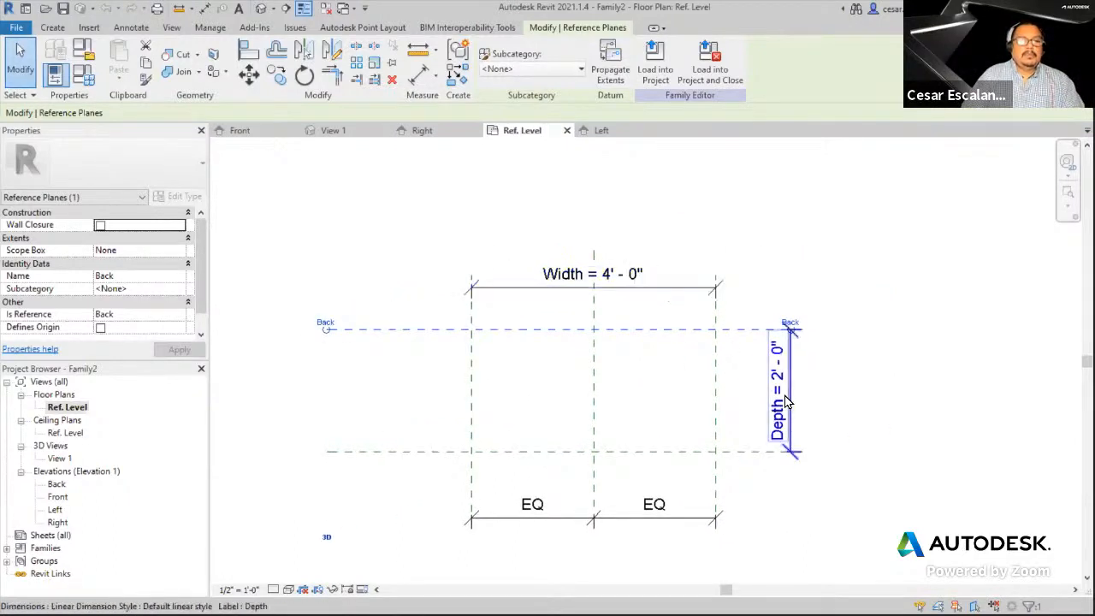
click(62, 499)
click(66, 503)
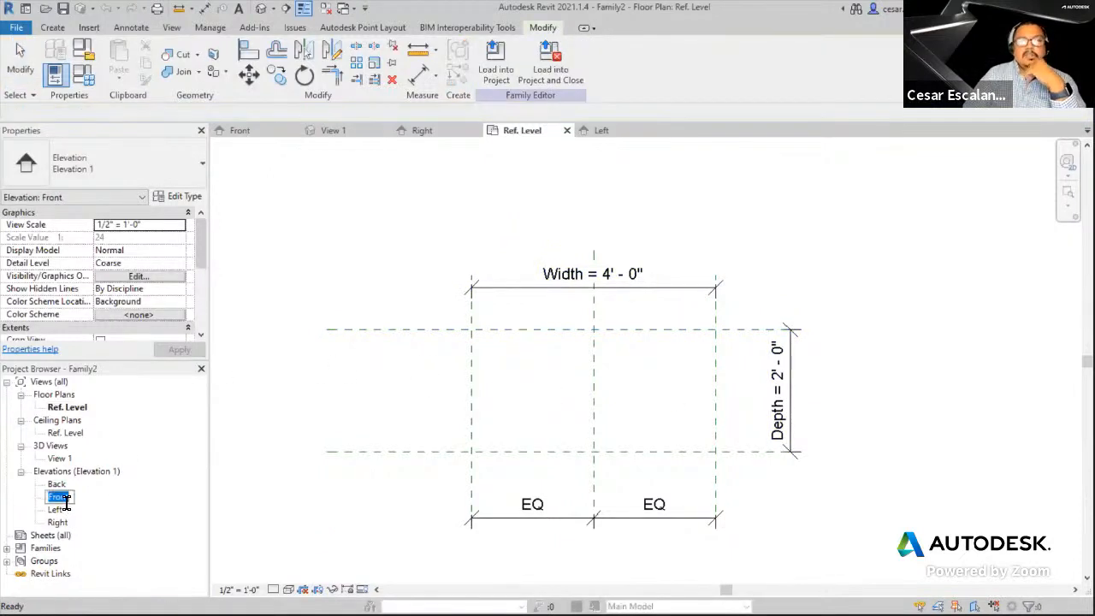
key(Escape)
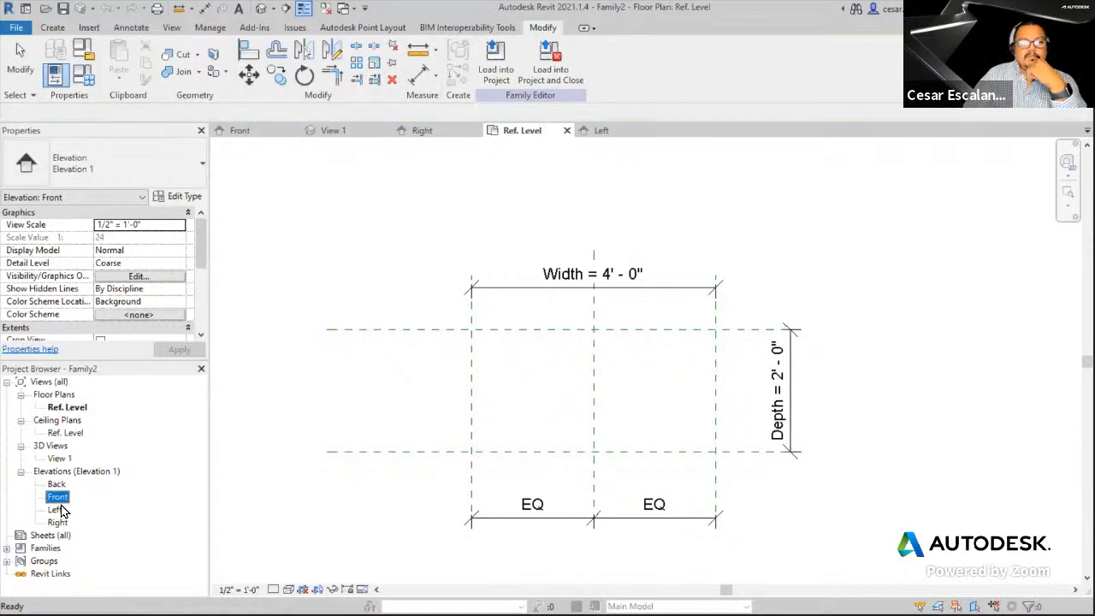
double_click(55, 510)
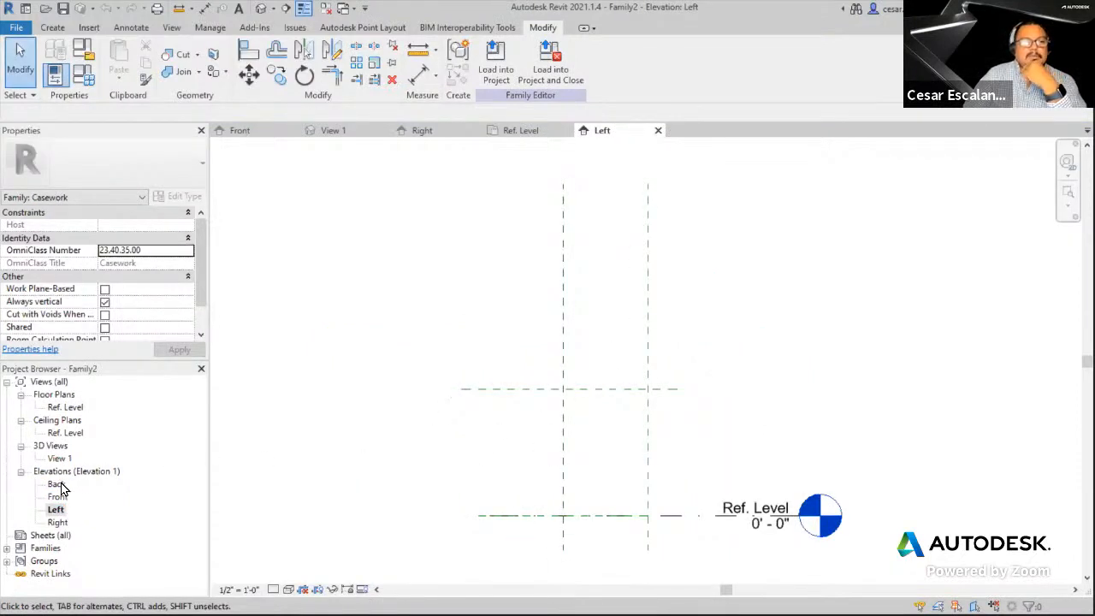
double_click(72, 408)
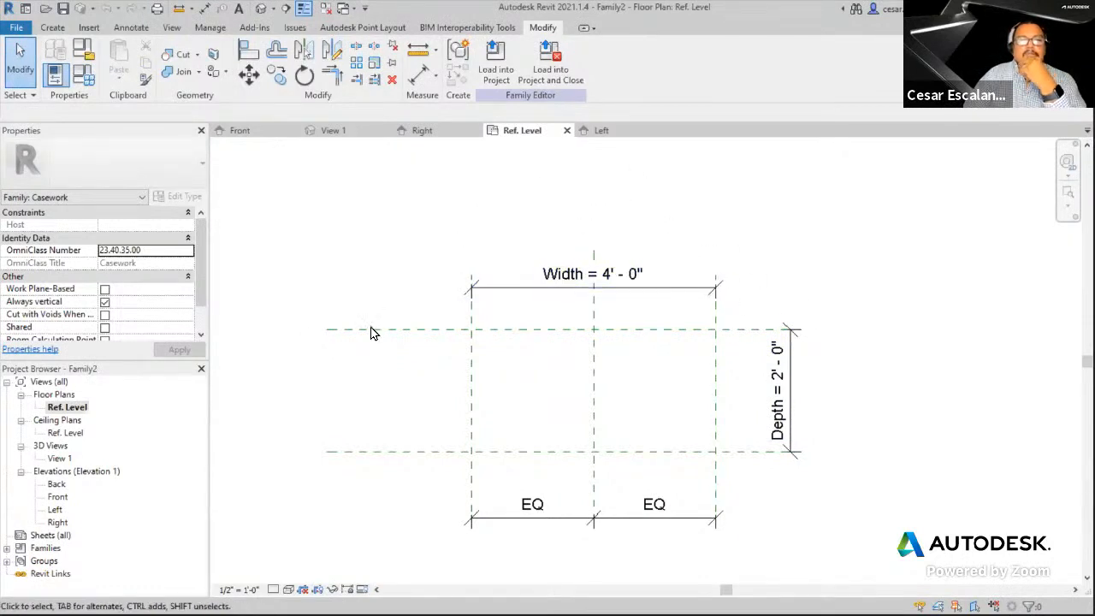
middle_drag(846, 305, 859, 337)
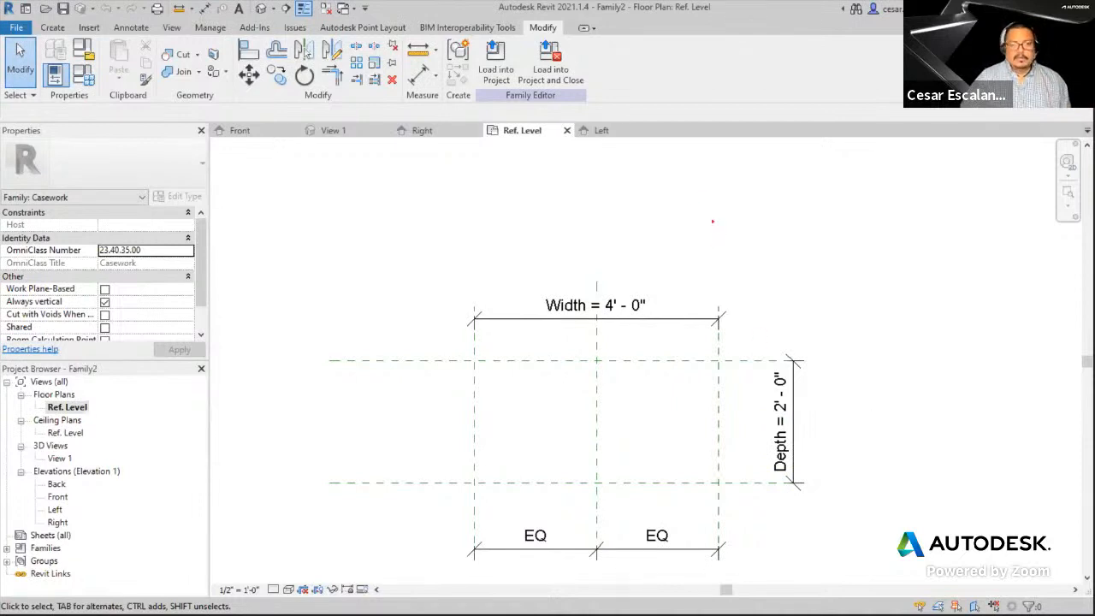
mouse_move(659, 199)
mouse_down()
mouse_move(671, 456)
mouse_move(773, 455)
mouse_move(773, 226)
mouse_move(633, 208)
mouse_up()
mouse_move(686, 236)
mouse_down()
mouse_move(697, 428)
mouse_move(765, 426)
mouse_move(729, 252)
mouse_move(680, 237)
mouse_up()
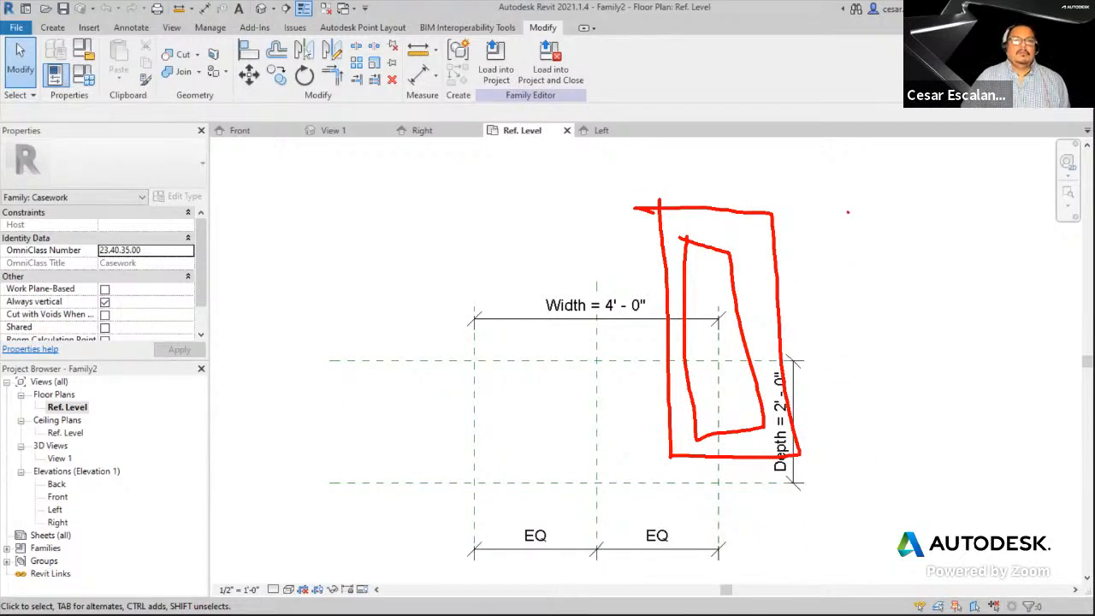
mouse_move(848, 211)
mouse_down()
mouse_move(875, 428)
mouse_move(895, 429)
mouse_move(860, 463)
mouse_move(836, 220)
mouse_up()
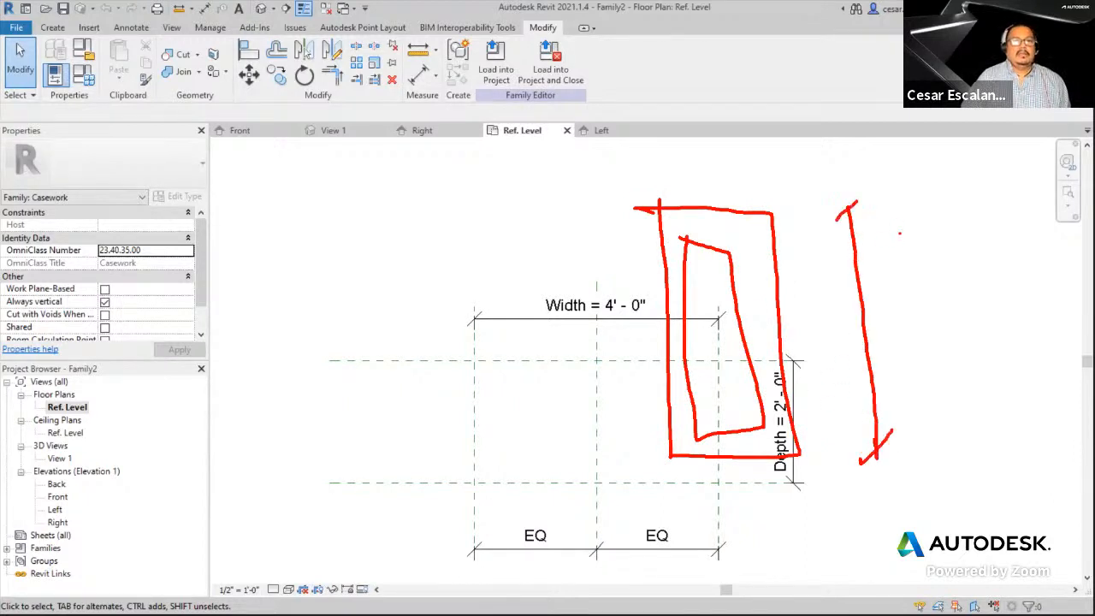
drag(900, 233, 898, 303)
drag(899, 303, 922, 279)
mouse_move(707, 157)
mouse_down()
mouse_move(730, 176)
mouse_move(741, 136)
mouse_up()
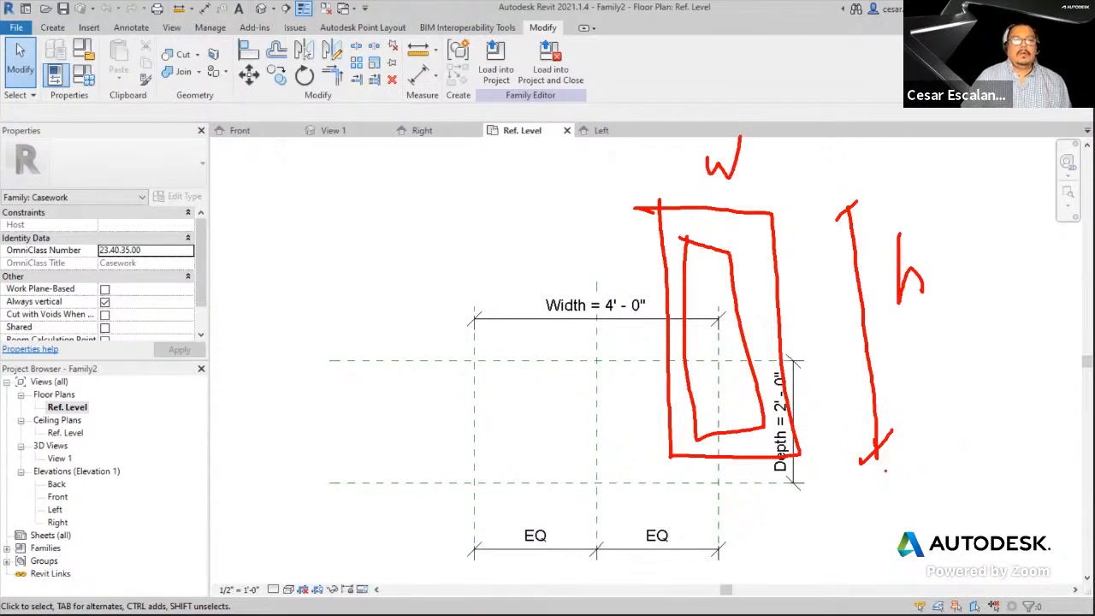
key(Escape)
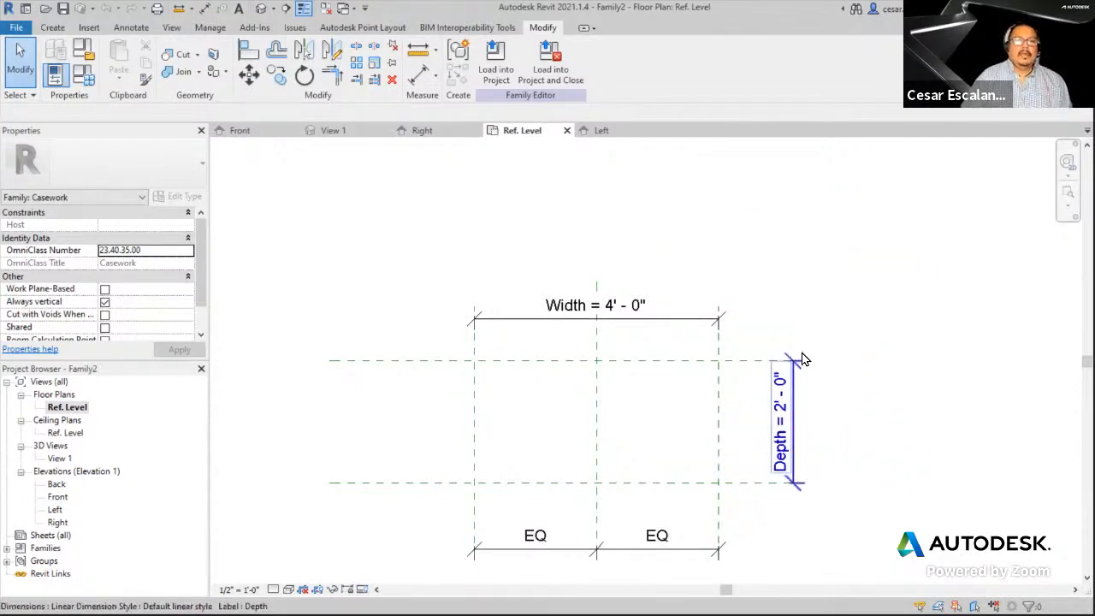
- Relabel the Depth dimension between the Front and Back reference planes in the Ref. Level plan with the Height parameter
click(787, 443)
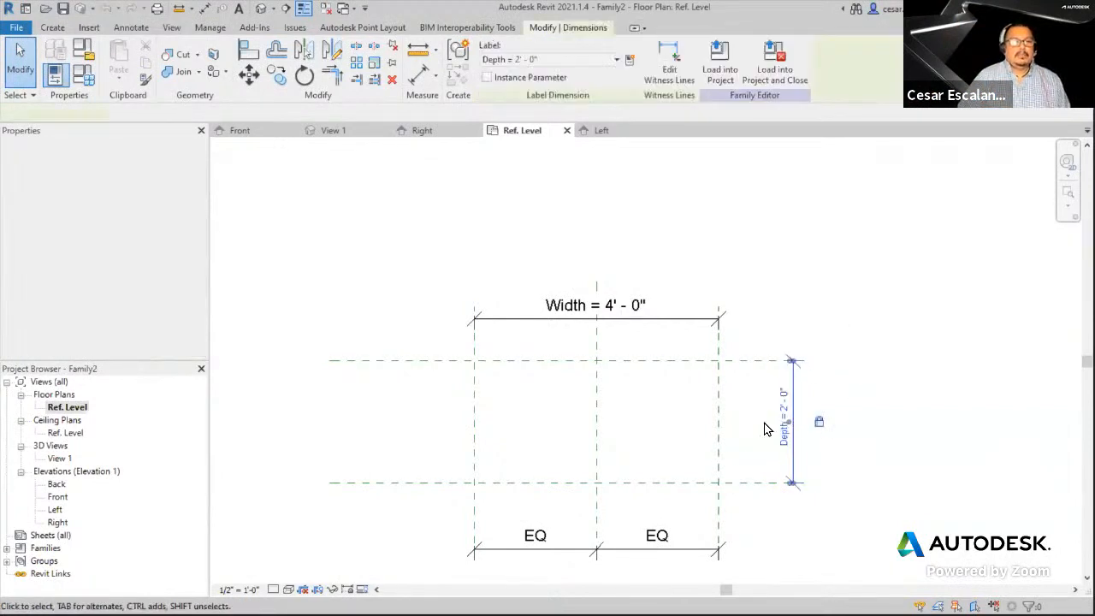
click(548, 60)
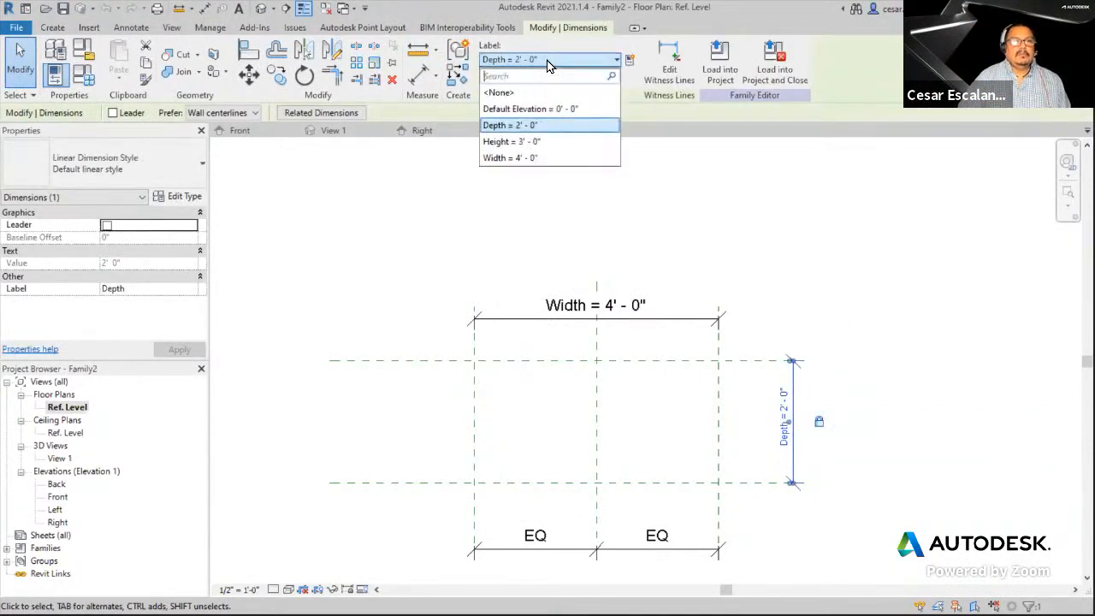
click(536, 142)
click(891, 568)
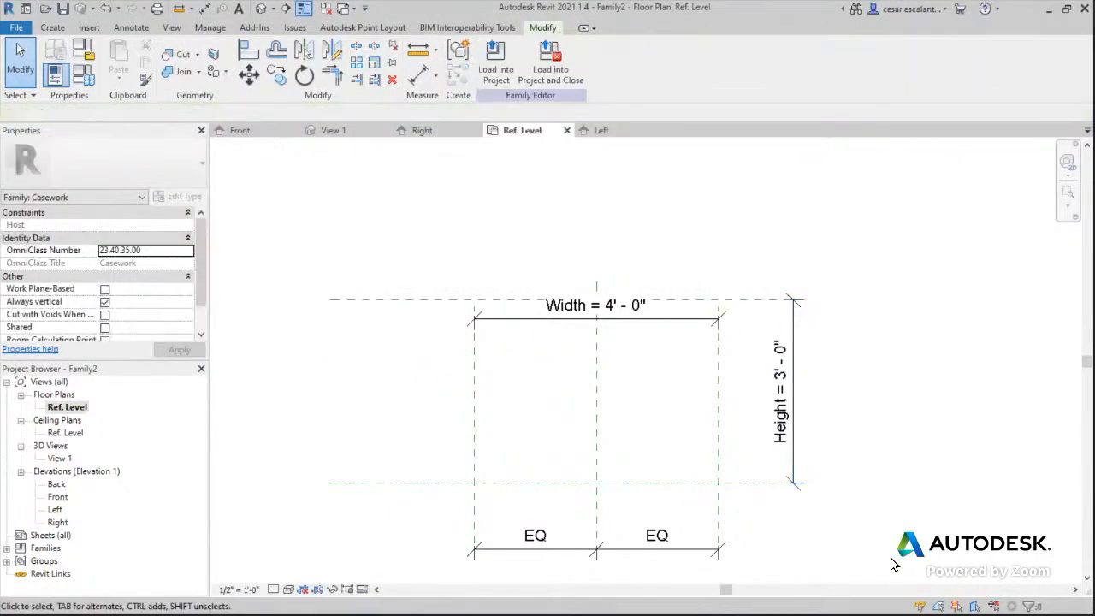
- Delete the Height dimension between the Ref. Level and the Top reference plane in the Front elevation
double_click(58, 498)
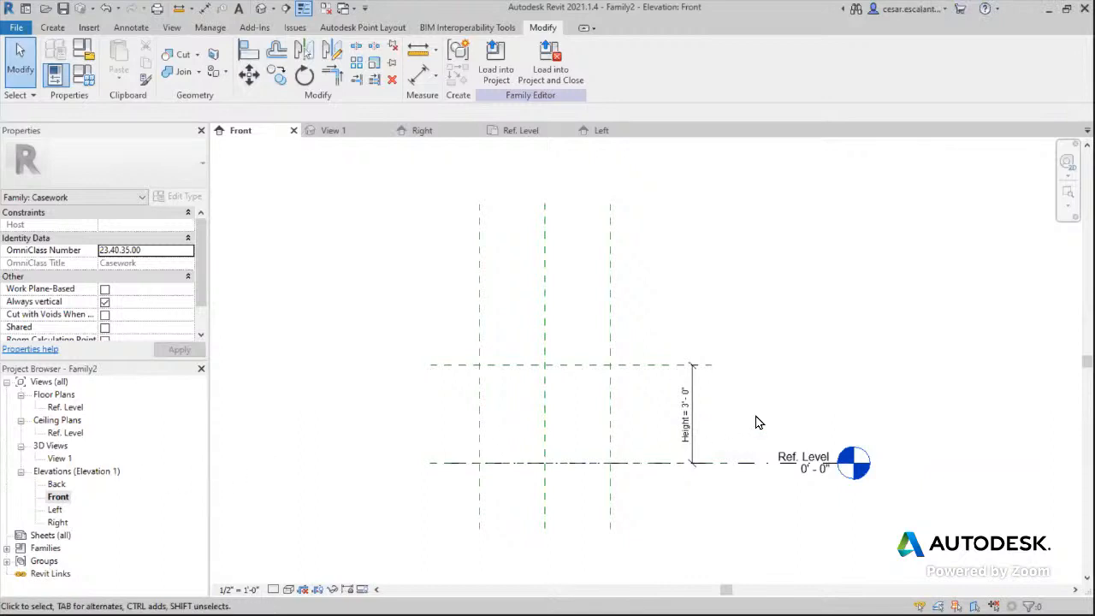
double_click(55, 509)
double_click(61, 498)
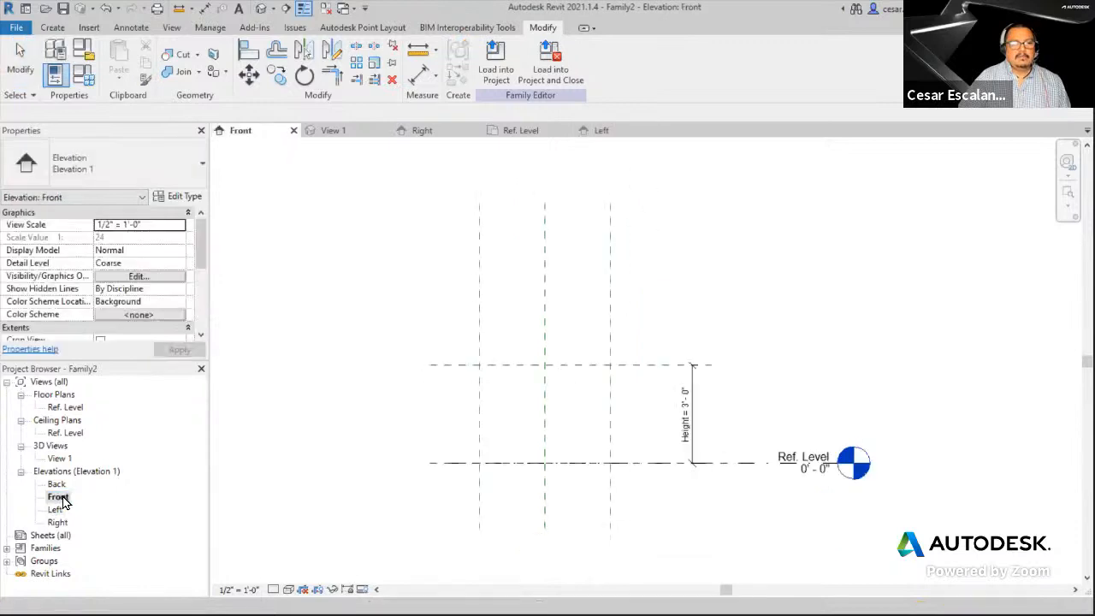
click(693, 454)
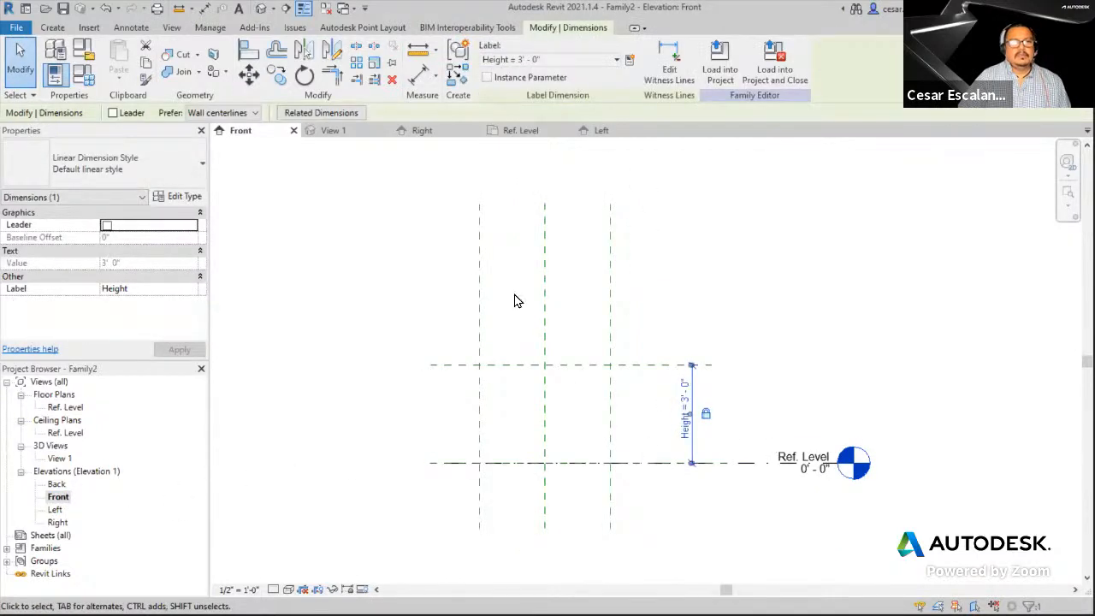
click(392, 78)
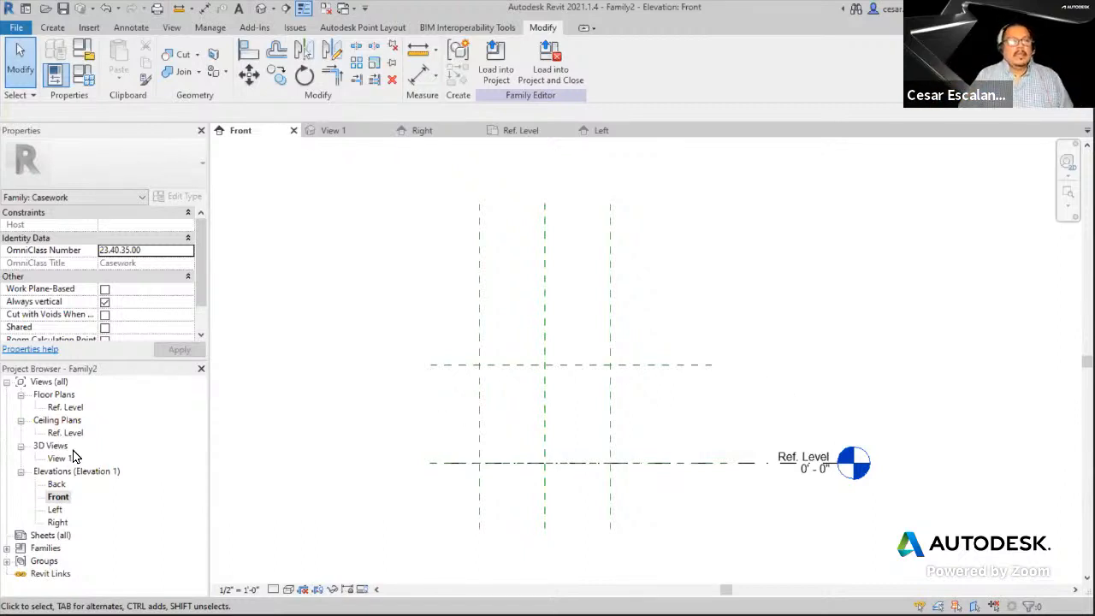
- Extend the upper ends of the Right and Left reference planes beyond the Back reference plane in the Ref. Level plan
double_click(73, 409)
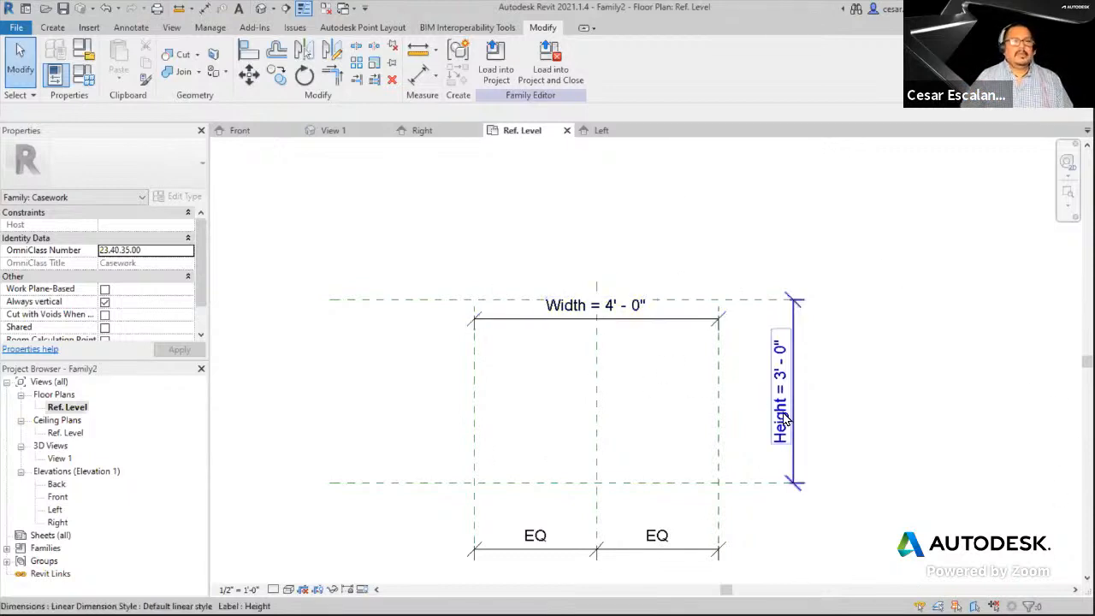
click(718, 393)
drag(718, 310, 718, 222)
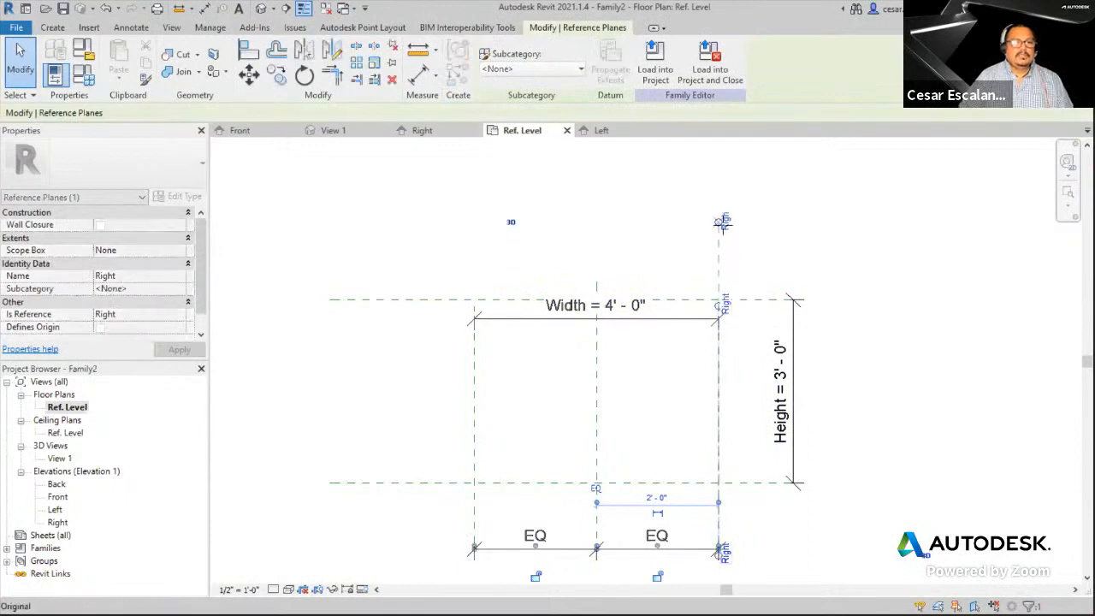
click(480, 381)
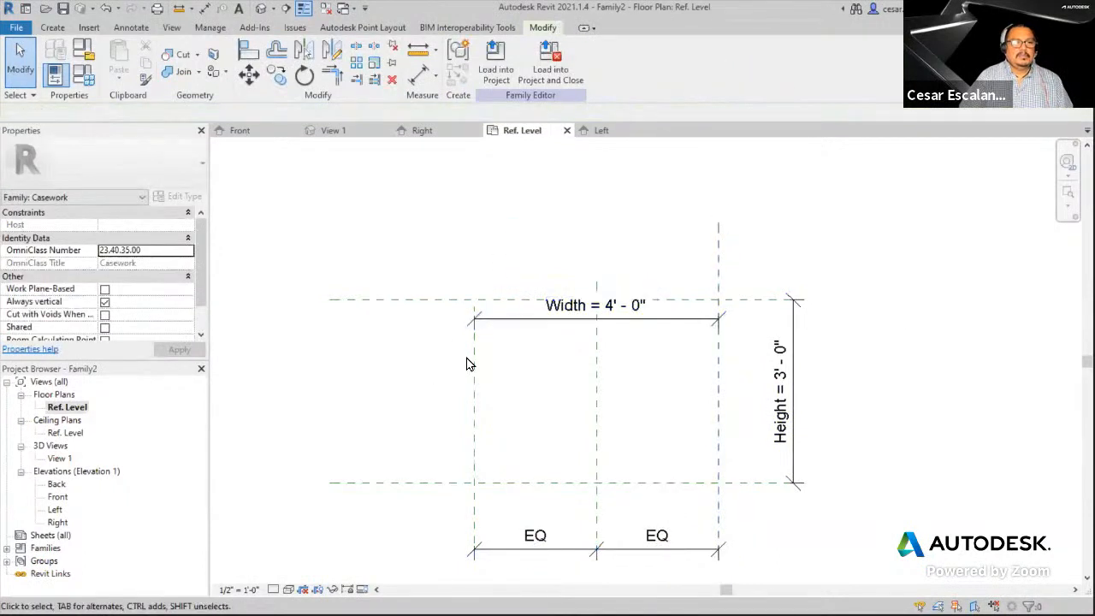
click(475, 357)
drag(477, 308, 476, 224)
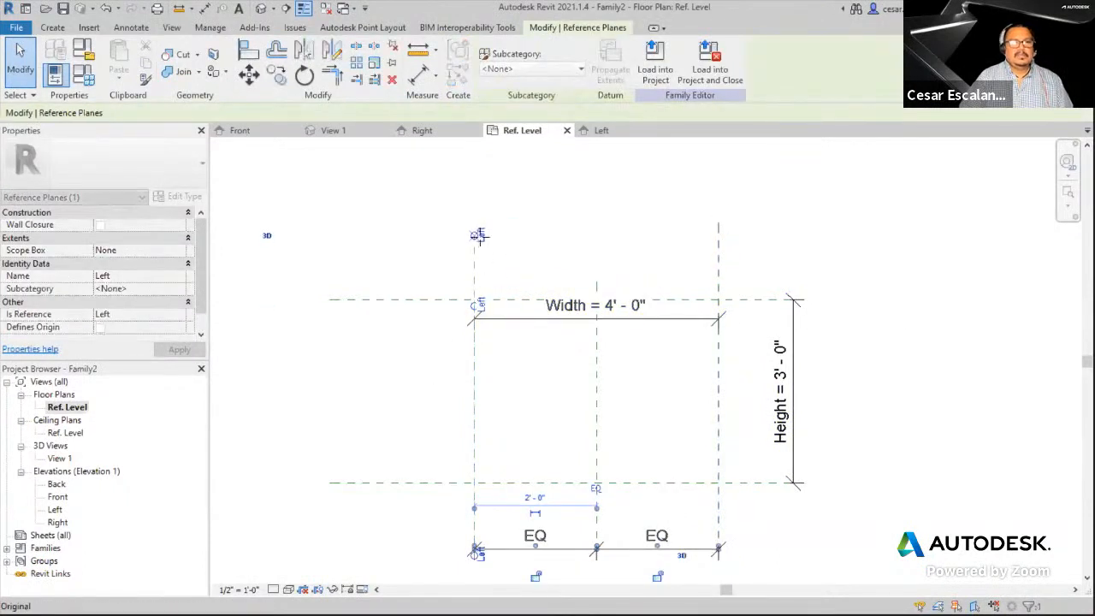
click(877, 399)
scroll(877, 399, down, 1)
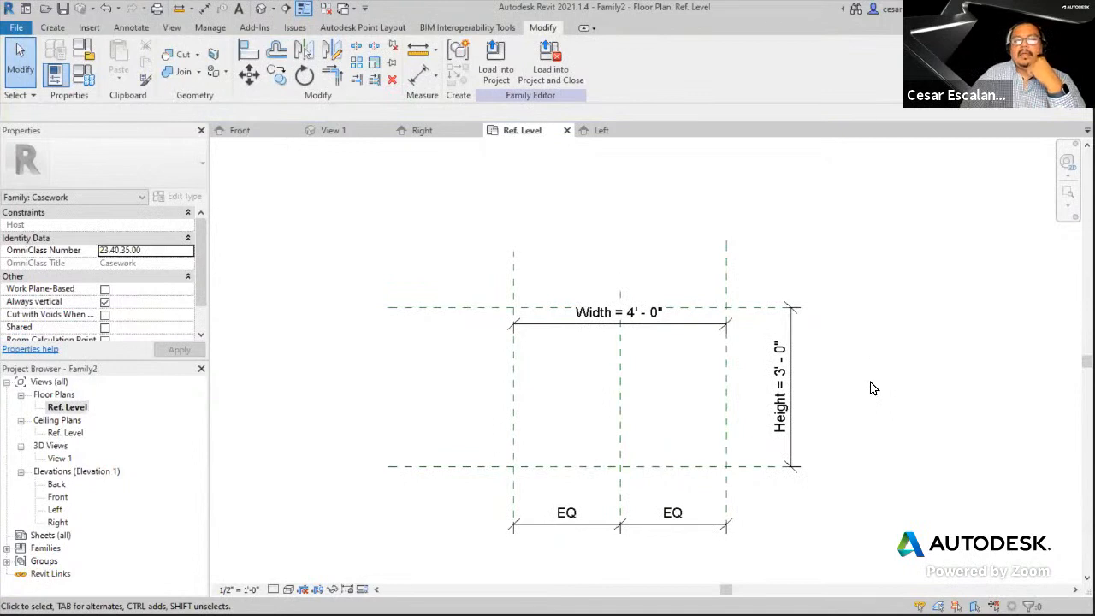
middle_drag(873, 388, 874, 425)
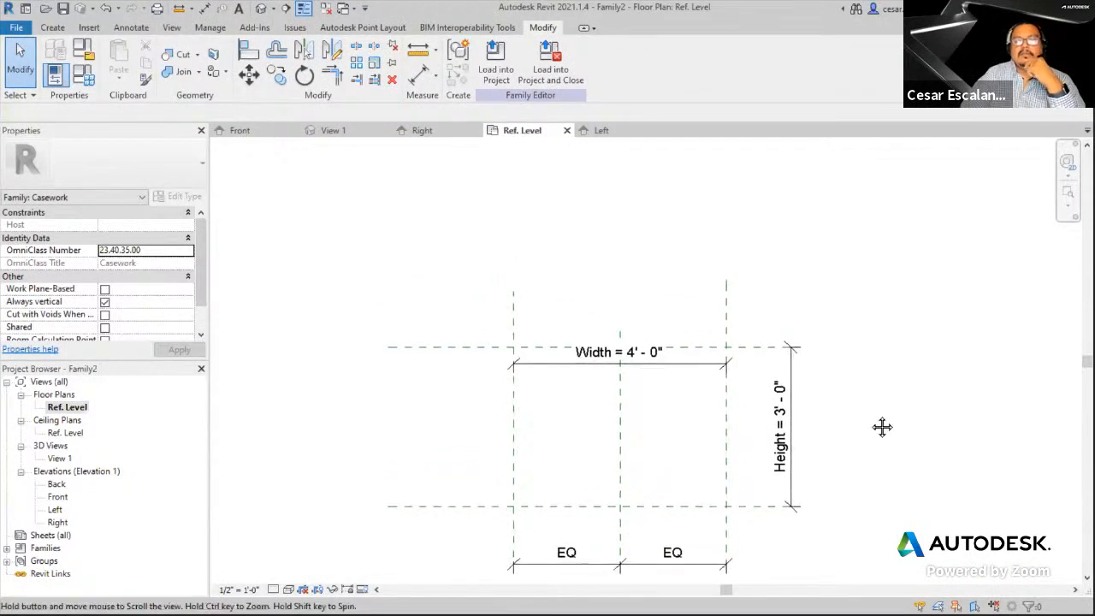
scroll(870, 407, down, 1)
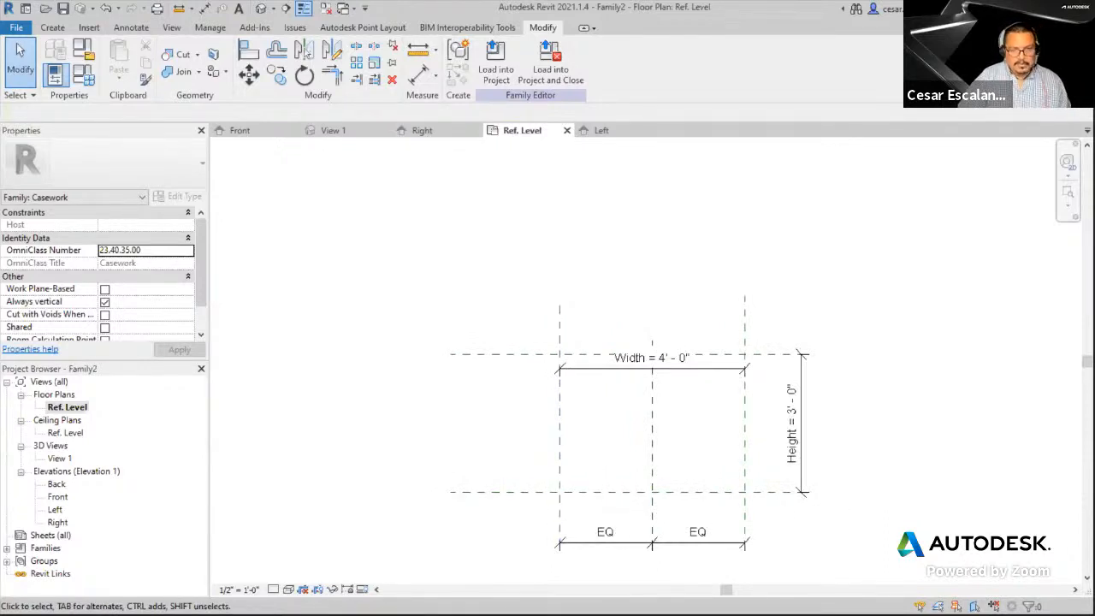
mouse_move(564, 483)
mouse_down()
mouse_move(552, 500)
mouse_move(558, 491)
mouse_up()
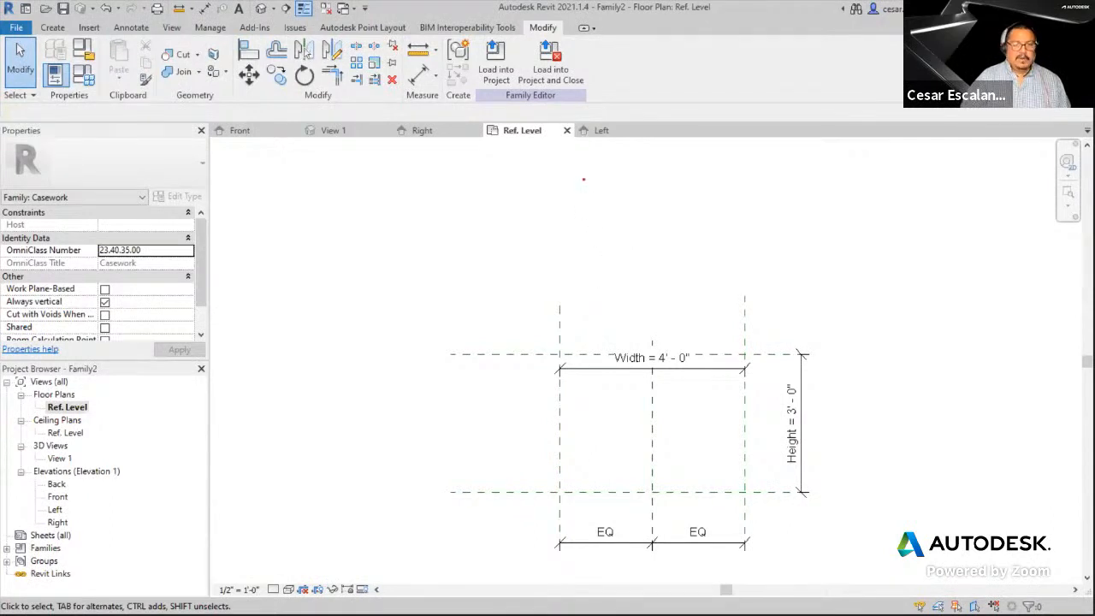
mouse_move(558, 183)
mouse_down()
mouse_move(556, 504)
mouse_move(752, 504)
mouse_move(730, 209)
mouse_move(586, 188)
mouse_up()
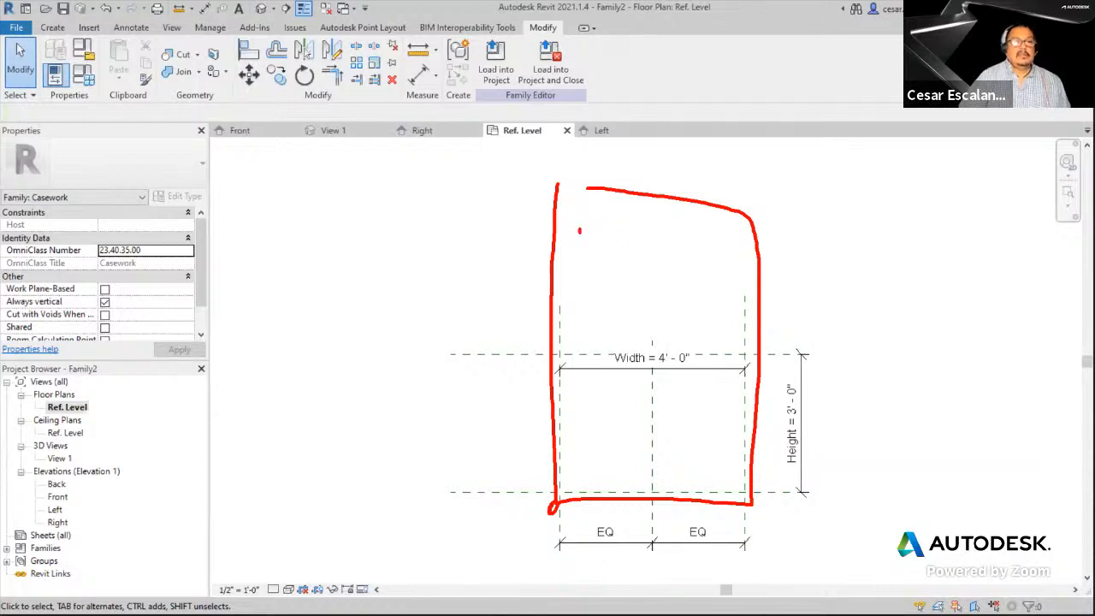
mouse_move(579, 230)
mouse_down()
mouse_move(594, 483)
mouse_move(732, 301)
mouse_move(596, 242)
mouse_up()
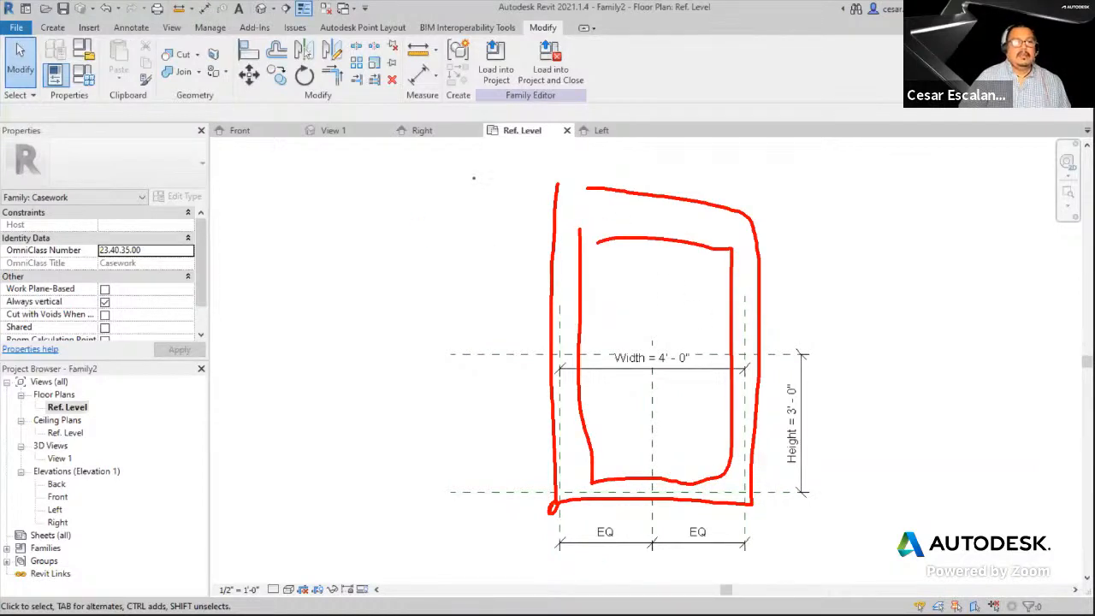
mouse_move(347, 171)
mouse_down()
mouse_move(327, 305)
mouse_move(407, 505)
mouse_move(551, 508)
mouse_up()
drag(360, 178, 546, 182)
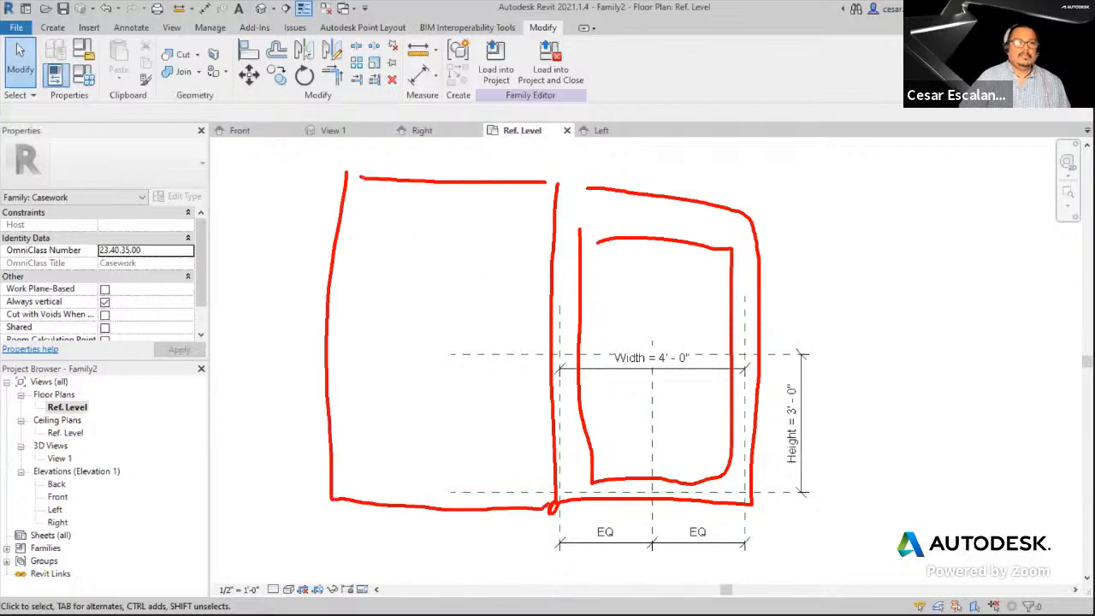
mouse_move(375, 209)
mouse_down()
mouse_move(361, 478)
mouse_move(539, 485)
mouse_move(458, 207)
mouse_move(344, 214)
mouse_up()
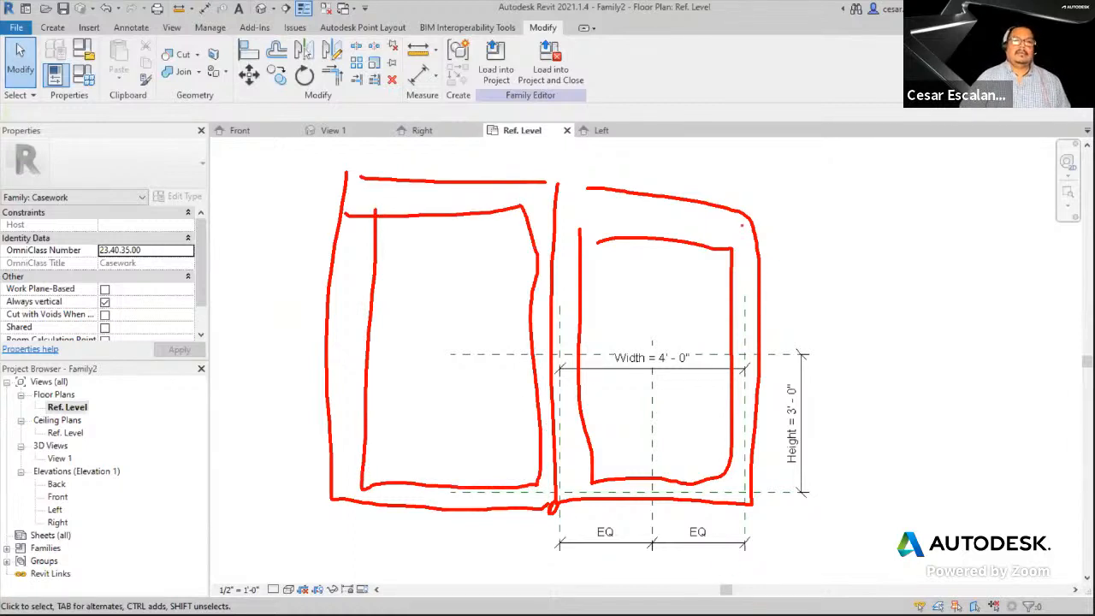
mouse_move(750, 219)
mouse_down()
mouse_move(562, 335)
mouse_move(755, 494)
mouse_up()
mouse_move(353, 176)
mouse_down()
mouse_move(521, 299)
mouse_move(551, 337)
mouse_up()
drag(551, 338, 414, 455)
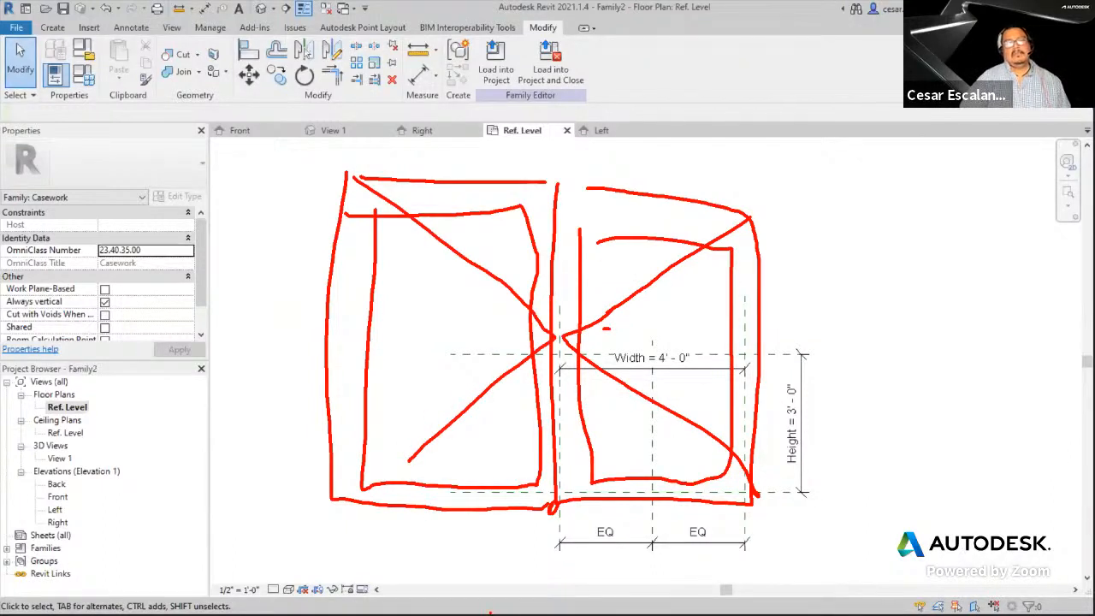
key(Escape)
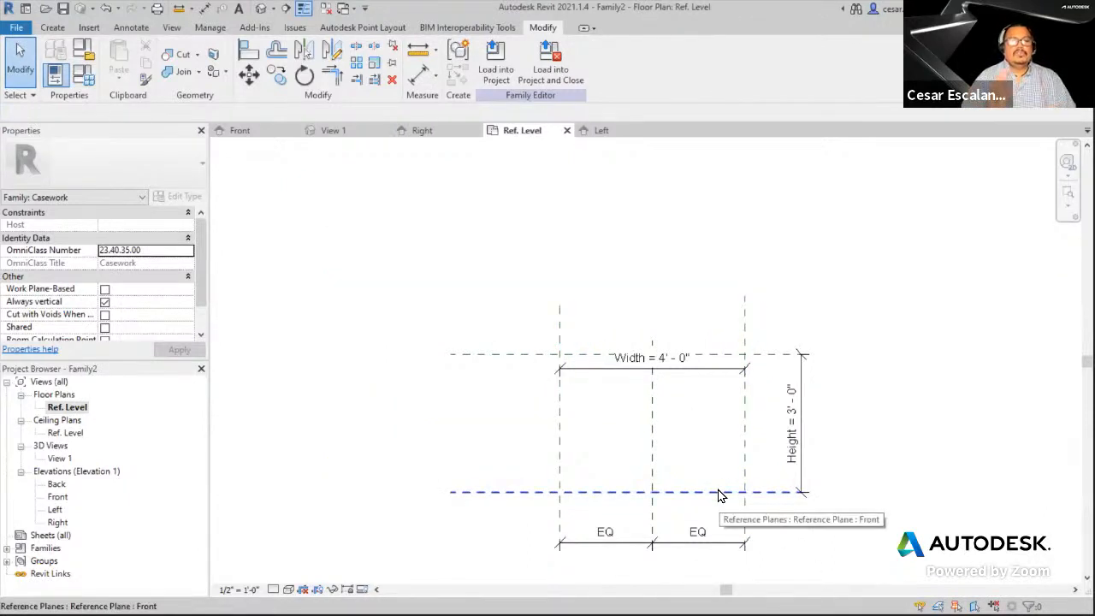
- Set the Left reference plane to define the family origin instead of the Center (Left/Right) plane
click(652, 457)
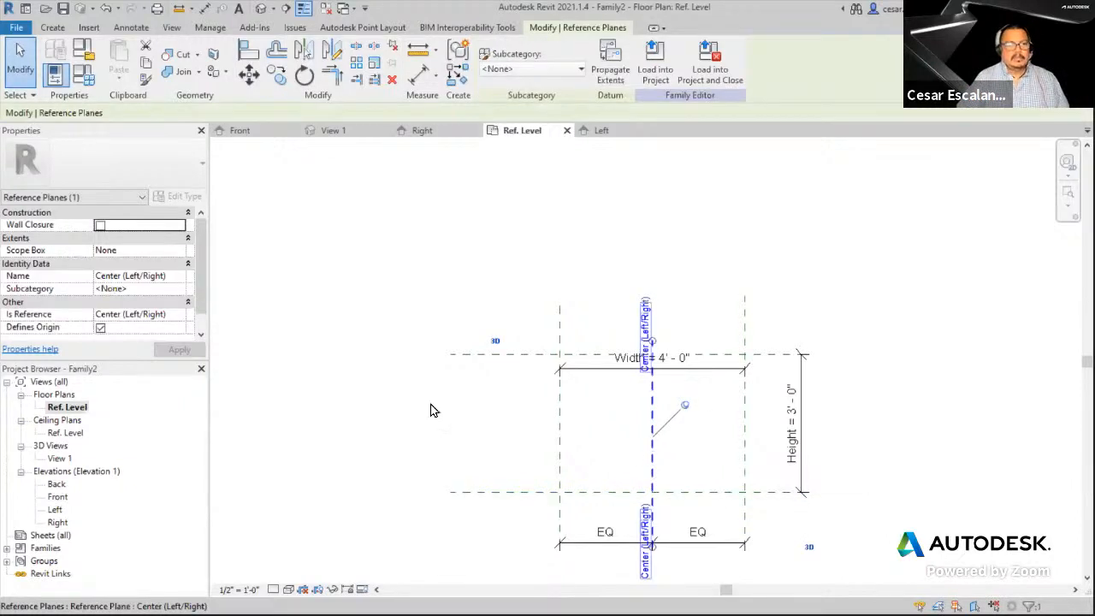
click(100, 328)
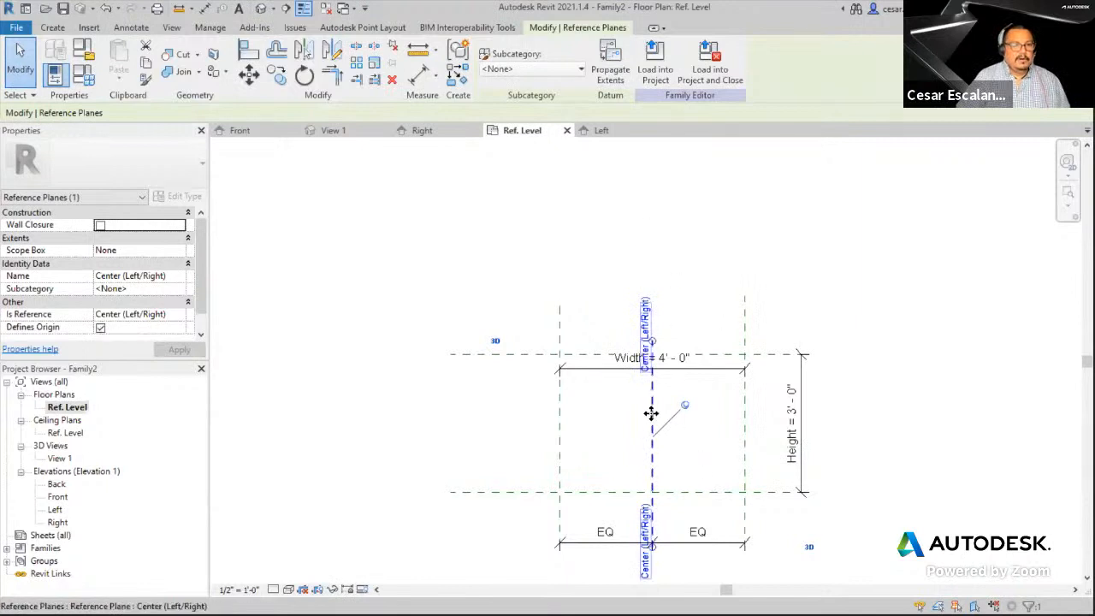
click(100, 328)
click(452, 447)
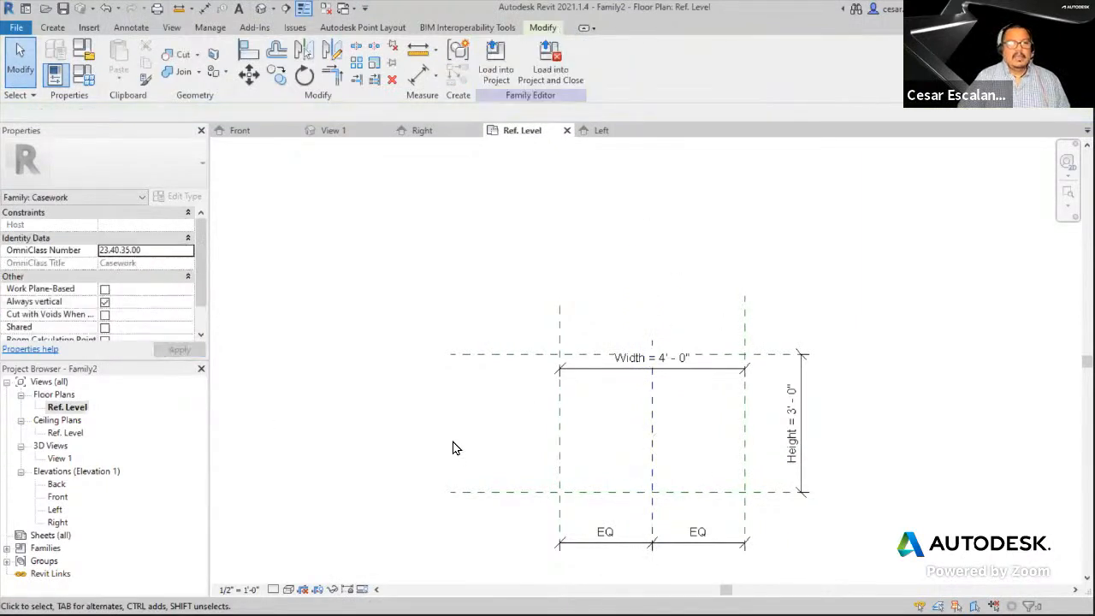
click(558, 451)
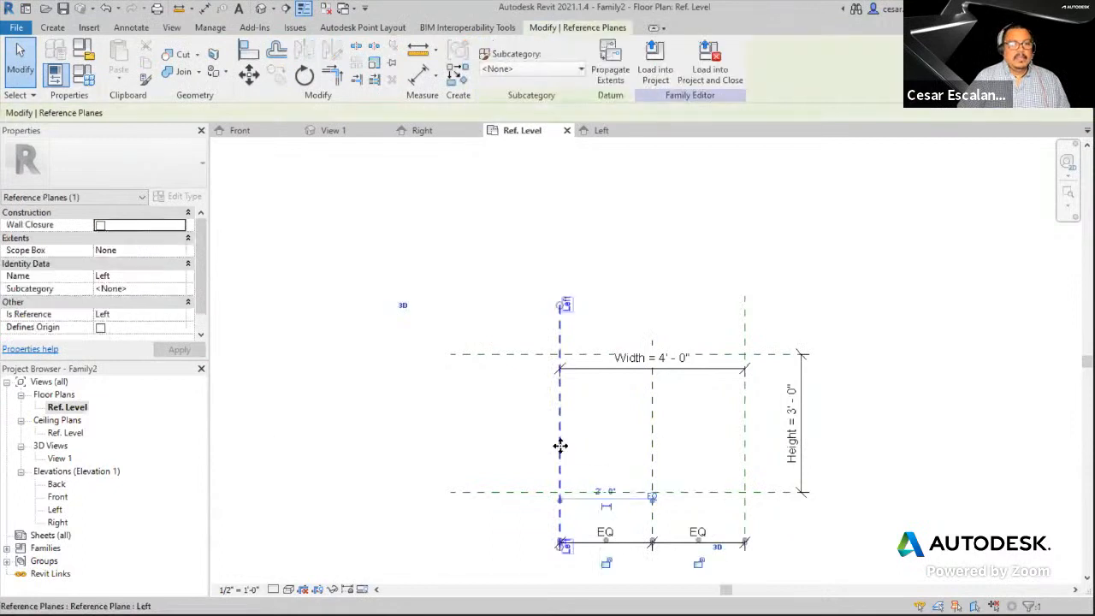
click(100, 328)
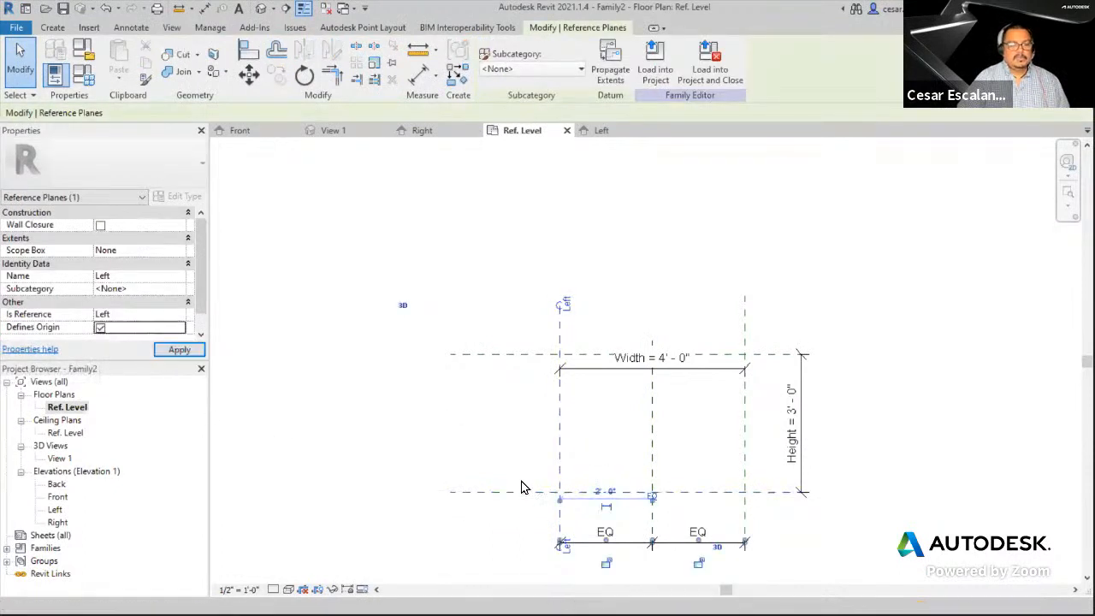
mouse_move(570, 484)
mouse_down()
mouse_move(558, 499)
mouse_move(569, 485)
mouse_up()
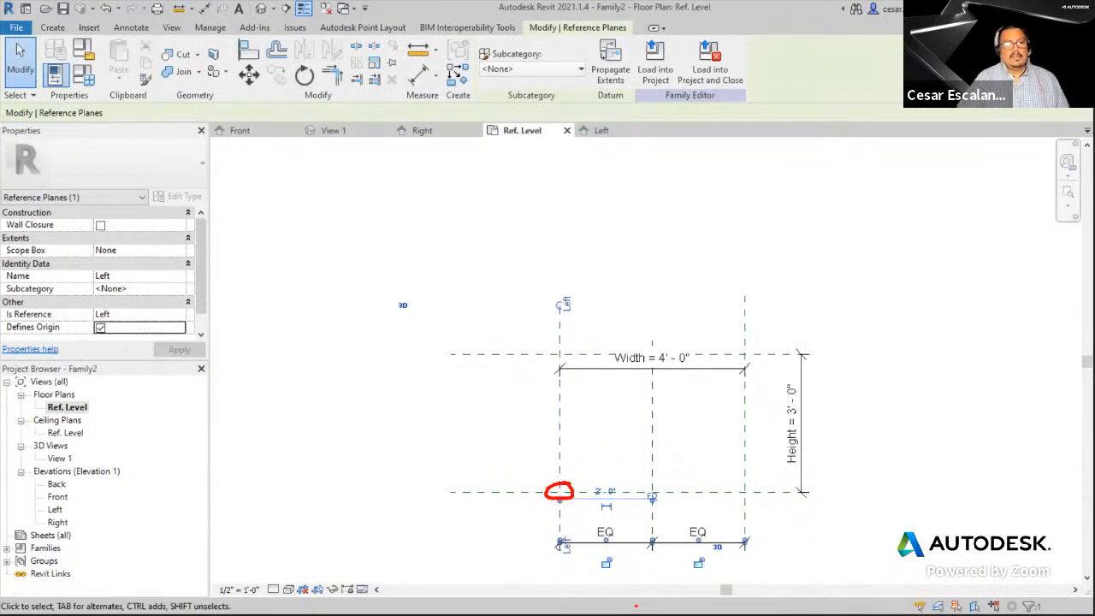
click(570, 433)
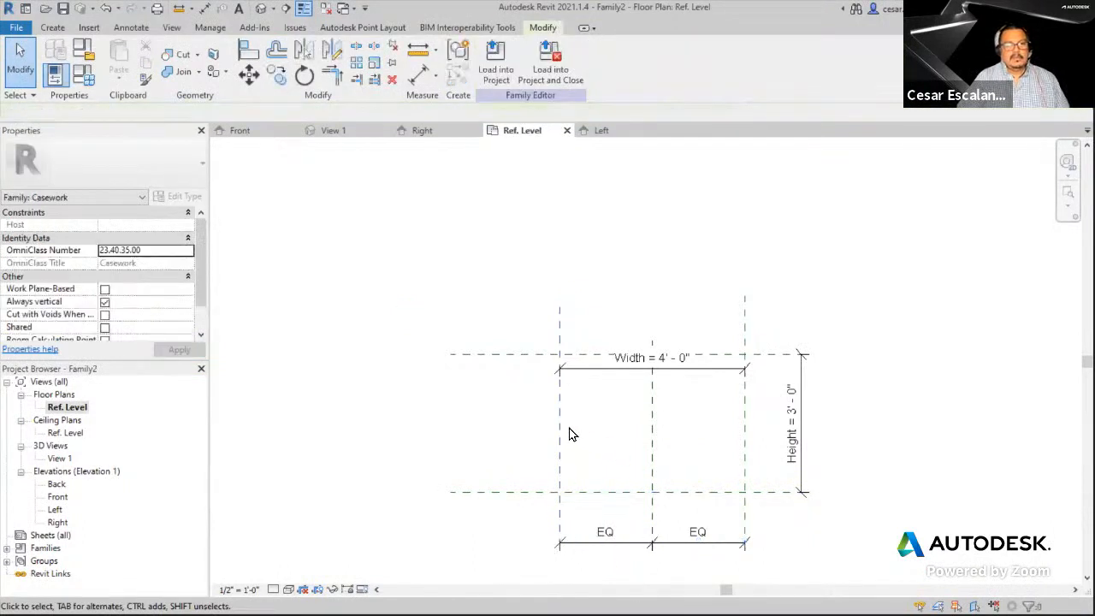
- Check the Defines Origin setting and pins of the Left, Center (Left/Right) and Front reference planes
click(560, 430)
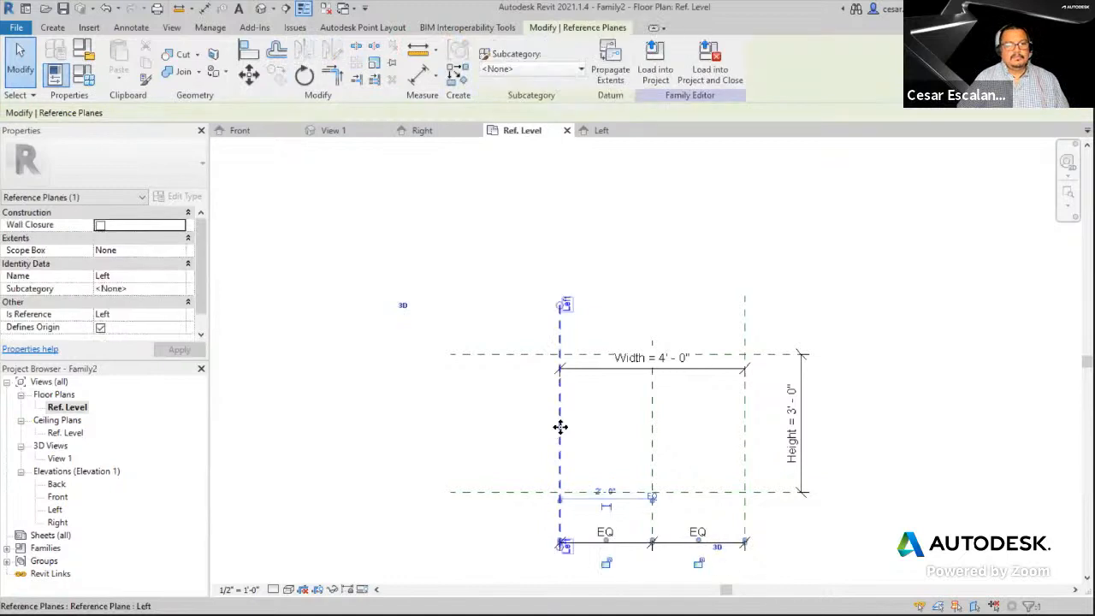
click(654, 441)
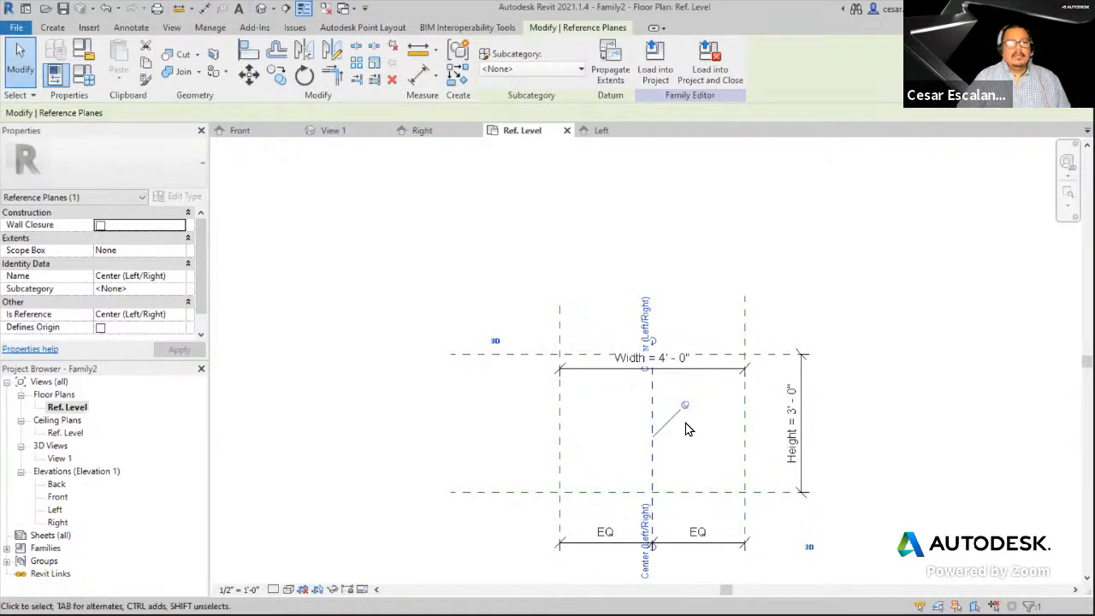
click(611, 496)
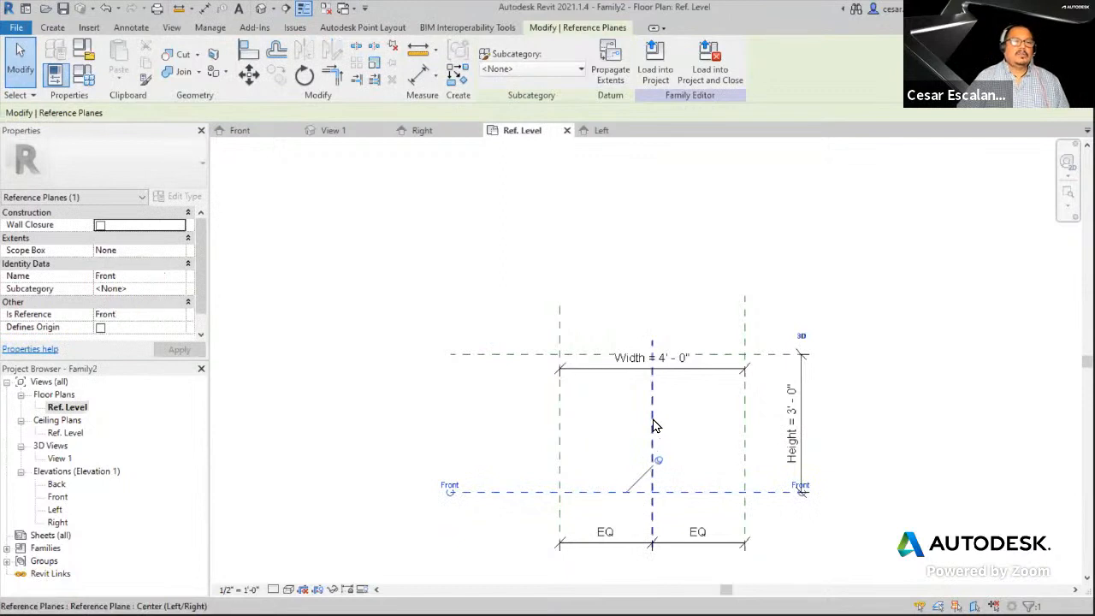
click(653, 424)
click(624, 494)
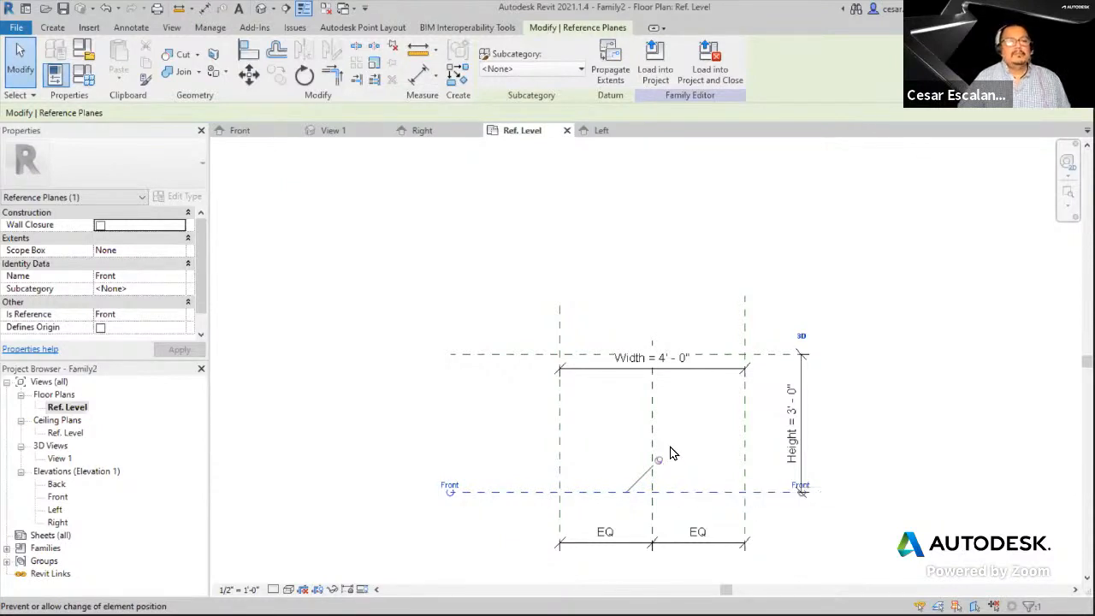
click(657, 412)
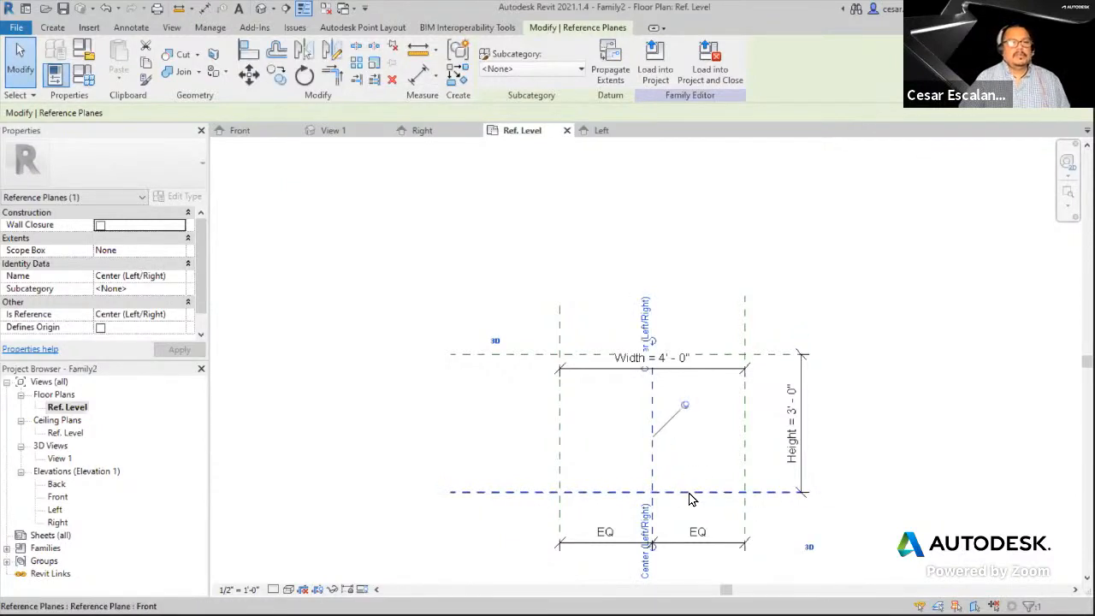
click(695, 491)
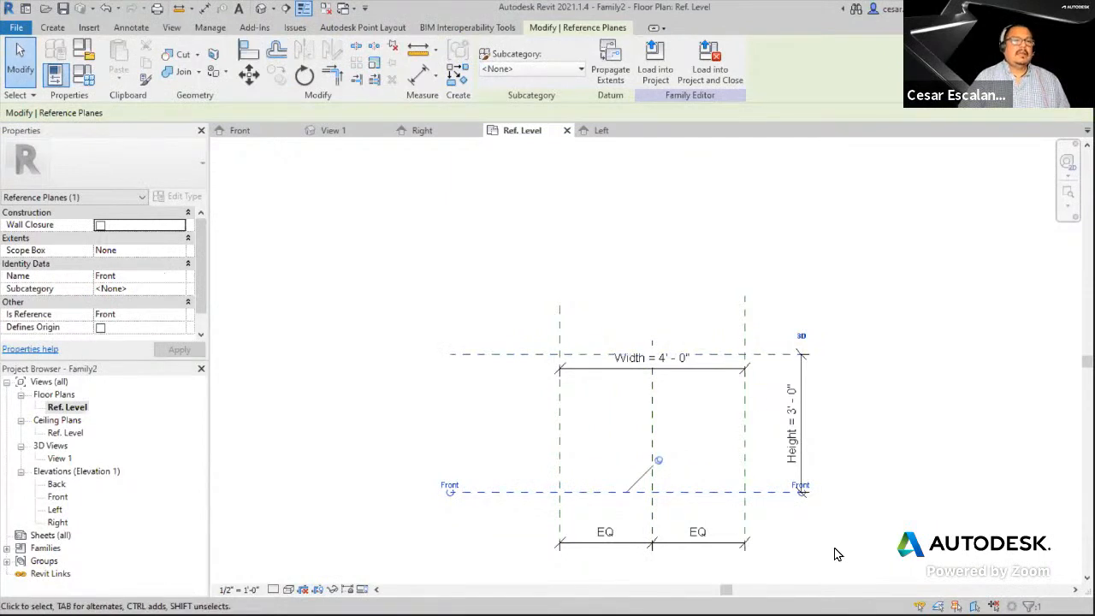
click(850, 430)
scroll(847, 410, up, 2)
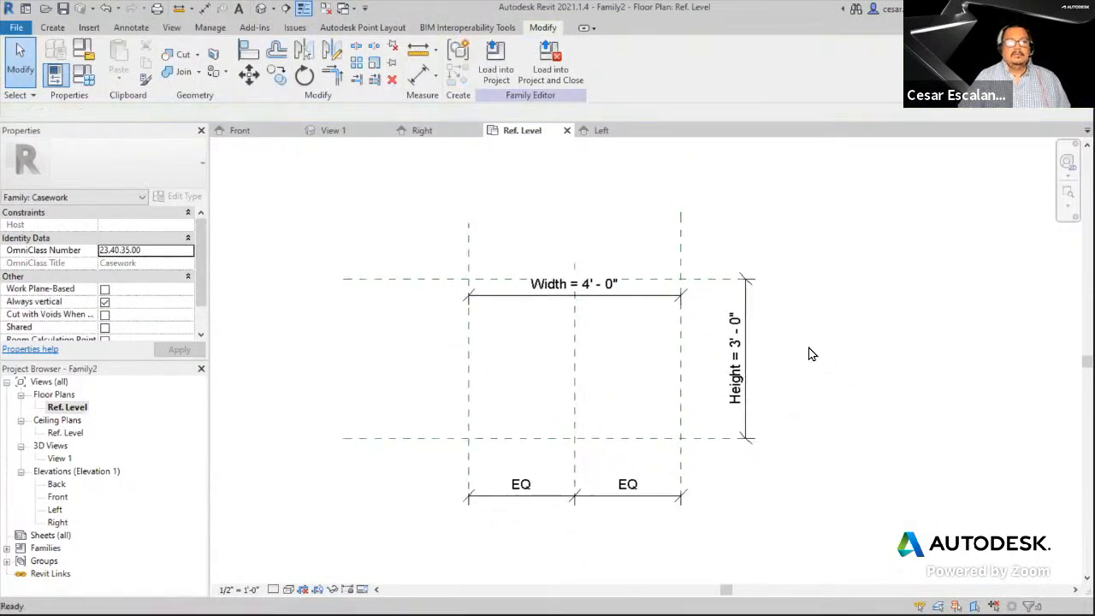
middle_drag(811, 361, 822, 395)
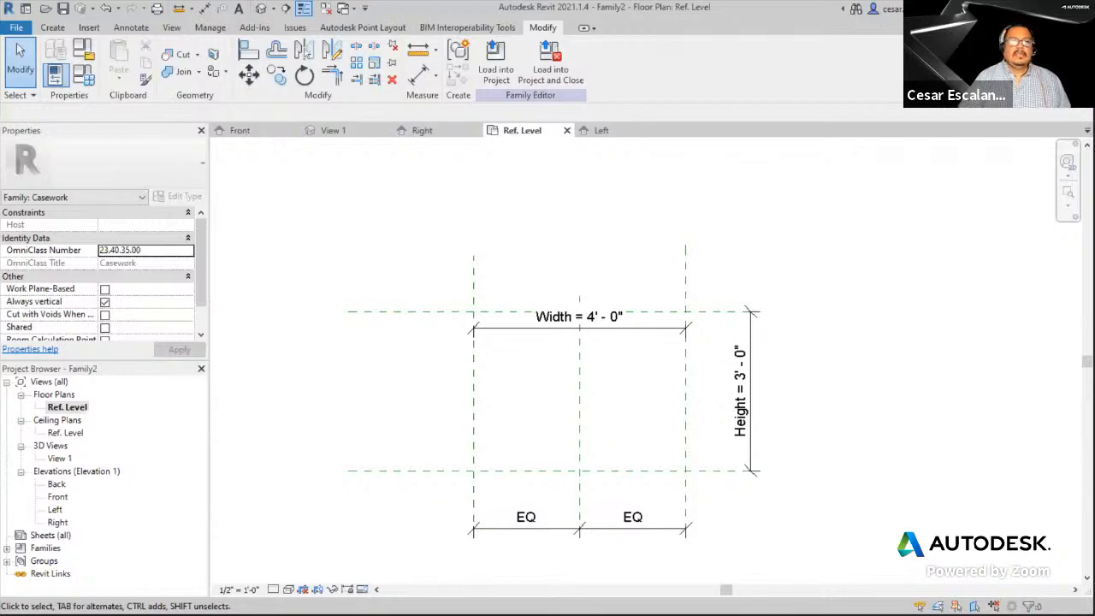
- Switch to PowerPoint, review the slide on the five family creation steps, and move its window out of the way
key(alt+Tab)
click(175, 394)
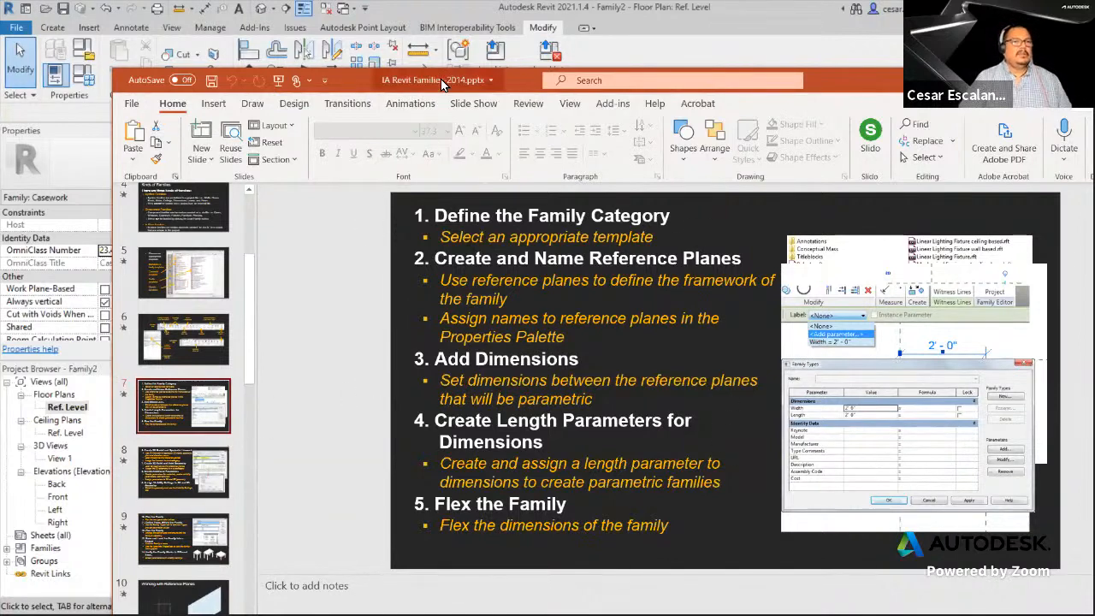
drag(444, 83, 1094, 257)
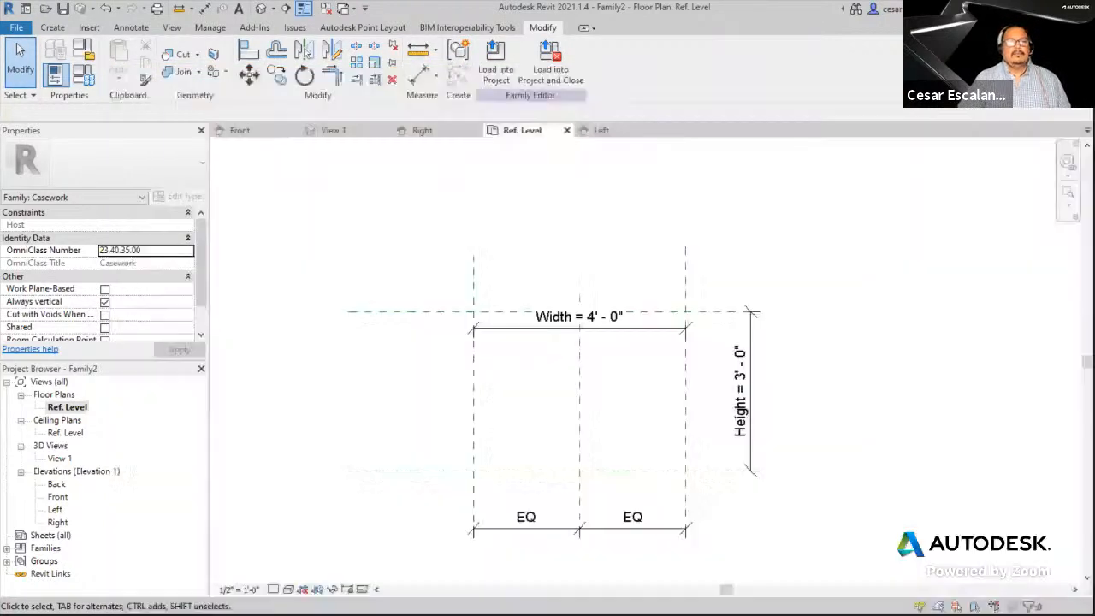
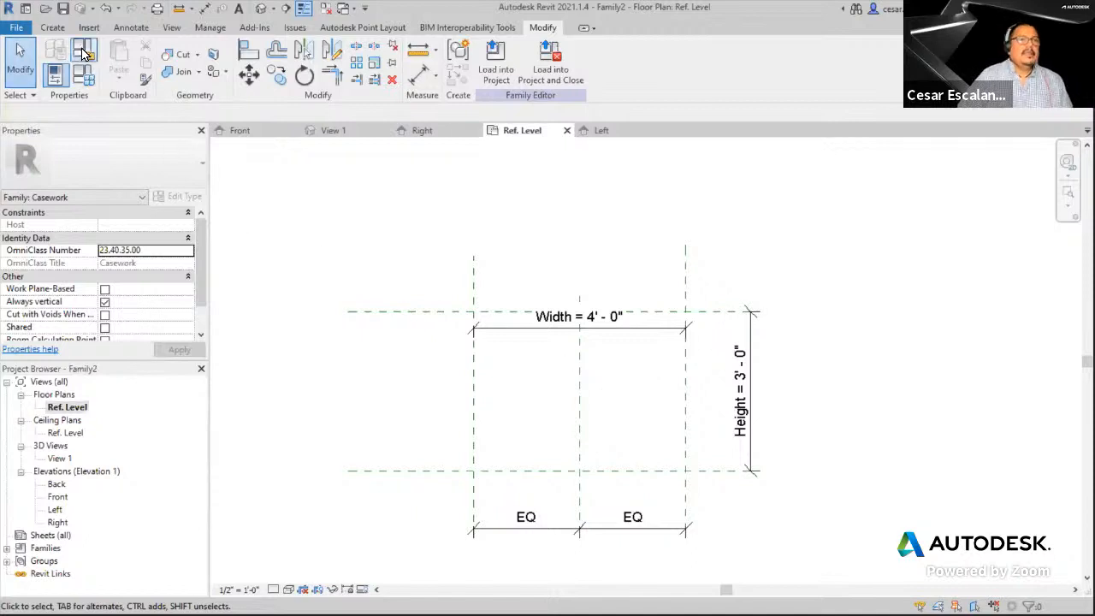
- Add four reference planes by picking the Right, Front, Left and Back planes with a 0' 4" inward offset
click(52, 28)
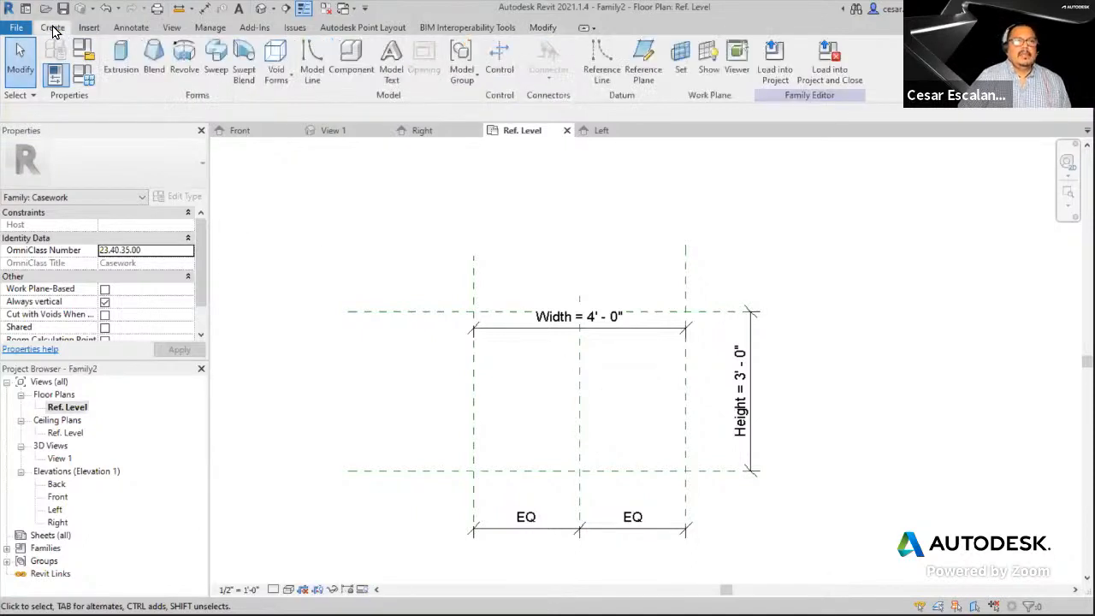
click(644, 73)
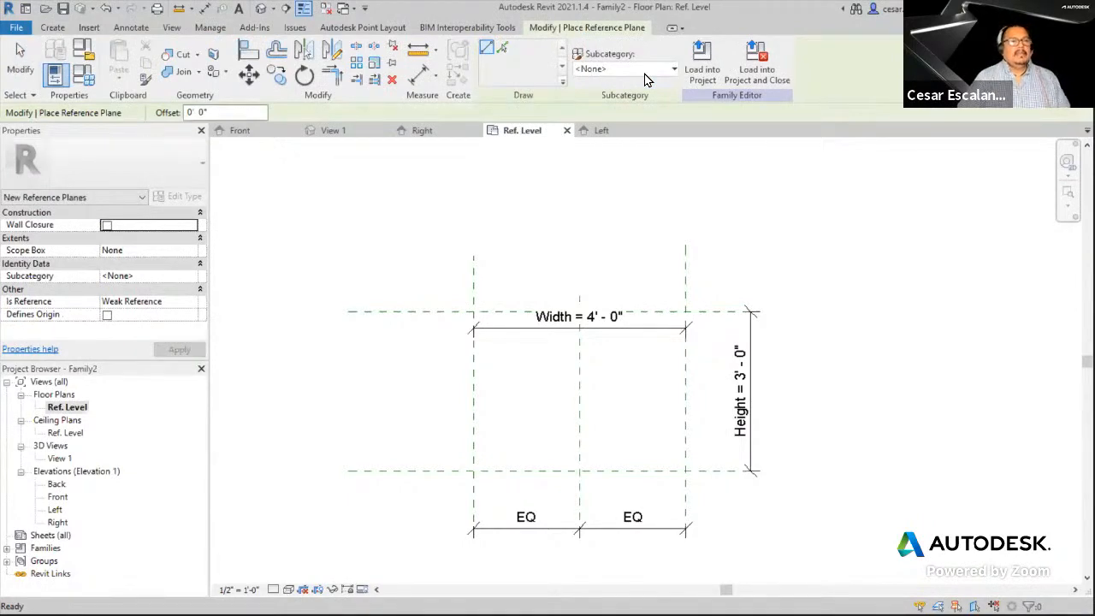
click(504, 51)
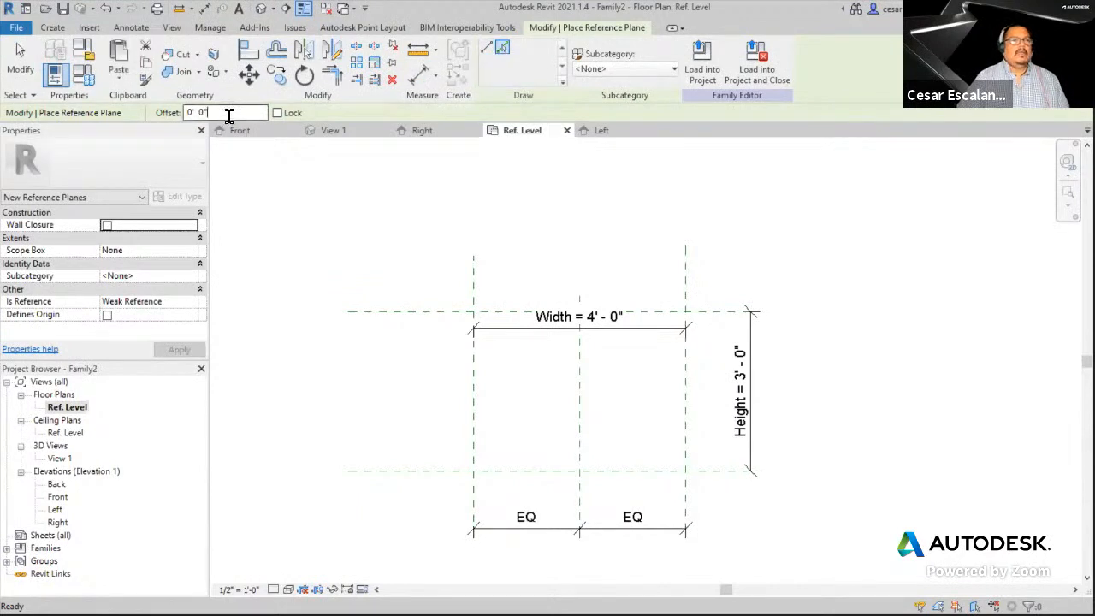
drag(229, 114, 80, 107)
text(0 4)
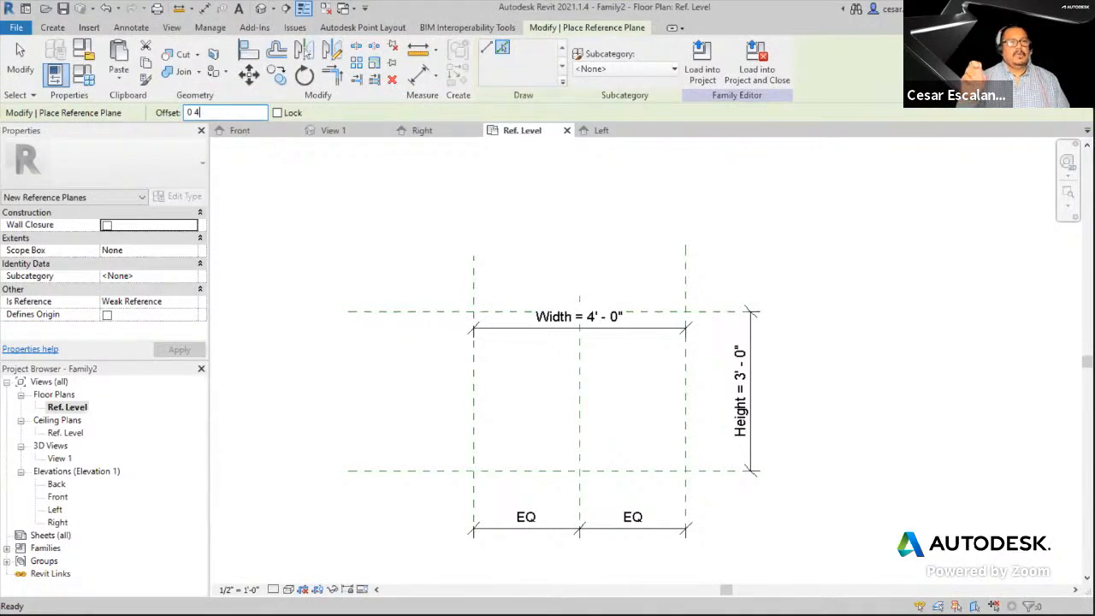
key(Return)
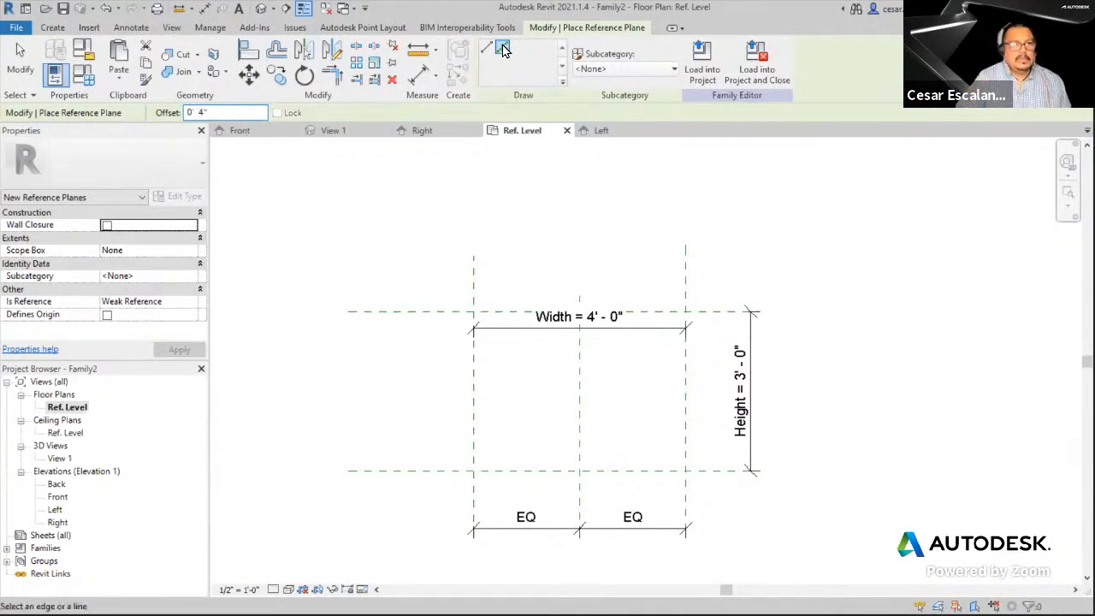
click(52, 27)
click(587, 27)
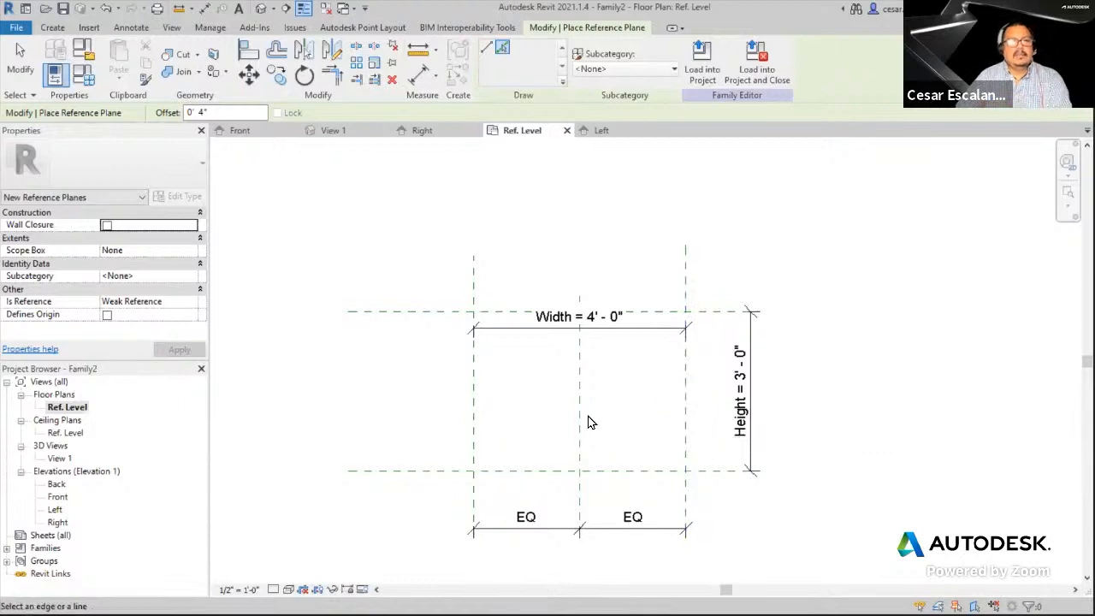
click(684, 416)
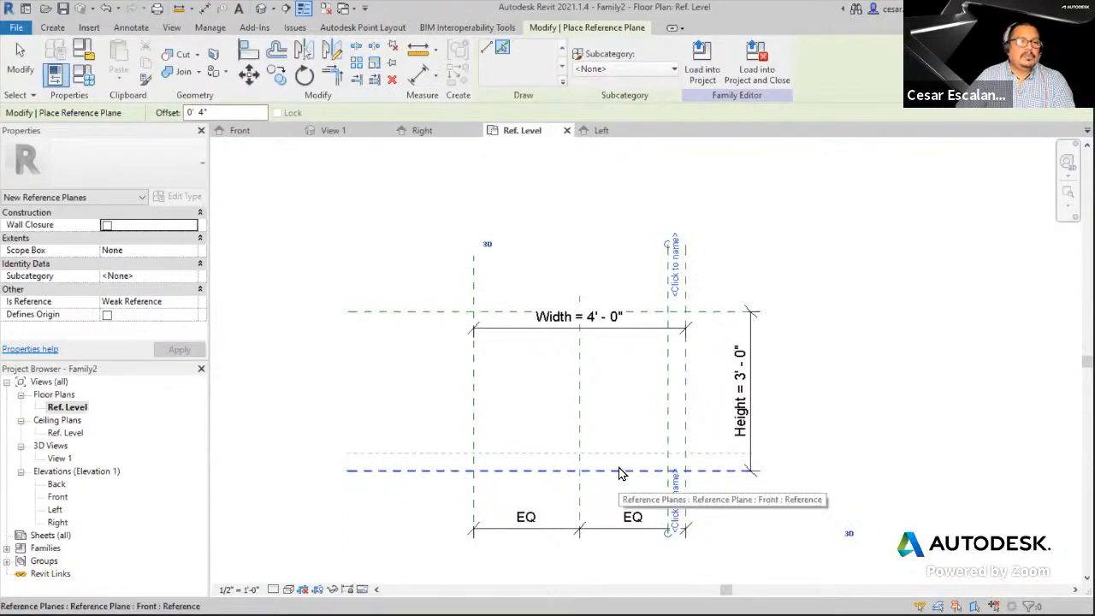
click(622, 471)
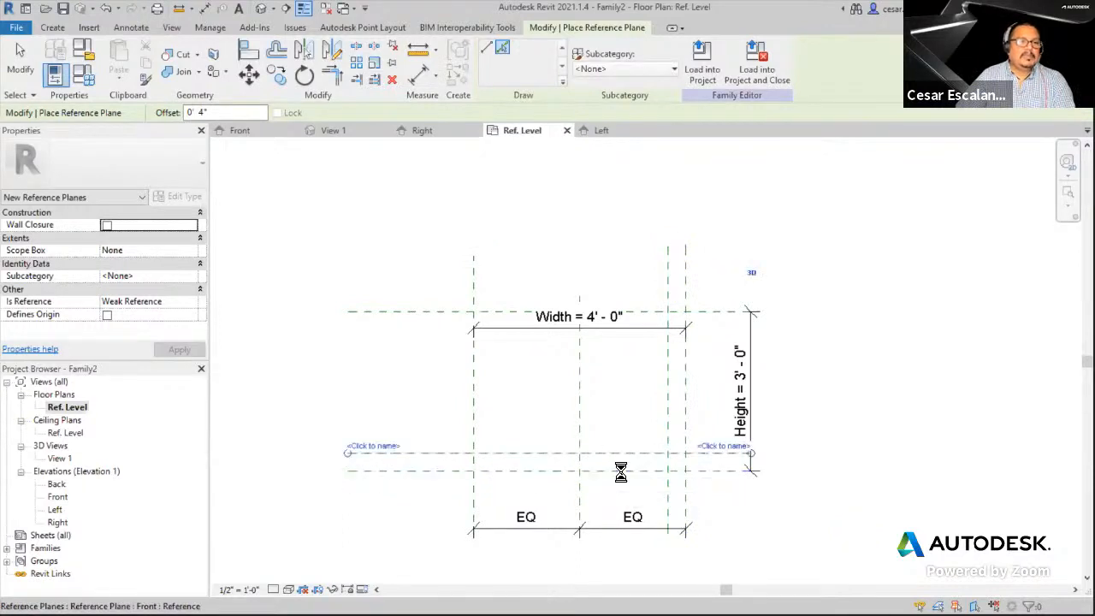
click(477, 398)
click(645, 319)
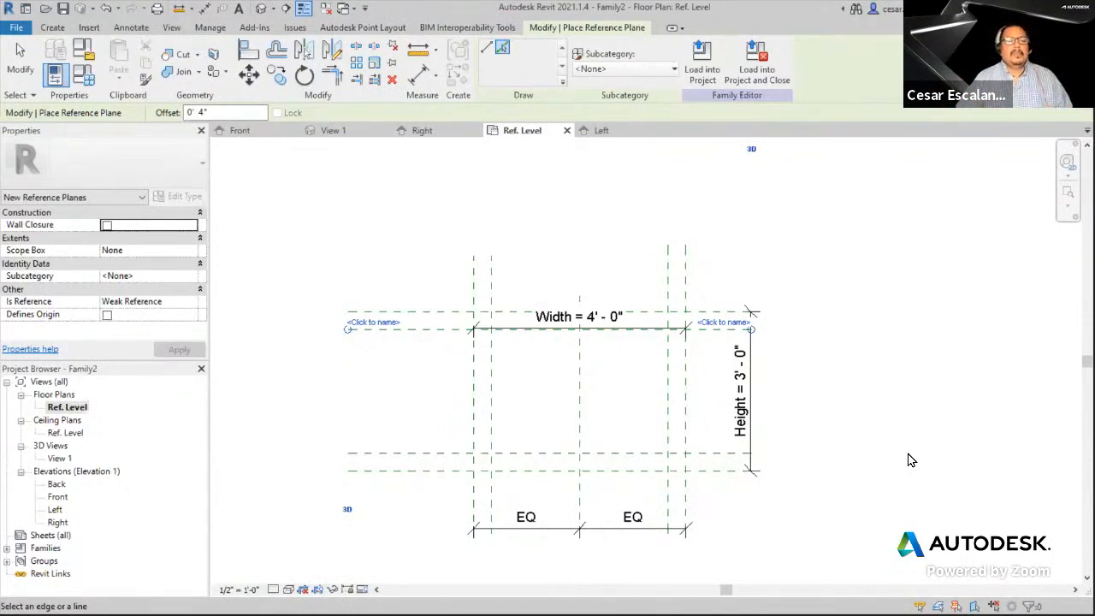
key(Escape)
key(Escape)
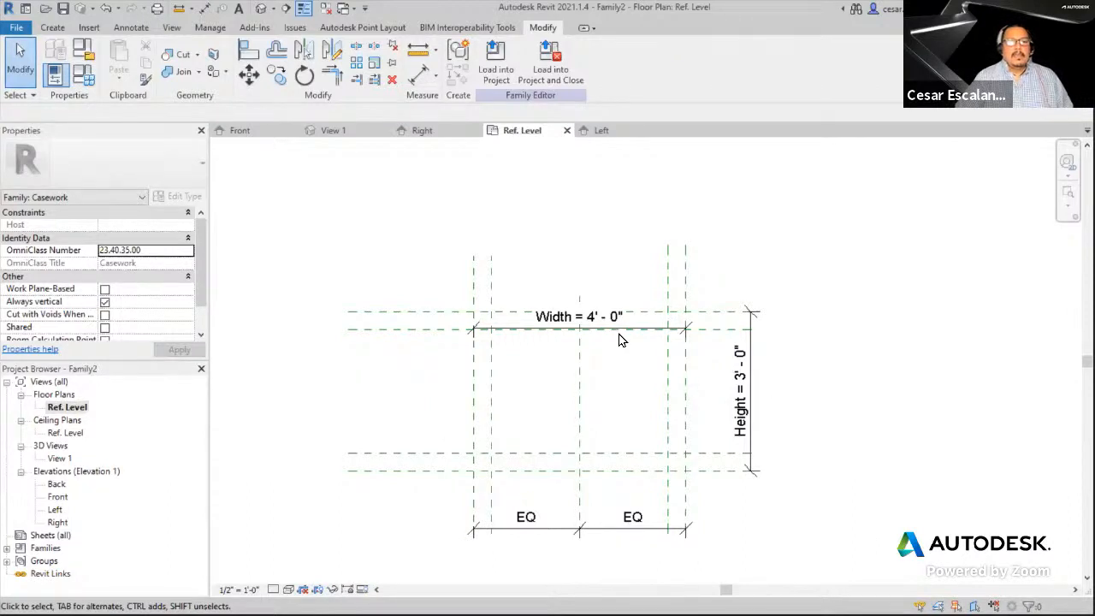
- Move the Width dimension above the upper ends of the vertical reference planes
click(658, 327)
drag(658, 327, 660, 211)
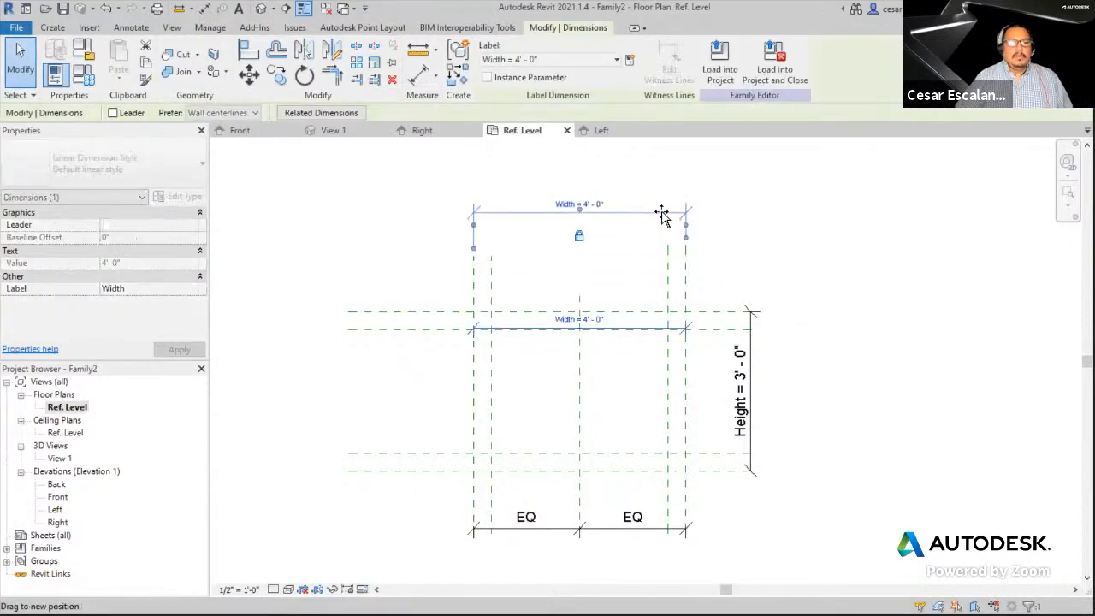
click(913, 518)
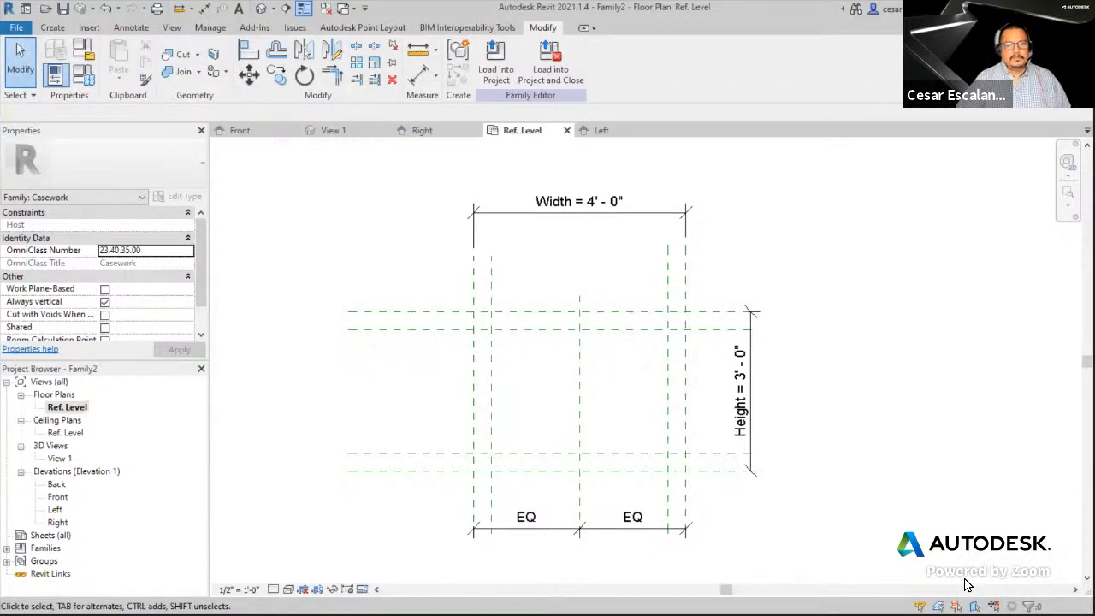
- Test the family by applying a Width of 2' 0" in Family Types, and undo the change
click(89, 82)
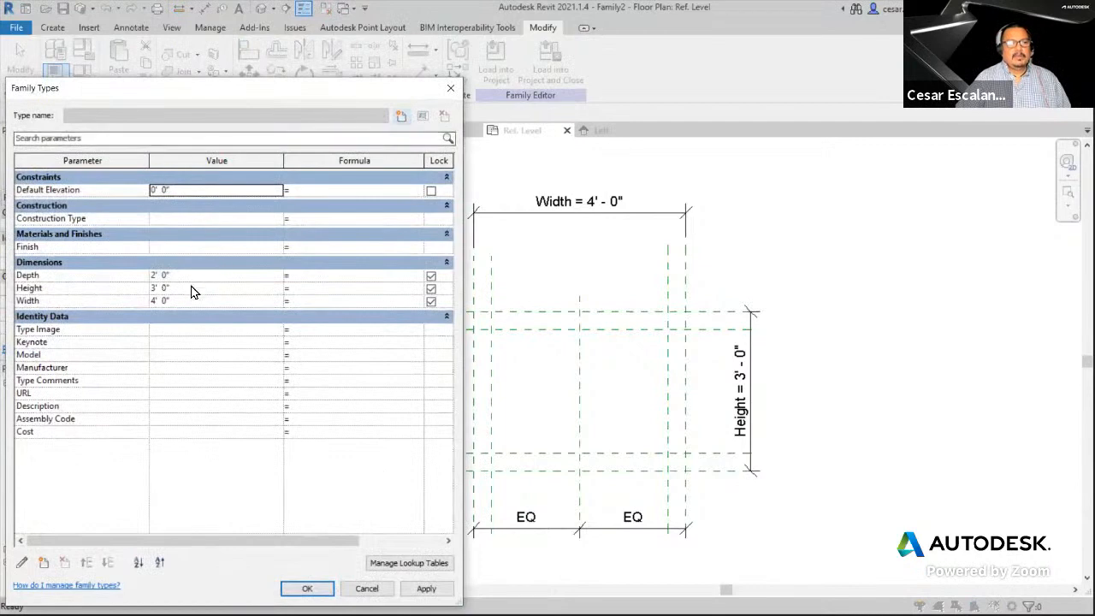
click(183, 303)
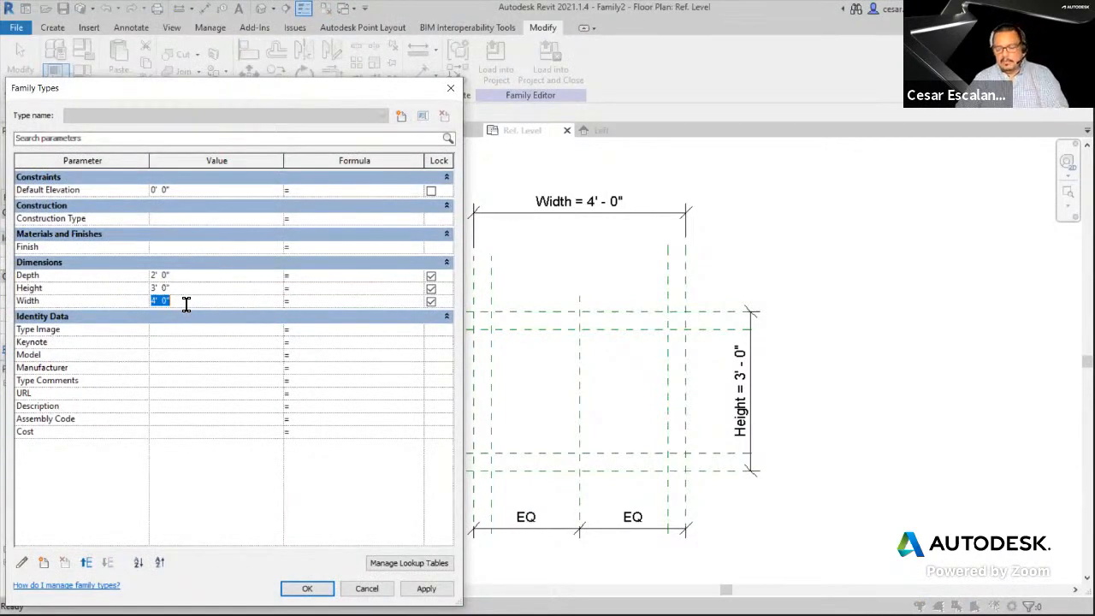
text(2)
click(426, 589)
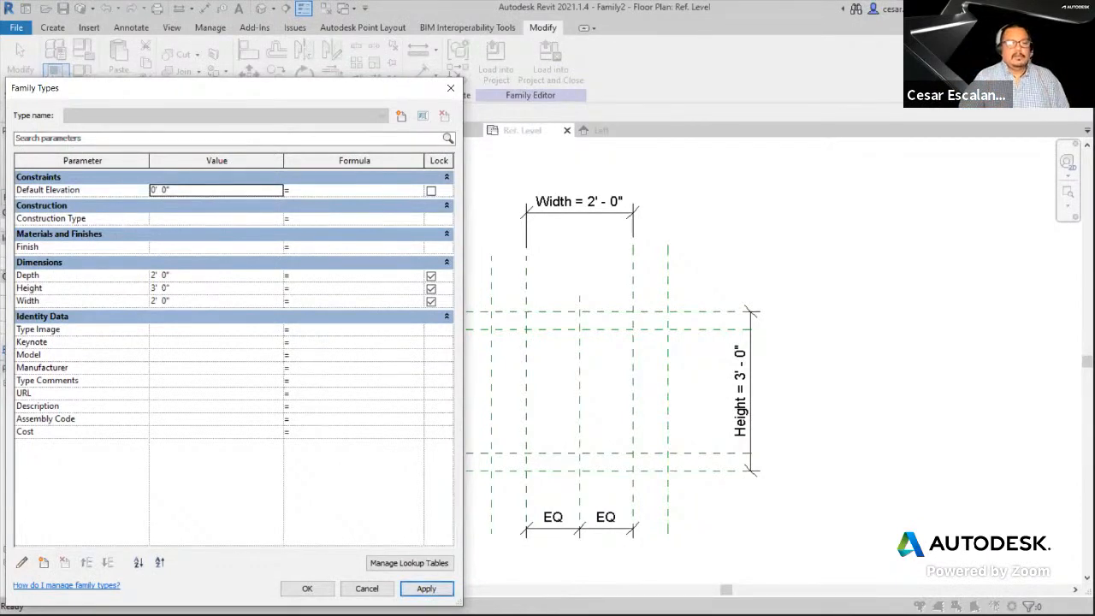
click(367, 589)
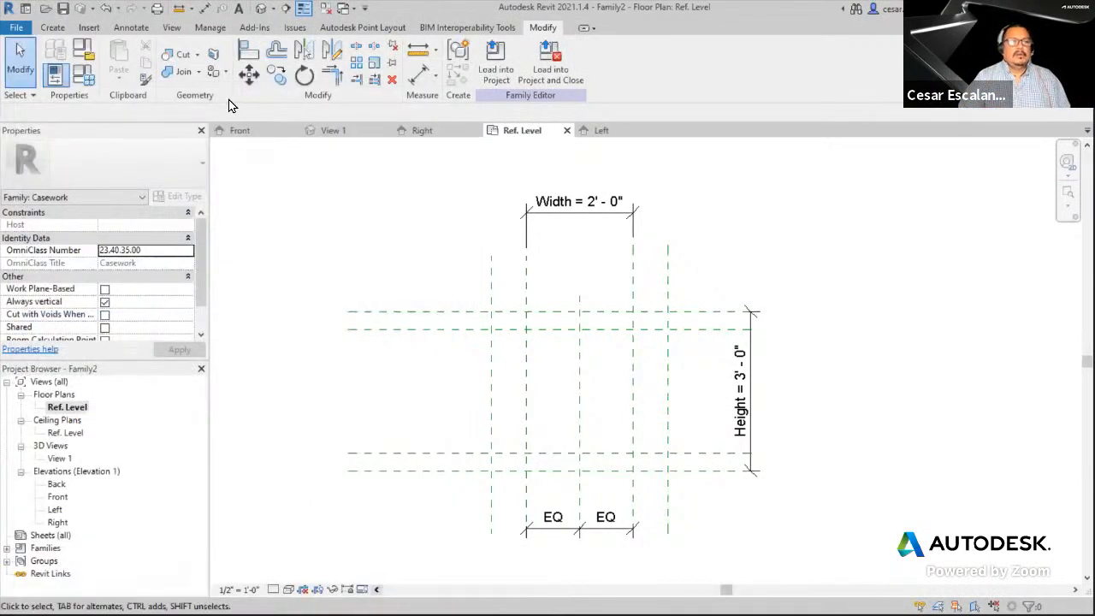
click(104, 8)
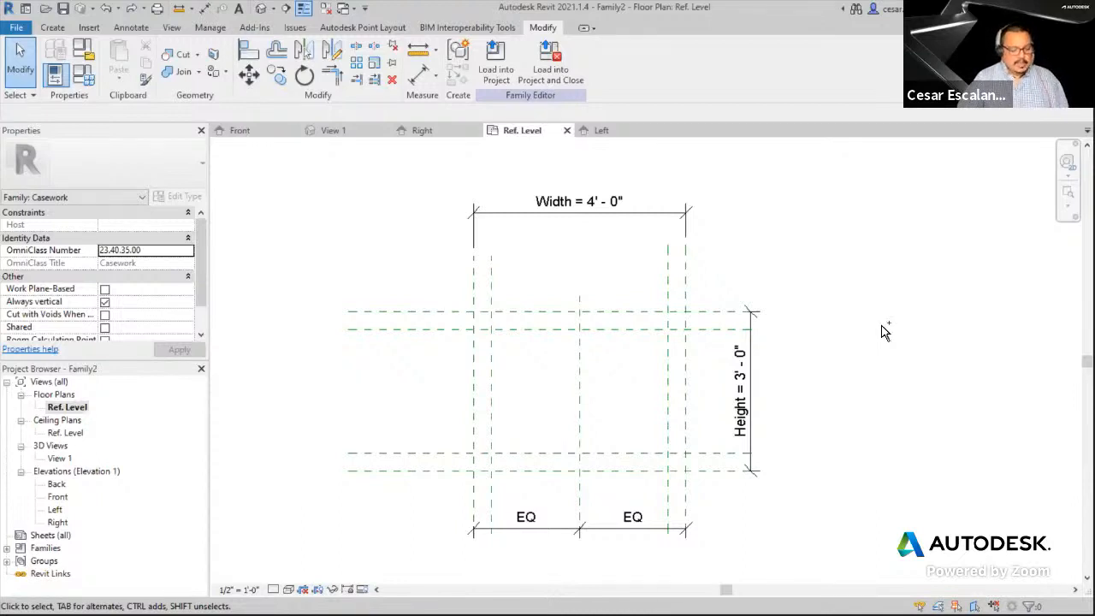
mouse_move(621, 297)
mouse_down()
mouse_move(622, 348)
mouse_move(614, 344)
mouse_move(618, 313)
mouse_move(652, 323)
mouse_up()
drag(640, 323, 651, 320)
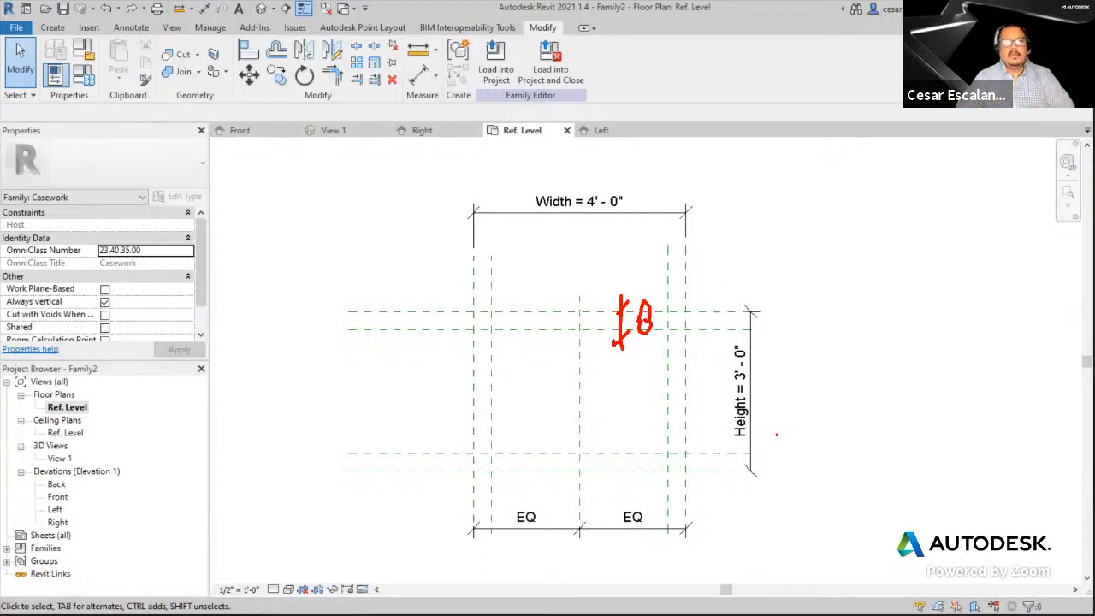
mouse_move(729, 390)
mouse_down()
mouse_move(726, 439)
mouse_move(741, 378)
mouse_up()
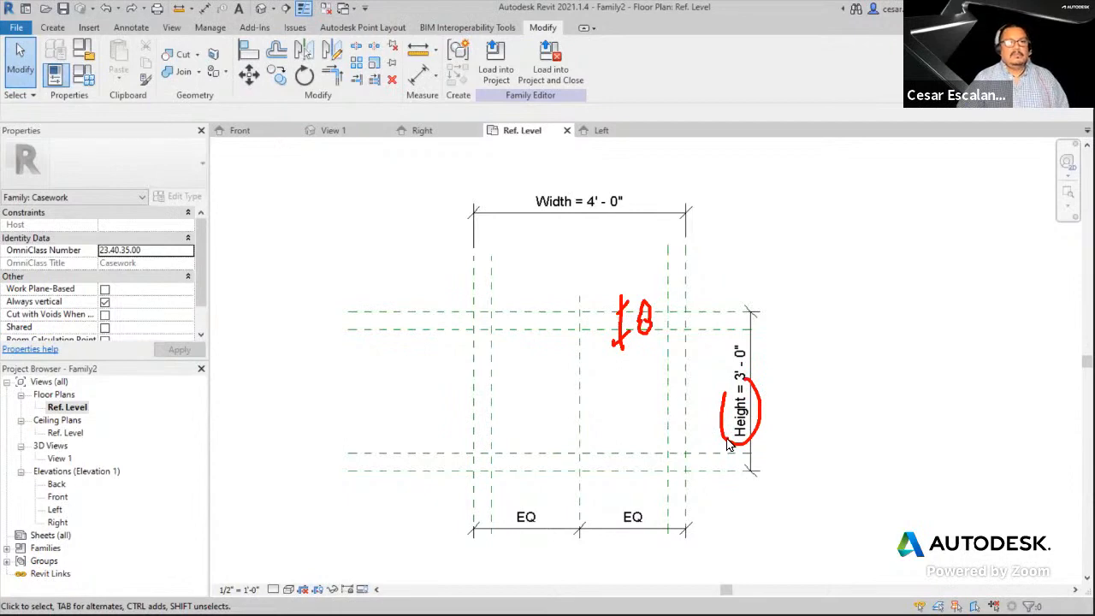
key(Escape)
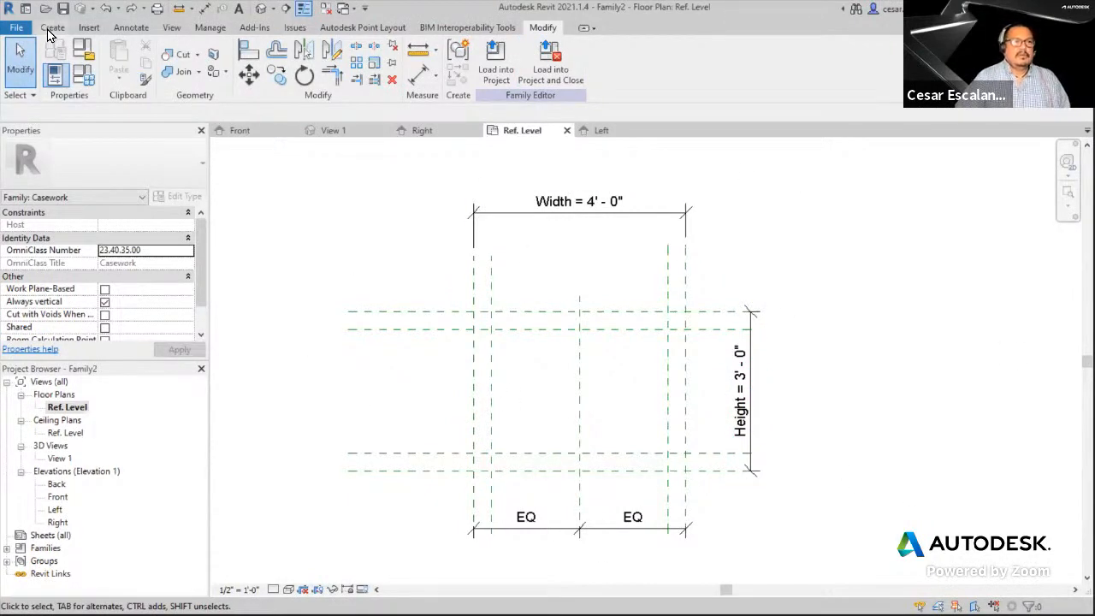
- Place and lock an aligned dimension between the Back reference plane and the offset plane just inside it
click(205, 10)
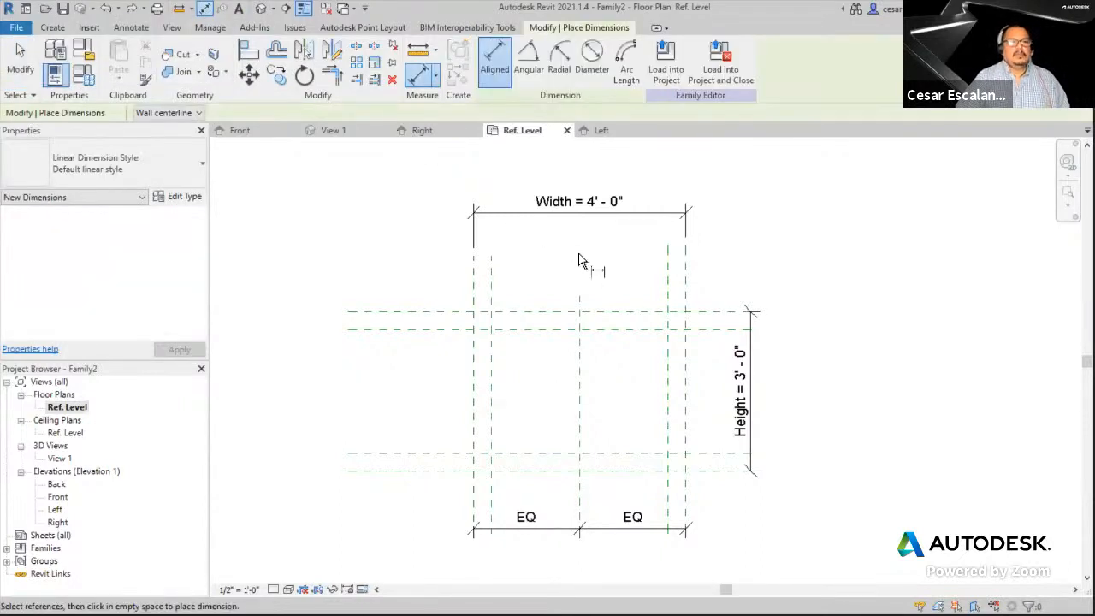
click(607, 328)
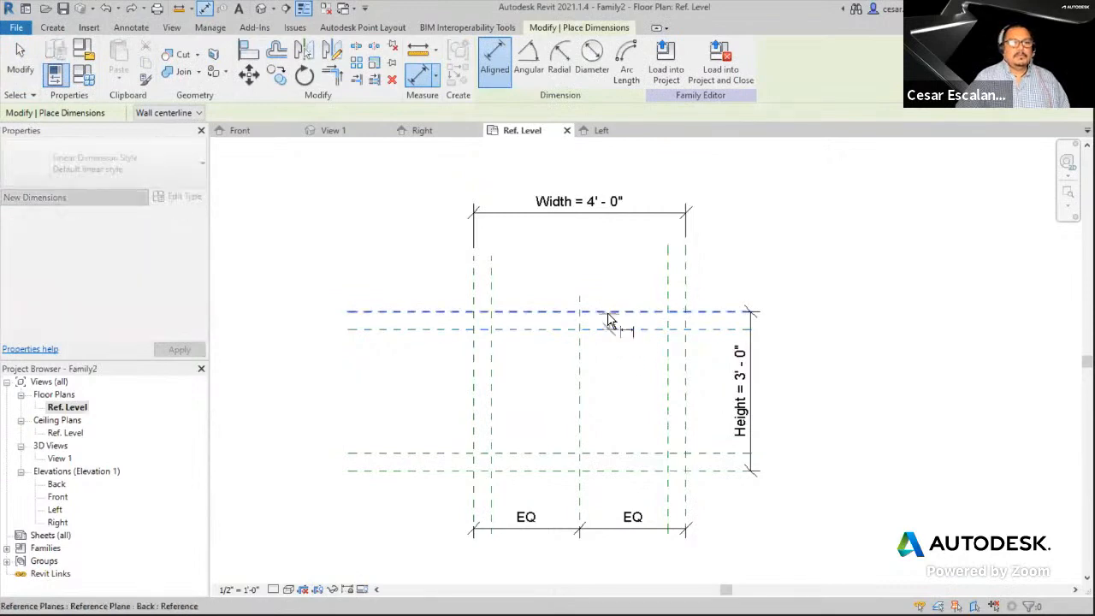
click(606, 312)
scroll(604, 320, up, 3)
click(604, 320)
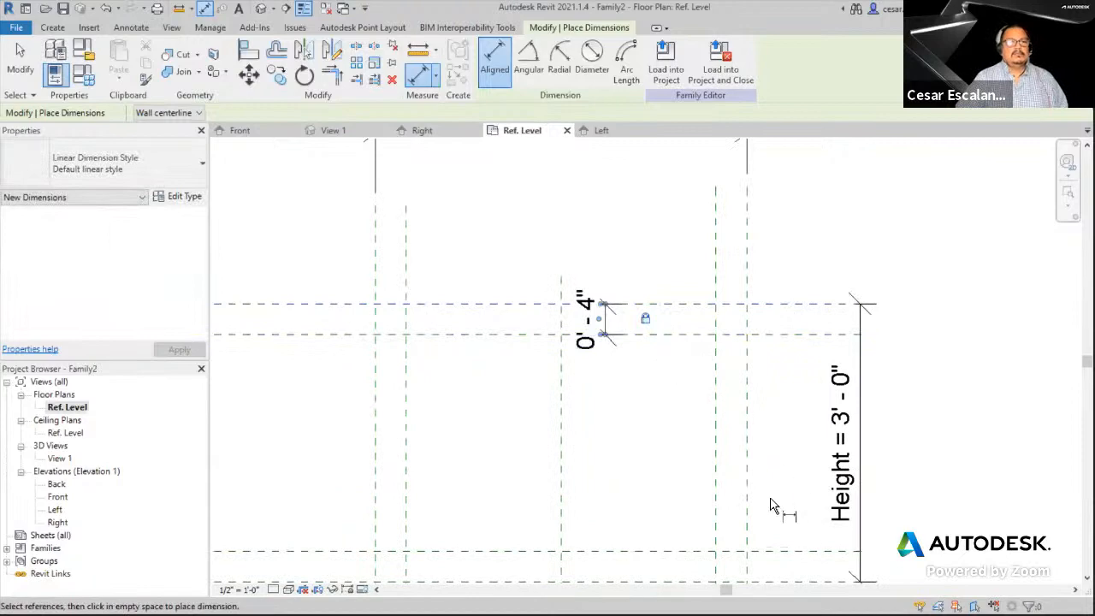
- Place and lock an aligned dimension between the Right reference plane and its inner offset plane
click(716, 464)
click(748, 456)
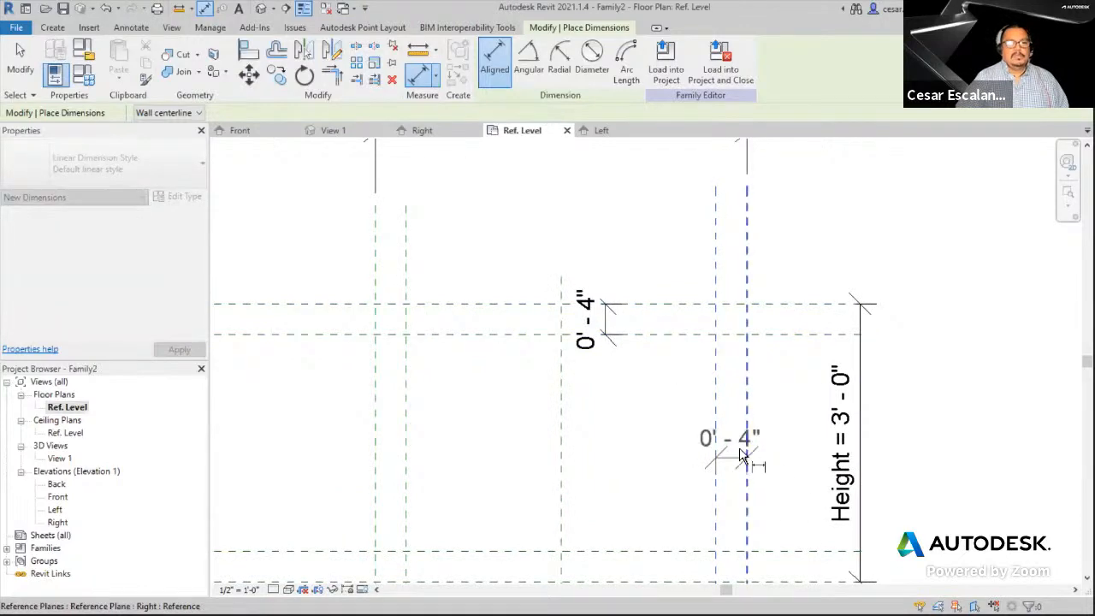
click(736, 439)
scroll(754, 415, down, 2)
scroll(754, 417, down, 1)
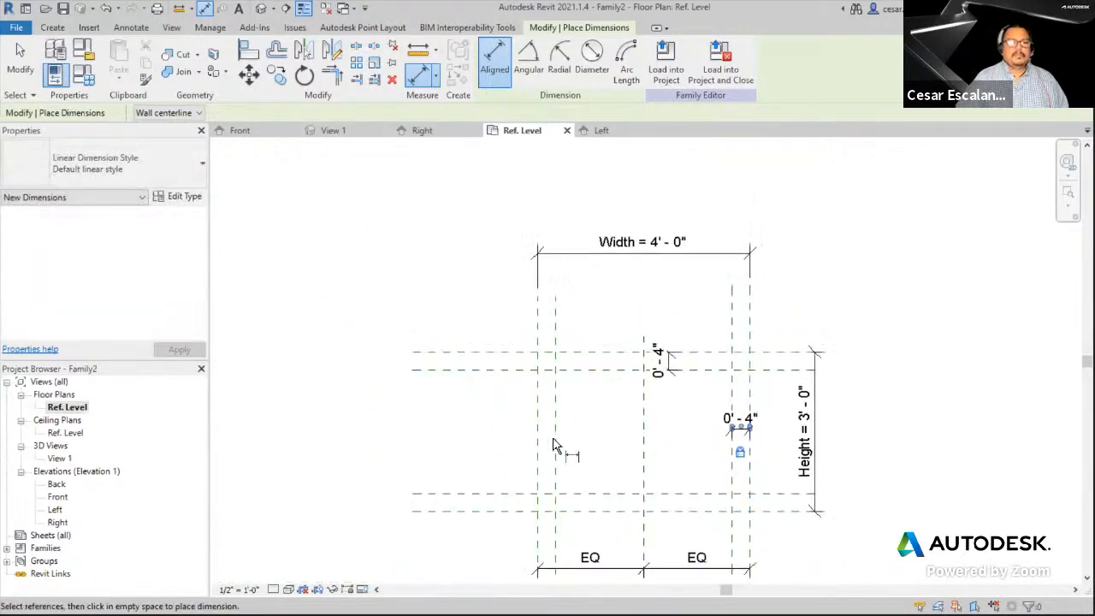
- Place and lock an aligned dimension between the Left reference plane and its inner offset plane
click(556, 438)
click(540, 431)
scroll(542, 430, up, 2)
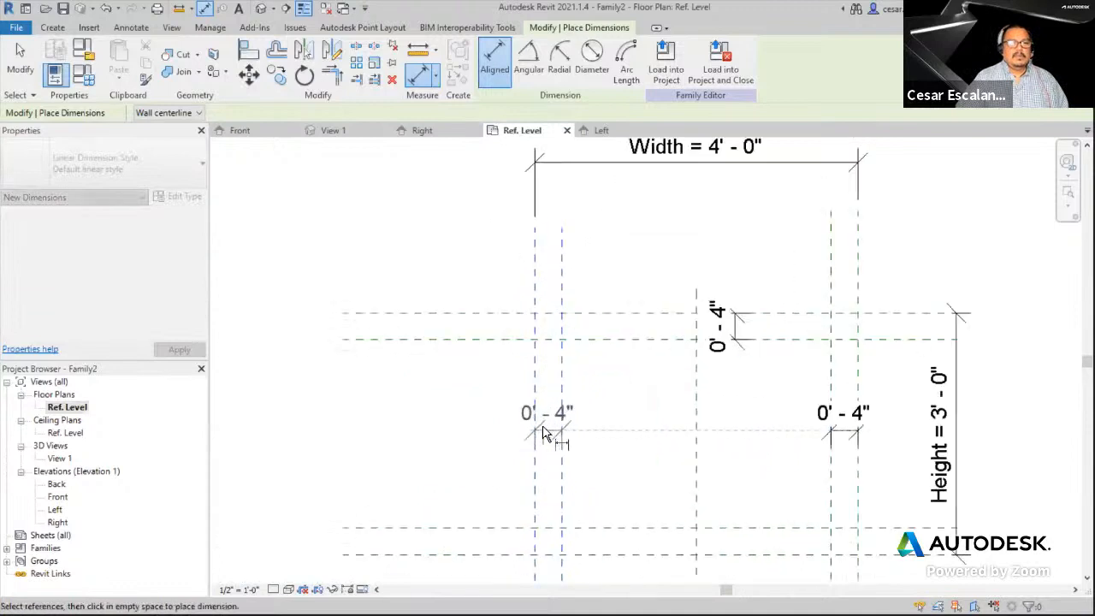
click(546, 430)
click(549, 466)
middle_drag(671, 434, 638, 310)
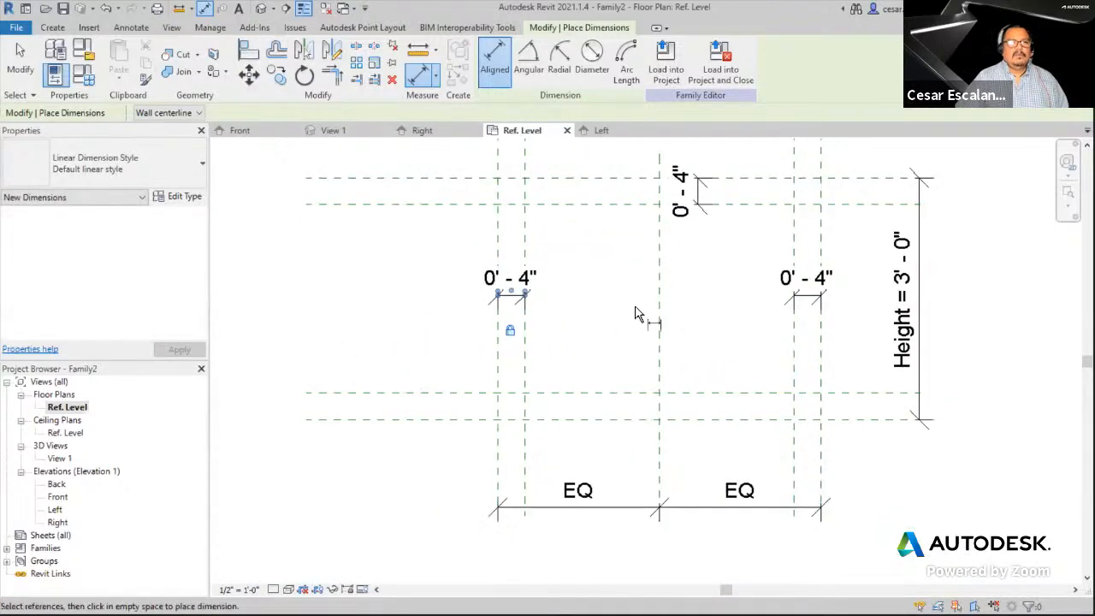
- Dimension the Front reference plane to its inner offset plane and lock that dimension
click(624, 395)
click(622, 419)
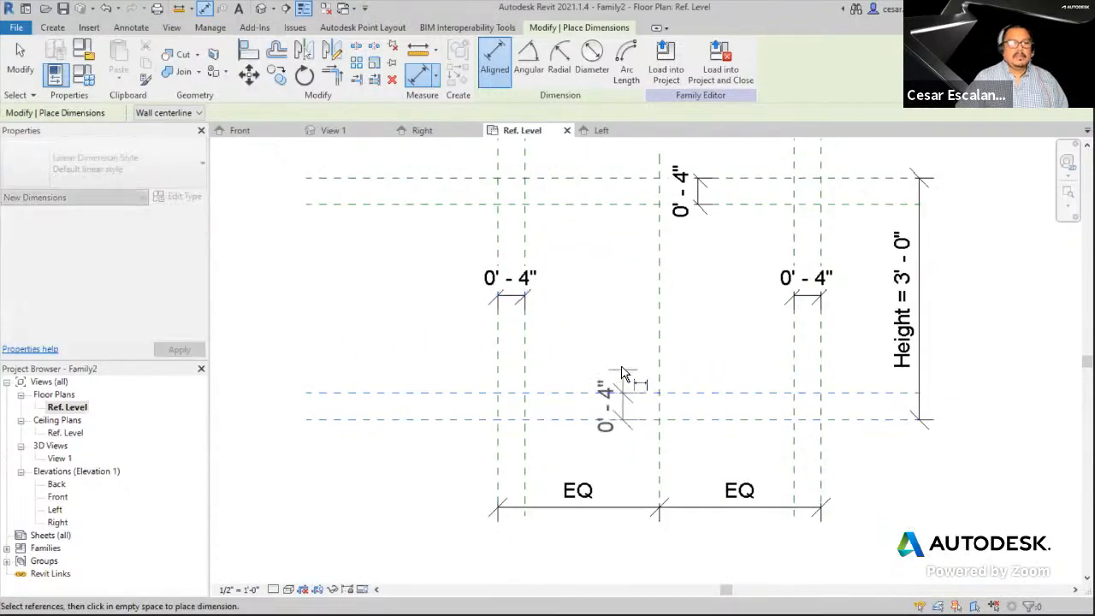
click(599, 421)
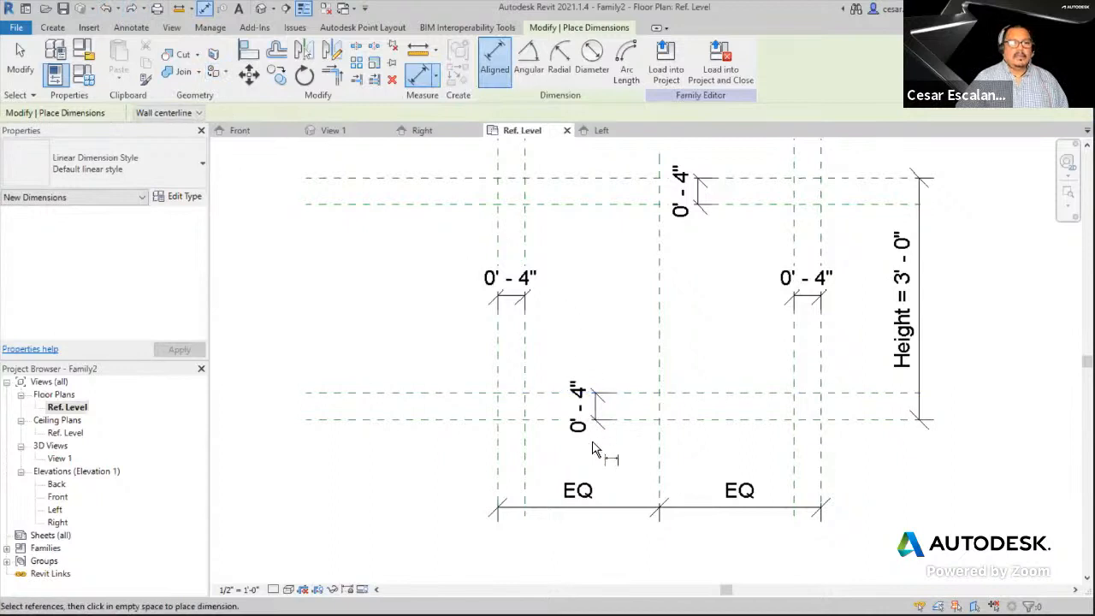
key(Escape)
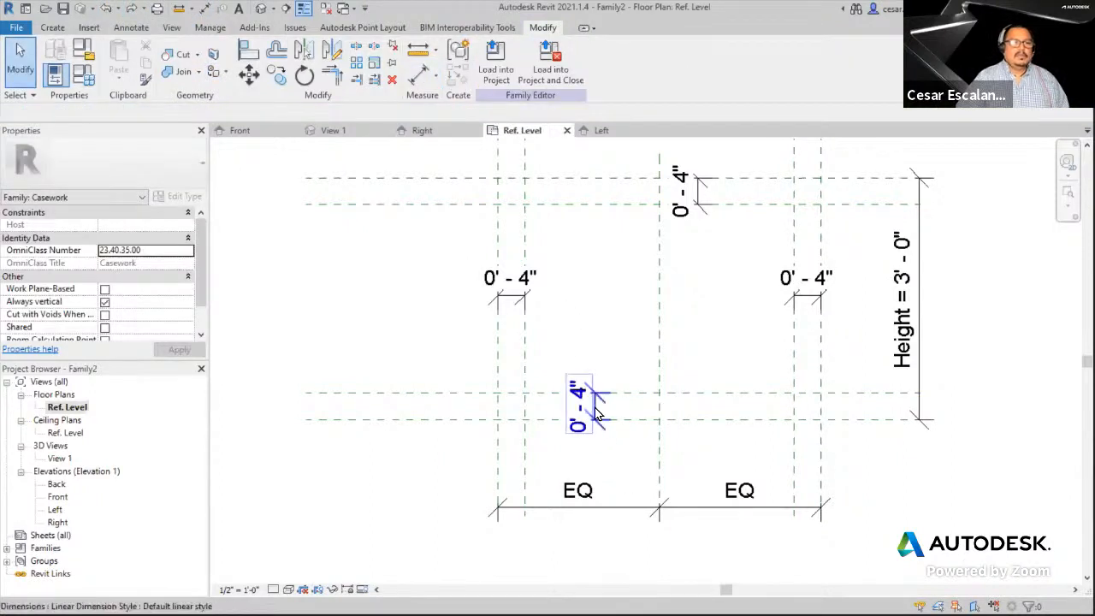
click(597, 412)
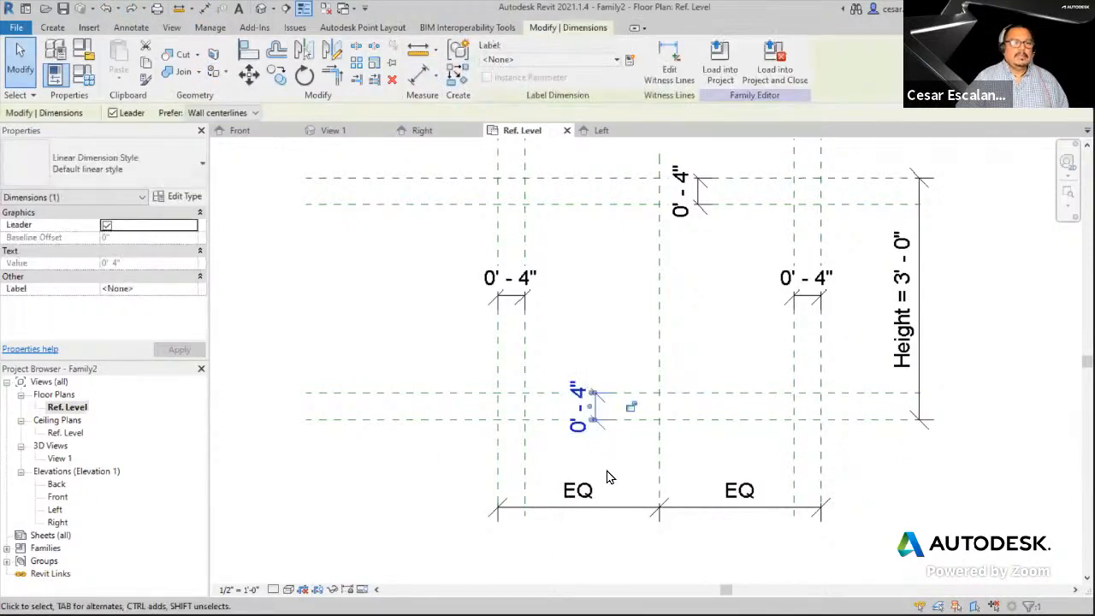
click(631, 406)
scroll(822, 454, down, 5)
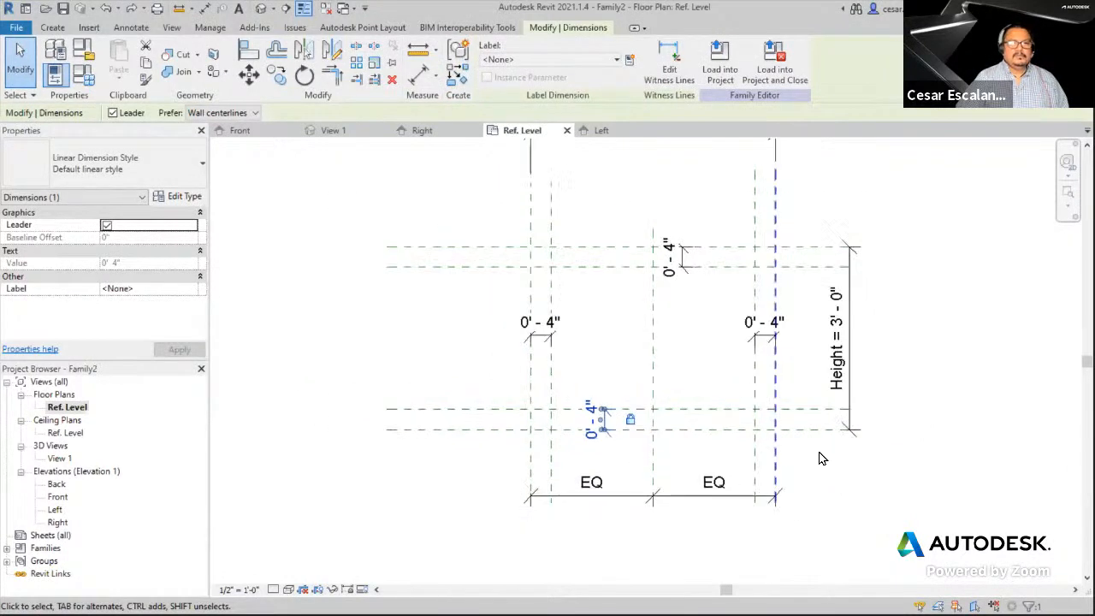
click(755, 536)
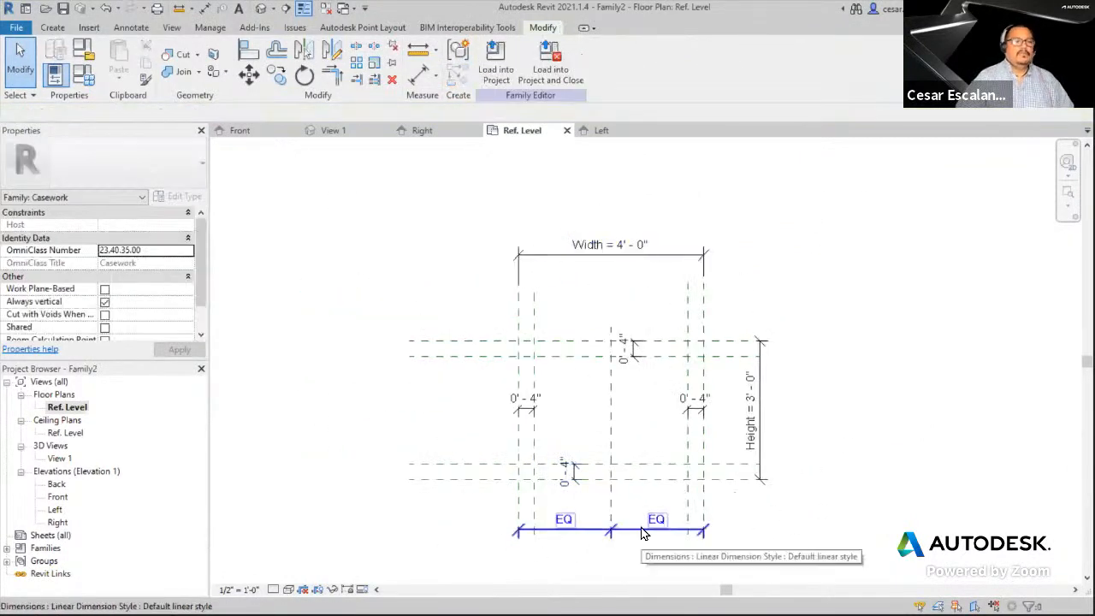
- Flex the family's Width parameter by applying a value of 2' and a value of 3'
click(83, 83)
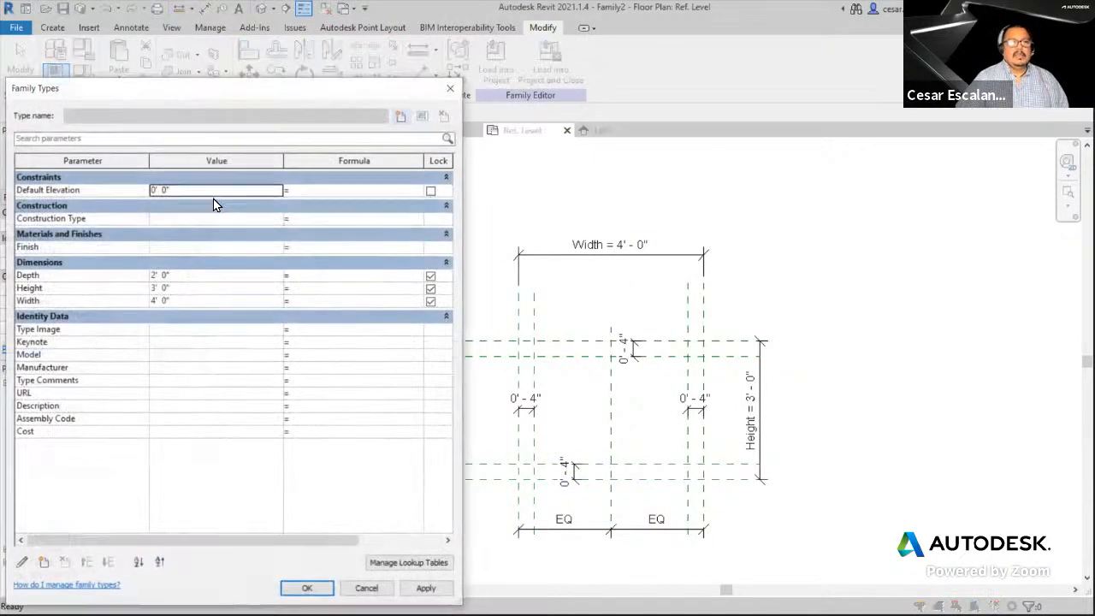
click(183, 303)
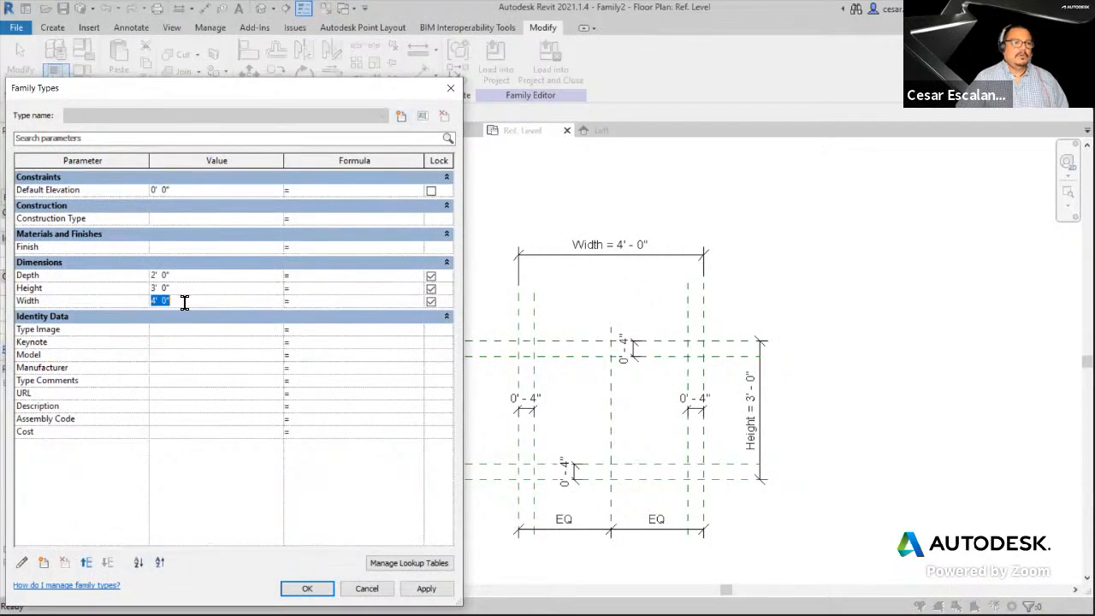
text(2)
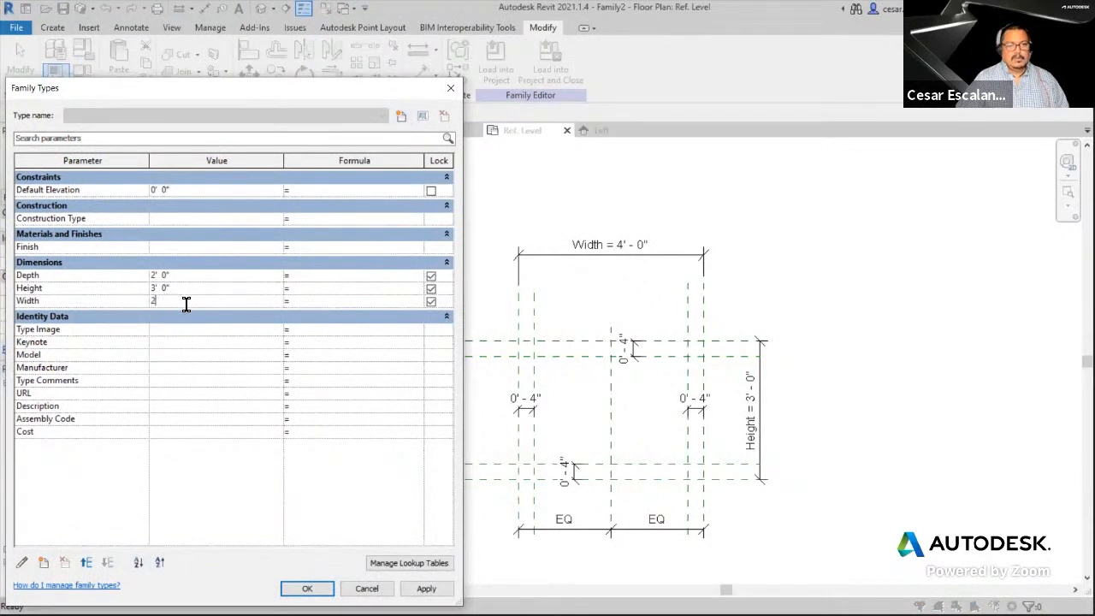
click(420, 589)
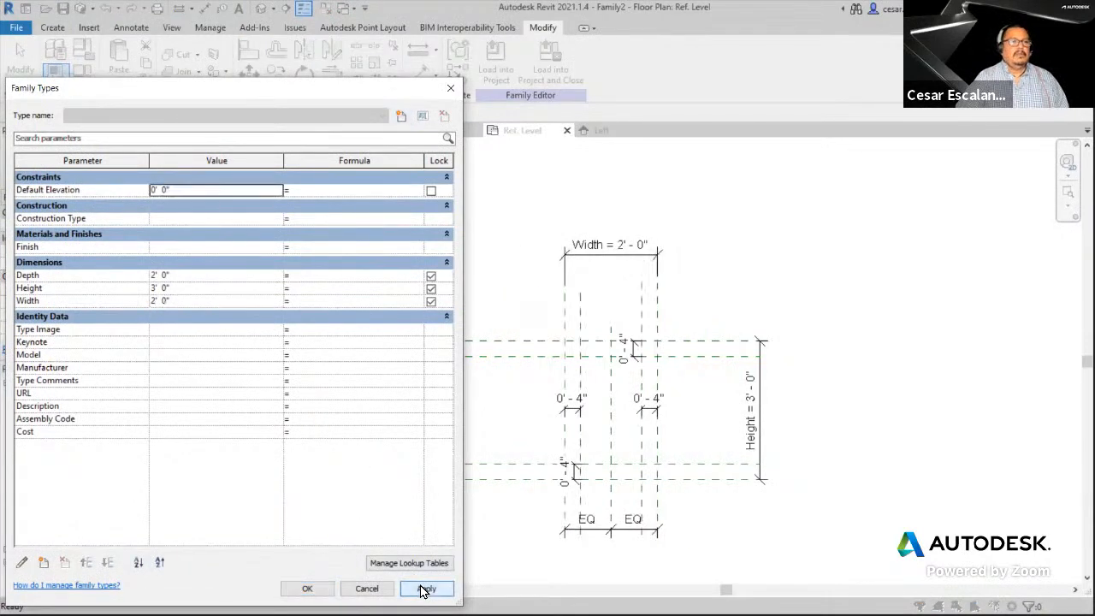
click(185, 303)
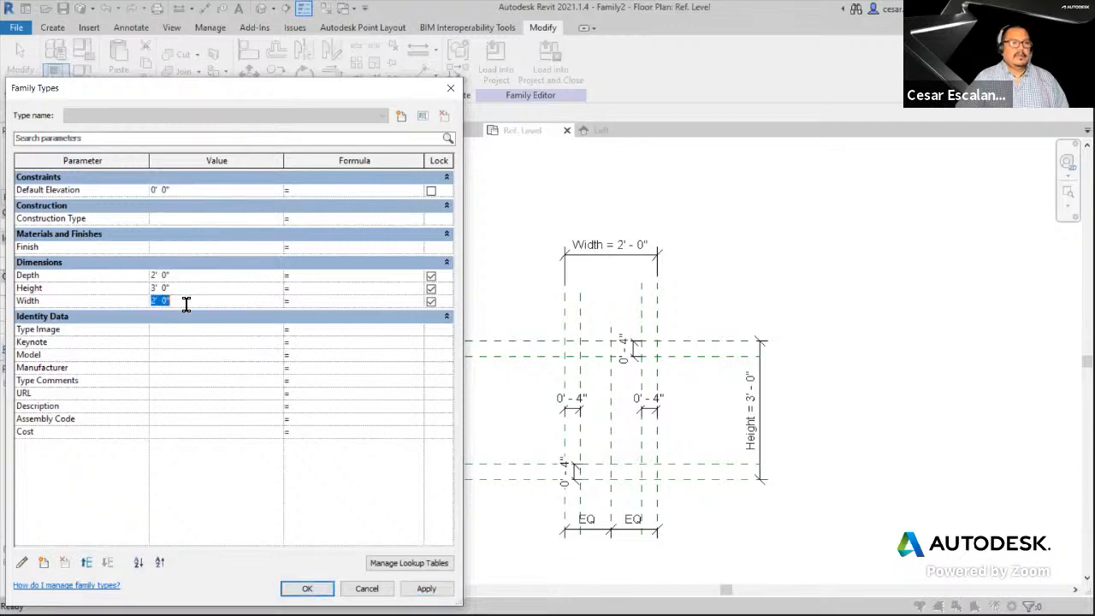
text(3)
click(432, 589)
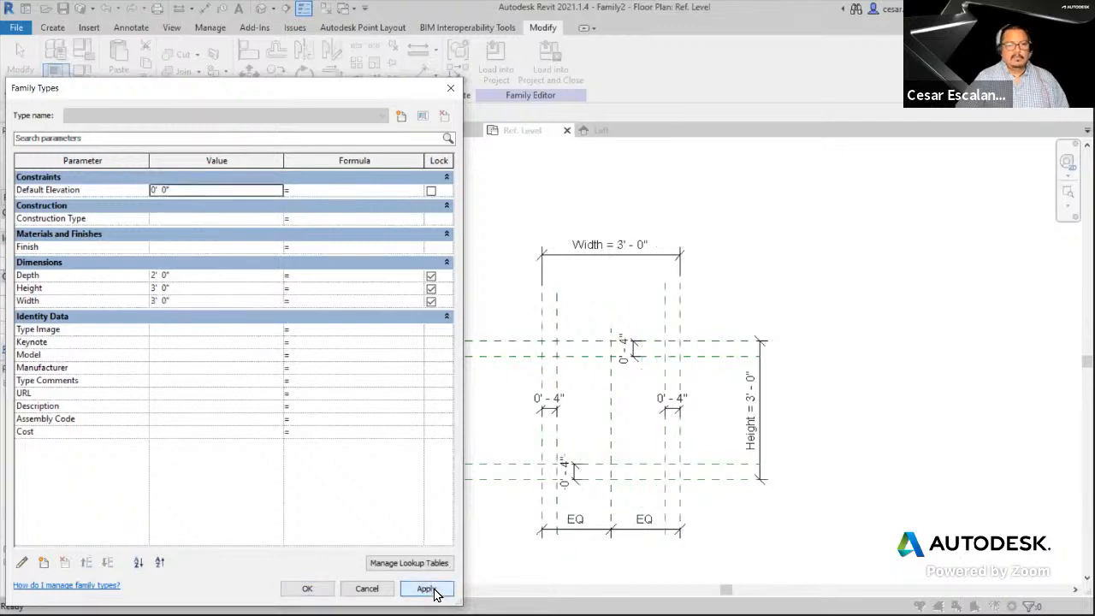
- Set the family's Height parameter to 4', apply it and close the family types
click(198, 290)
text(4)
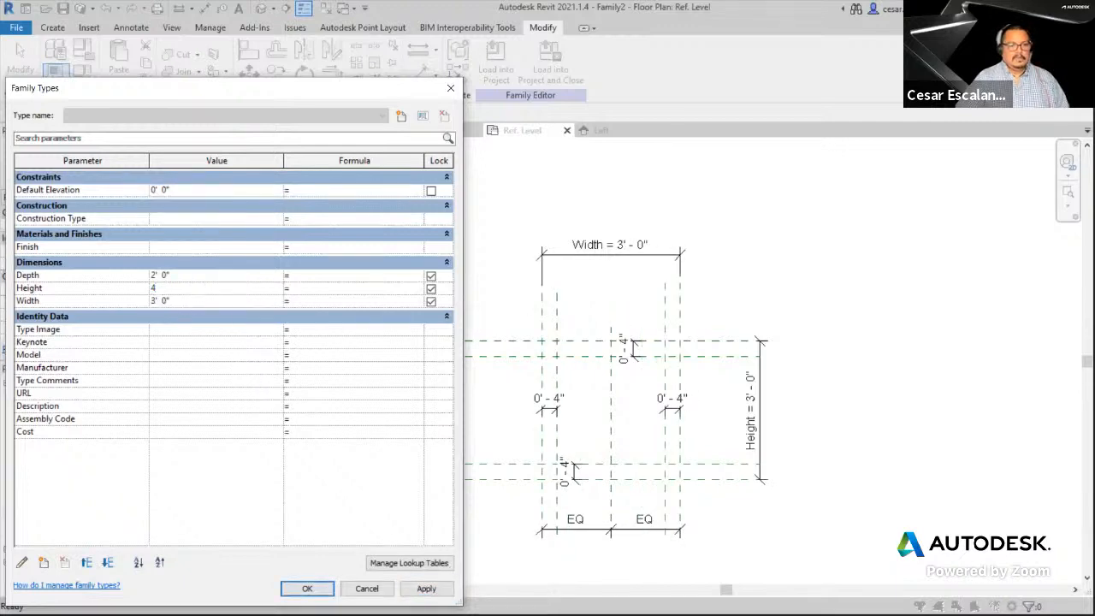
click(428, 589)
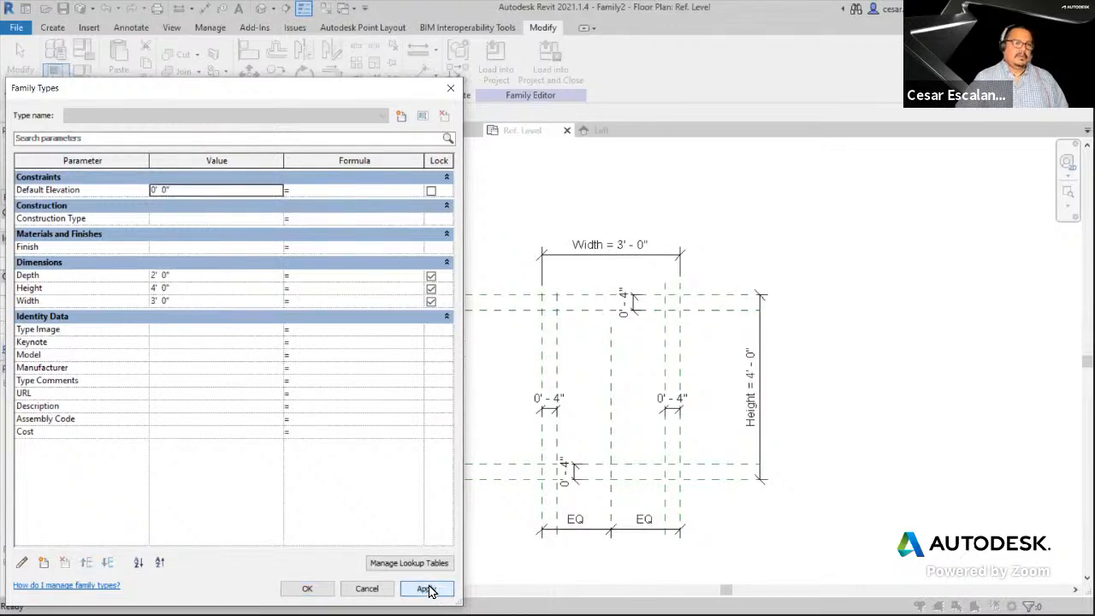
click(307, 589)
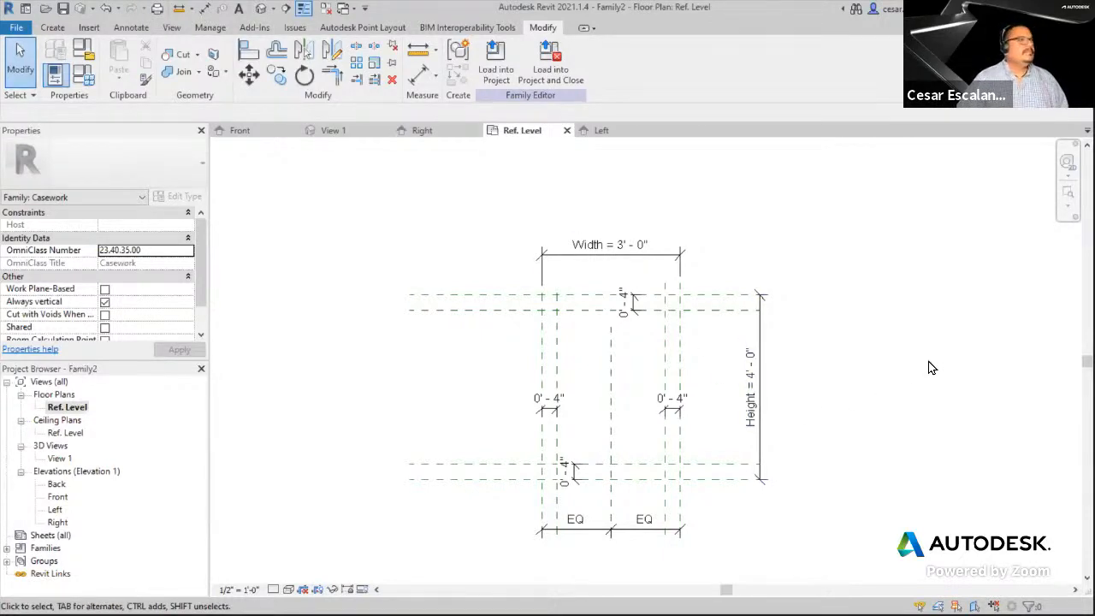
scroll(898, 374, down, 1)
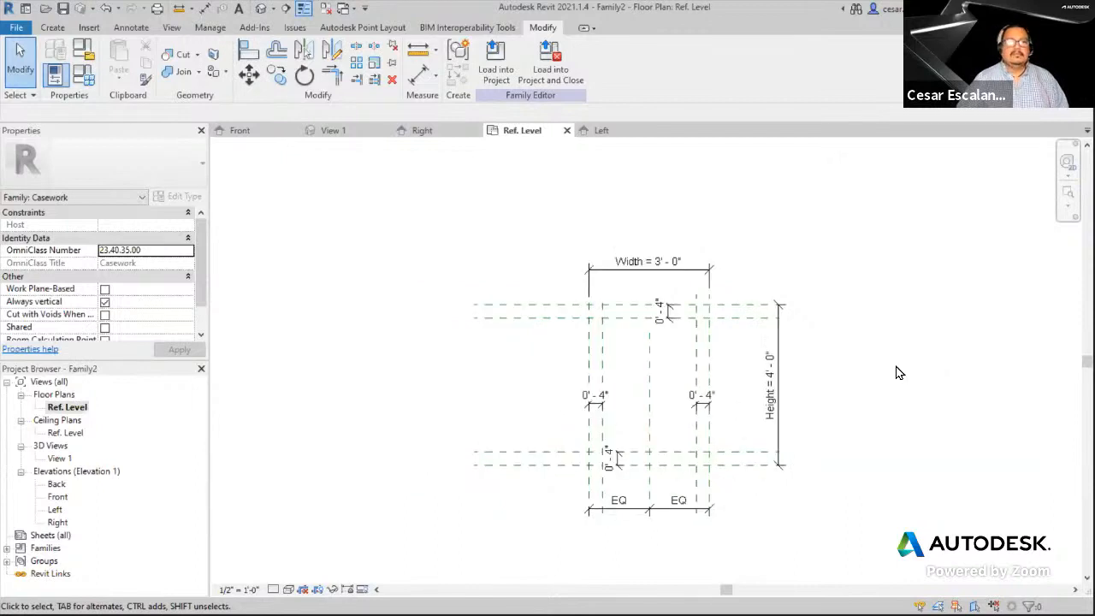
middle_drag(895, 374, 737, 350)
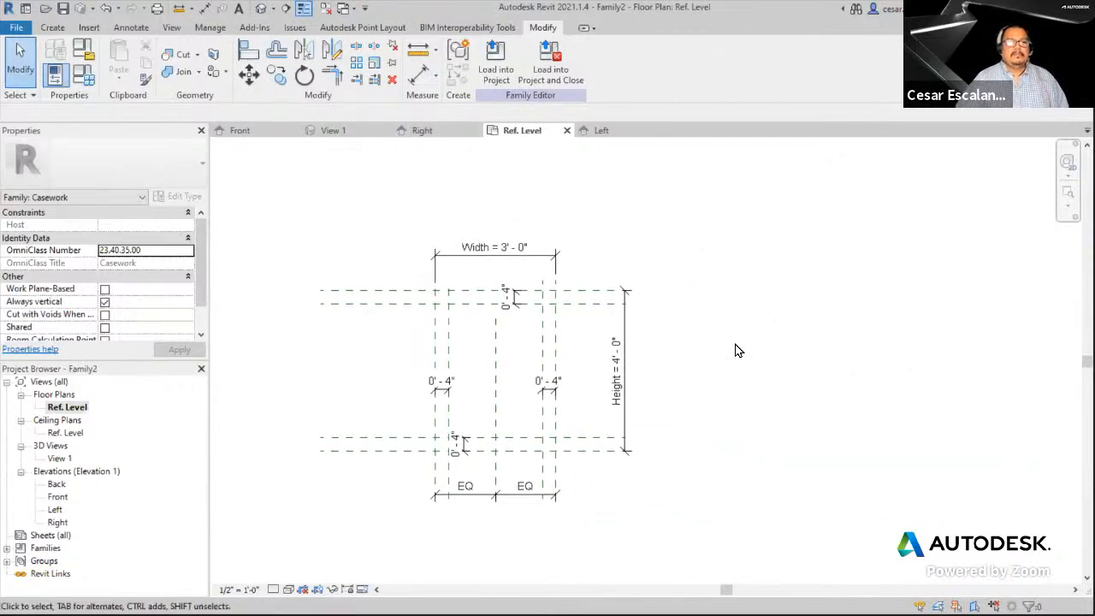
scroll(452, 445, up, 3)
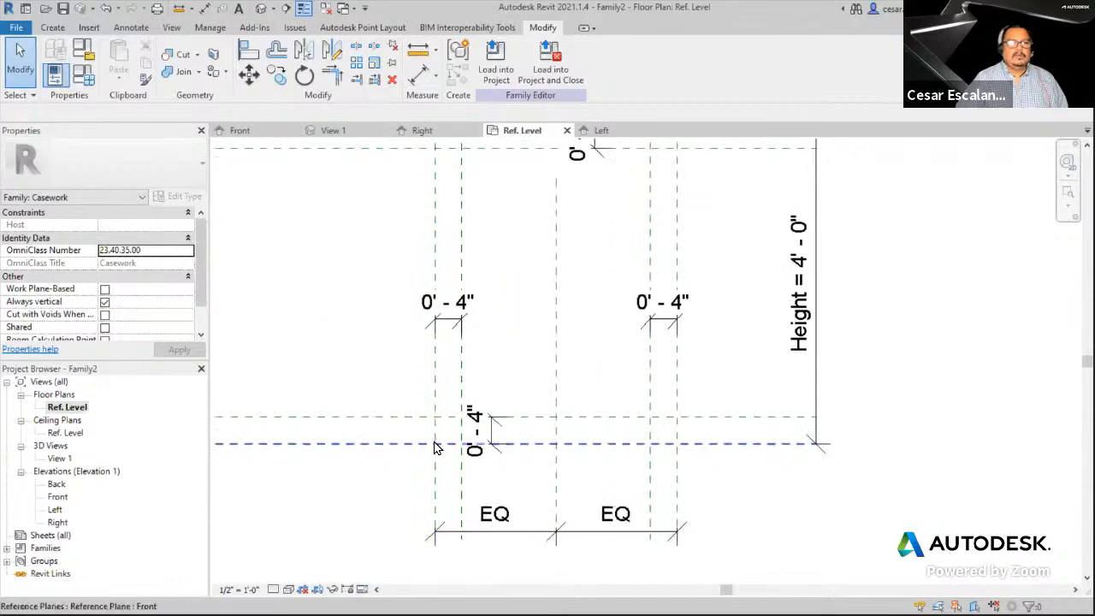
scroll(439, 445, down, 2)
middle_drag(620, 421, 633, 434)
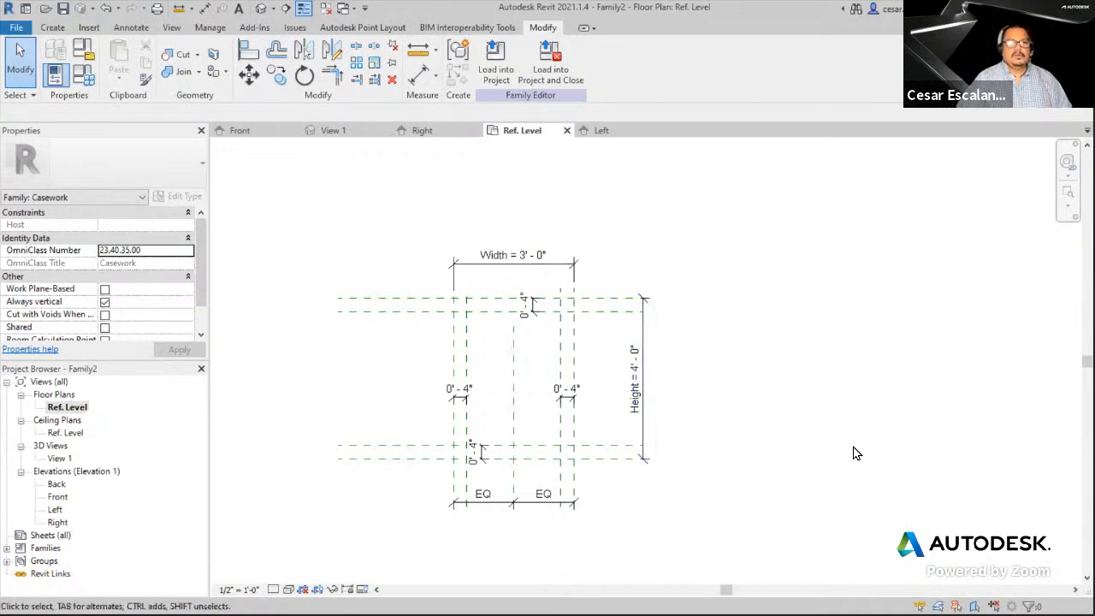
mouse_move(508, 443)
middle_down()
mouse_move(613, 433)
mouse_move(642, 417)
middle_up()
scroll(588, 425, up, 2)
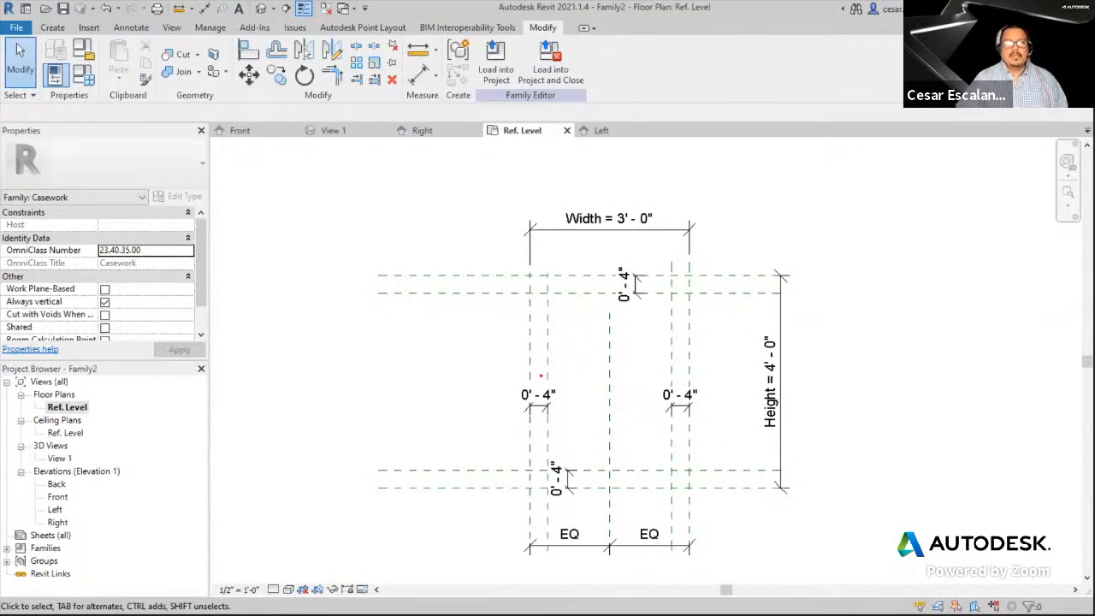
mouse_move(537, 359)
mouse_down()
mouse_move(539, 413)
mouse_move(539, 365)
mouse_up()
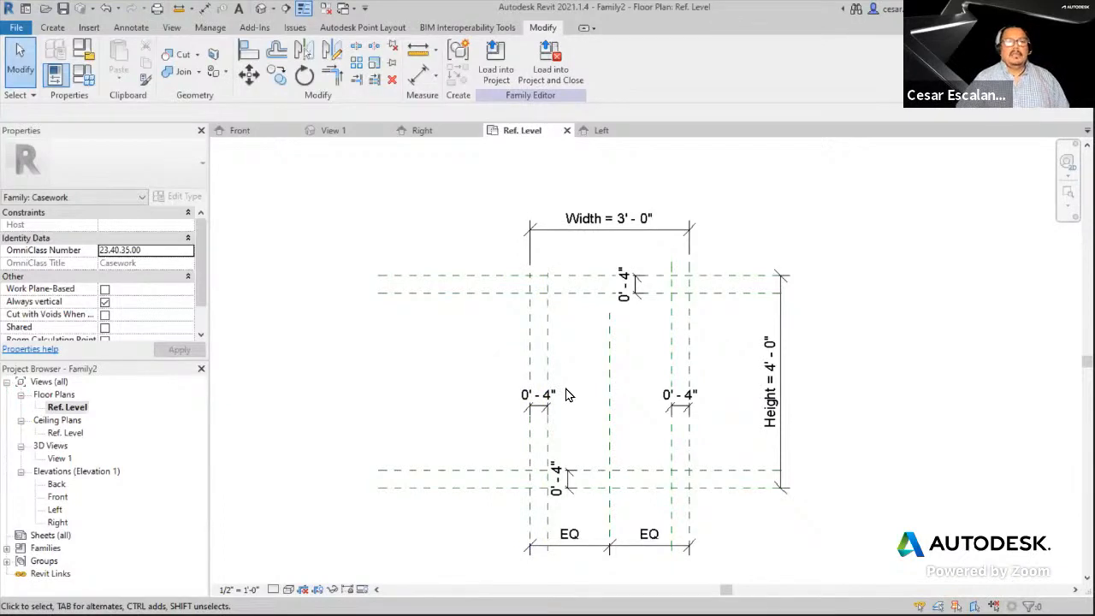
scroll(565, 394, up, 3)
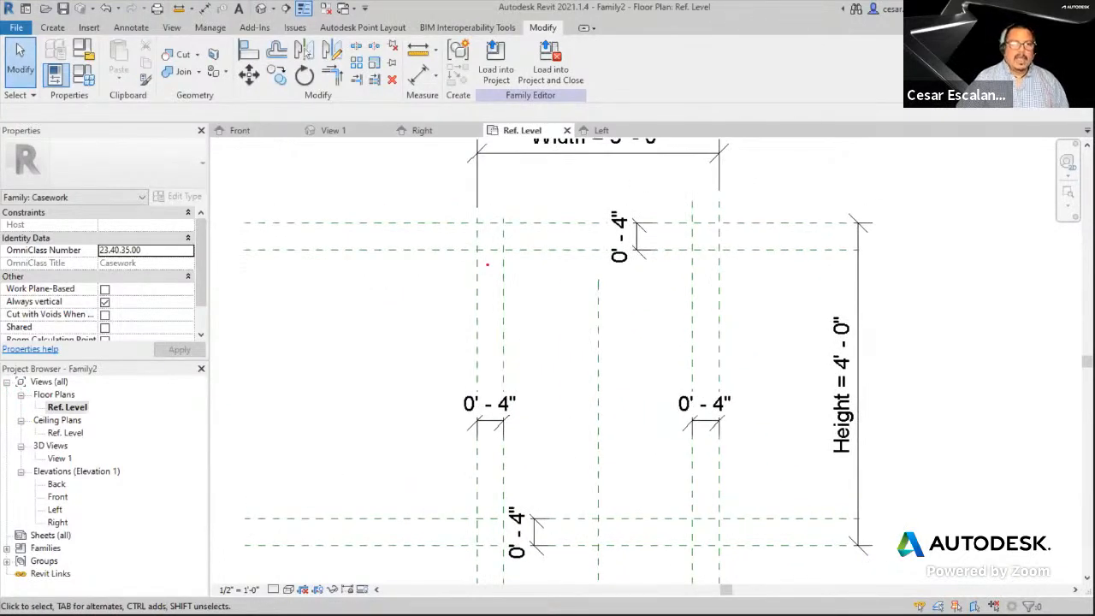
drag(487, 265, 489, 293)
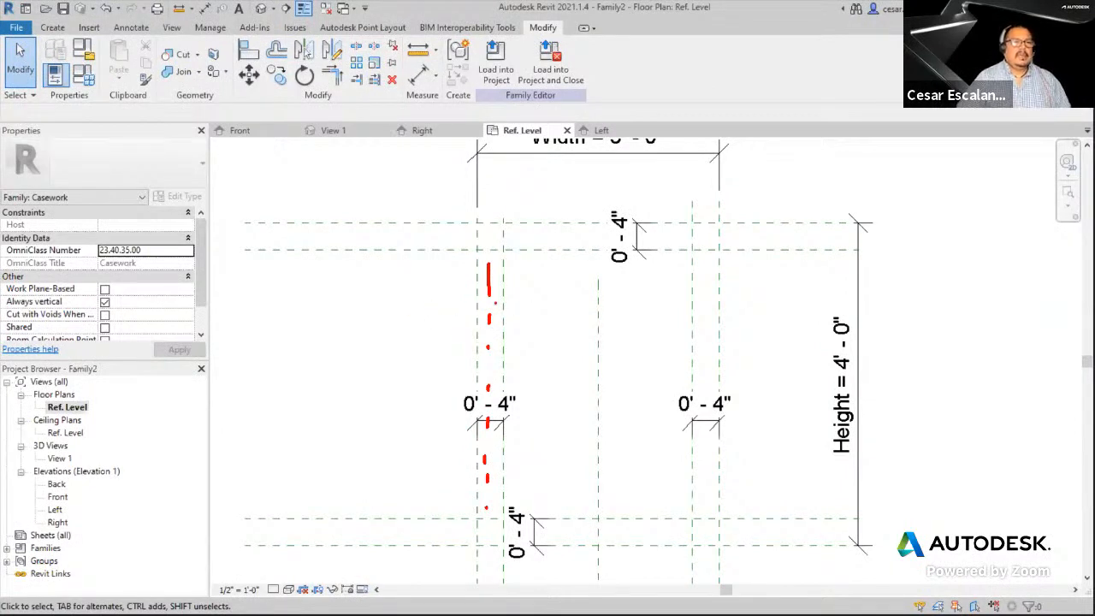
mouse_move(448, 318)
mouse_down()
mouse_move(544, 318)
mouse_move(460, 339)
mouse_up()
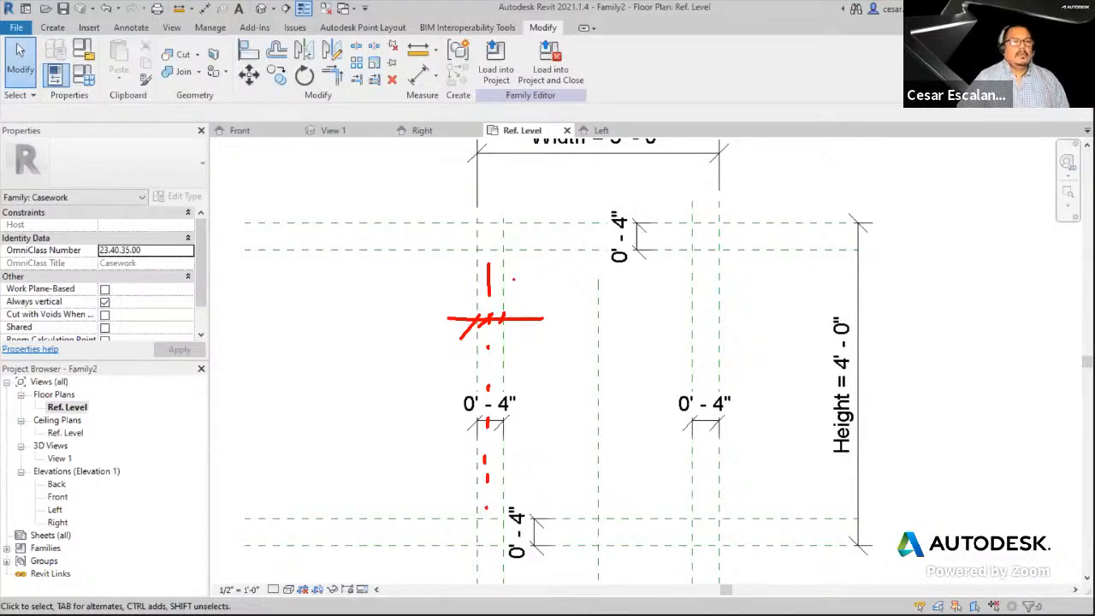
mouse_move(513, 279)
mouse_down()
mouse_move(522, 290)
mouse_move(520, 277)
mouse_up()
mouse_move(535, 276)
mouse_down()
mouse_move(525, 286)
mouse_move(536, 276)
mouse_up()
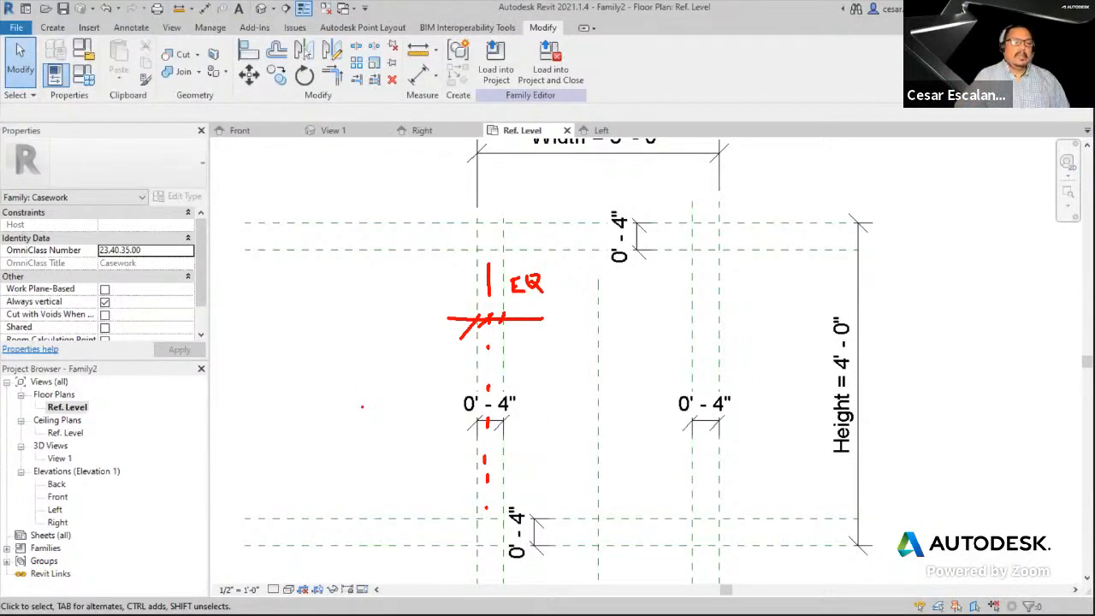
drag(341, 391, 851, 391)
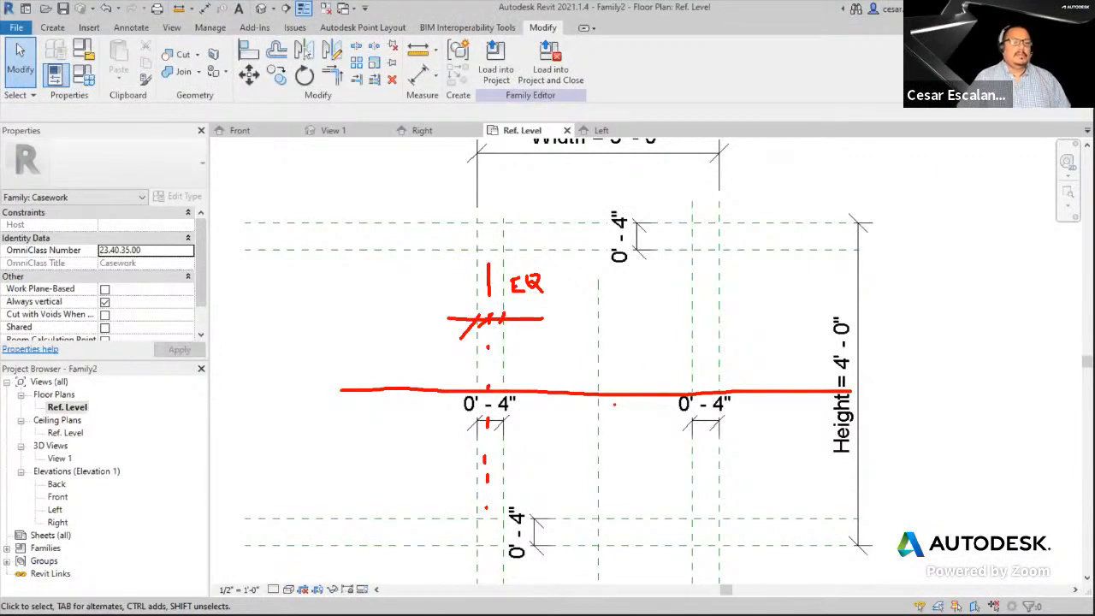
mouse_move(412, 237)
mouse_down()
mouse_move(408, 524)
mouse_move(396, 517)
mouse_up()
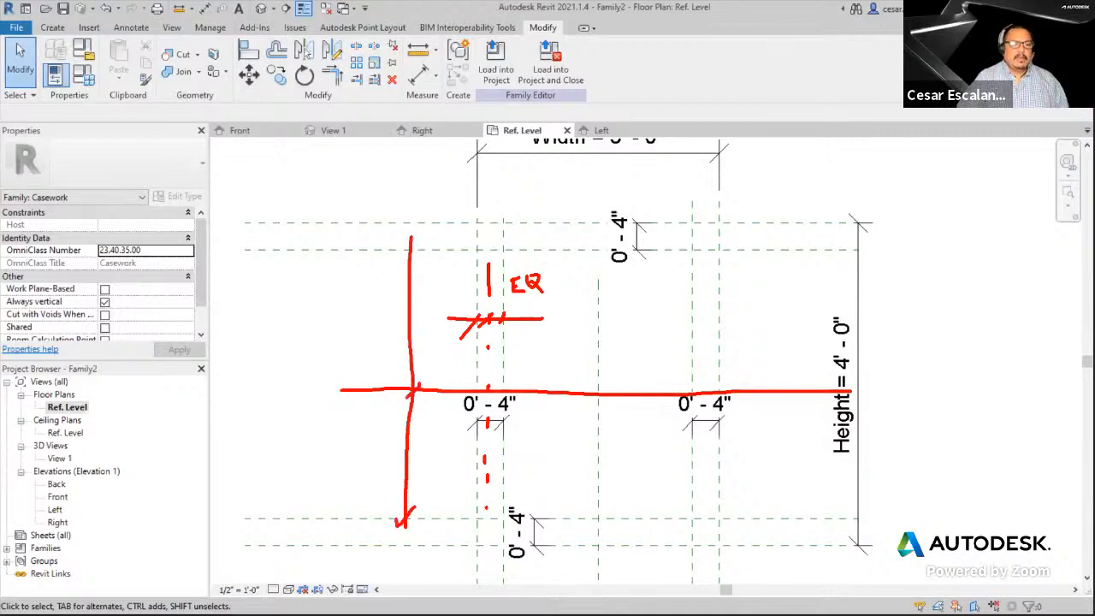
drag(420, 247, 387, 288)
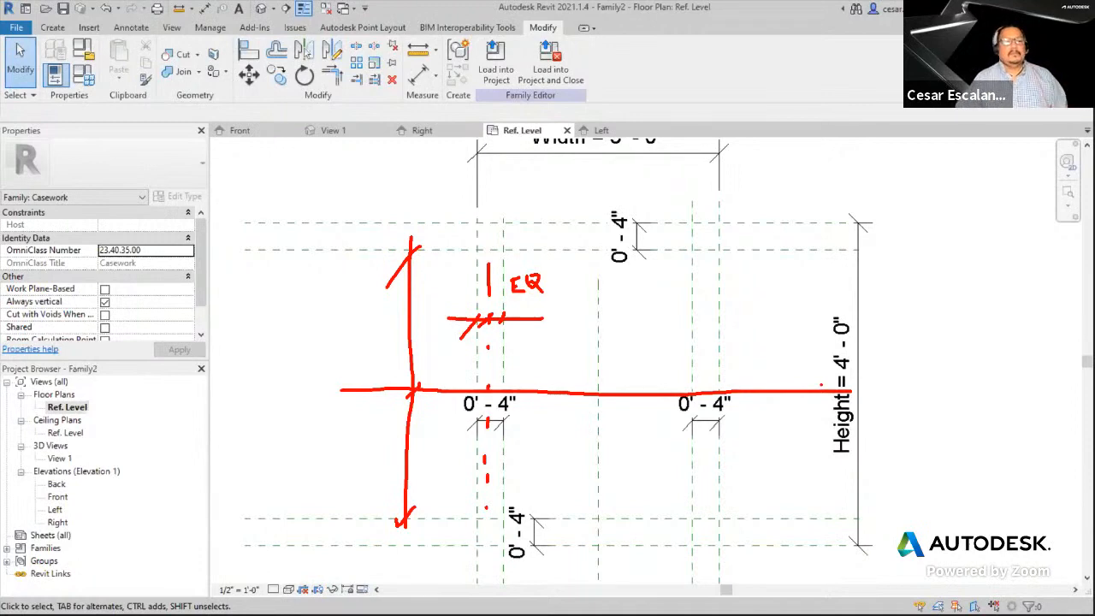
key(Escape)
scroll(665, 336, down, 2)
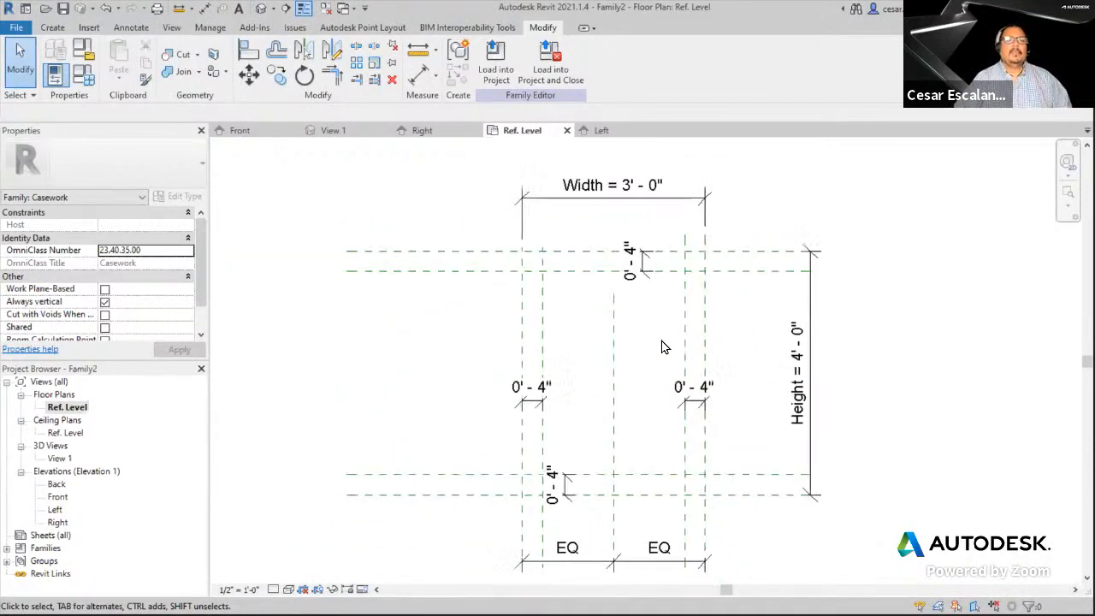
- Bring up the family creation tools for forms and datums in the Ref. Level plan
scroll(654, 373, up, 1)
middle_drag(666, 364, 655, 346)
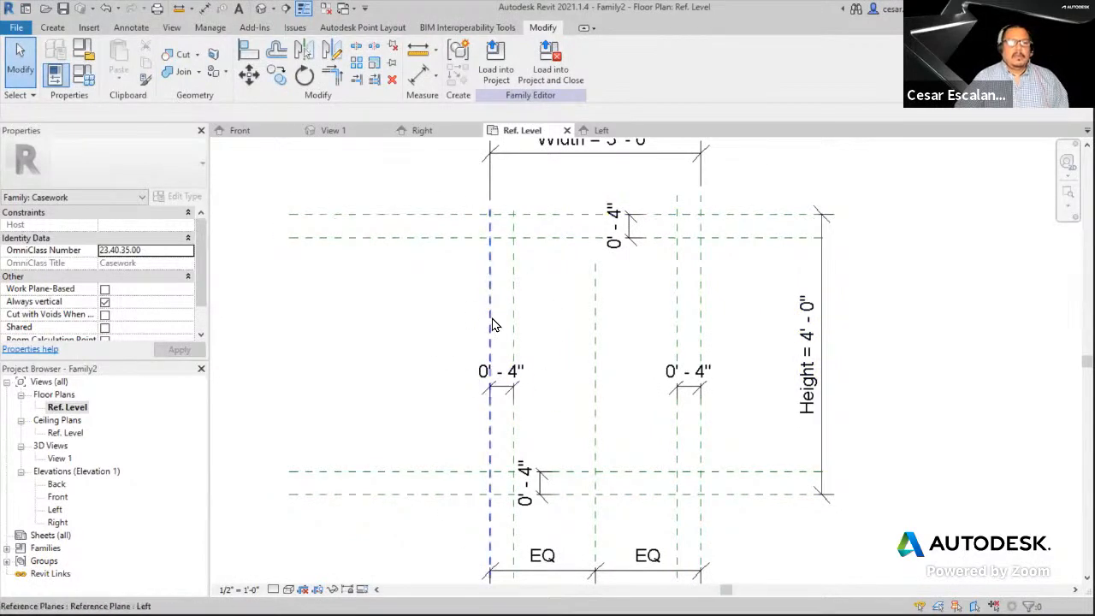
scroll(501, 312, up, 2)
scroll(511, 321, down, 1)
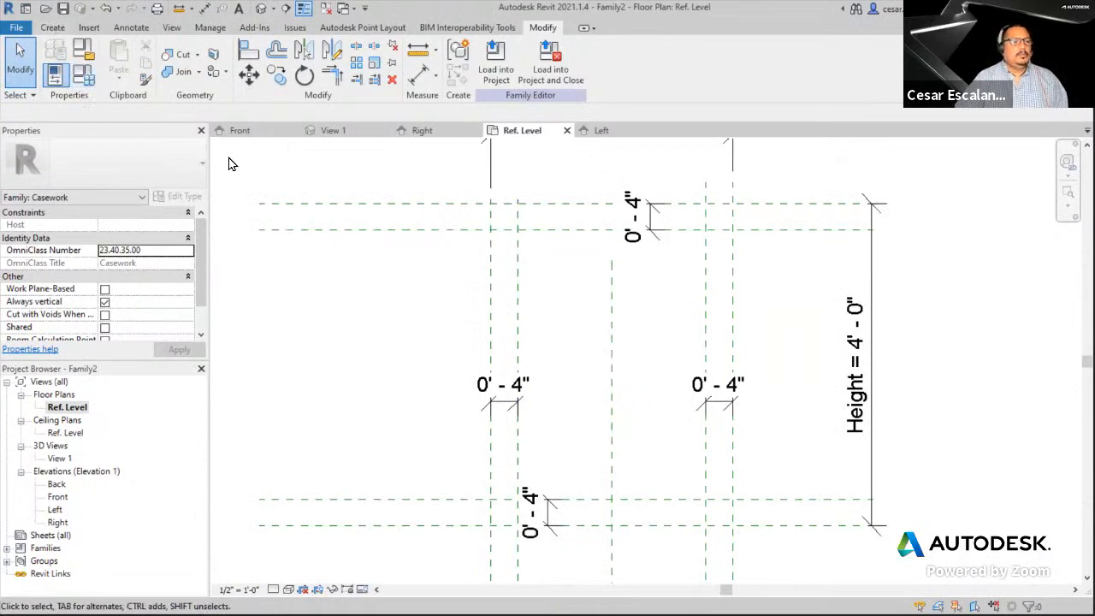
click(53, 27)
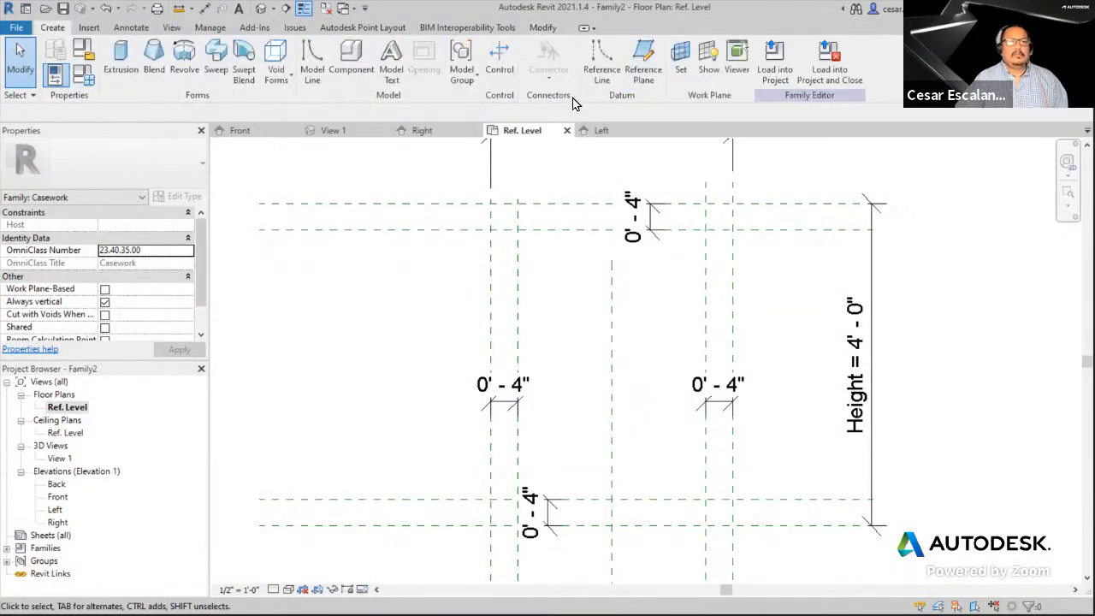
- Draw a vertical reference plane midway between the two planes 4" apart on the family's left side
click(642, 54)
click(505, 182)
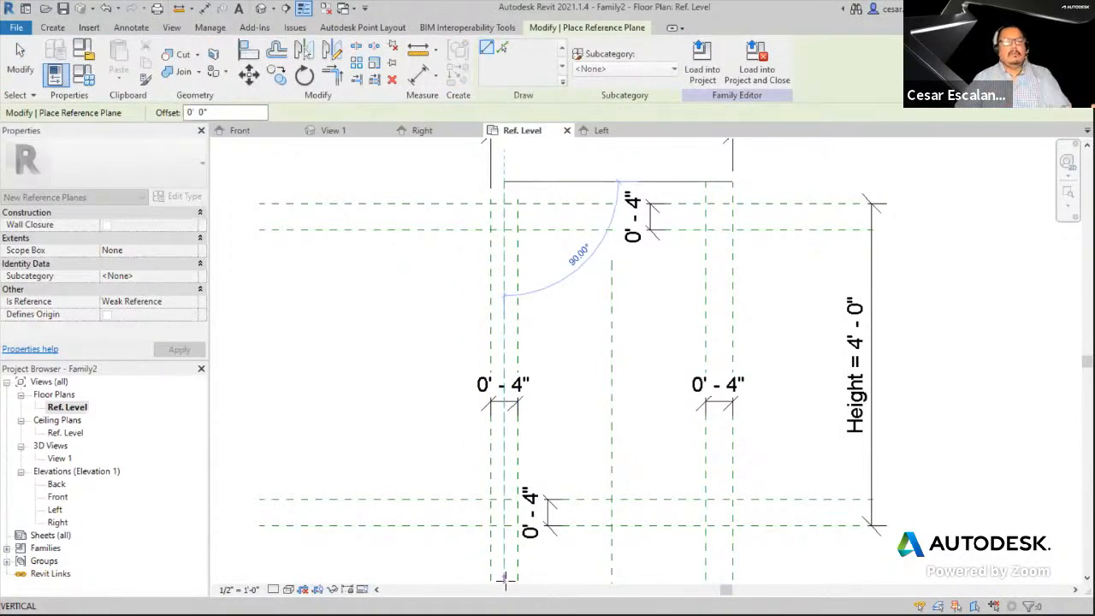
key(Escape)
key(Escape)
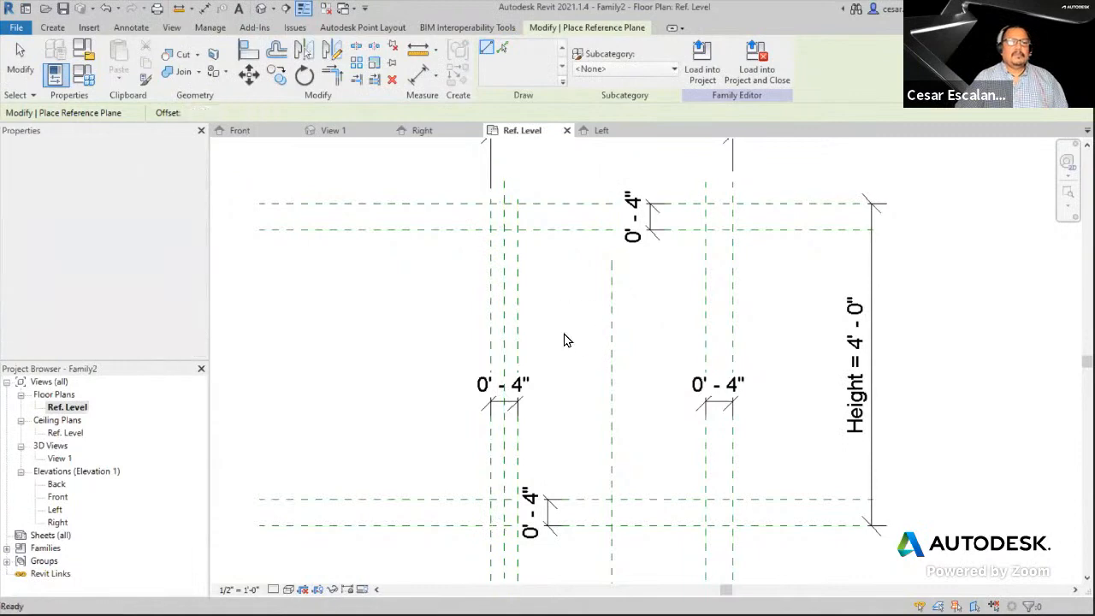
- Place a continuous aligned dimension across the left outer, middle and inner vertical reference planes
scroll(557, 367, up, 1)
middle_drag(584, 392, 606, 440)
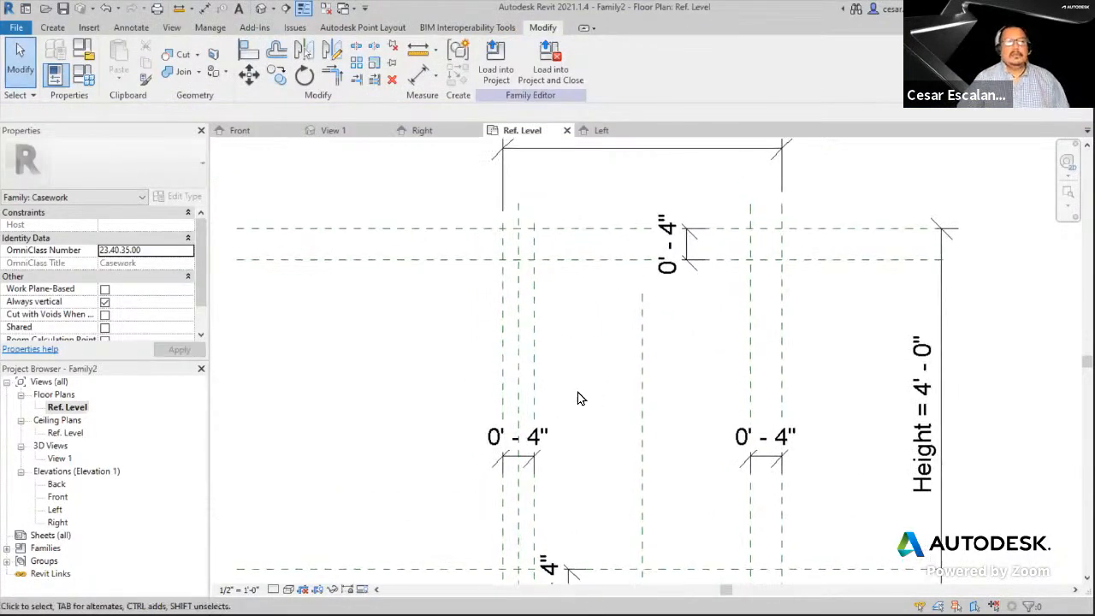
click(204, 9)
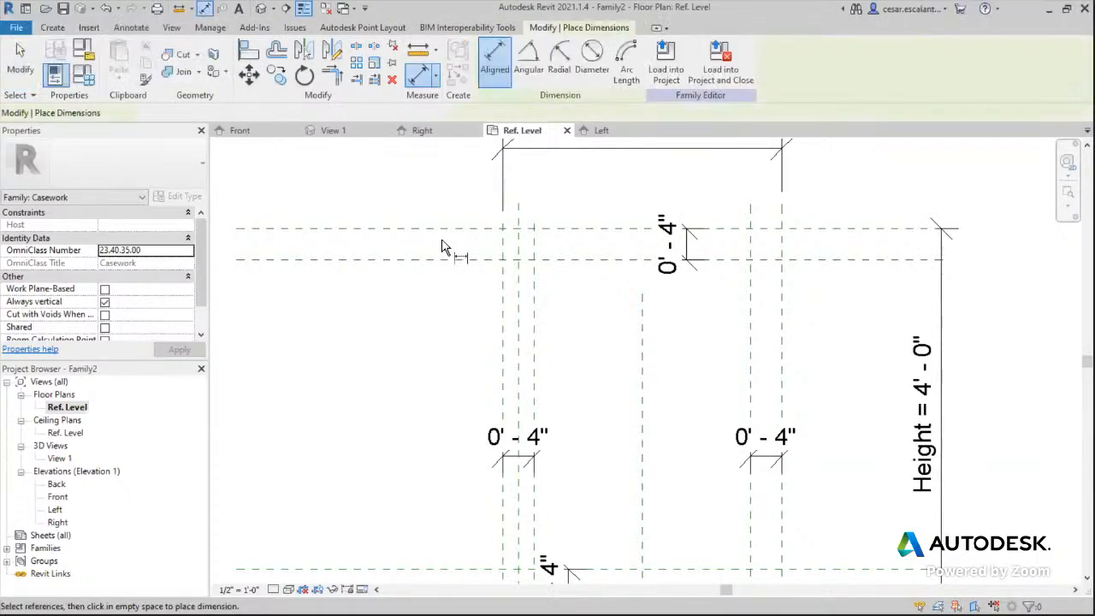
click(502, 383)
scroll(506, 385, up, 3)
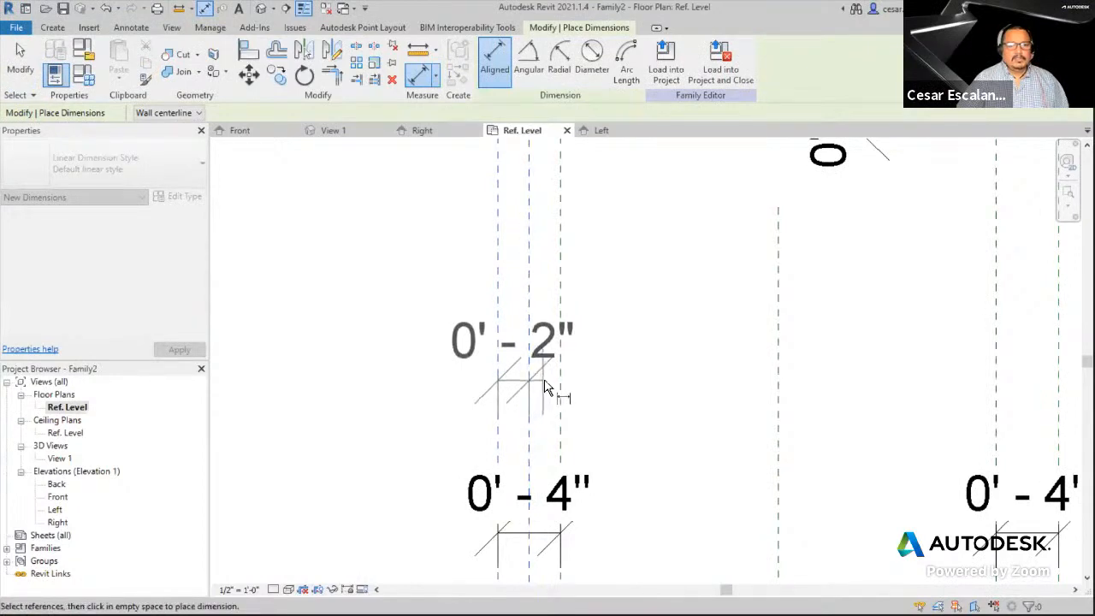
click(559, 387)
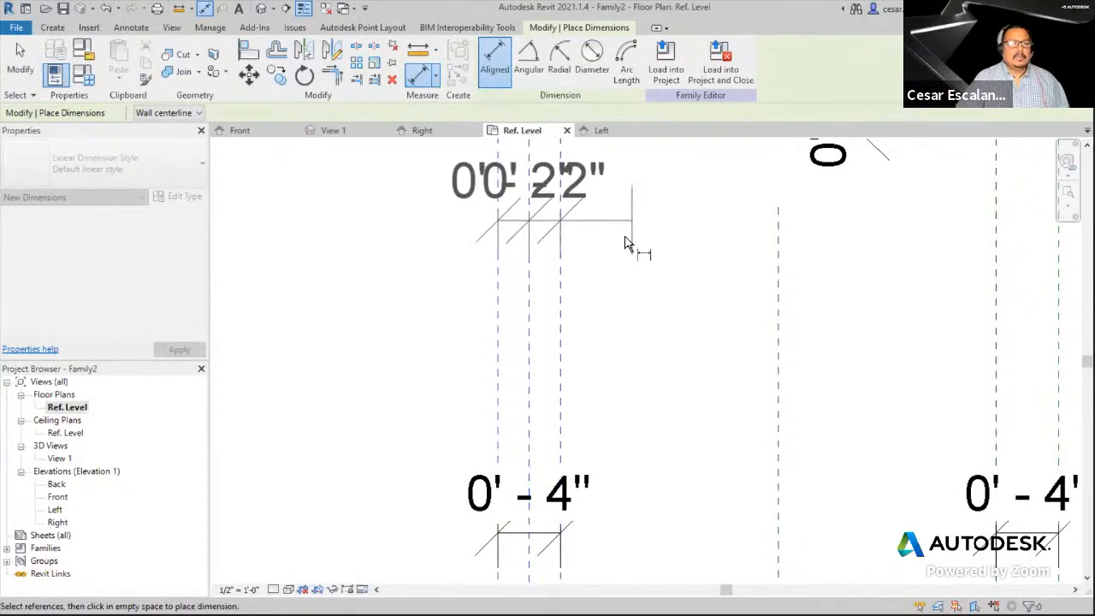
click(611, 284)
scroll(657, 392, down, 2)
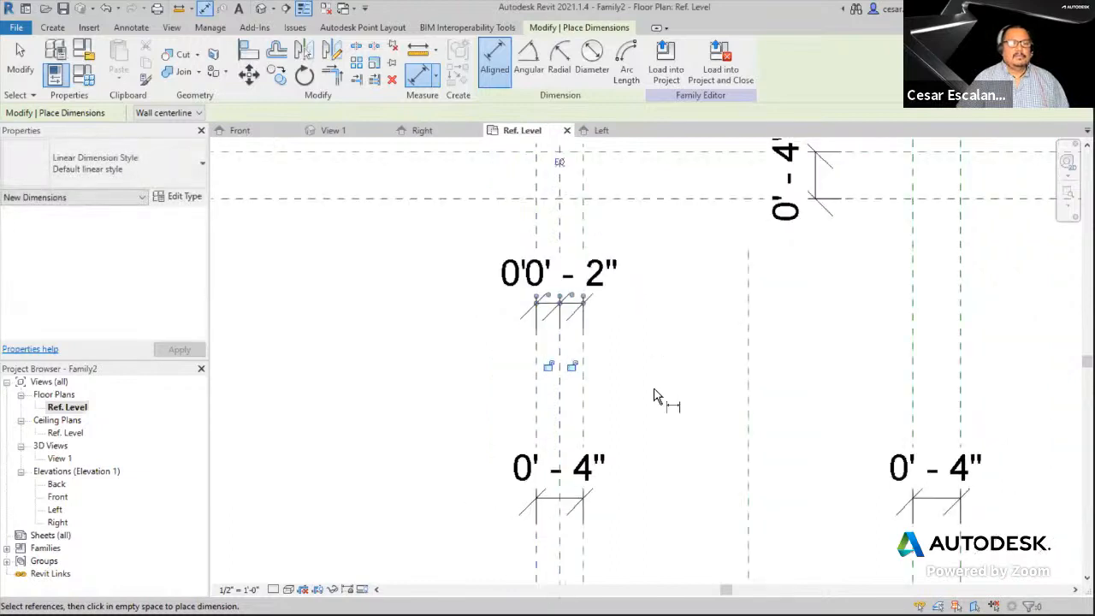
key(Escape)
key(Escape)
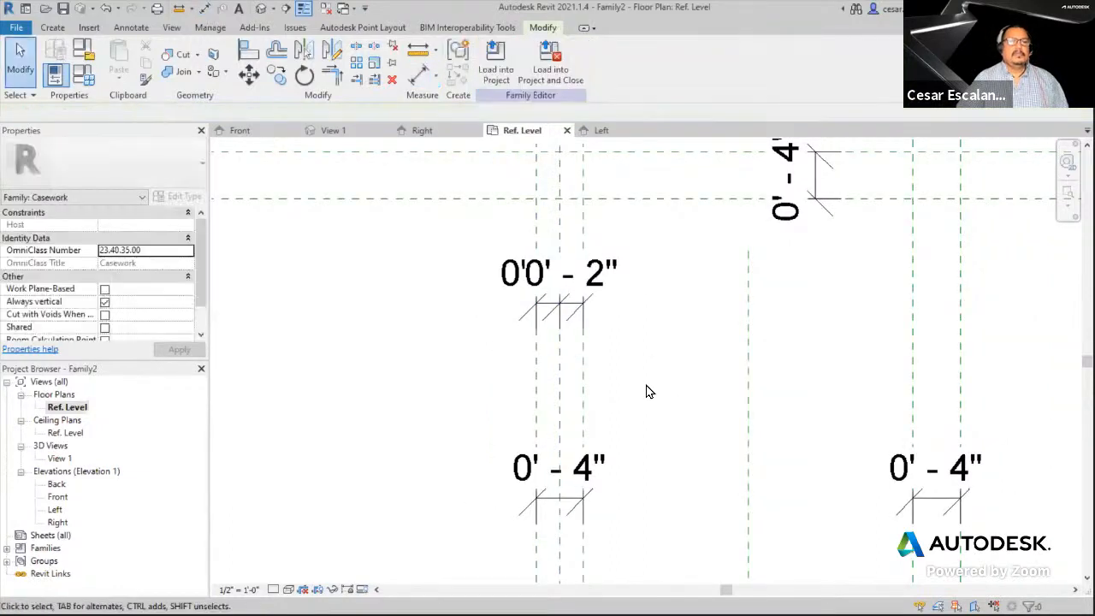
- Change the view scale to 1 1/2" = 1'-0"
scroll(648, 391, down, 1)
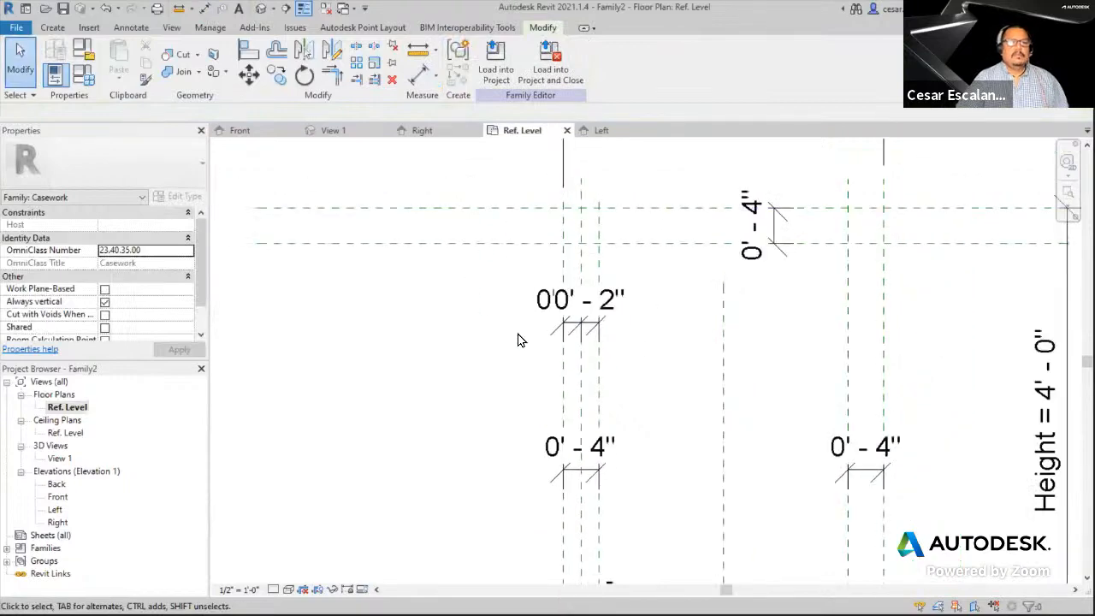
middle_drag(699, 433, 509, 450)
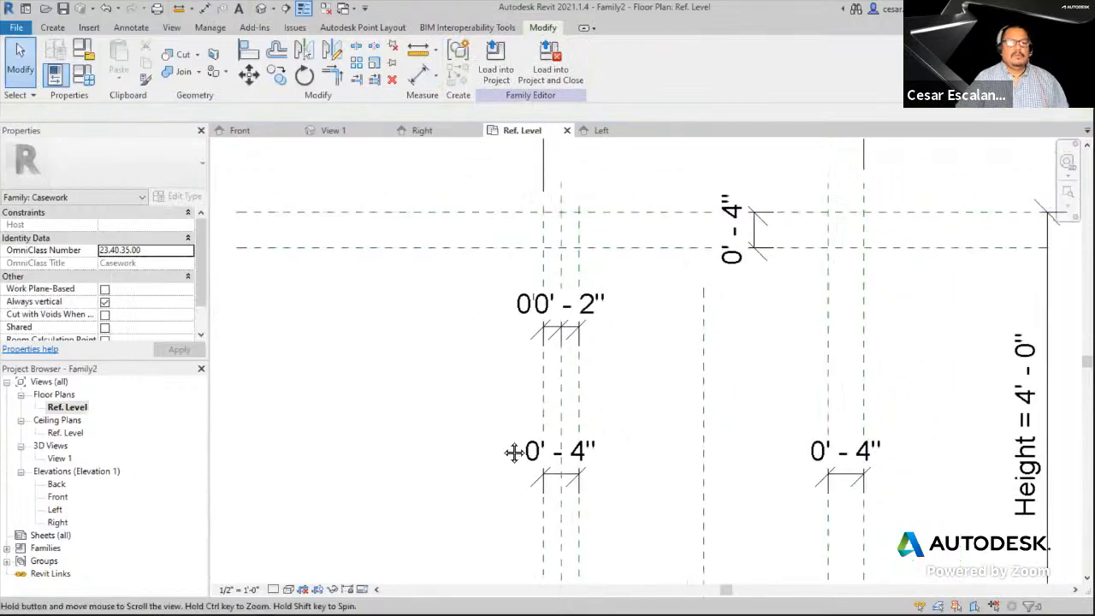
click(240, 589)
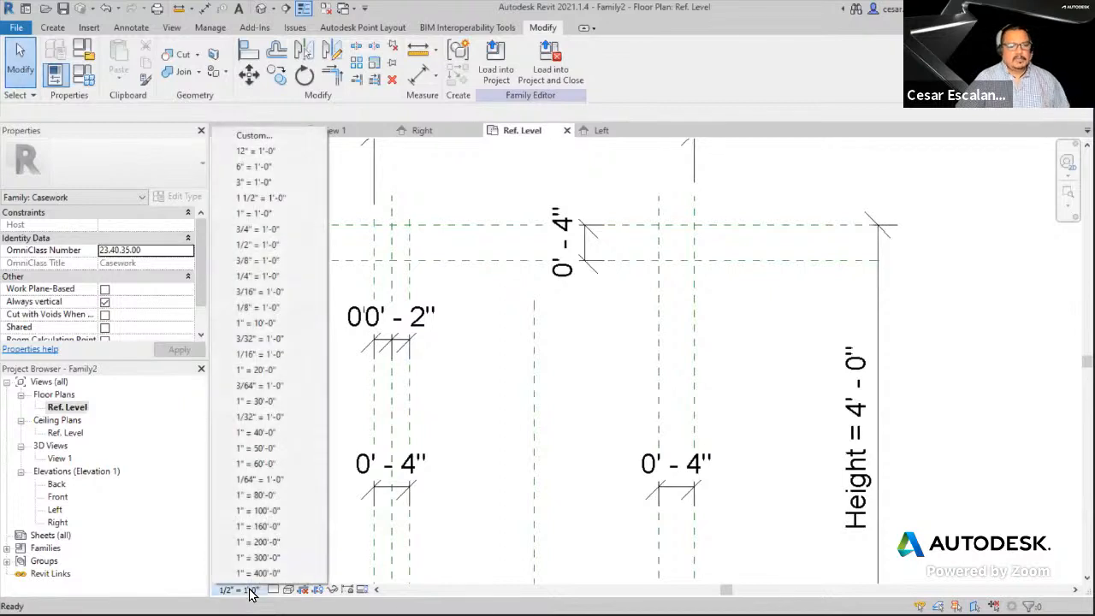
click(277, 198)
- Apply the equality constraint to the dimension across the three left vertical reference planes
scroll(443, 399, up, 4)
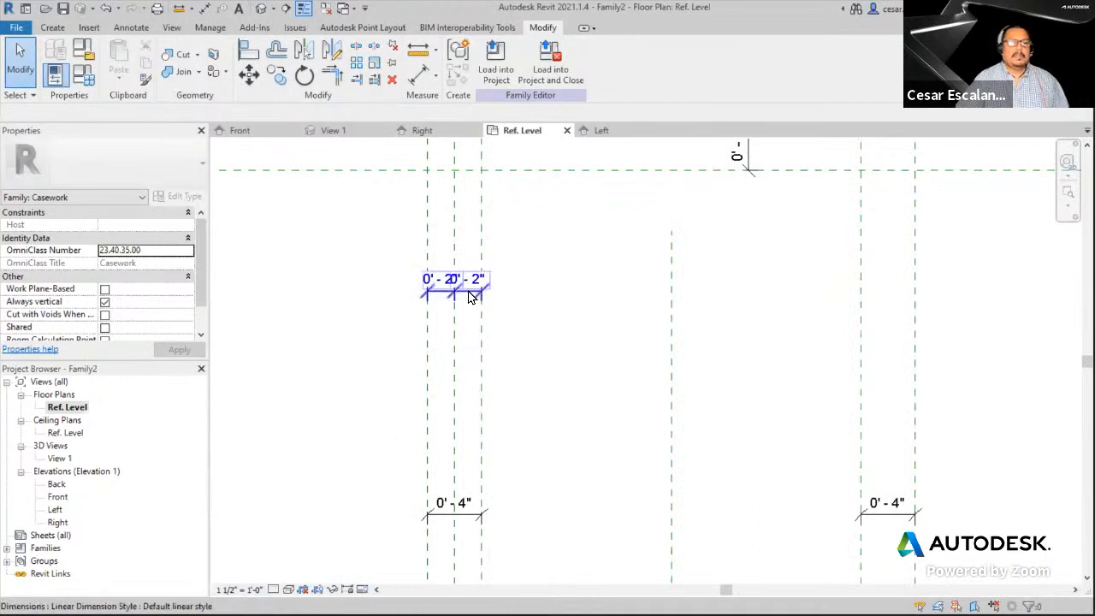
scroll(467, 303, up, 2)
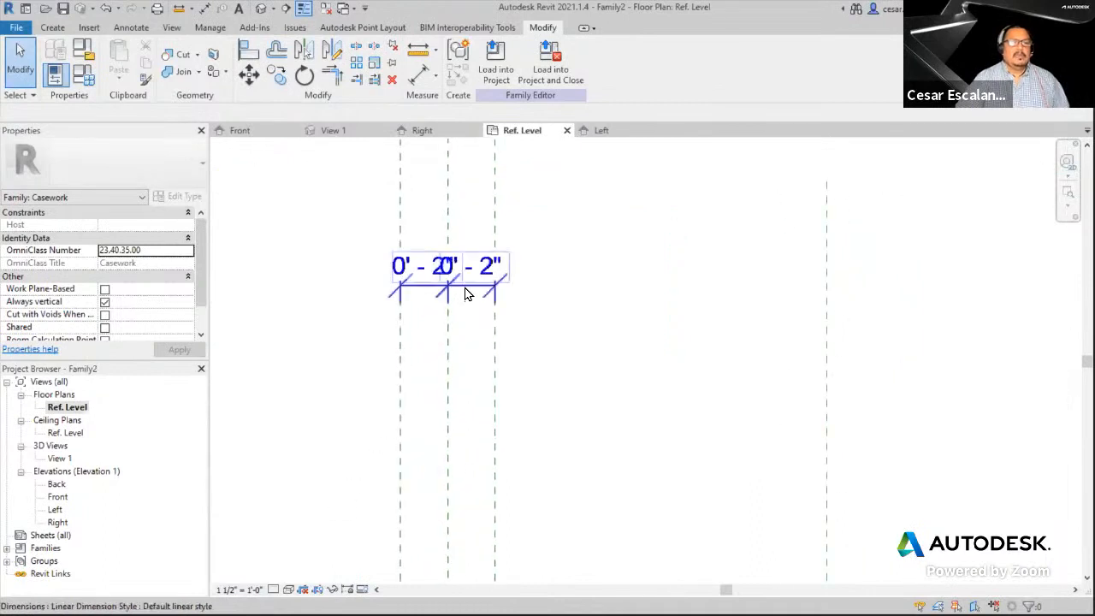
click(465, 296)
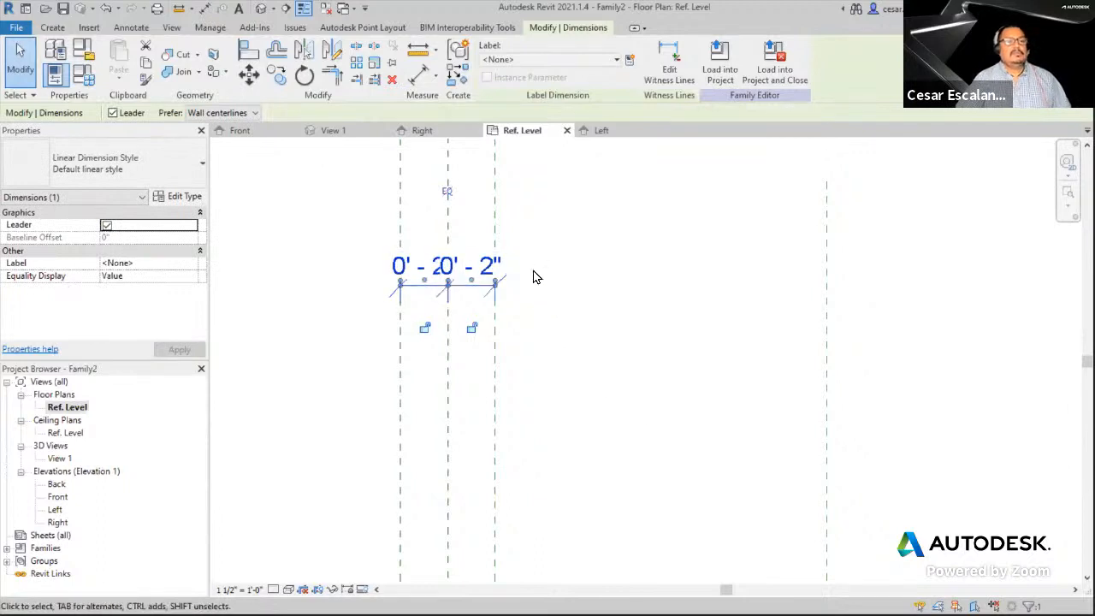
click(449, 194)
scroll(557, 345, down, 2)
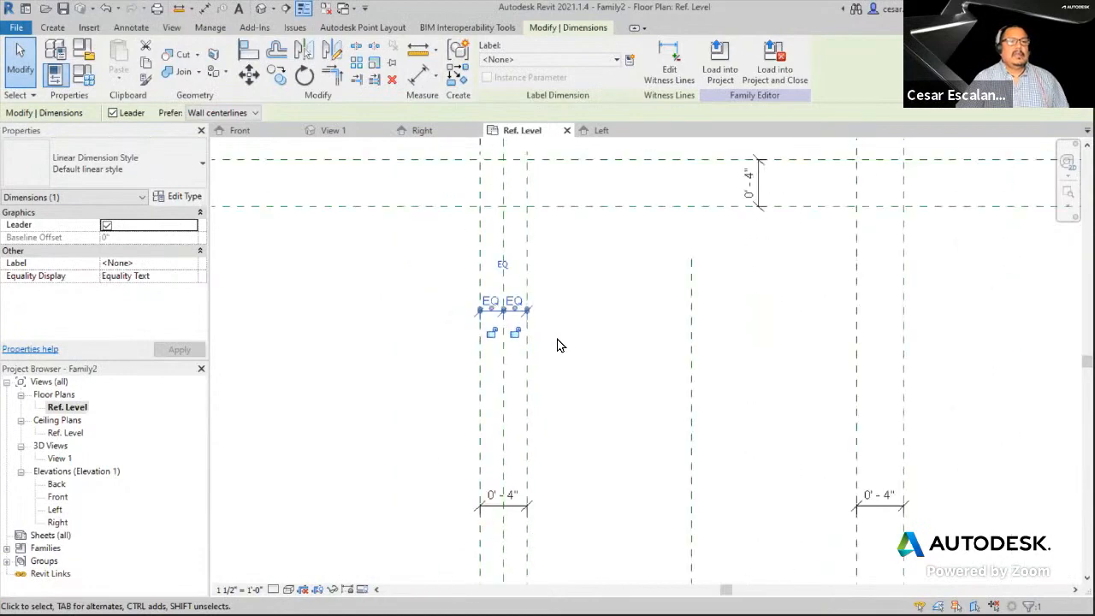
scroll(558, 345, down, 4)
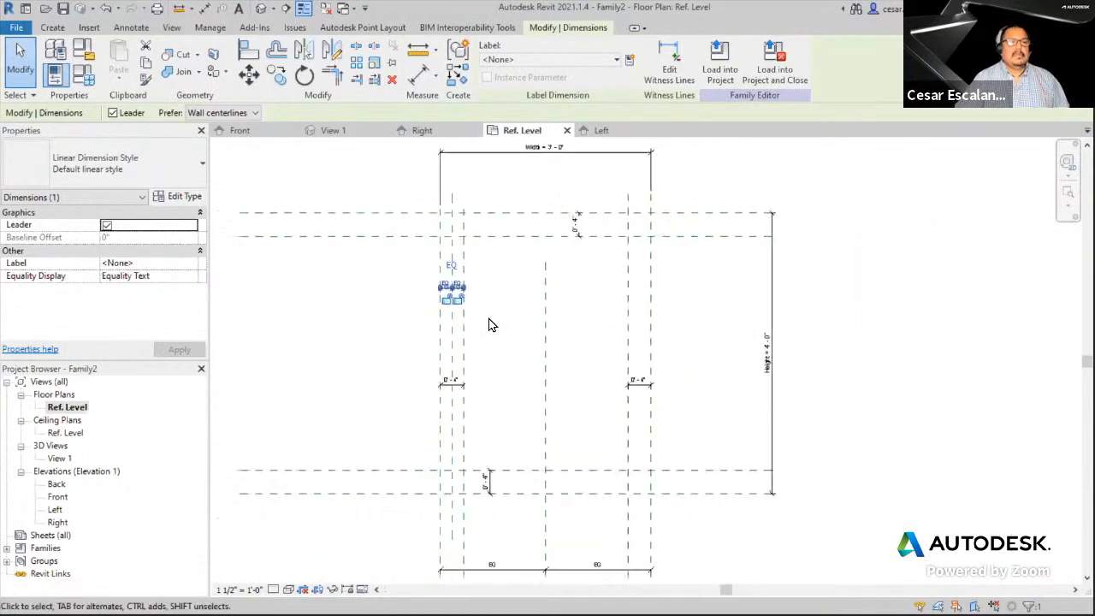
scroll(492, 324, down, 1)
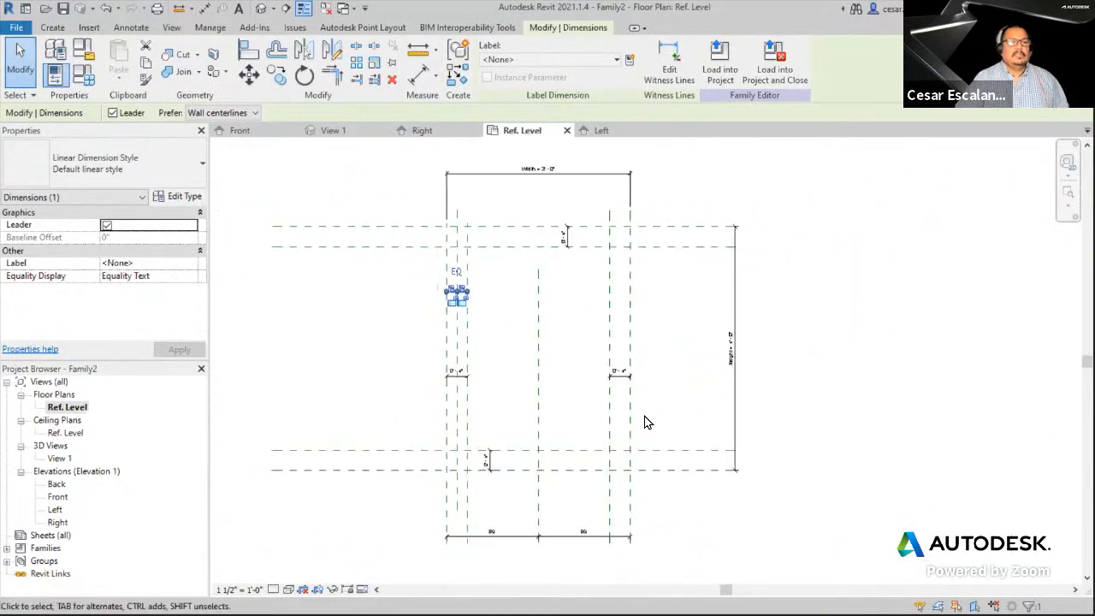
- Flex the reference planes by setting the family's Width to 2' 0" and Height to 3' 0"
click(88, 75)
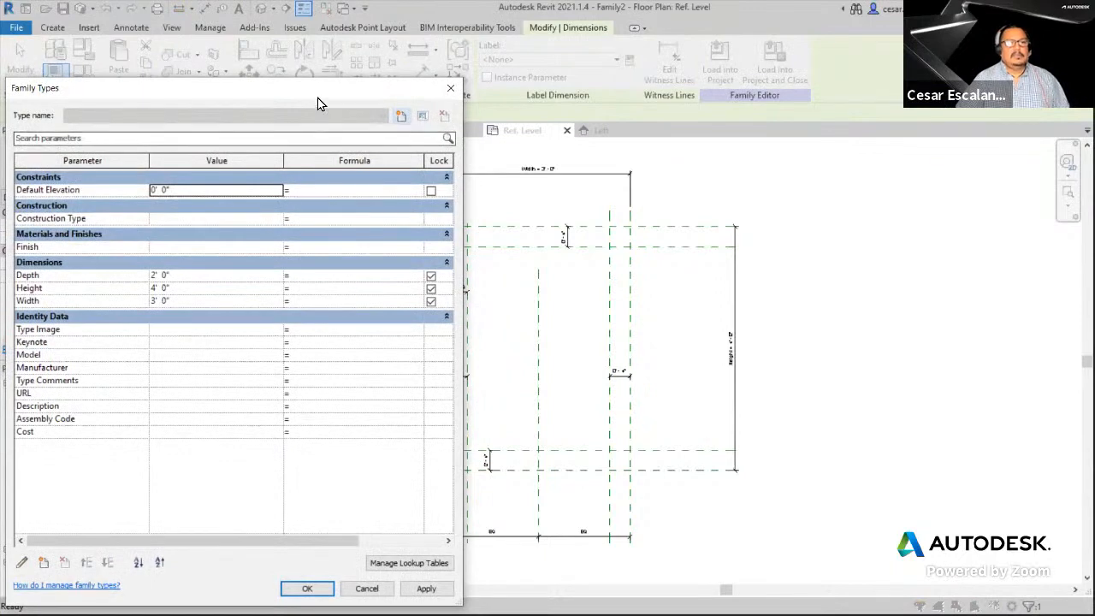
drag(317, 99, 1010, 146)
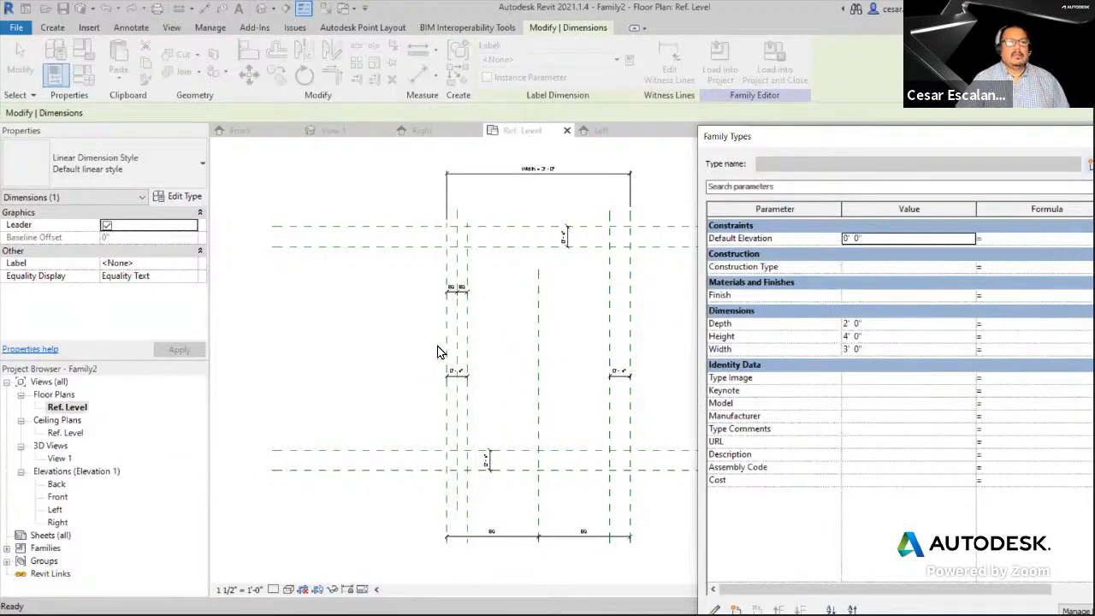
click(870, 350)
text(2)
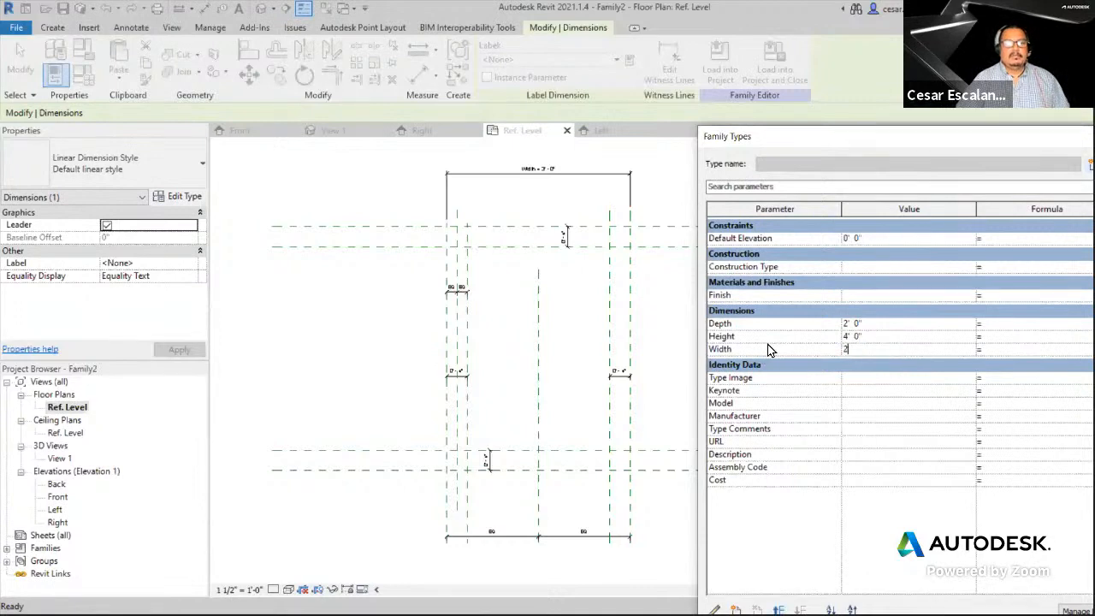
mouse_move(842, 131)
mouse_down()
mouse_move(839, 142)
mouse_move(36, 58)
mouse_up()
click(361, 534)
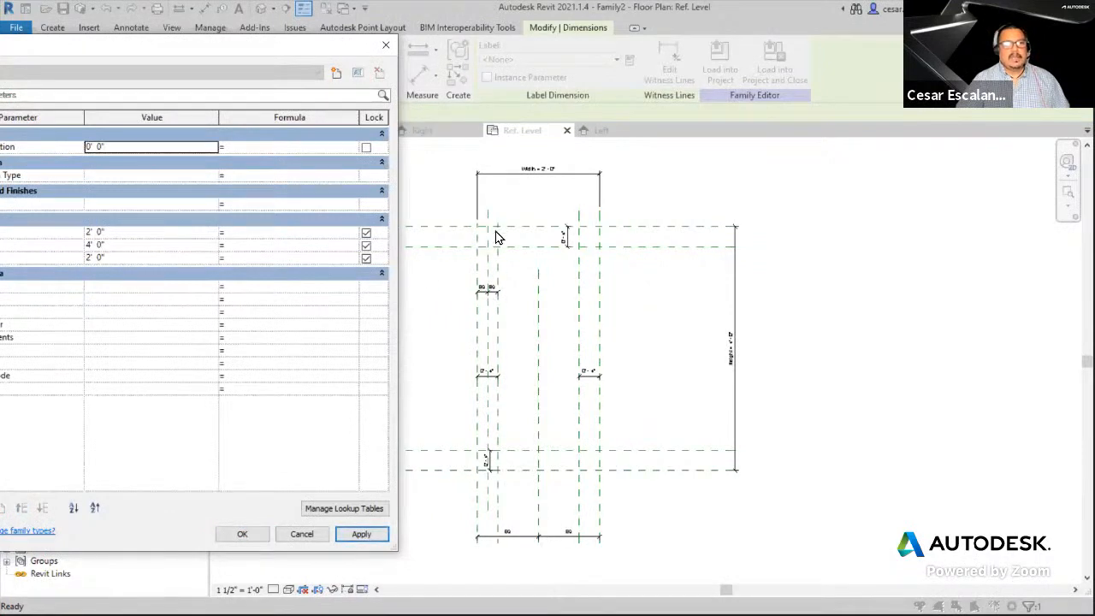
click(121, 245)
text(3)
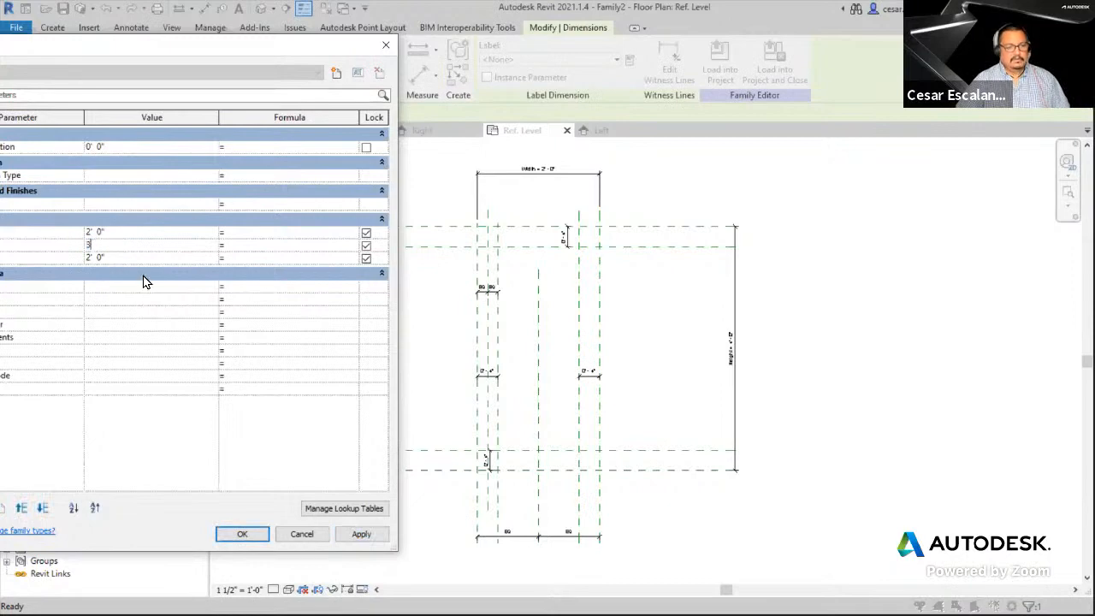
click(359, 537)
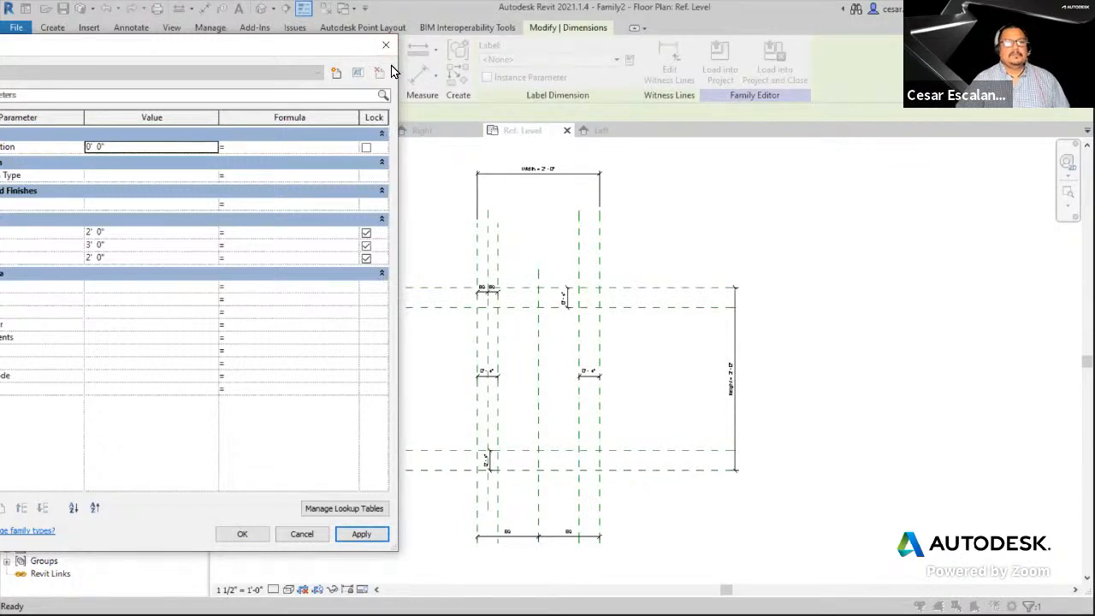
- Examine the equality and lock constraints on the left middle reference plane and the lock on the right 4" dimension
middle_drag(580, 391, 601, 388)
scroll(562, 428, up, 3)
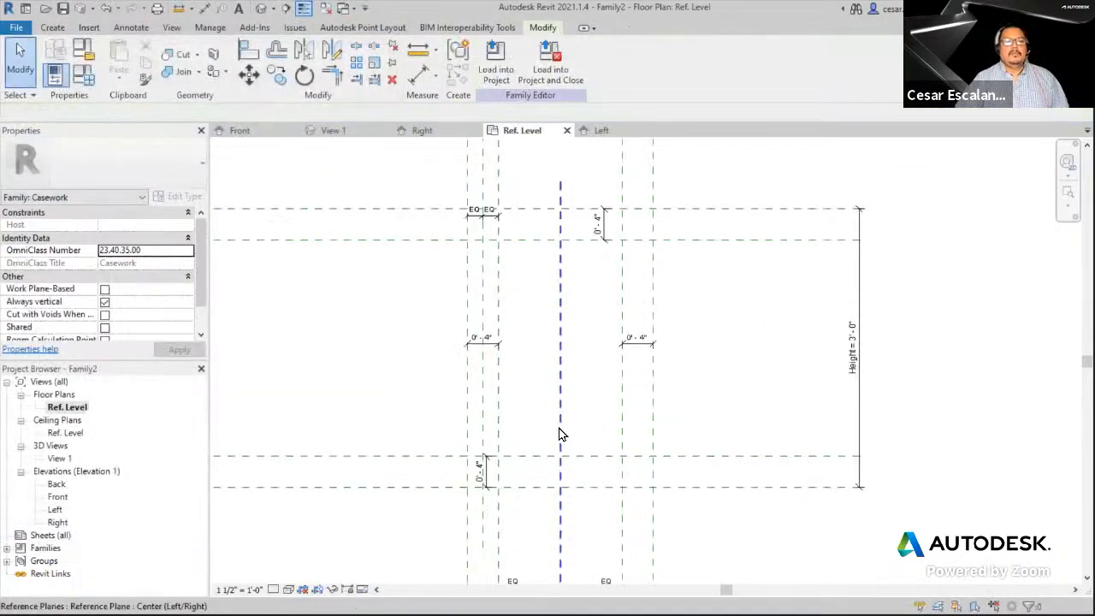
click(484, 320)
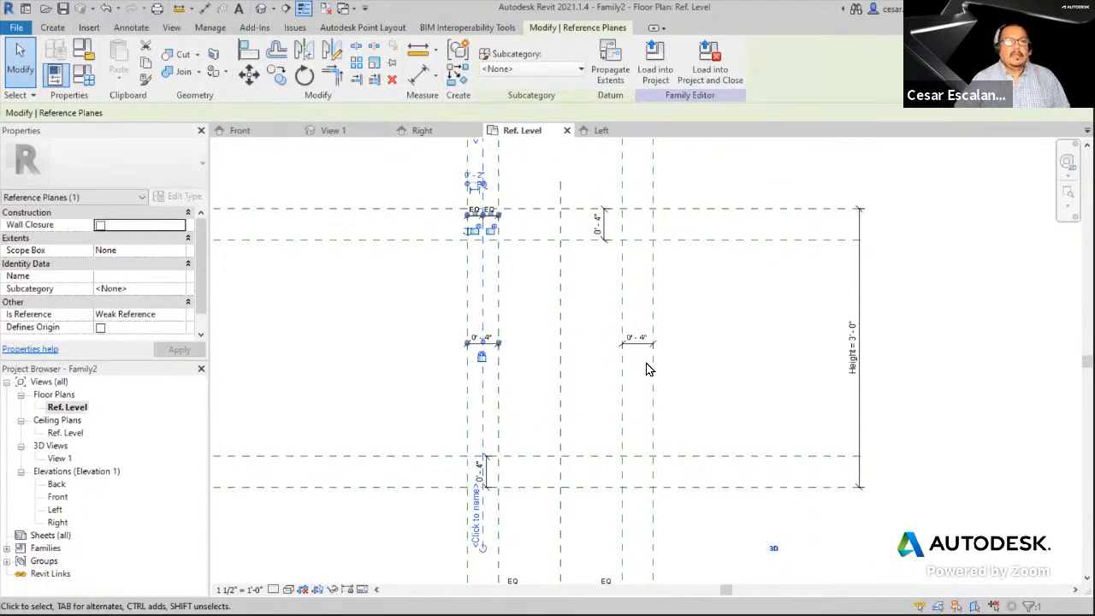
scroll(535, 440, up, 5)
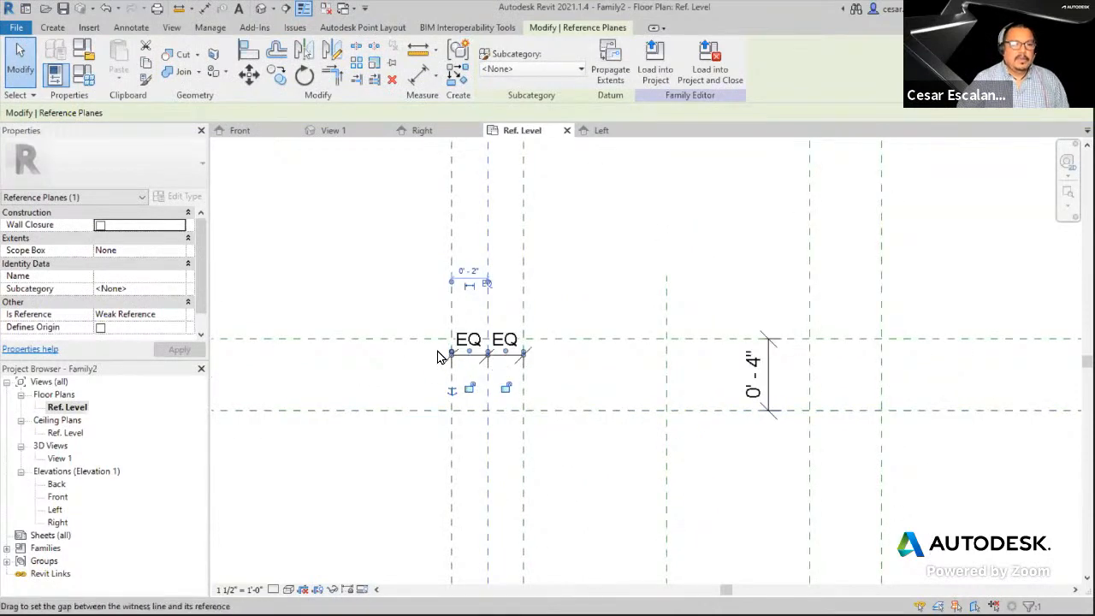
scroll(501, 387, up, 2)
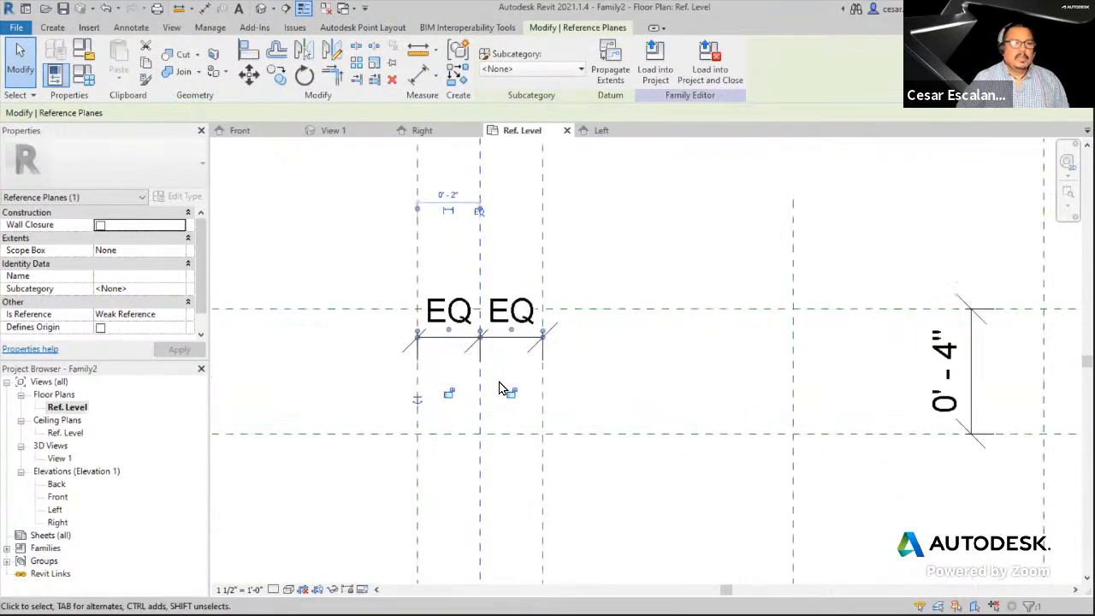
scroll(502, 387, up, 1)
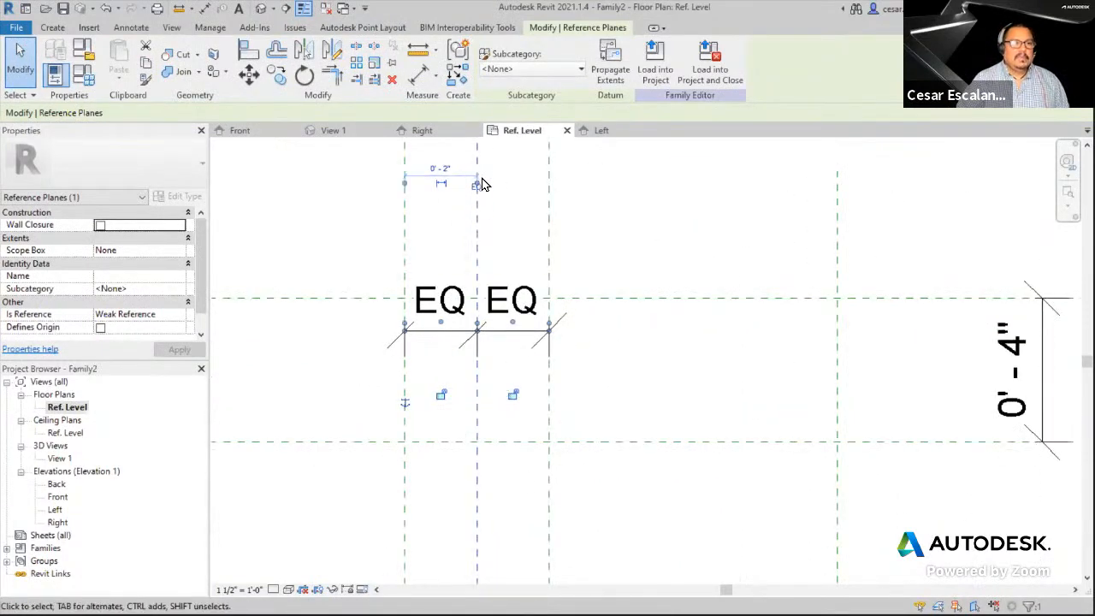
scroll(482, 188, down, 5)
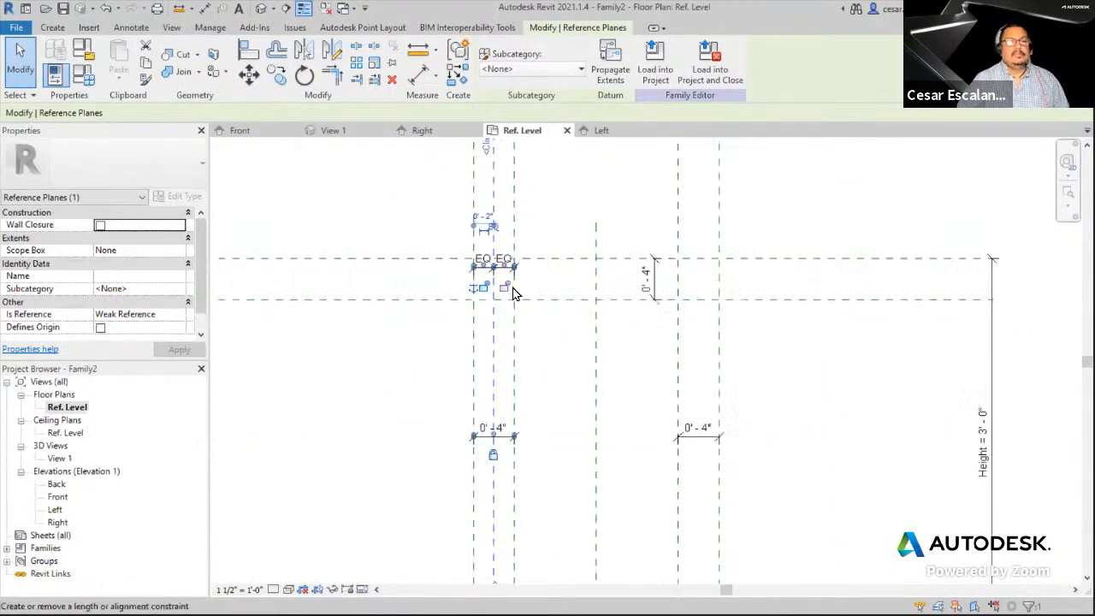
middle_drag(538, 367, 551, 368)
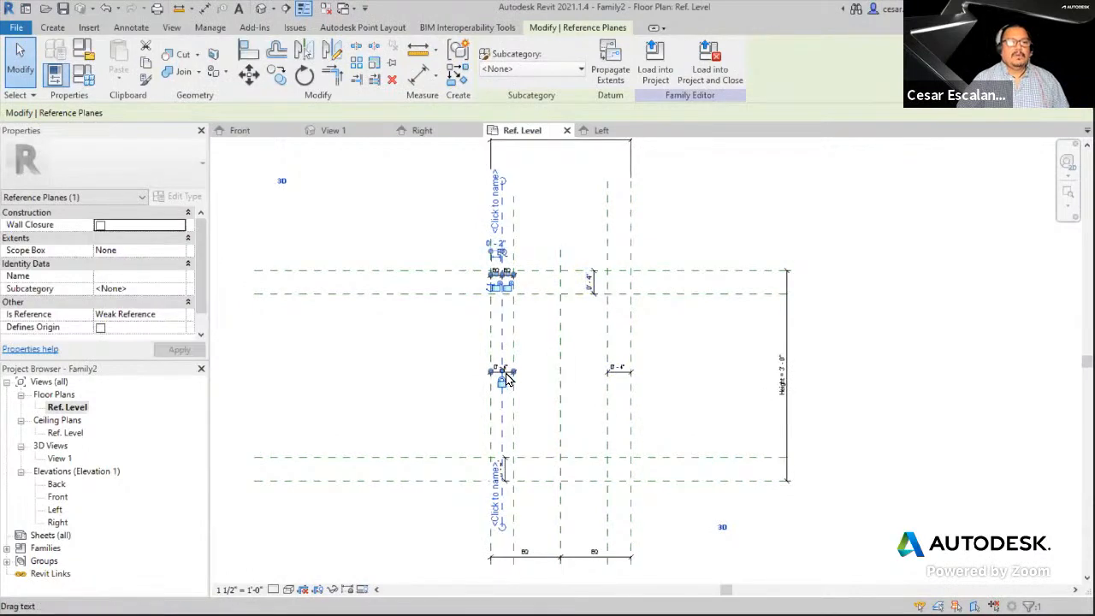
scroll(622, 386, up, 2)
click(613, 368)
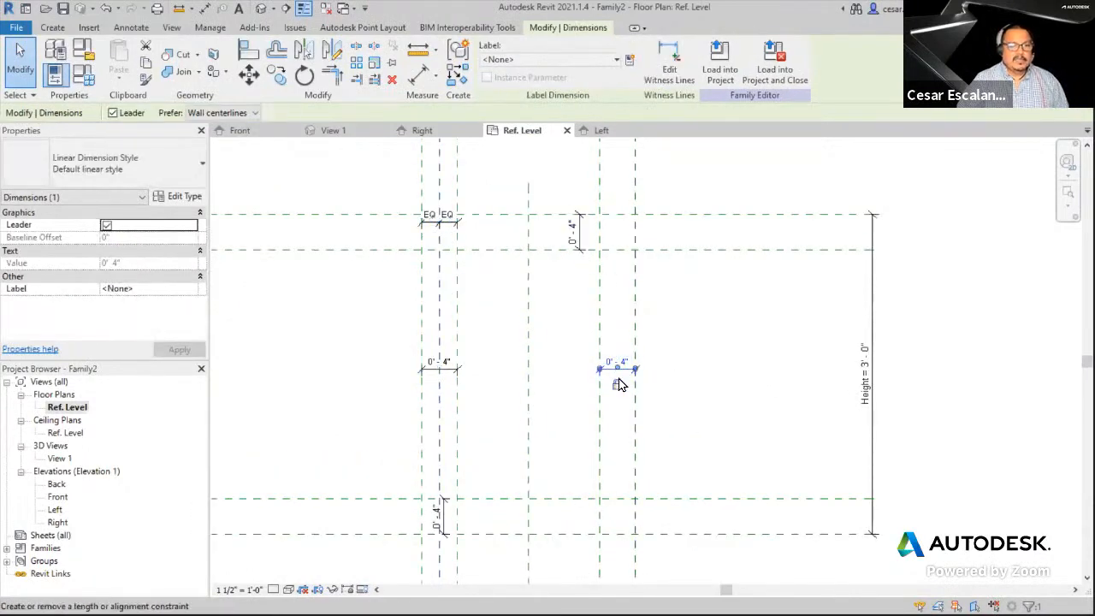
click(577, 326)
scroll(638, 362, down, 1)
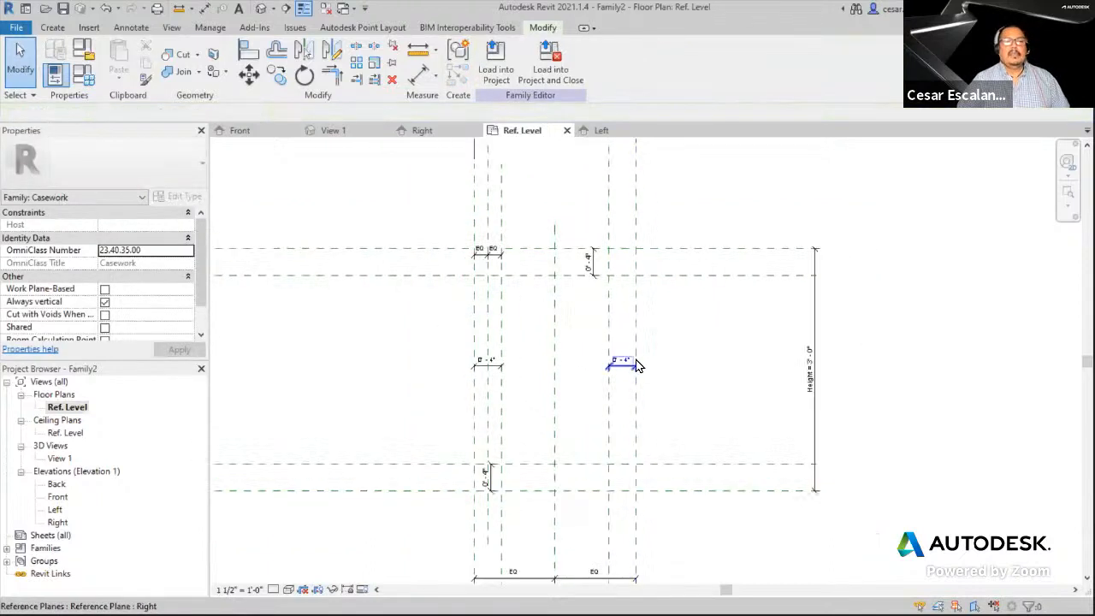
click(487, 441)
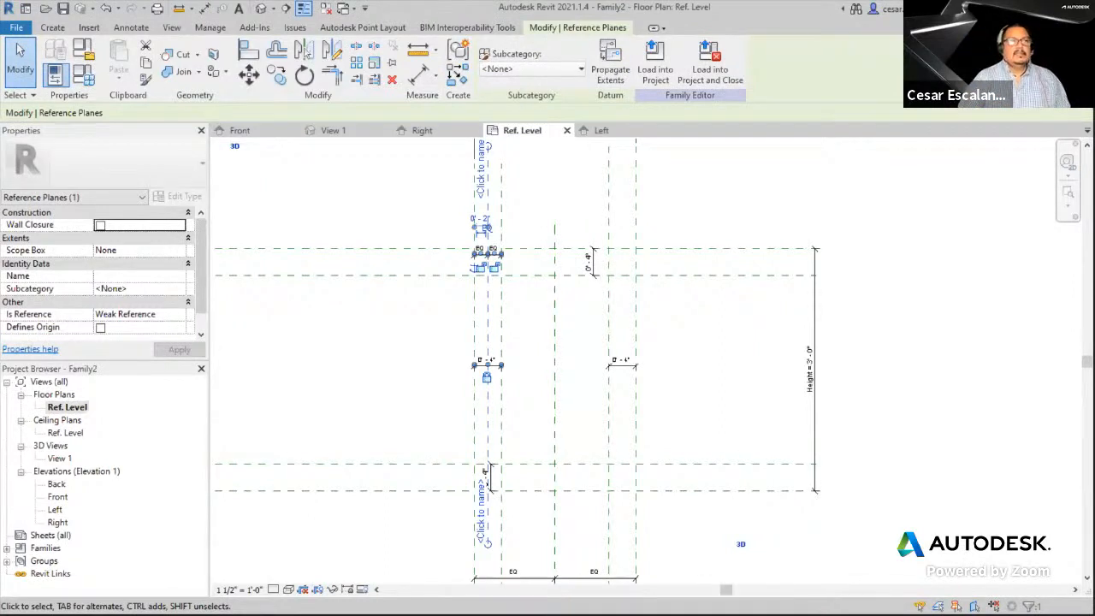
- Draw a horizontal reference plane across the vertical planes, about 1' 1" below the upper inner horizontal plane
click(53, 27)
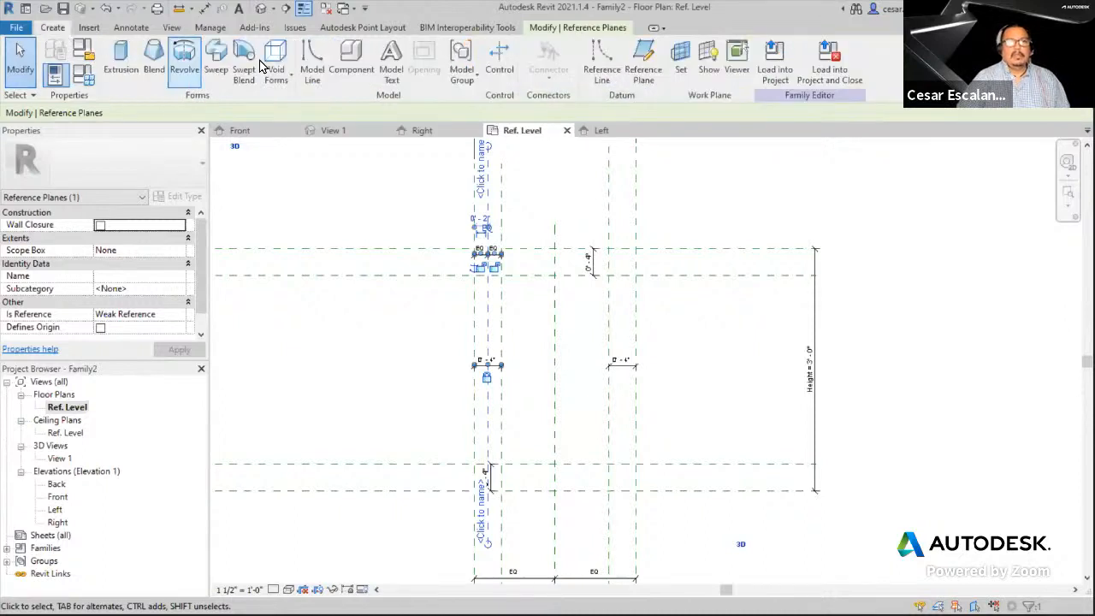
click(631, 63)
click(298, 361)
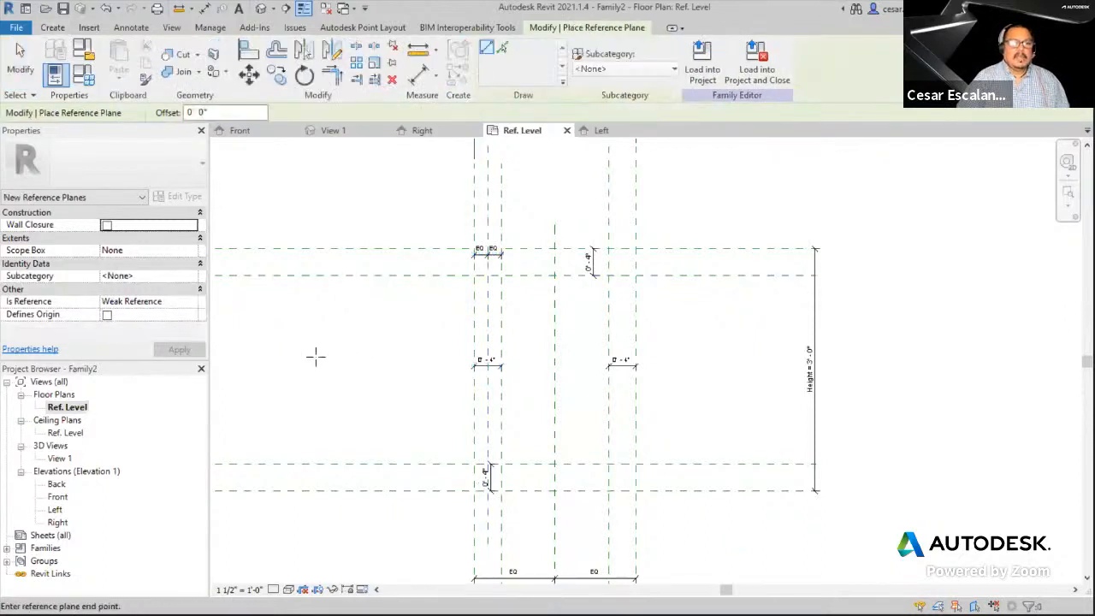
click(780, 362)
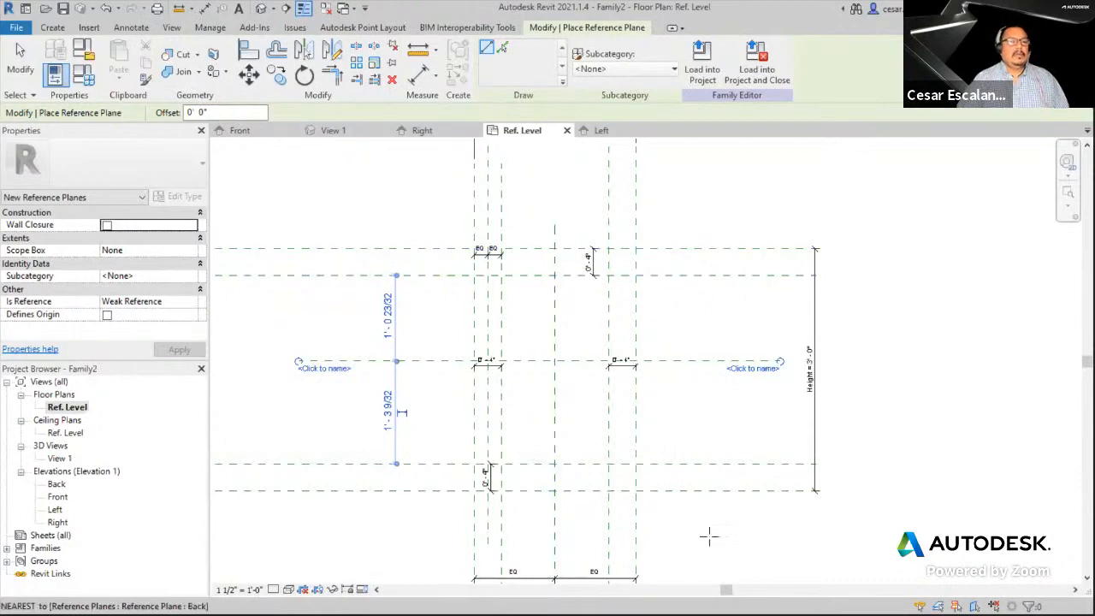
key(Escape)
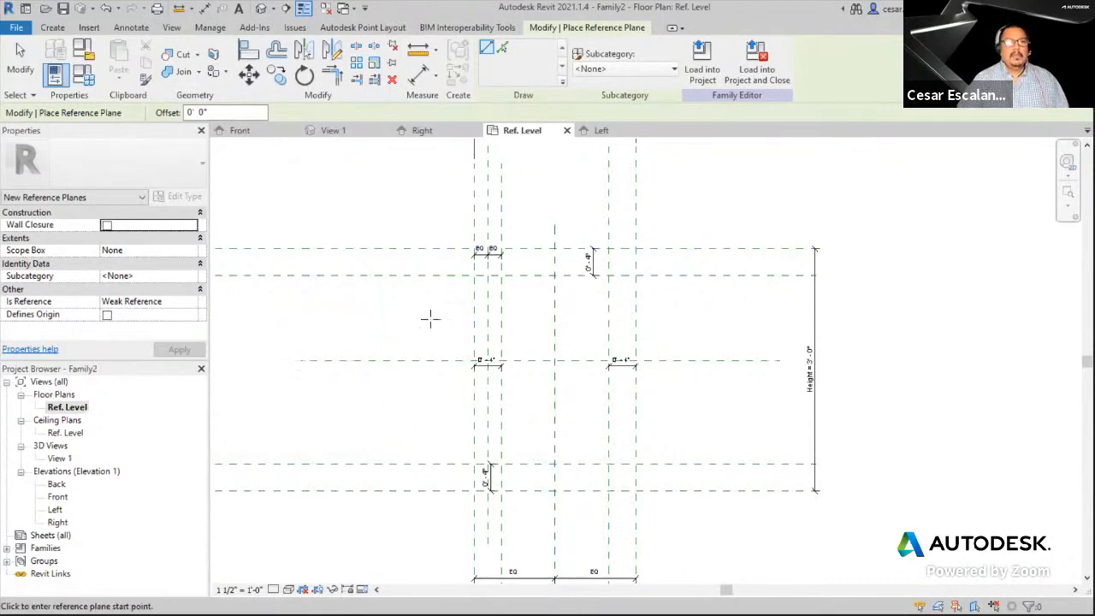
click(325, 169)
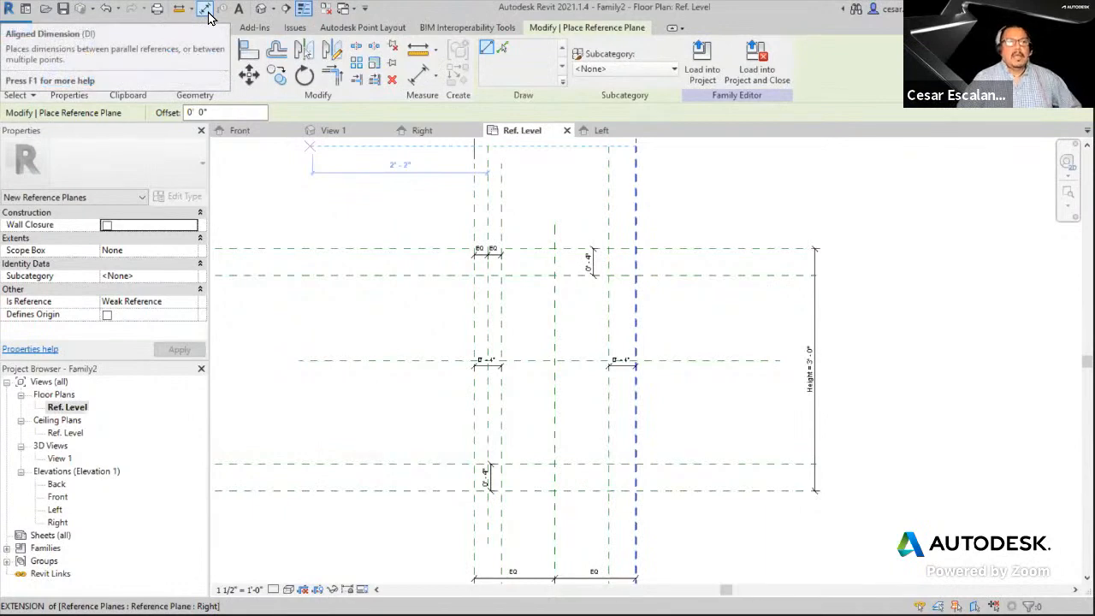
- Place a continuous aligned dimension across the lower inner, middle and upper inner horizontal reference planes, to the right of the vertical planes
click(205, 8)
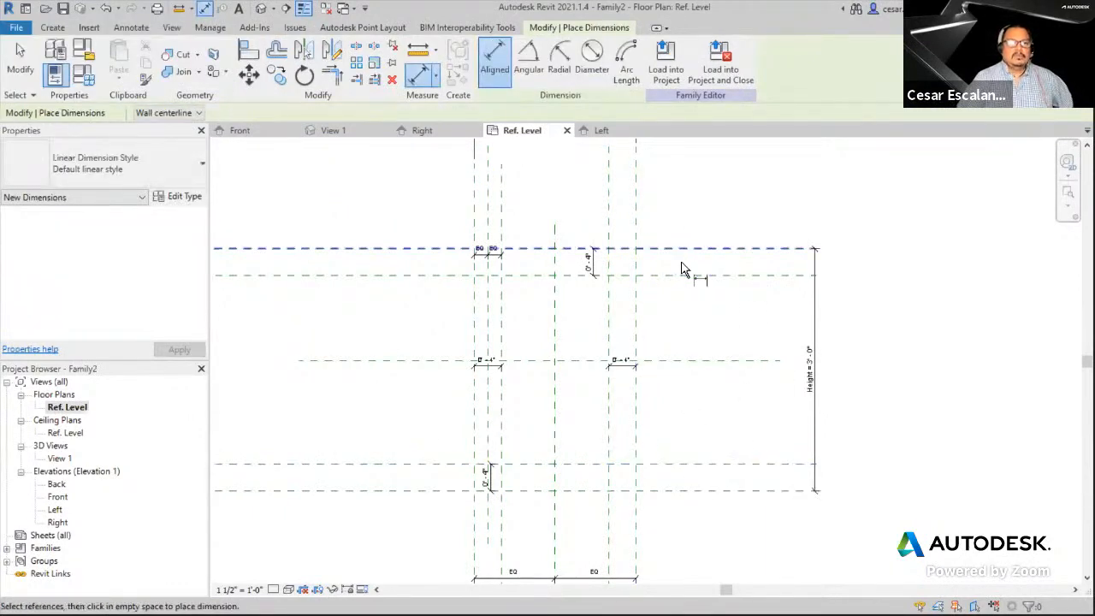
click(698, 464)
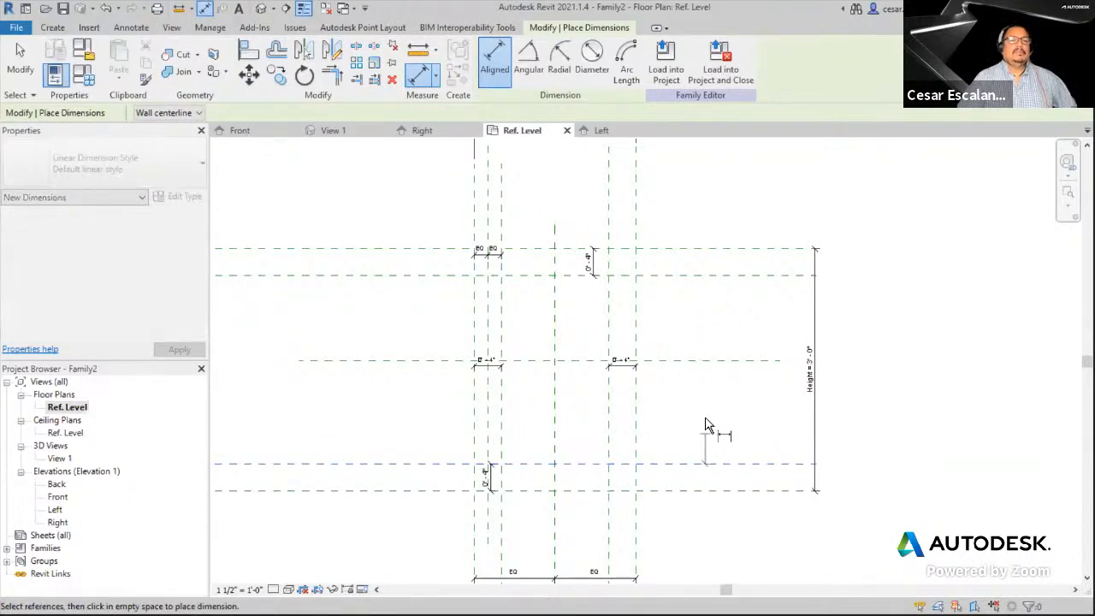
click(714, 362)
click(716, 278)
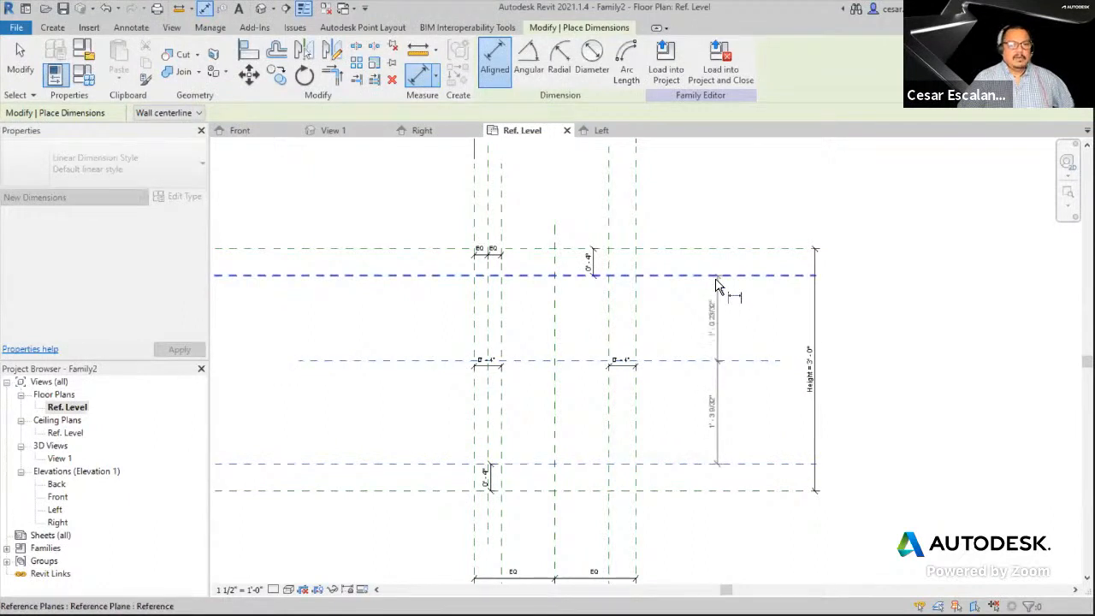
click(697, 338)
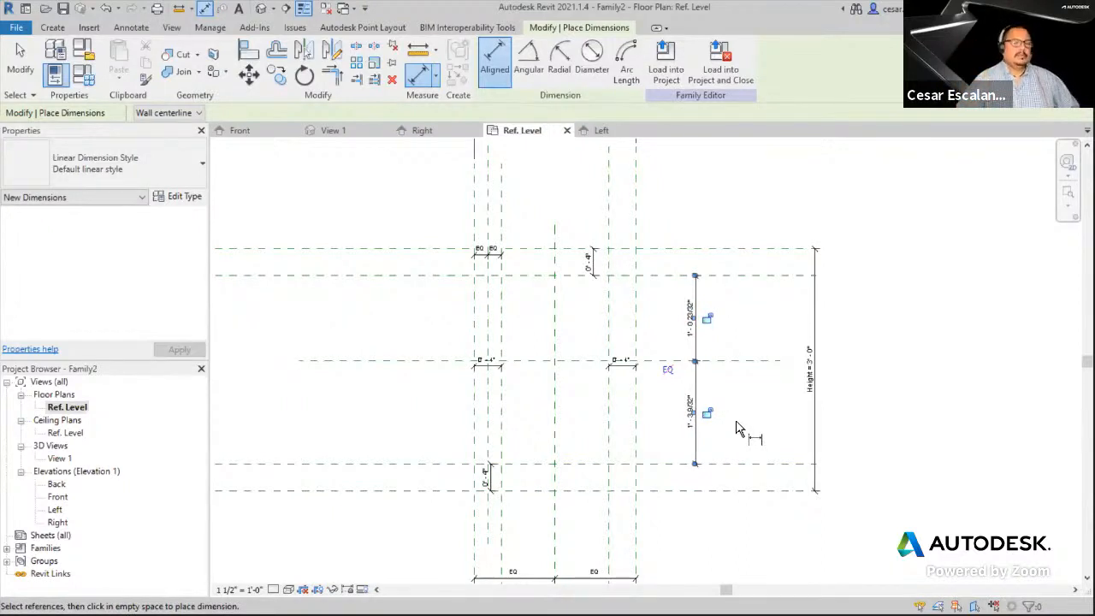
- Apply the equality constraint to the dimension across the three inner horizontal reference planes
click(667, 372)
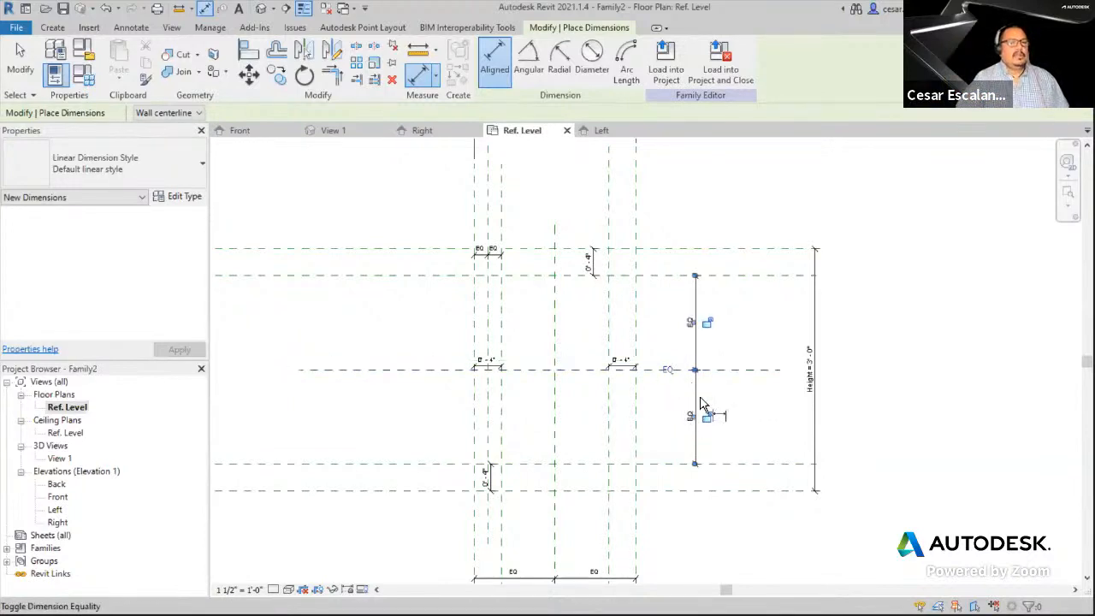
key(Escape)
key(Escape)
- Flex the reference planes by setting the family's Height to 4' 0" and Width to 3' 0"
scroll(912, 458, down, 2)
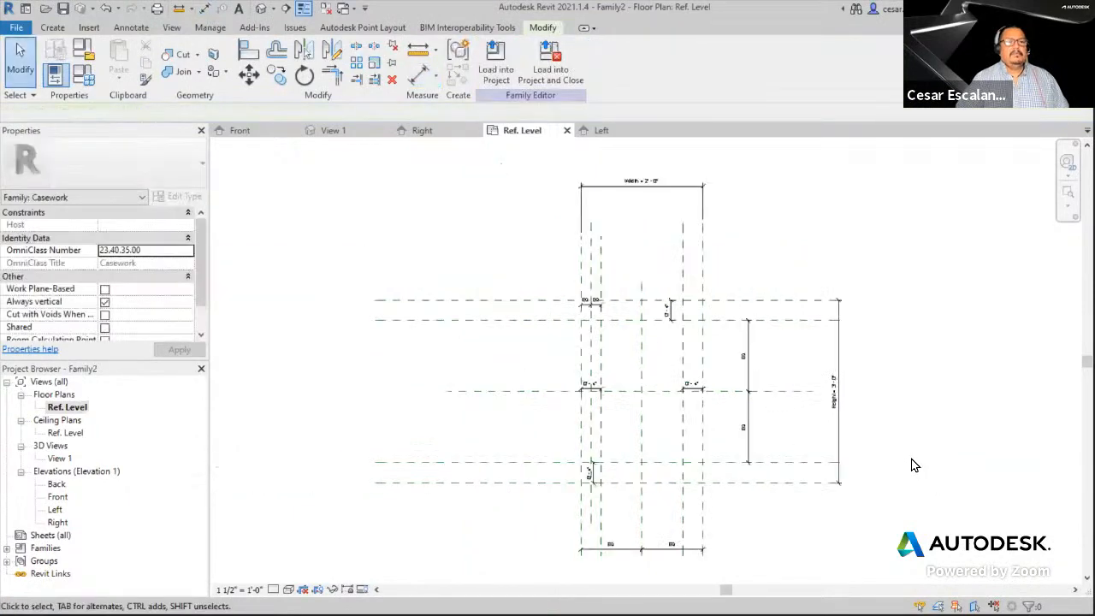
scroll(913, 459, up, 1)
middle_drag(933, 457, 1094, 560)
middle_drag(1007, 576, 1012, 570)
mouse_move(958, 445)
middle_down()
mouse_move(727, 316)
mouse_move(743, 315)
middle_up()
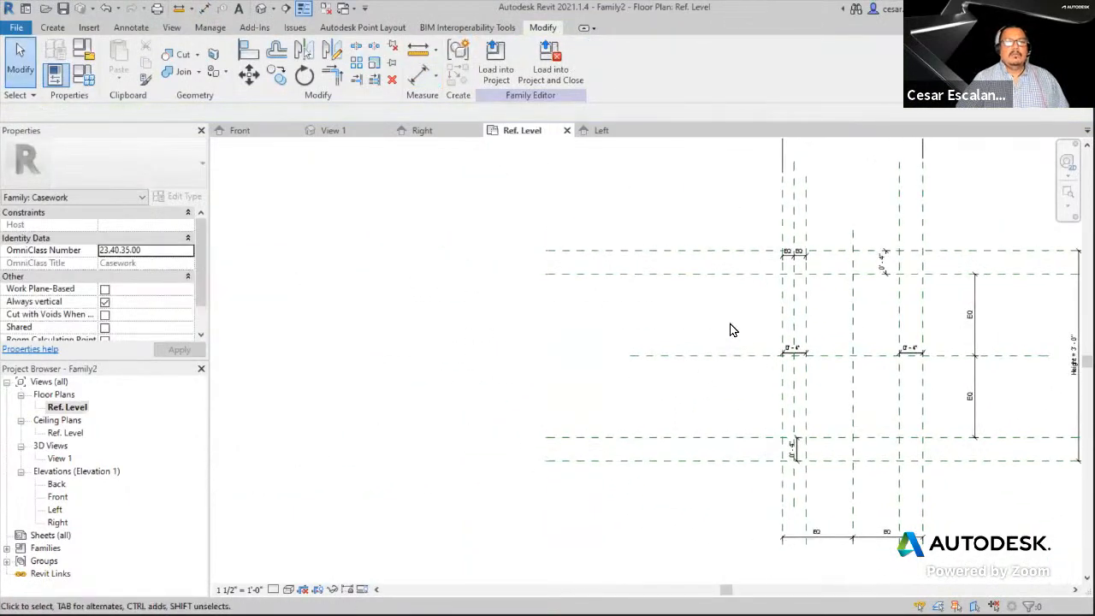
click(86, 77)
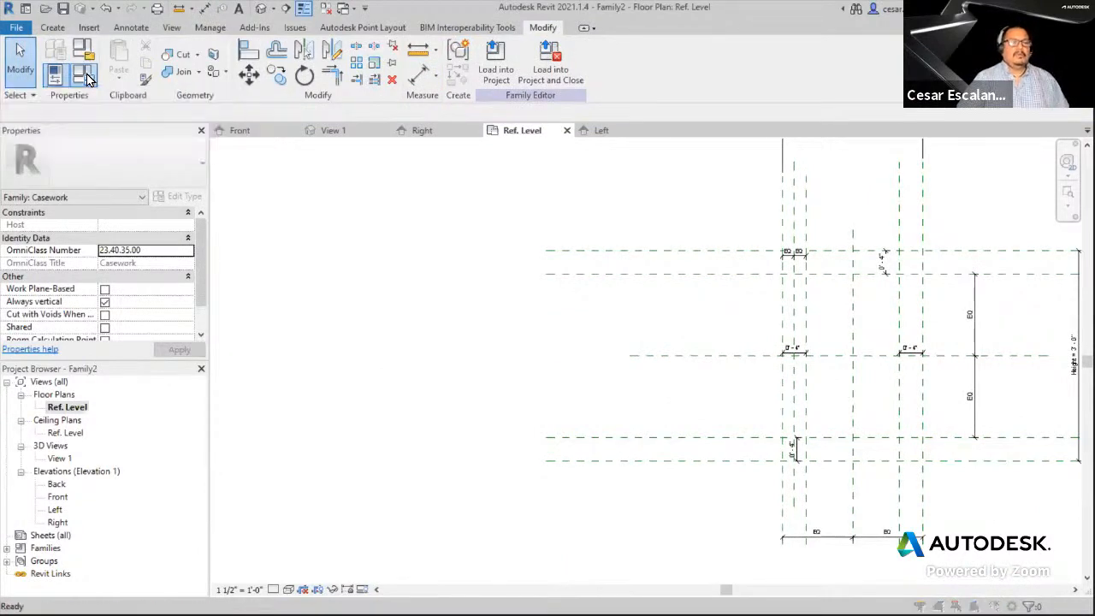
click(196, 244)
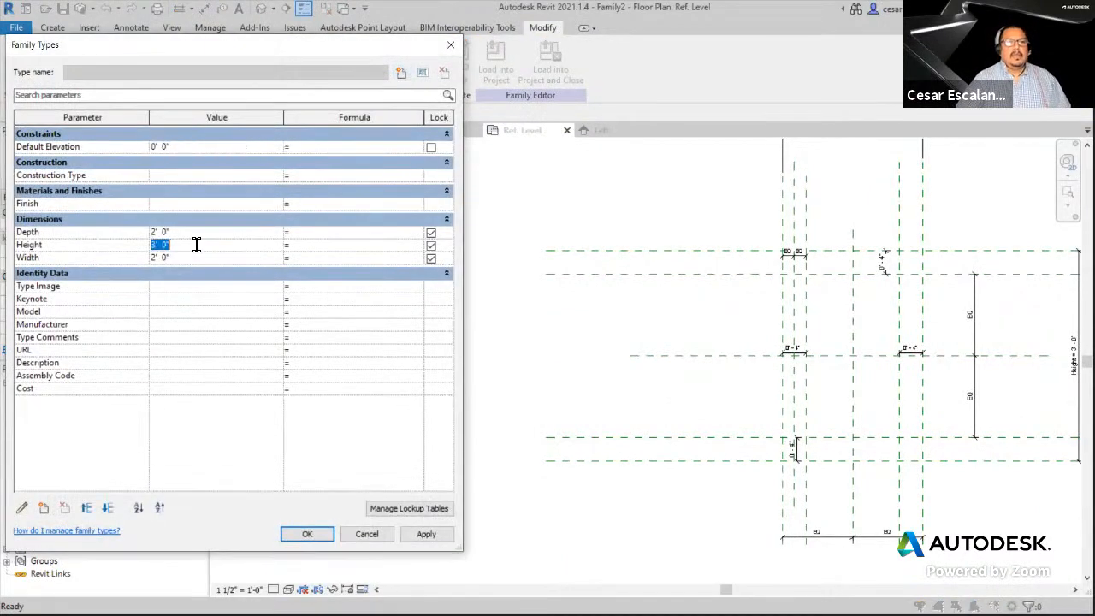
text(4)
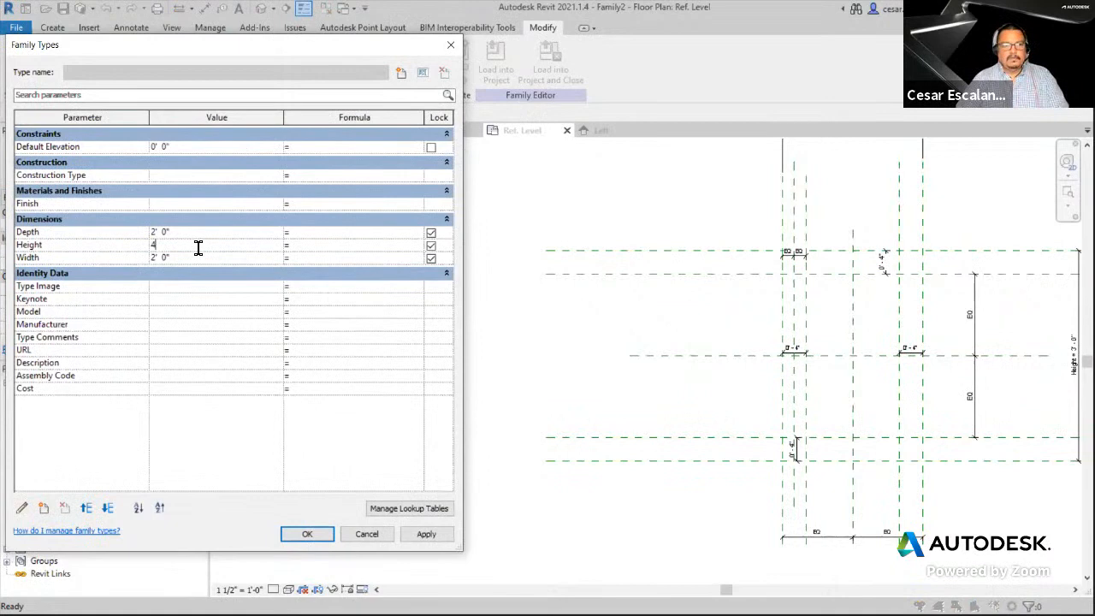
click(426, 534)
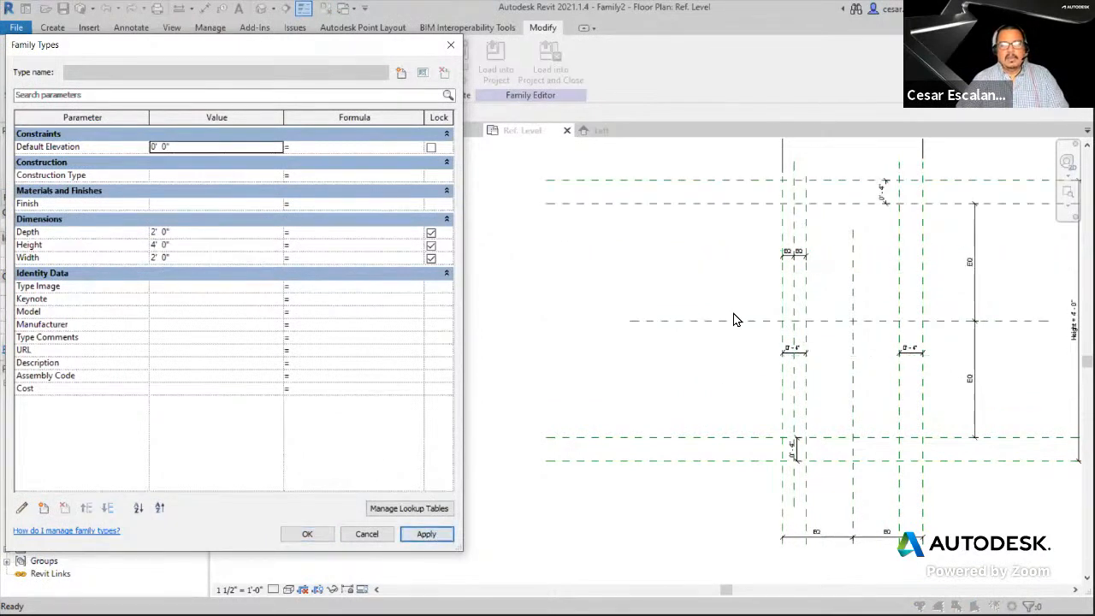
click(195, 258)
text(3)
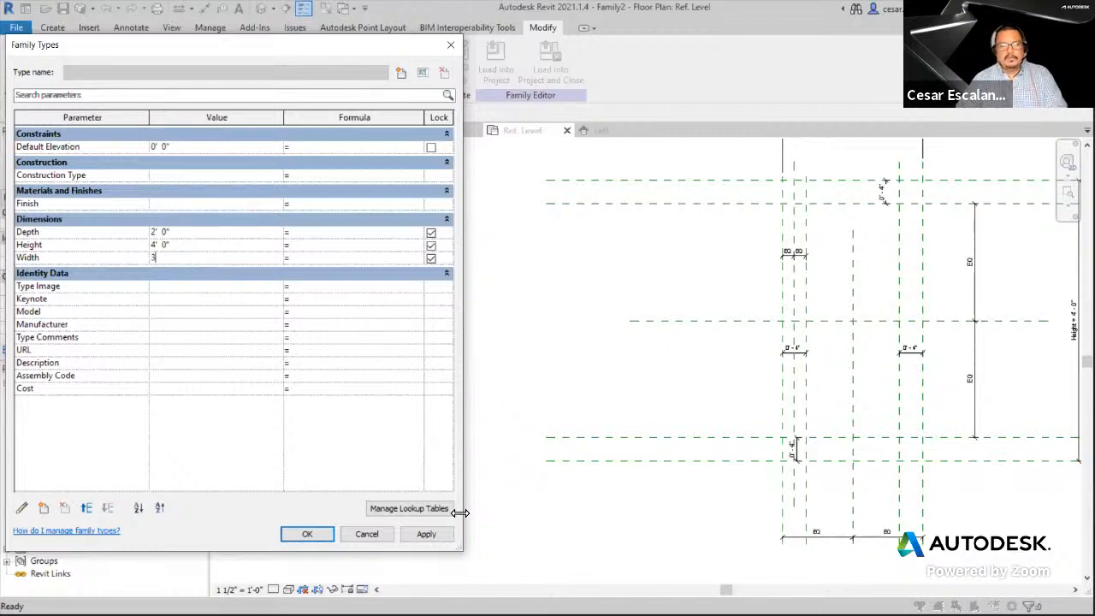
click(426, 534)
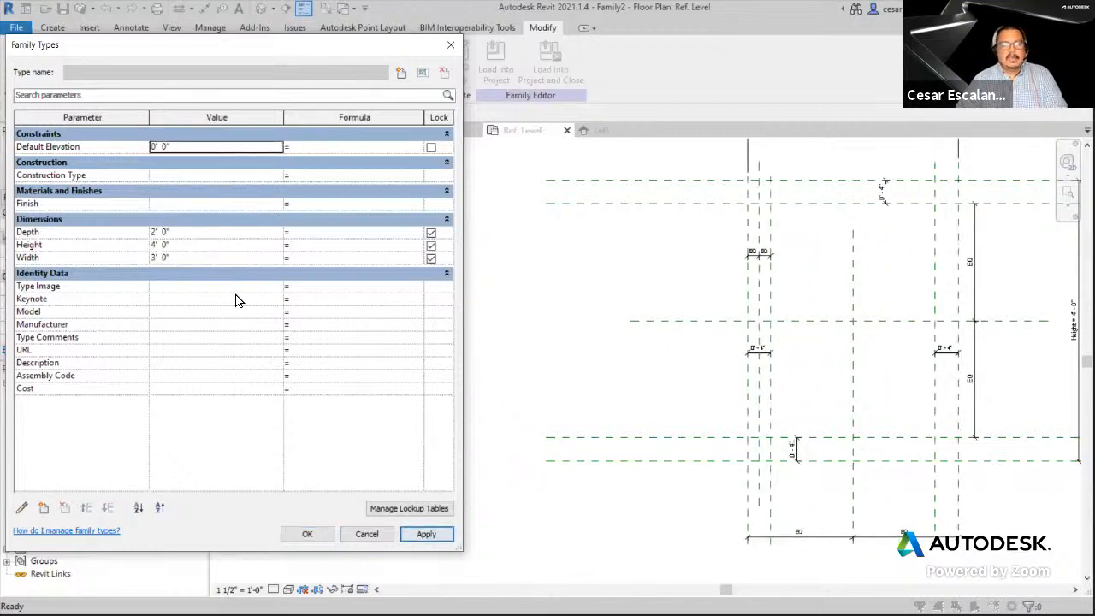
- Set the family's Width to 2' 0" and Height to 3' 0", and accept the family types
click(203, 259)
text(2)
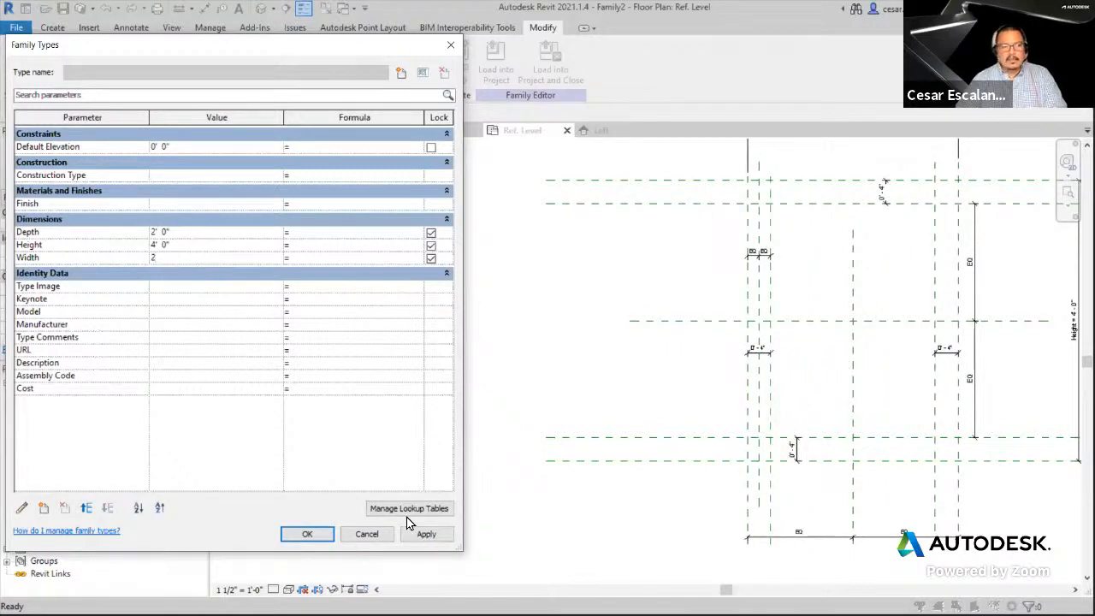
click(426, 534)
click(197, 246)
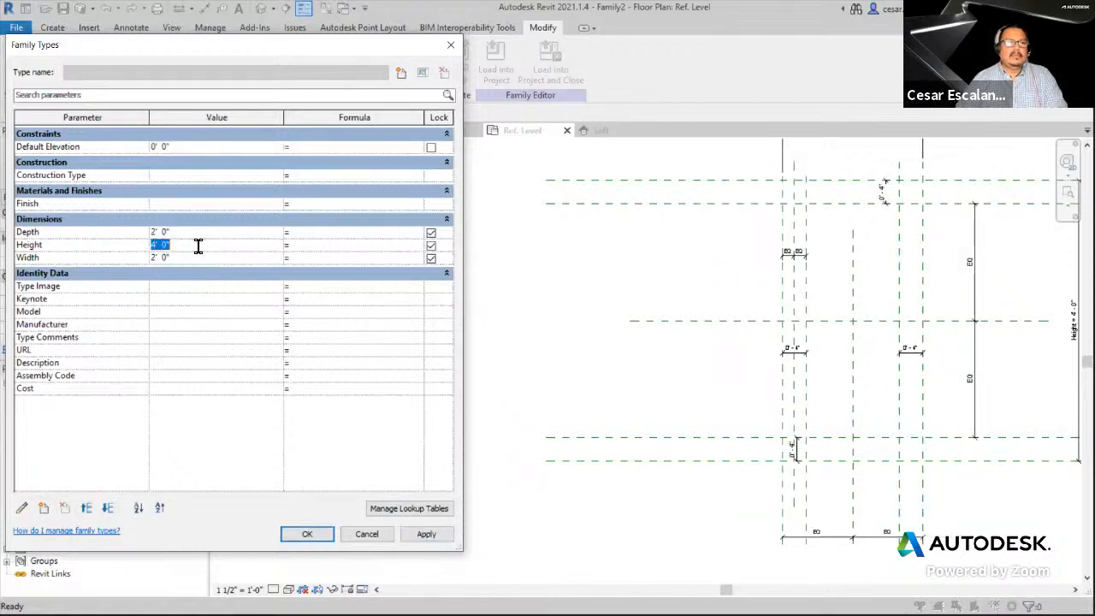
text(3)
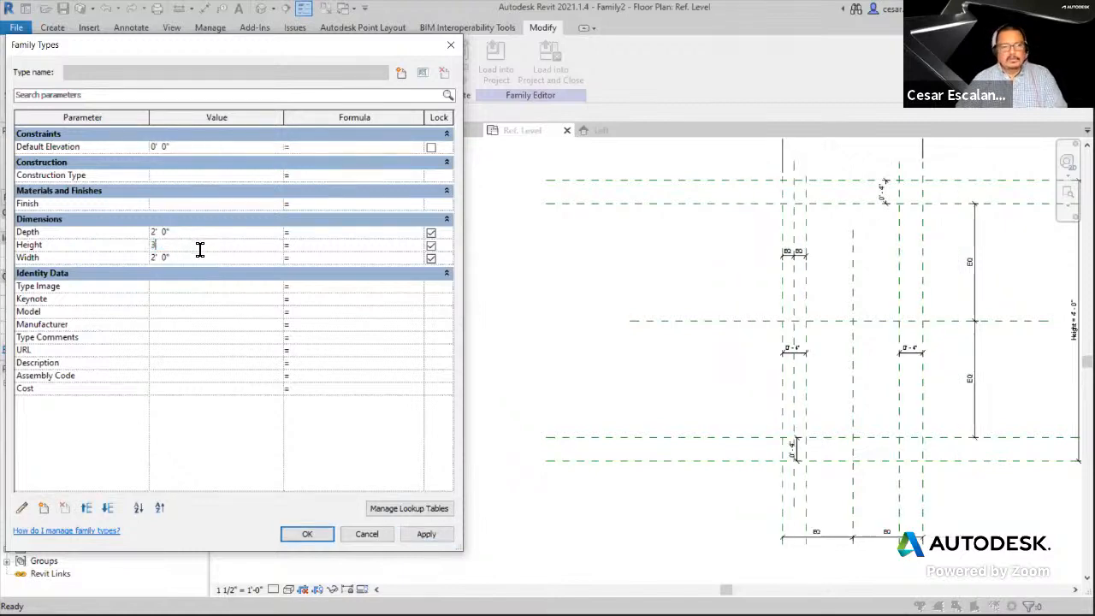
click(425, 534)
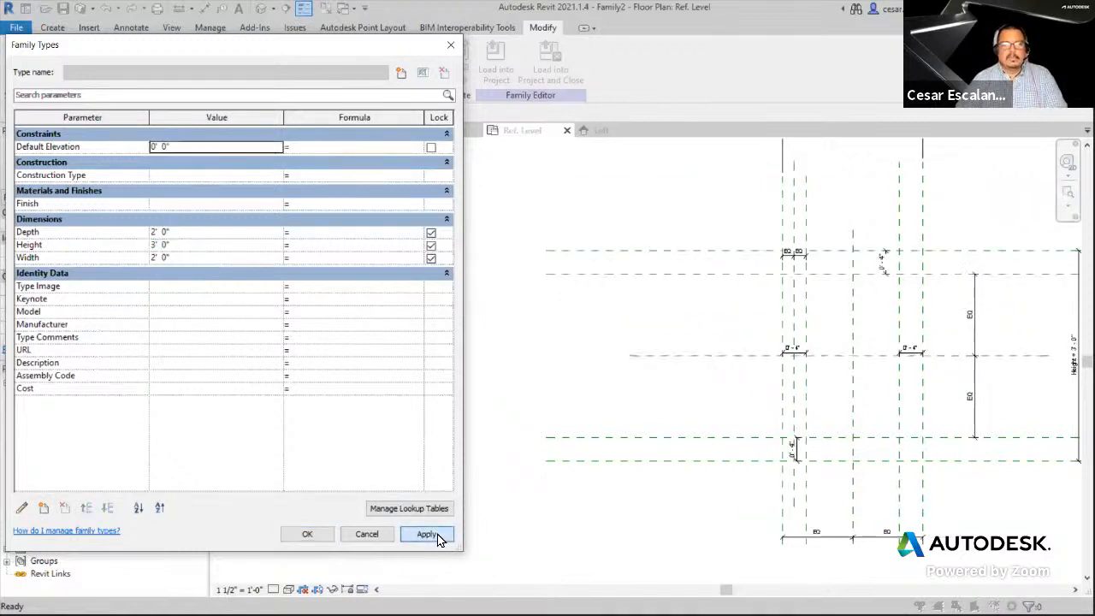
click(301, 534)
middle_drag(536, 380, 220, 385)
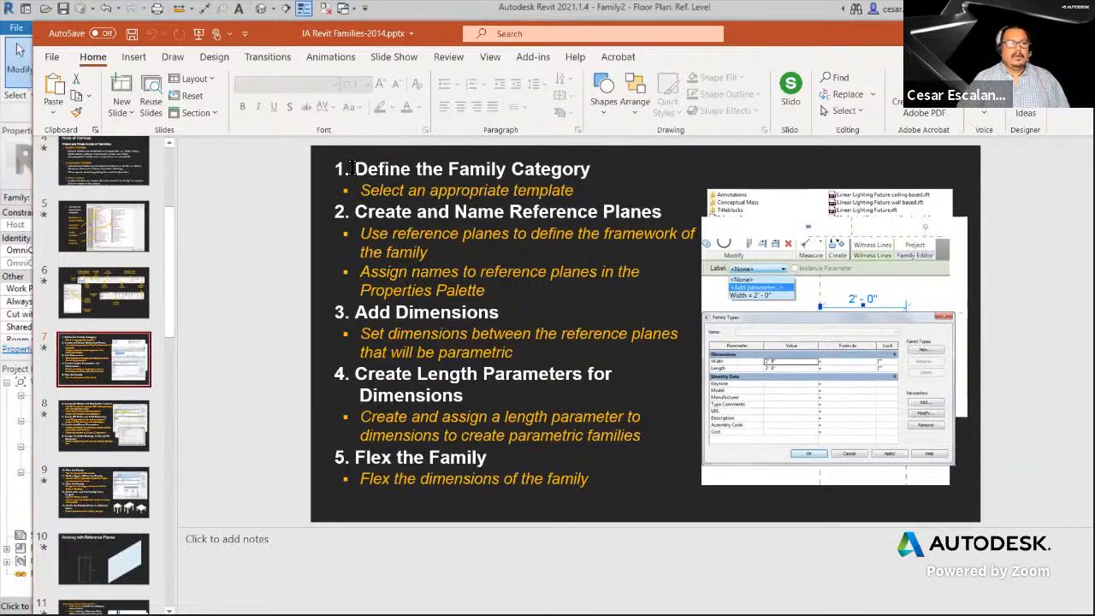
- Review the family creation steps on slides 7 and 8 of IA Revit Families-2014.pptx in PowerPoint, and return to Revit
drag(335, 458, 515, 460)
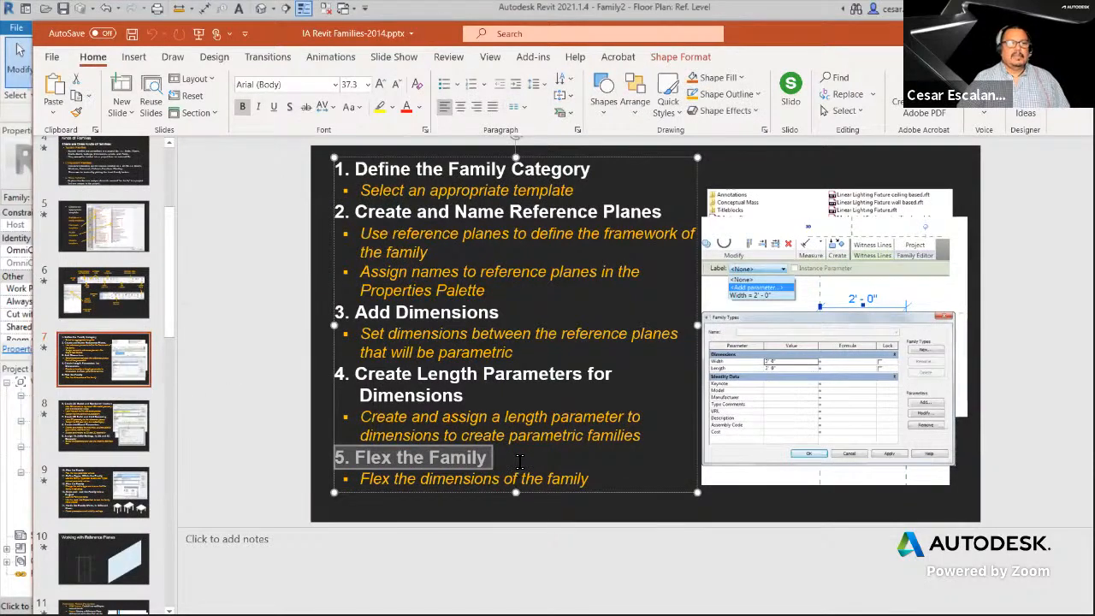
drag(356, 374, 612, 377)
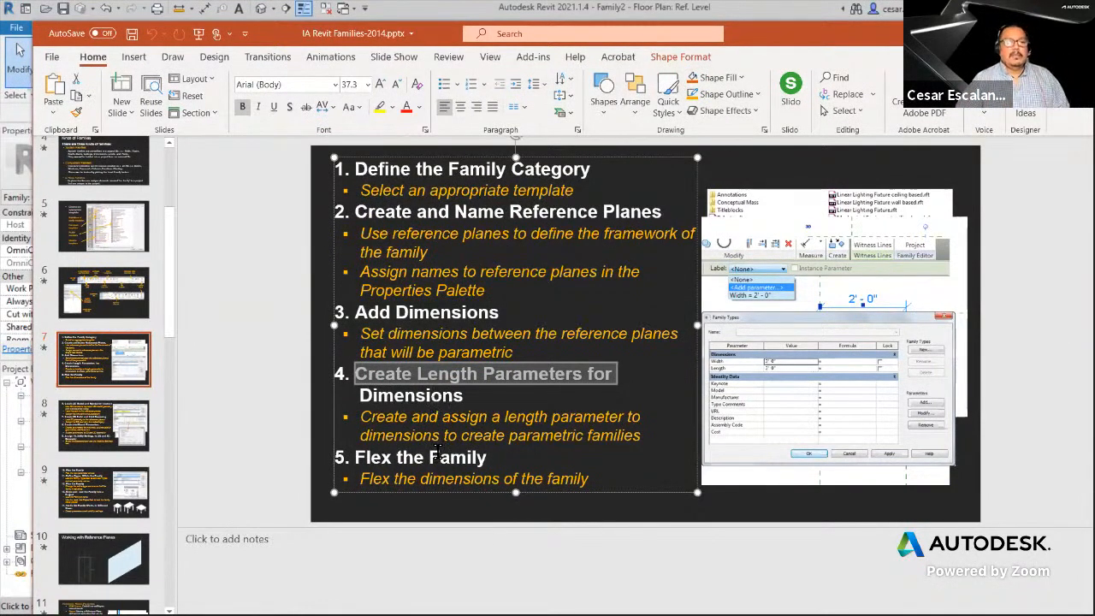
drag(359, 462, 520, 463)
click(139, 424)
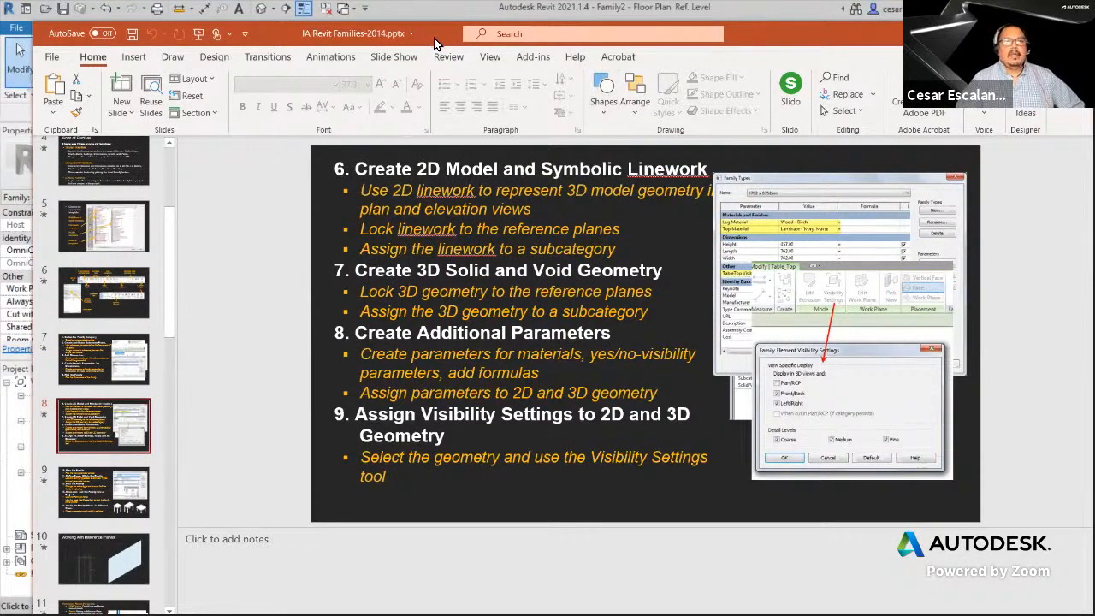
click(1048, 33)
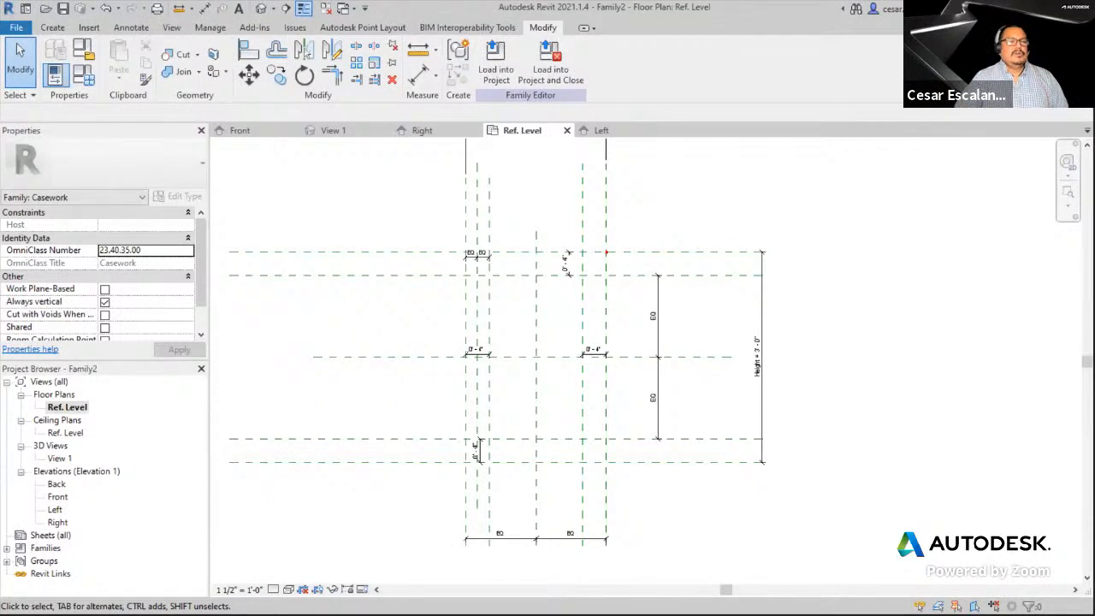
drag(479, 334, 478, 375)
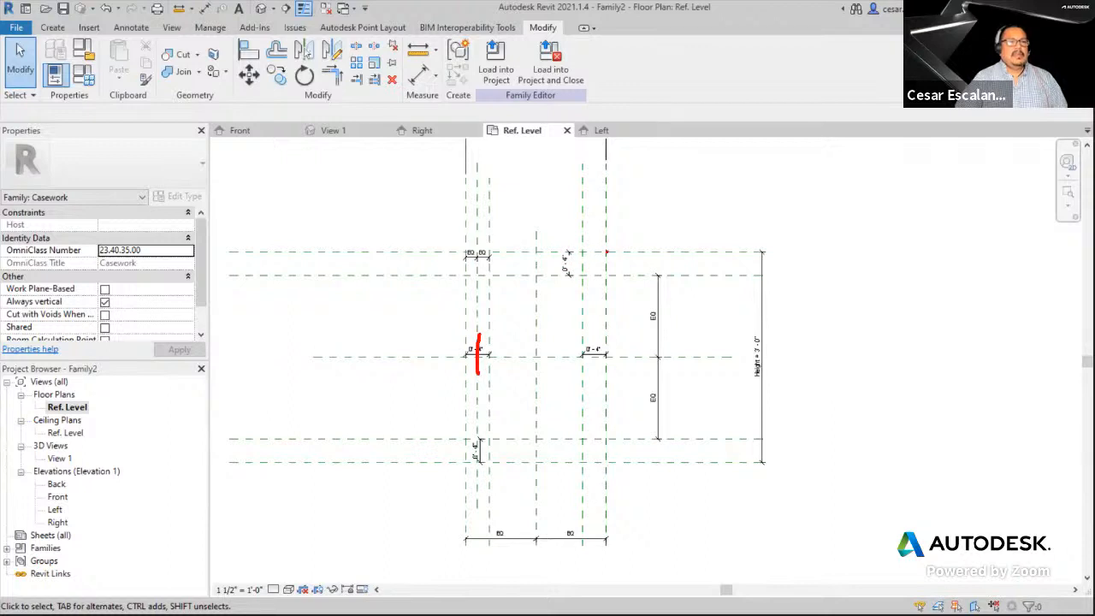
mouse_move(607, 252)
mouse_down()
mouse_move(459, 364)
mouse_move(612, 465)
mouse_up()
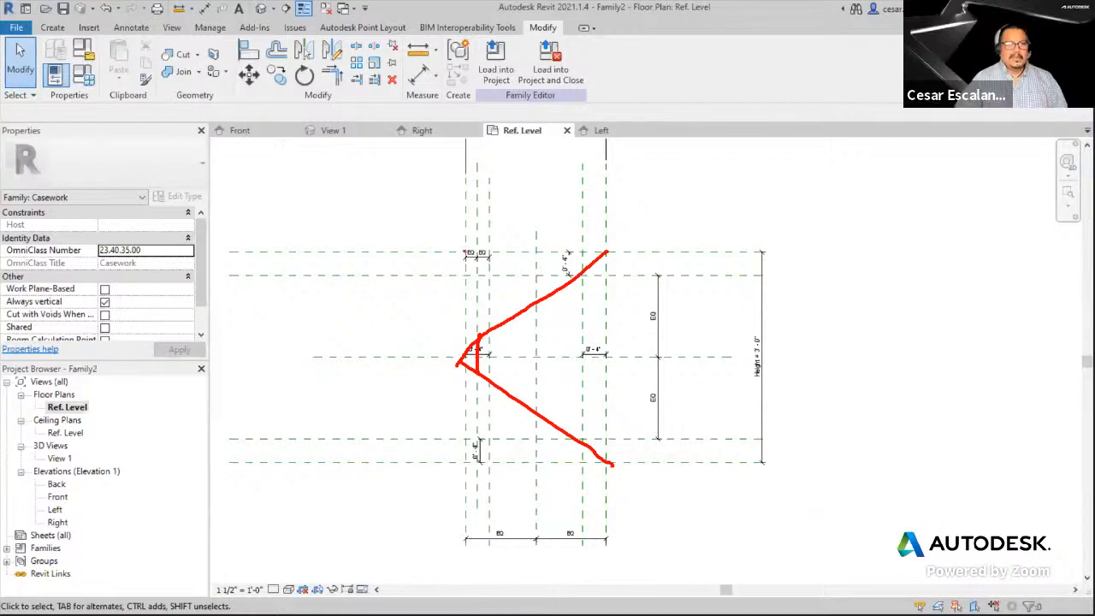
mouse_move(464, 250)
mouse_down()
mouse_move(616, 366)
mouse_move(460, 473)
mouse_up()
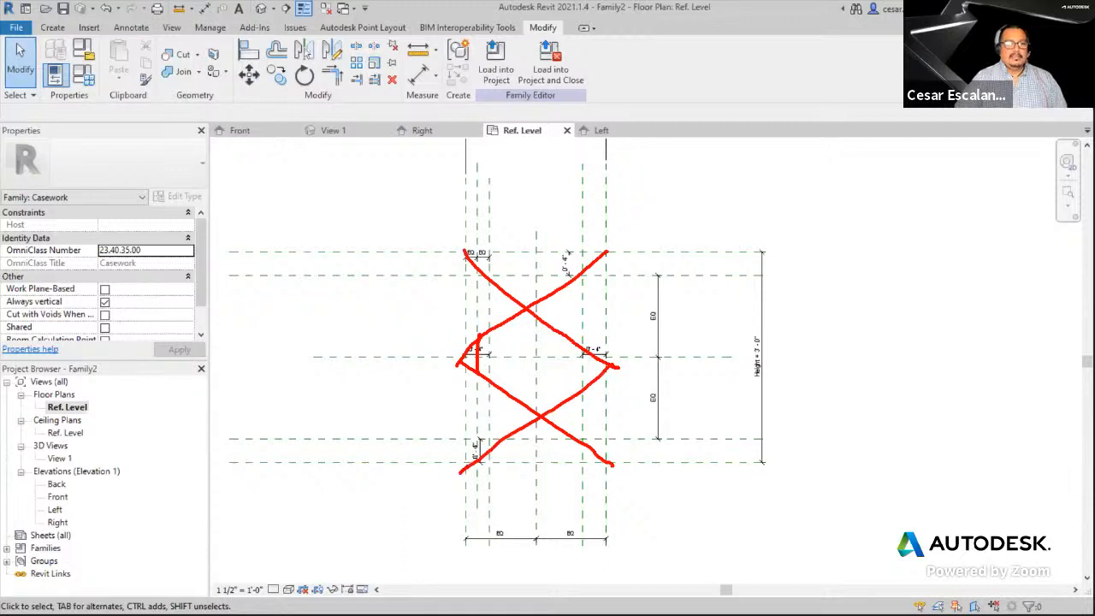
key(Escape)
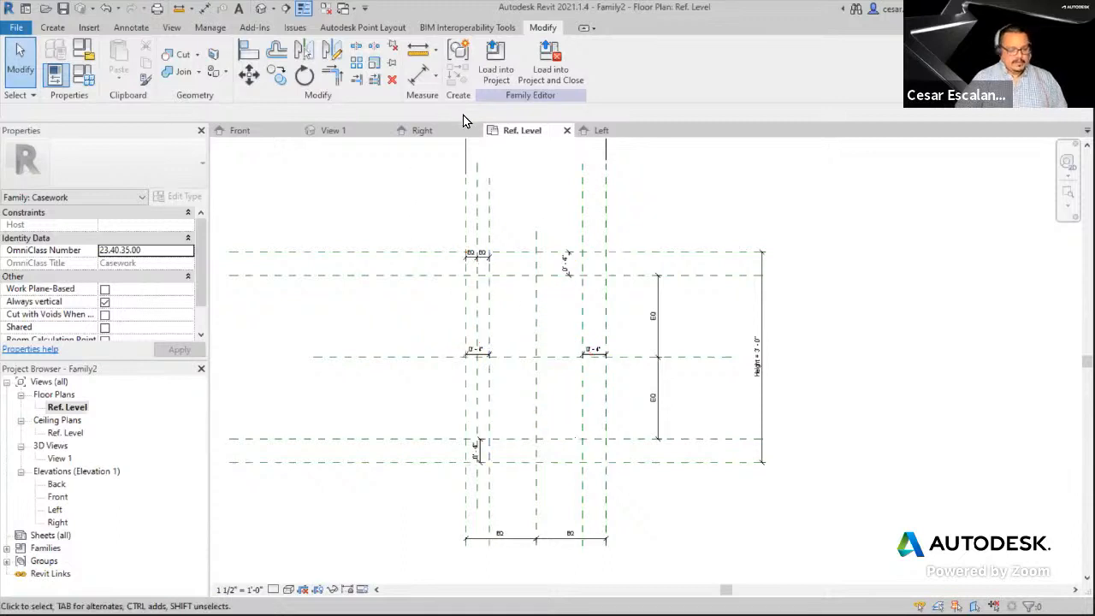
drag(479, 335, 481, 380)
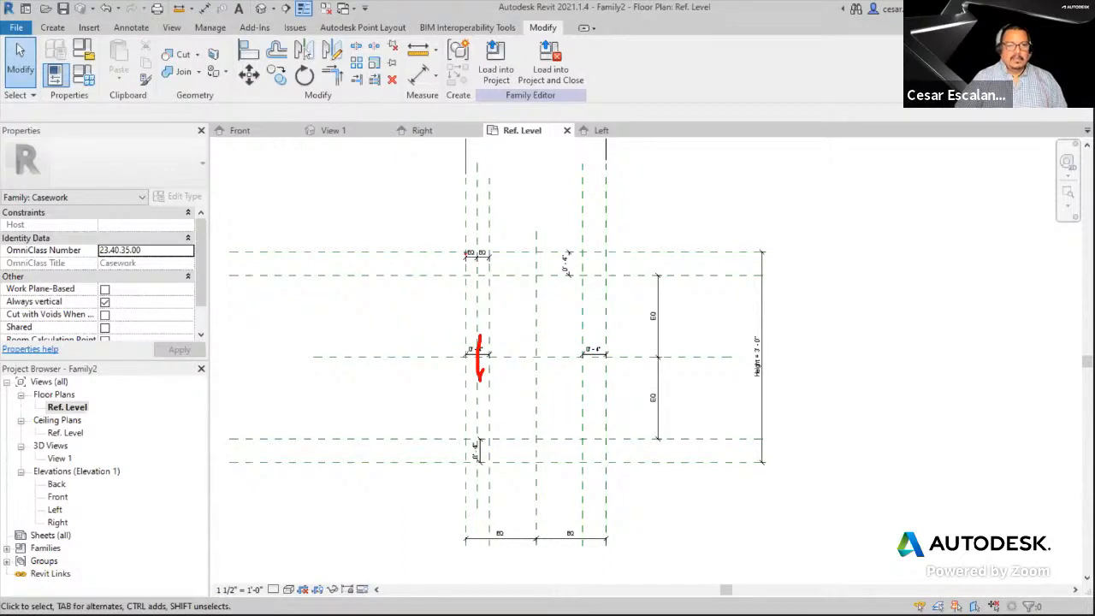
mouse_move(467, 253)
mouse_down()
mouse_move(611, 360)
mouse_move(465, 462)
mouse_up()
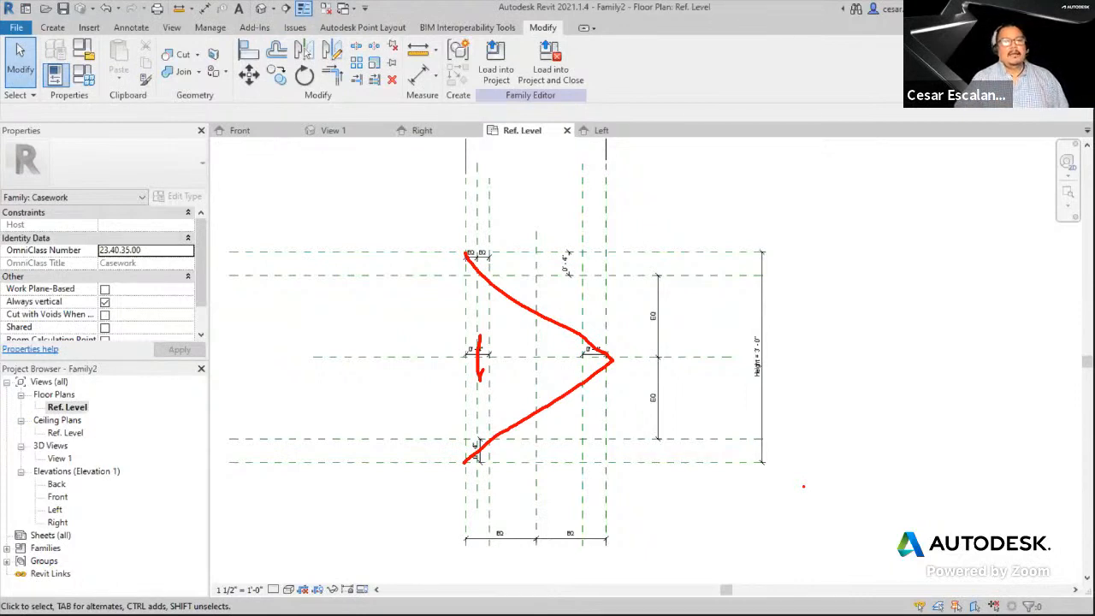
scroll(633, 398, up, 2)
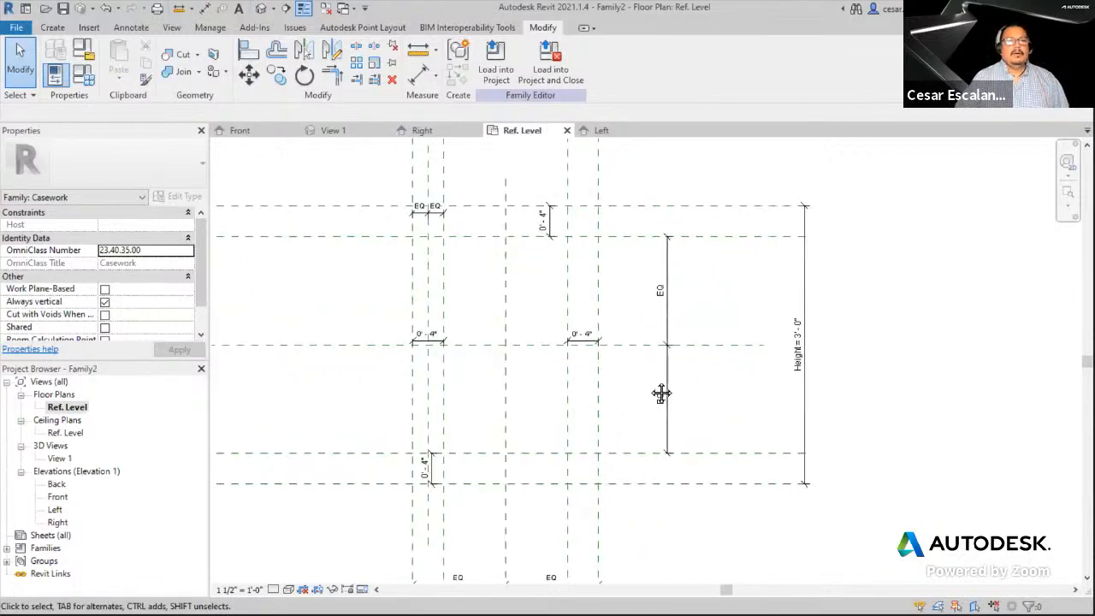
middle_drag(640, 405, 662, 394)
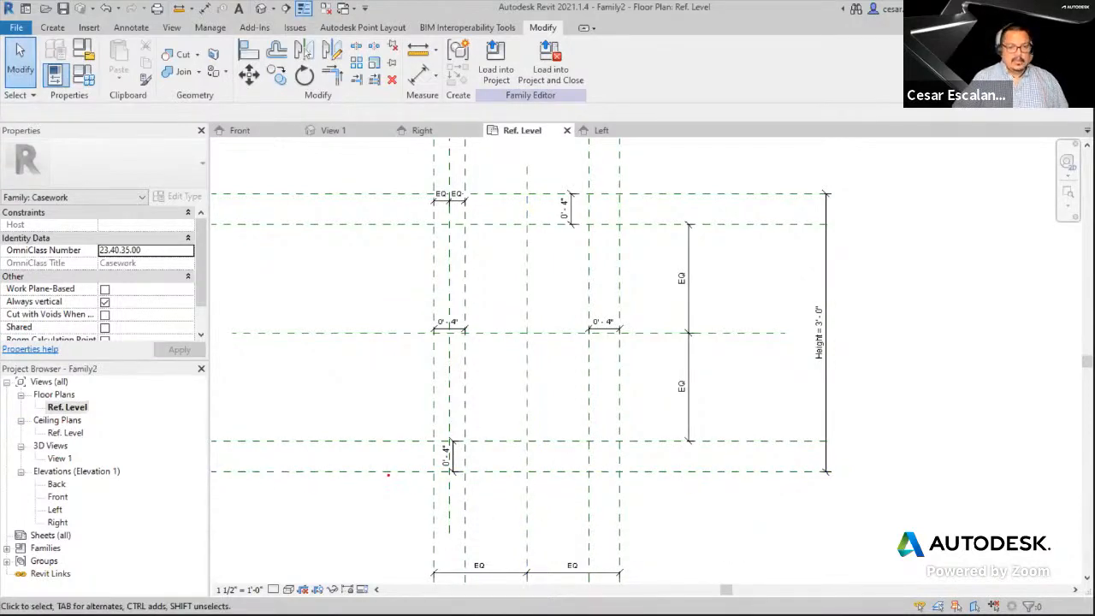
drag(425, 467, 431, 485)
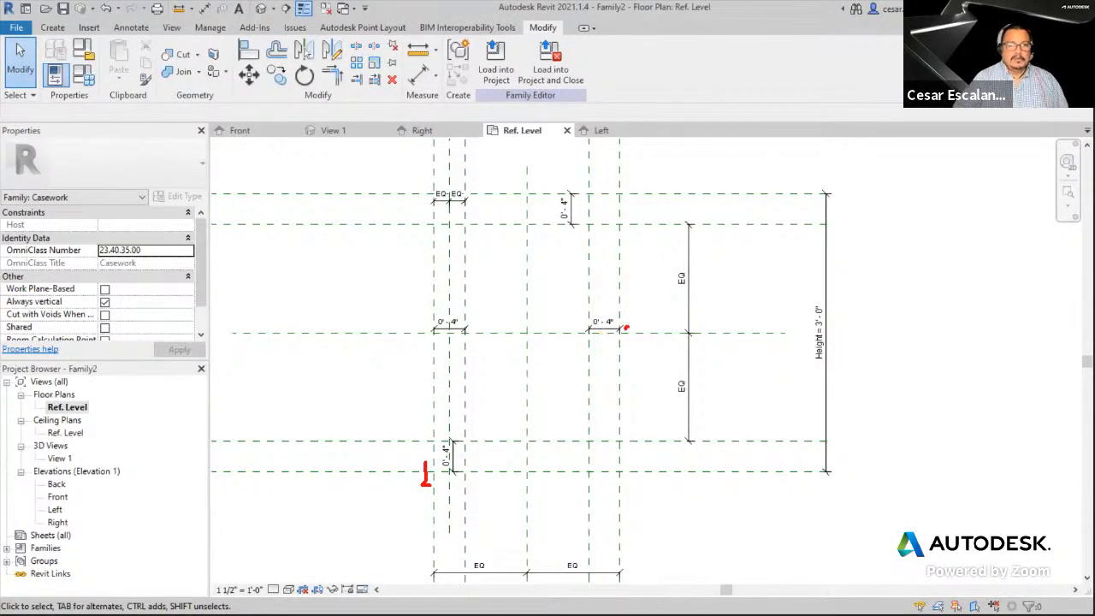
drag(626, 328, 642, 347)
drag(417, 186, 421, 213)
key(Escape)
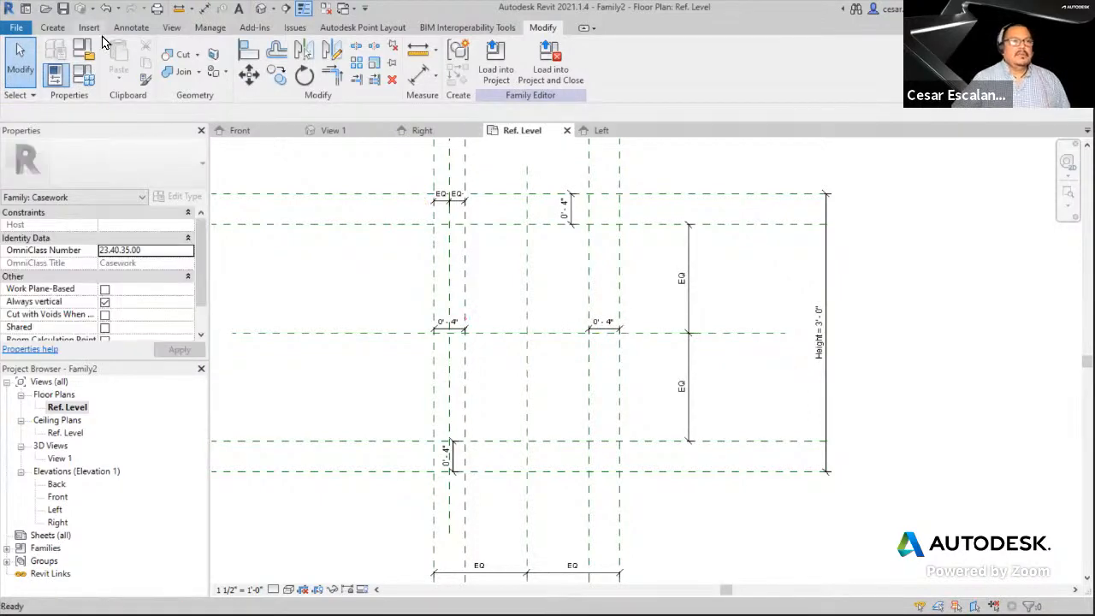
- Draw chained Elevation Swing [projection] symbolic lines from the outer front-left plane intersection to the right plane's midpoint intersection and the outer back-left intersection
click(130, 31)
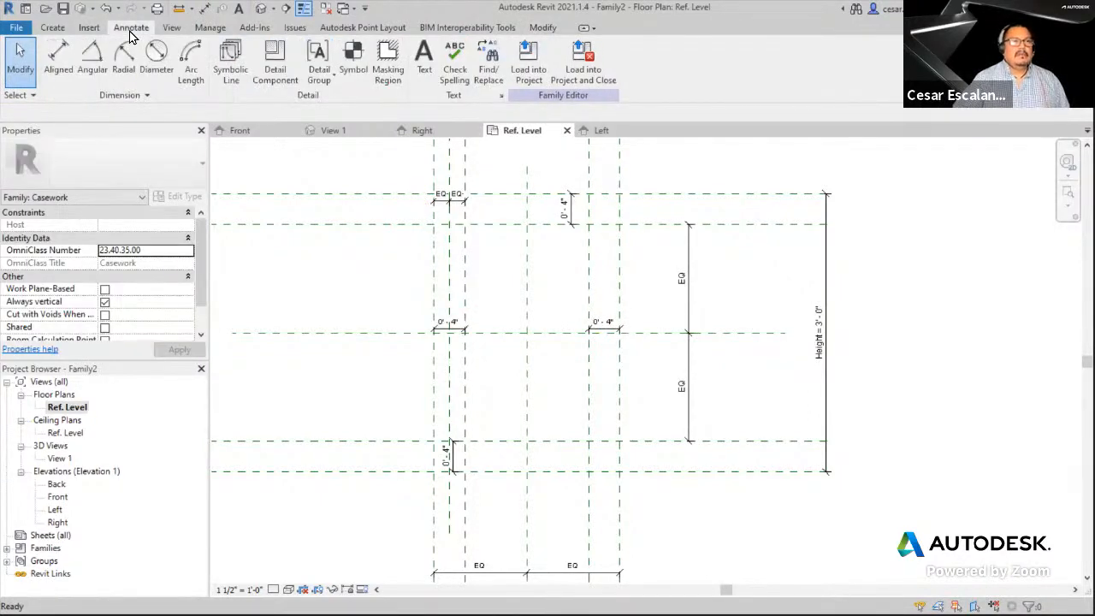
click(225, 72)
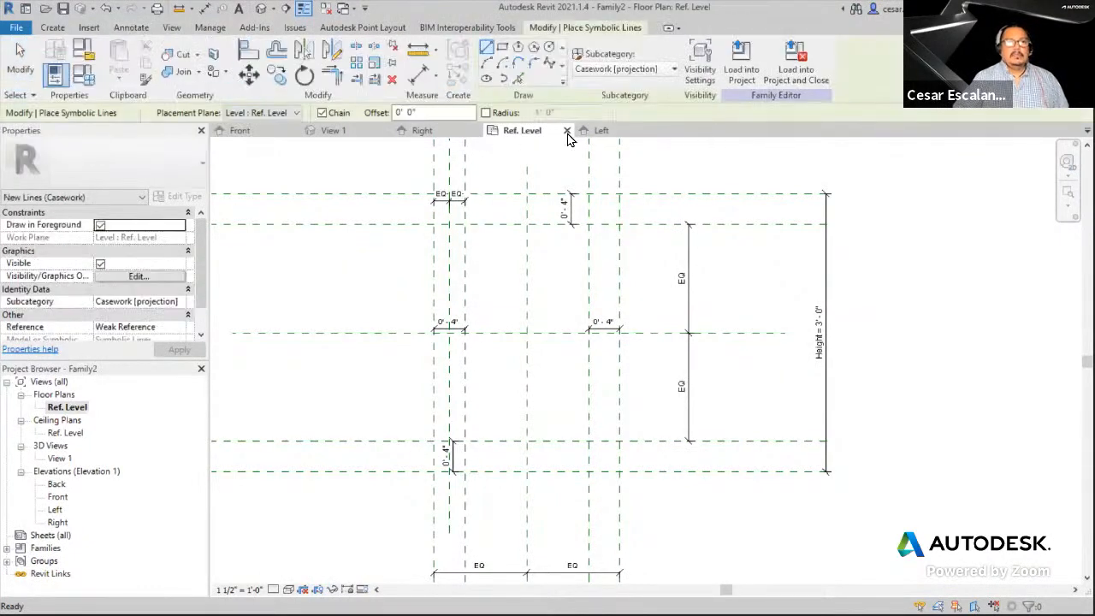
click(673, 69)
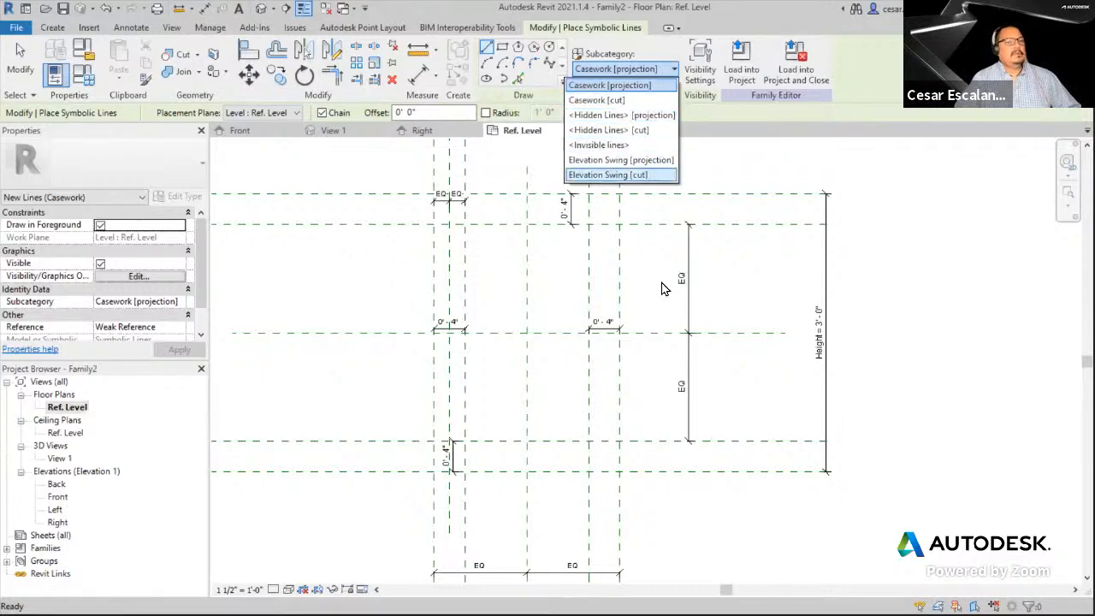
click(658, 162)
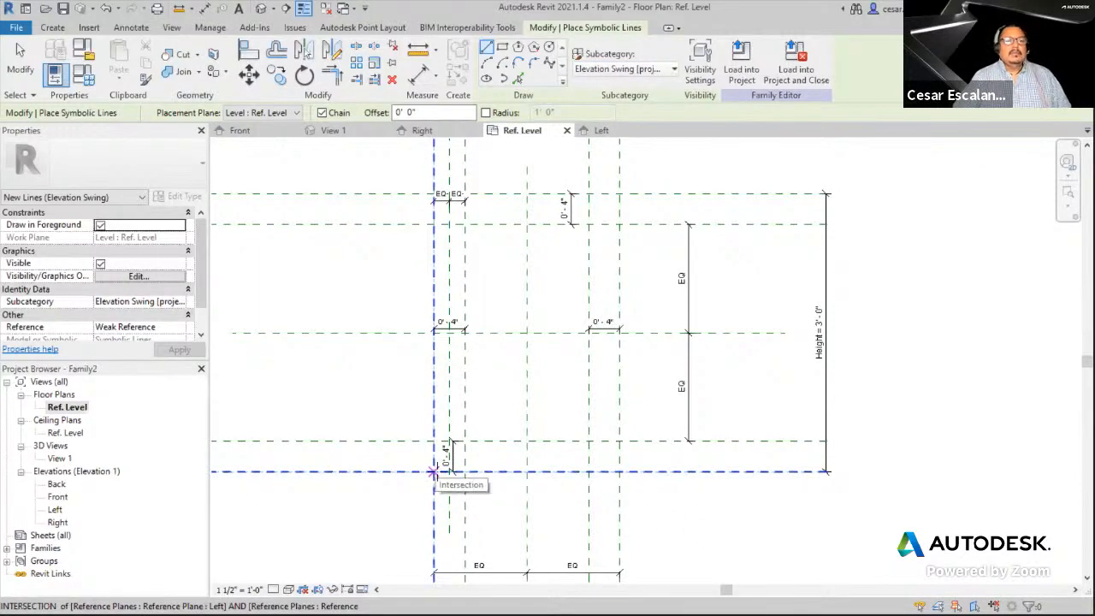
click(434, 471)
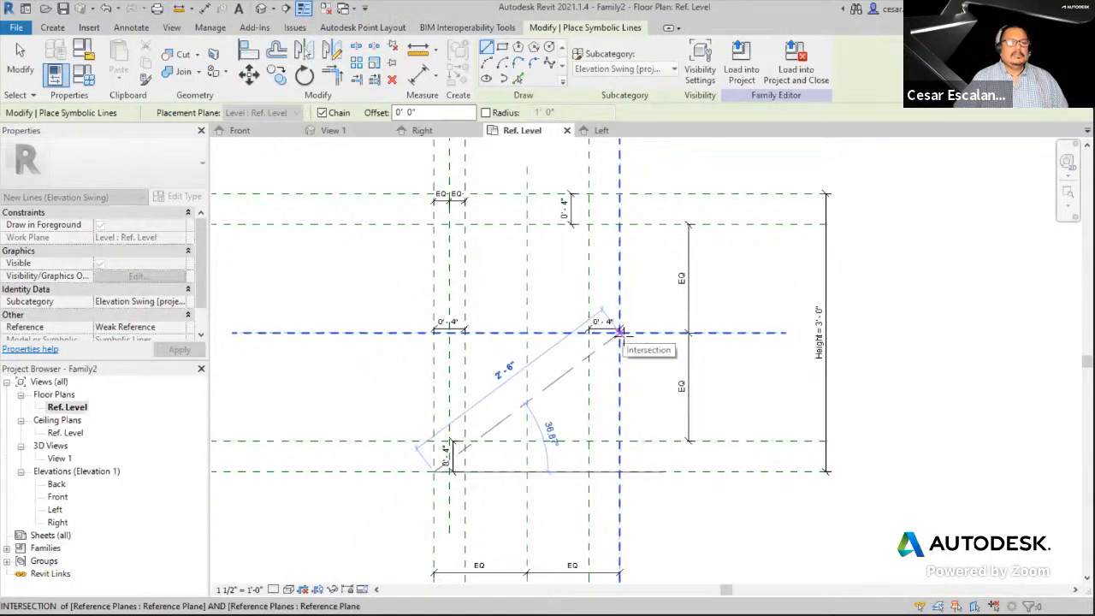
click(619, 333)
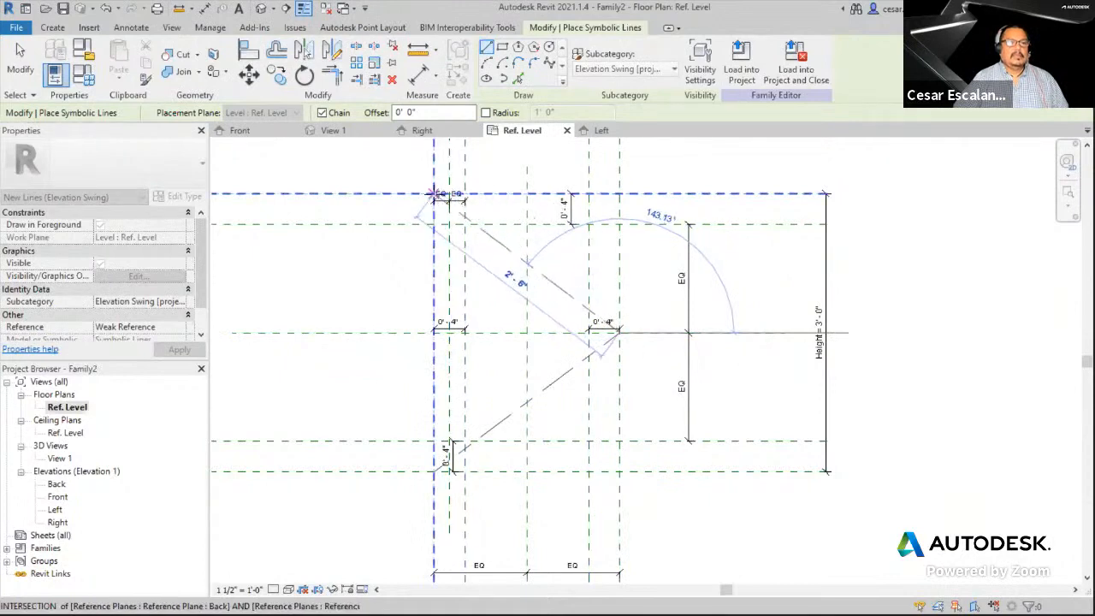
click(434, 193)
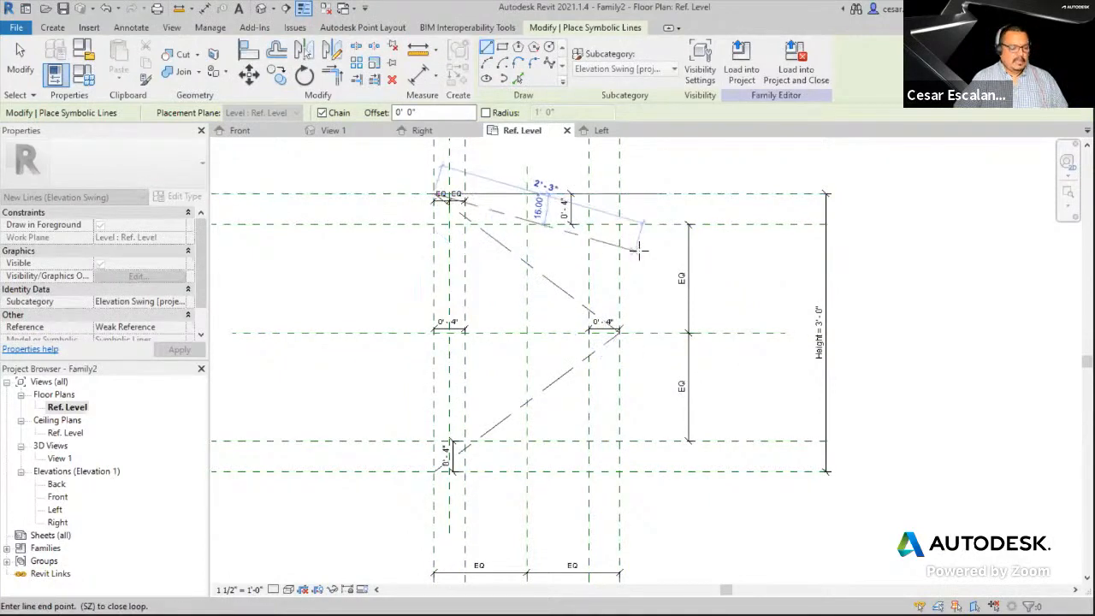
key(Escape)
key(Escape)
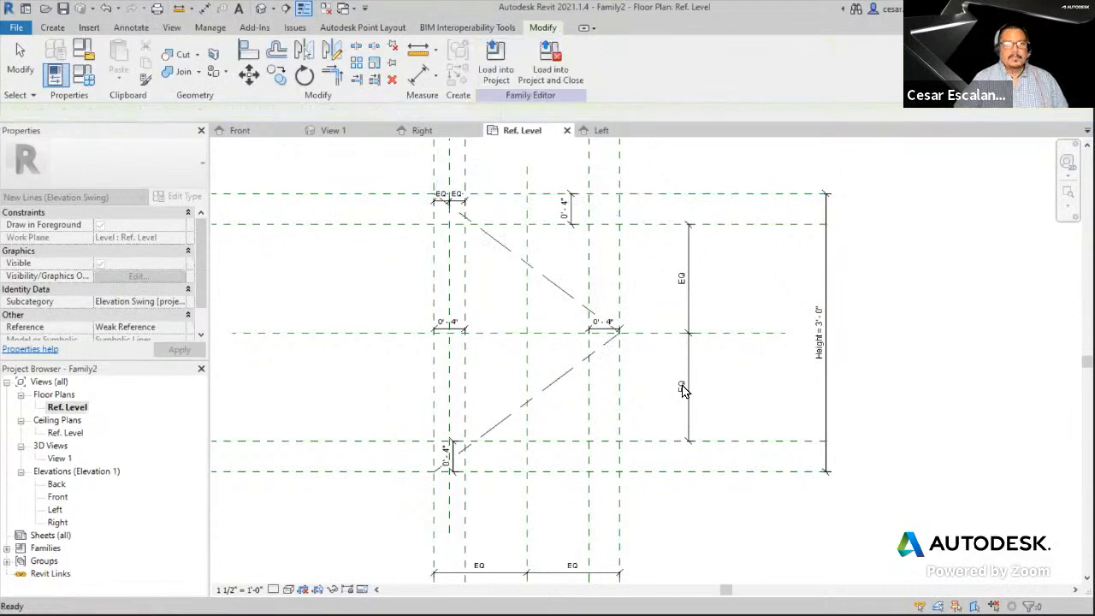
- Flex the symbolic linework by setting the family's Width to 3' 0" and its Height to 4' 0"
scroll(743, 403, down, 2)
scroll(758, 525, up, 1)
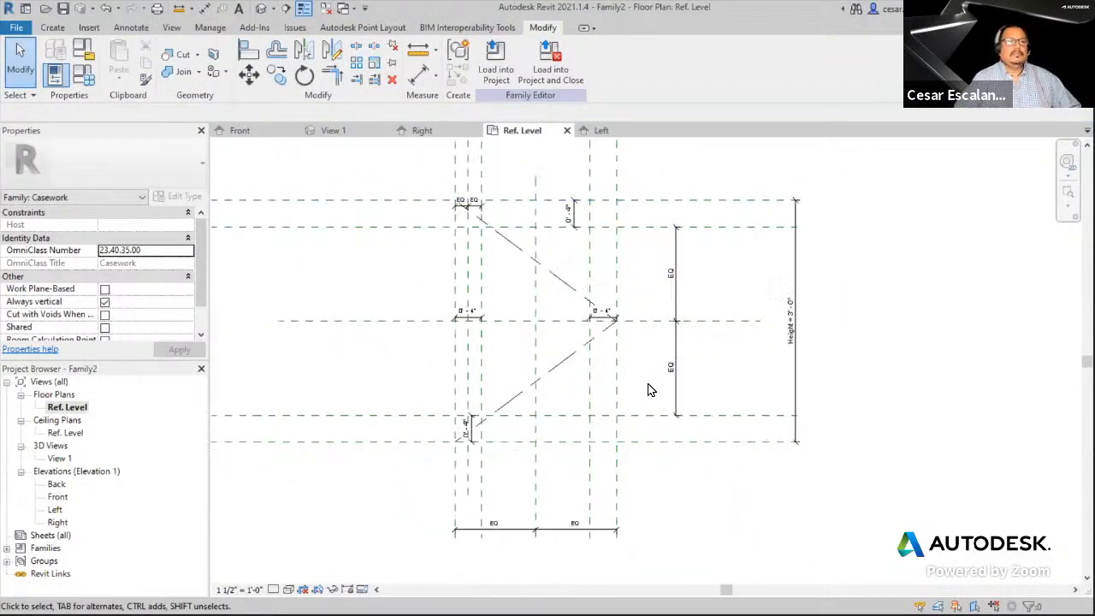
click(89, 82)
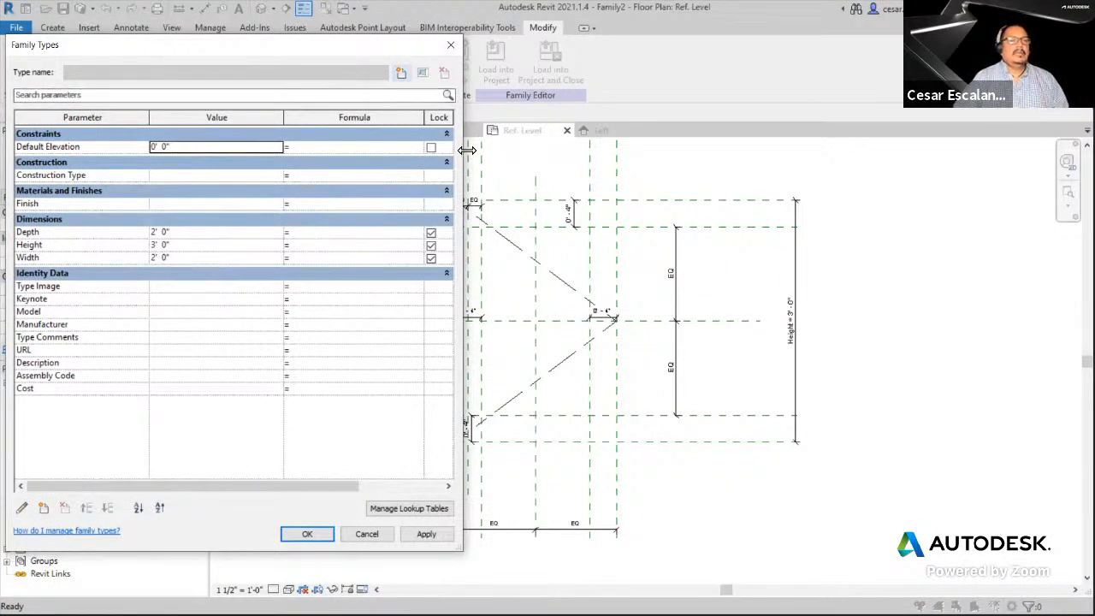
click(156, 260)
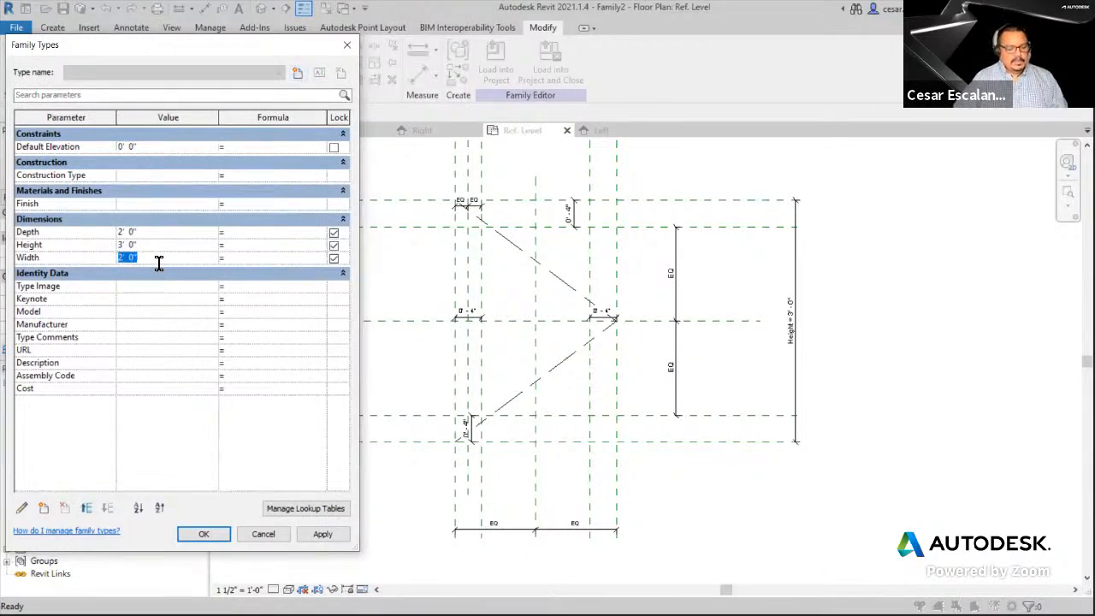
text(3)
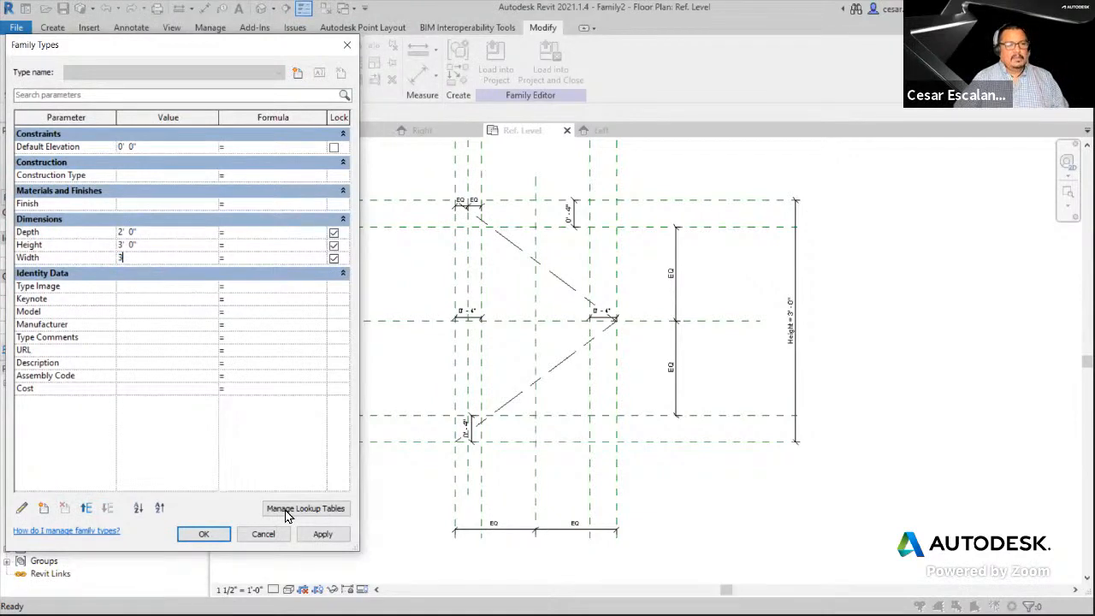
click(322, 534)
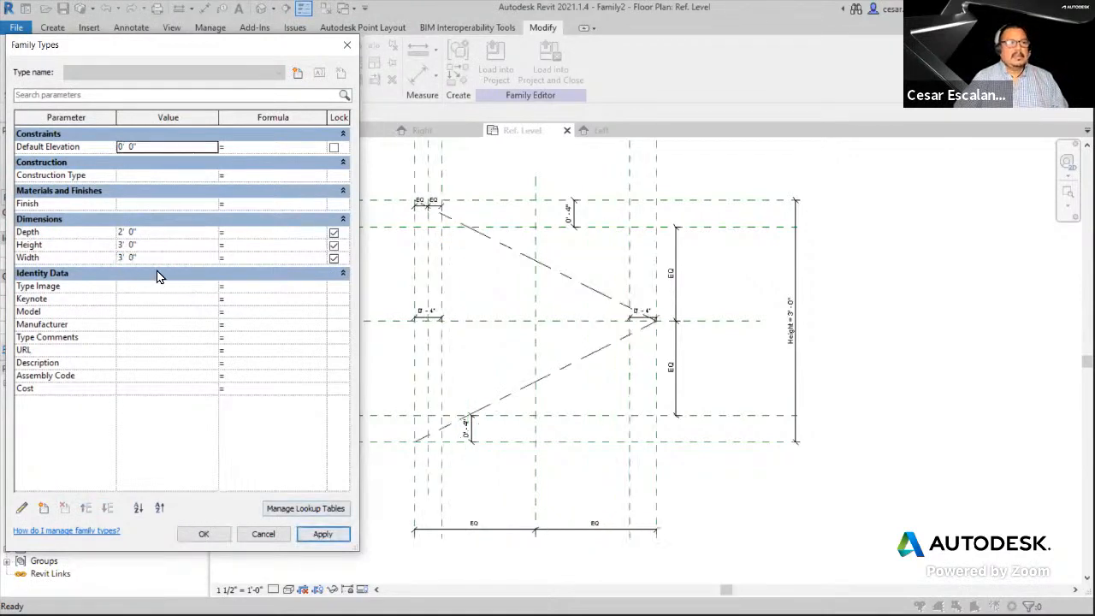
click(153, 245)
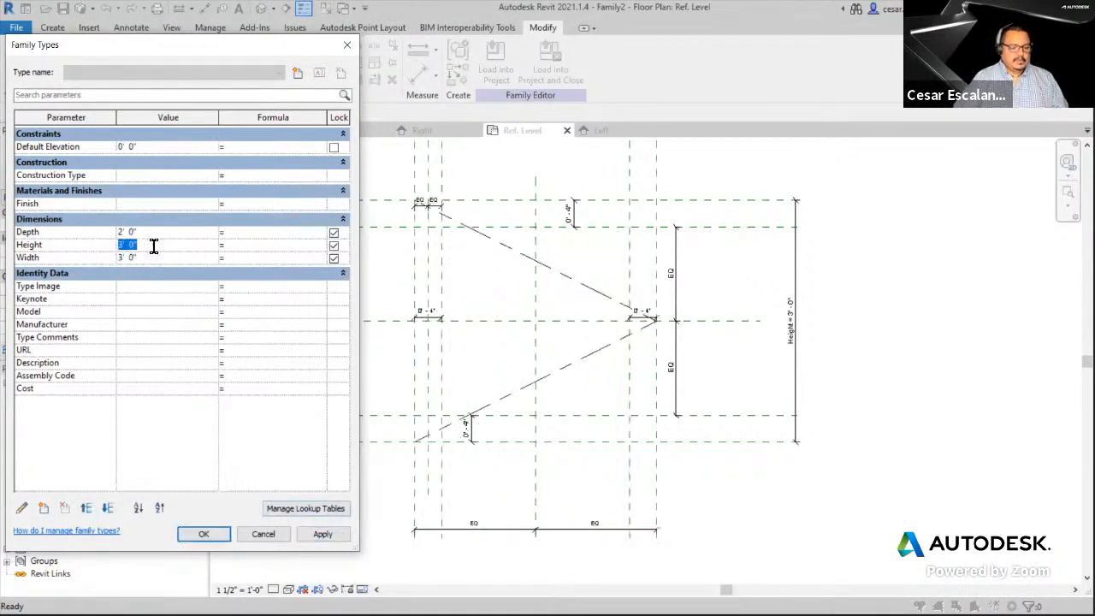
text(4)
click(322, 534)
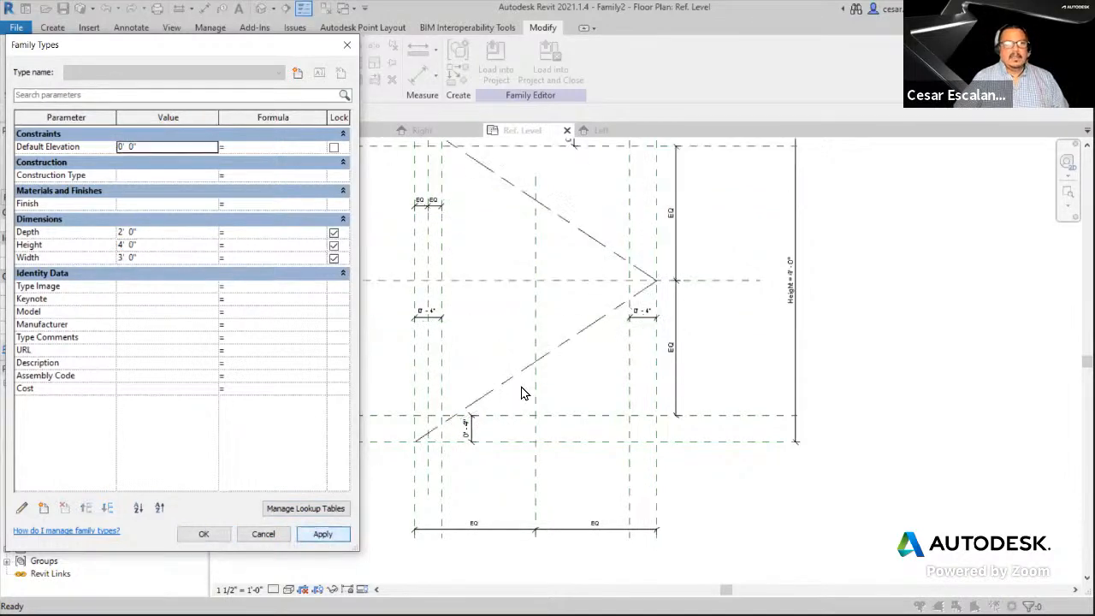
- Restore the family's Height to 3' 0" and Width to 2' 0", and accept the family types
click(155, 246)
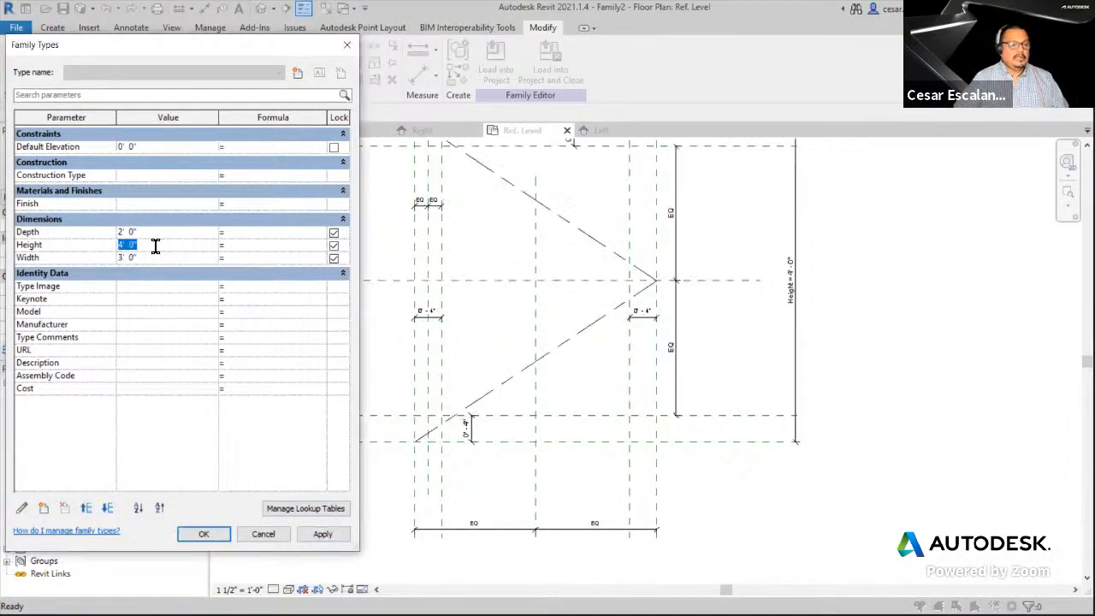
text(3)
click(155, 258)
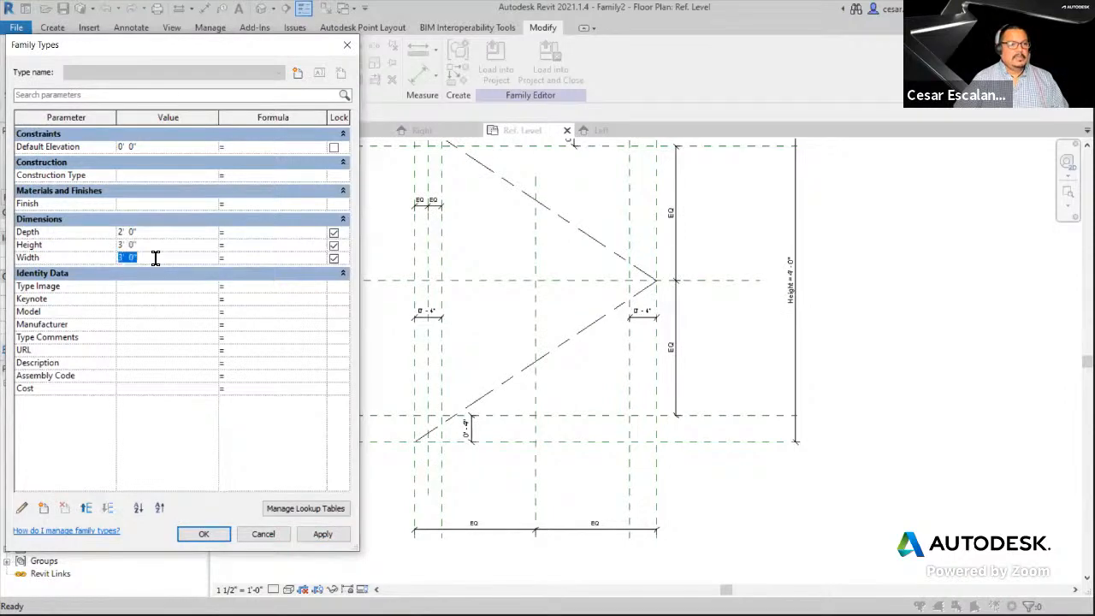
text(2)
click(322, 534)
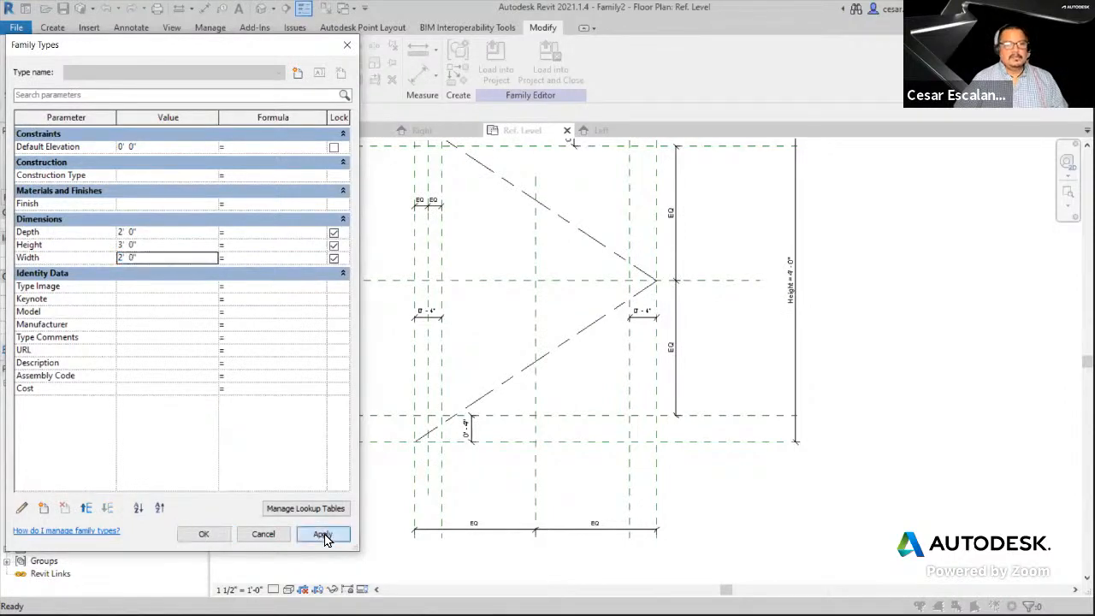
click(199, 534)
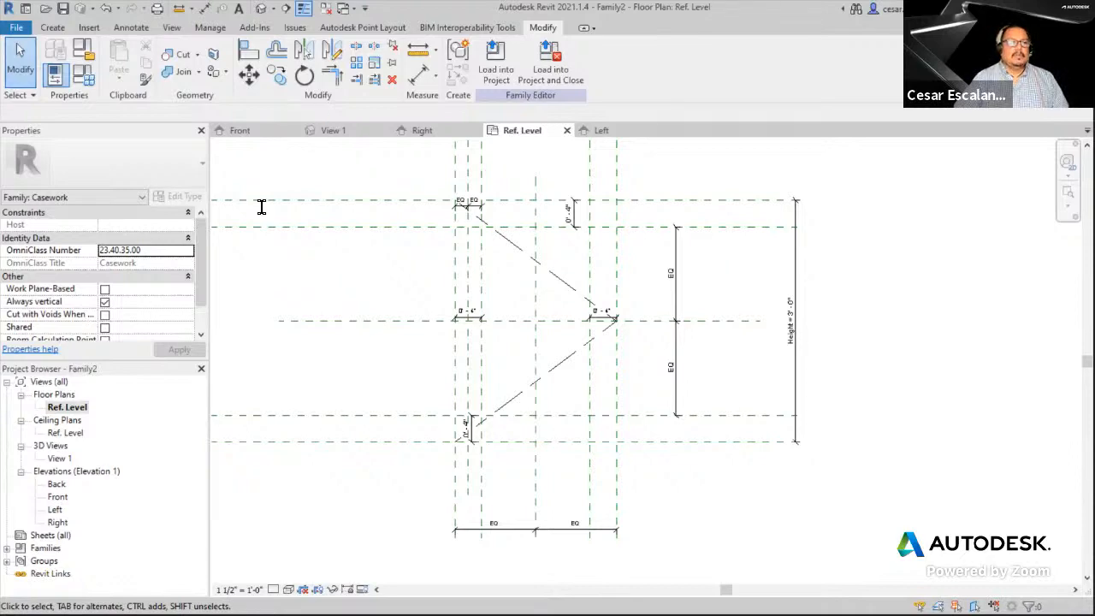
- Review the symbolic linework and 3D geometry steps on slide 8 of IA Revit Families-2014.pptx in PowerPoint, and return to Revit
key(alt+Tab)
drag(261, 197, 607, 197)
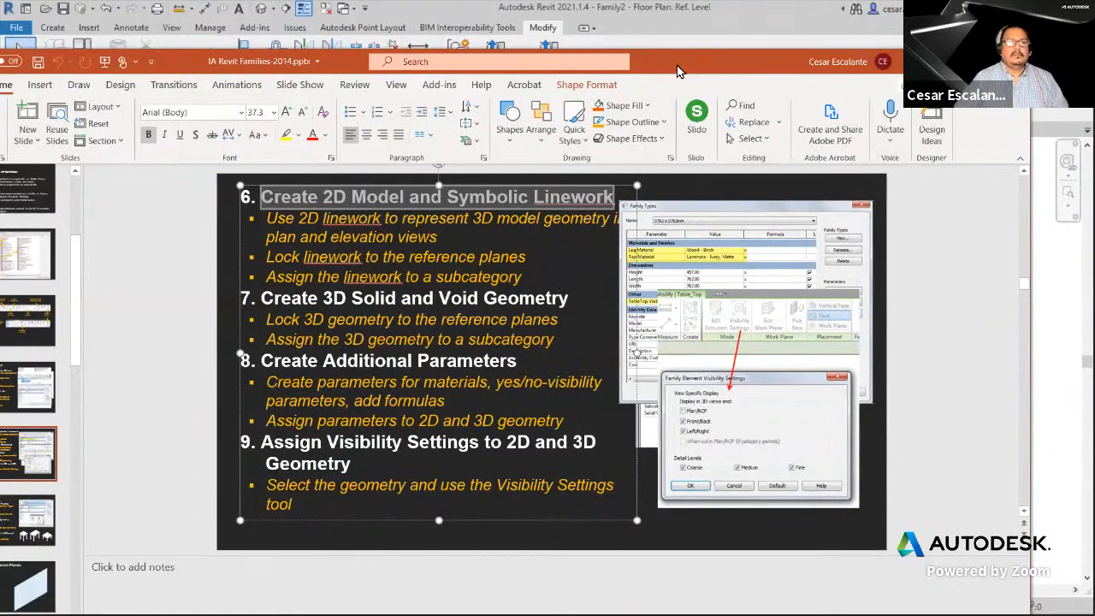
drag(678, 67, 740, 95)
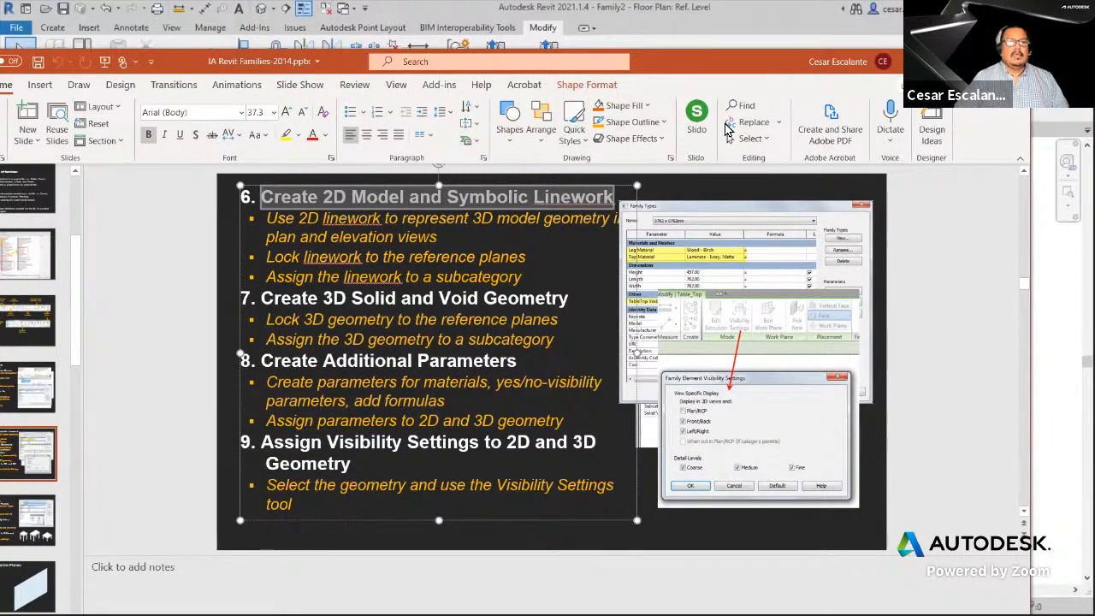
drag(323, 330, 638, 336)
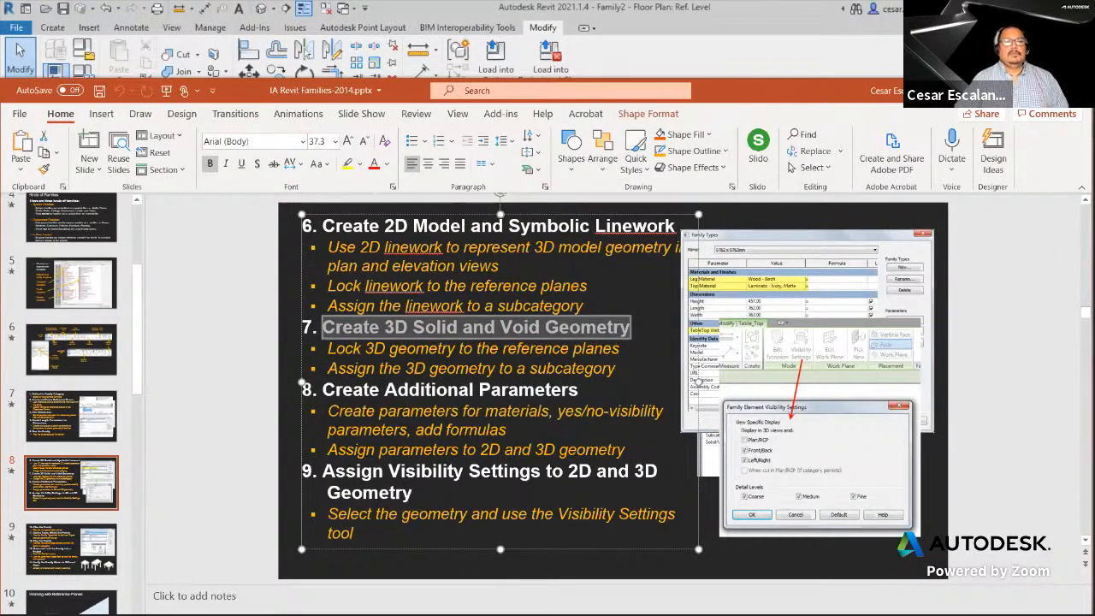
key(alt+Tab)
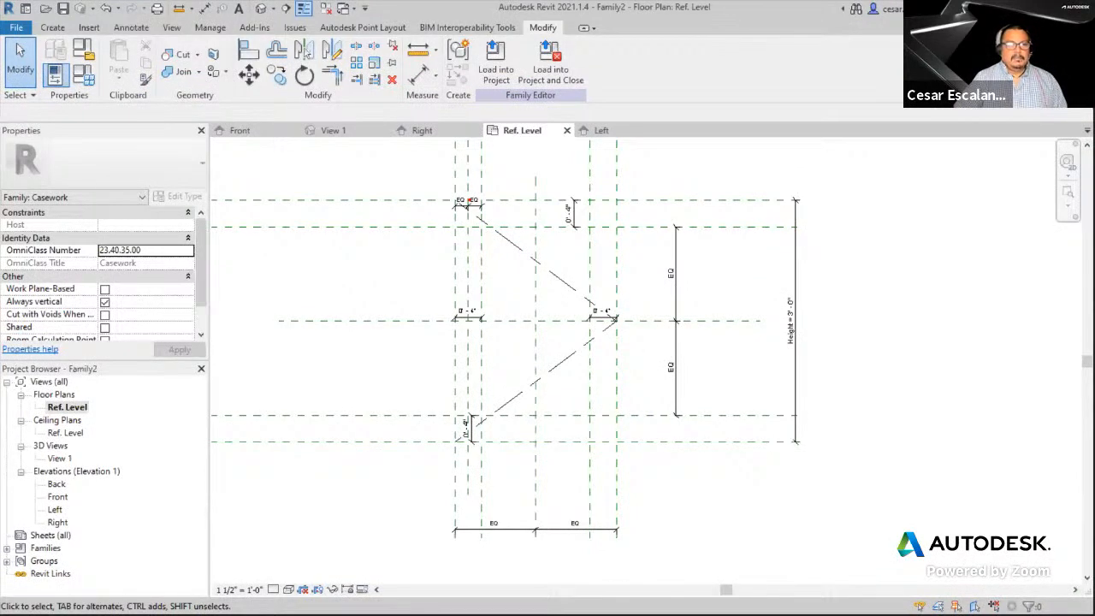
mouse_move(472, 200)
mouse_down()
mouse_move(452, 281)
mouse_move(465, 391)
mouse_move(535, 442)
mouse_move(612, 389)
mouse_move(604, 207)
mouse_move(484, 214)
mouse_up()
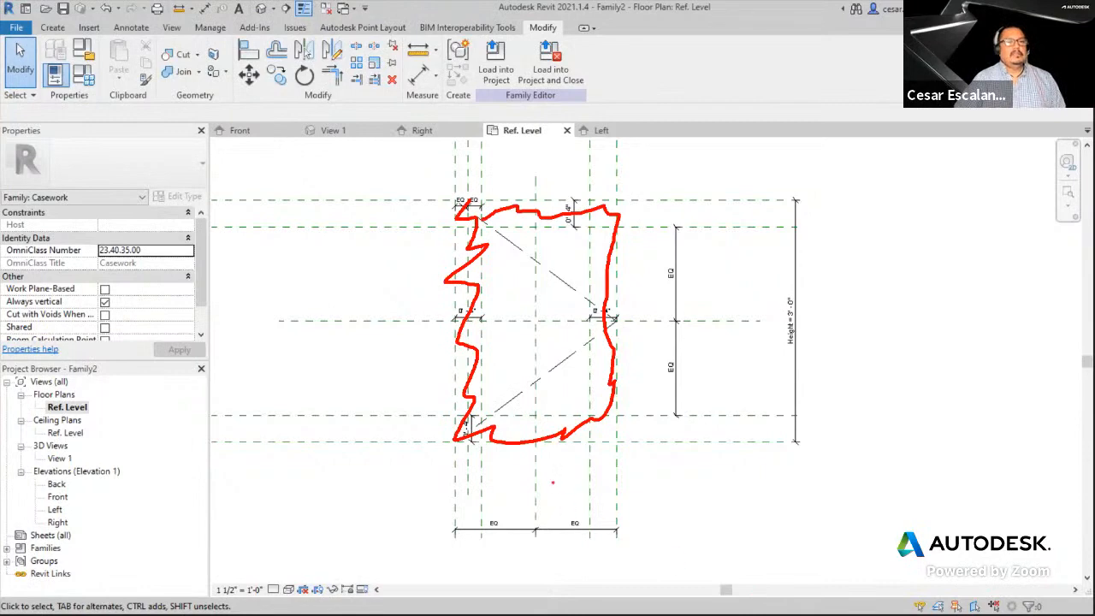
mouse_move(486, 226)
mouse_down()
mouse_move(489, 390)
mouse_move(519, 424)
mouse_move(597, 423)
mouse_move(606, 238)
mouse_move(493, 228)
mouse_up()
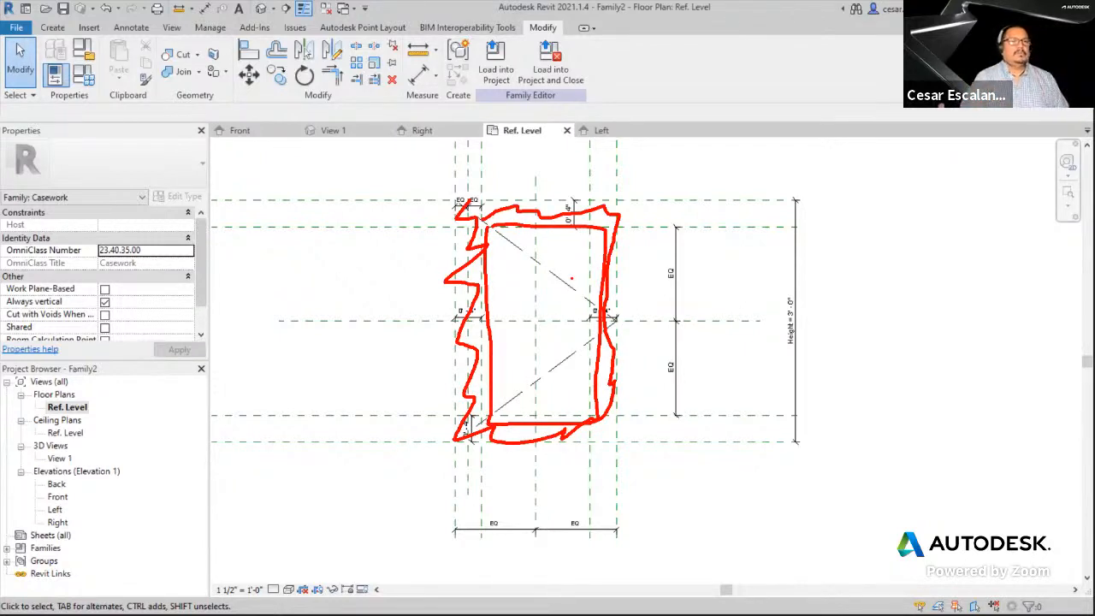
key(Escape)
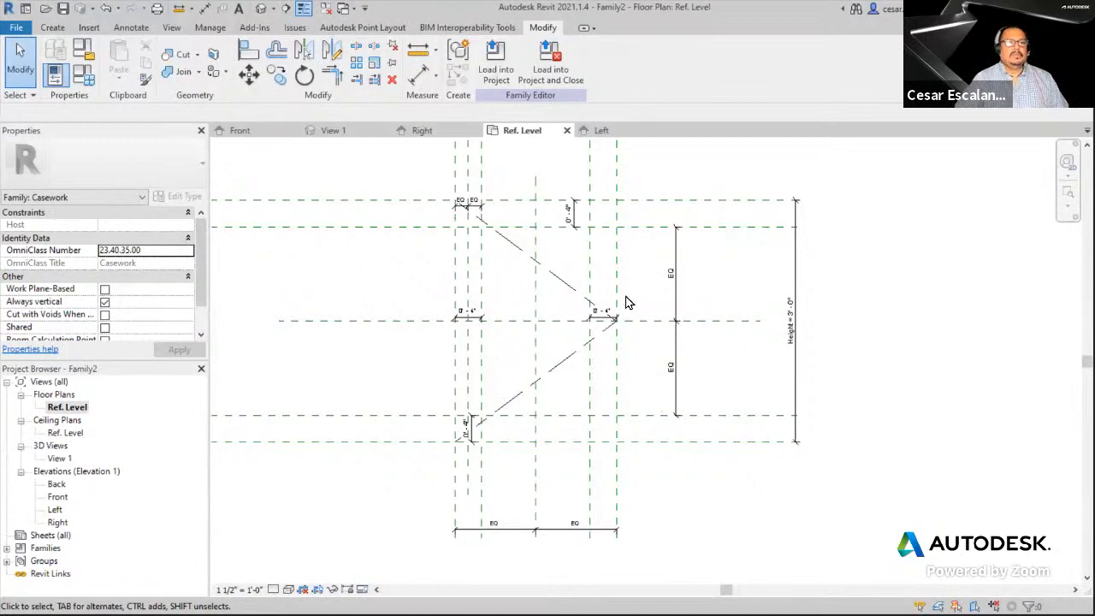
- Review the five solid massing forms on slide 14 of IA Revit Families-2014.pptx in PowerPoint, and return to Revit
click(58, 29)
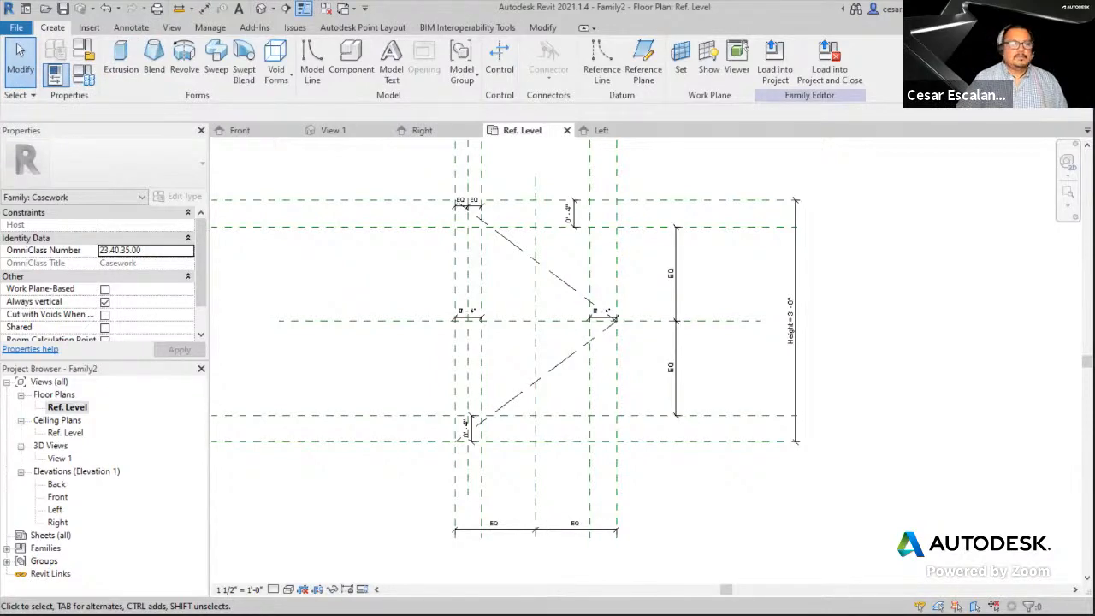
key(alt+Tab)
click(226, 332)
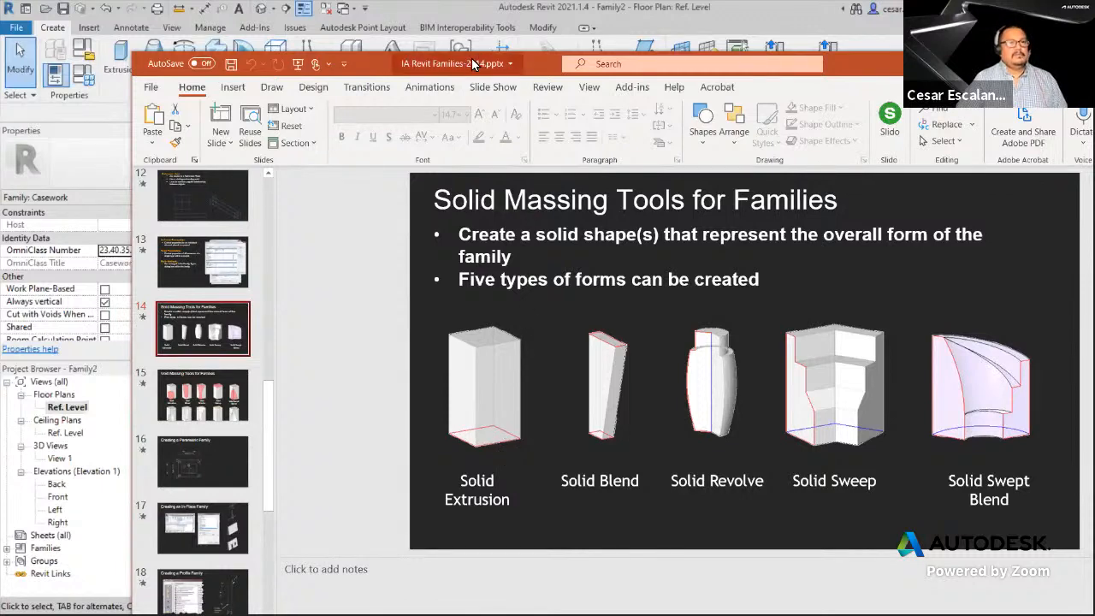
drag(468, 68, 1094, 68)
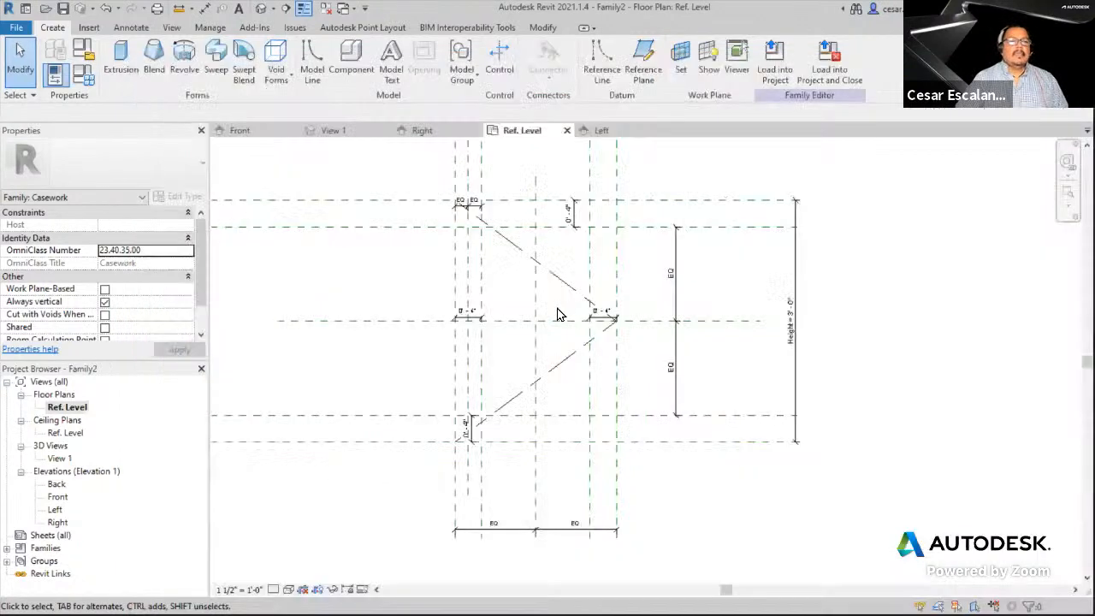
- Start a solid extrusion and sketch a 2' 0" by 3' 0" rectangle snapped to the four outermost reference planes
click(134, 70)
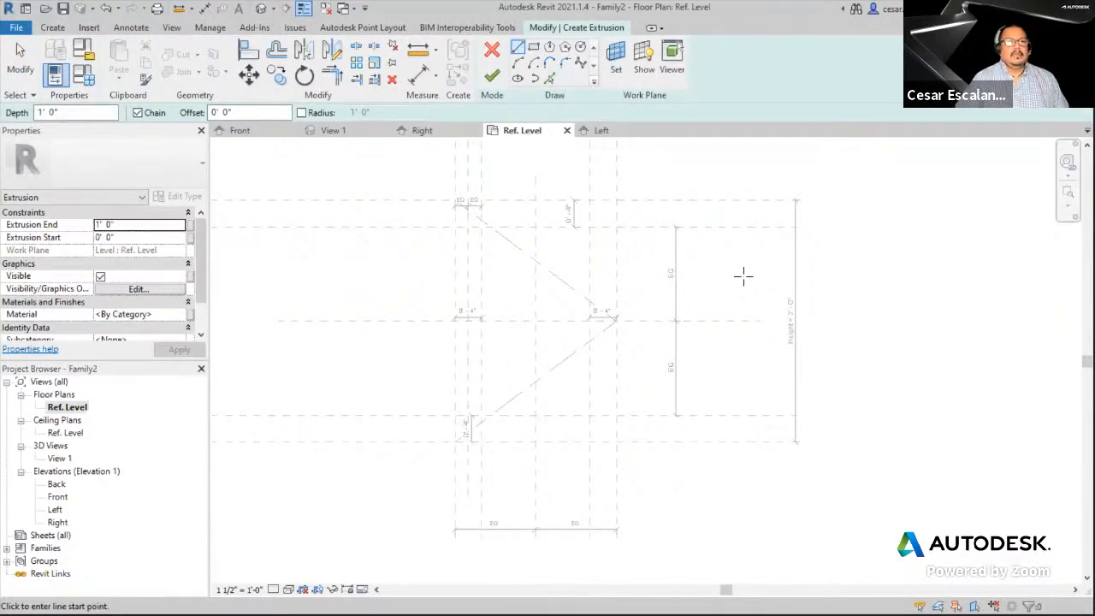
click(537, 51)
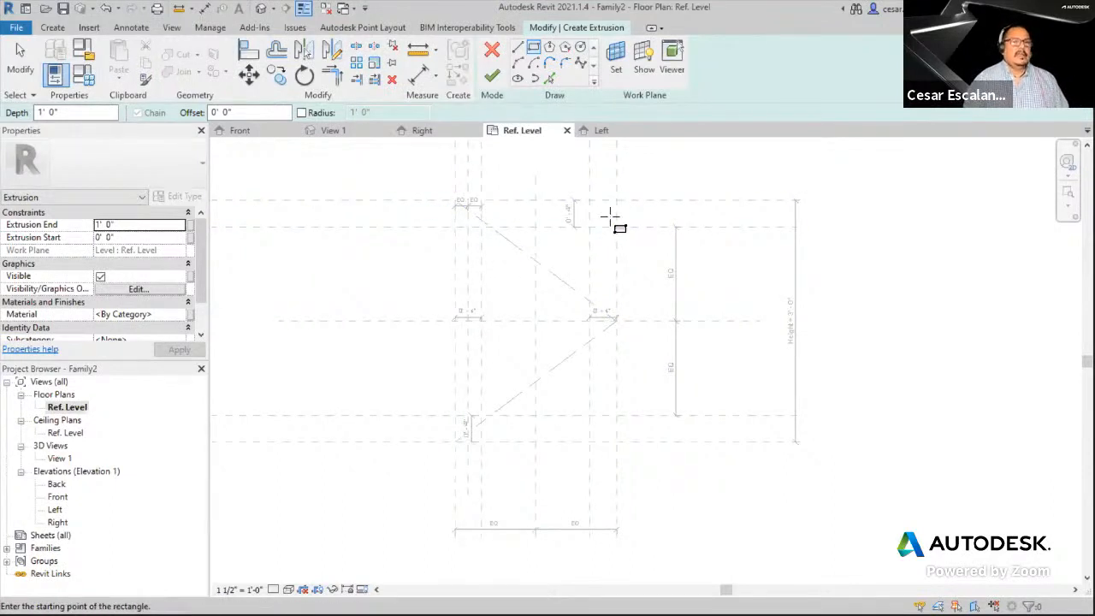
click(456, 200)
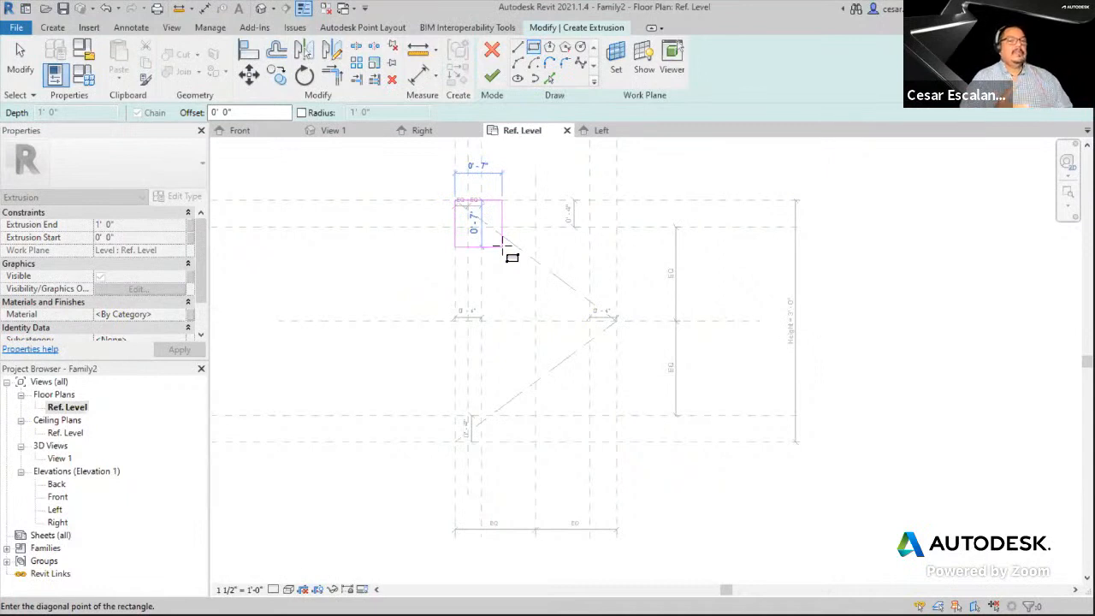
click(616, 443)
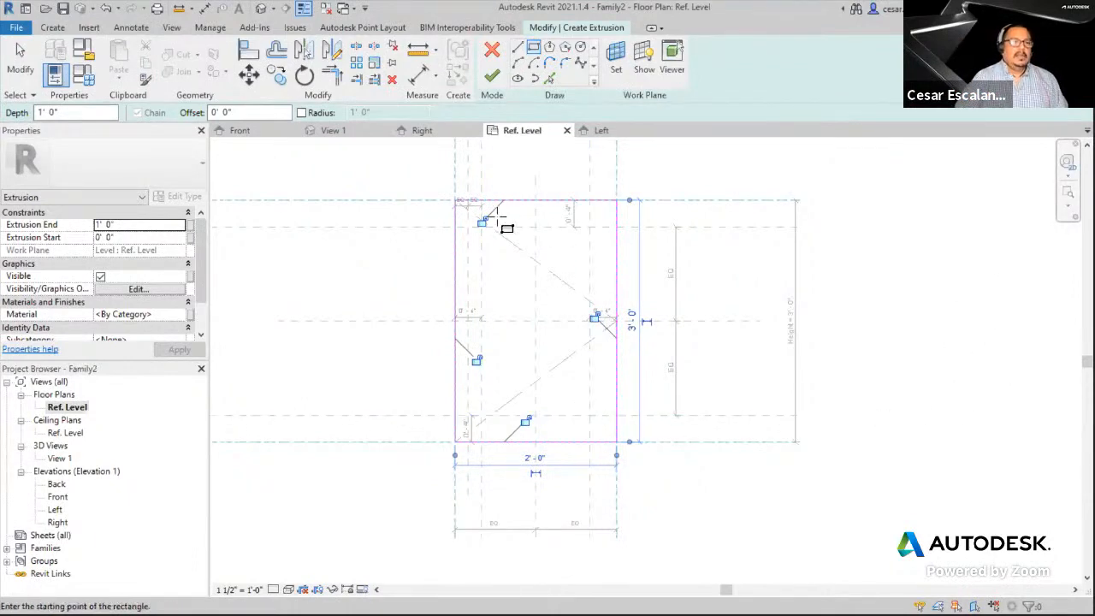
- Sketch a 1' 4" by 2' 4" inner rectangle snapped to the inner reference planes to form the frame opening
click(590, 417)
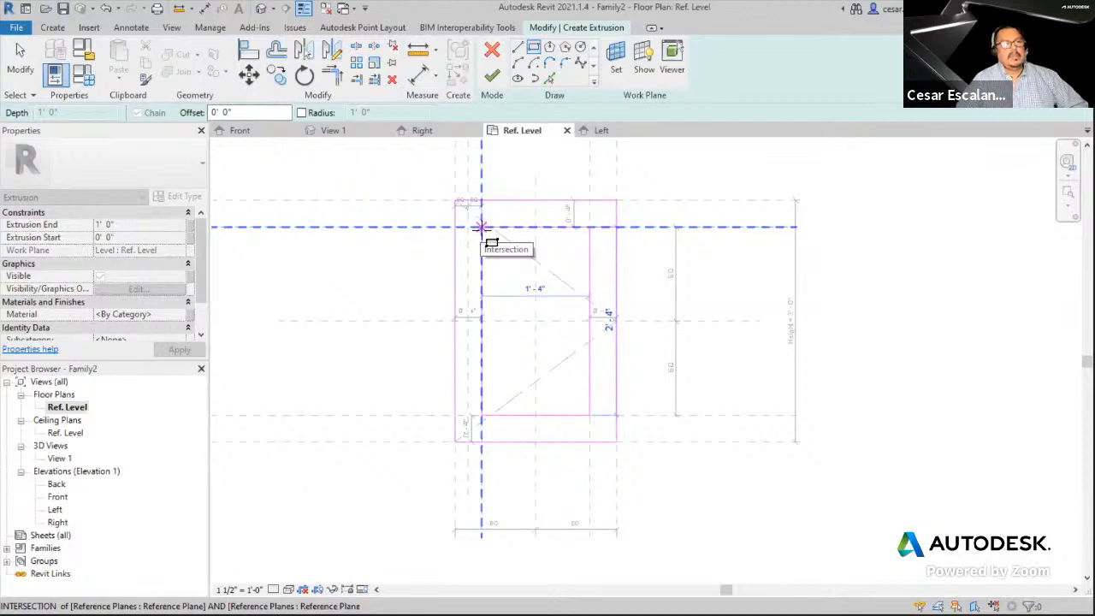
click(481, 226)
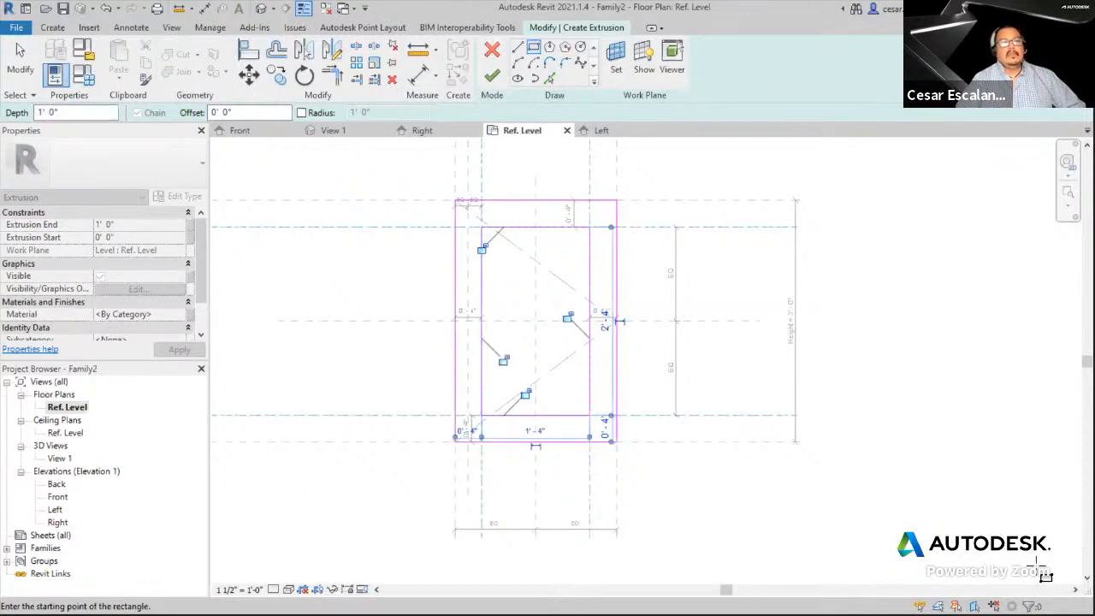
key(Escape)
key(Escape)
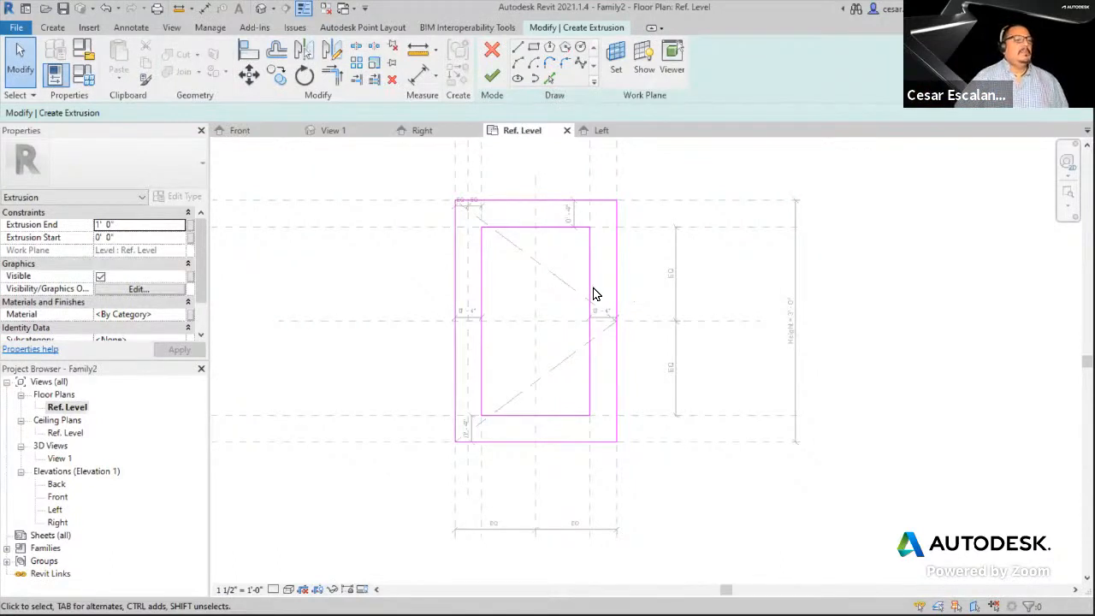
- Set the frame extrusion's end to 1" and apply it
click(142, 224)
text(1)
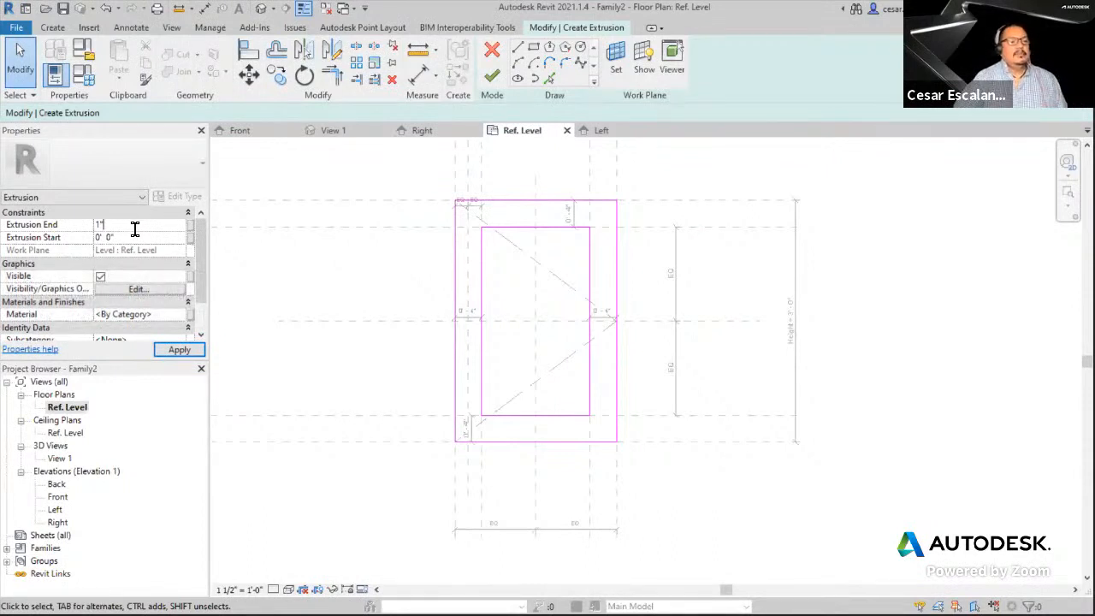
click(181, 351)
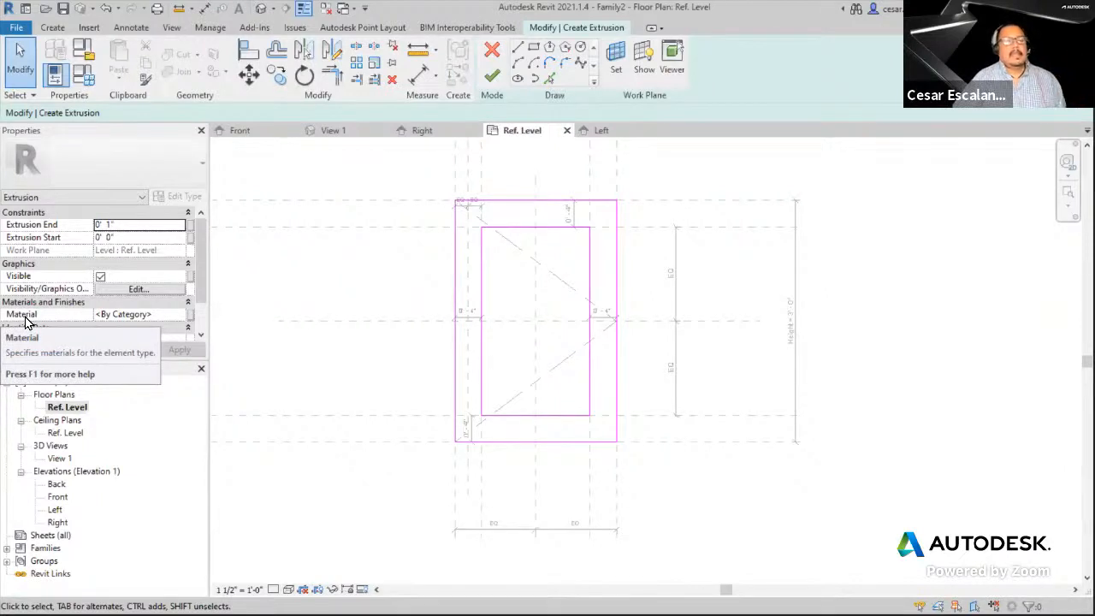
- Associate the extrusion's material with a new type parameter named Door_Material, and check it in the family types
click(190, 321)
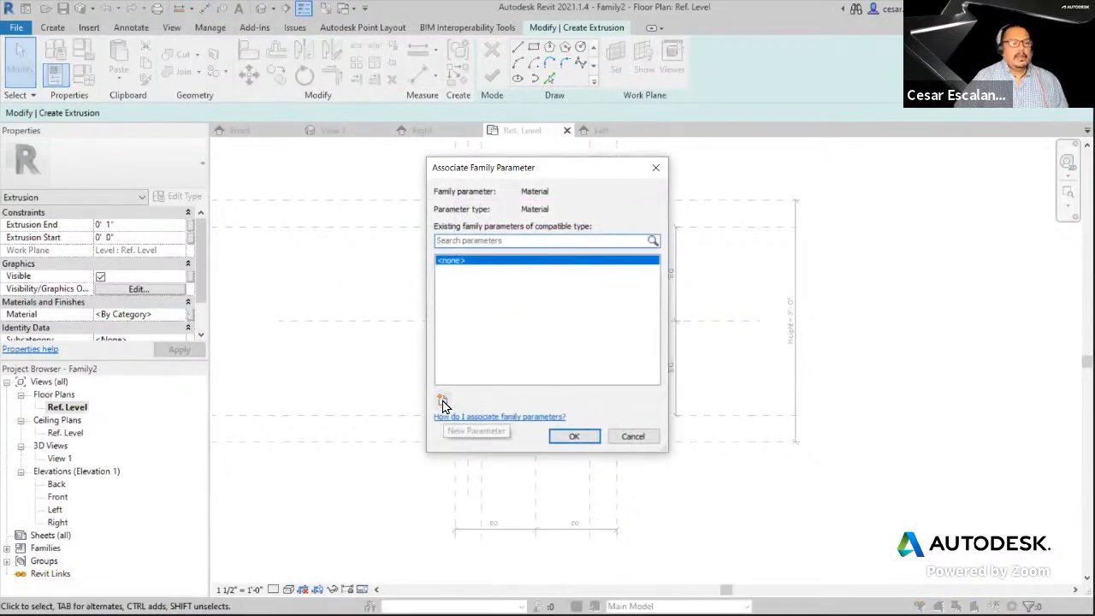
click(442, 402)
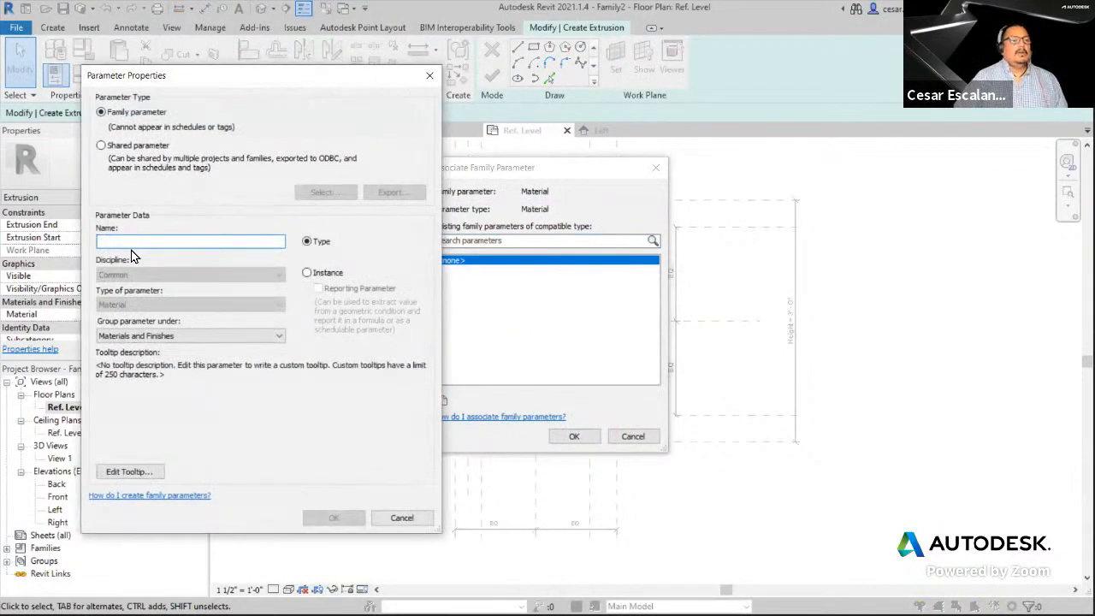
text(Door_)
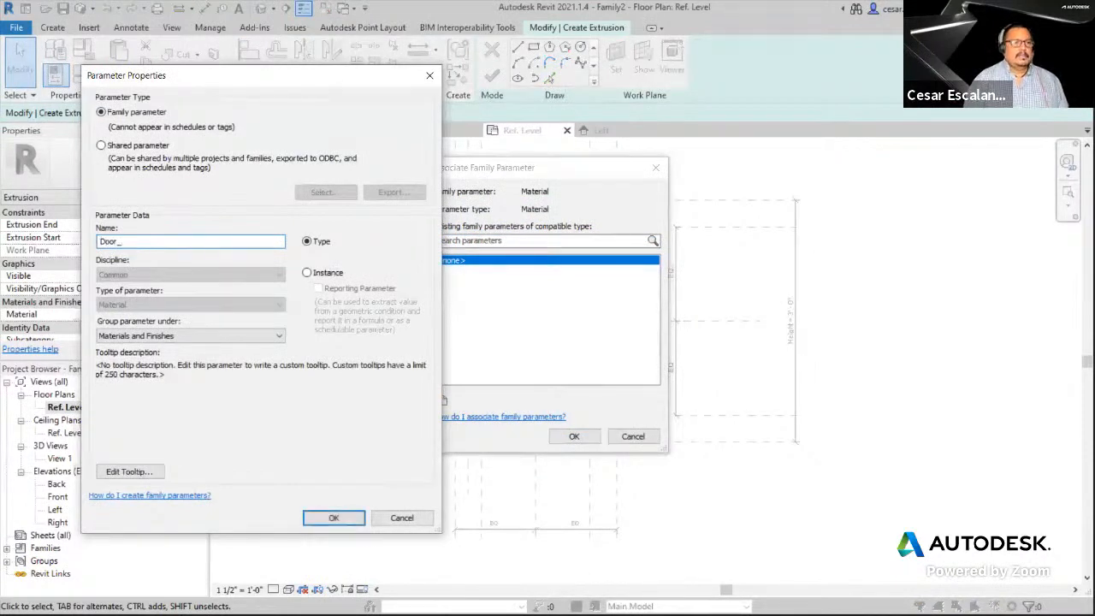
text( Material)
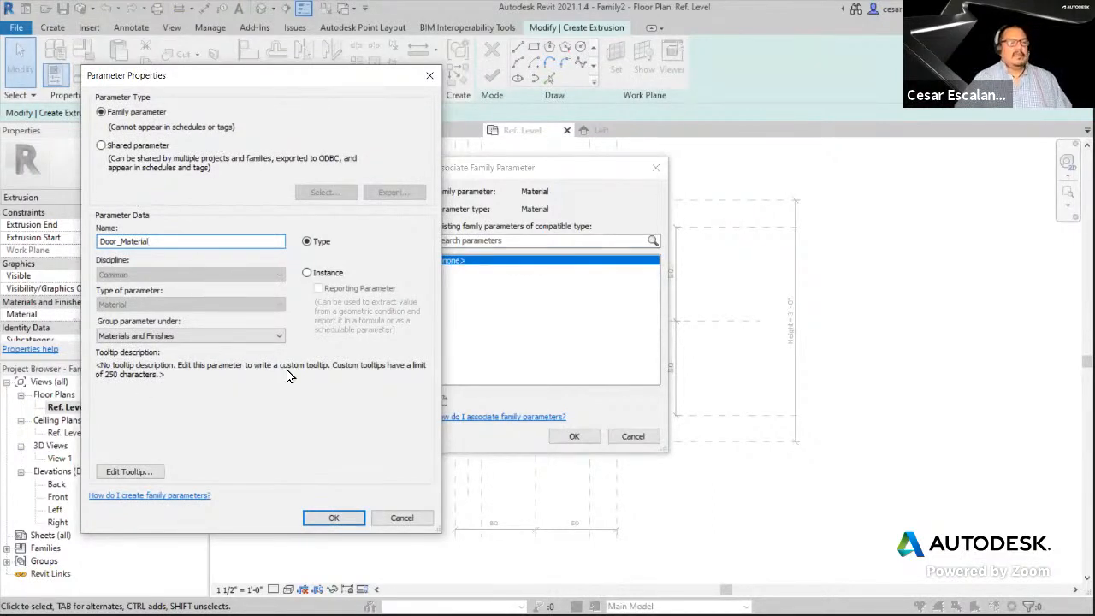
click(342, 518)
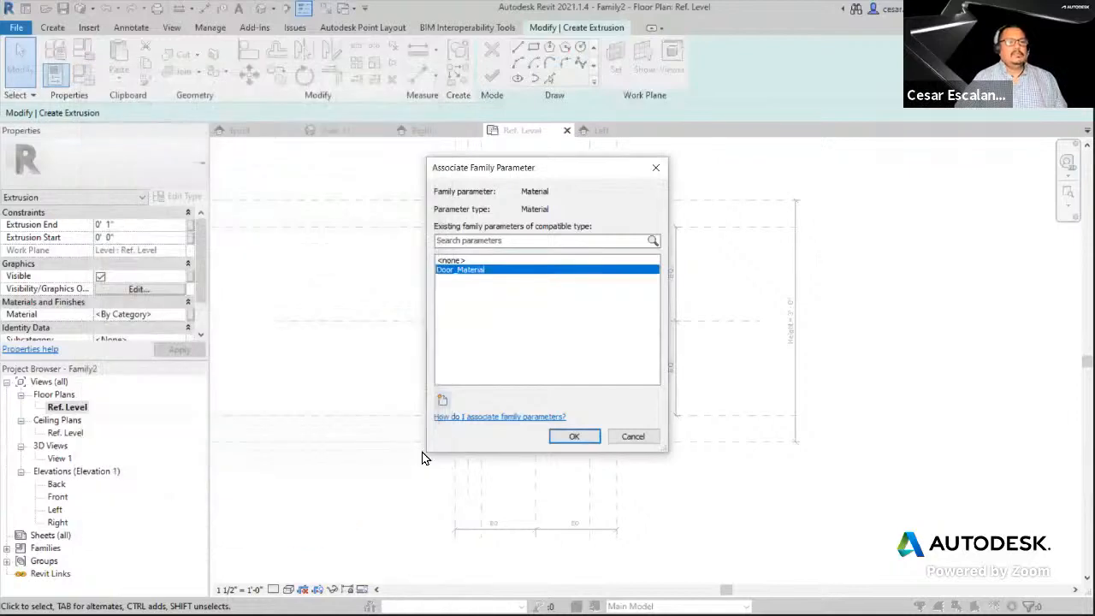
click(572, 435)
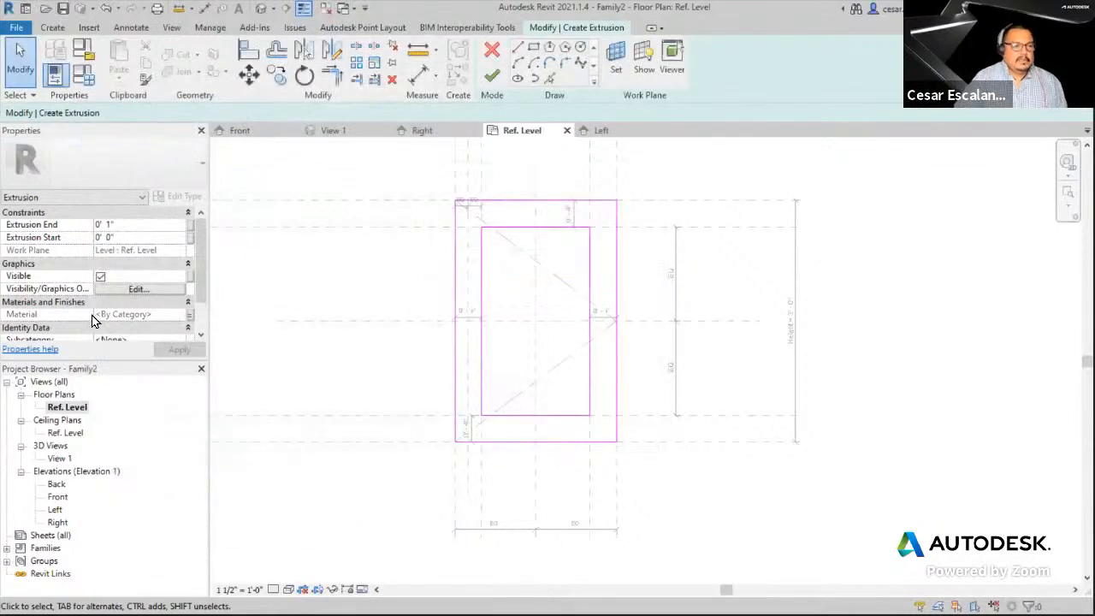
click(90, 73)
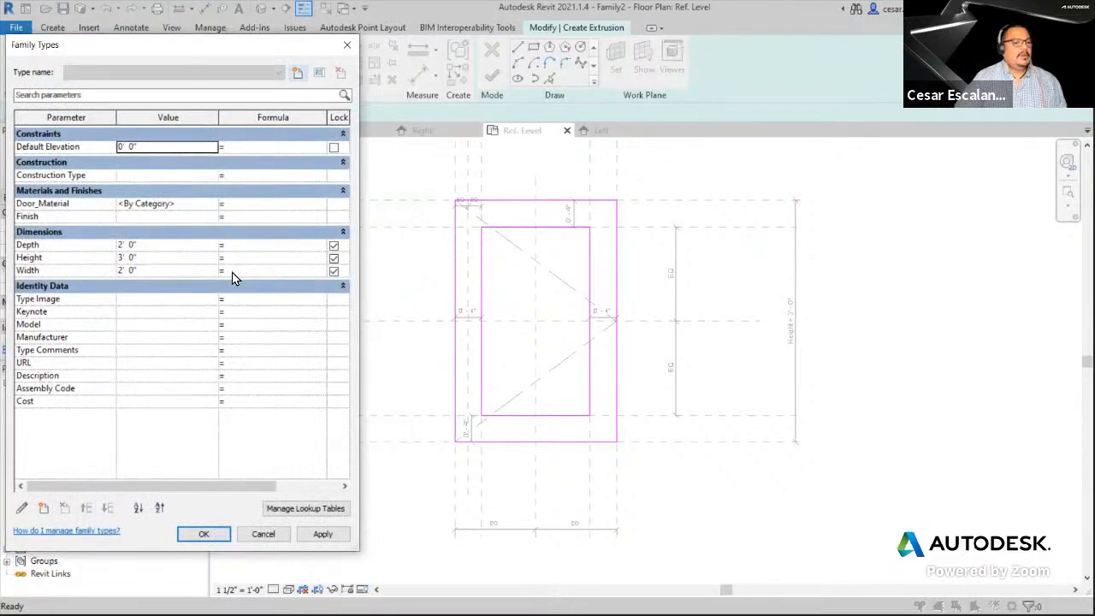
click(221, 529)
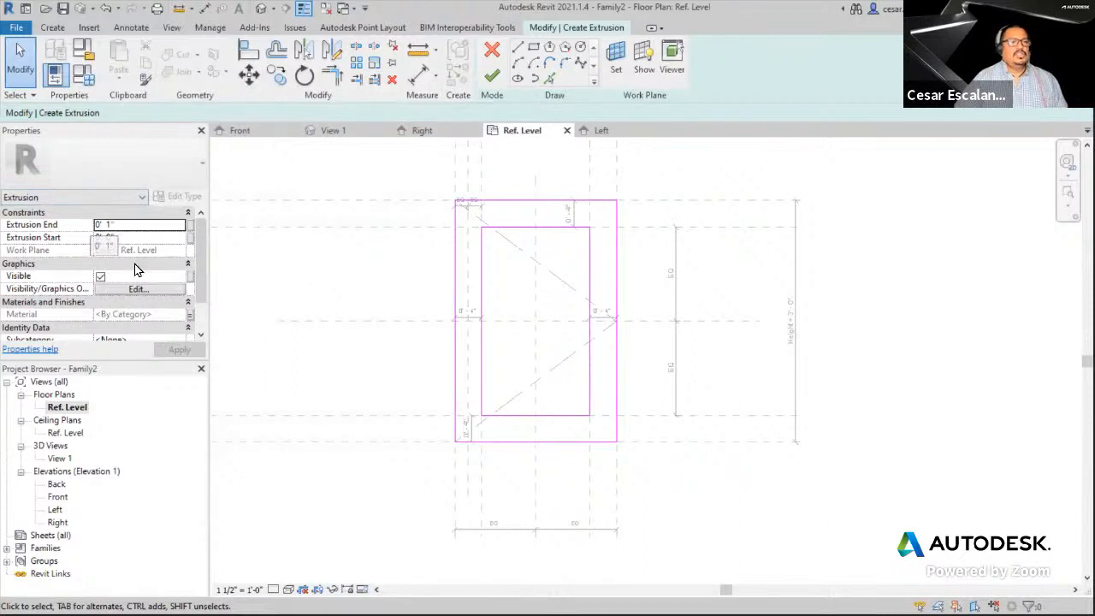
- Finish the frame extrusion and display it in the default 3D view with the Shaded visual style
click(493, 76)
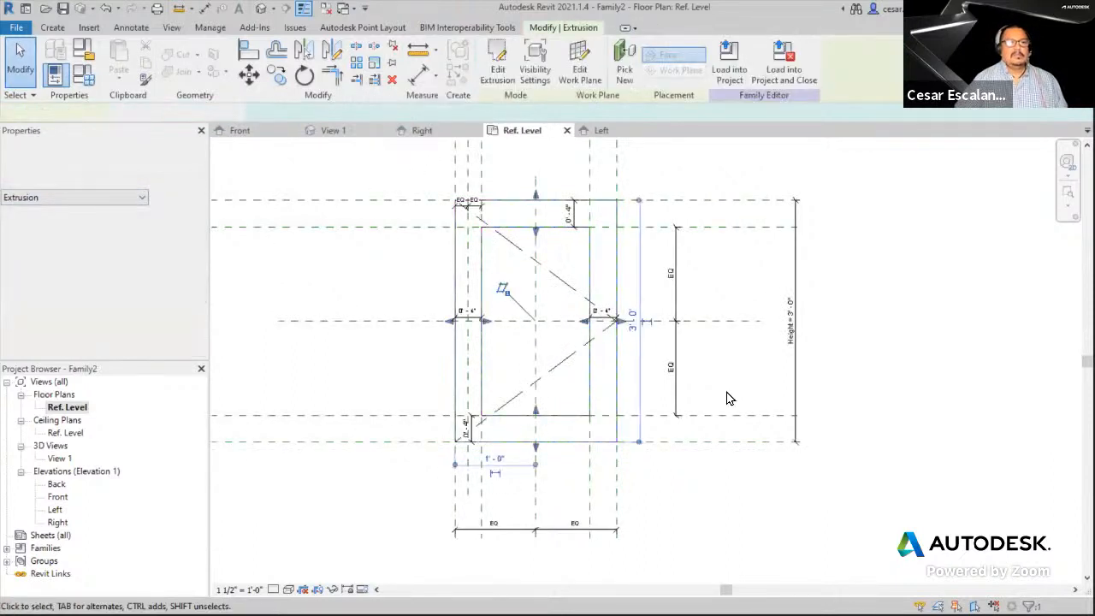
click(683, 513)
click(261, 9)
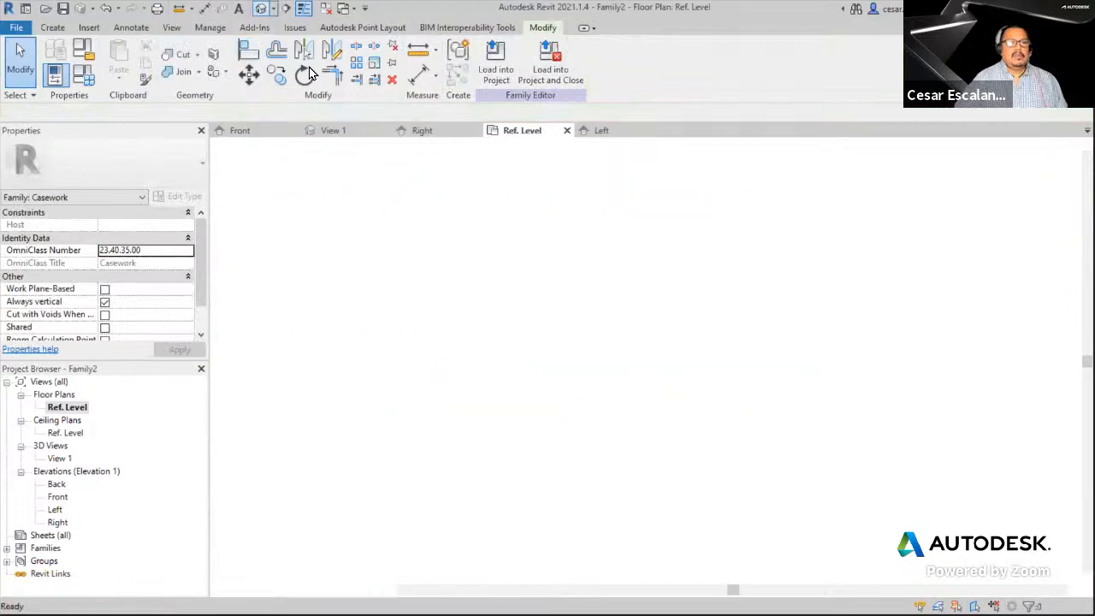
click(290, 591)
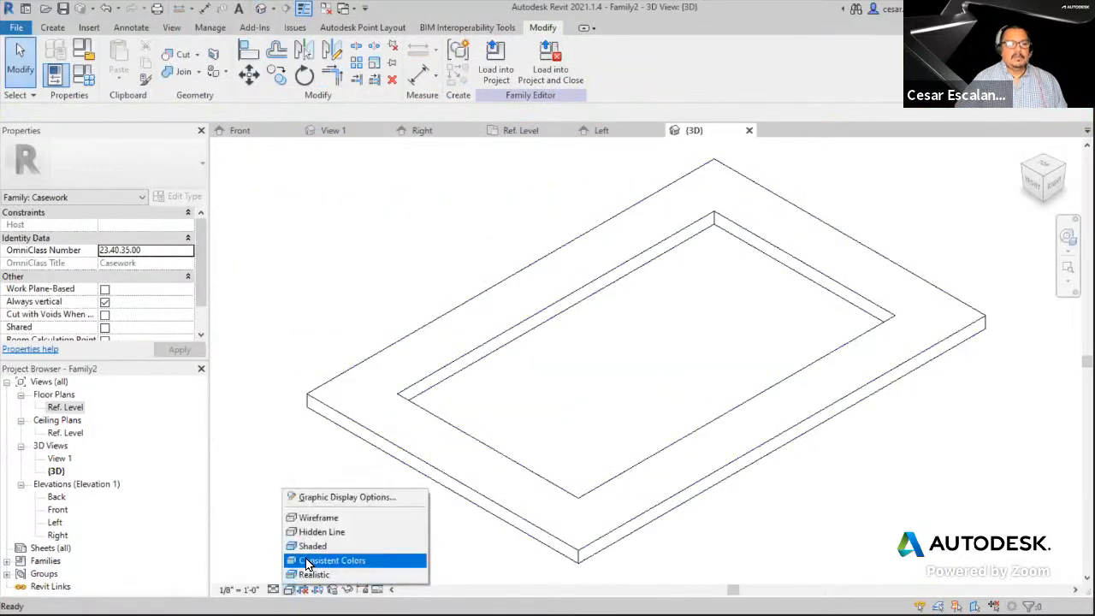
click(313, 547)
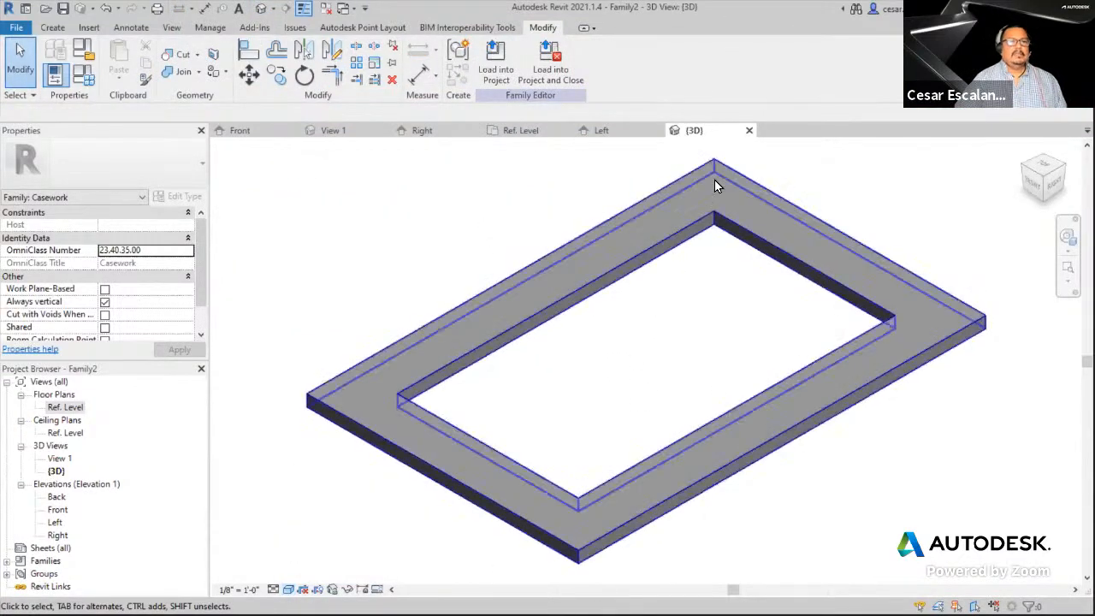
- Flex the frame by setting the family's Width to 3' 0" and Height to 4' 0", and undo both changes
click(83, 75)
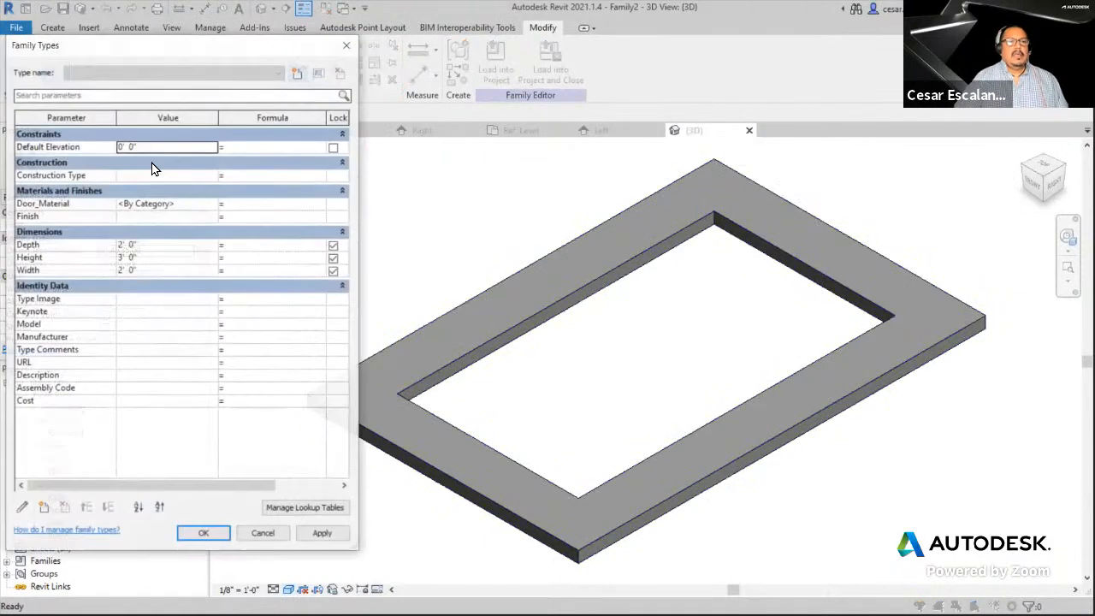
click(159, 271)
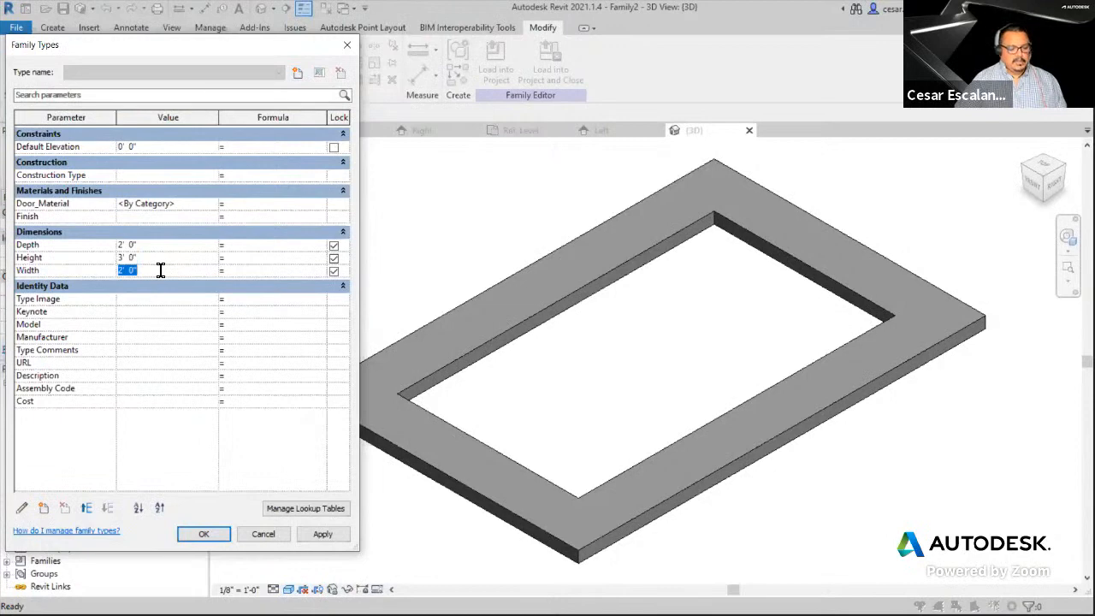
text(3)
click(321, 534)
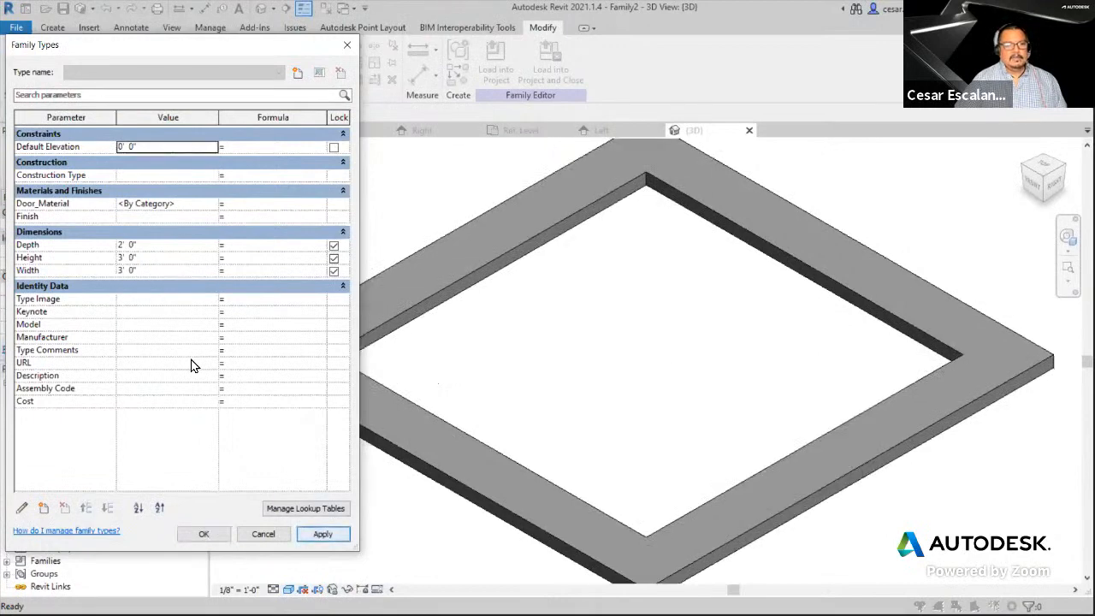
click(154, 256)
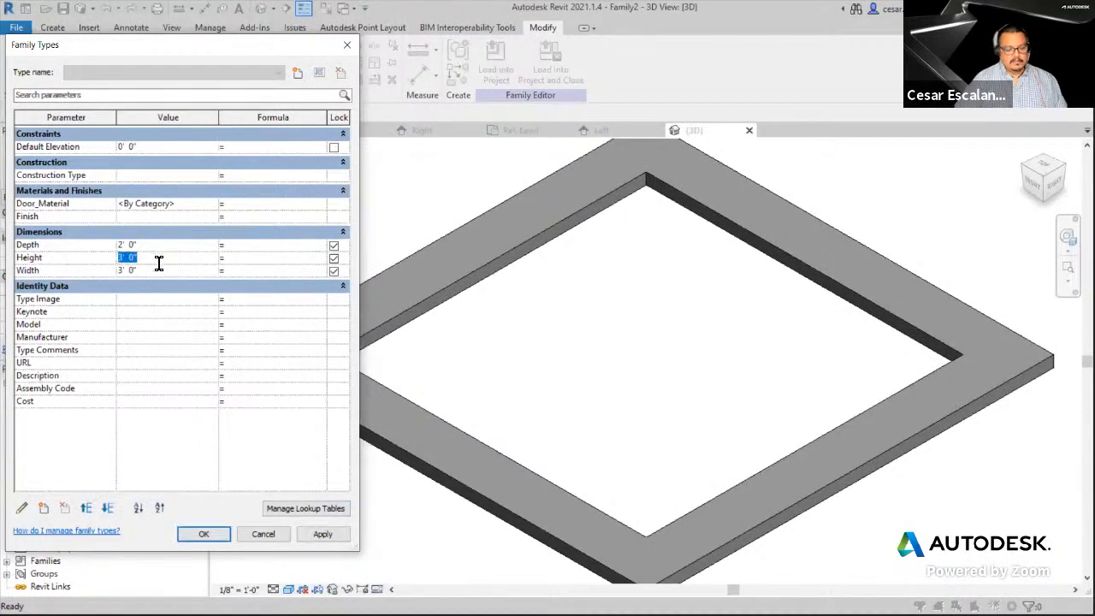
text(4)
click(320, 534)
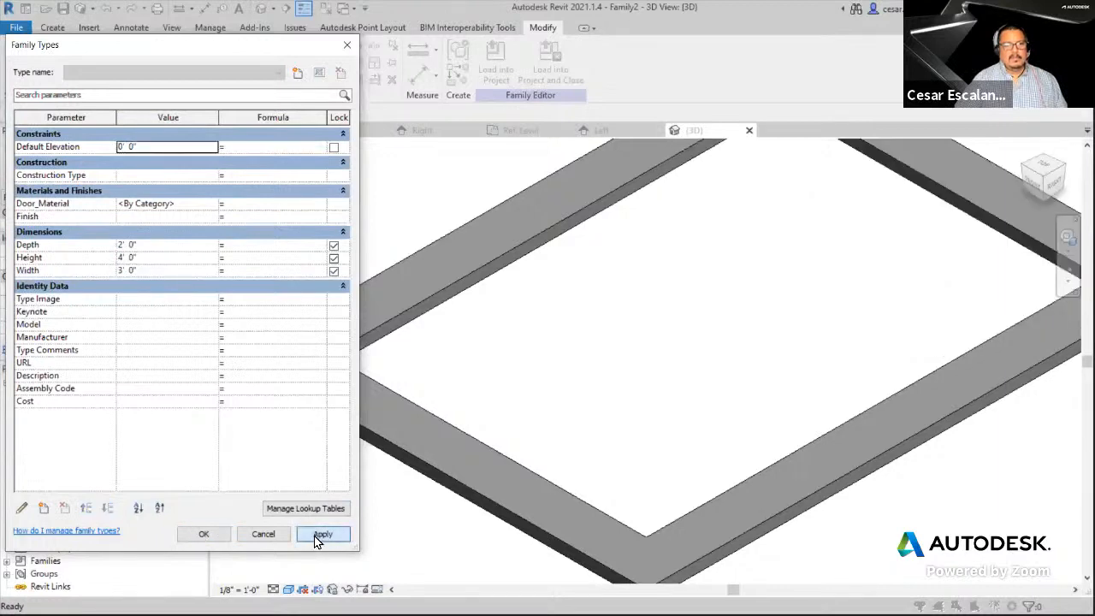
click(212, 535)
click(112, 13)
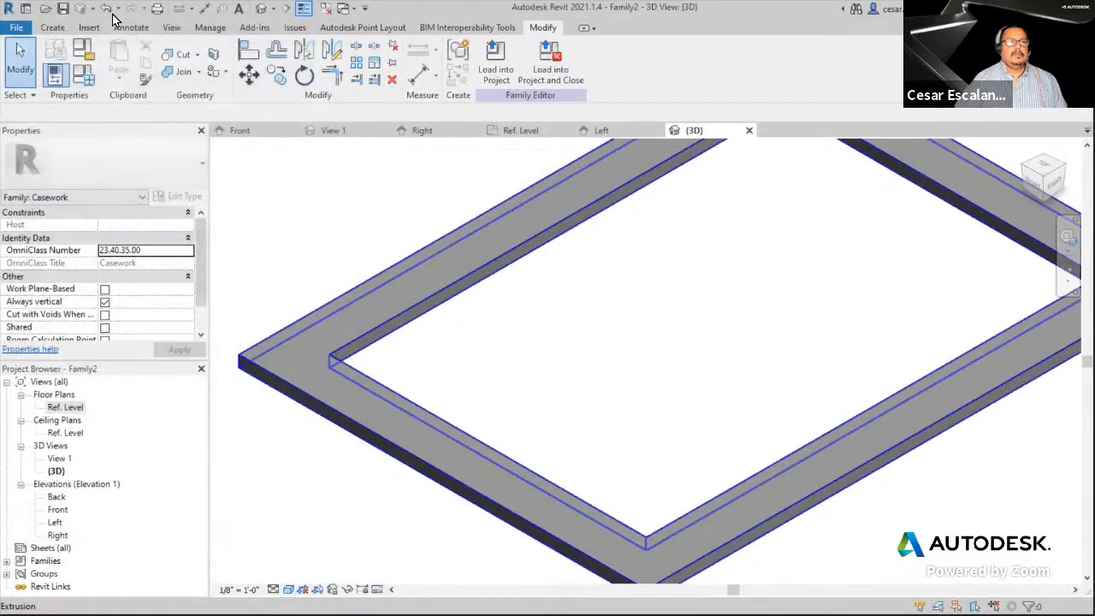
click(112, 12)
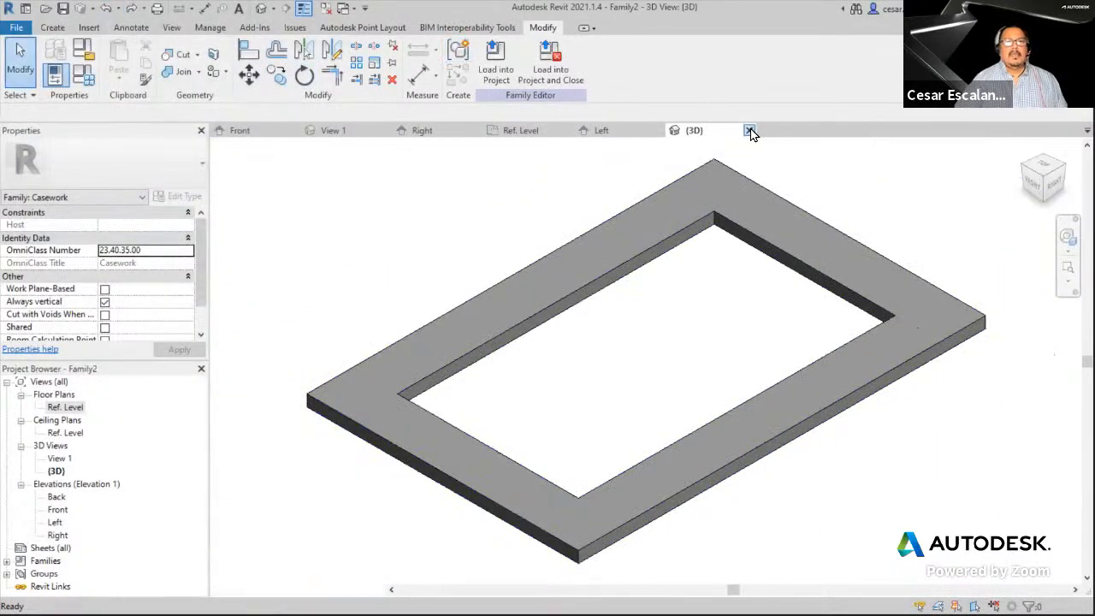
- Close the 3D view and start a new extrusion on Ref. Level with a 1' 4" by 2' 4" rectangle filling the frame opening
click(750, 130)
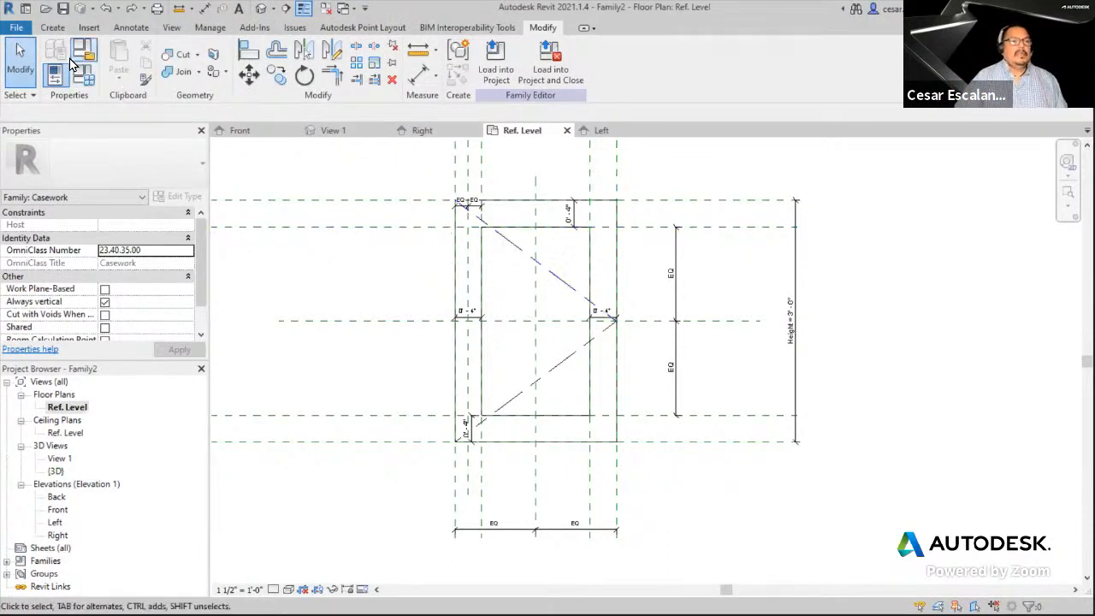
click(53, 28)
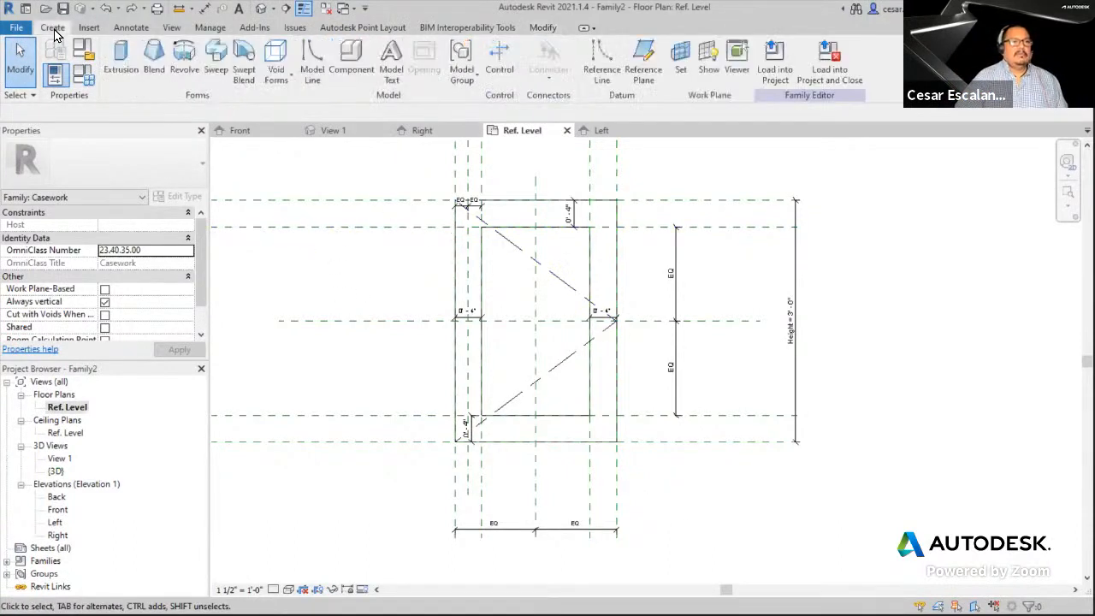
click(125, 68)
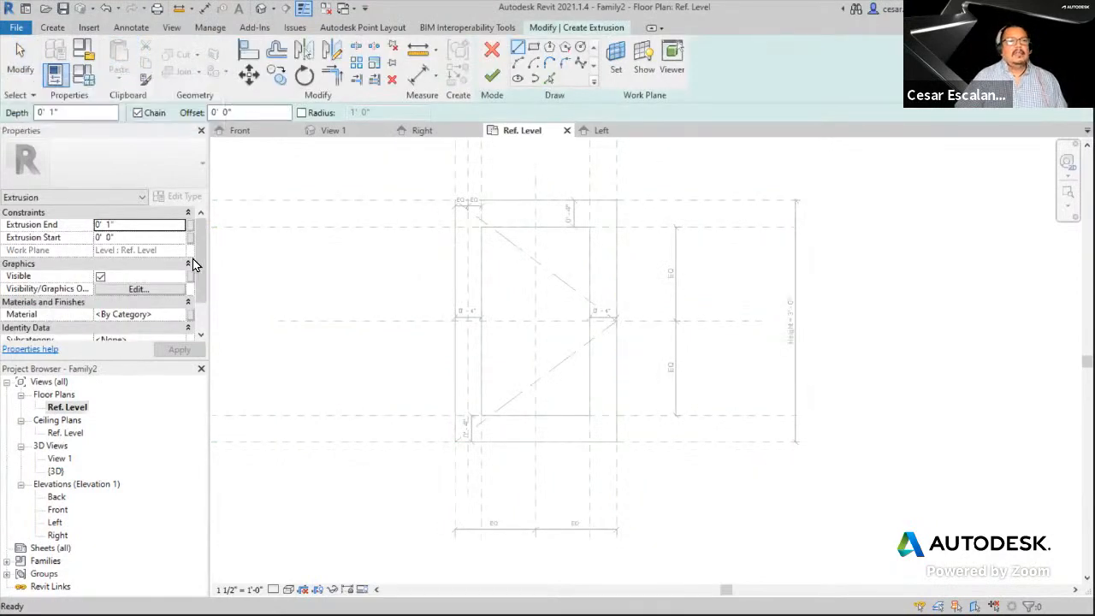
click(536, 46)
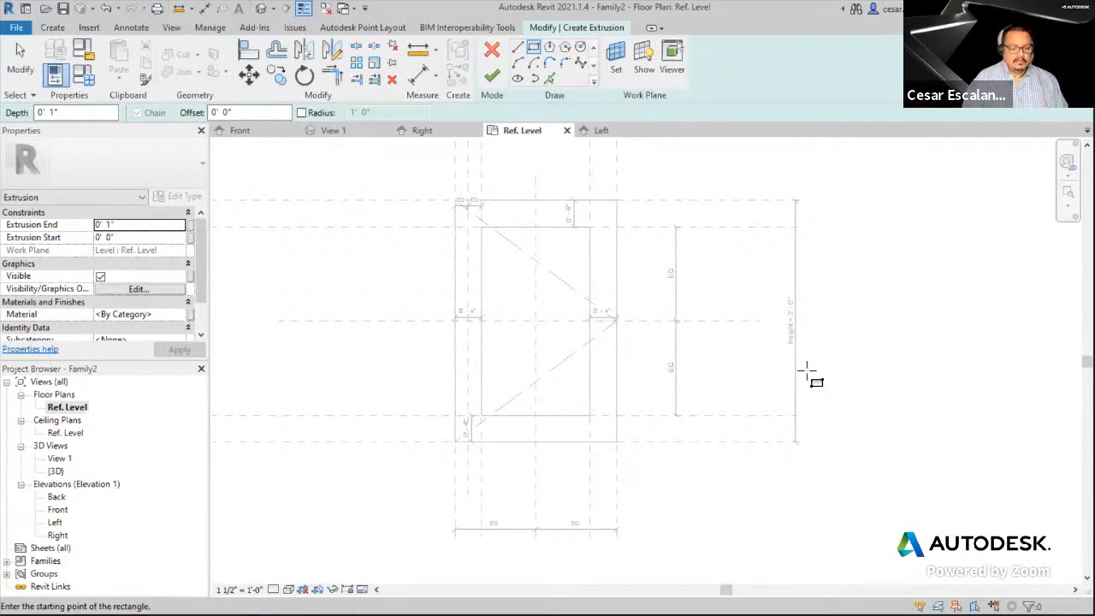
click(590, 416)
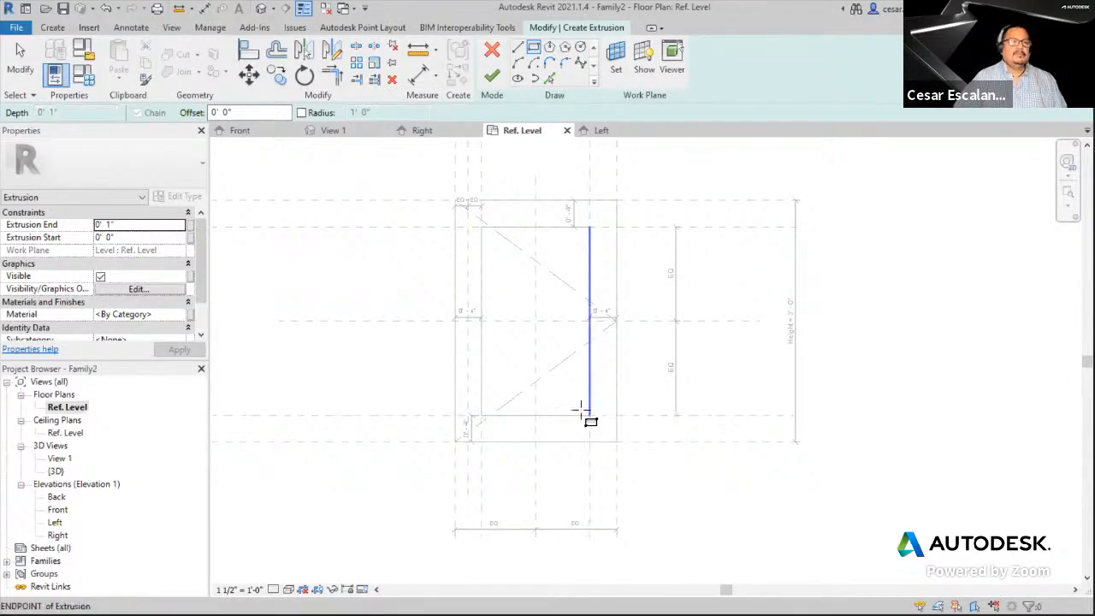
click(482, 226)
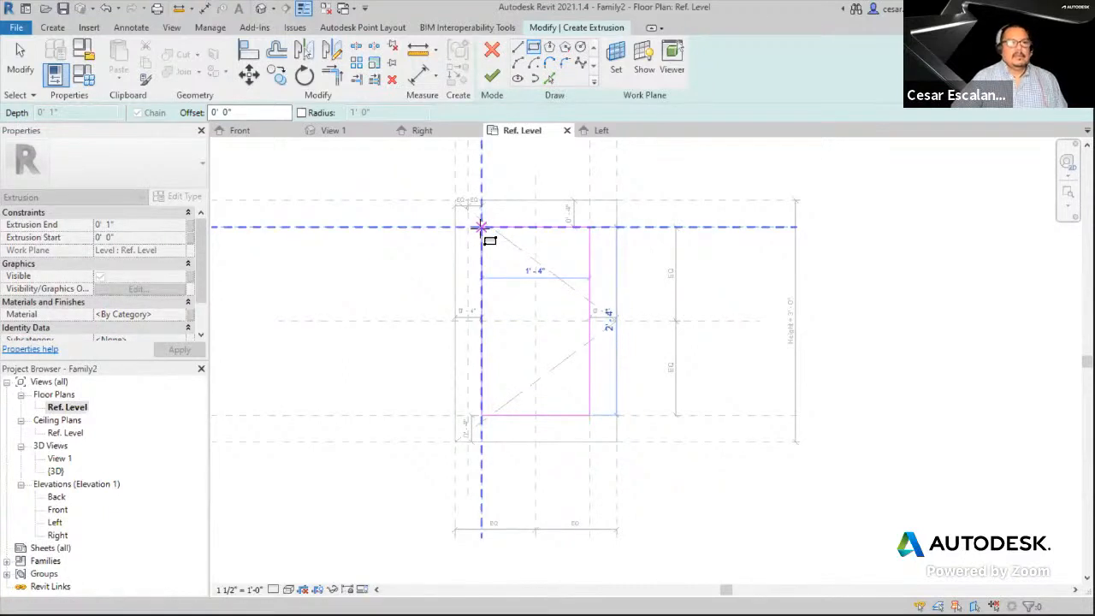
click(481, 227)
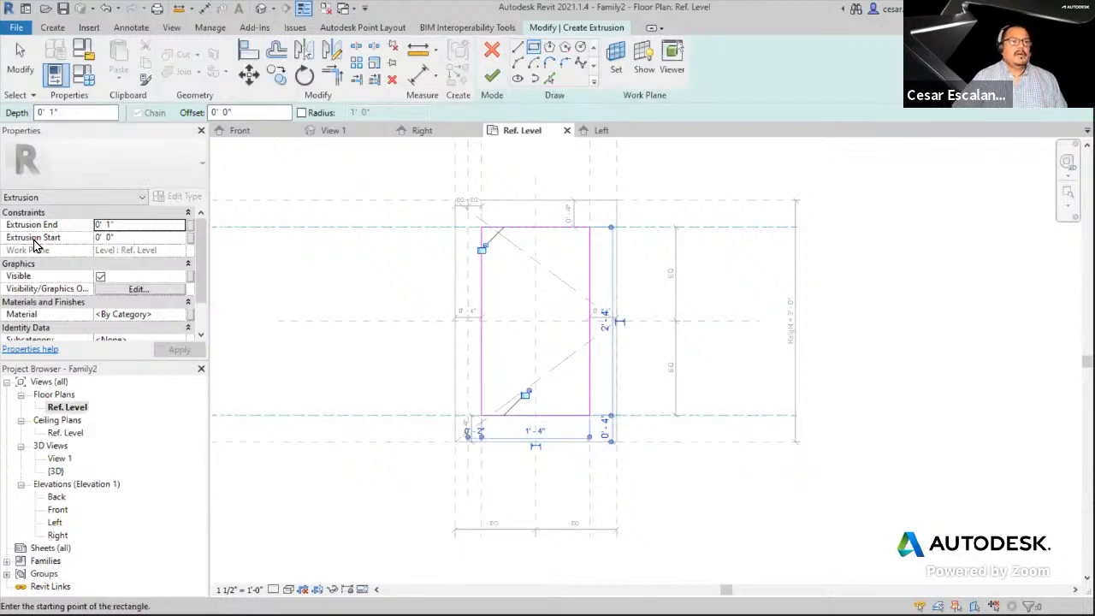
- Set the panel extrusion's start to 1/4" and its end to 1/2"
click(118, 239)
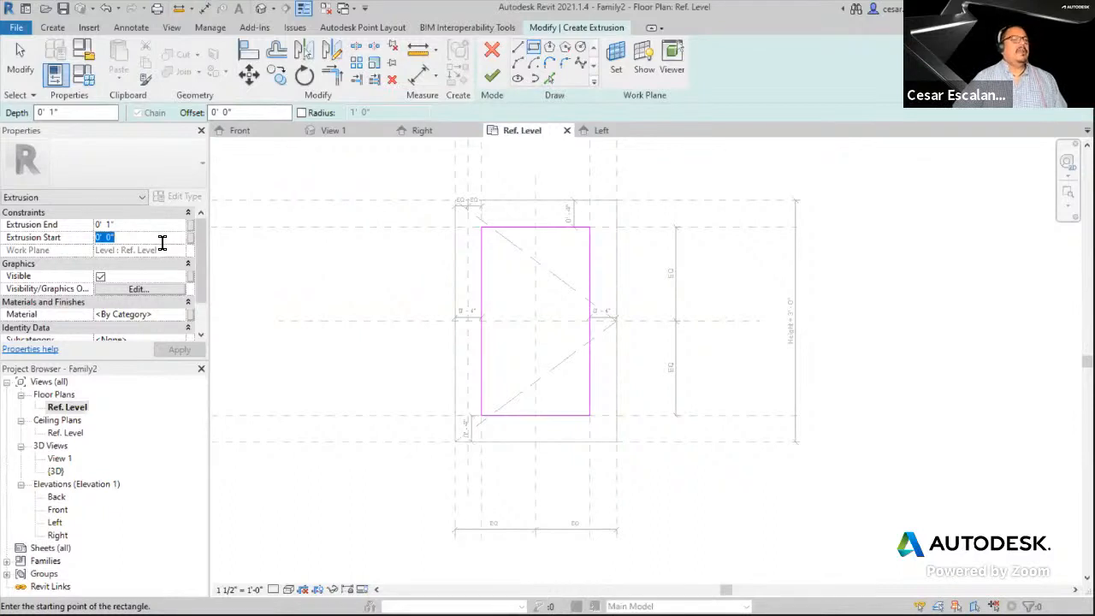
text(1')
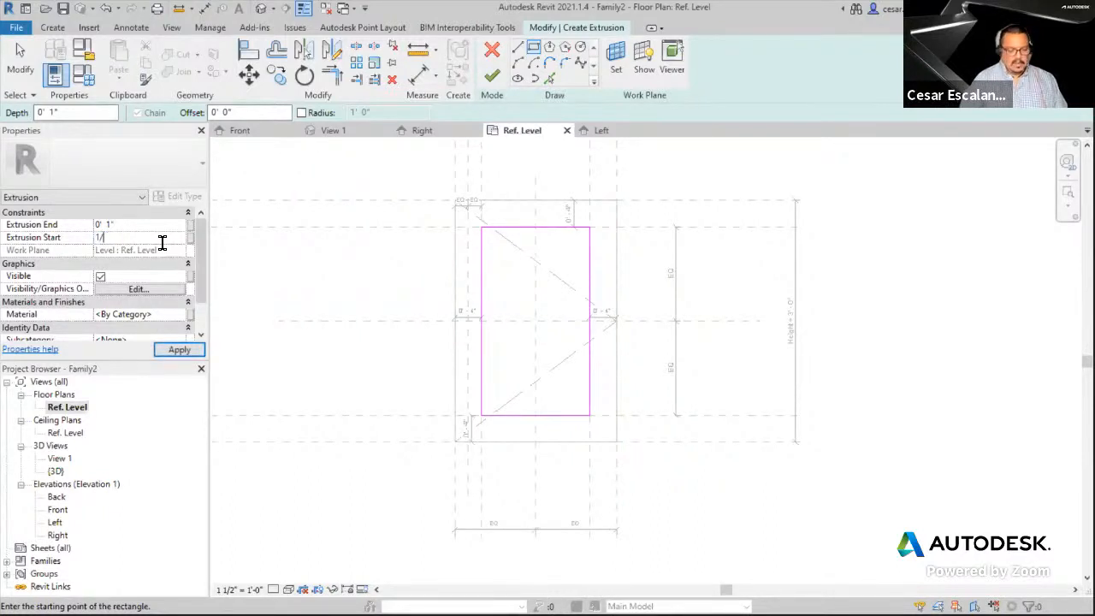
text(4)
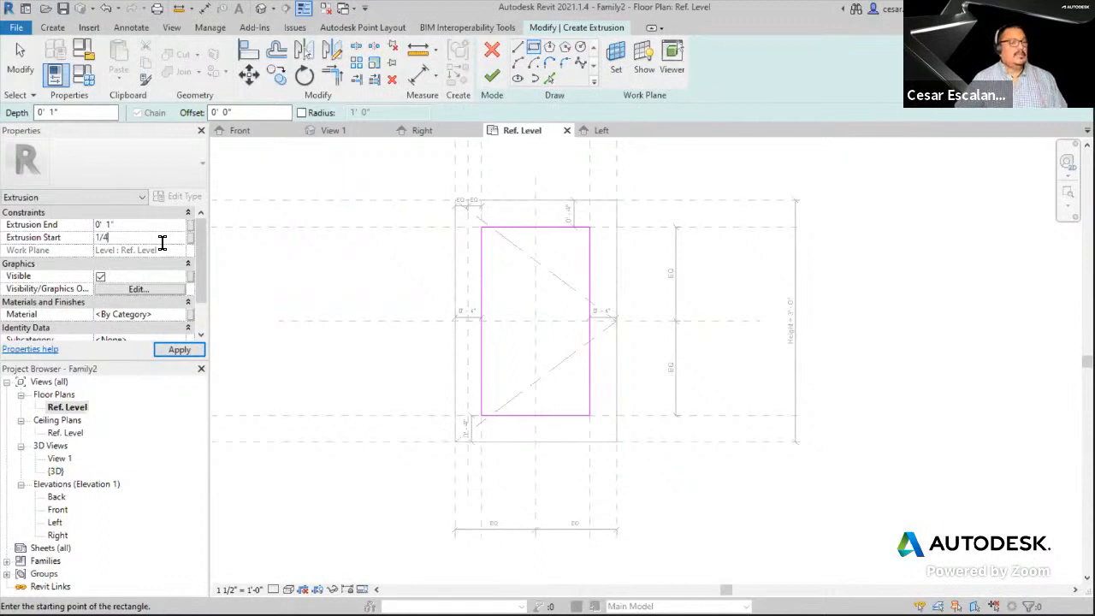
click(147, 226)
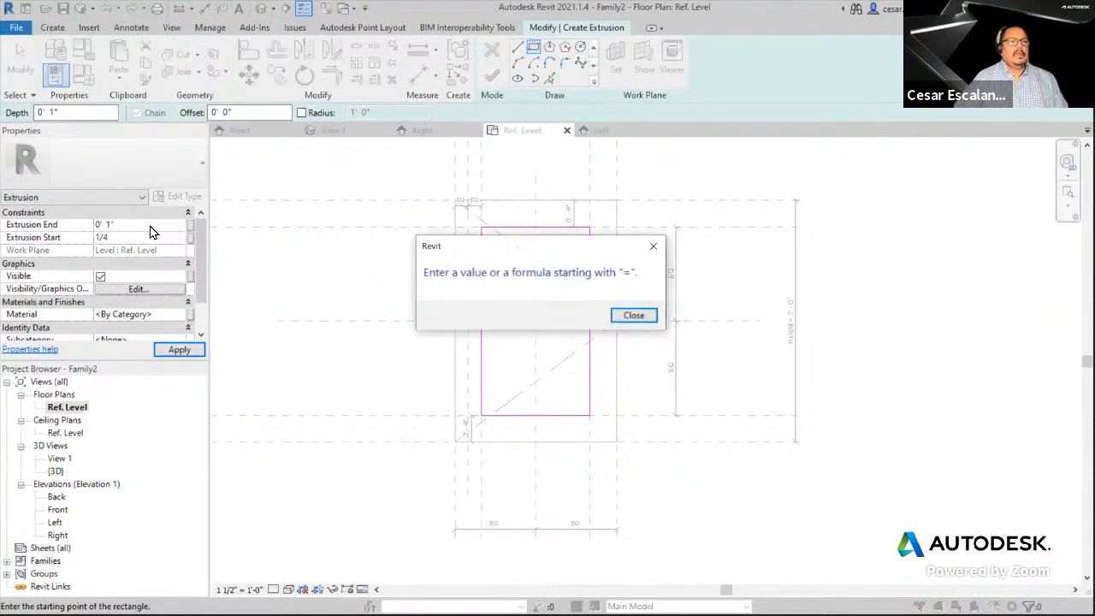
click(651, 317)
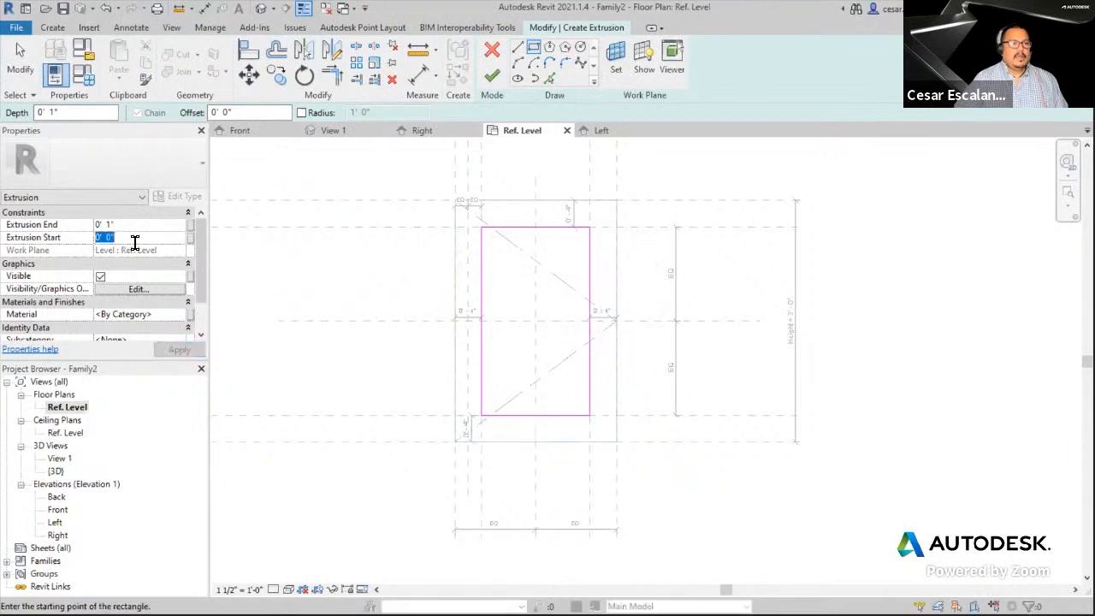
text(1/4")
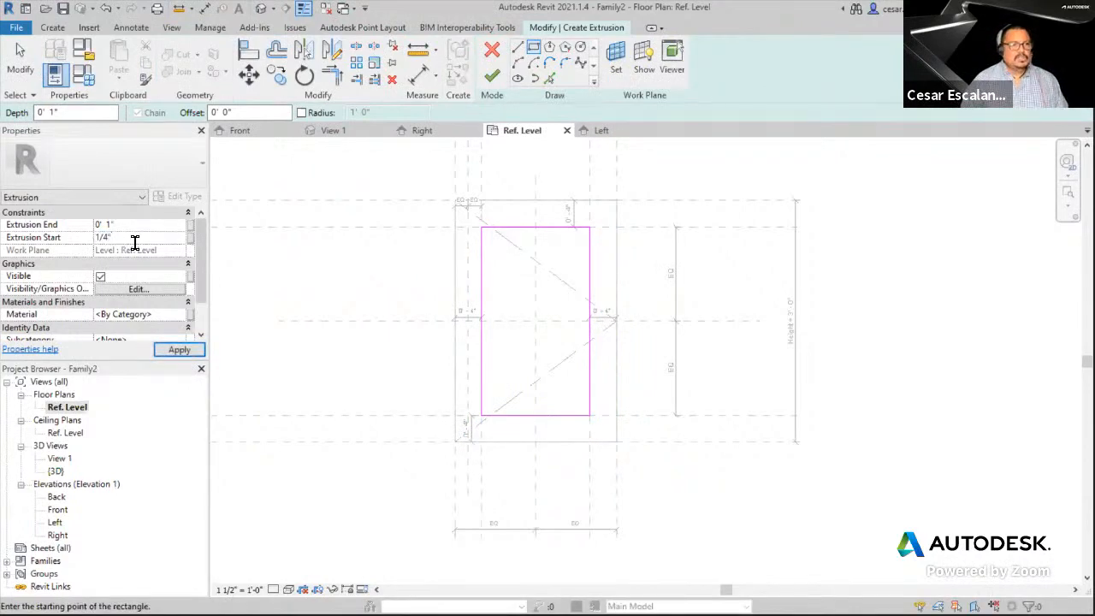
key(Return)
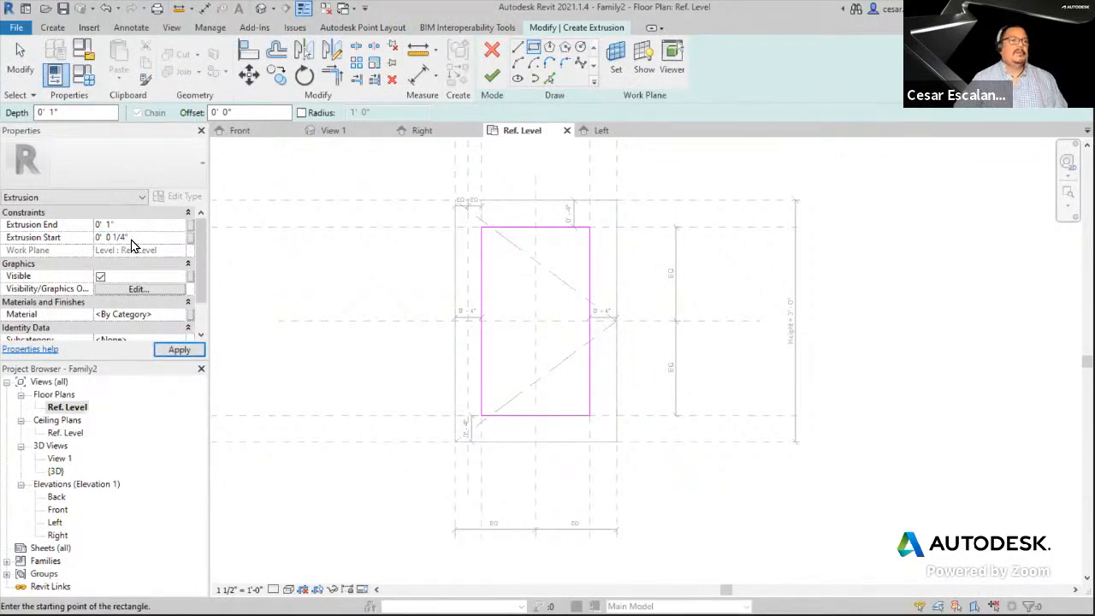
click(156, 225)
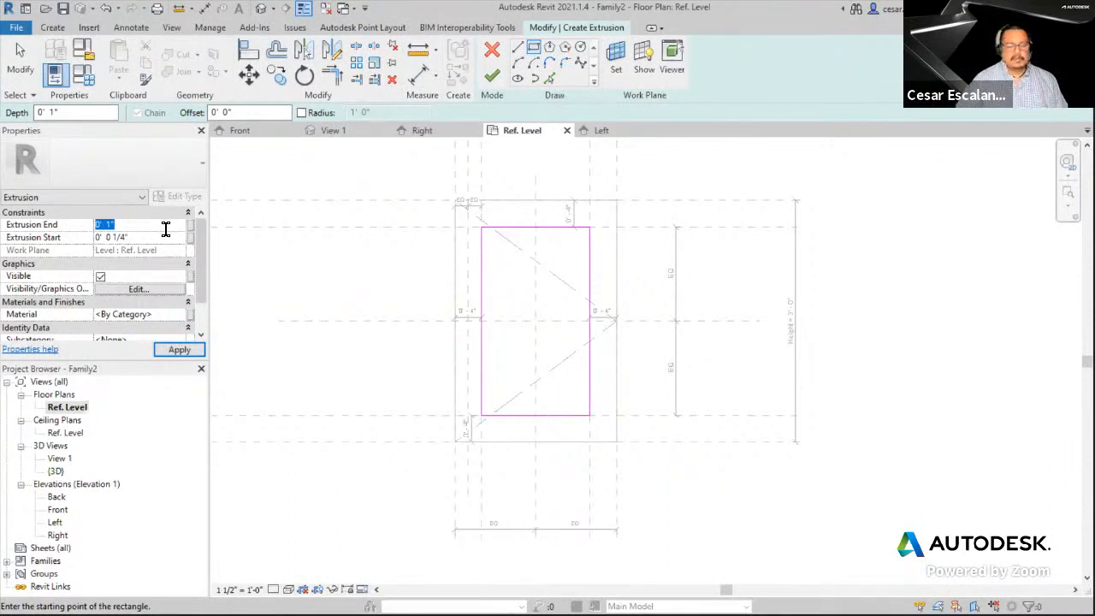
text(1/2")
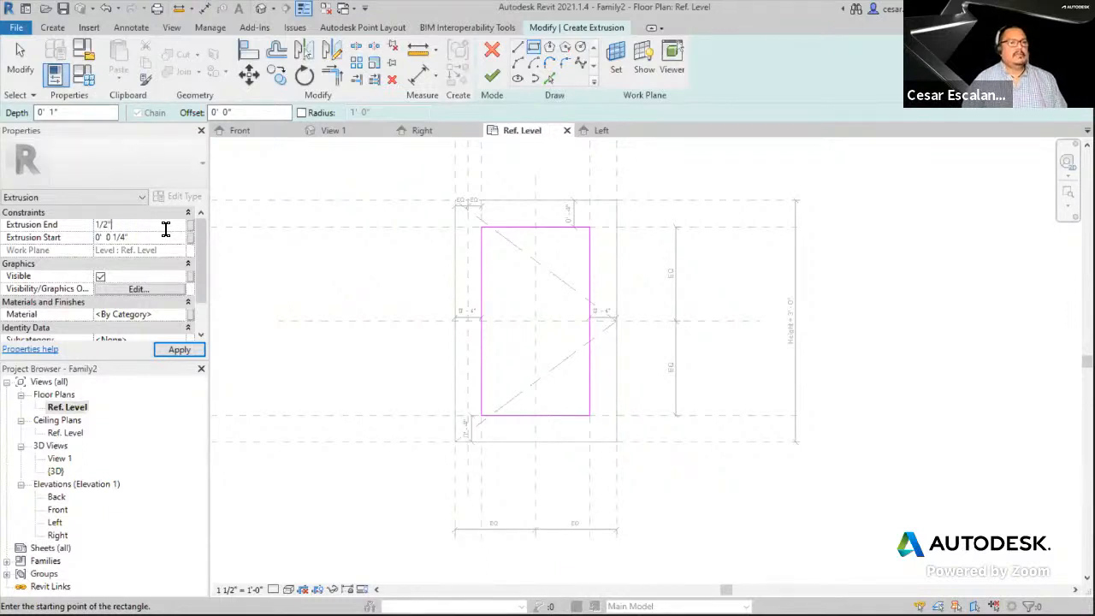
key(Return)
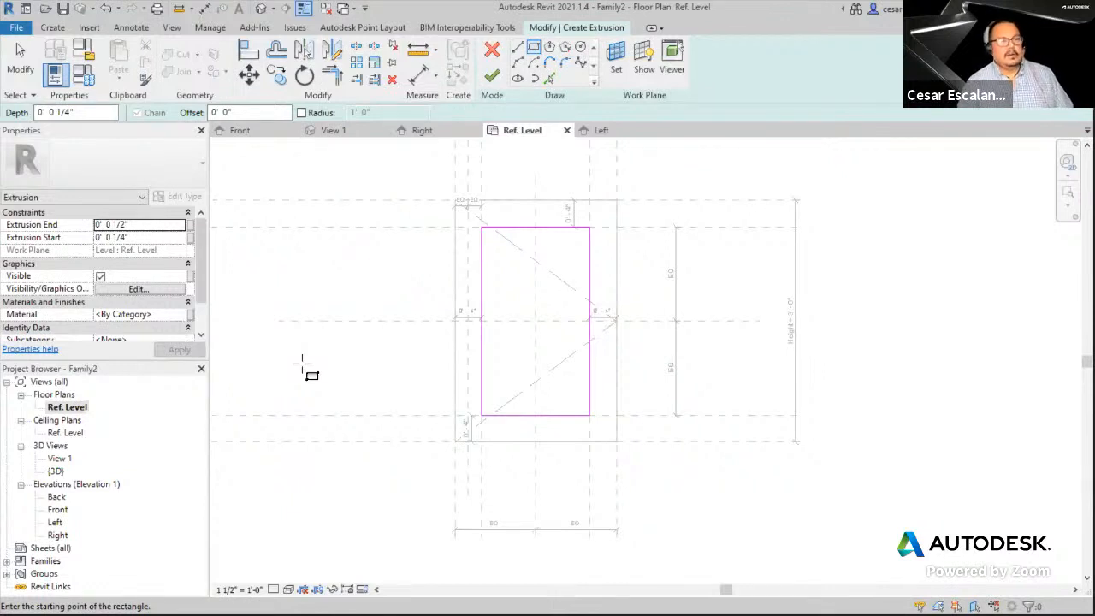
- Associate the panel extrusion's material with a new type parameter named Door_Glazing, and check it in the family types
click(192, 318)
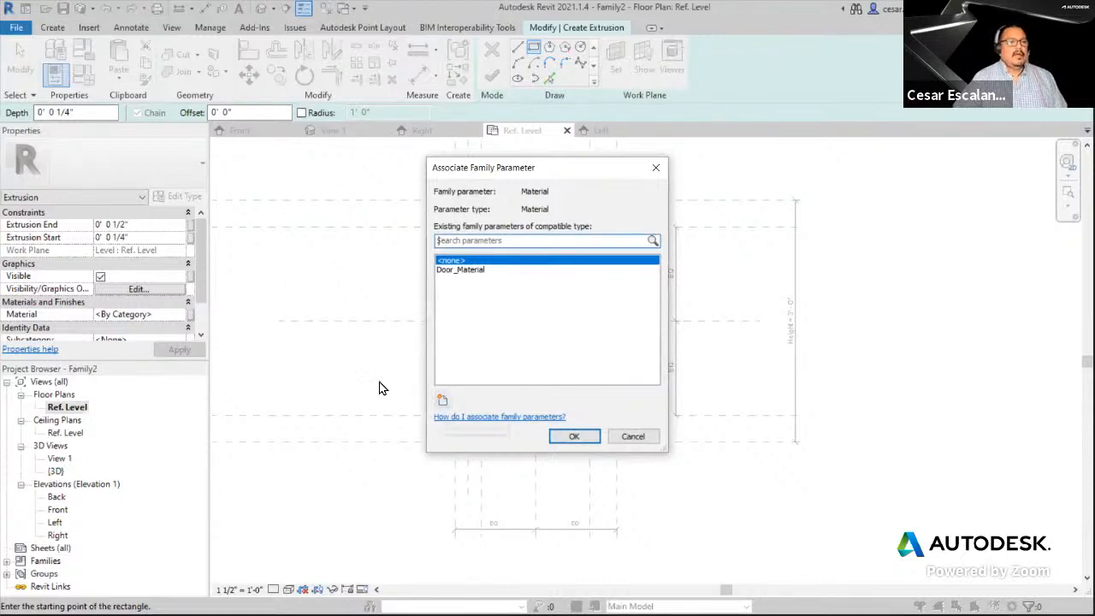
click(442, 402)
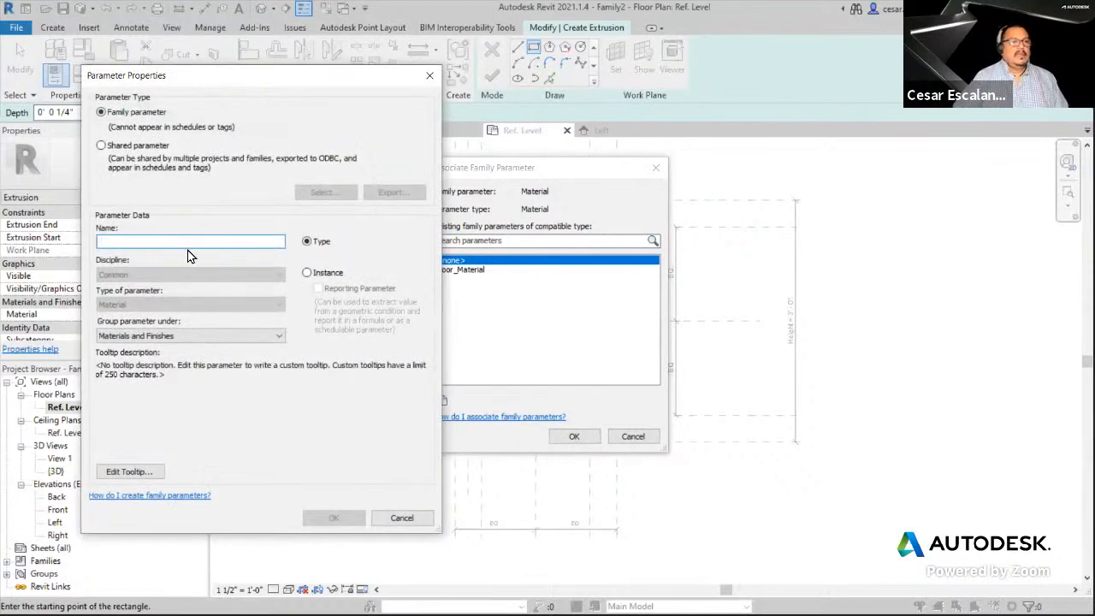
text(Door)
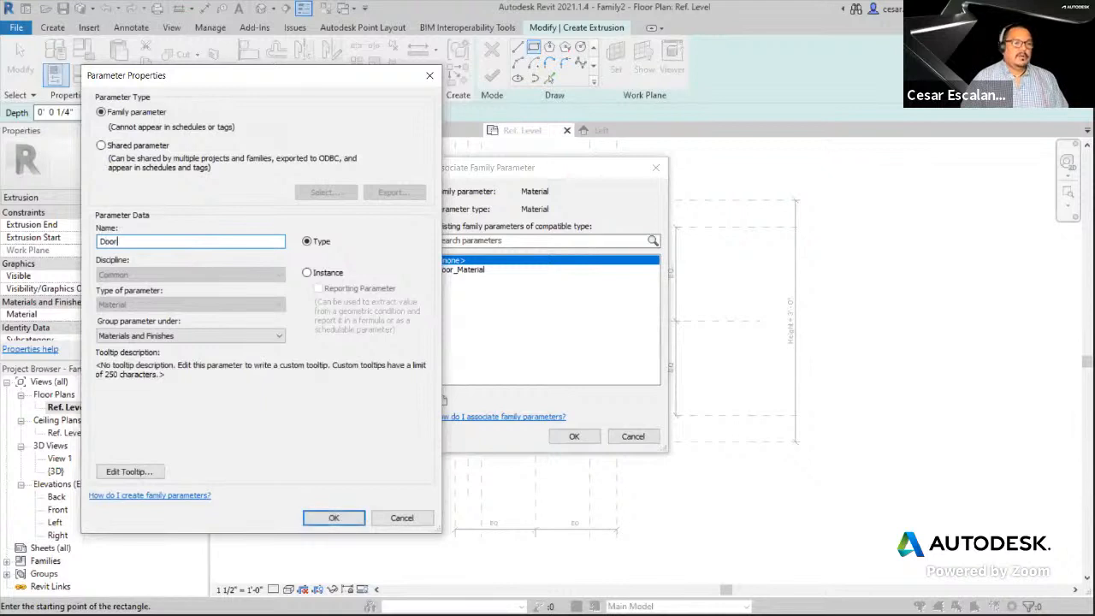
text(_Glazing)
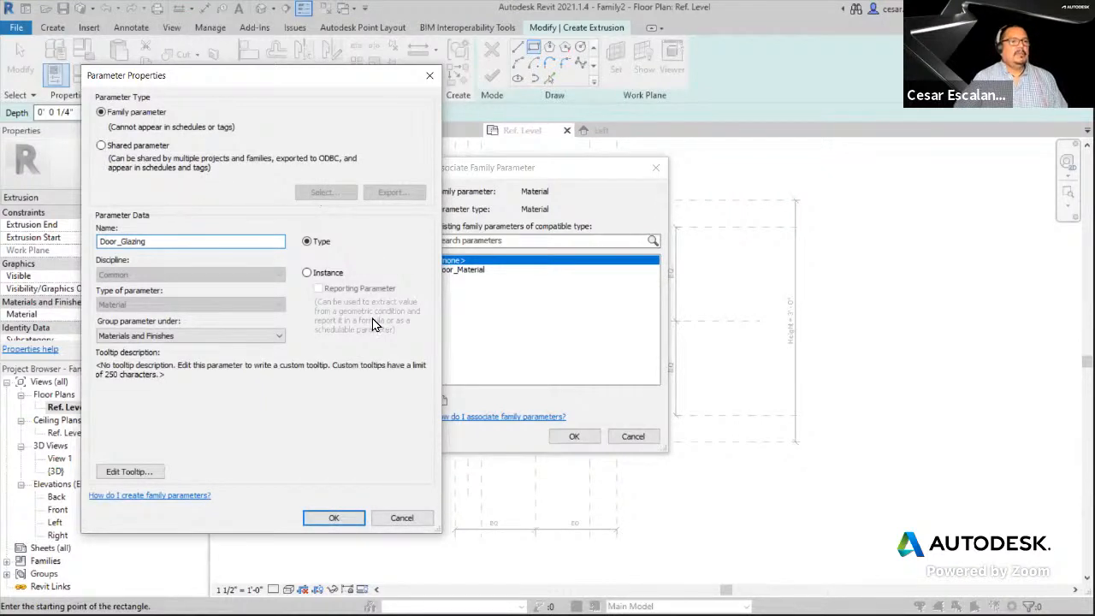
click(335, 517)
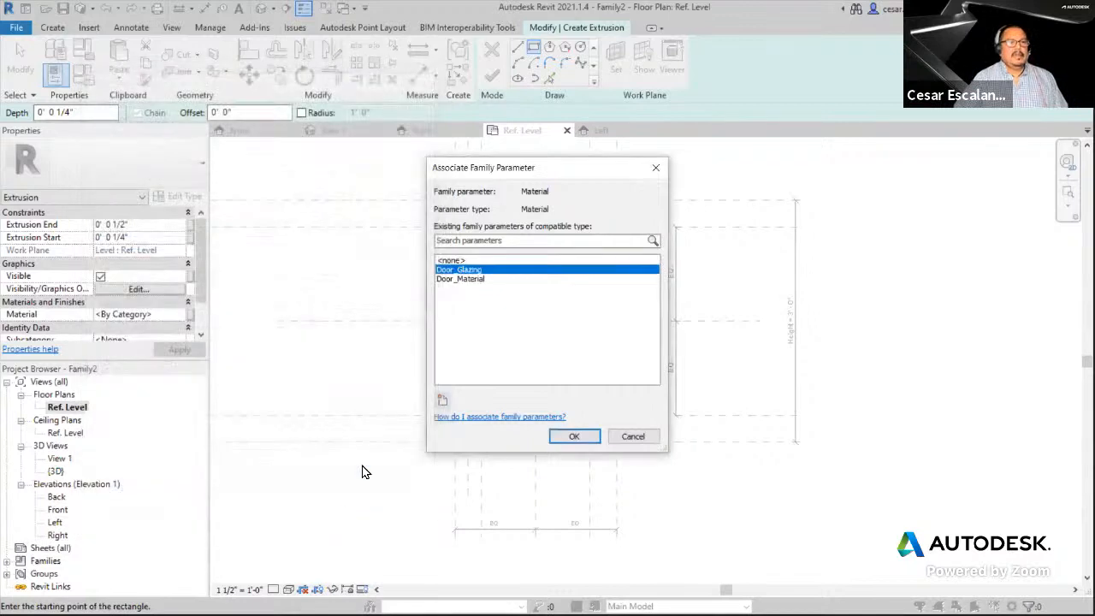
click(575, 436)
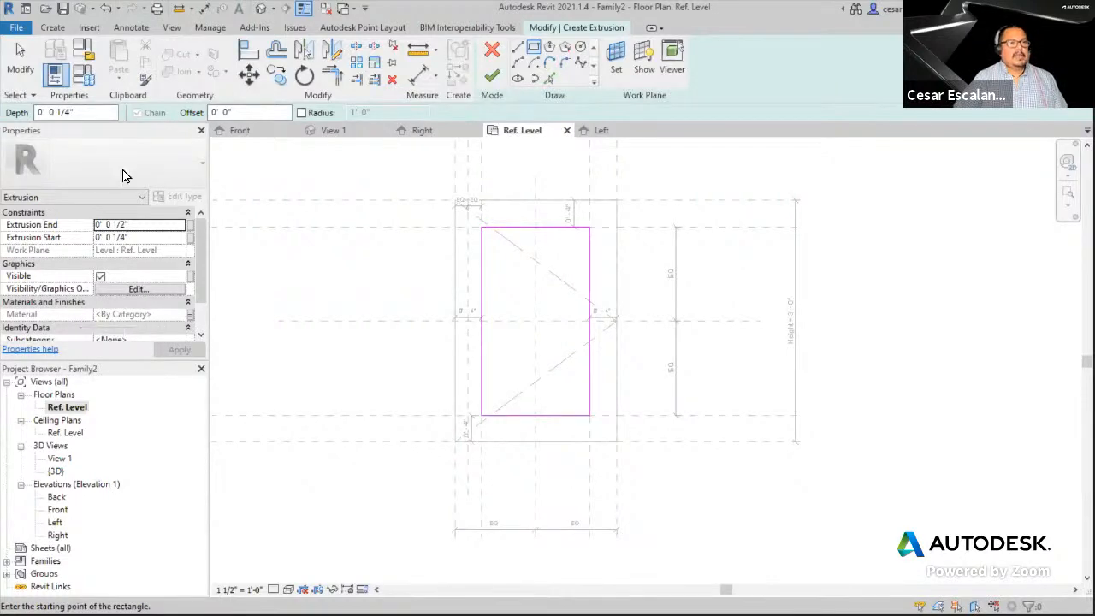
click(84, 76)
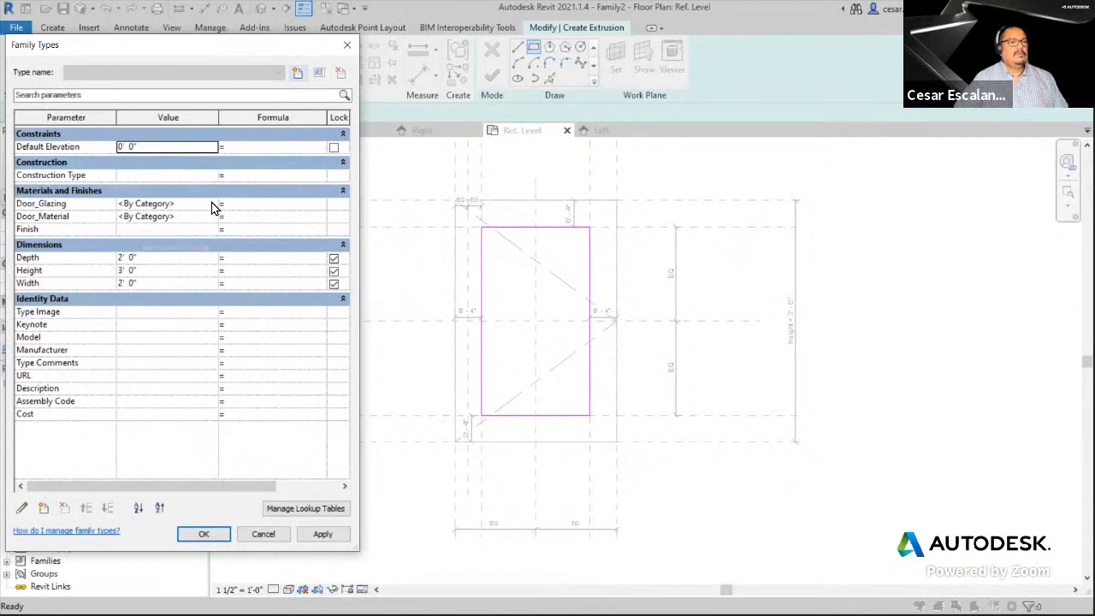
click(204, 534)
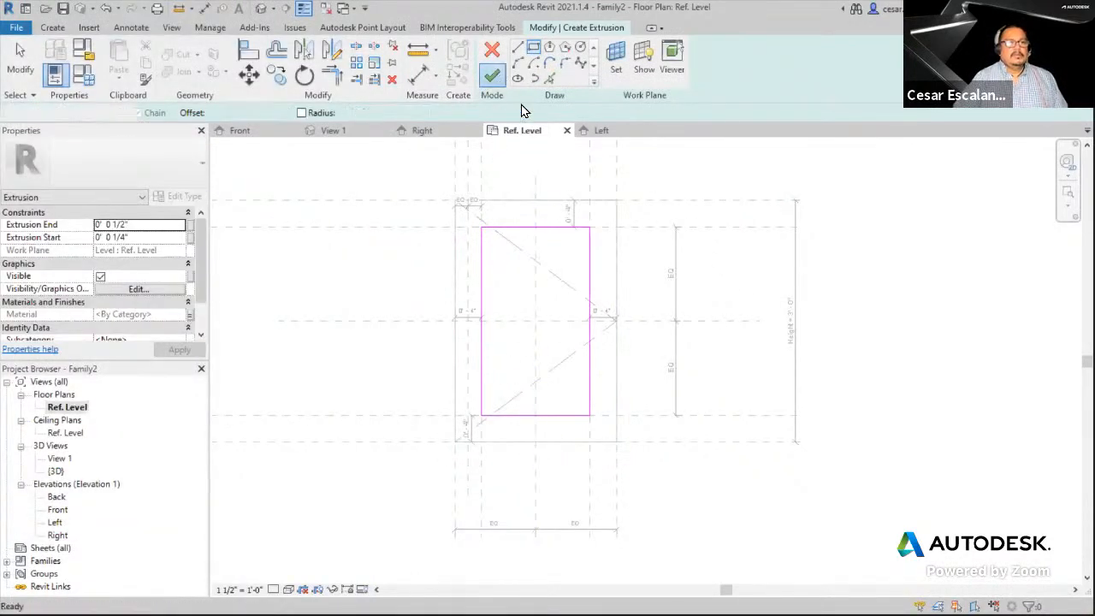
- Finish the panel extrusion and display the door in the default 3D view
click(492, 75)
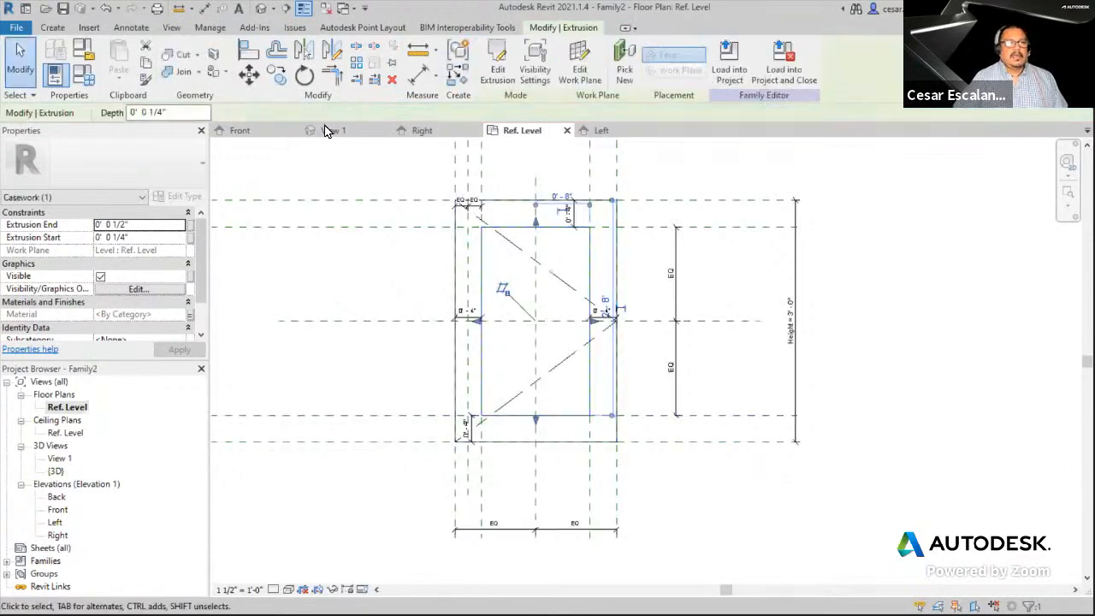
click(262, 10)
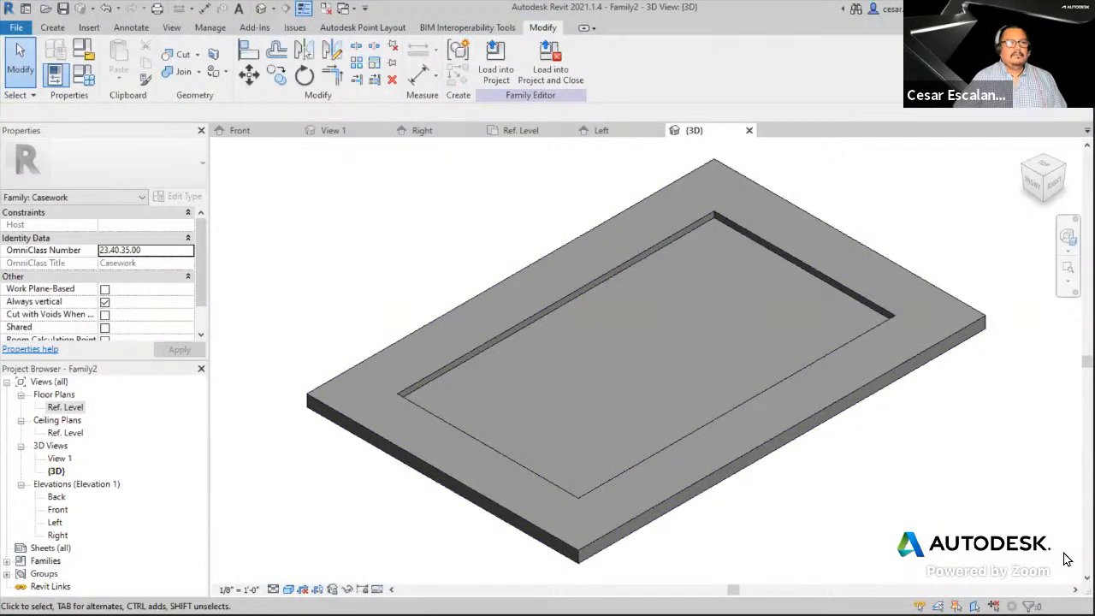
- Assign the Glass material to the Door_Glazing parameter in the family types and apply it
click(85, 77)
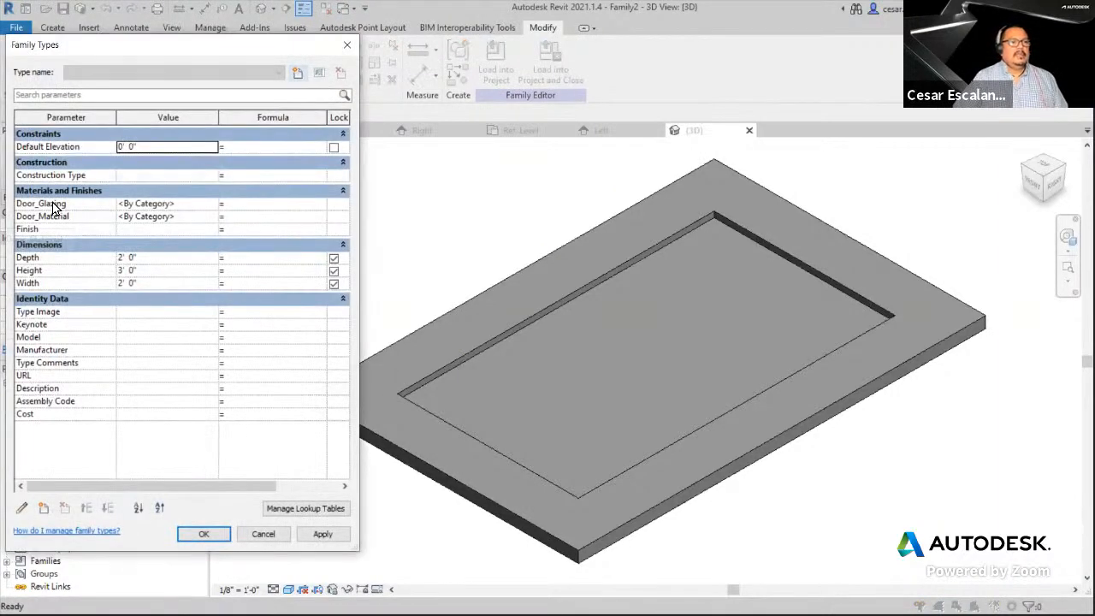
click(211, 206)
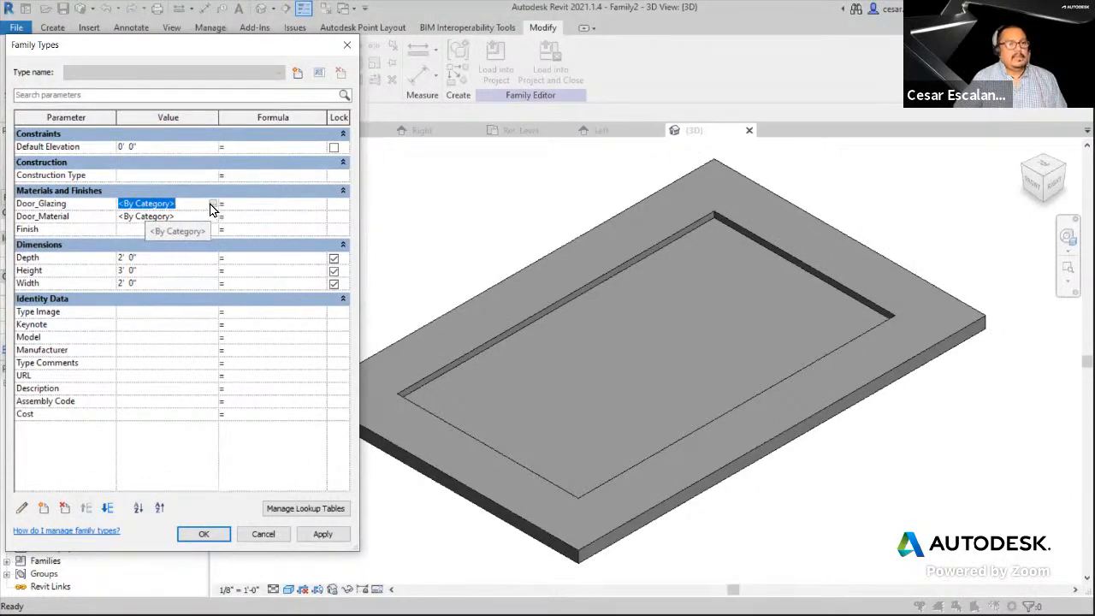
click(212, 207)
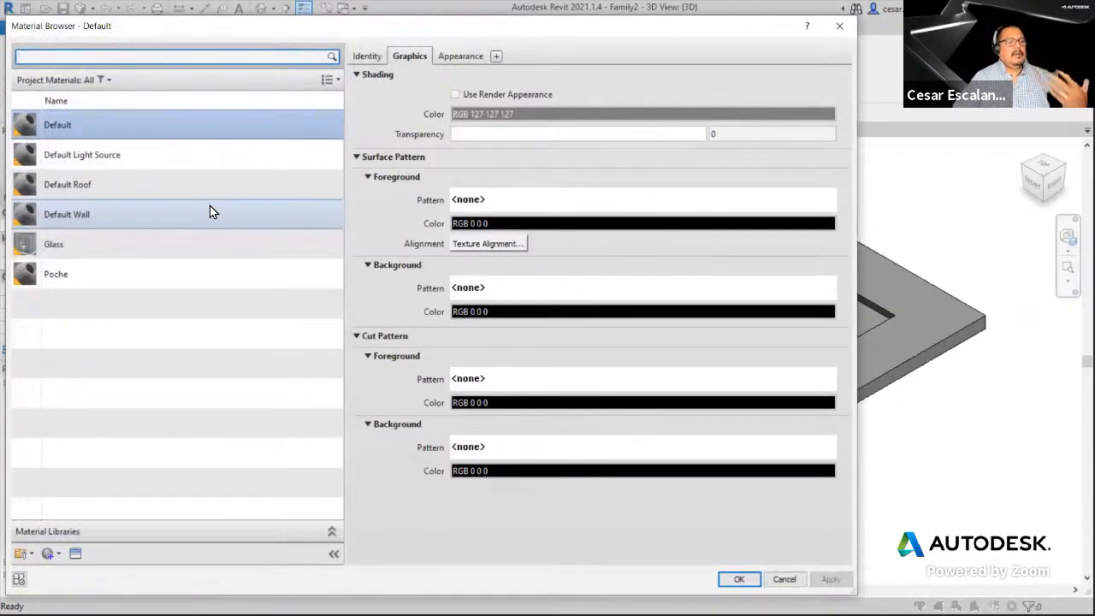
click(79, 245)
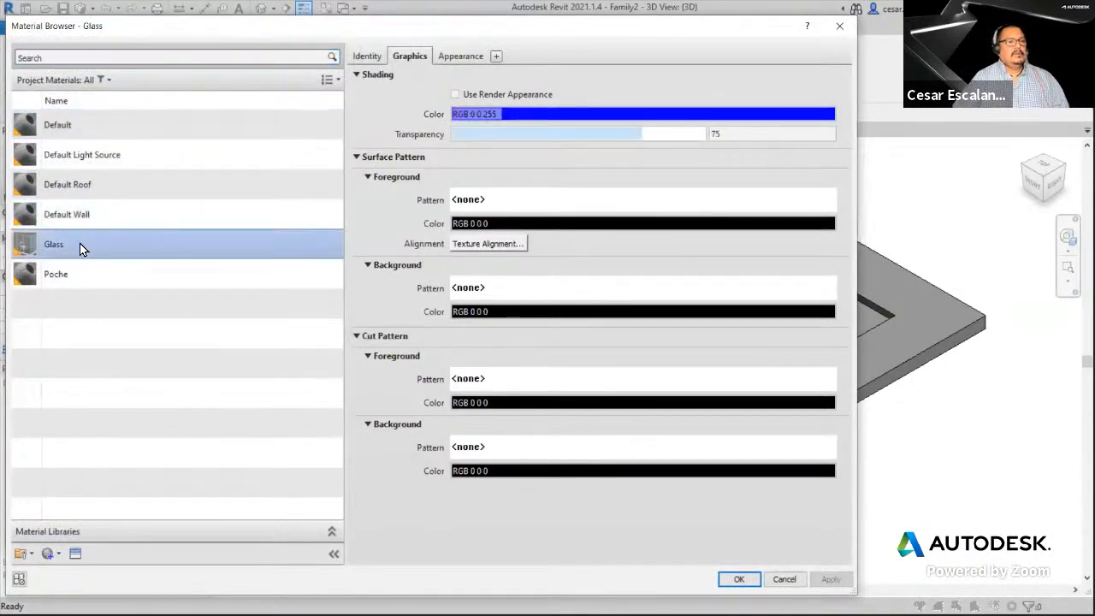
click(740, 579)
click(333, 533)
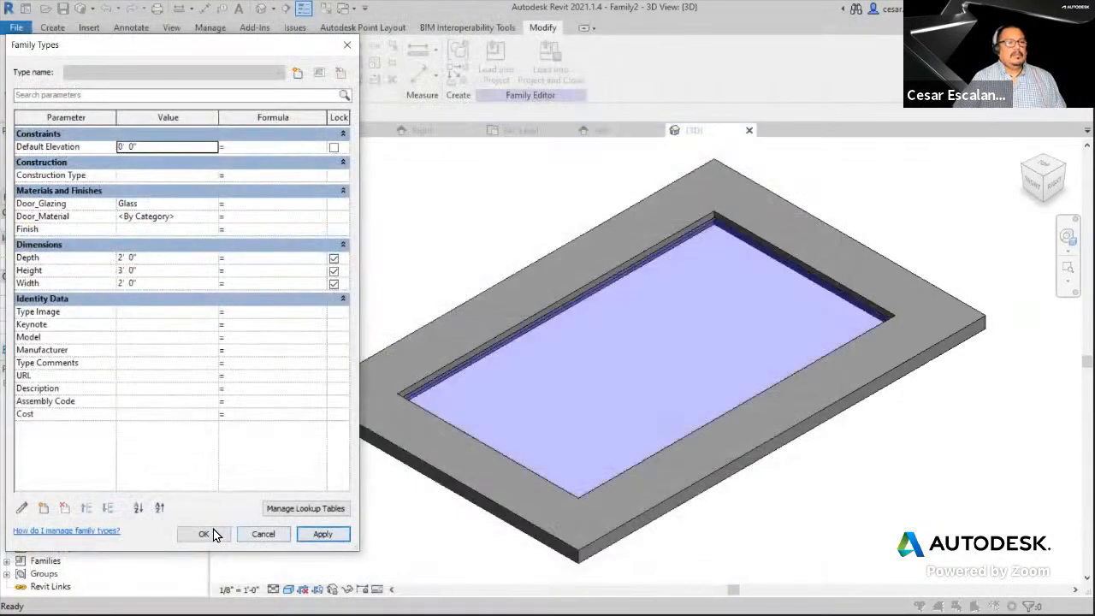
click(214, 533)
- Flex the door by applying a family Width of 3' 0", and set the Width back to 2' 0"
scroll(842, 498, down, 1)
middle_drag(851, 490, 793, 471)
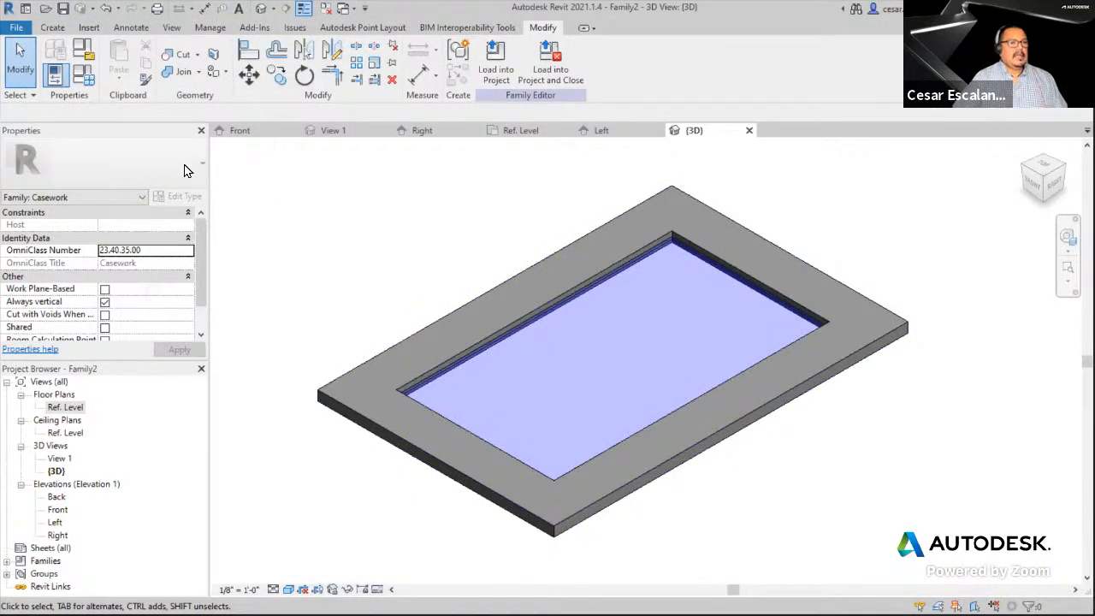
click(83, 73)
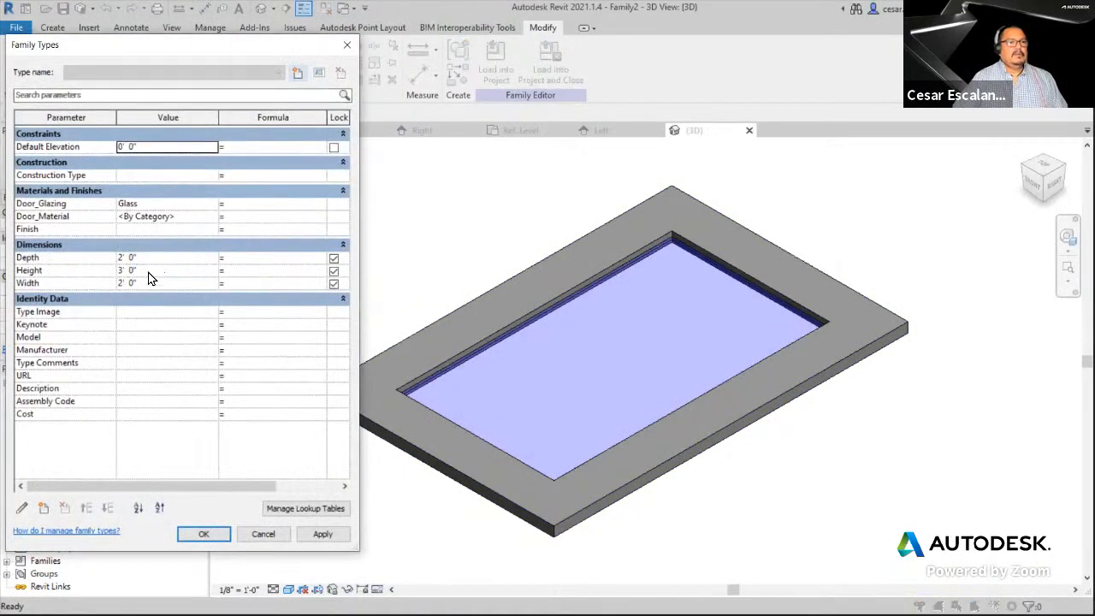
click(155, 285)
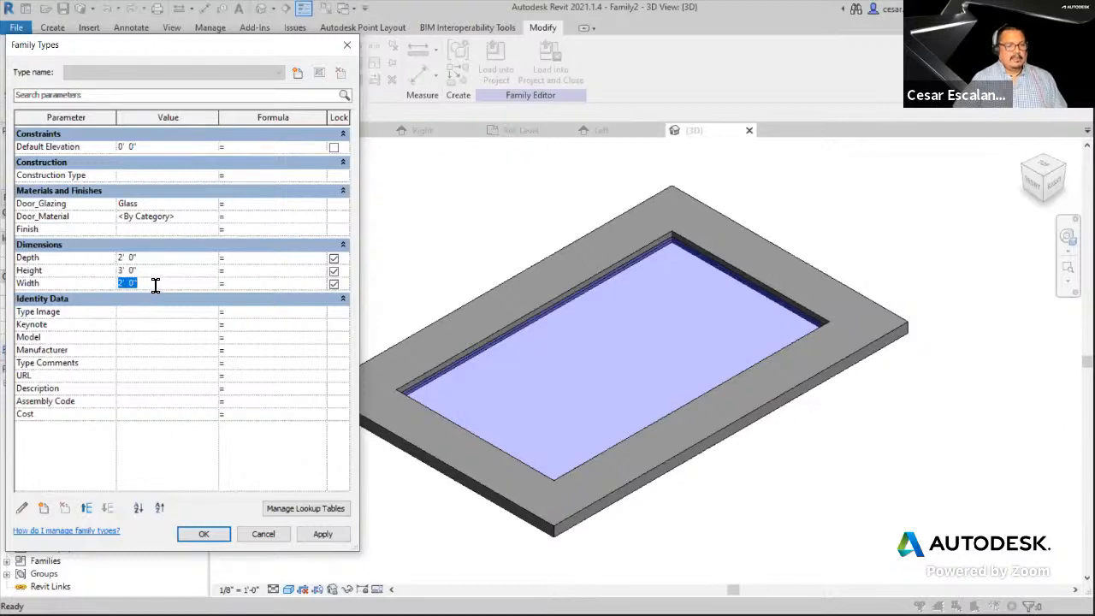
text(3)
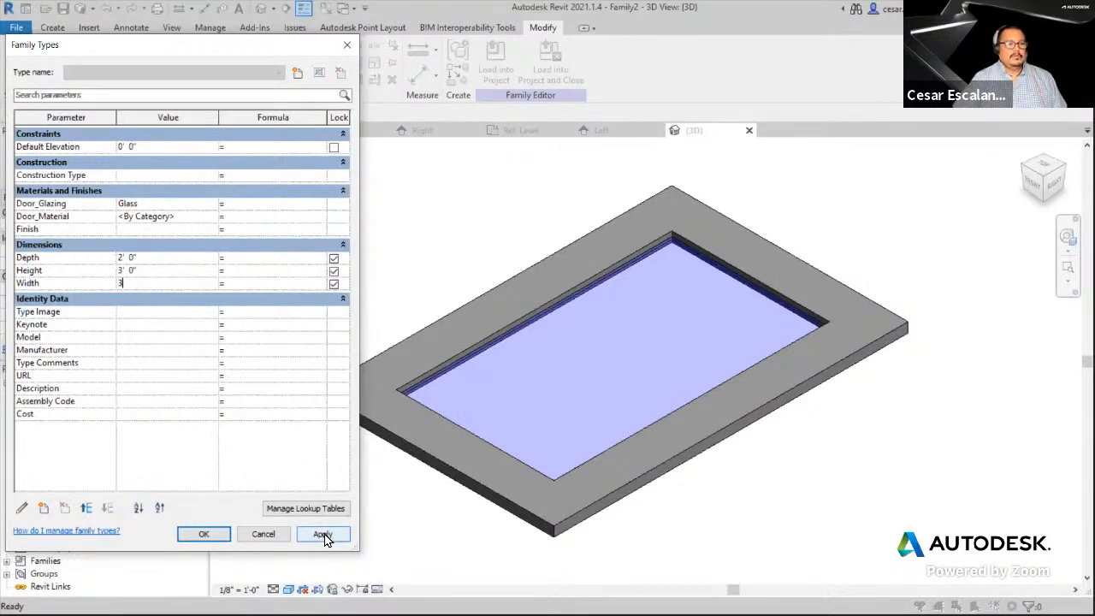
click(323, 537)
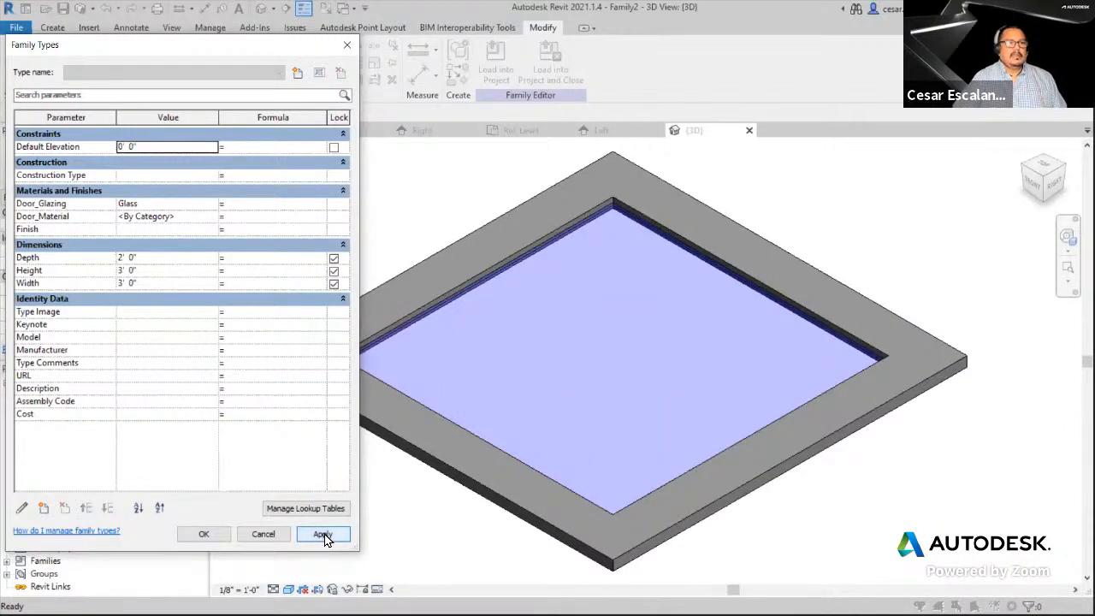
click(164, 288)
text(2)
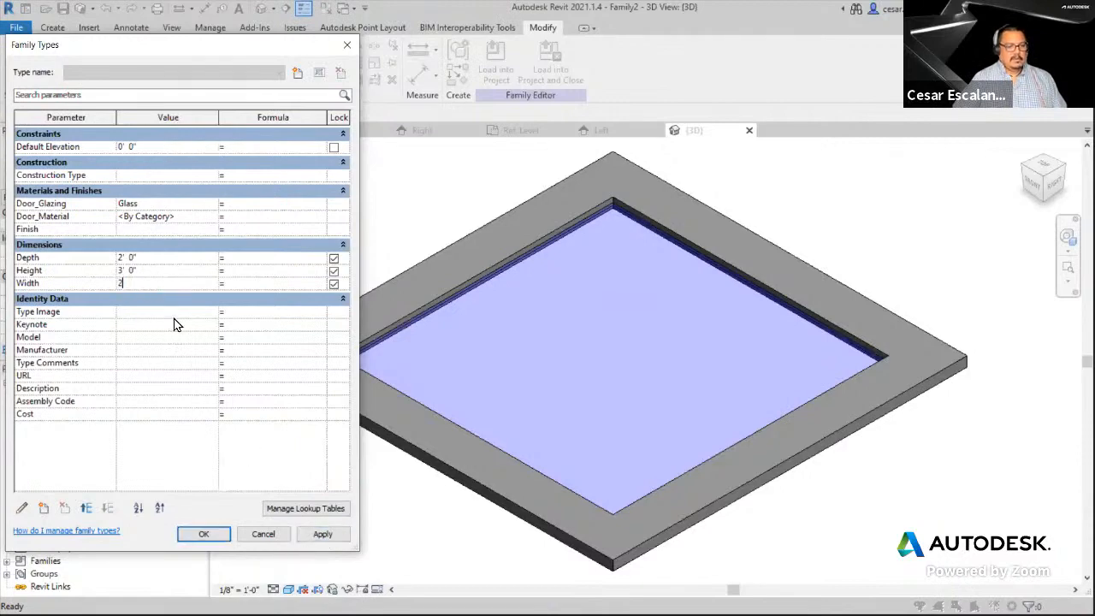
click(320, 534)
- Flex the door by applying family Heights of 4' 0" and 2' 0", and set the Height back to 3' 0"
click(158, 271)
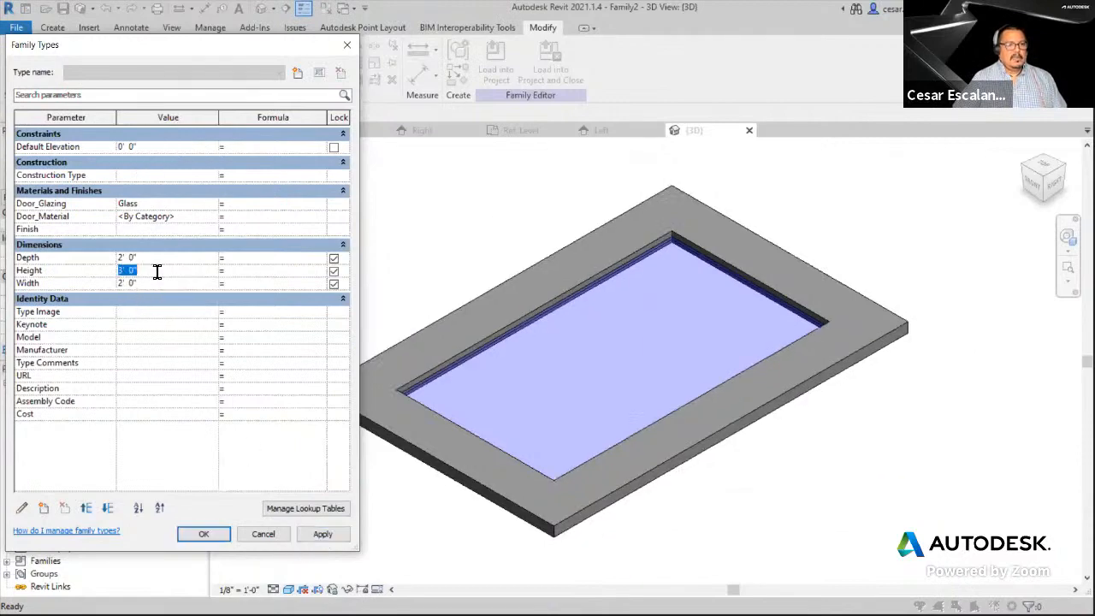
text(4)
click(323, 533)
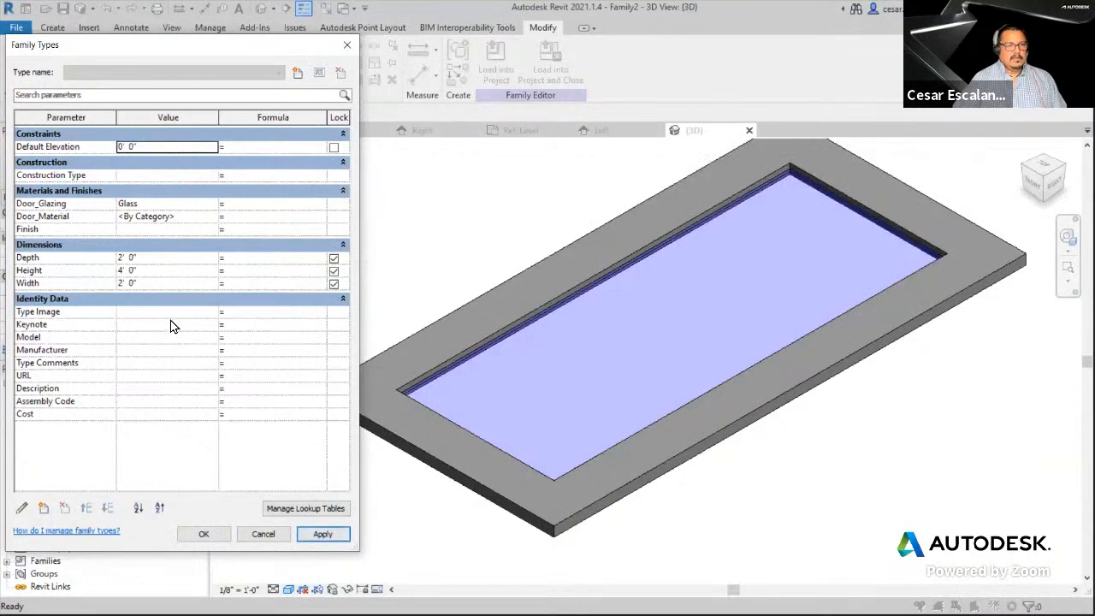
click(168, 272)
text(3)
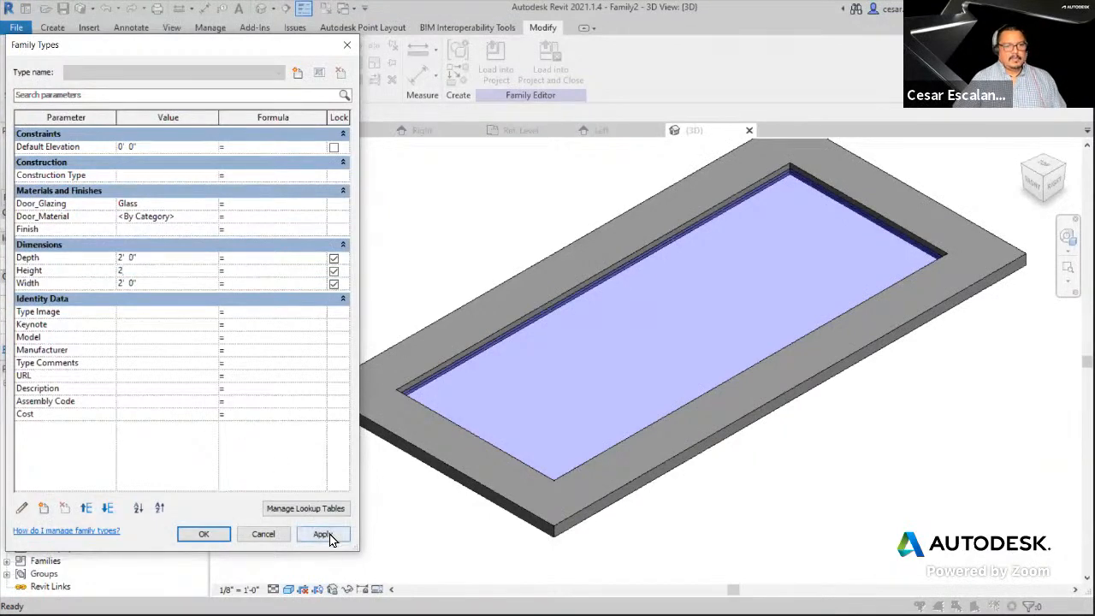
click(323, 534)
click(168, 270)
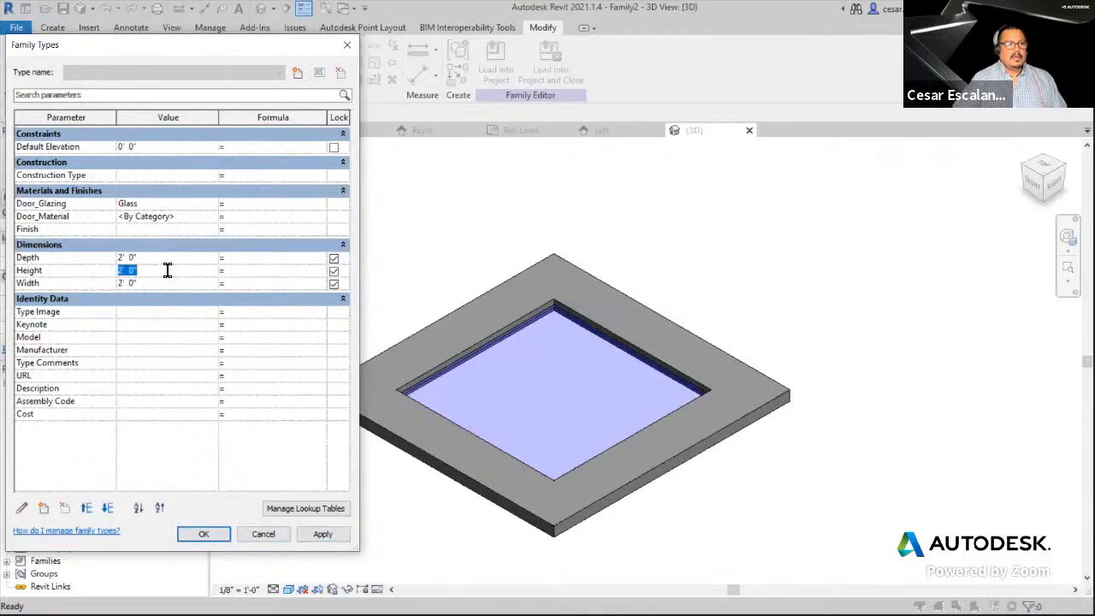
text(3)
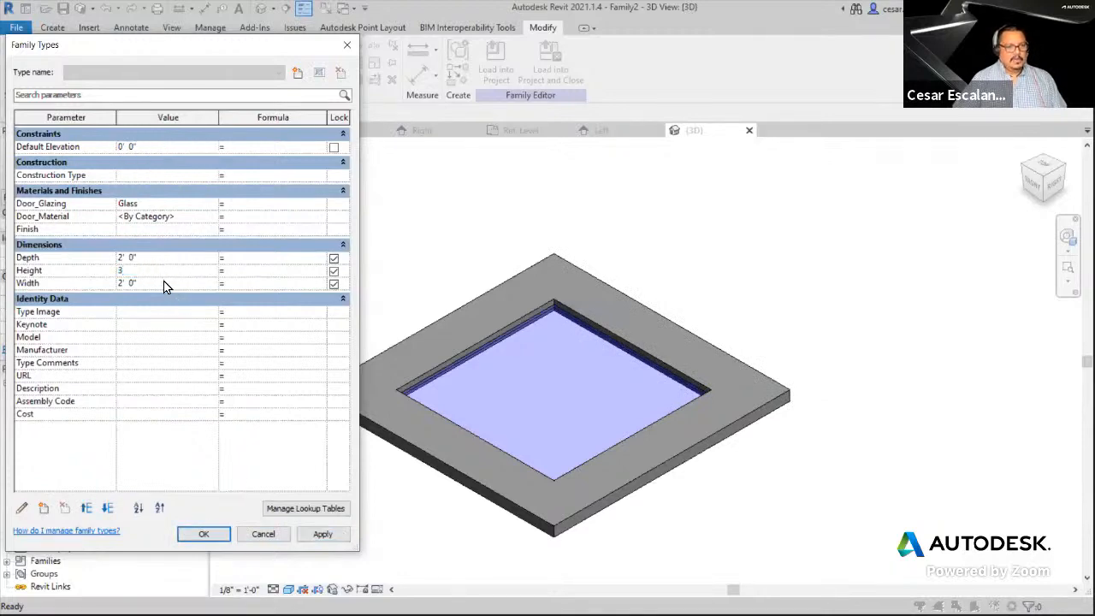
- Flex the door by applying a family Width of 1' 0", set the Width back to 2' 0", and close the family types
click(168, 283)
text(1)
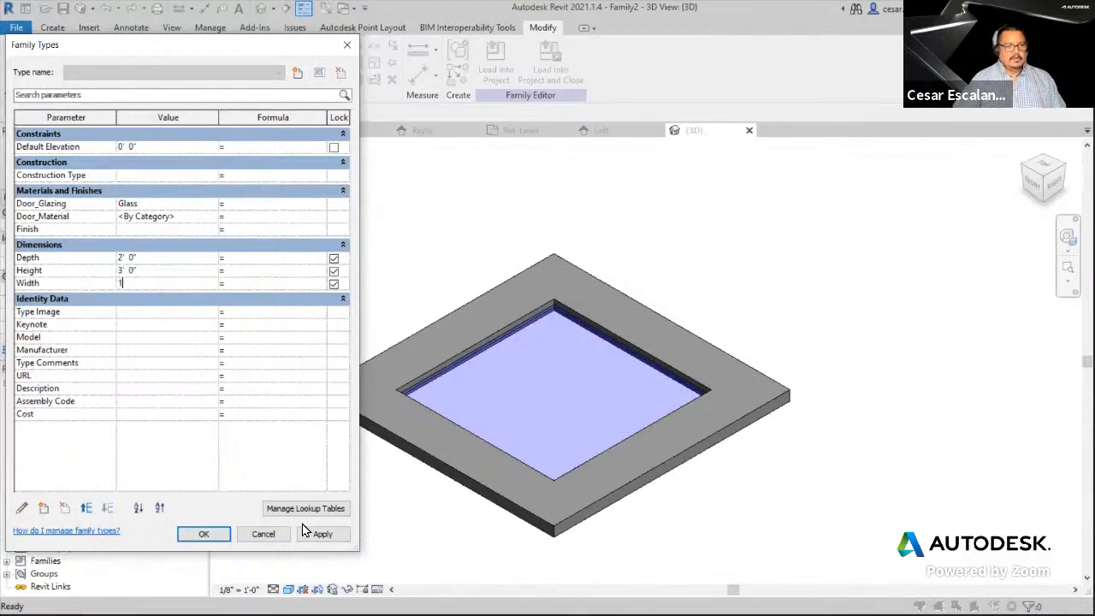
click(322, 534)
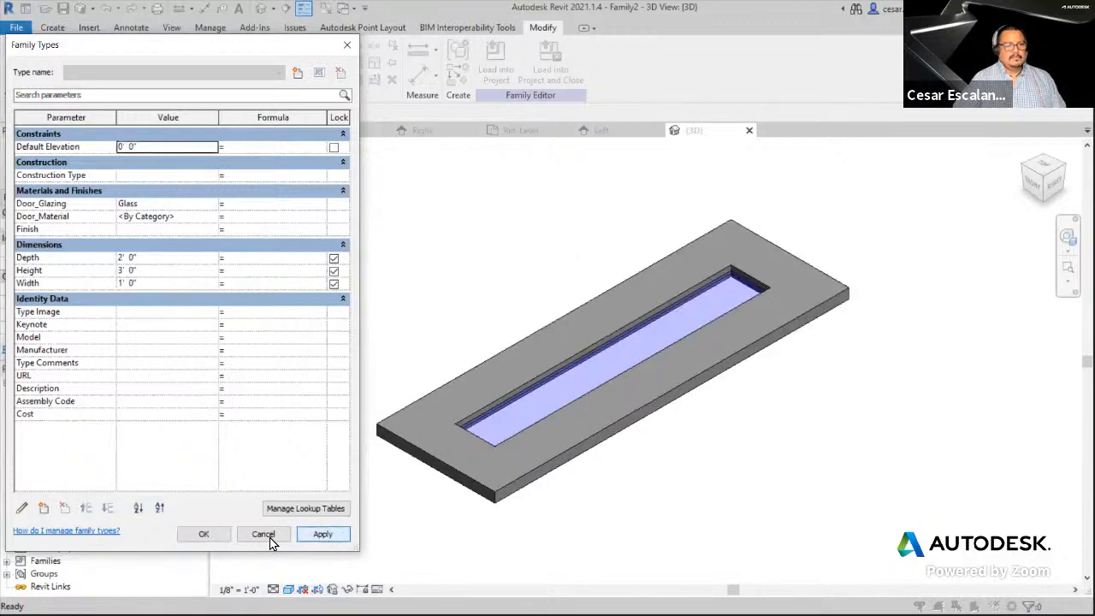
click(162, 283)
text(2)
click(323, 534)
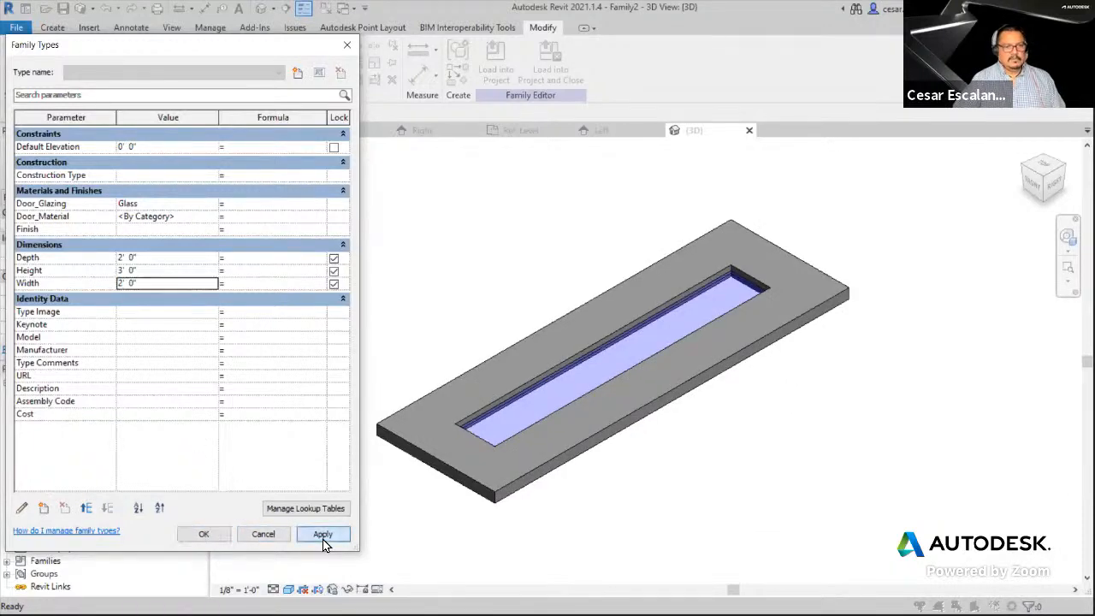
click(203, 535)
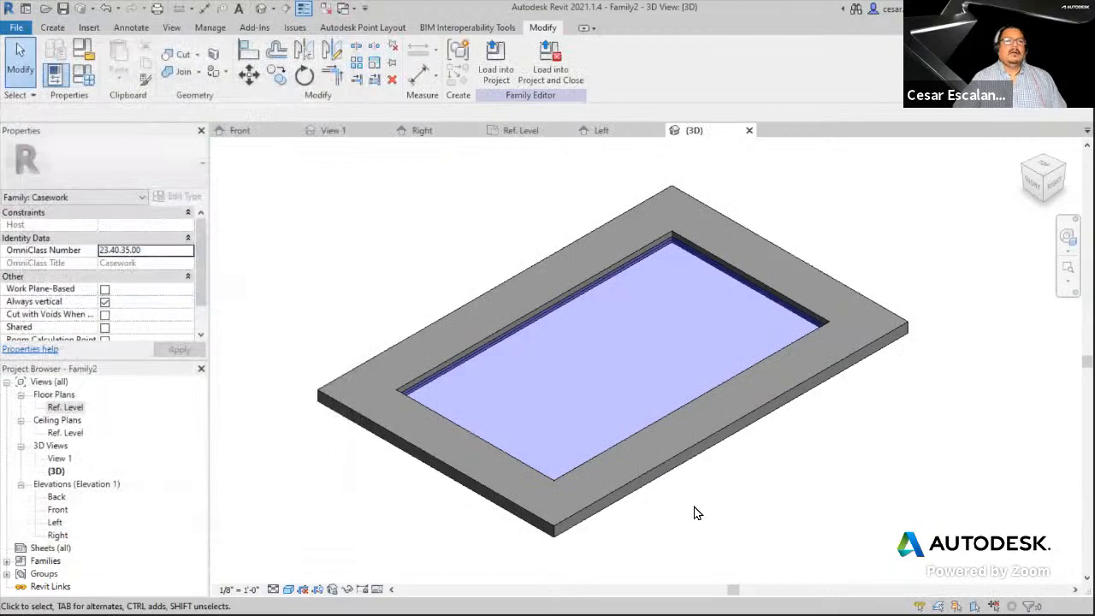
- Open the Ref. Level floor plan
click(75, 410)
double_click(75, 410)
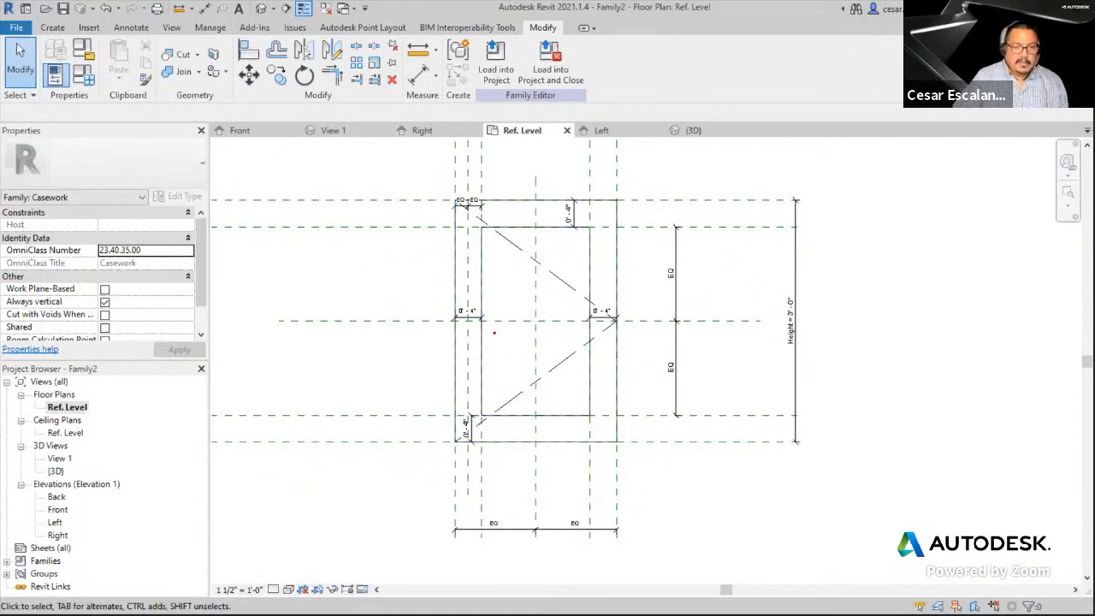
drag(467, 279, 467, 368)
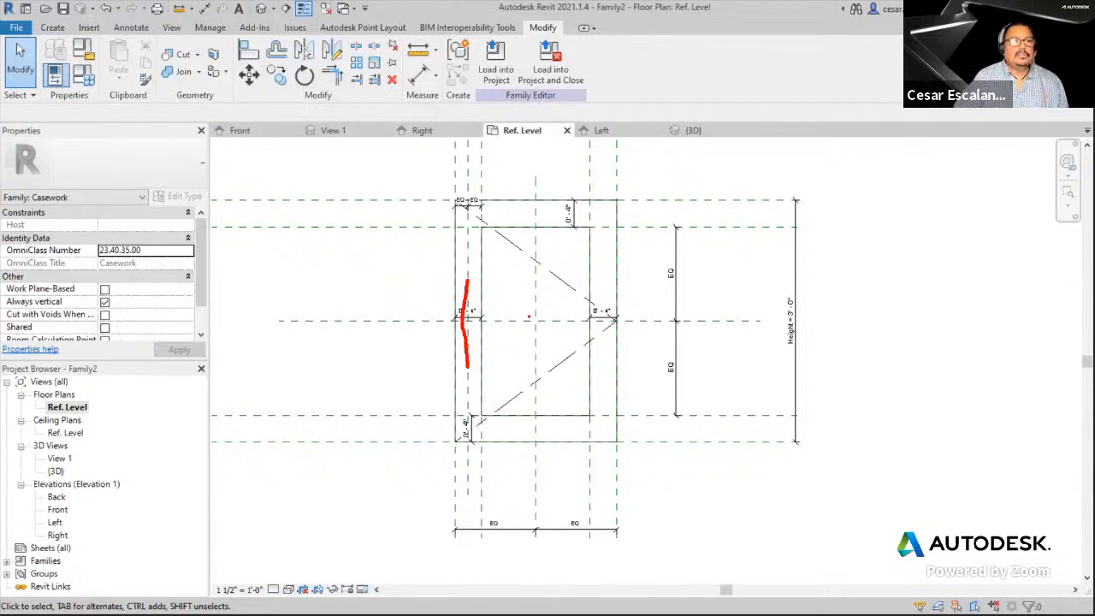
drag(405, 321, 536, 324)
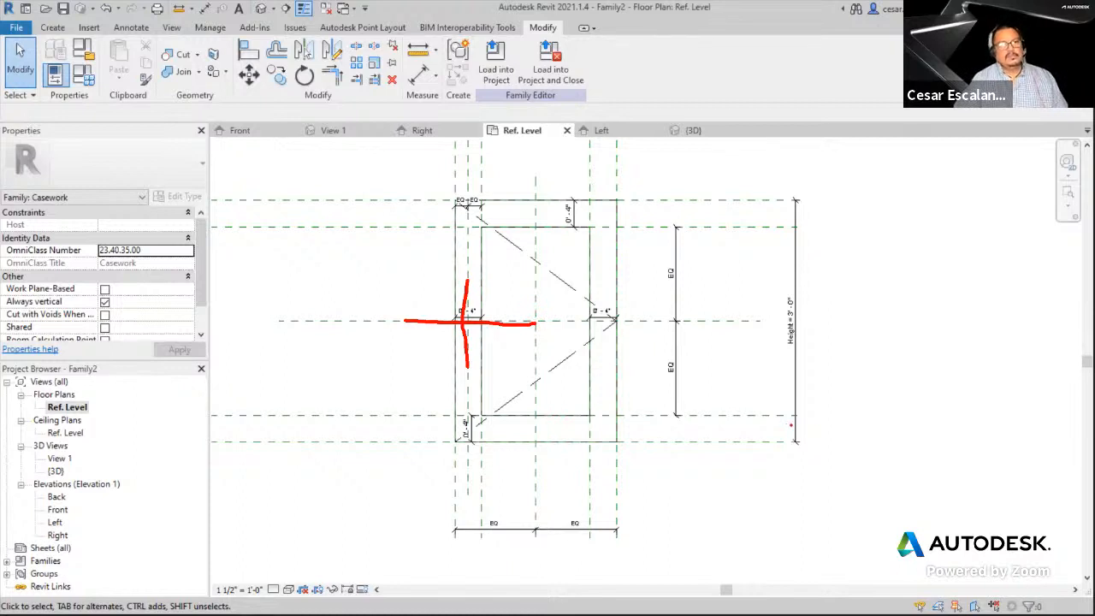
key(Escape)
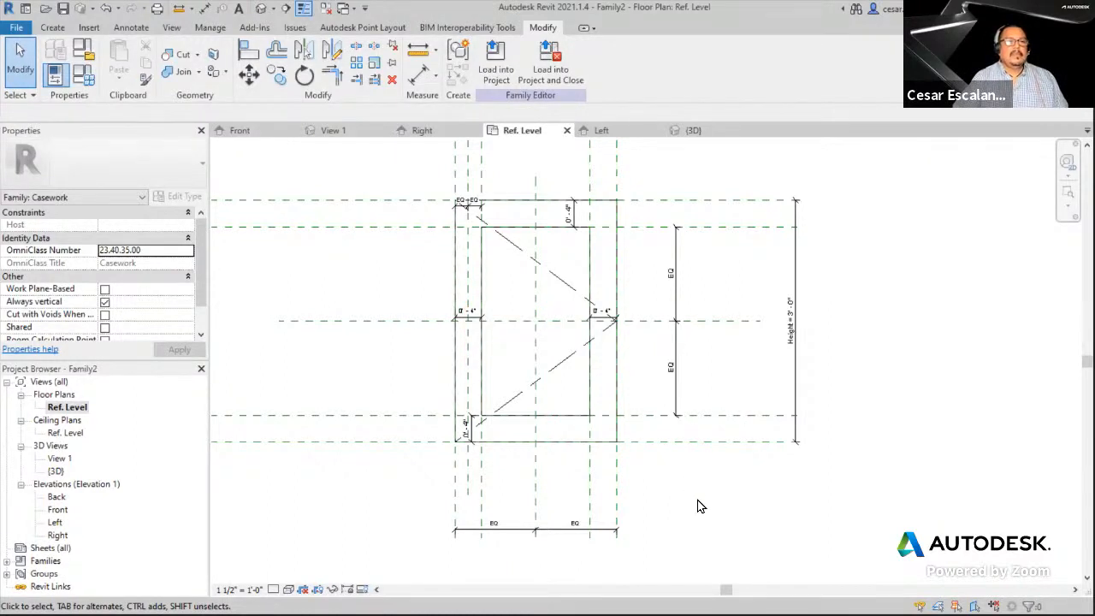
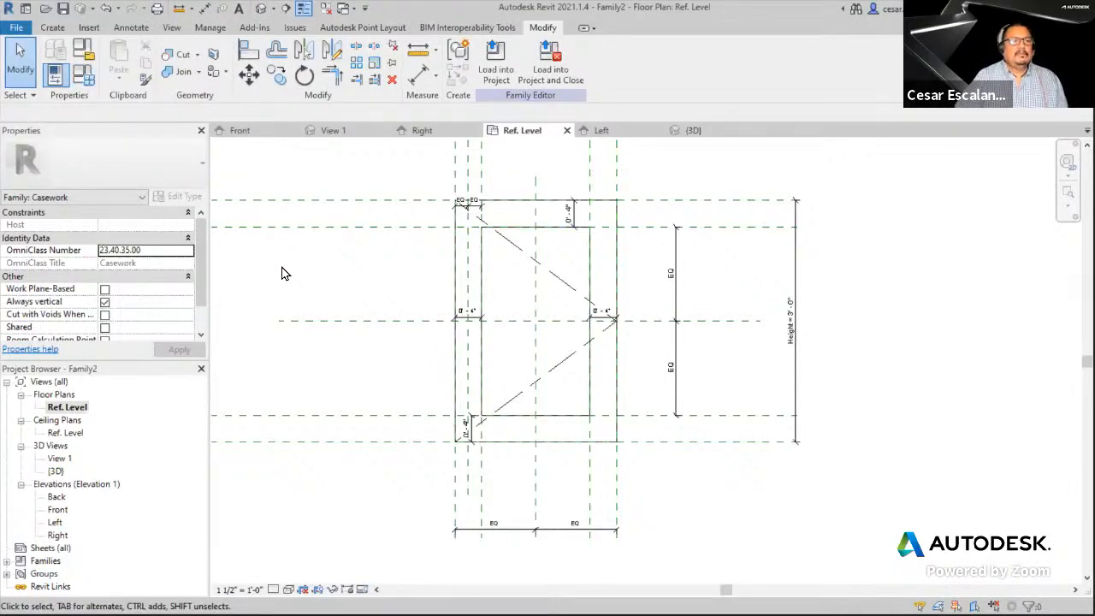
- Open the object styles from the Ref. Level plan's Visibility/Graphic Overrides
key(v)
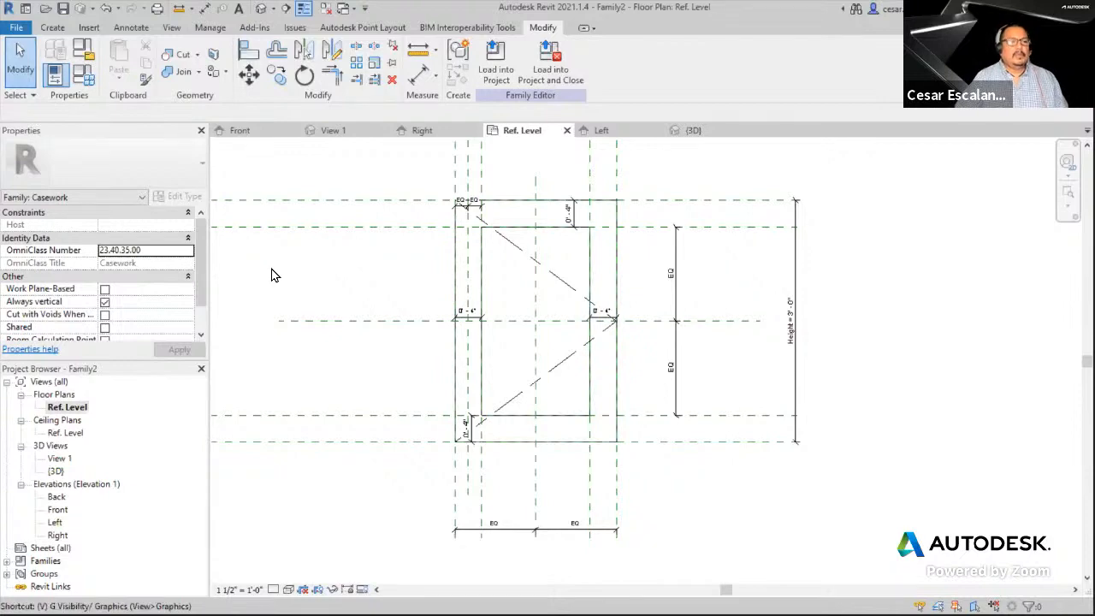
key(g)
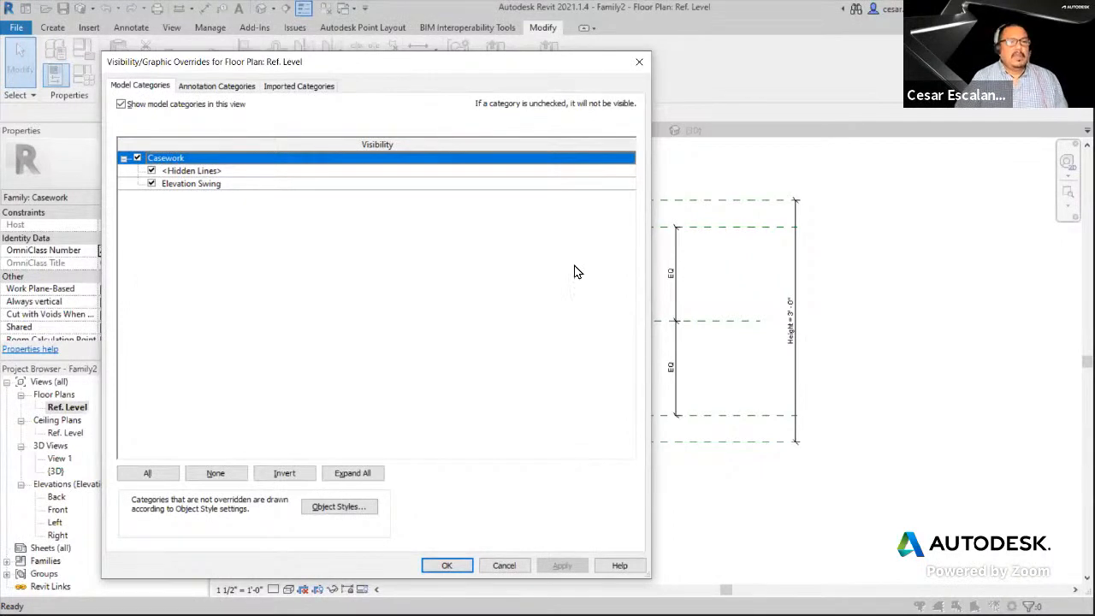
click(214, 184)
click(208, 170)
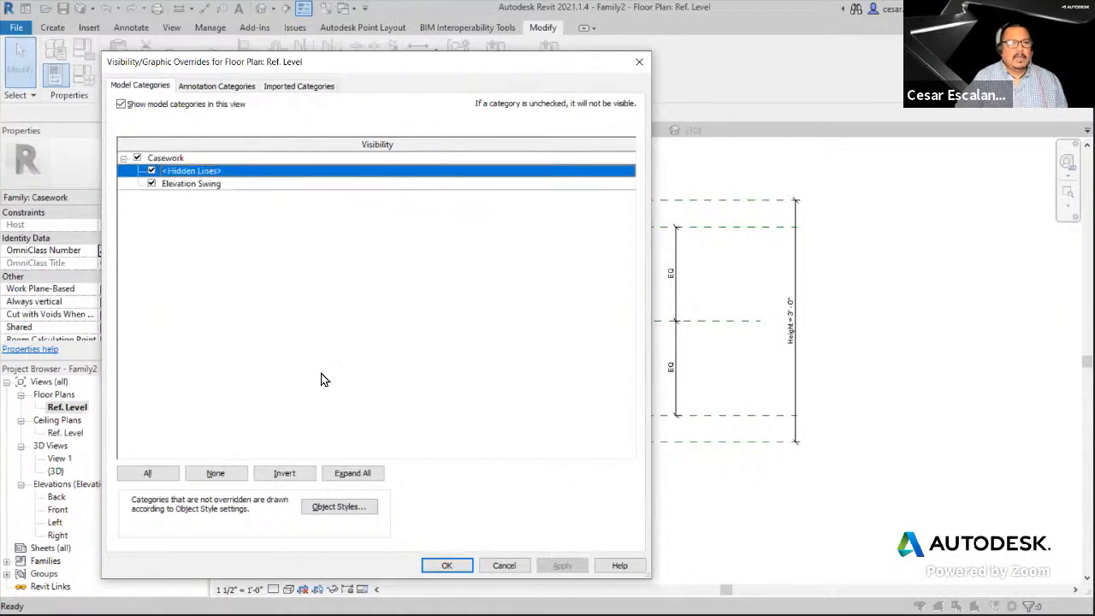
click(334, 510)
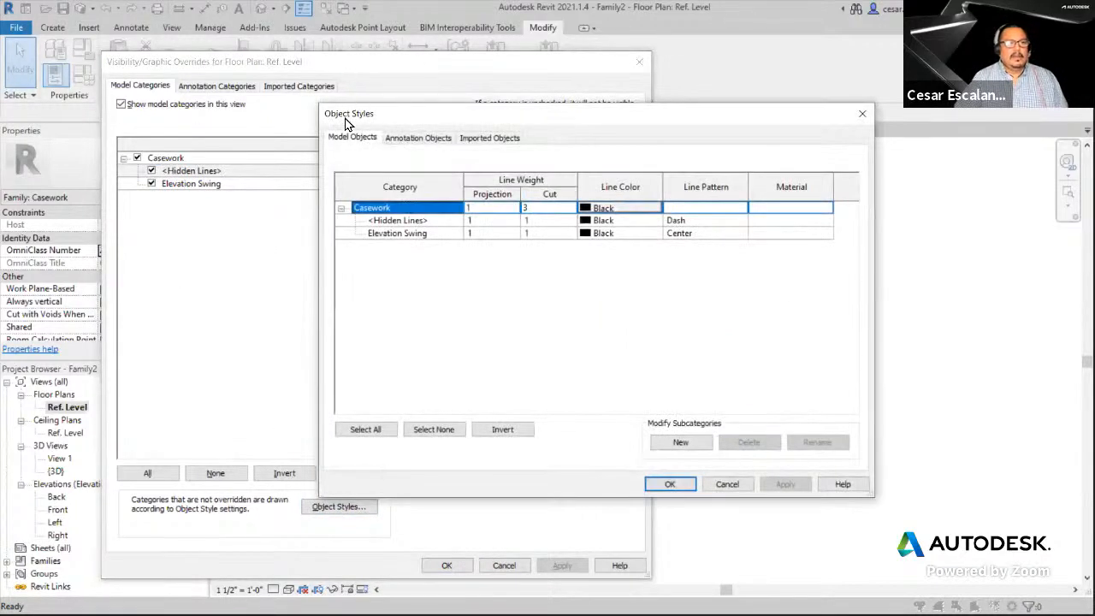
- Create a Casework subcategory named Pull, apply it, and accept the object styles and visibility overrides
click(681, 442)
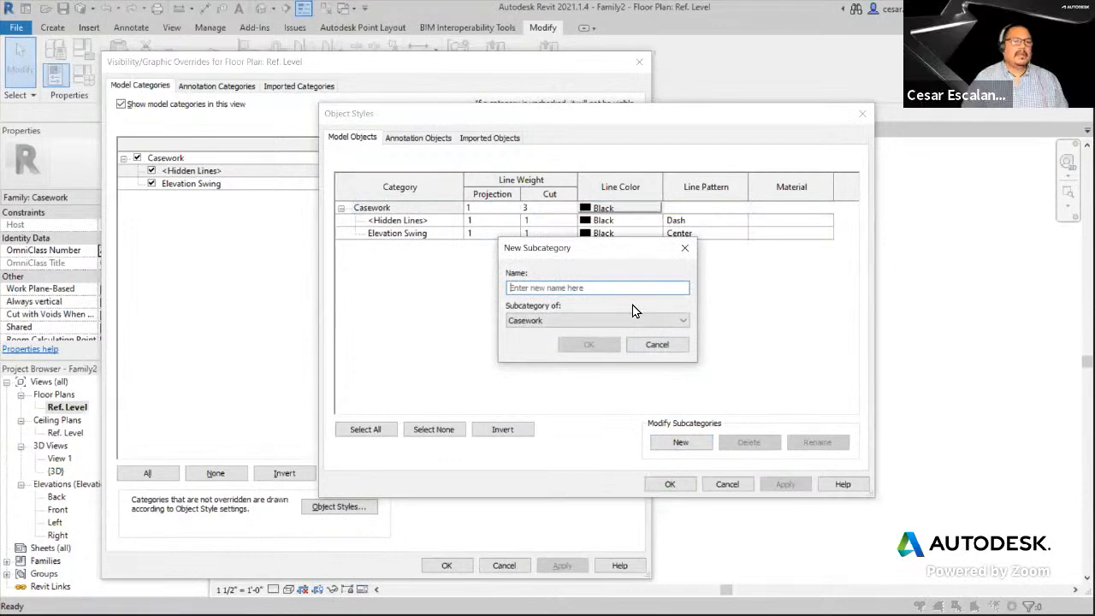
text(Pu)
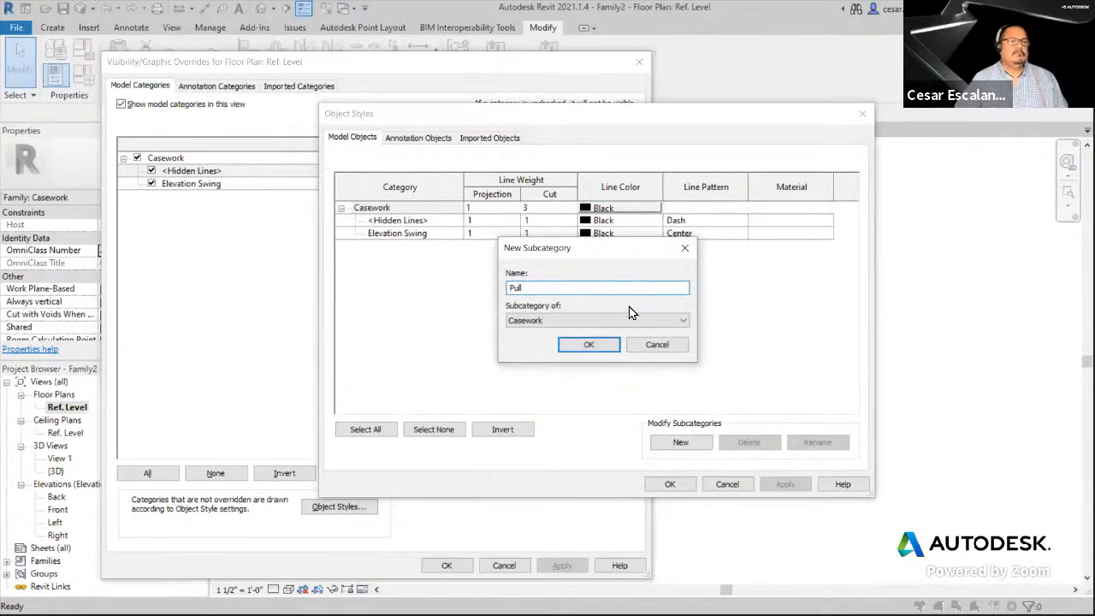
text(ll)
click(589, 344)
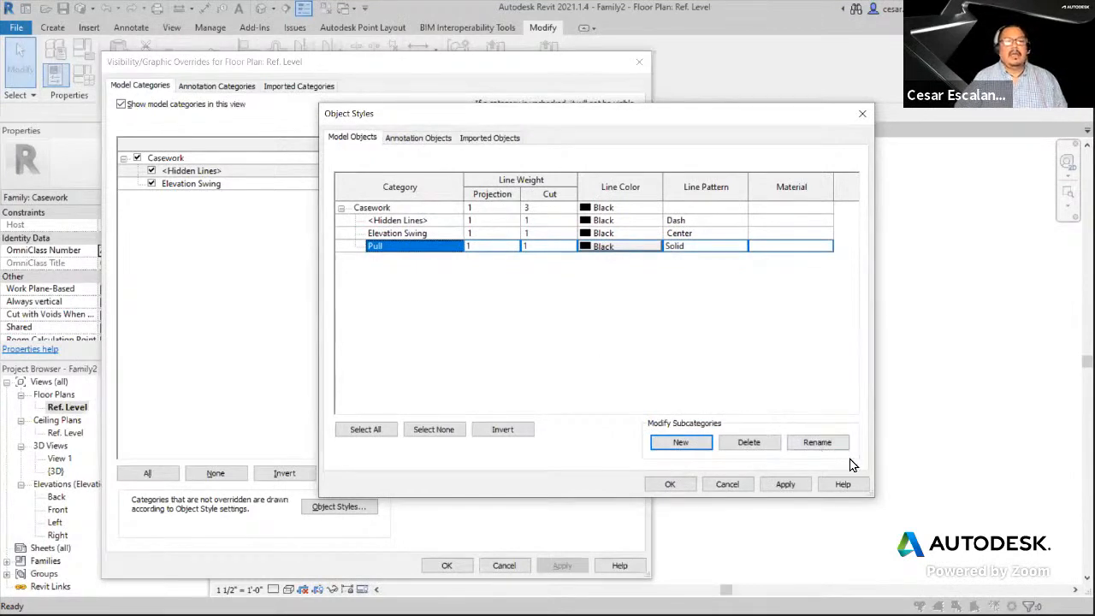
click(684, 444)
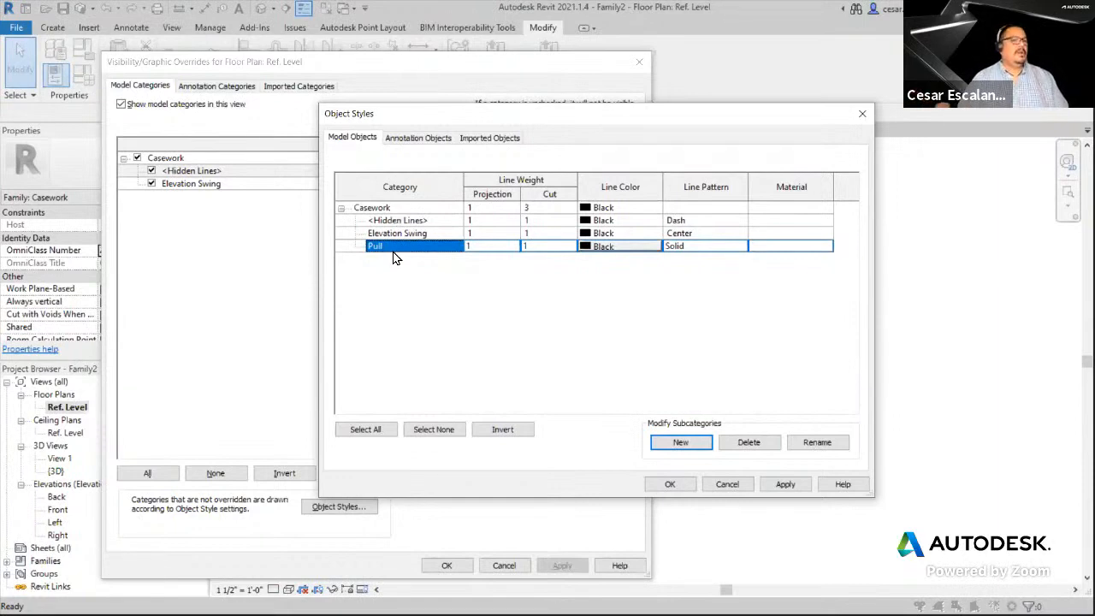
click(786, 485)
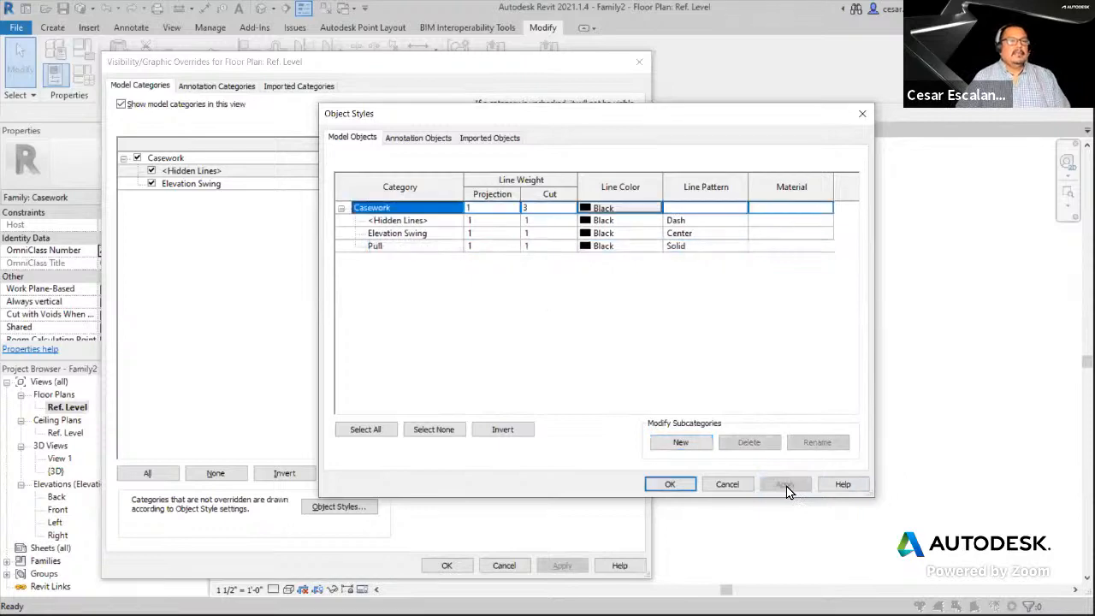
click(682, 487)
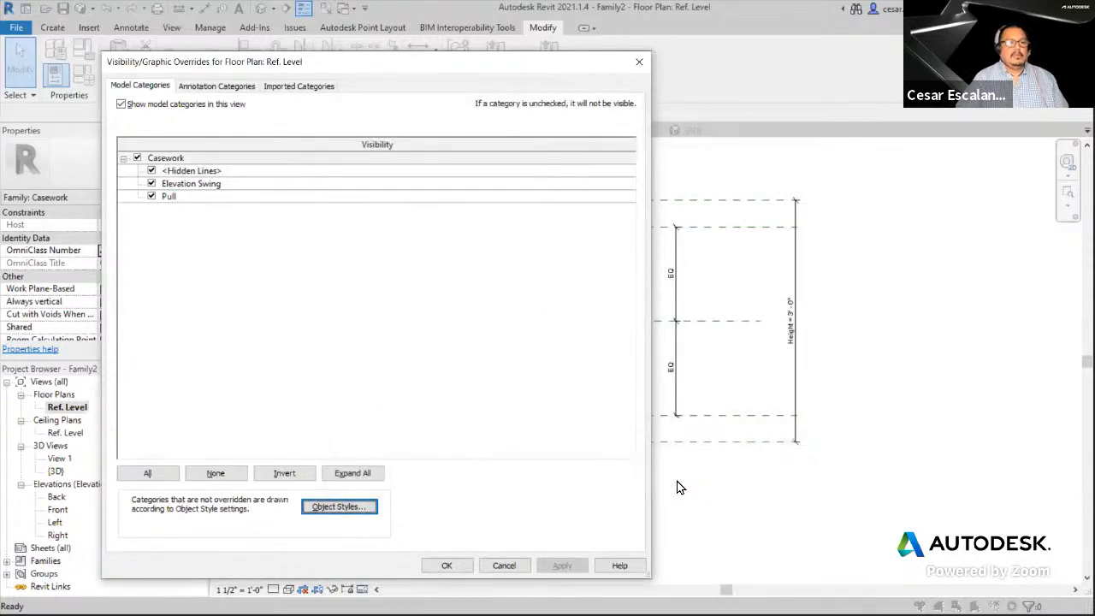
click(446, 567)
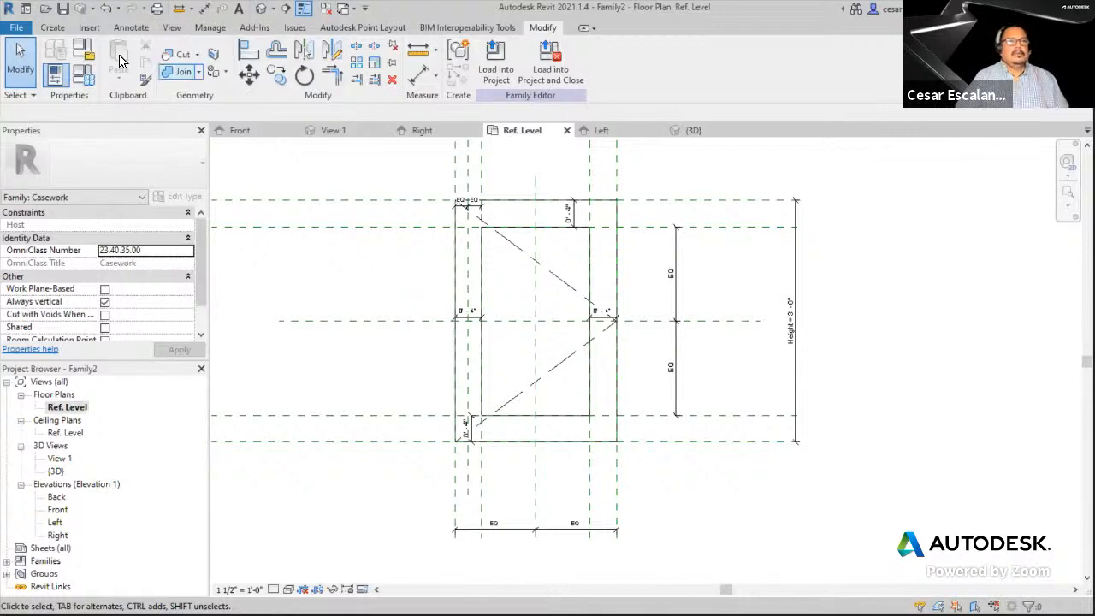
- Load the family Pull.rfa from the Oxman_Fall folder on the C: drive into the door family
click(94, 29)
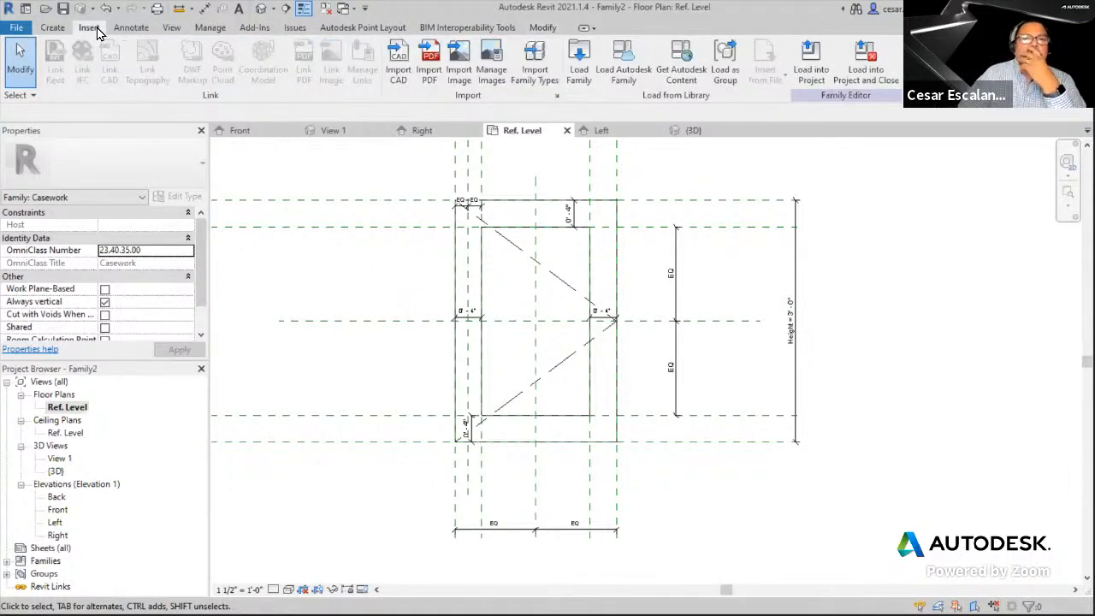
click(807, 73)
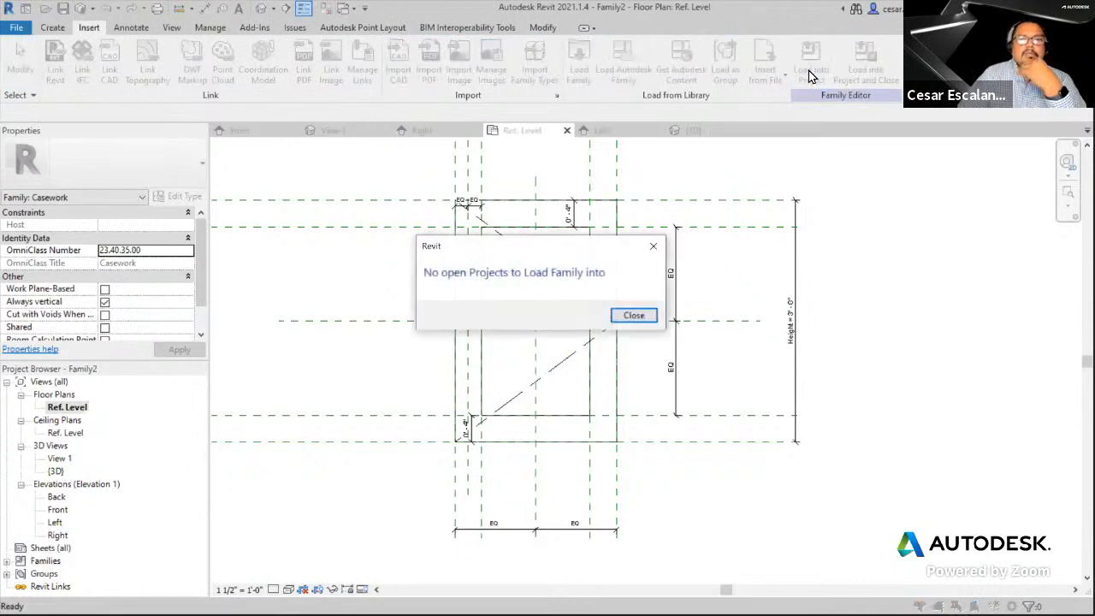
click(621, 315)
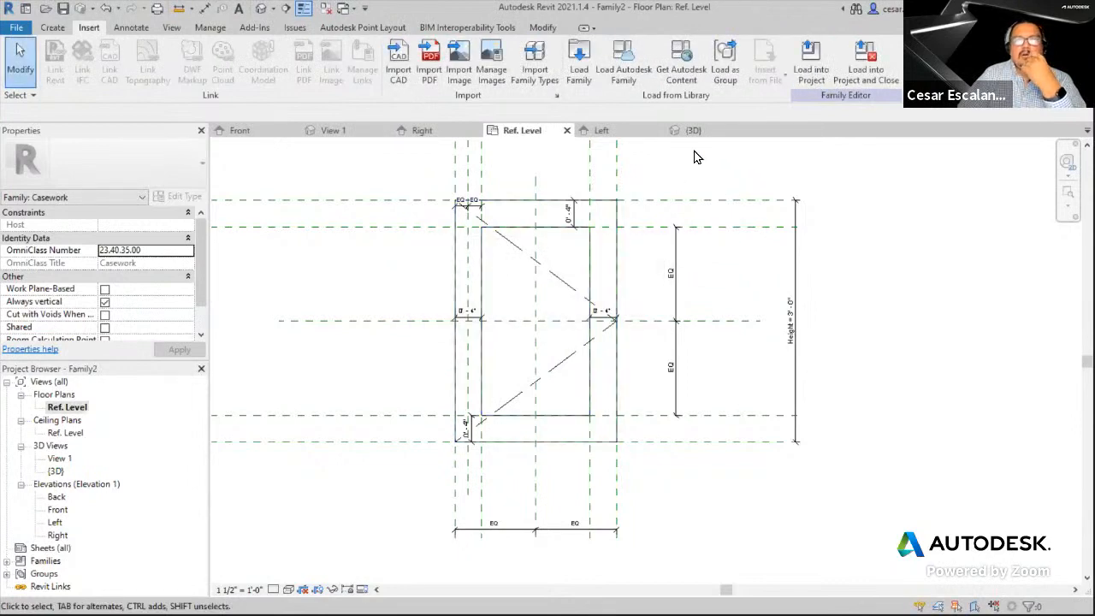
click(581, 78)
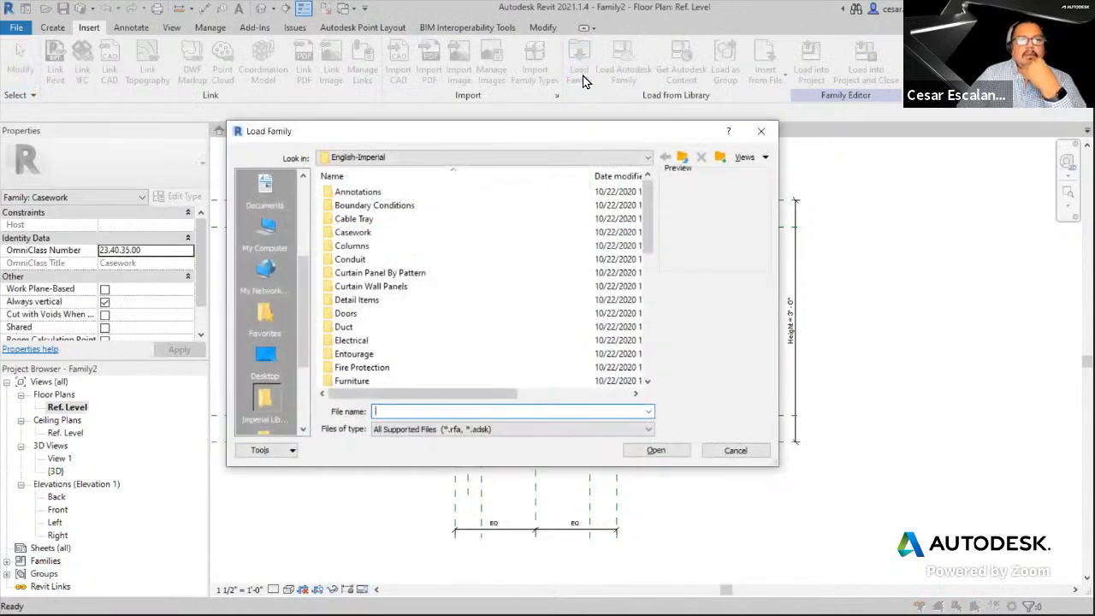
click(501, 160)
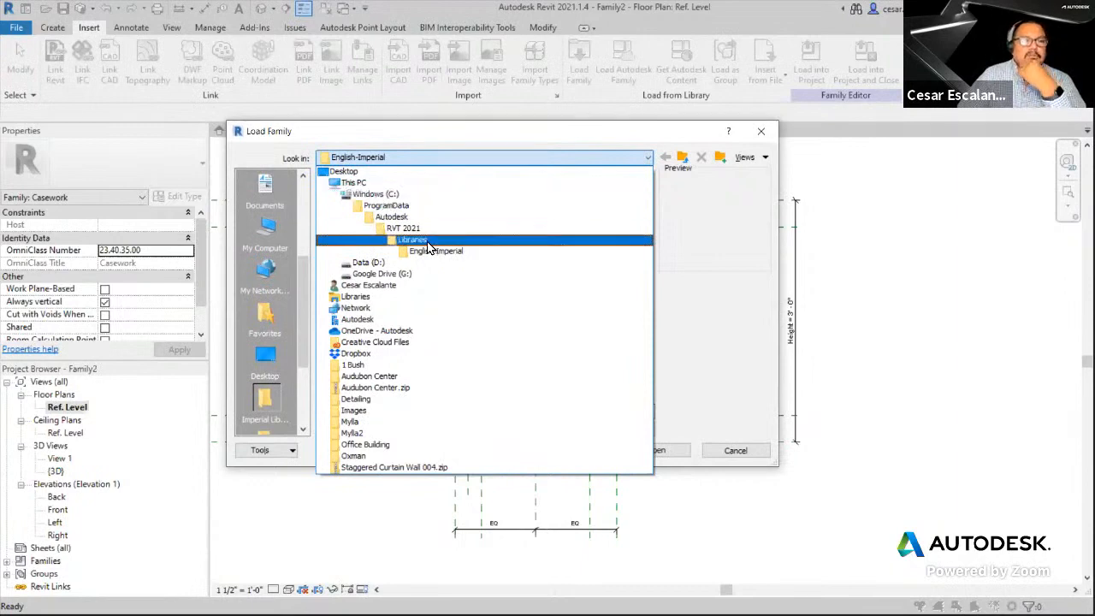
click(373, 194)
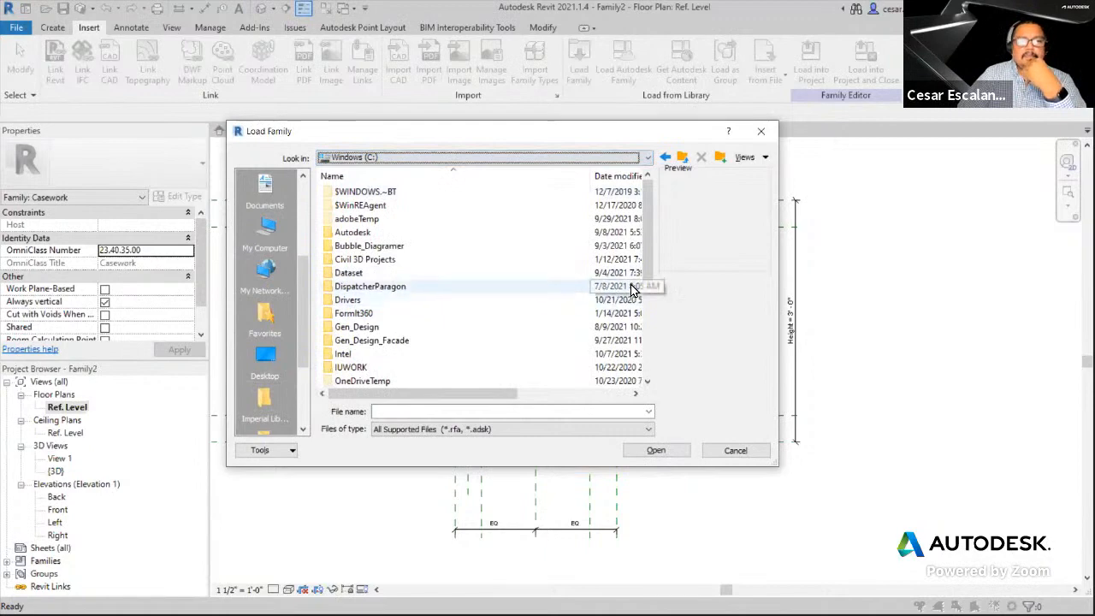
drag(644, 265, 624, 368)
double_click(357, 219)
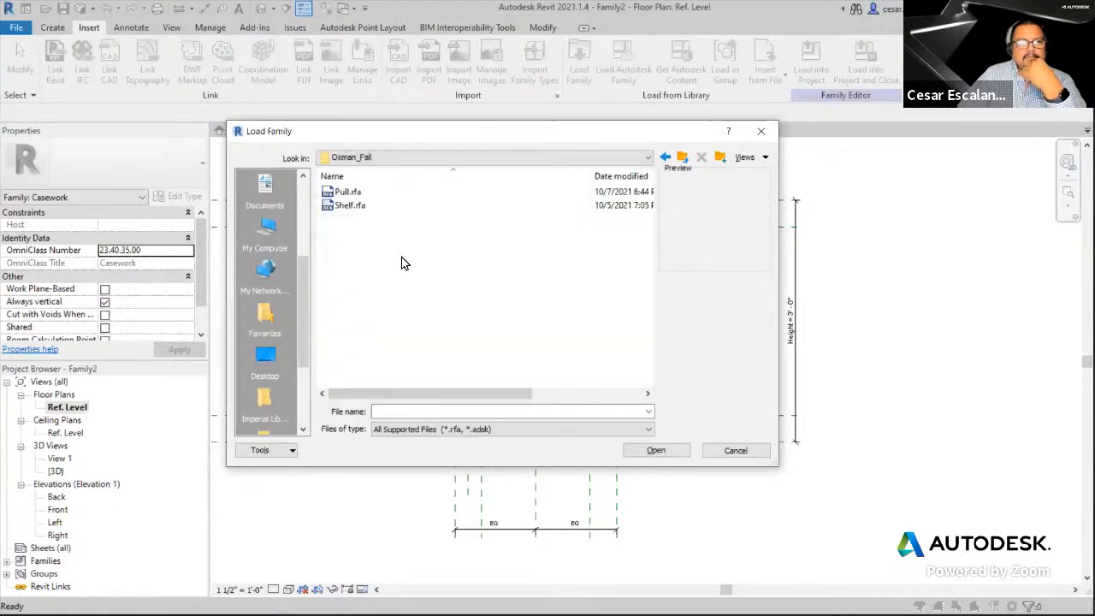
click(348, 191)
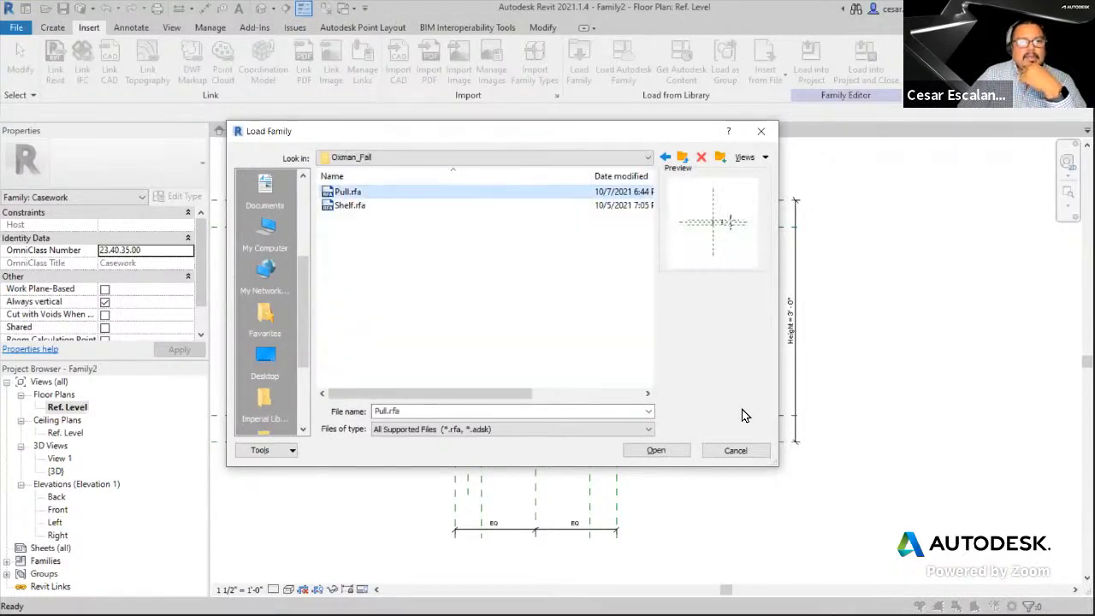
click(665, 452)
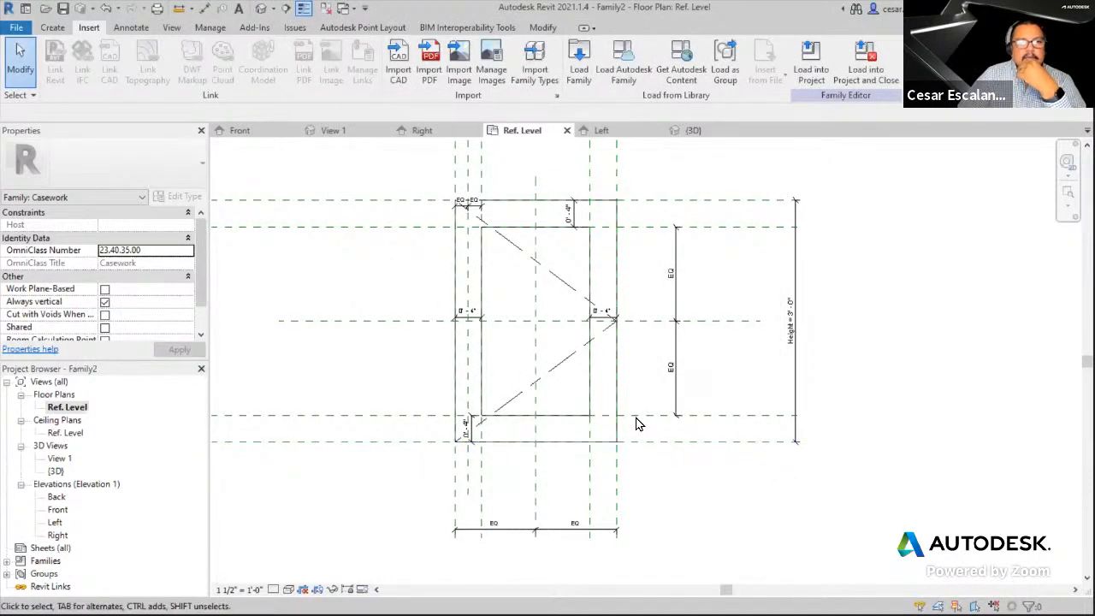
- Place a Pull 6" instance on the left stile's center reference plane where it crosses the door's horizontal center plane
click(7, 561)
scroll(80, 520, down, 1)
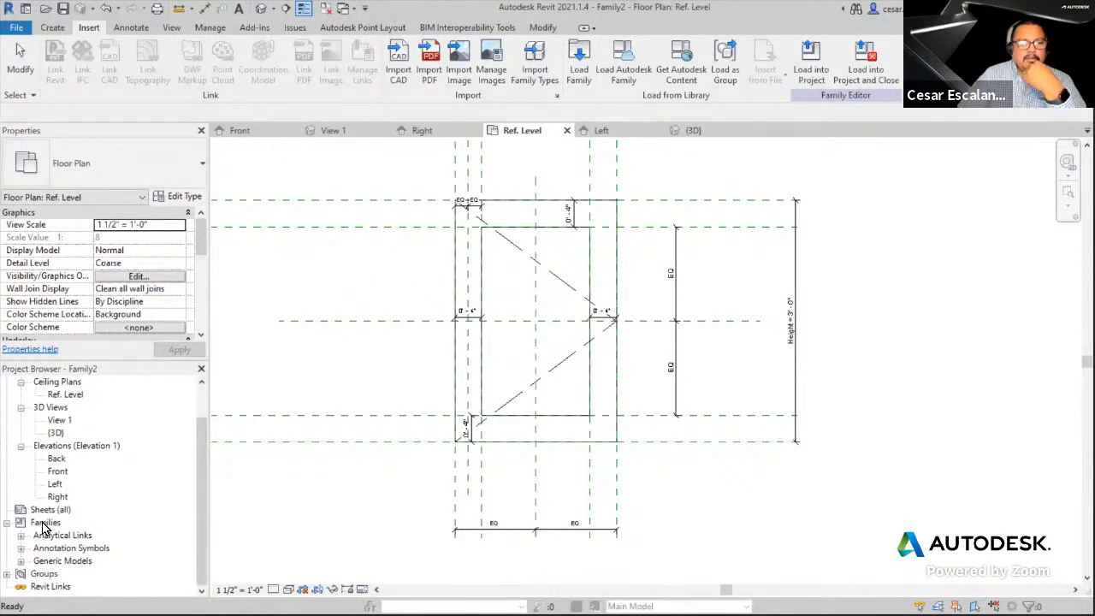
click(21, 561)
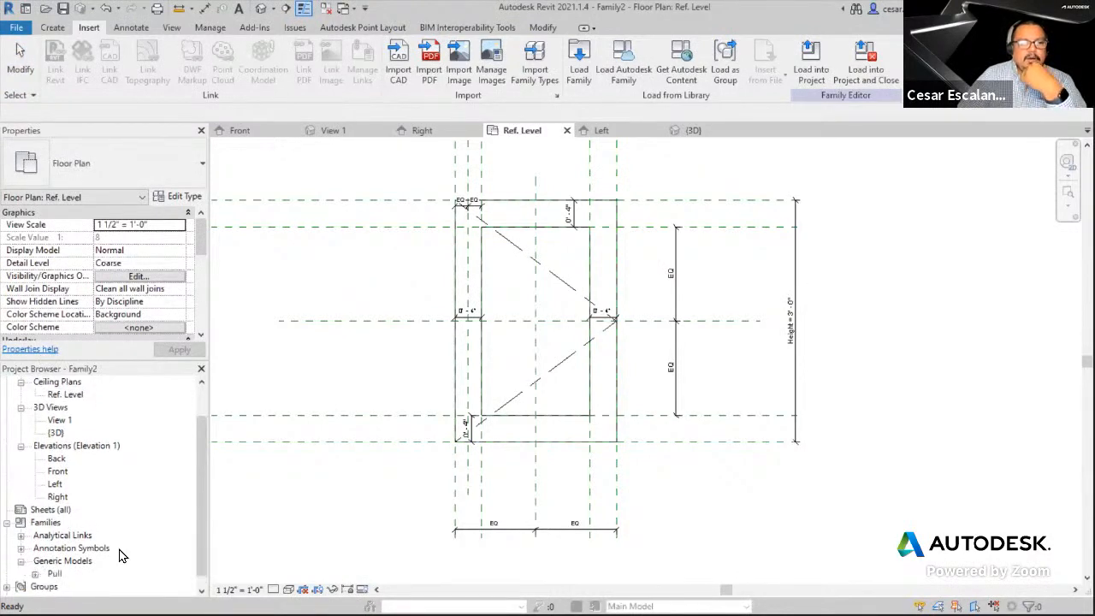
click(35, 562)
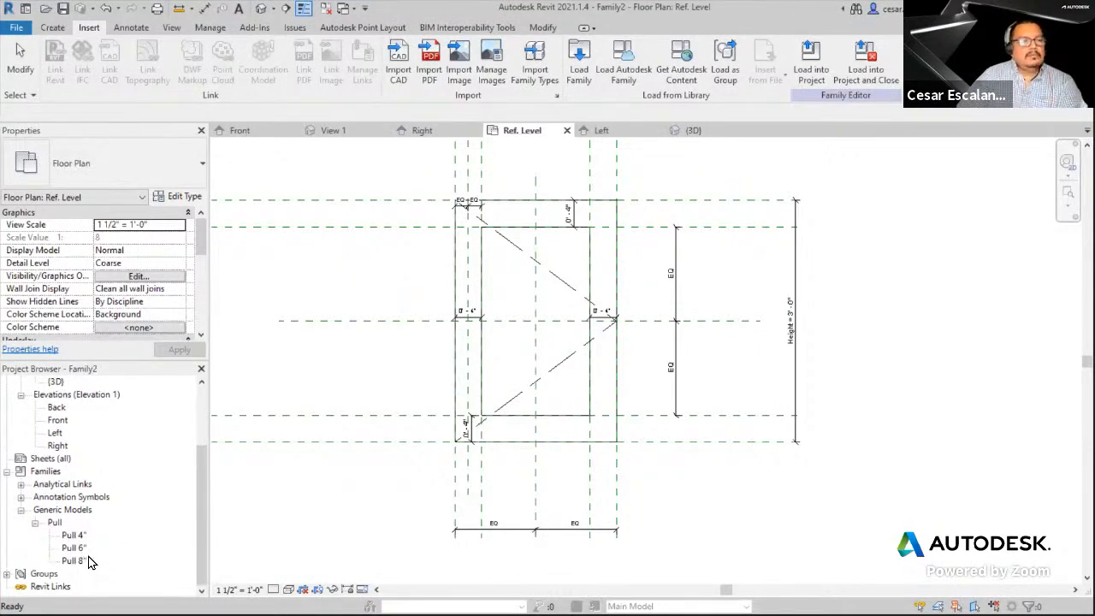
click(86, 554)
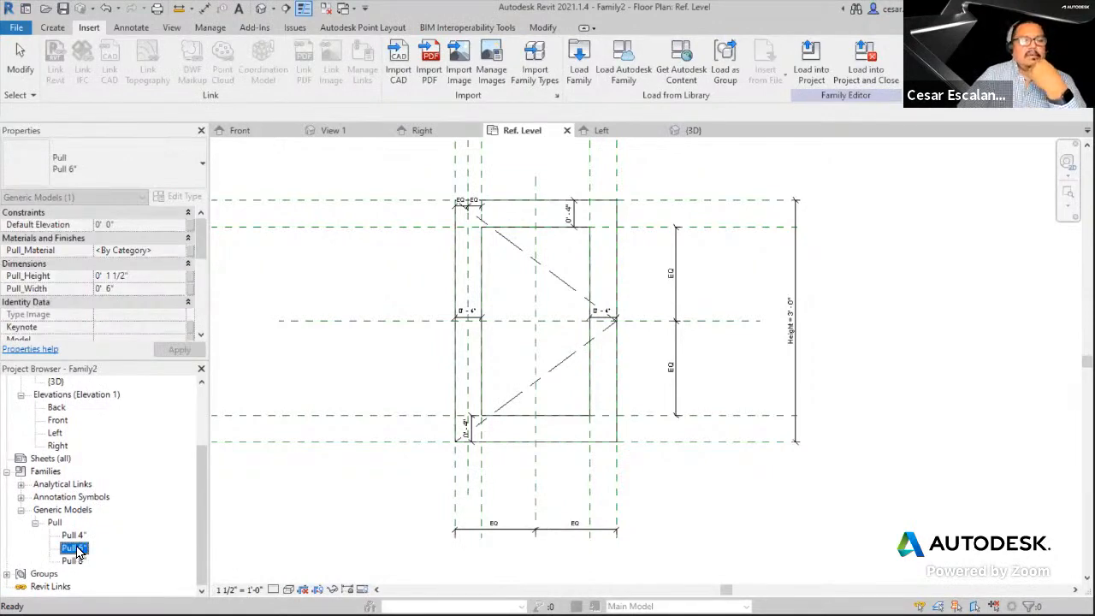
drag(75, 554, 496, 350)
scroll(488, 347, up, 2)
scroll(488, 347, up, 4)
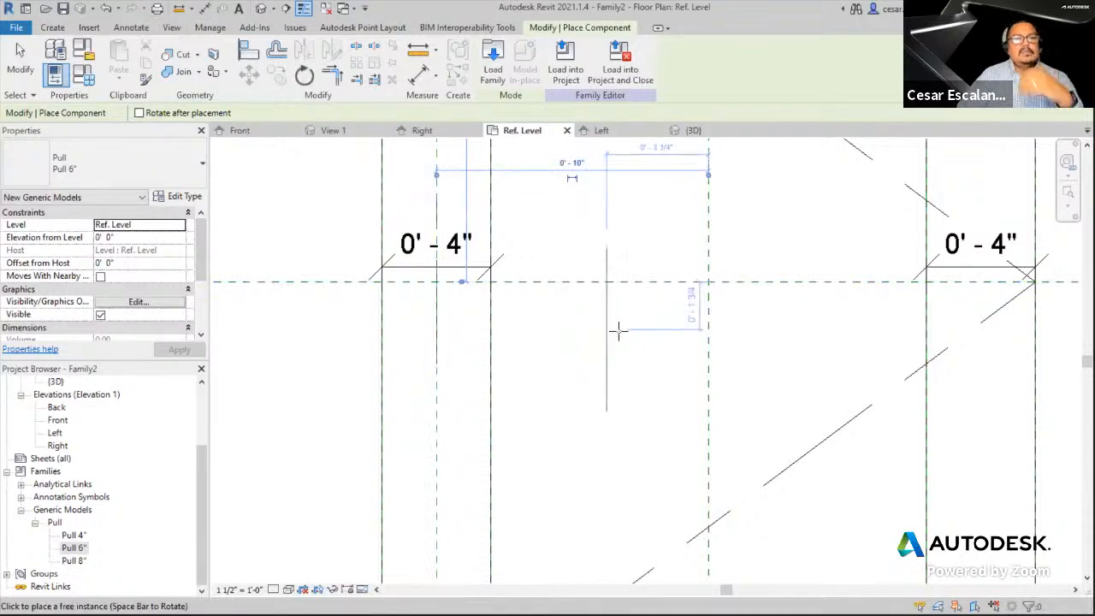
key(Escape)
key(Escape)
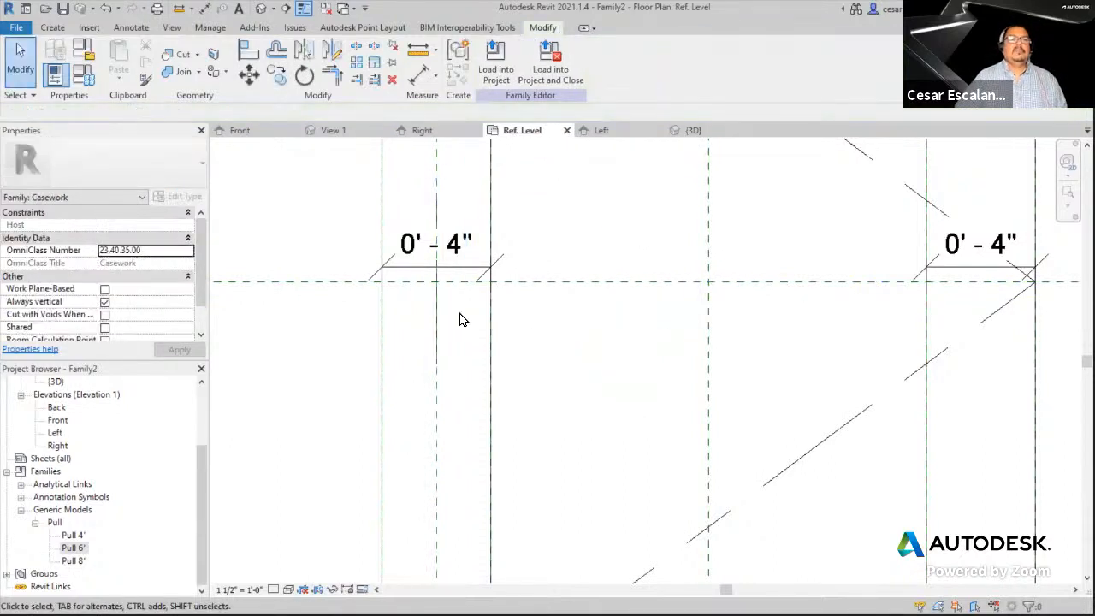
- Set the Ref. Level plan's detail level to Fine with the placed pull in view
scroll(506, 338, down, 3)
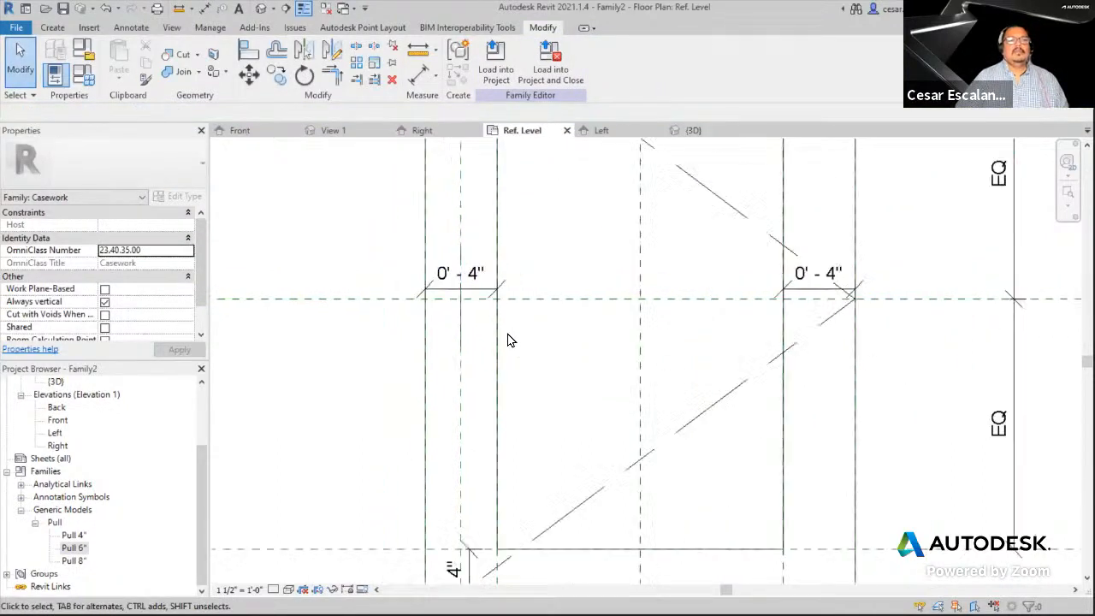
scroll(510, 344, up, 2)
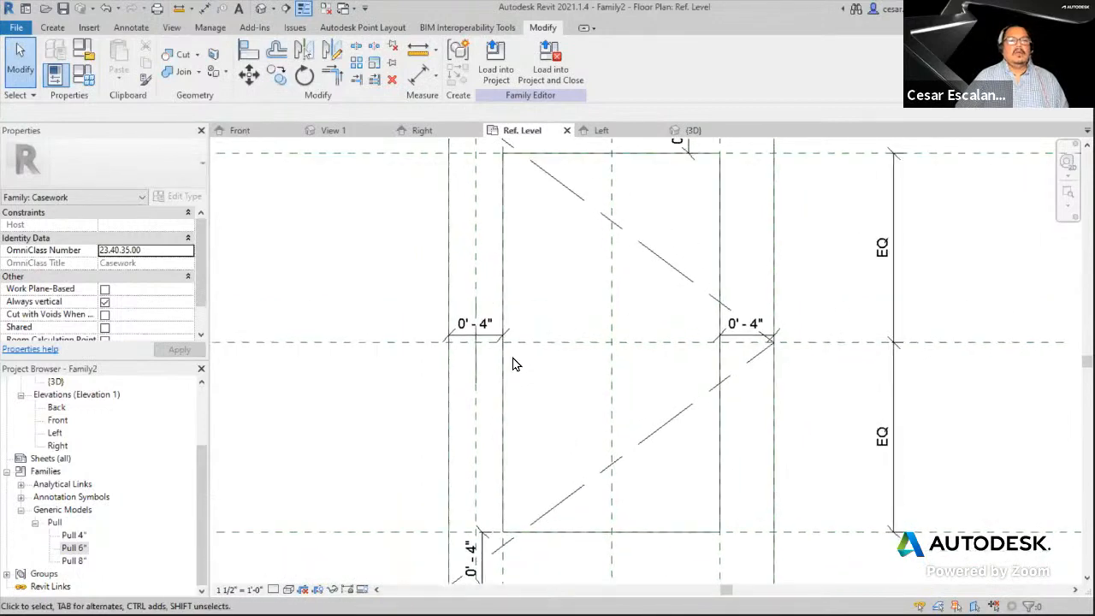
scroll(503, 360, up, 1)
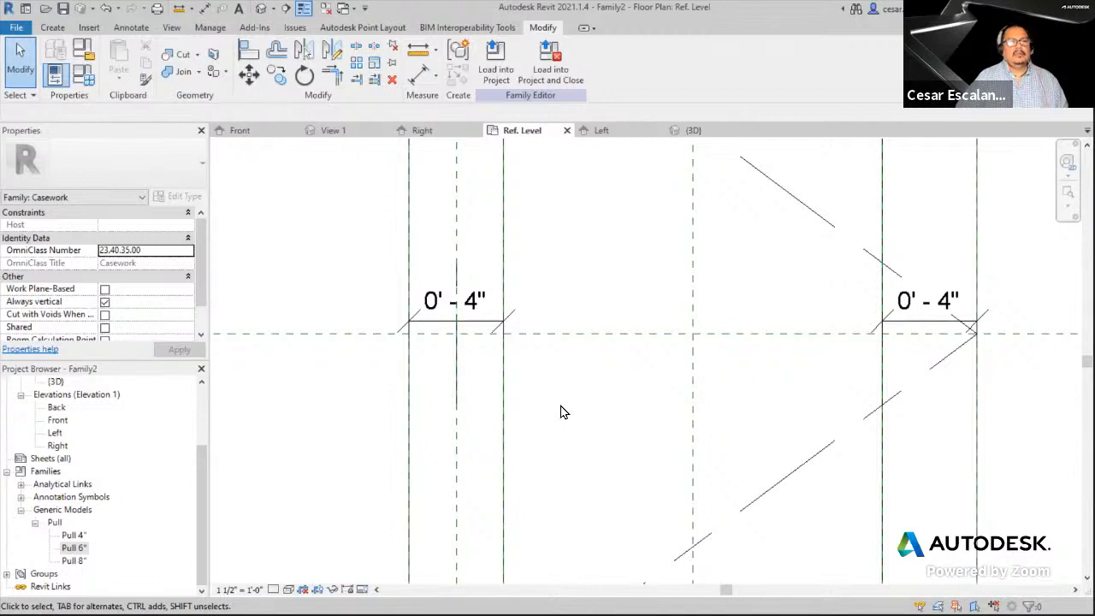
click(458, 358)
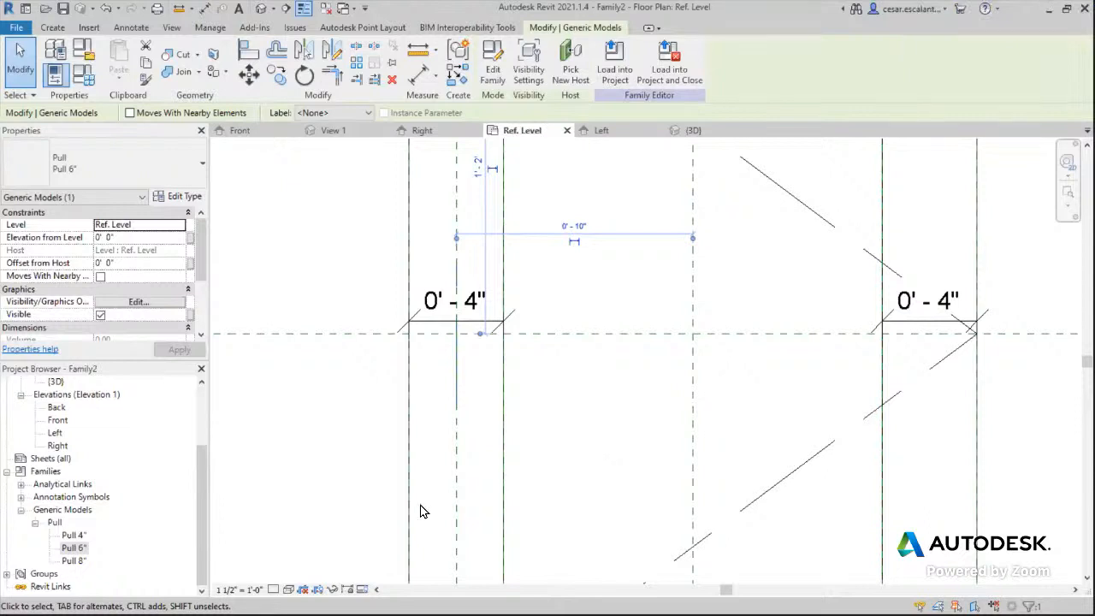
click(274, 590)
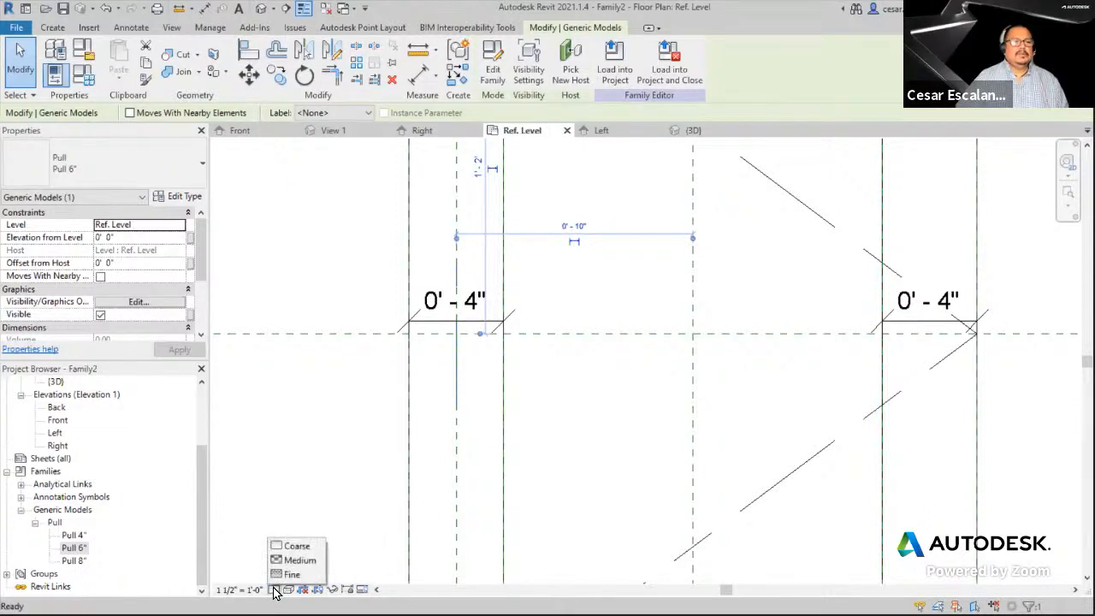
click(283, 575)
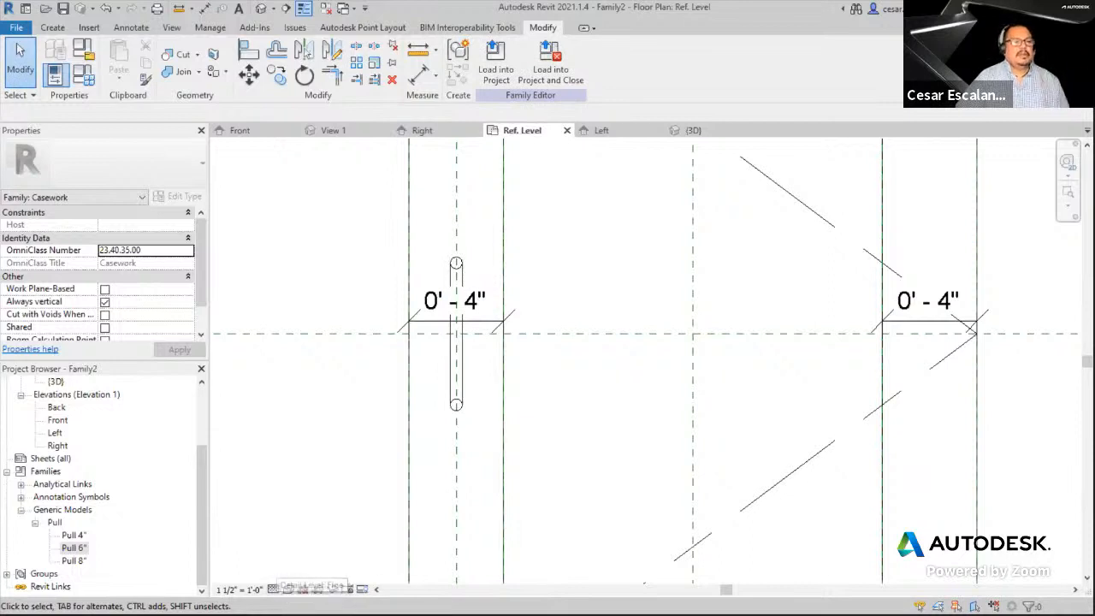
click(287, 589)
click(273, 588)
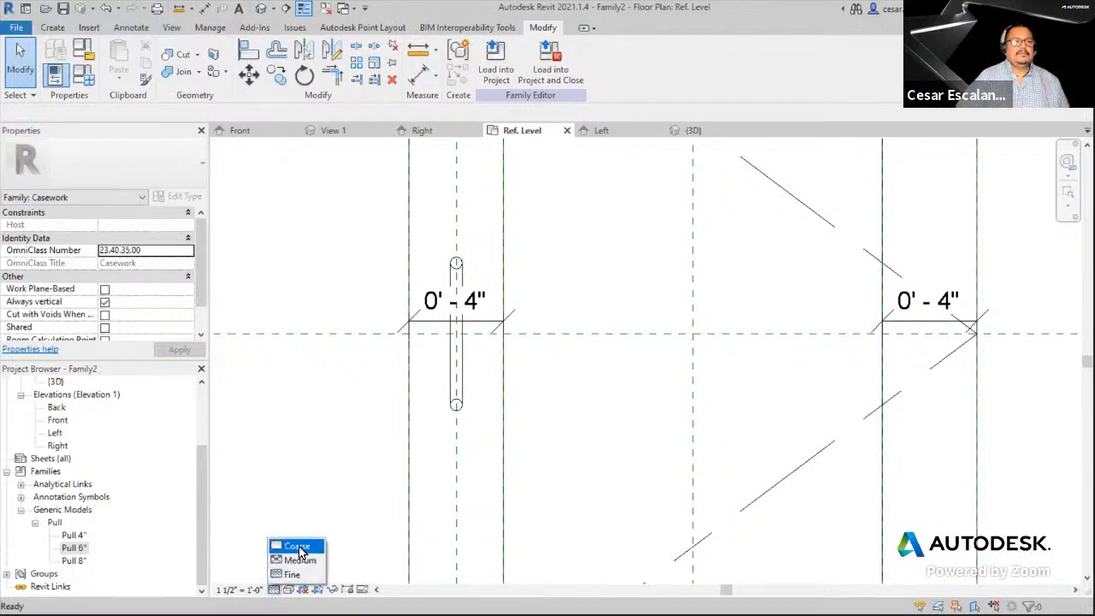
click(579, 420)
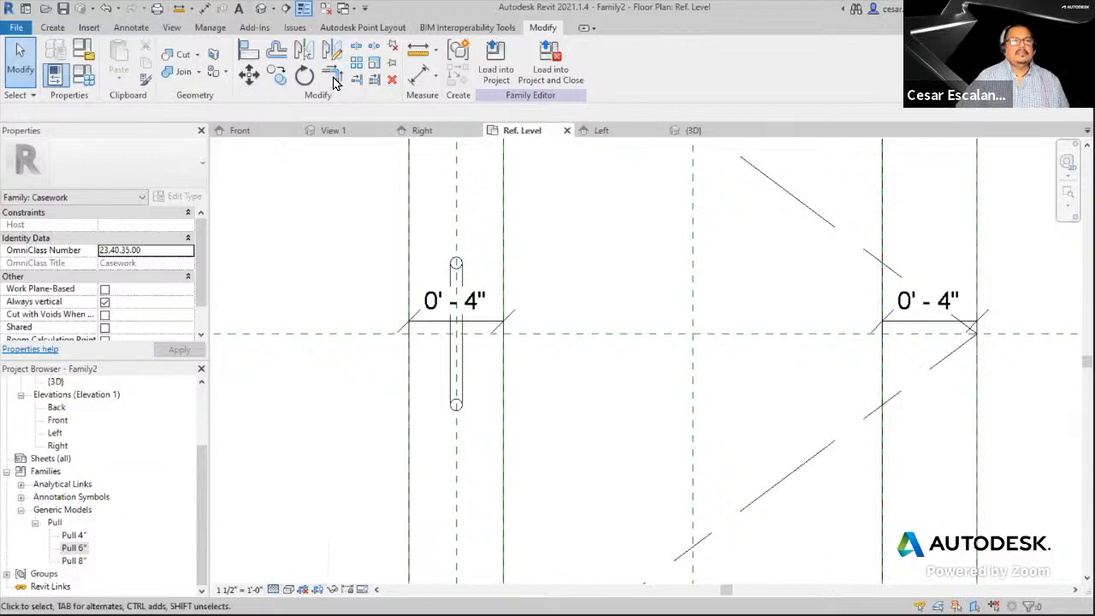
- Examine how the pull sits on the door frame in the default 3D view, and close that view
click(262, 9)
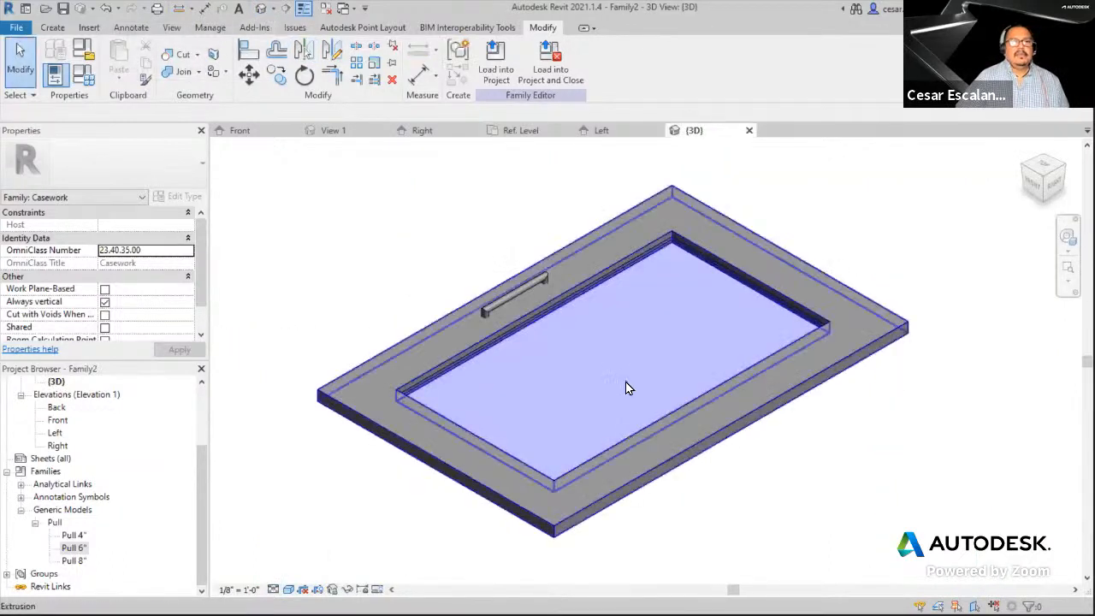
shift+middle_drag(579, 400, 761, 266)
scroll(528, 400, up, 2)
shift+middle_drag(511, 398, 490, 428)
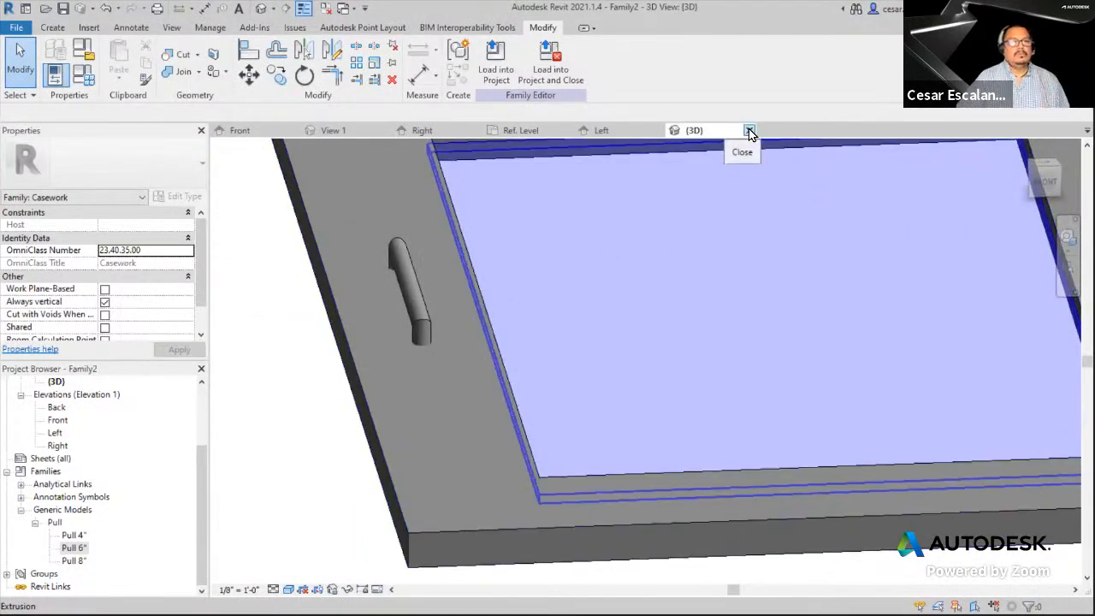
click(749, 131)
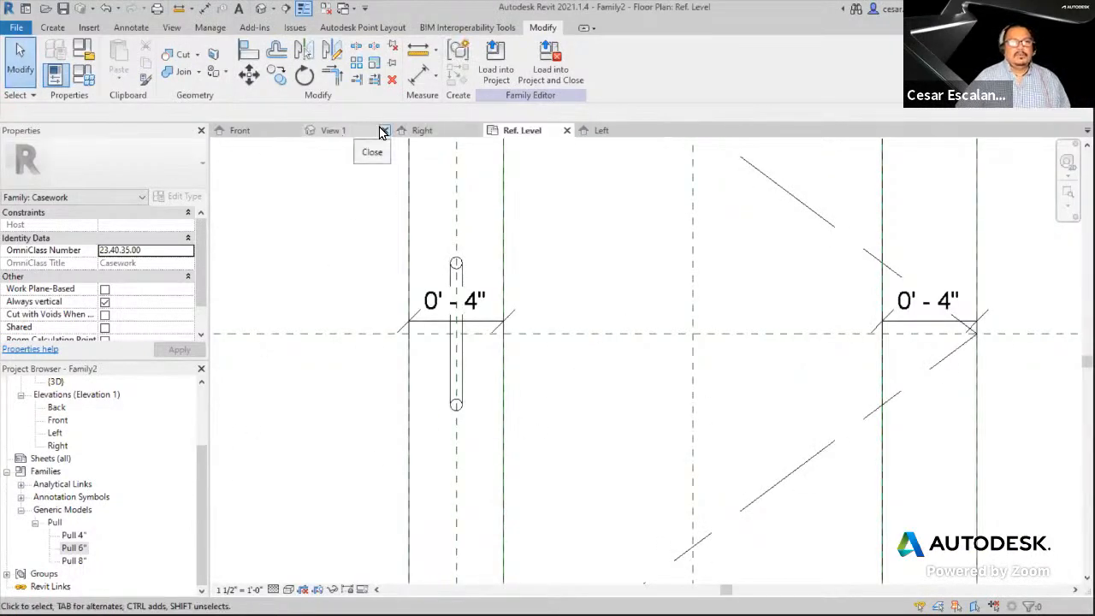
- Open the Front elevation and set its detail level to Fine
click(597, 134)
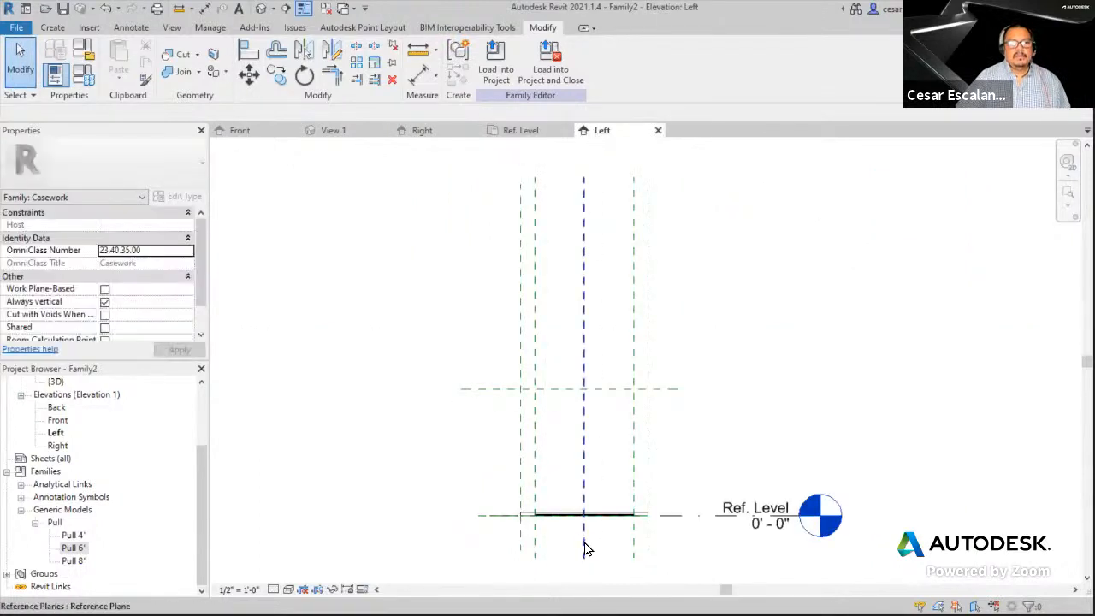
scroll(580, 526, up, 5)
scroll(579, 525, down, 3)
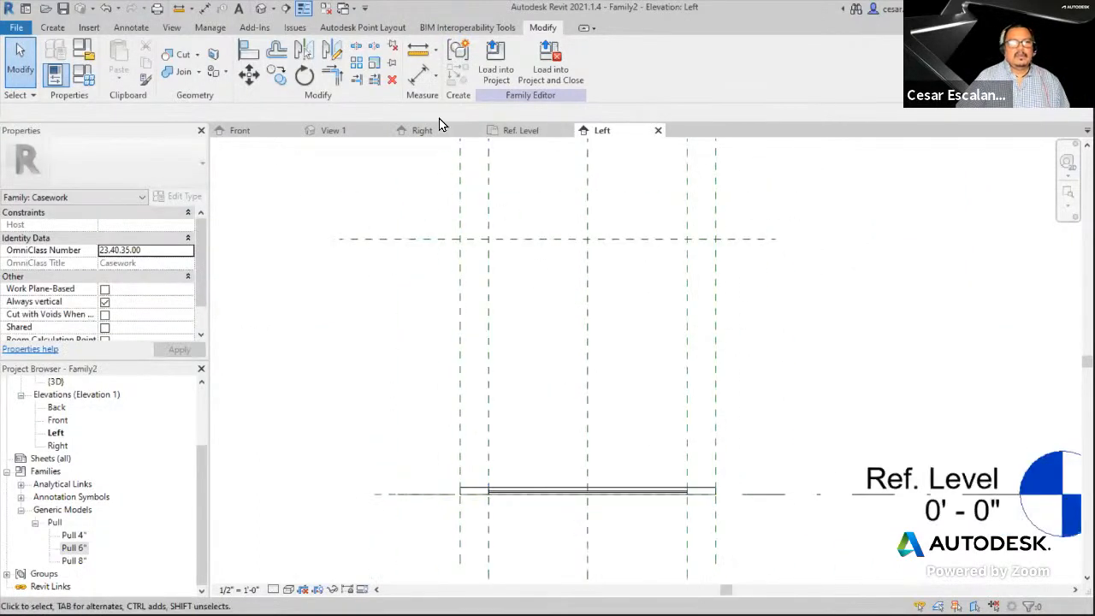
click(257, 131)
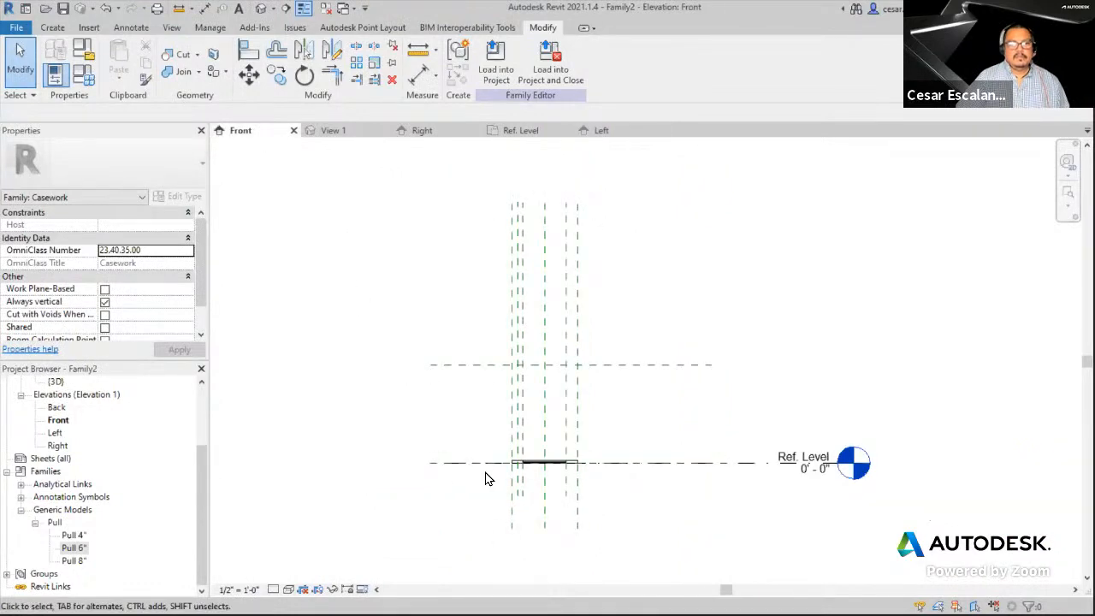
scroll(591, 460, up, 5)
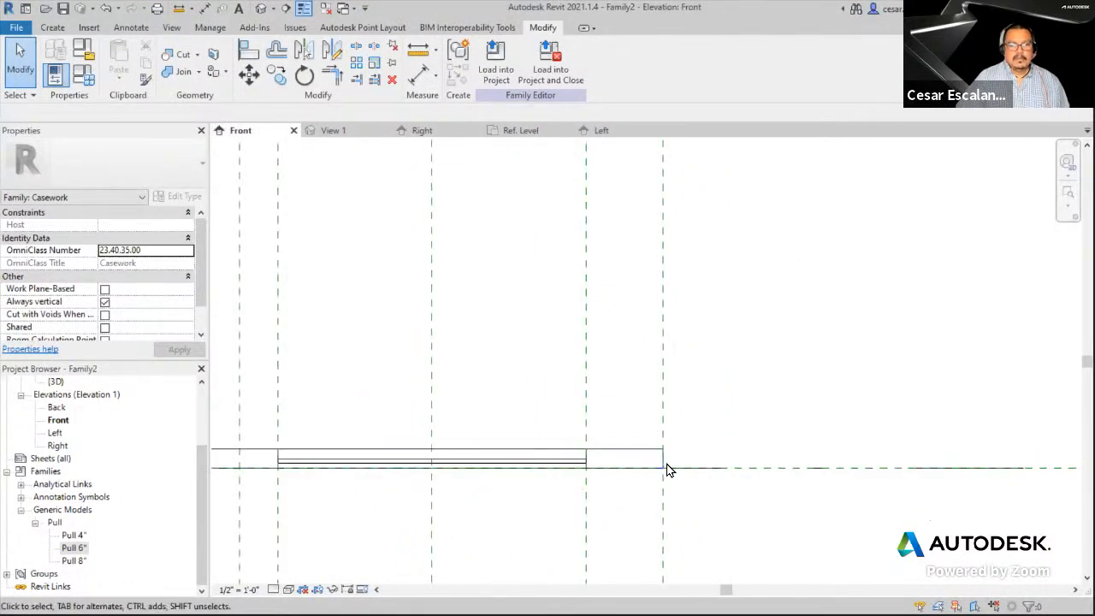
scroll(668, 470, down, 4)
click(273, 589)
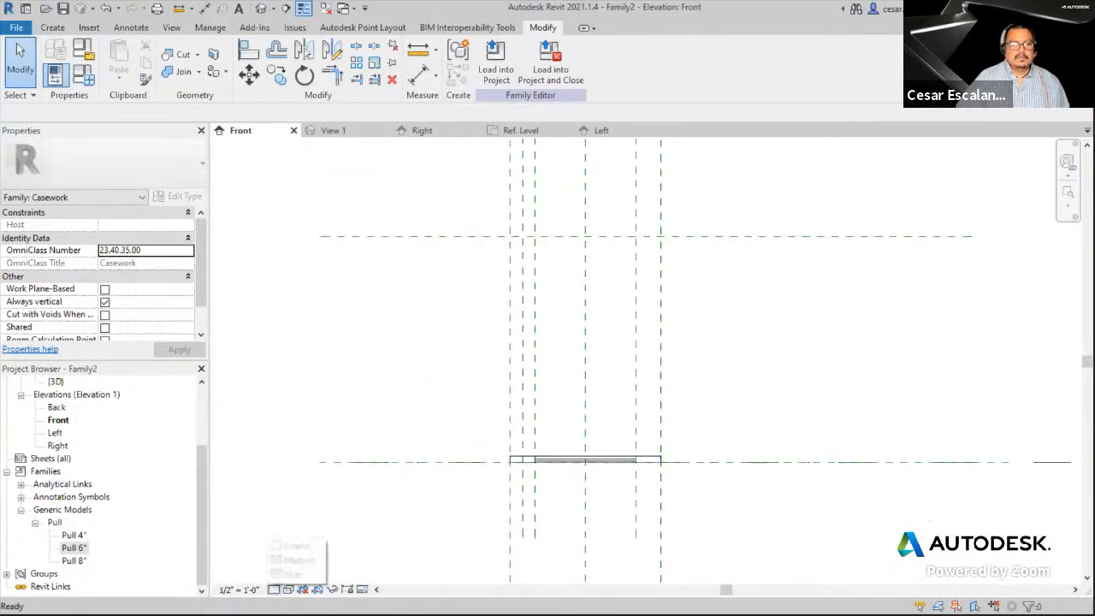
click(288, 572)
- Align the base of the pull with the upper face of the door frame in the Front elevation
scroll(529, 481, up, 2)
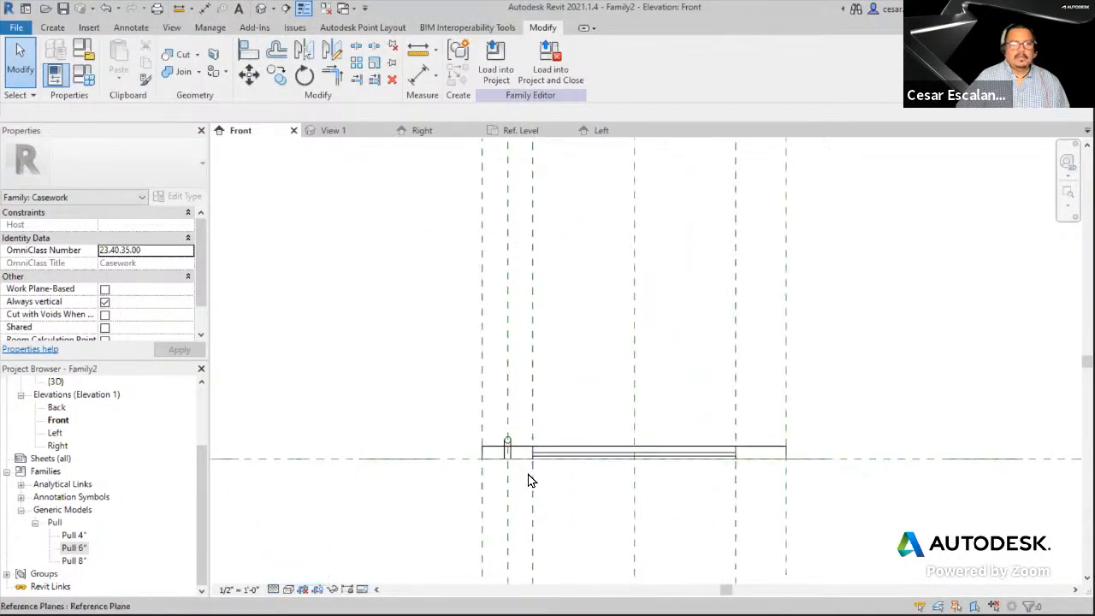
scroll(522, 475, up, 3)
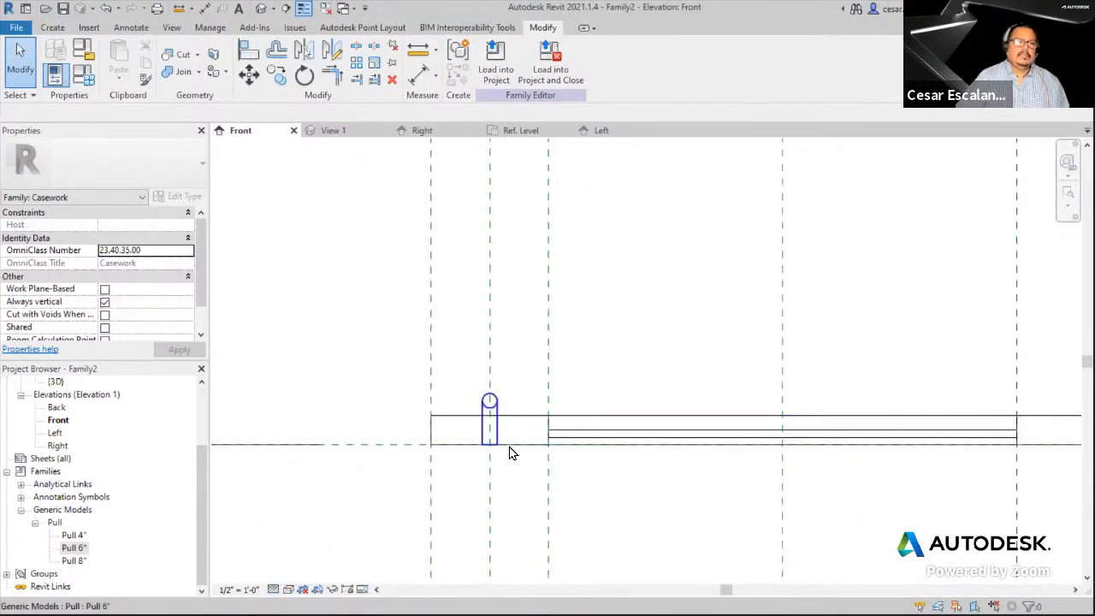
click(509, 454)
scroll(516, 526, up, 1)
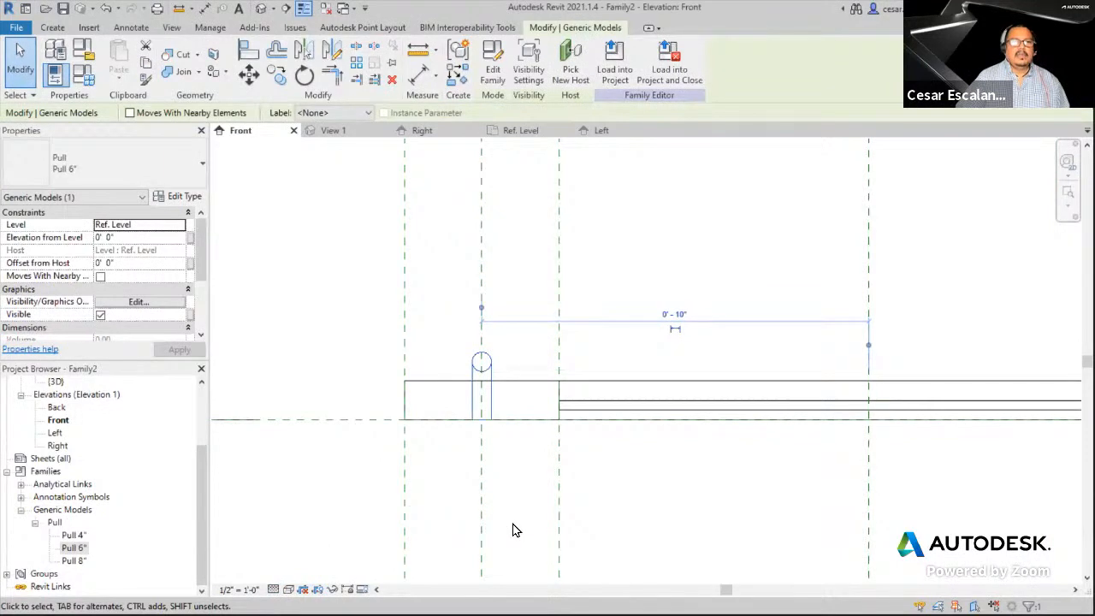
click(513, 505)
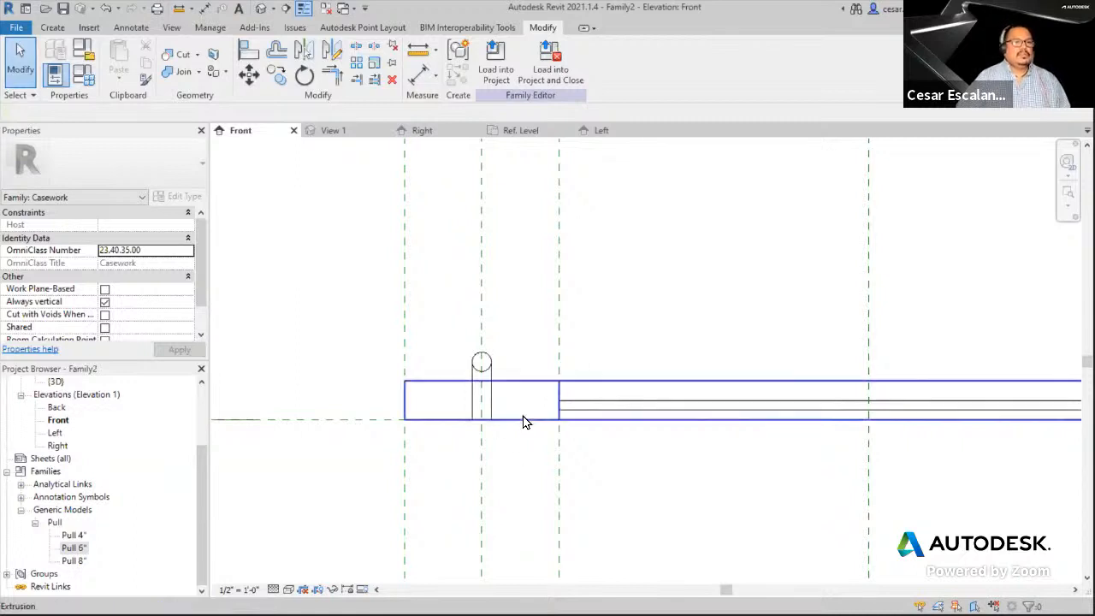
scroll(408, 422, up, 2)
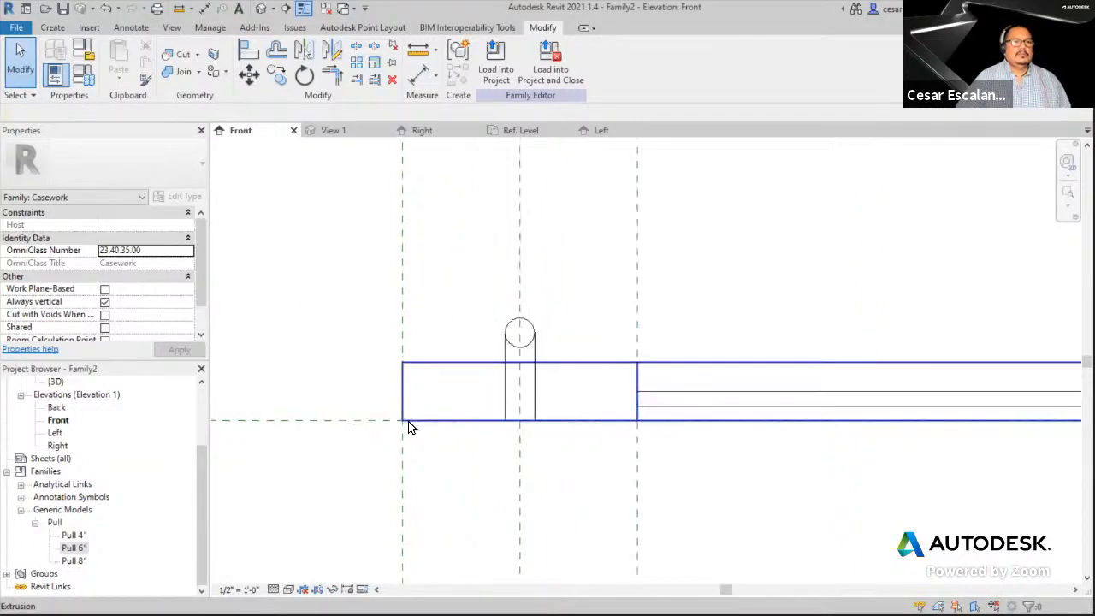
middle_drag(418, 480, 360, 459)
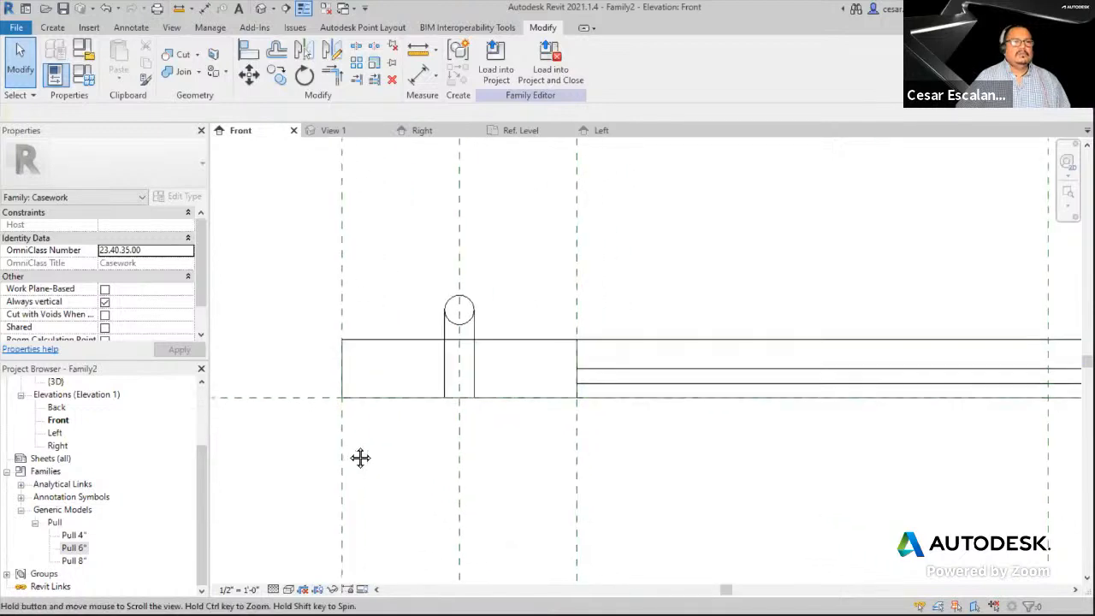
click(246, 53)
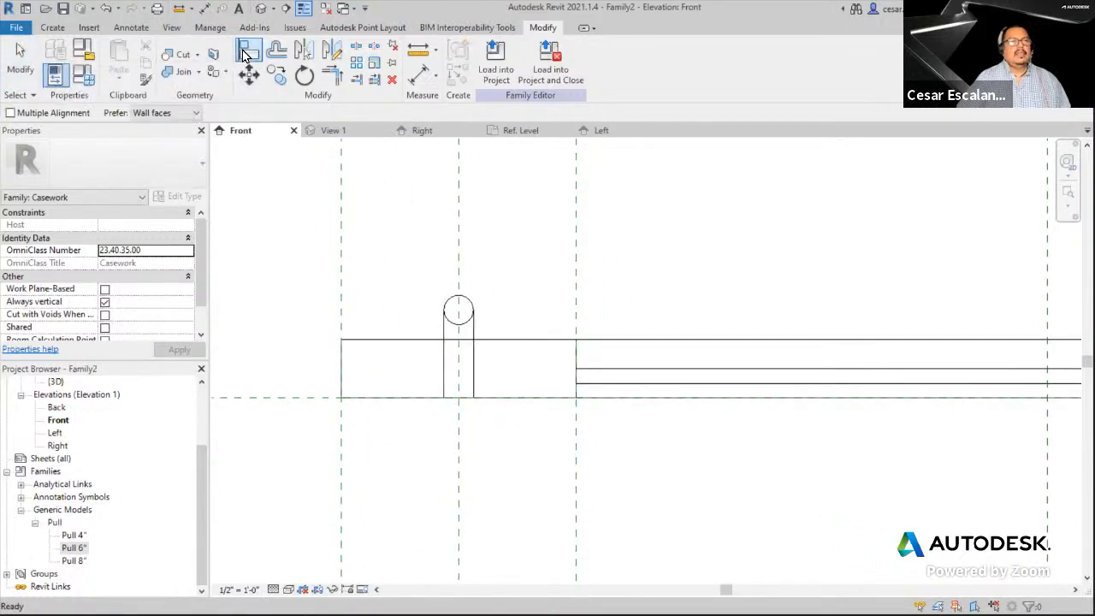
click(505, 341)
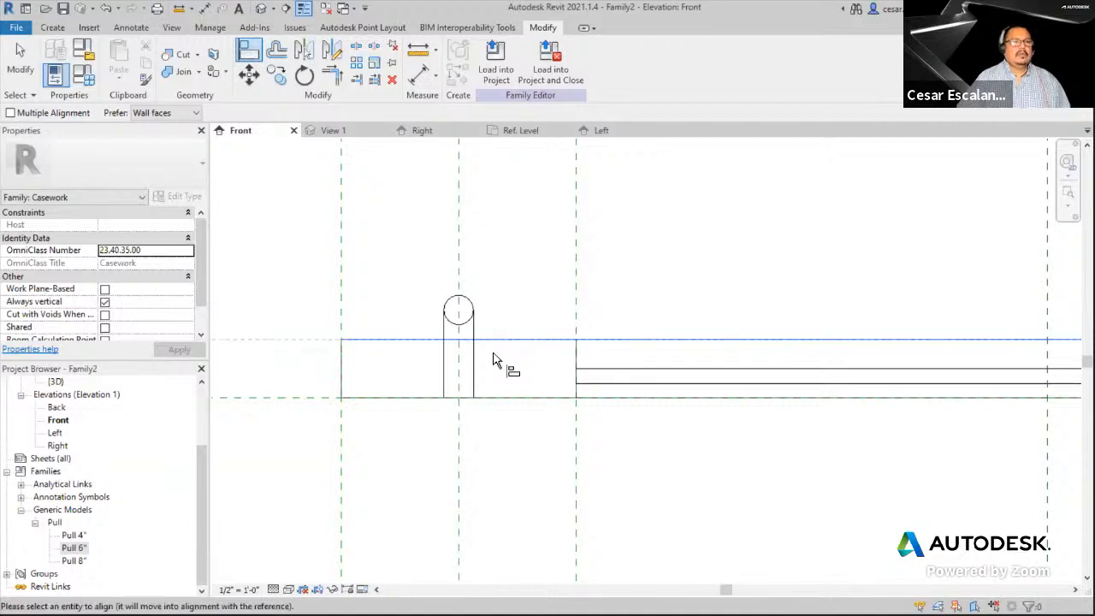
click(463, 399)
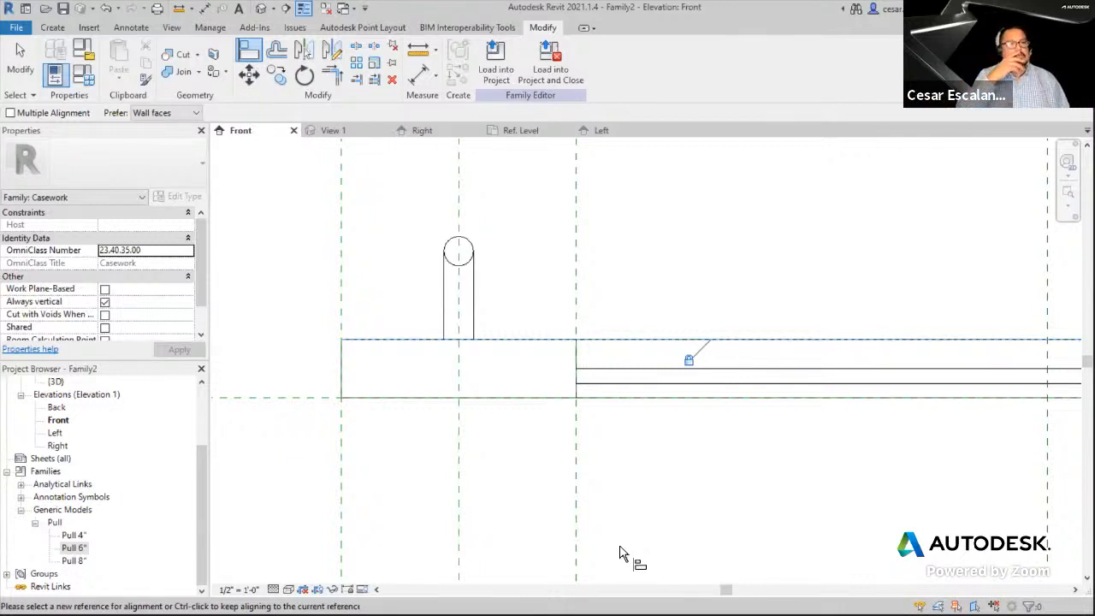
- Return to the Ref. Level floor plan and show the whole door with its dimensions
drag(201, 454, 197, 395)
double_click(66, 408)
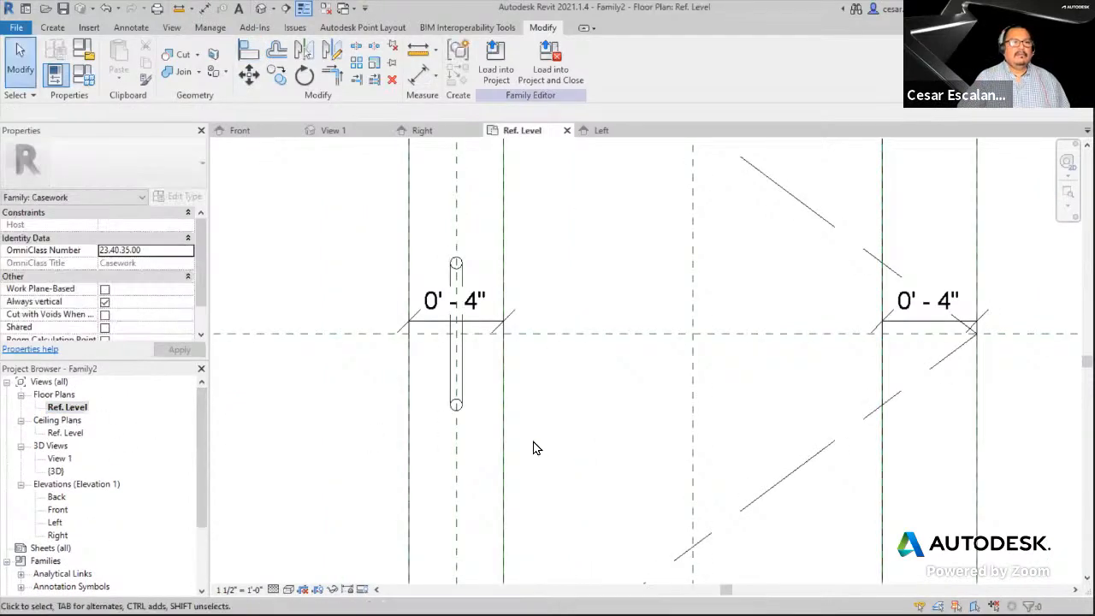
scroll(548, 445, down, 5)
scroll(541, 428, up, 2)
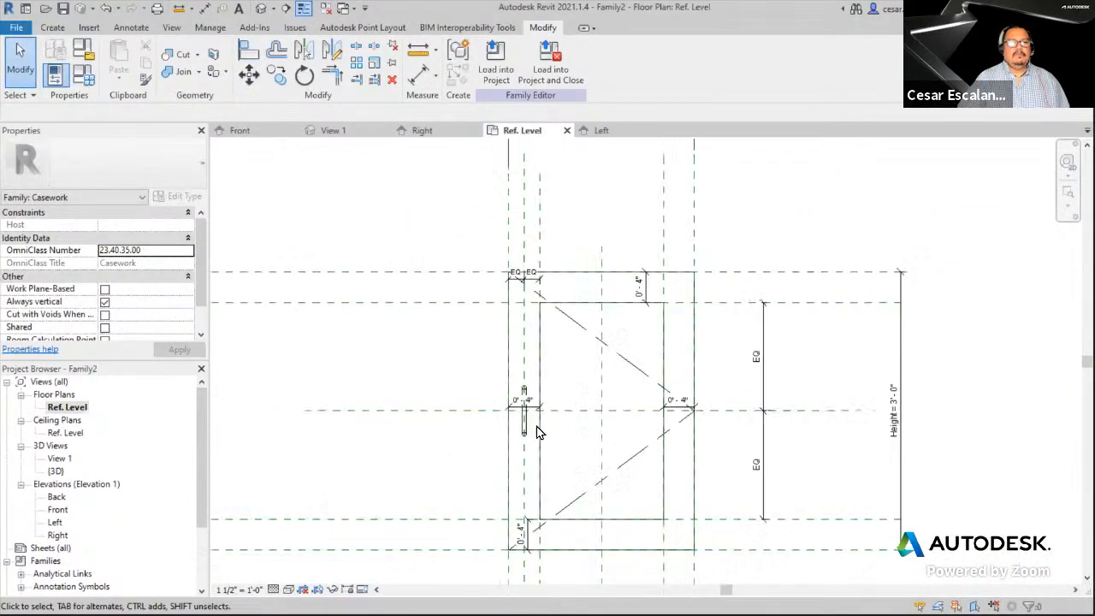
middle_drag(804, 369, 764, 356)
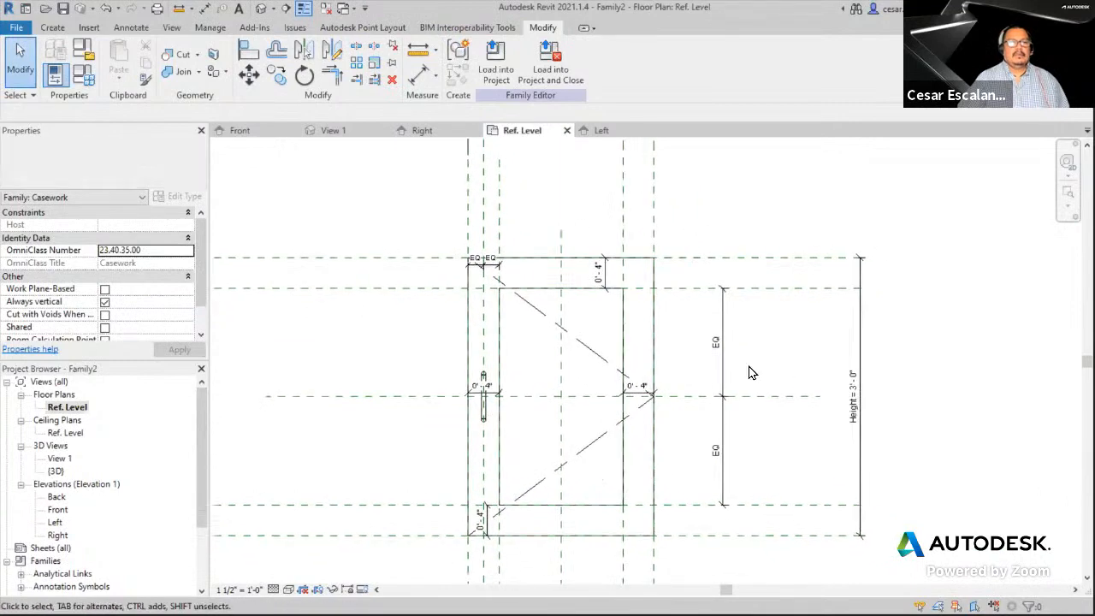
scroll(501, 428, up, 3)
scroll(516, 406, down, 4)
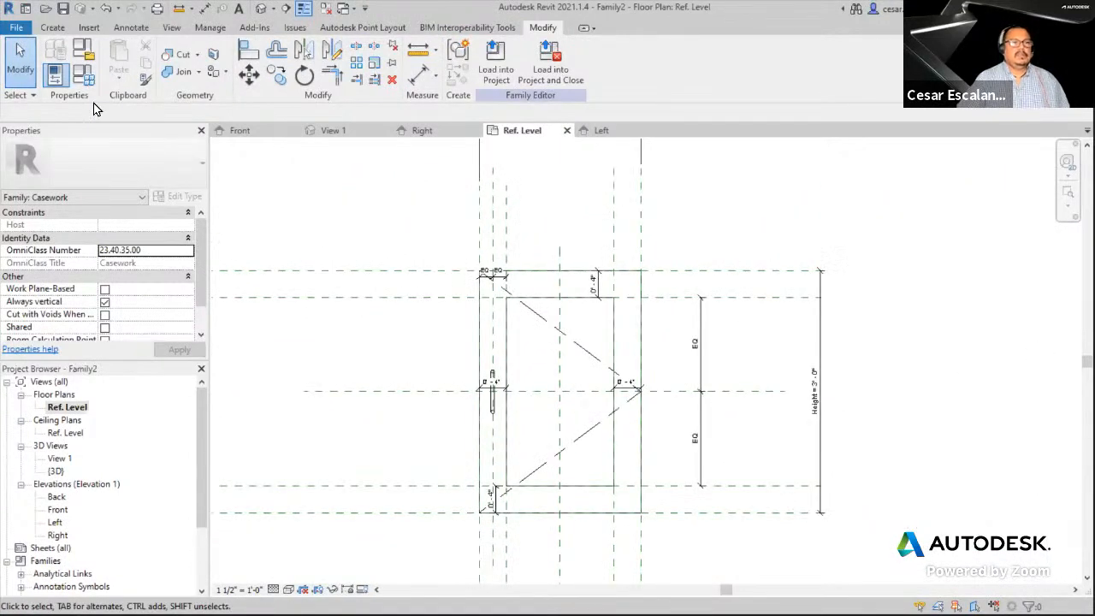
- Flex the door family by setting the Width parameter to 1' 0"
click(83, 75)
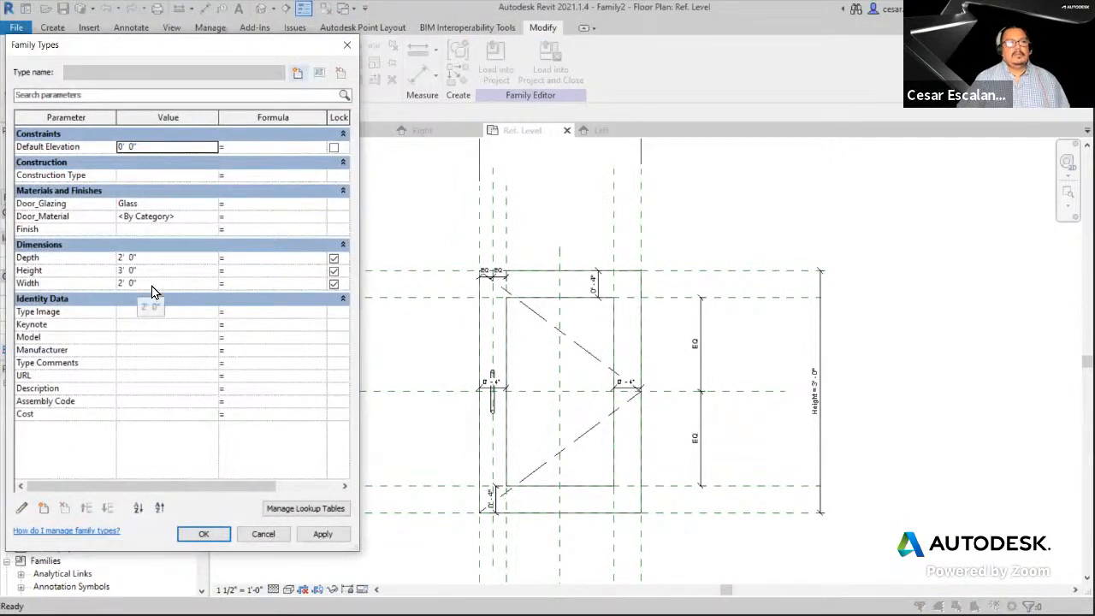
click(155, 285)
text(1)
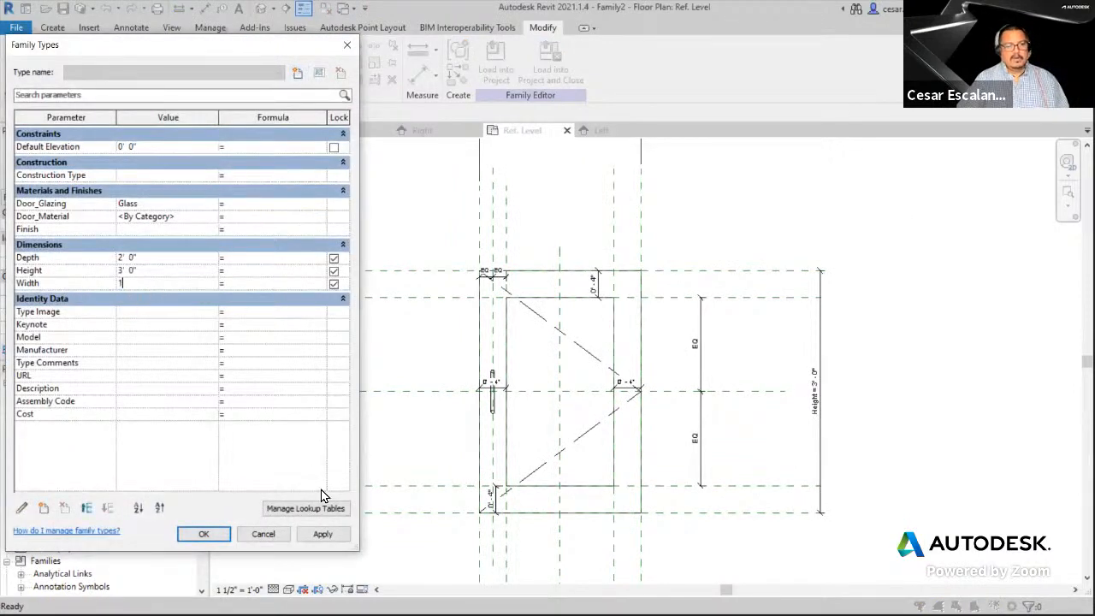
click(322, 534)
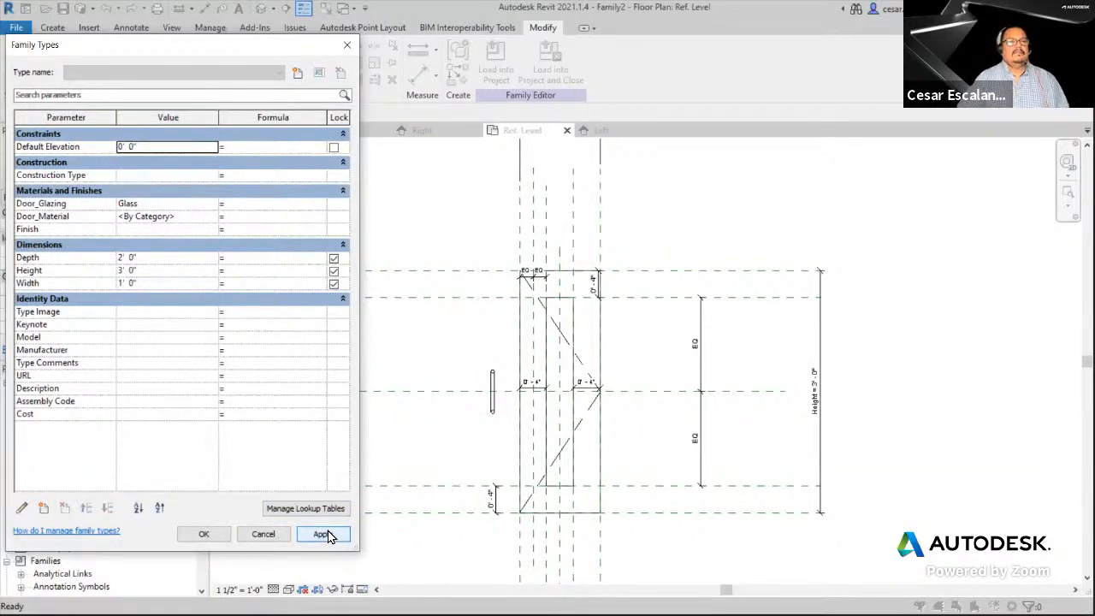
click(204, 534)
scroll(562, 413, up, 2)
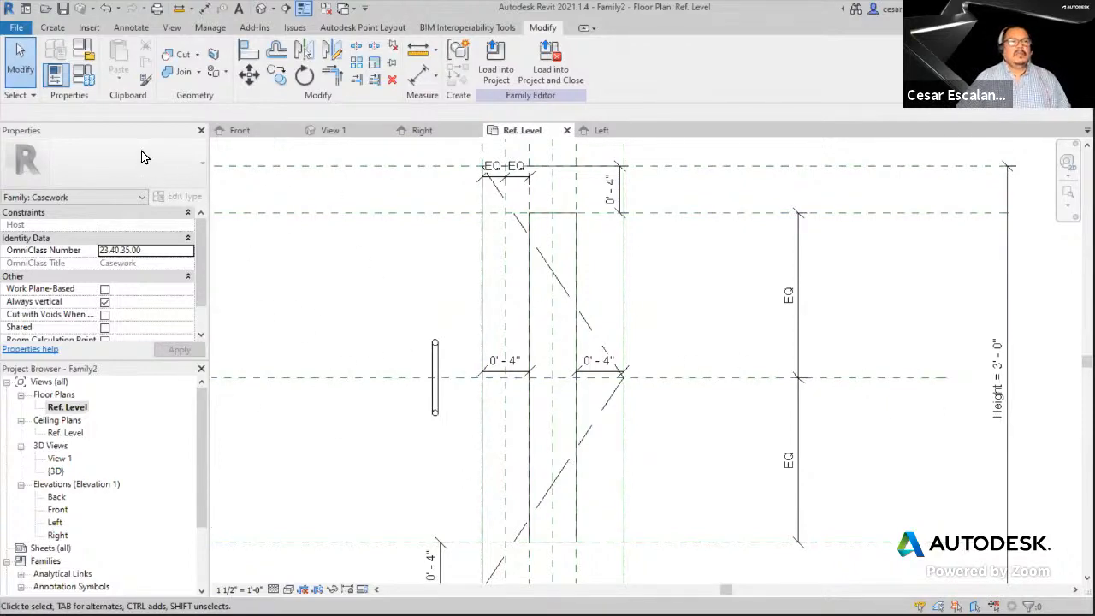
click(83, 75)
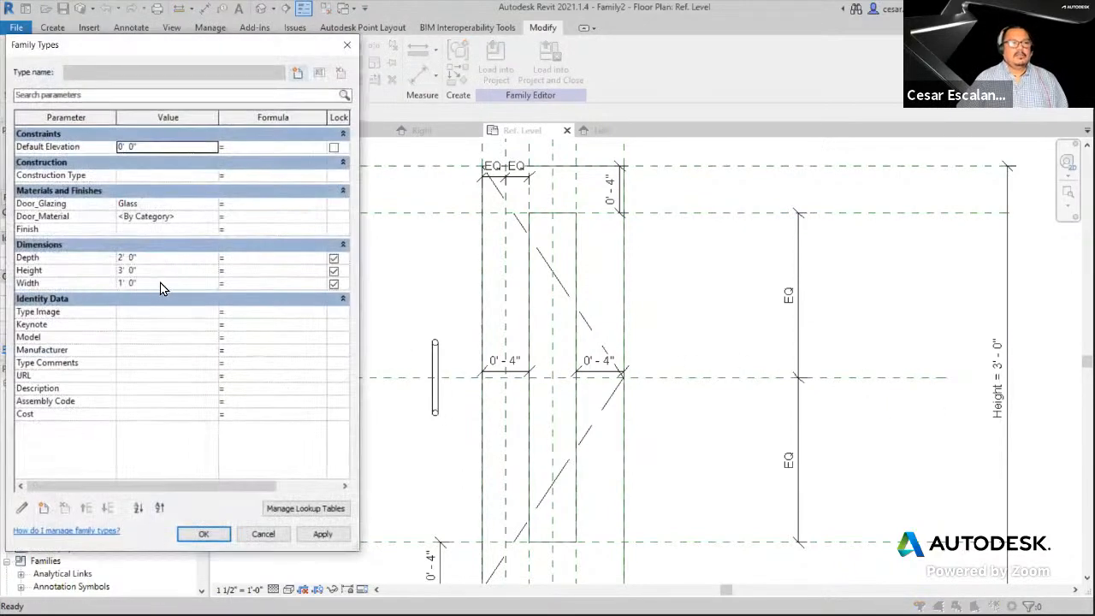
click(153, 284)
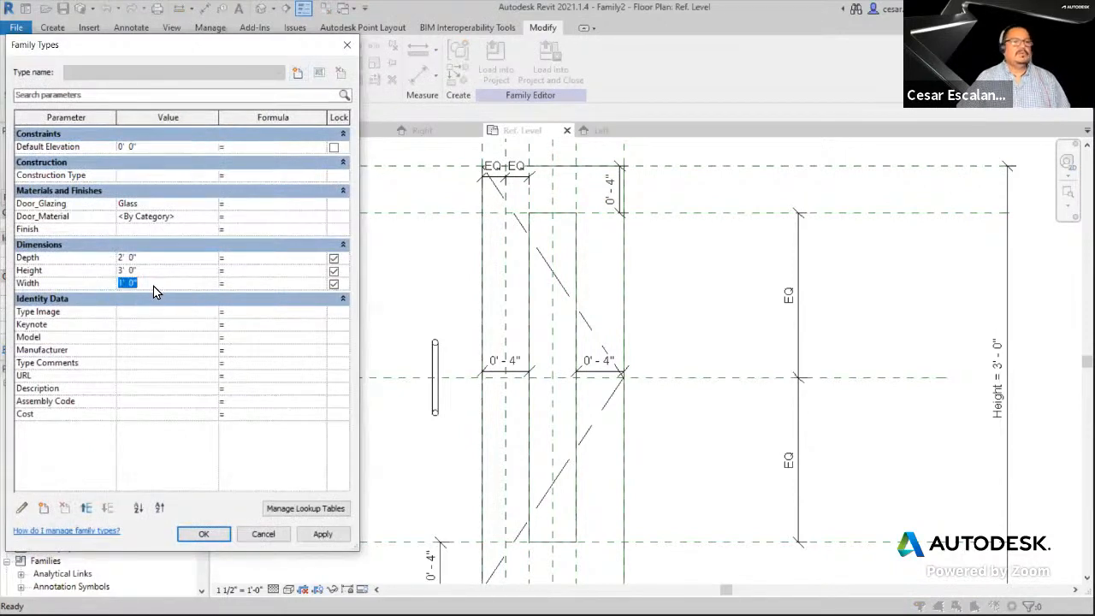
click(203, 534)
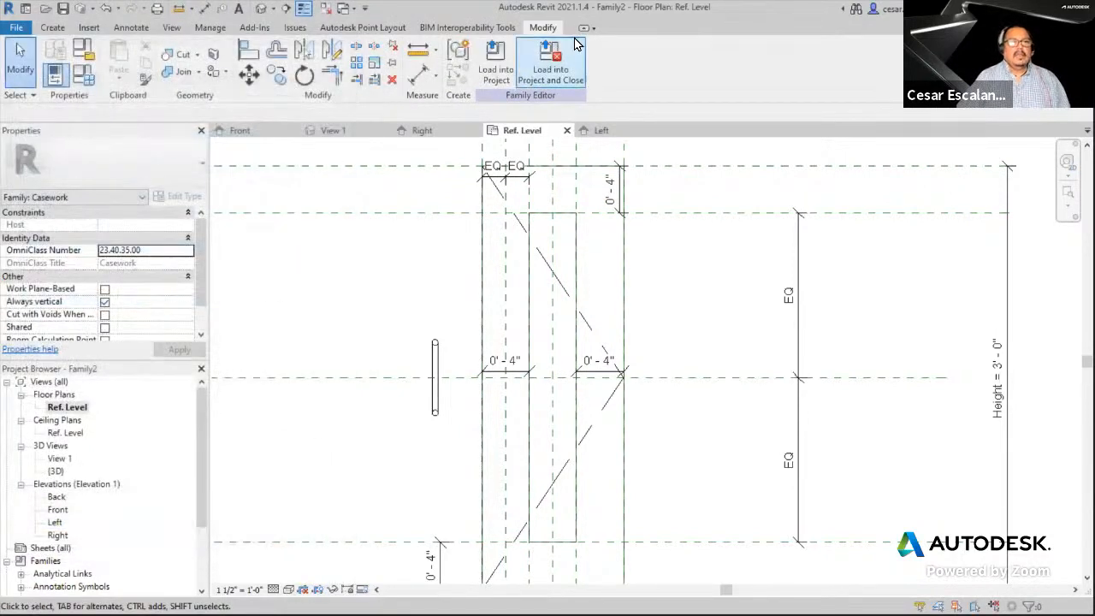
- Align the pull's Center (Left/Right) reference with the vertical reference plane centered on the stile and lock the alignment
click(252, 58)
click(505, 415)
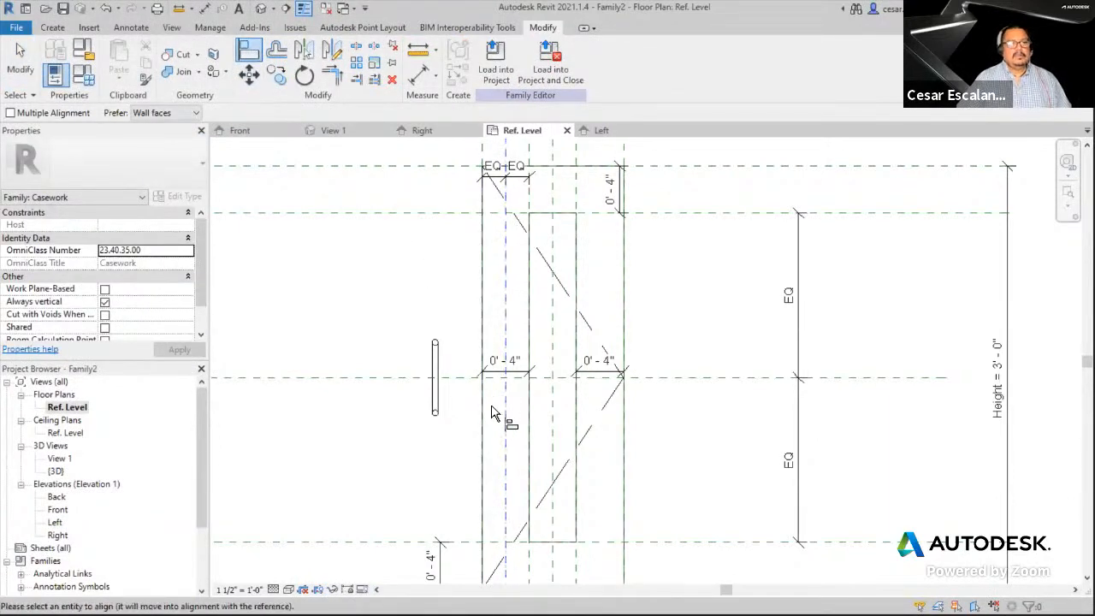
scroll(432, 376, up, 3)
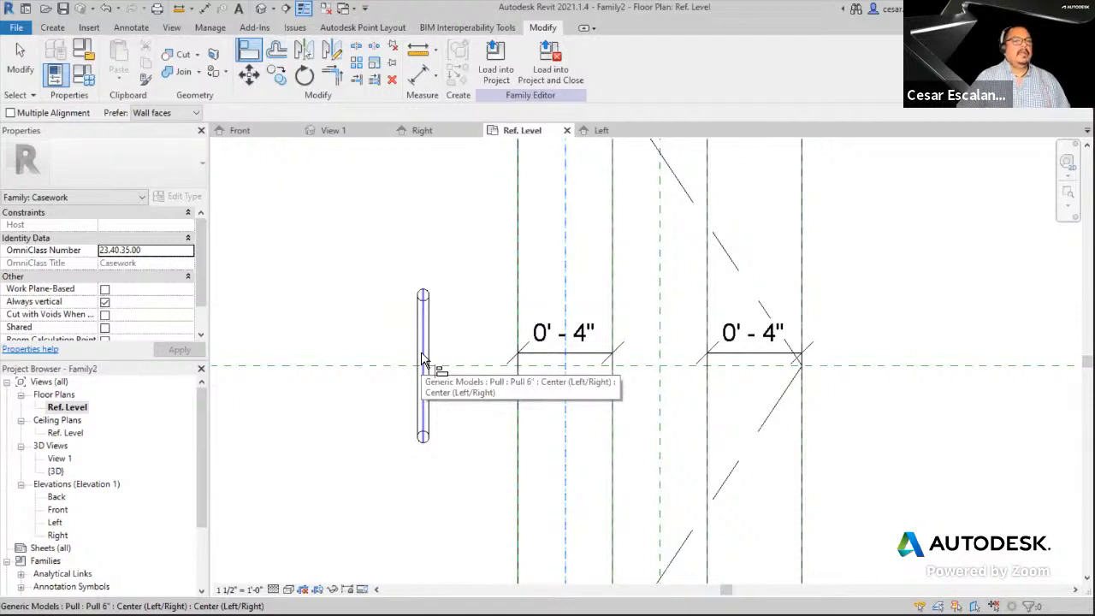
click(422, 359)
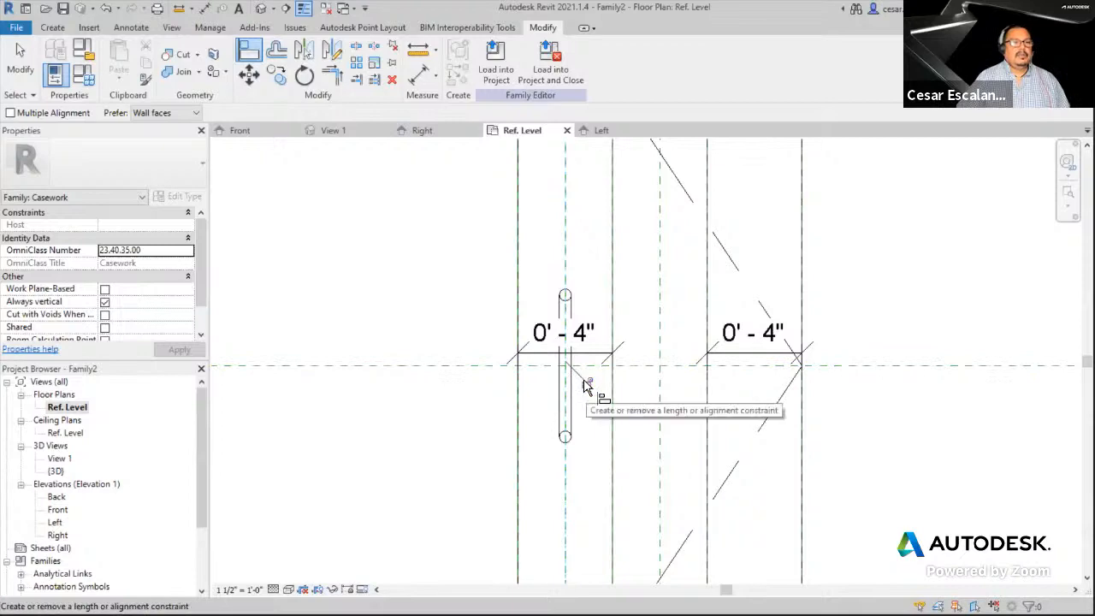
click(587, 383)
scroll(599, 422, down, 4)
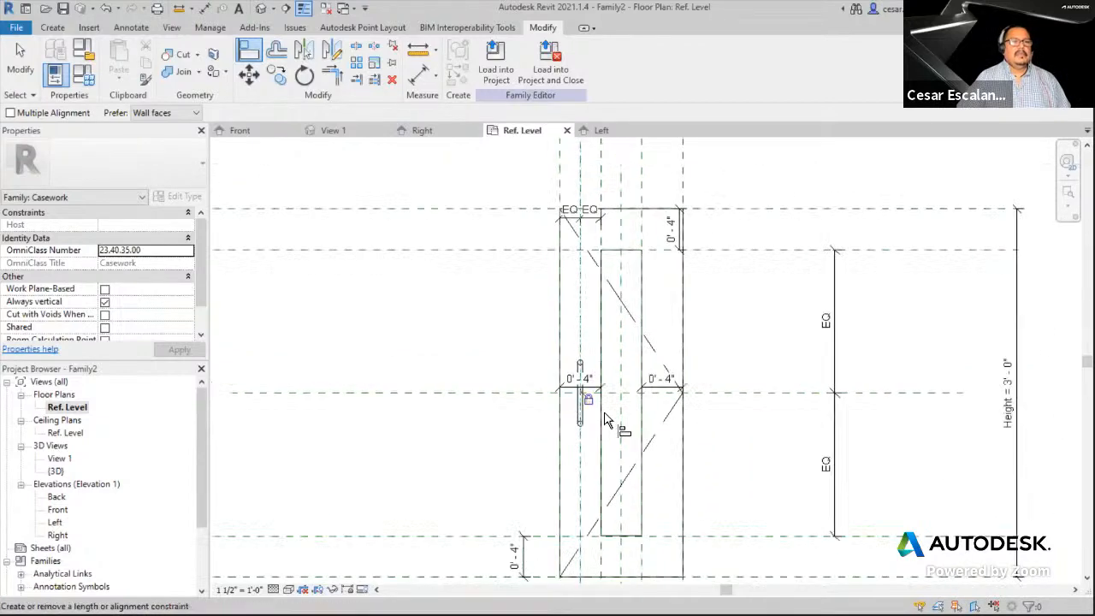
- Flex the Width parameter to 2' 0" and back to 1' 0", applying each value
click(85, 83)
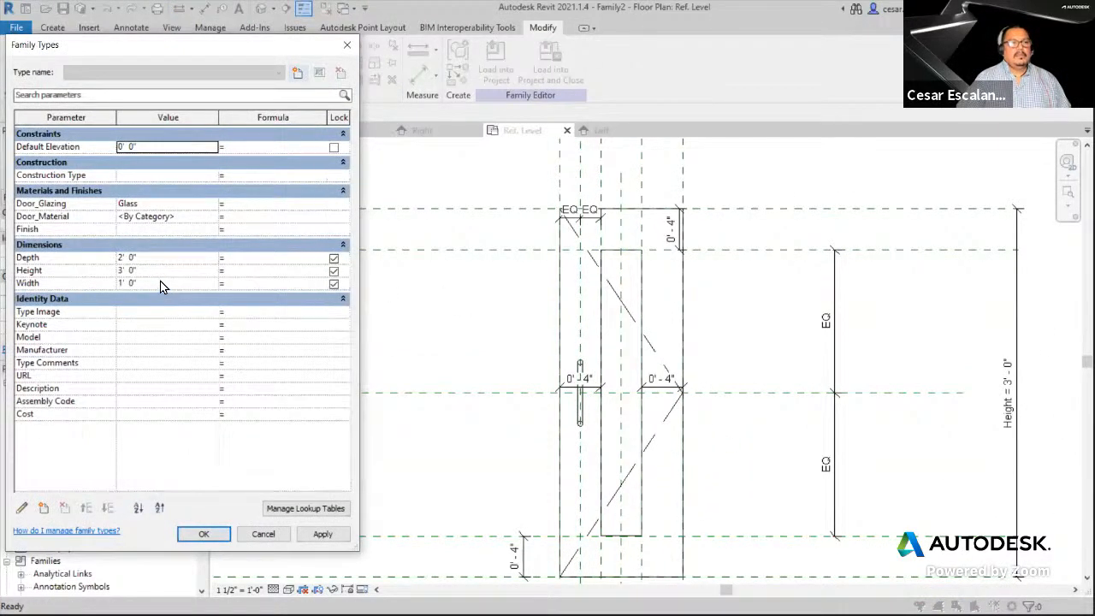
click(163, 284)
text(2)
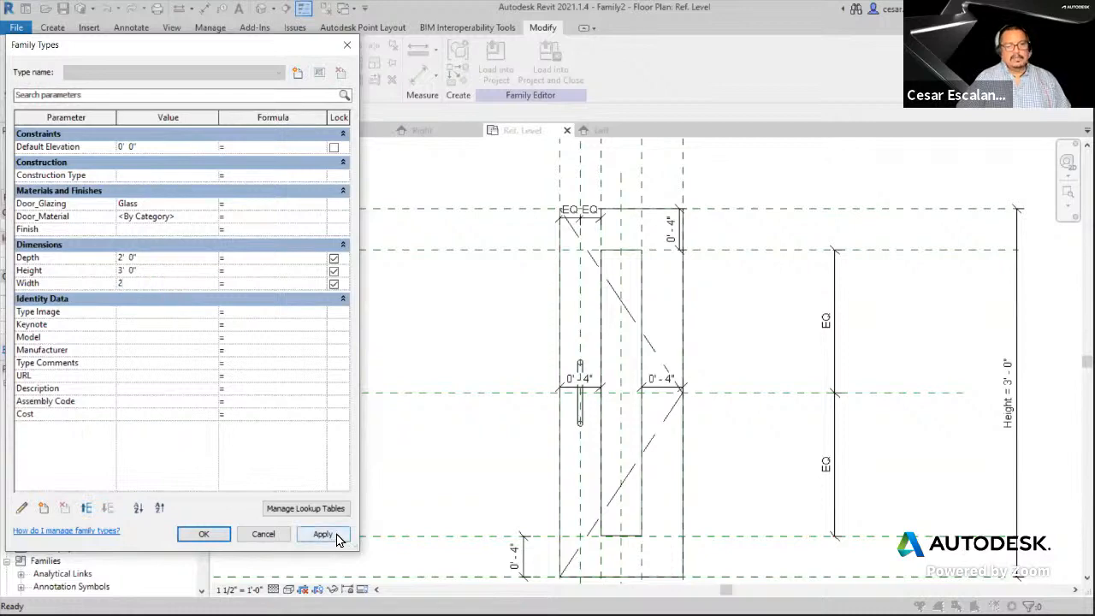
click(335, 536)
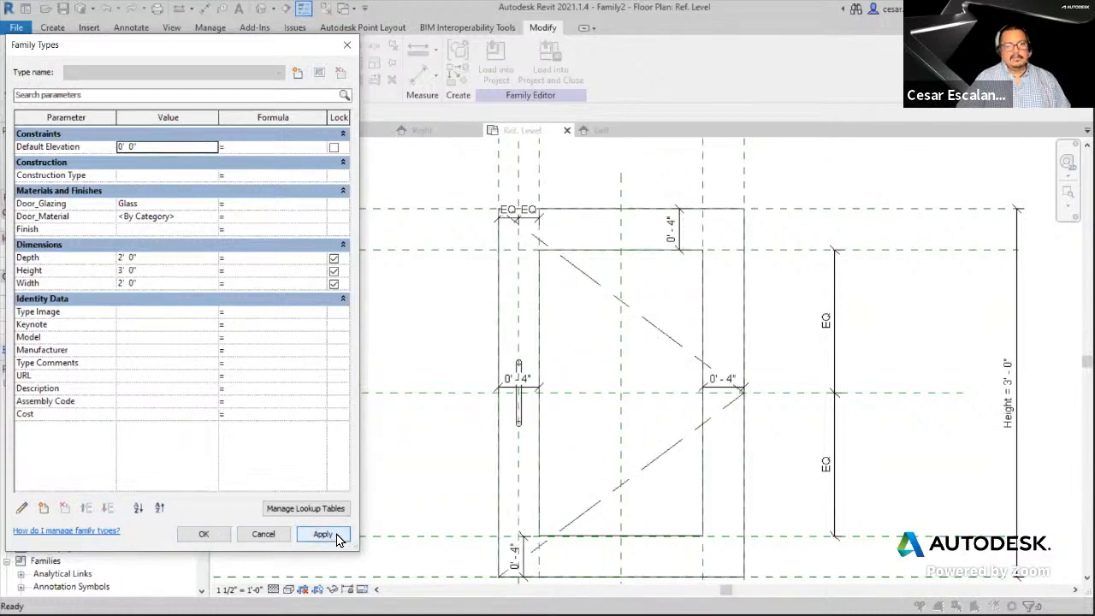
click(157, 283)
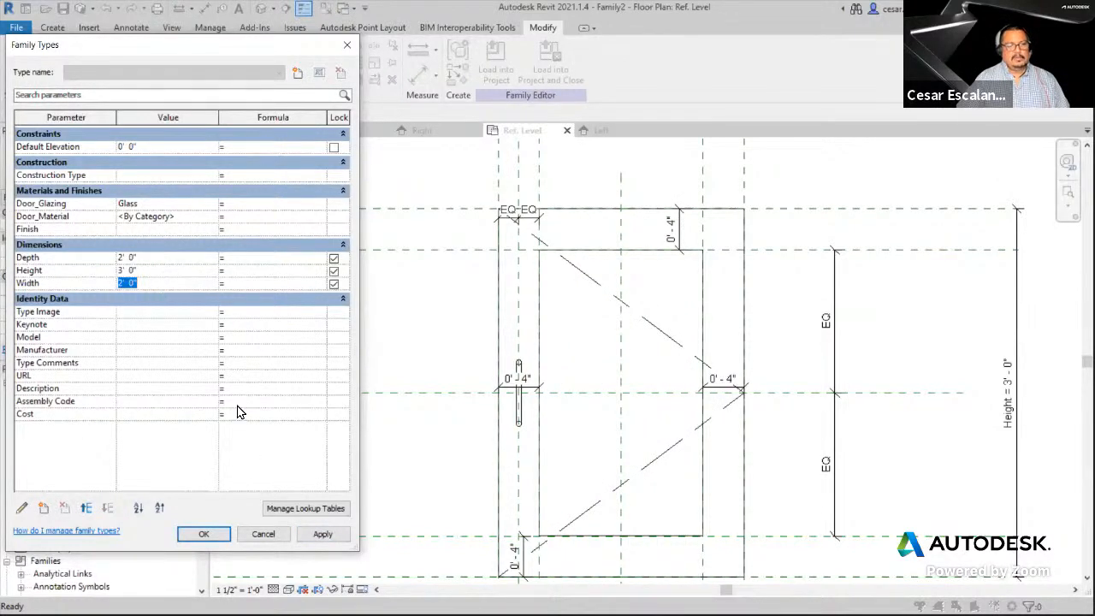
text(1)
click(333, 536)
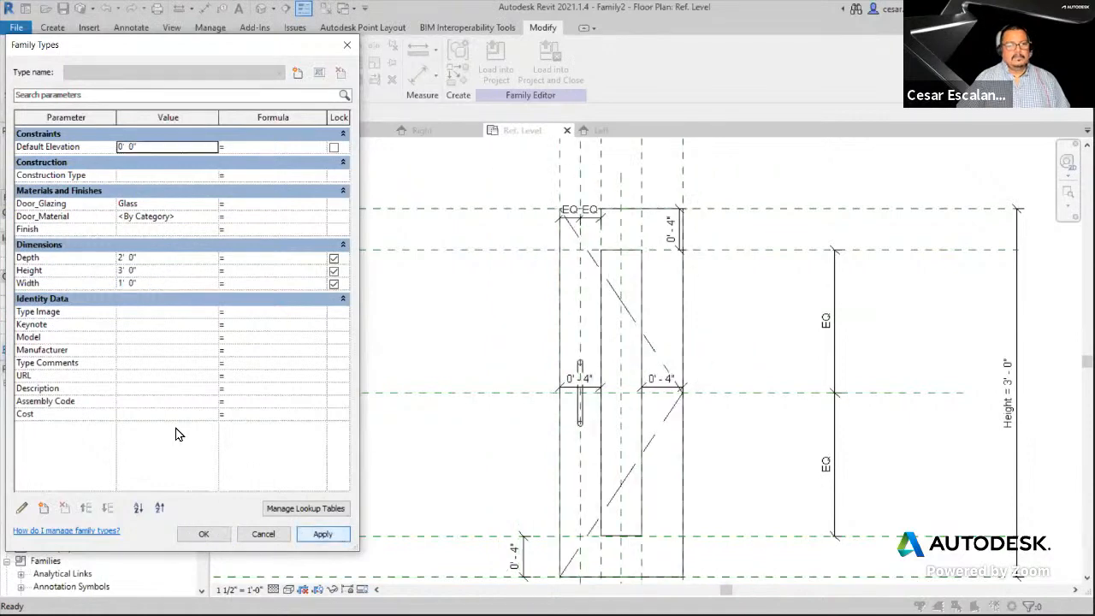
- Flex the Height parameter to 4' 0" and accept the family types
click(160, 271)
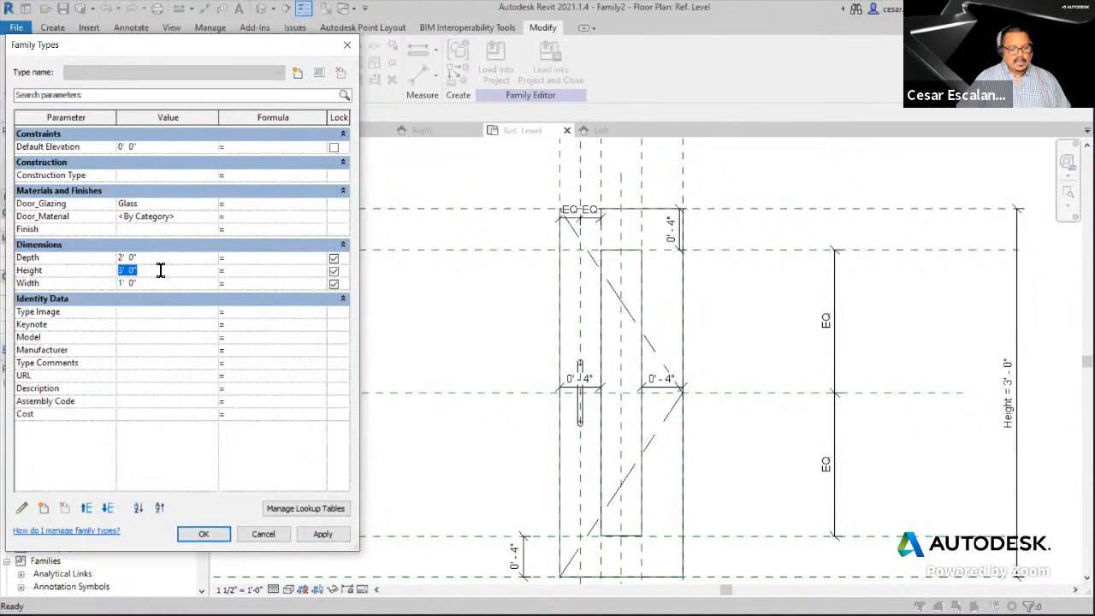
text(4)
click(339, 535)
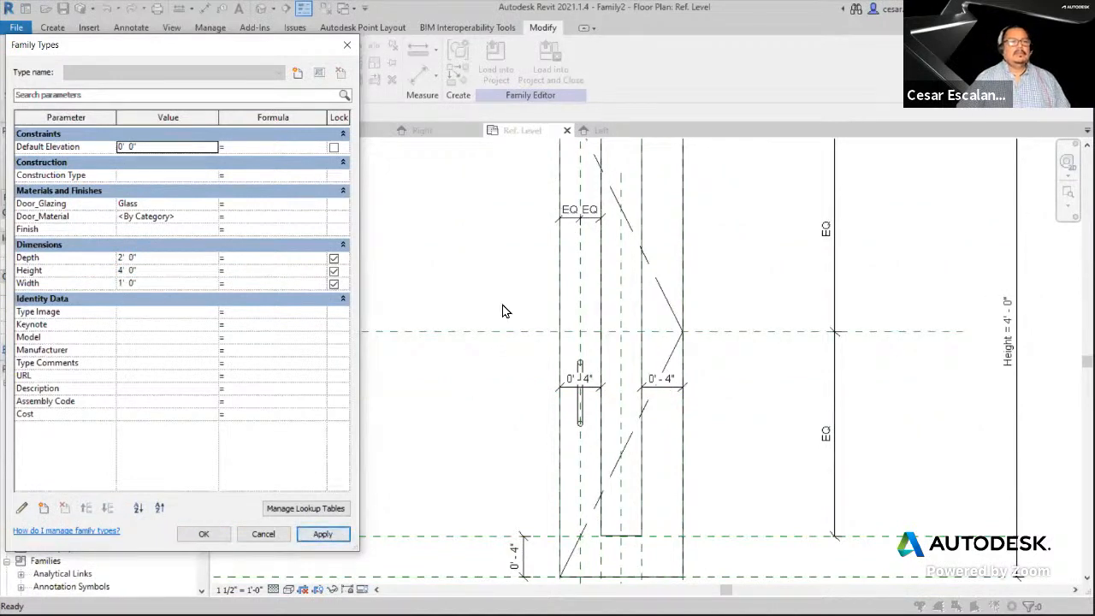
click(204, 534)
- Align the pull's midpoint with the horizontal reference plane at the door's mid-height and lock the alignment
key(a)
key(l)
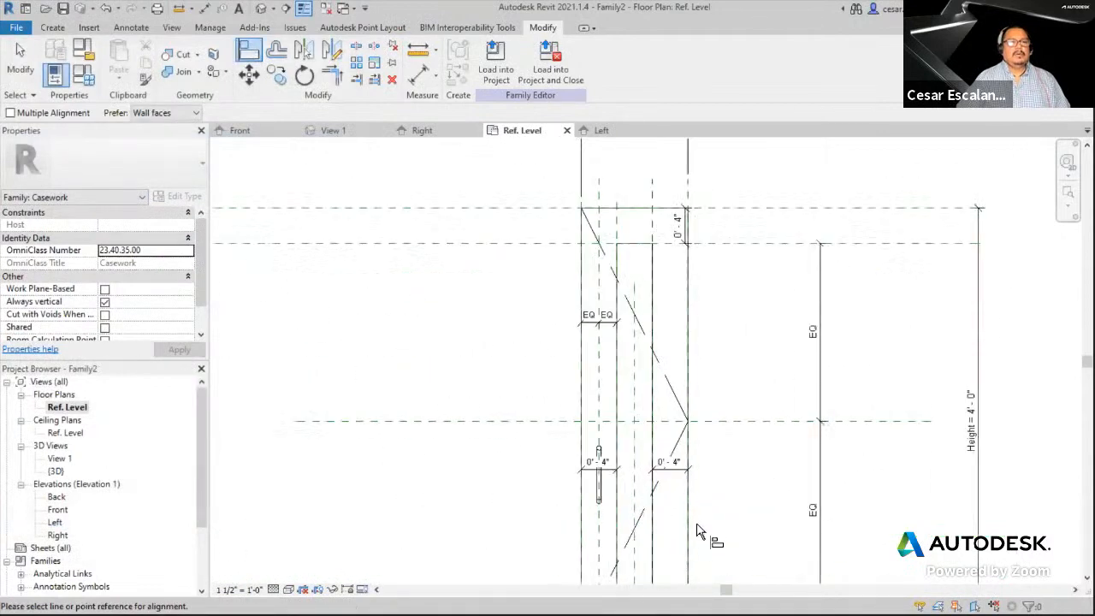
scroll(700, 522, up, 2)
middle_drag(705, 510, 692, 450)
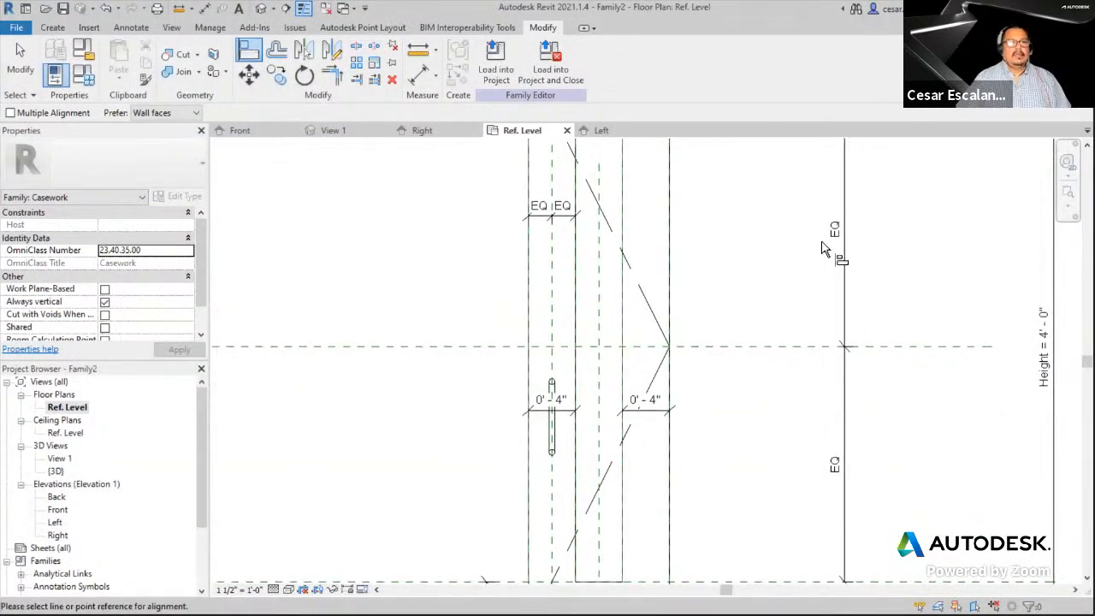
scroll(822, 248, down, 2)
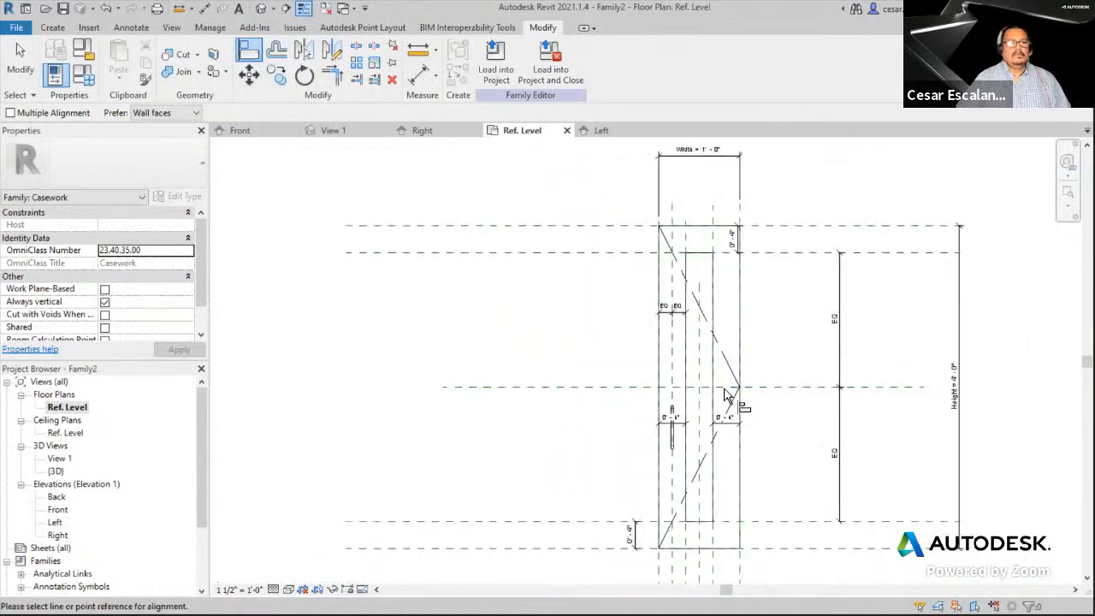
scroll(693, 398, up, 2)
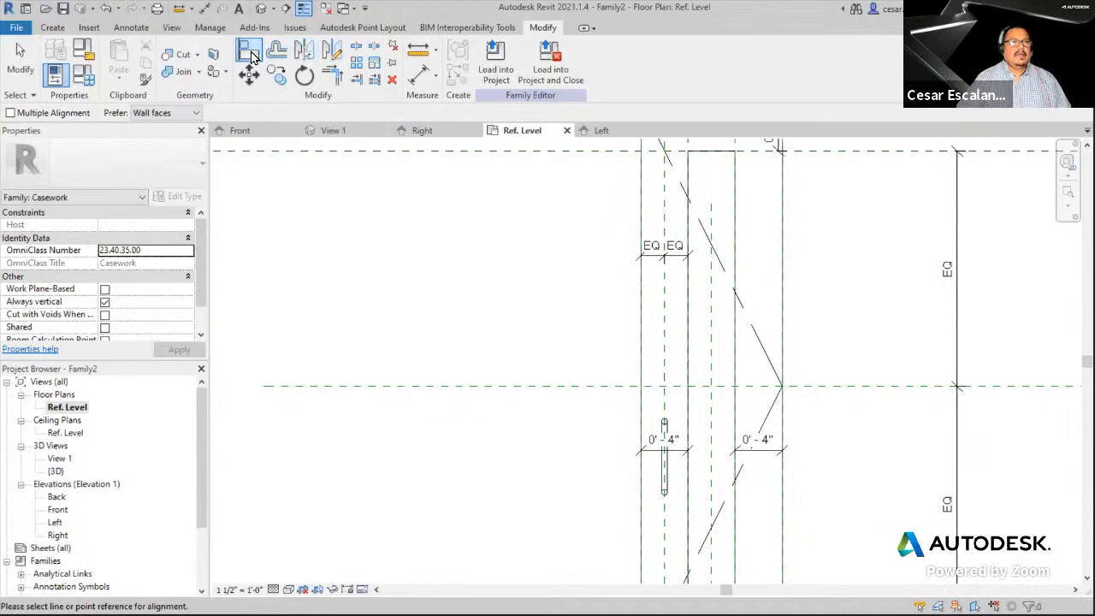
scroll(578, 366, down, 2)
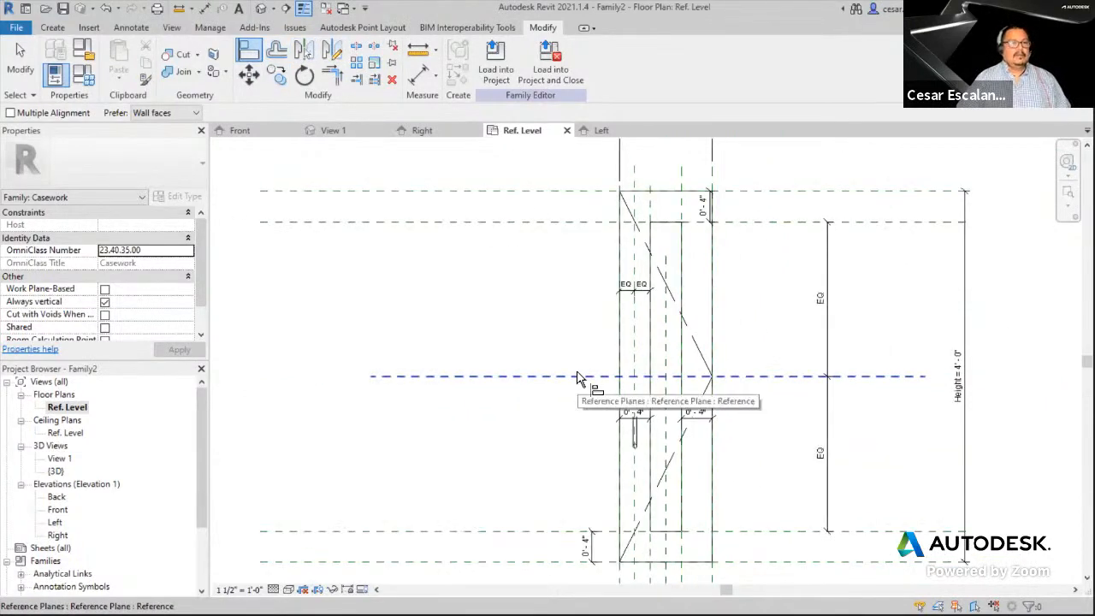
click(578, 376)
scroll(650, 447, up, 4)
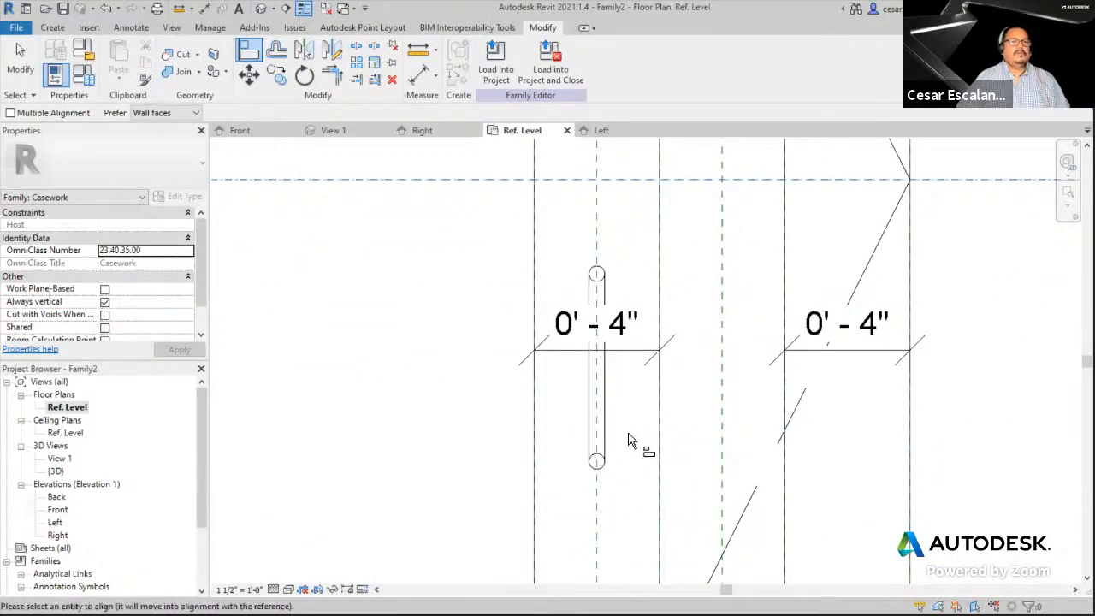
click(603, 375)
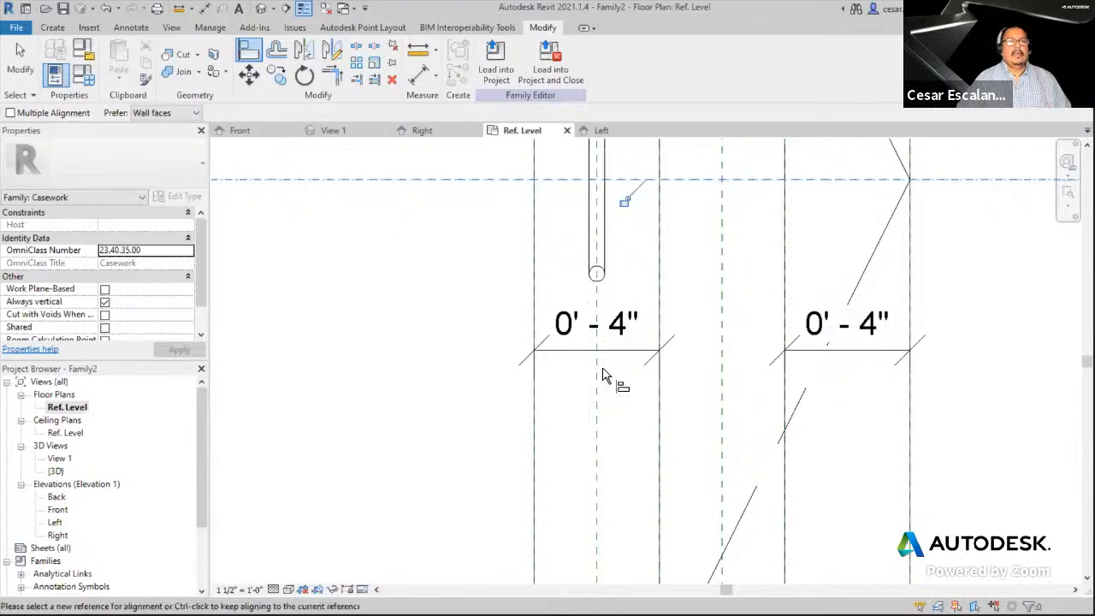
scroll(646, 261, down, 1)
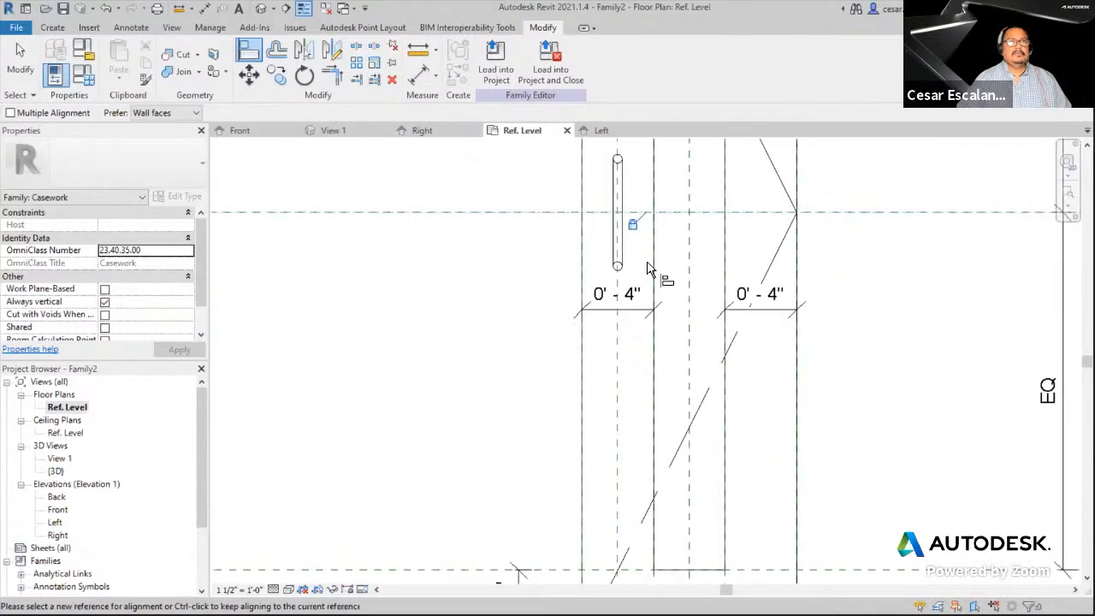
scroll(494, 301, down, 1)
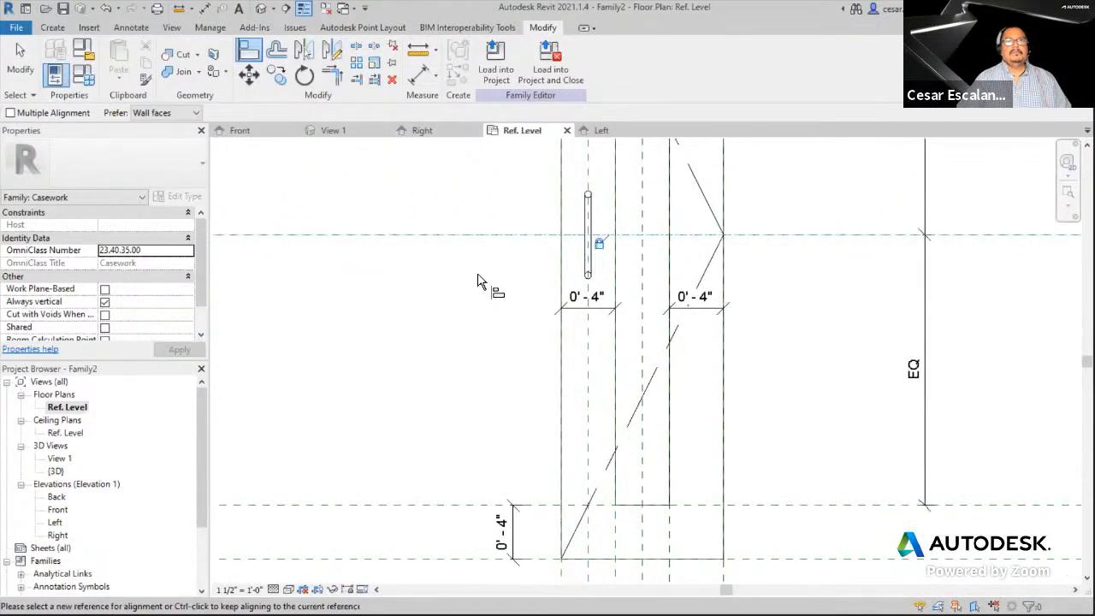
middle_drag(487, 285, 440, 317)
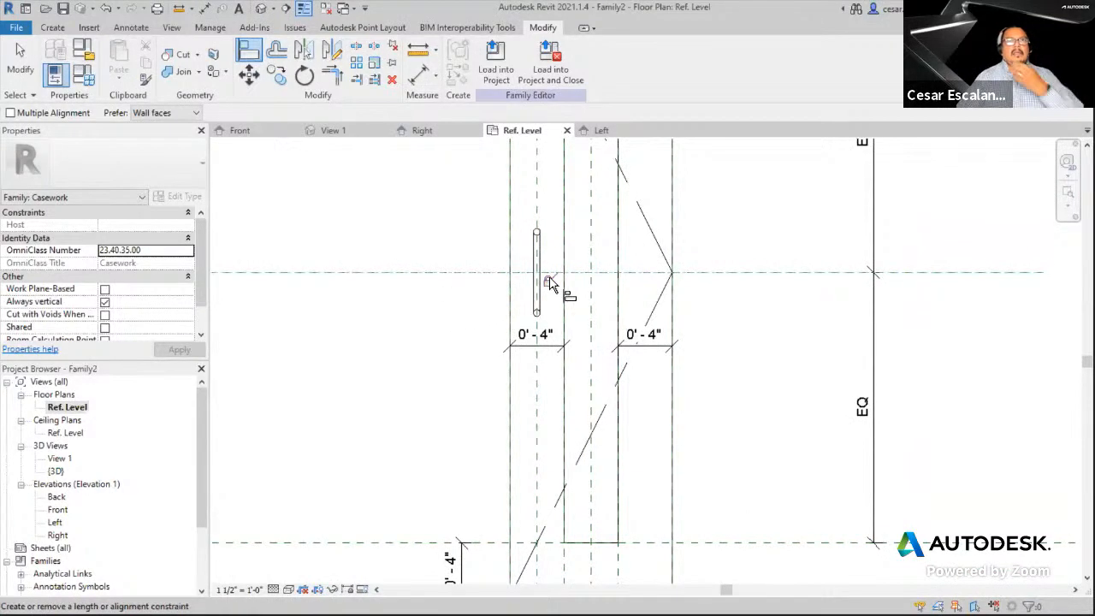
scroll(561, 289, down, 2)
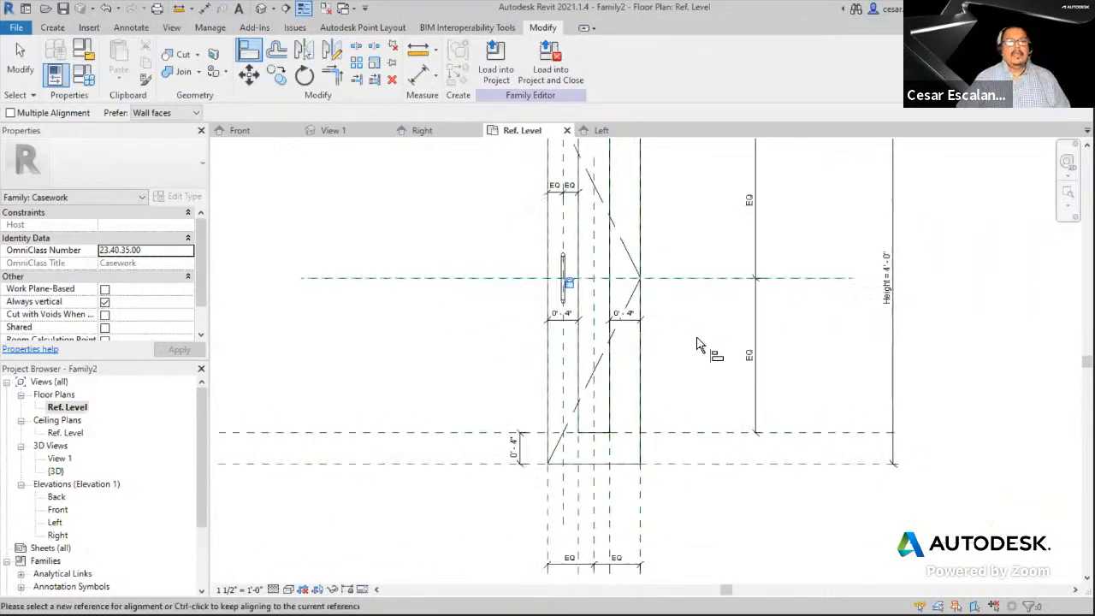
key(Escape)
- Set the Height parameter to 3' 0" and the Width parameter to 2' 0", applying each value
click(83, 75)
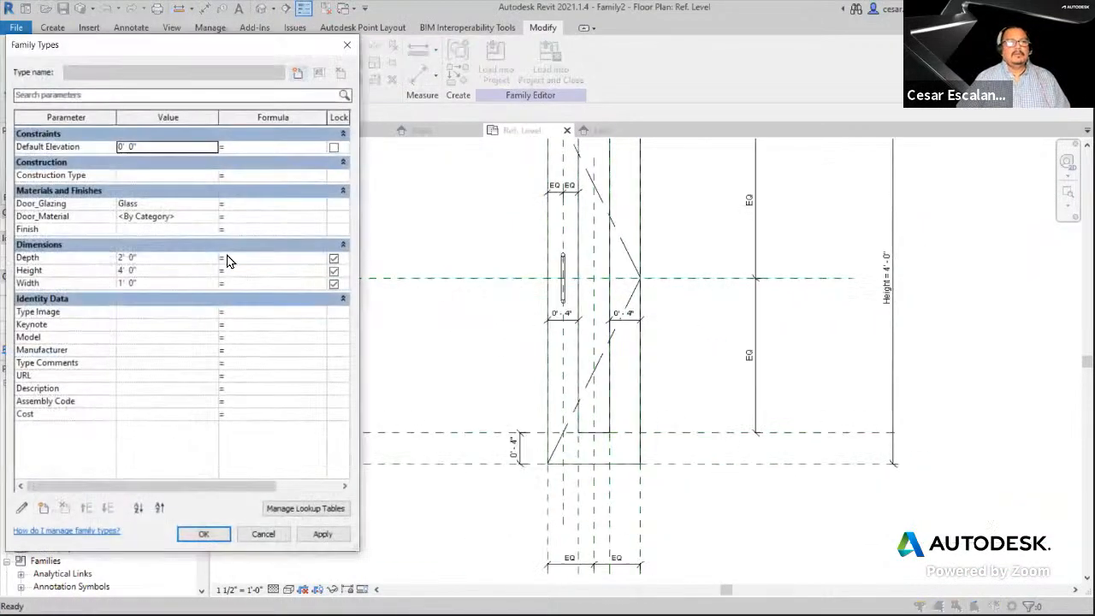
click(160, 272)
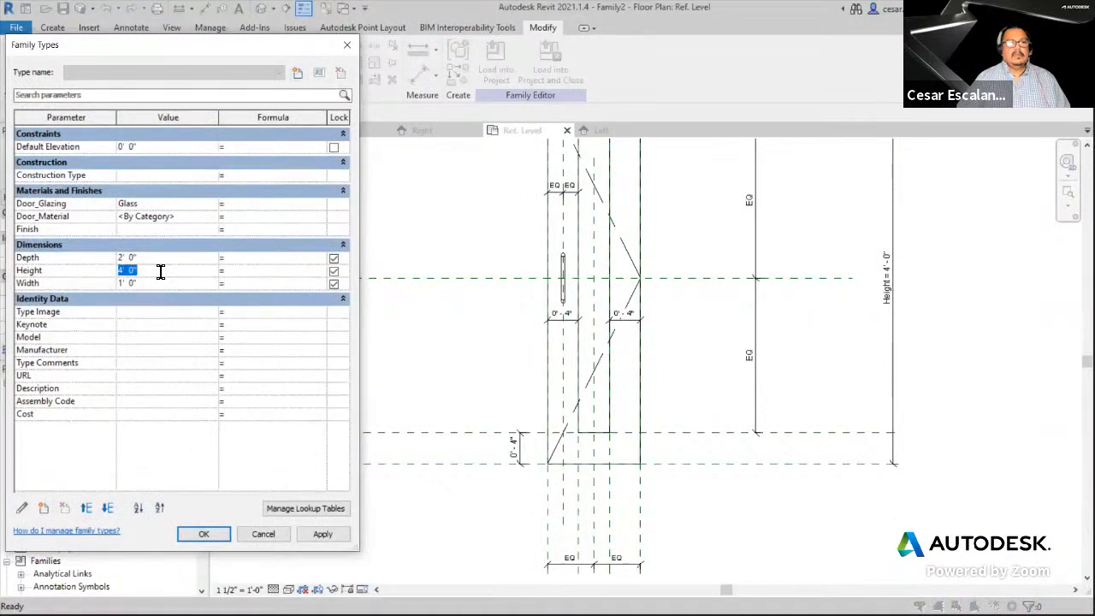
text(3)
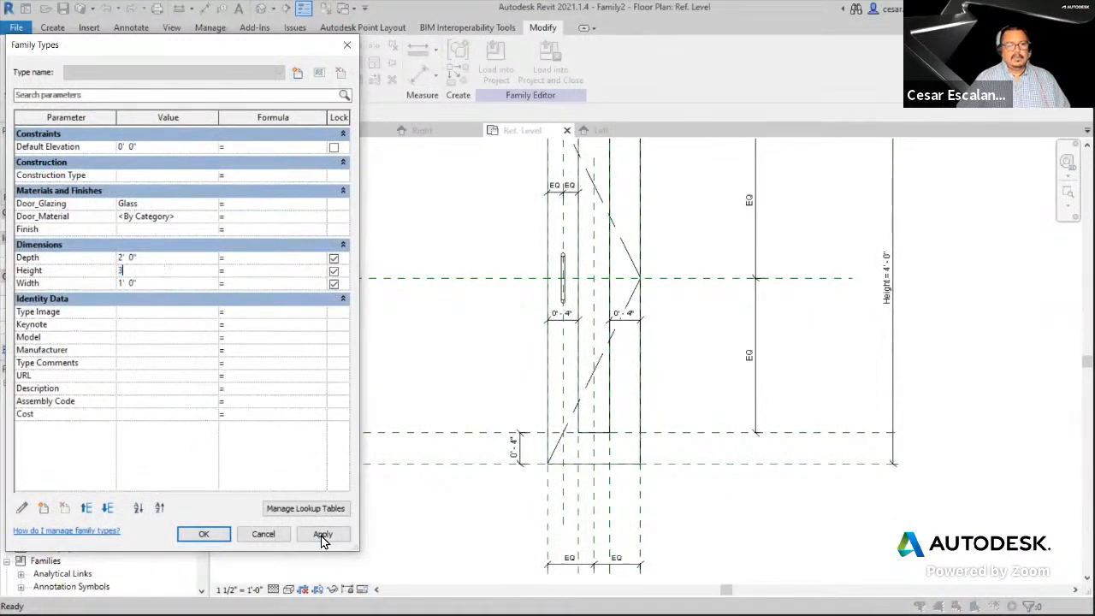
click(323, 534)
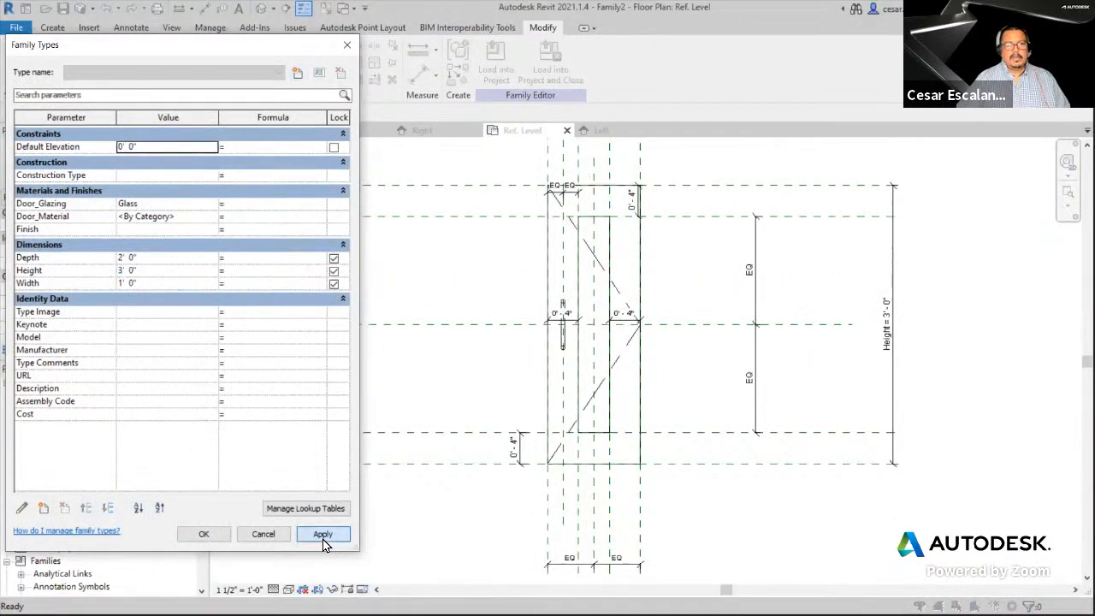
click(151, 270)
click(152, 280)
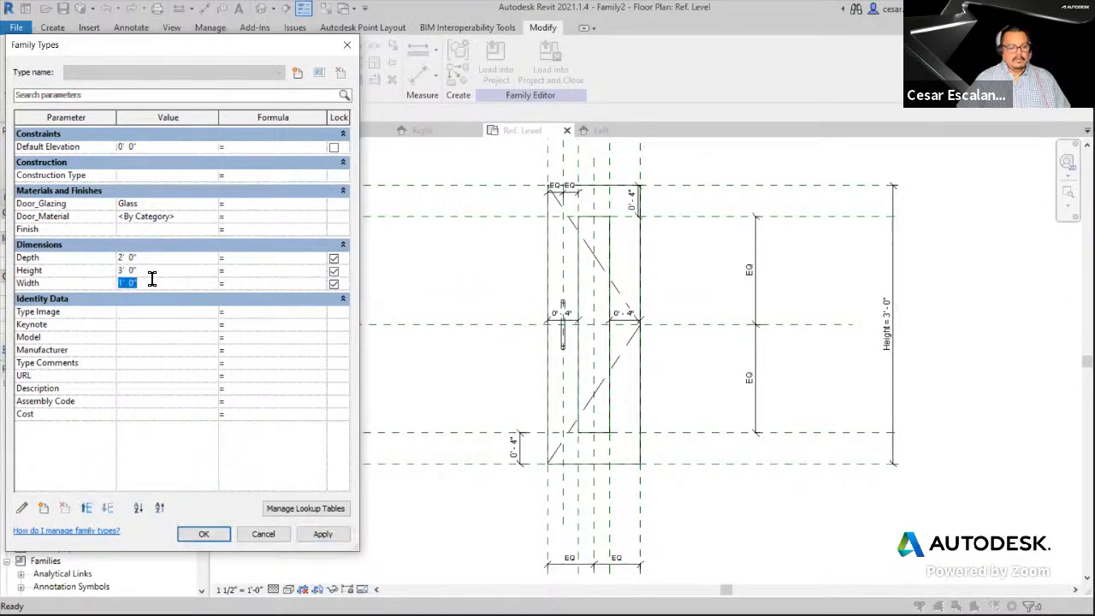
click(323, 534)
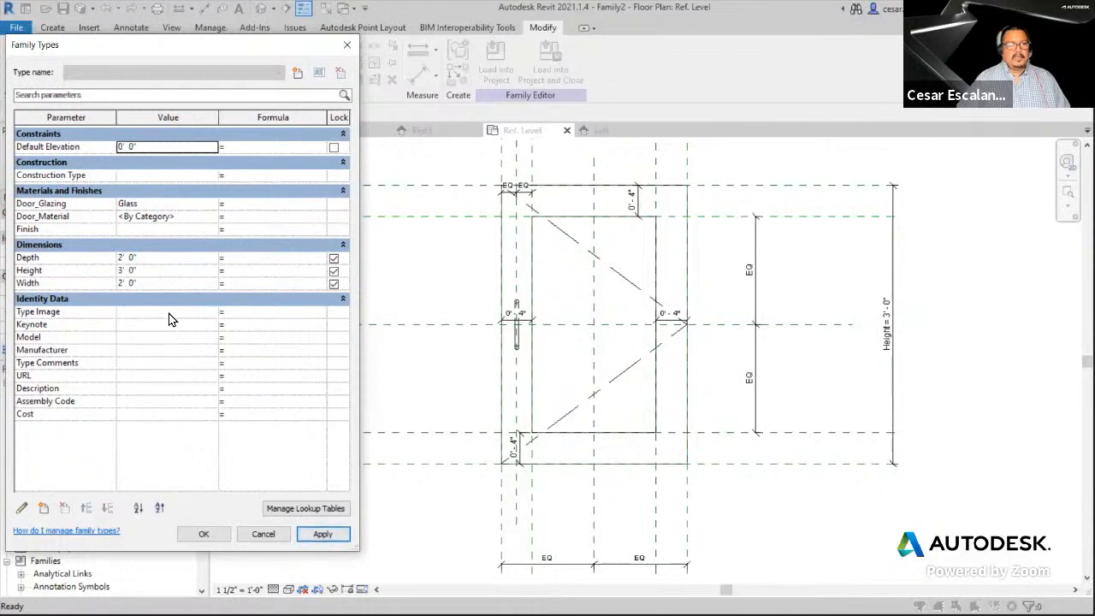
- Set the Height parameter to 4' 0", apply it, and accept the family types
click(159, 271)
text(4)
click(323, 534)
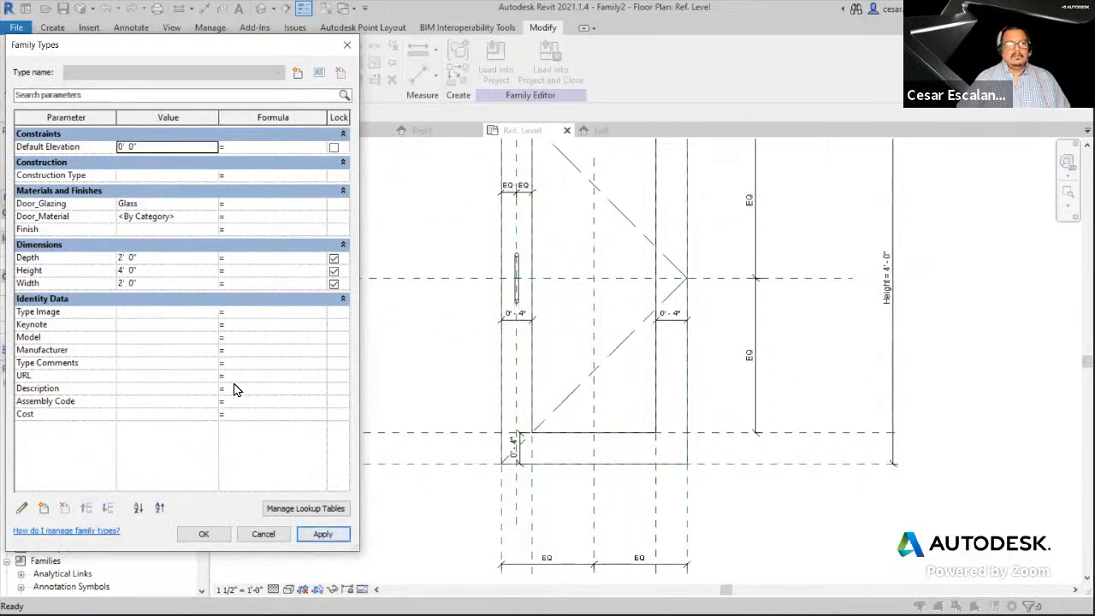
click(166, 270)
click(204, 534)
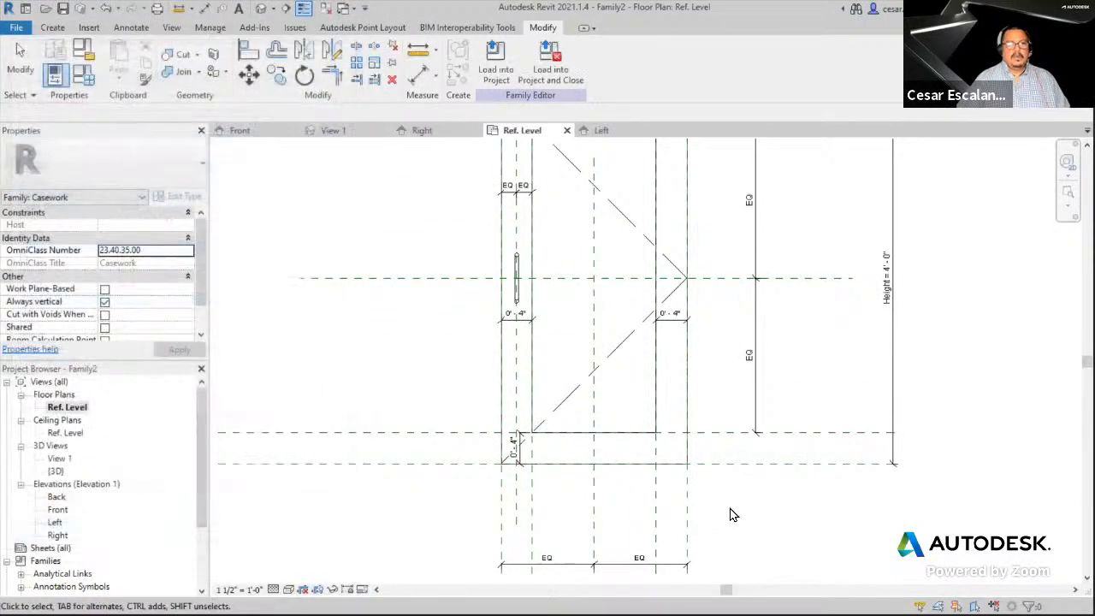
scroll(736, 504, down, 3)
scroll(652, 482, up, 1)
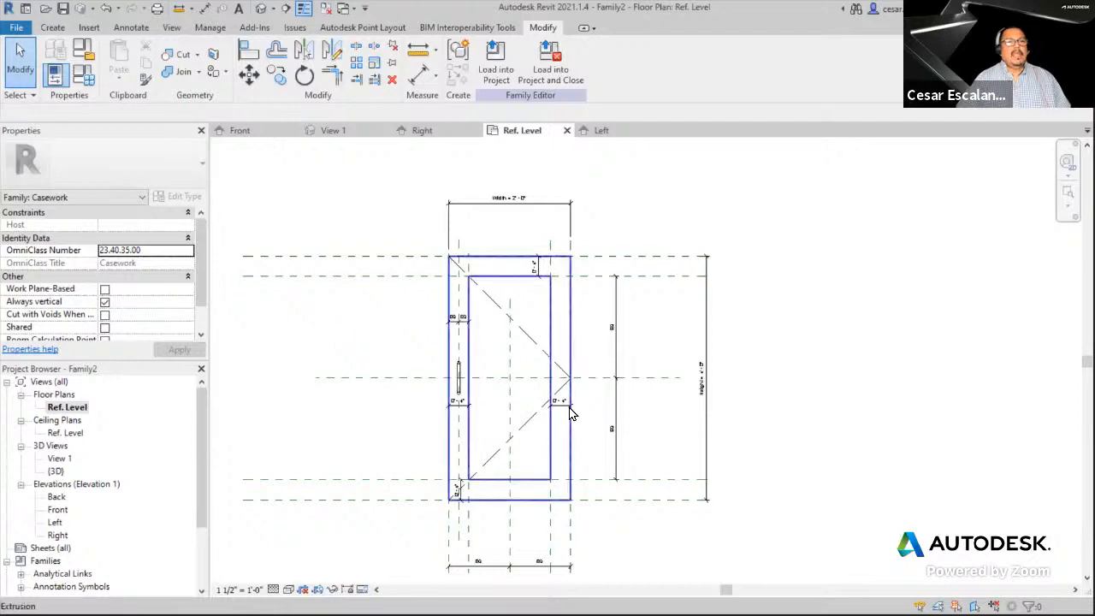
click(83, 75)
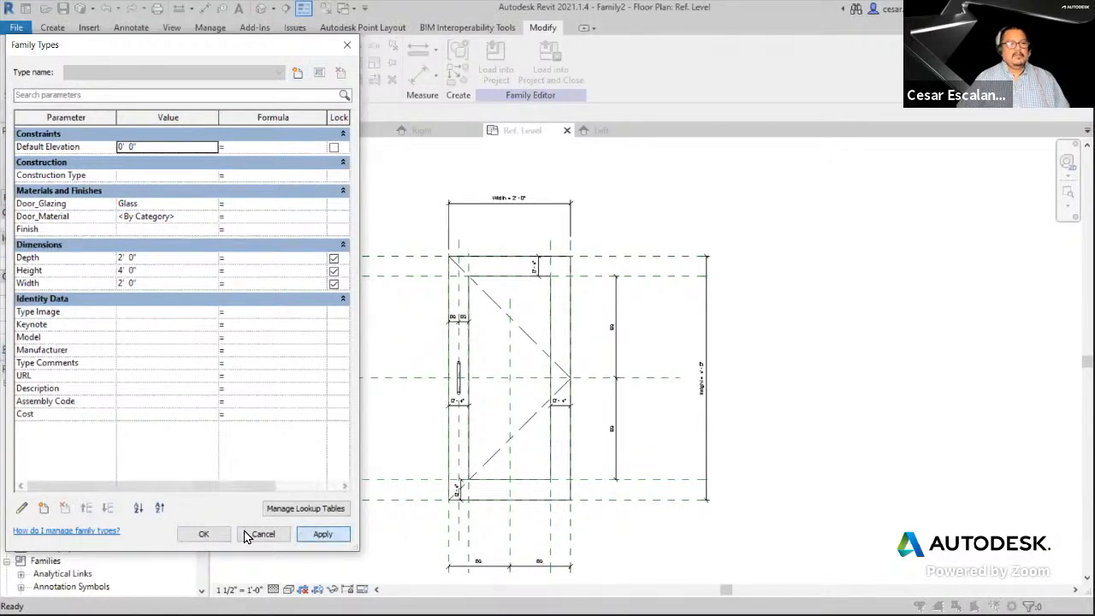
click(207, 534)
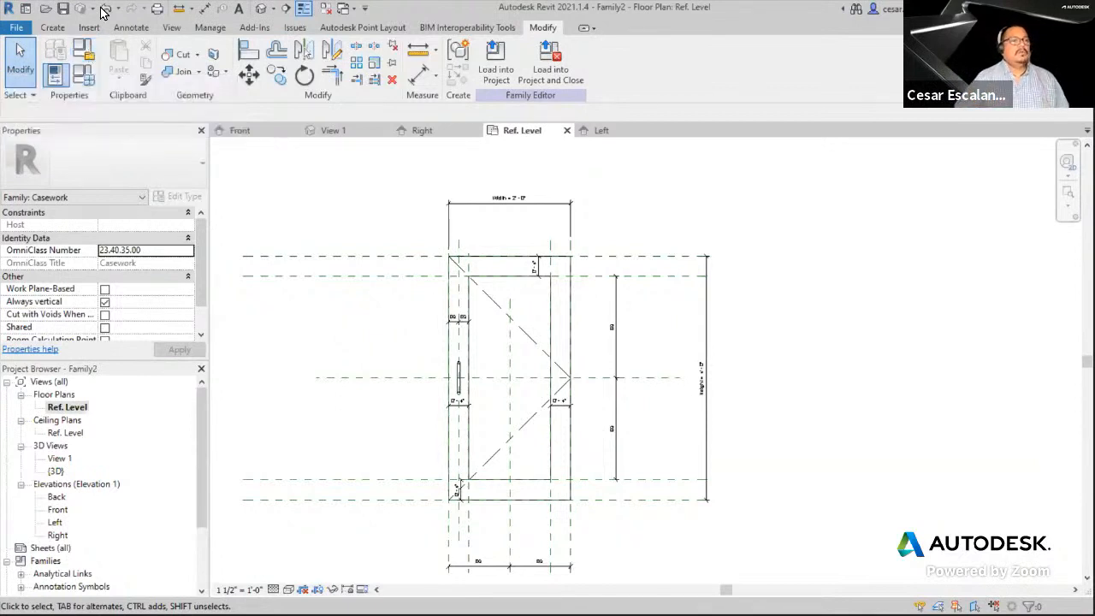
- Make the casework family Work Plane-Based, turn off Always vertical, and accept the family category and parameters
click(86, 51)
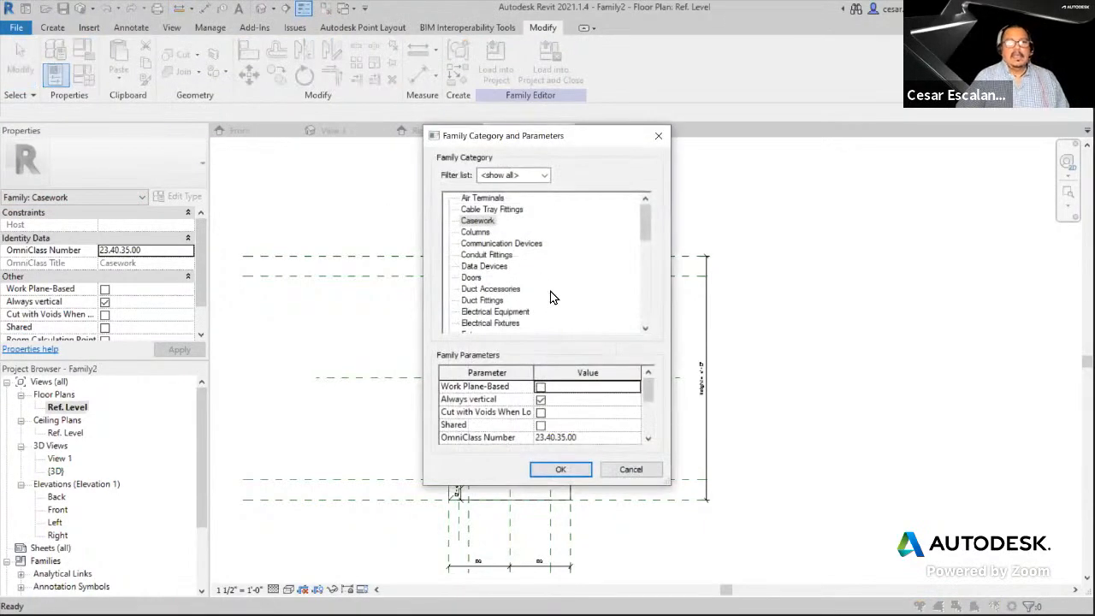
click(540, 388)
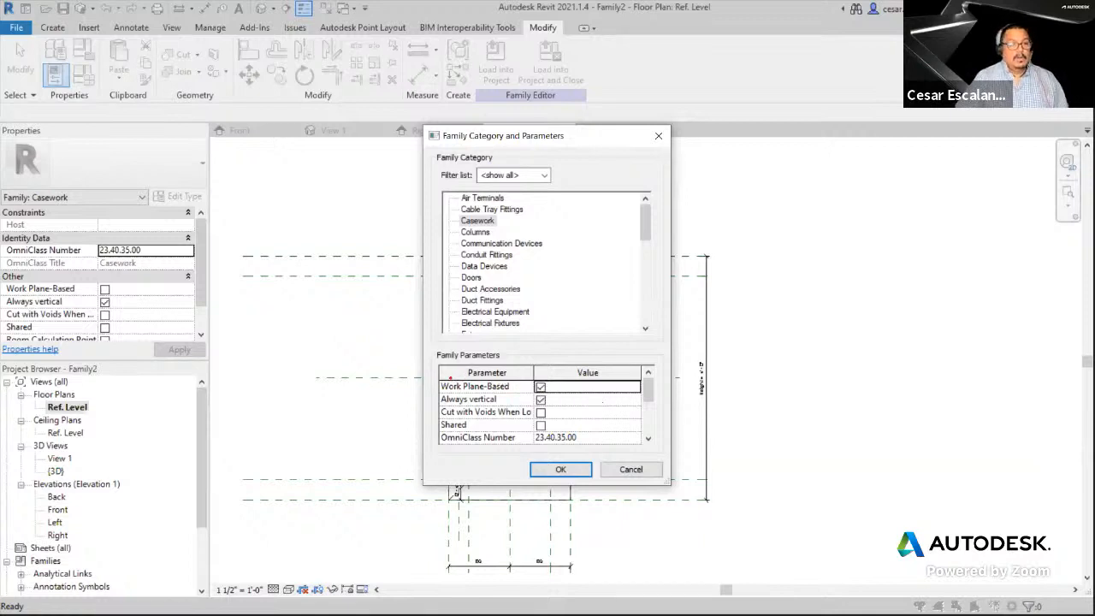
drag(432, 378, 518, 394)
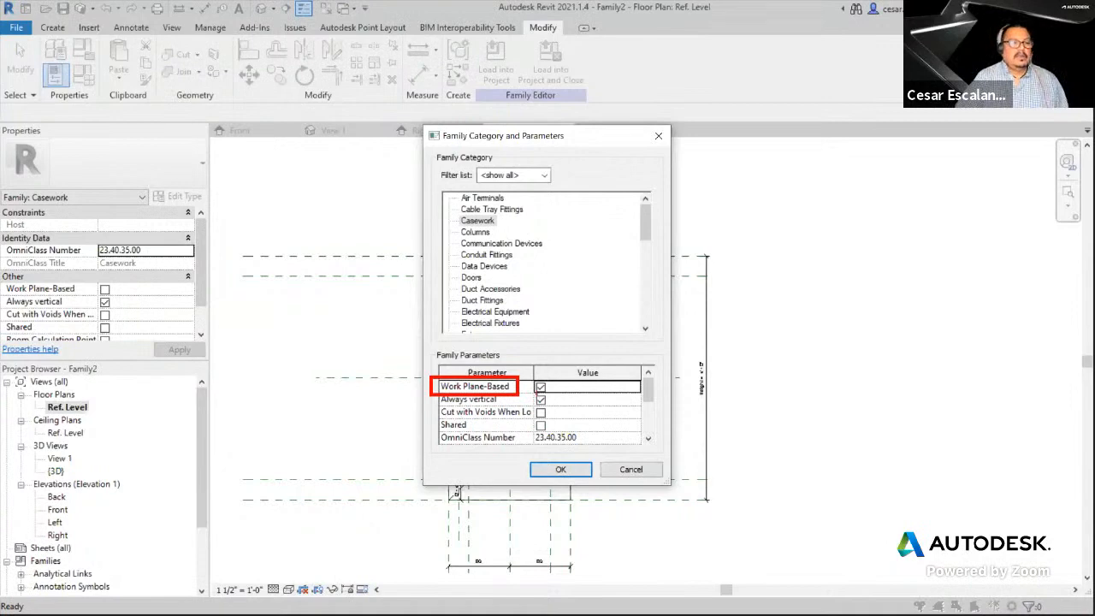
click(541, 399)
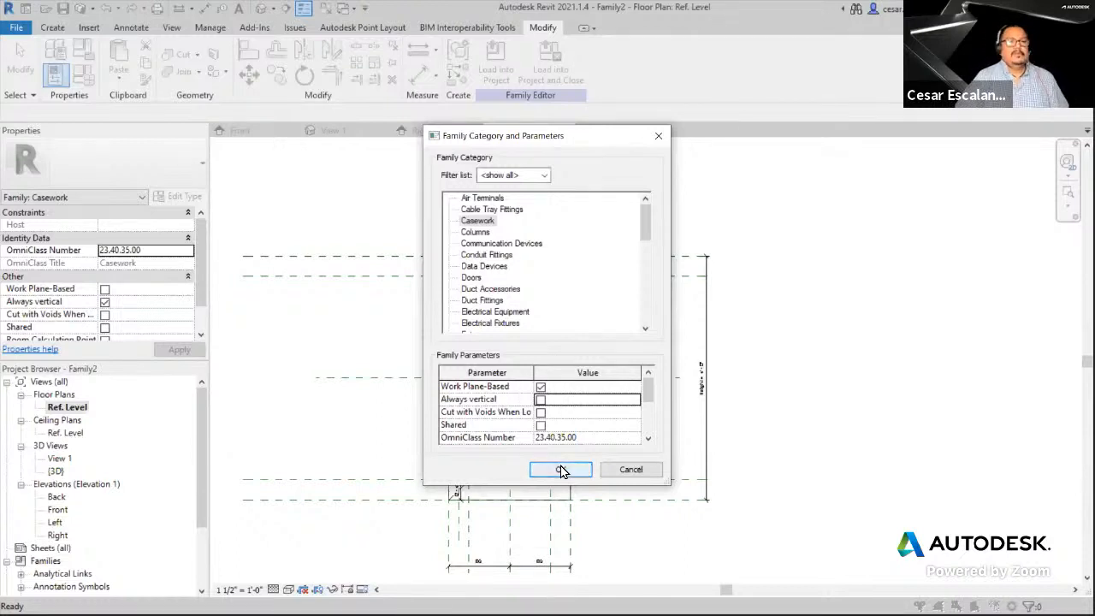
click(541, 388)
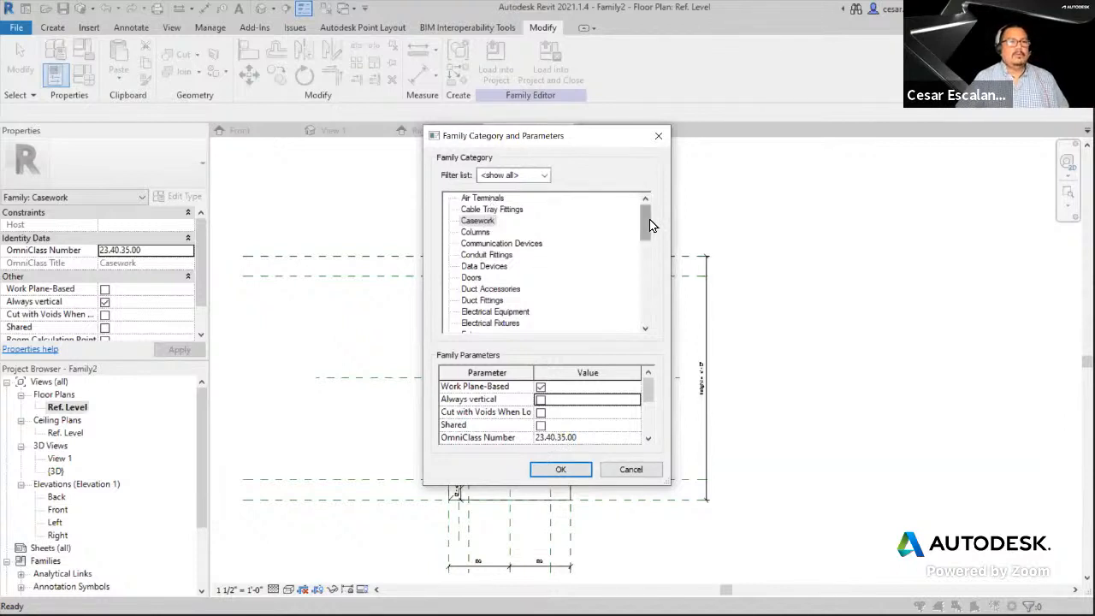
mouse_move(649, 224)
mouse_down()
mouse_move(623, 322)
mouse_move(644, 204)
mouse_up()
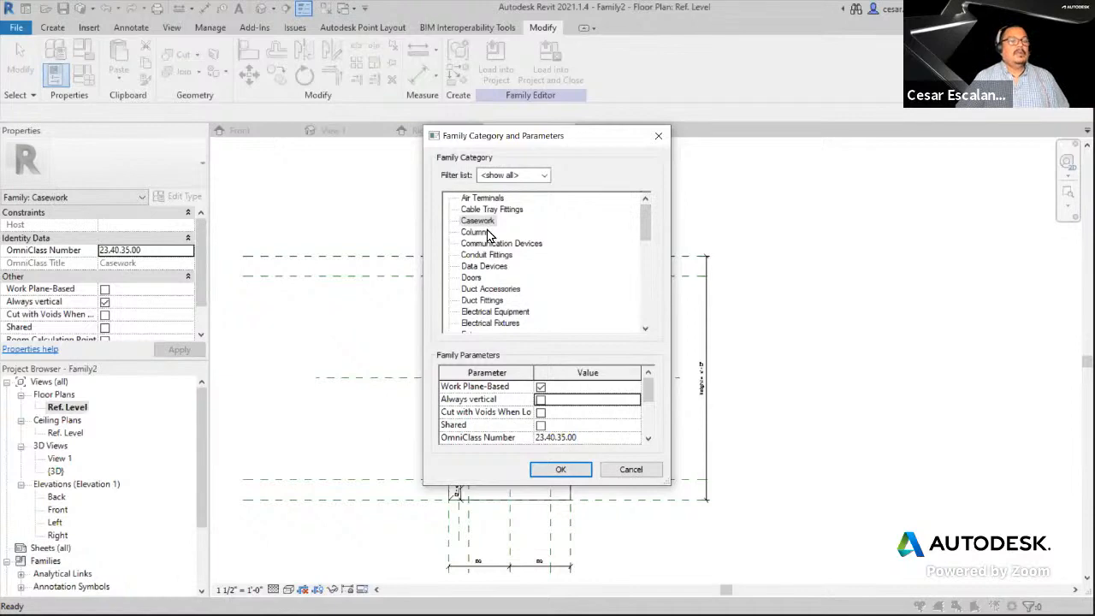
click(566, 470)
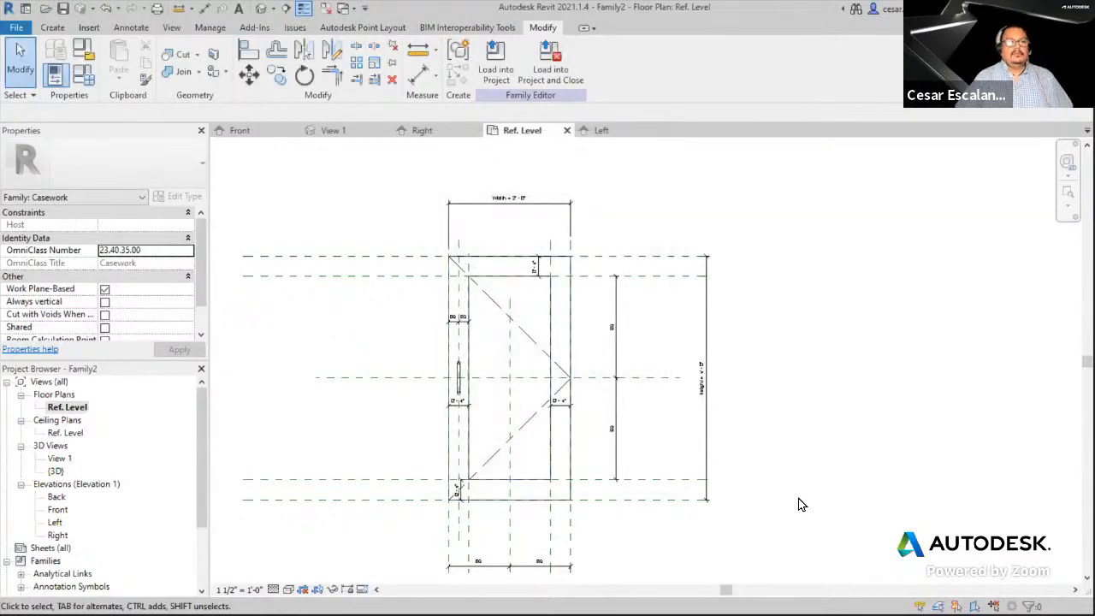
- Start saving the family and browse to the Oxman_Fall folder on the Windows (C:) drive
click(15, 28)
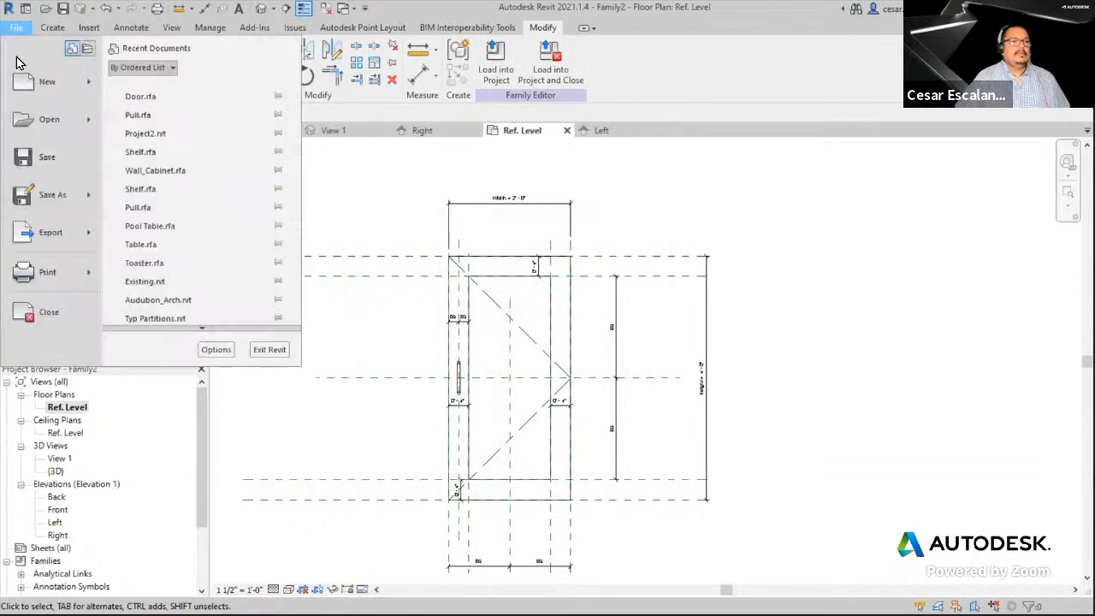
click(52, 159)
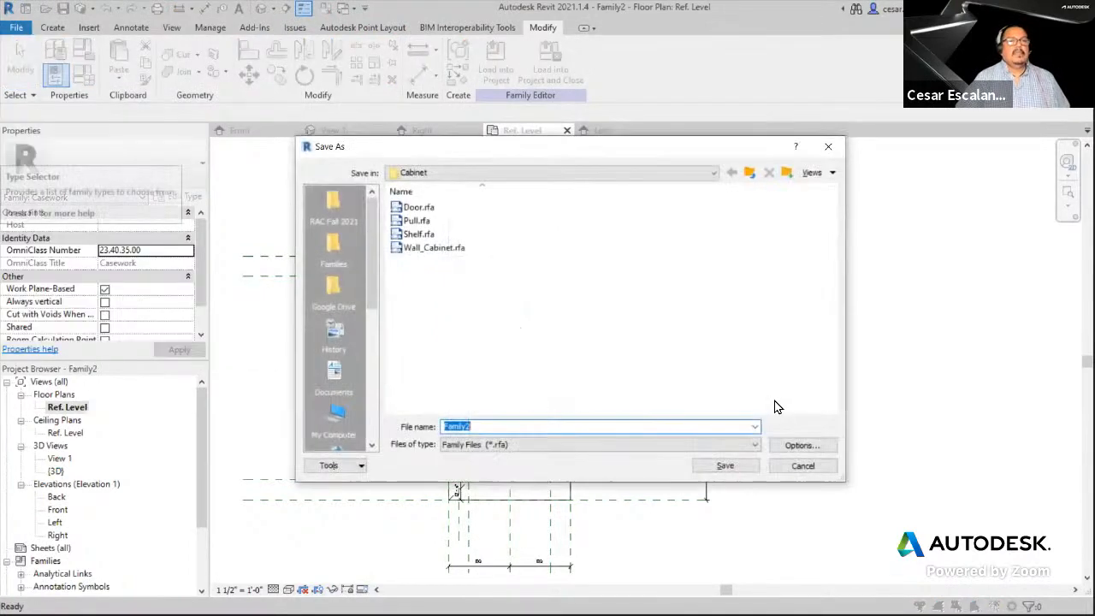
click(502, 176)
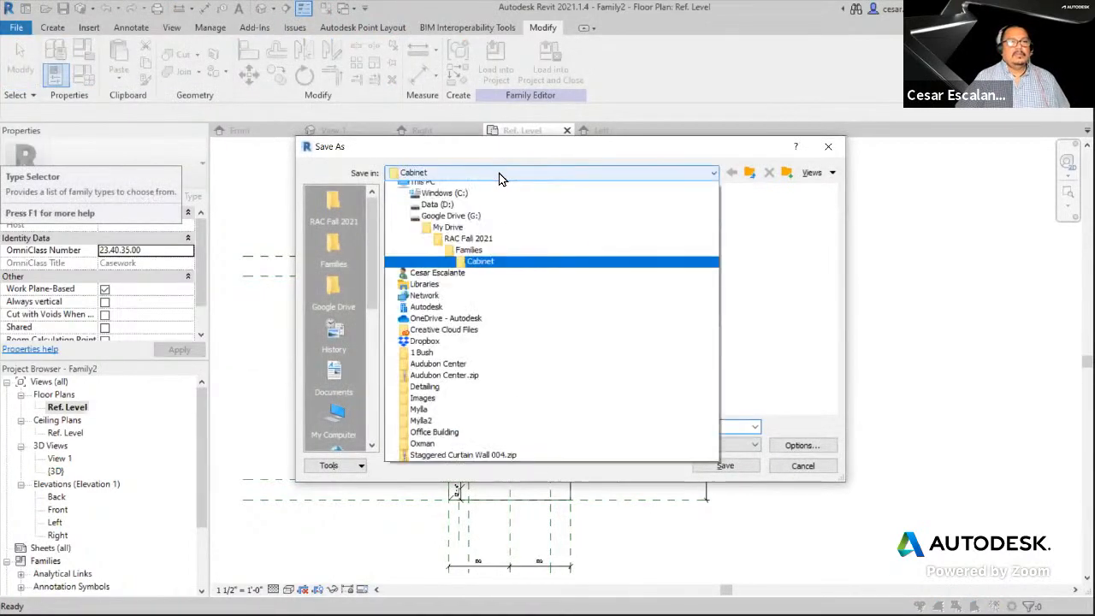
click(458, 212)
scroll(472, 347, down, 5)
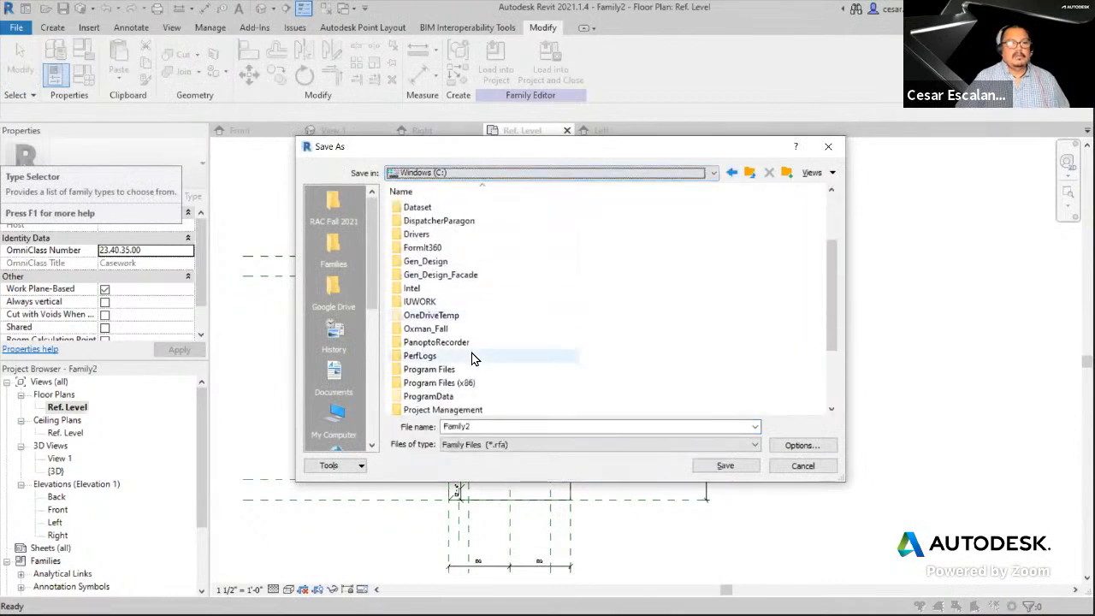
scroll(469, 347, up, 2)
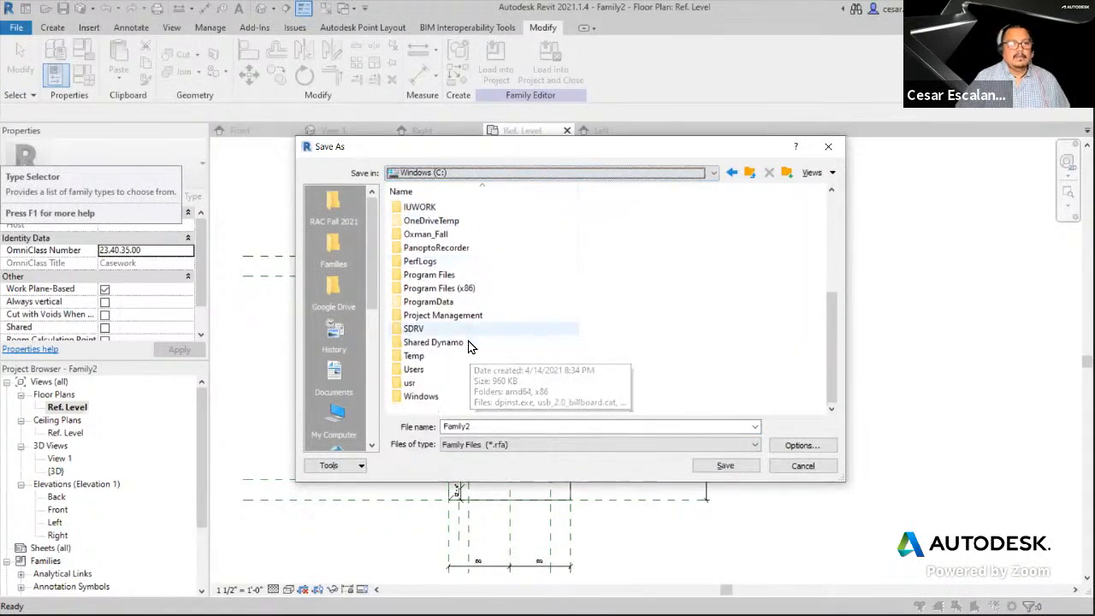
double_click(428, 276)
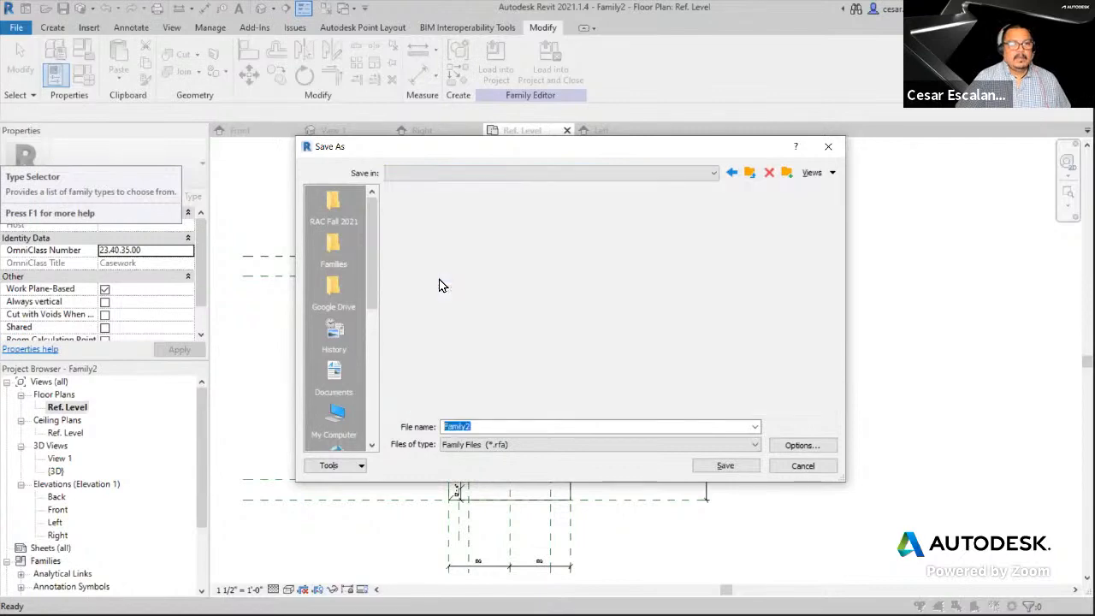
- Name the family file Door_Panel and save it in the Oxman_Fall folder
click(466, 427)
double_click(466, 427)
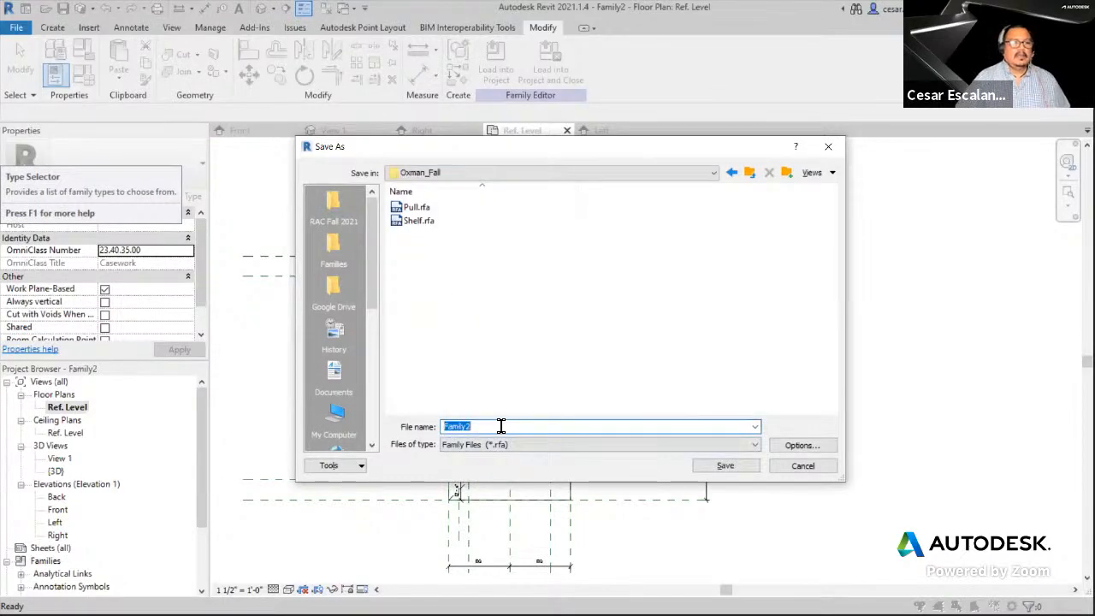
text(Door)
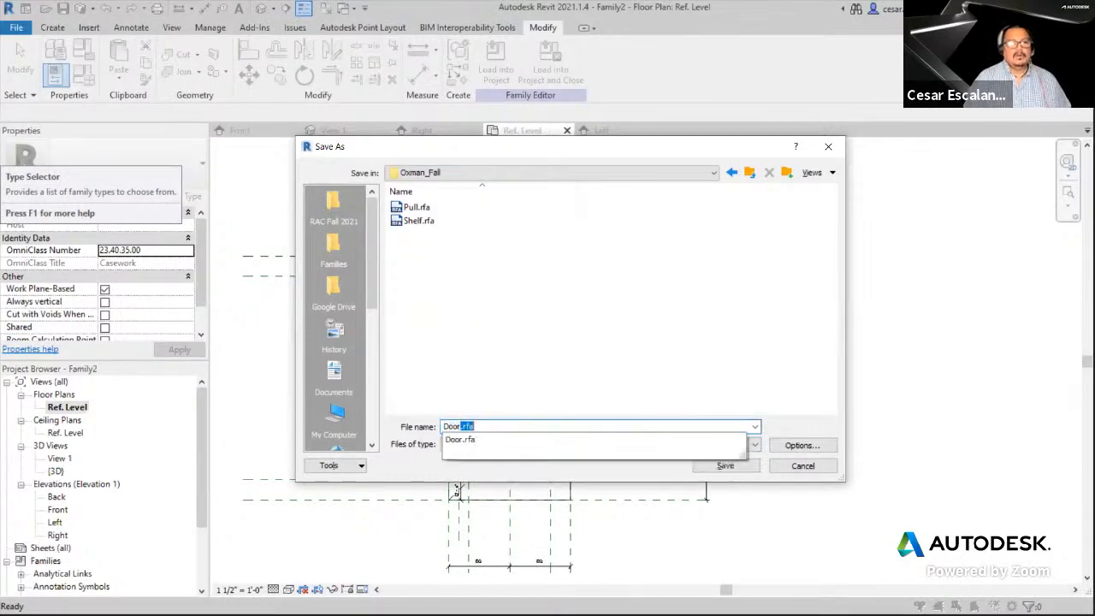
text(_)
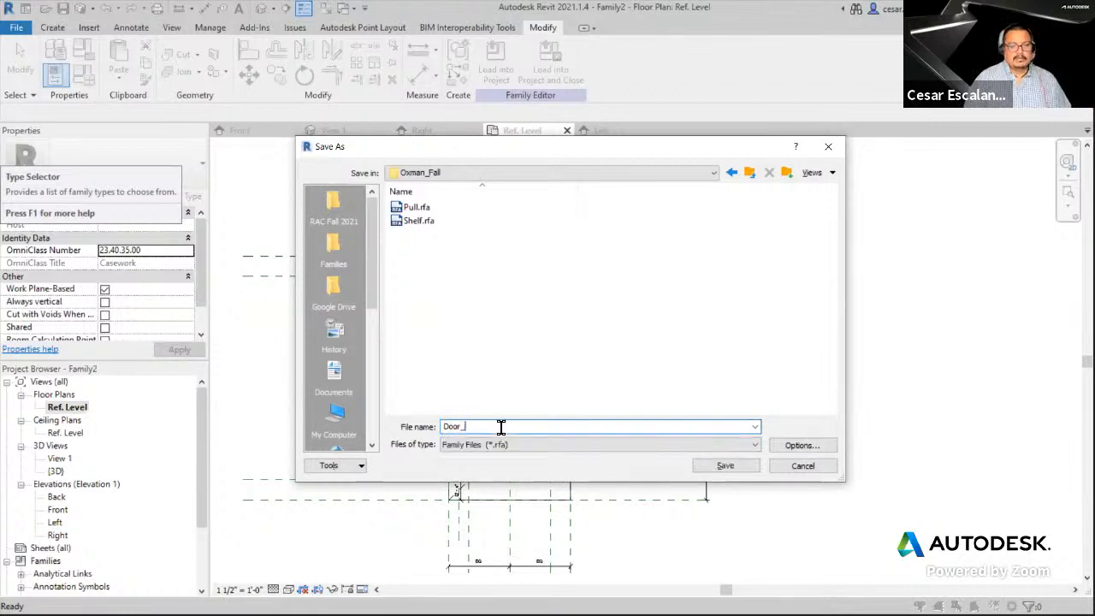
text(Panel)
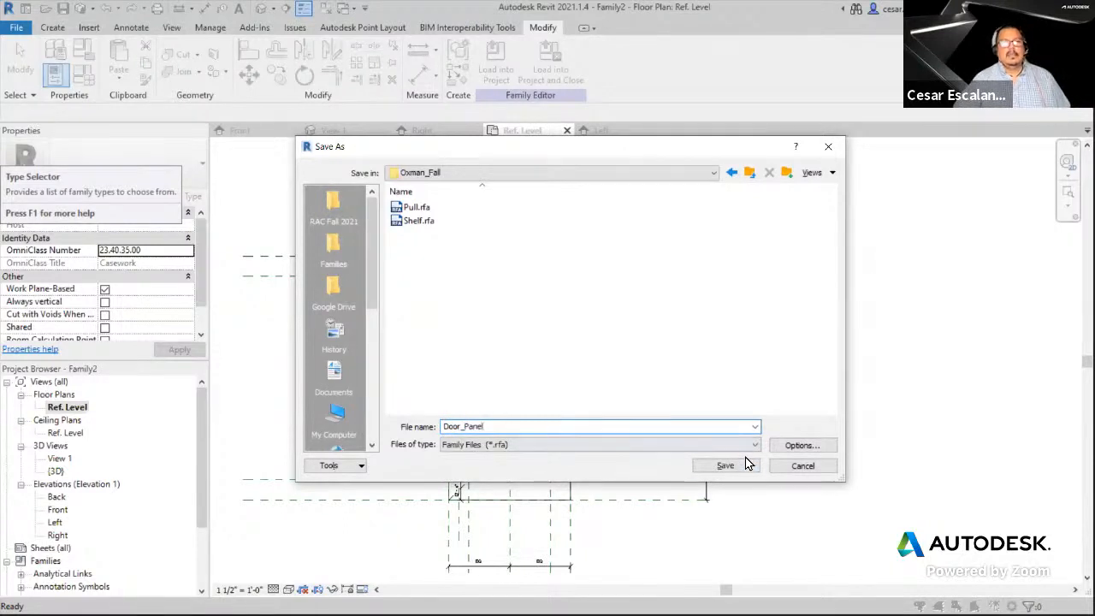
click(726, 465)
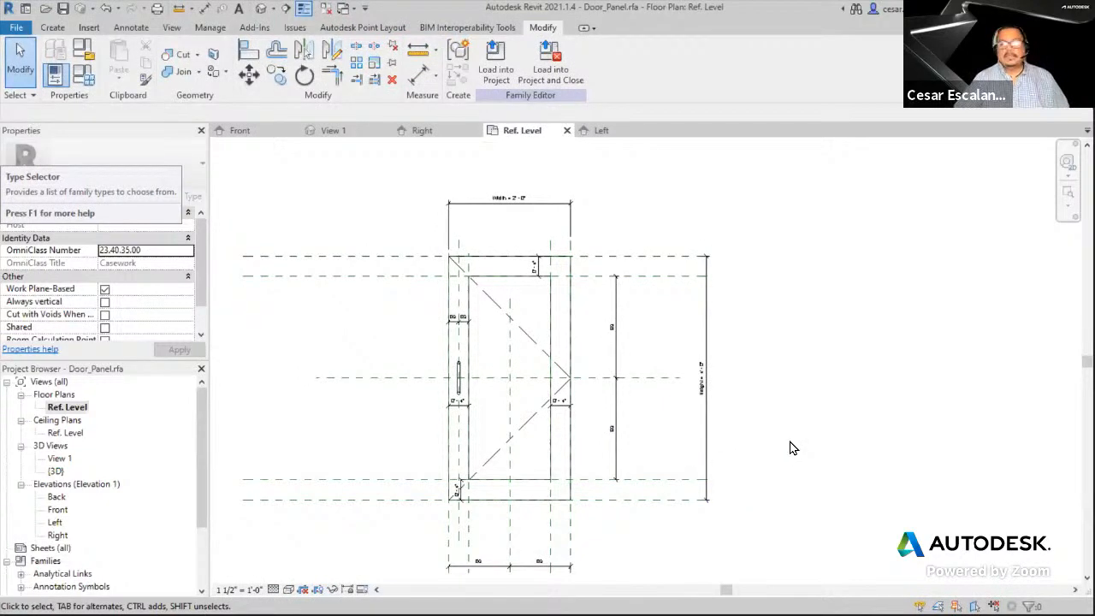
scroll(792, 449, down, 1)
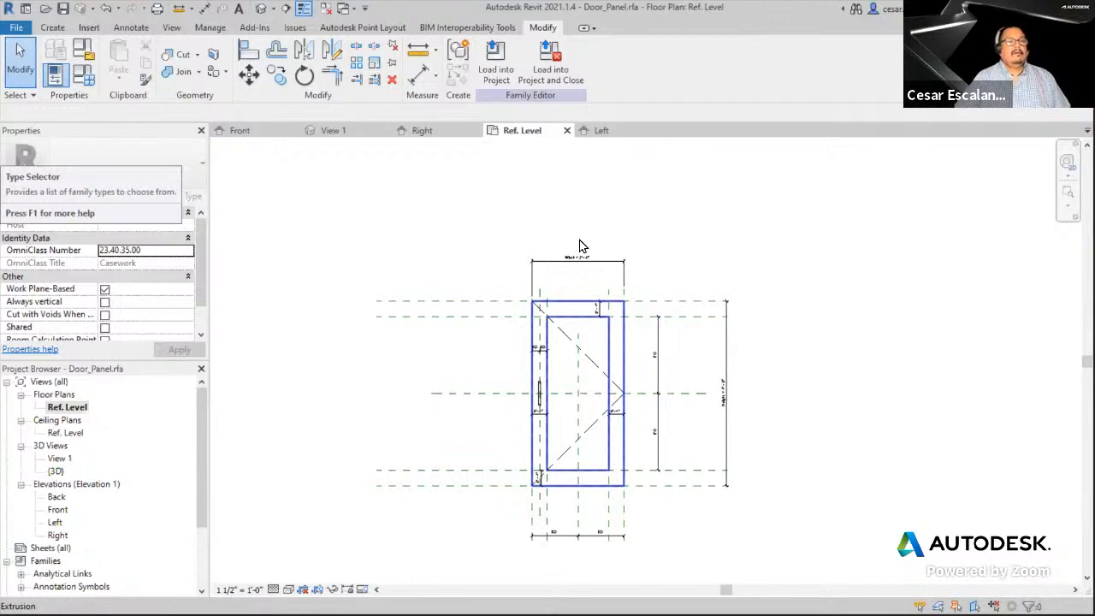
scroll(579, 246, up, 2)
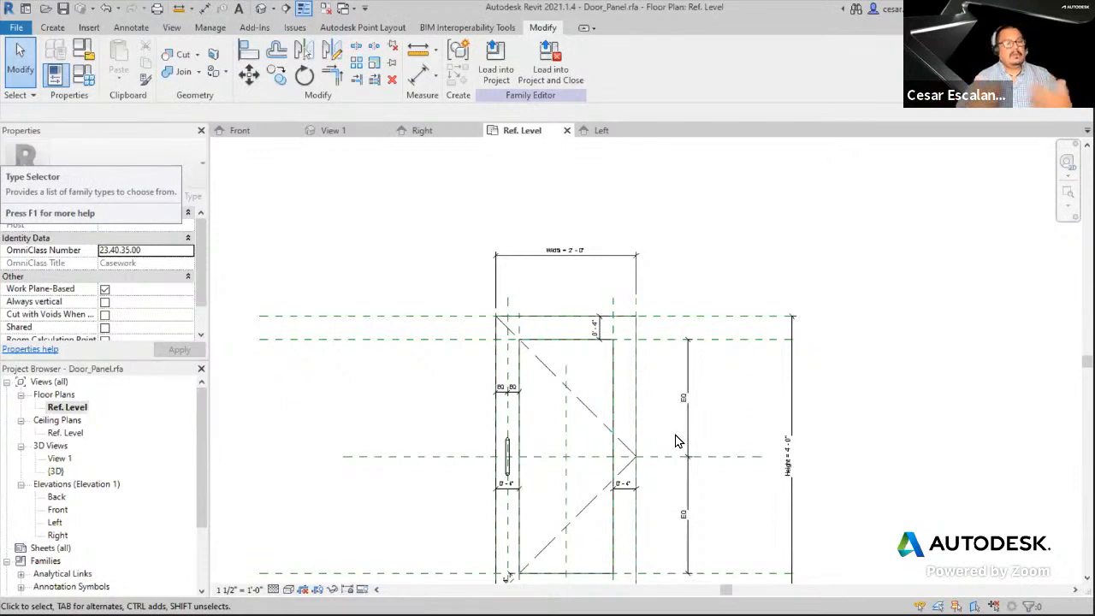
scroll(565, 342, down, 2)
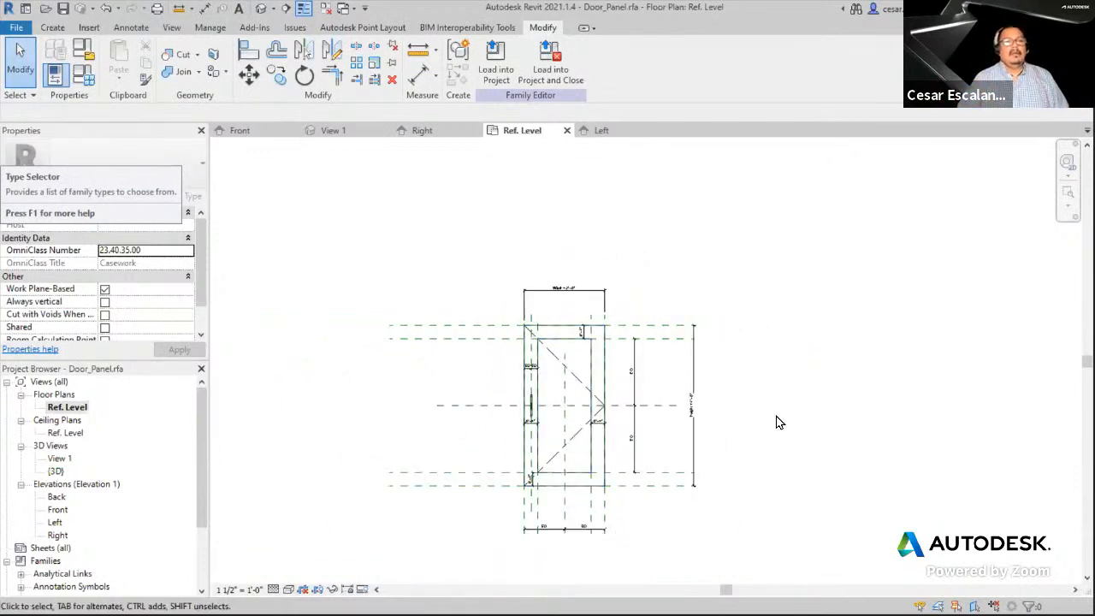
scroll(714, 509, up, 2)
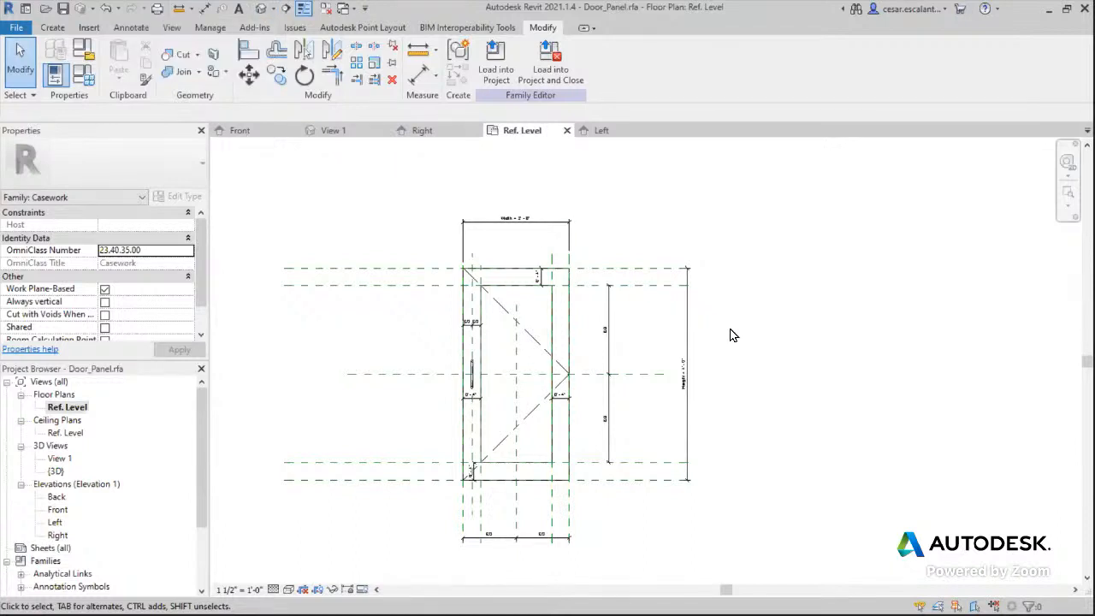
scroll(733, 335, down, 1)
scroll(710, 345, down, 1)
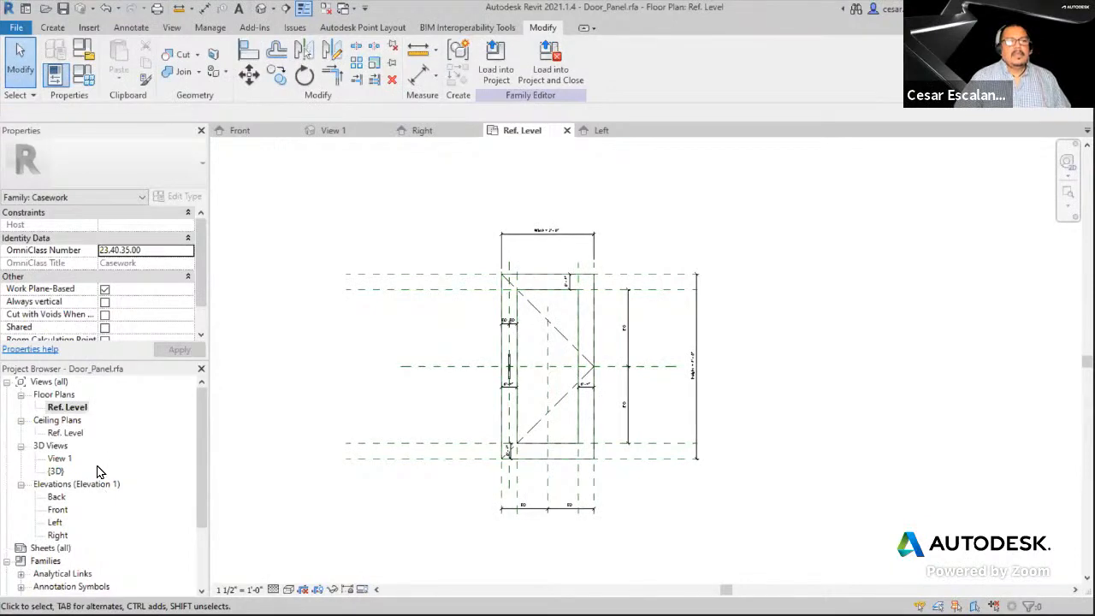
- Open the Front elevation and view the door panel lying on the Ref. Level
click(63, 512)
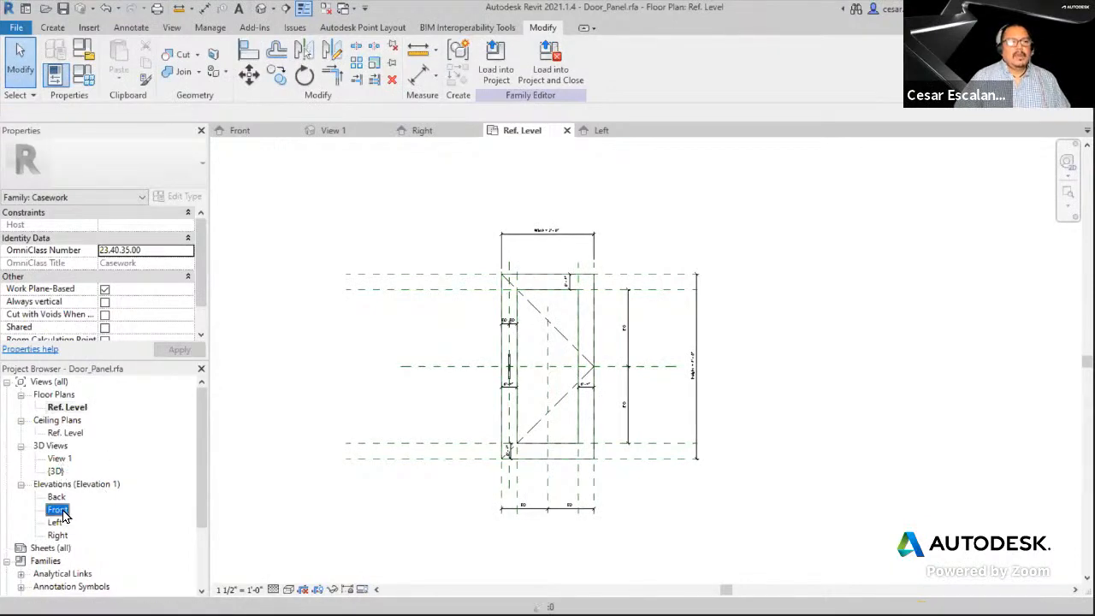
double_click(63, 512)
scroll(510, 420, down, 3)
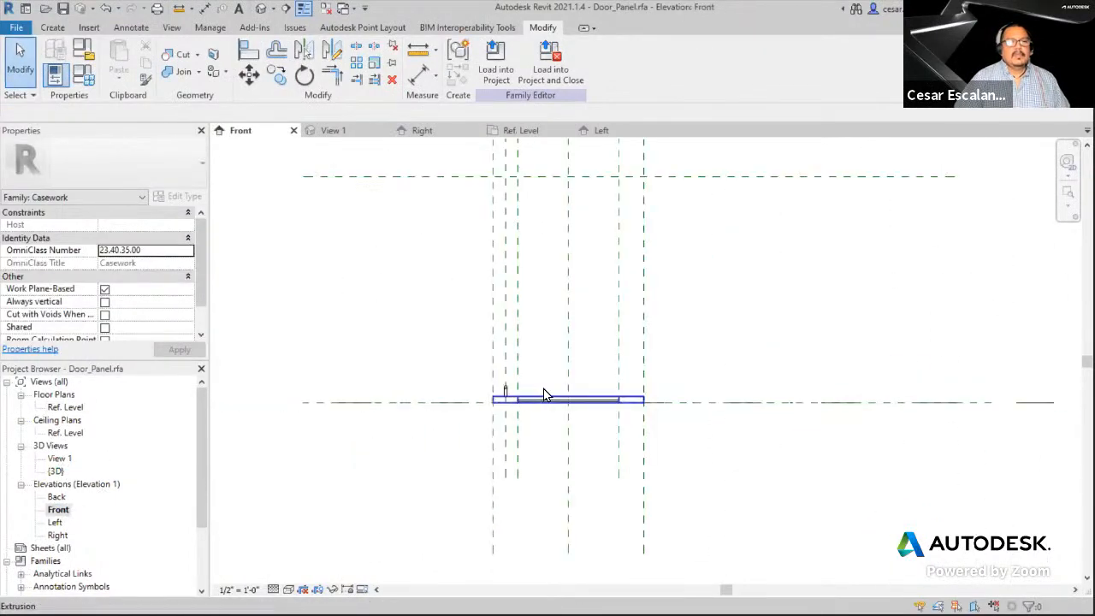
scroll(543, 395, down, 2)
middle_drag(739, 399, 676, 424)
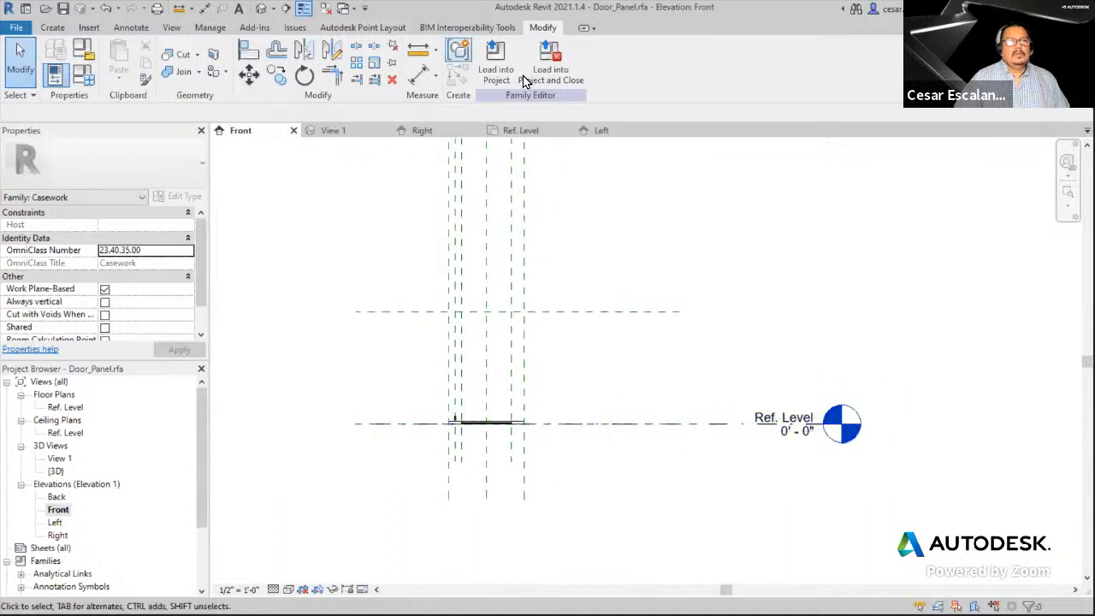
scroll(817, 419, up, 1)
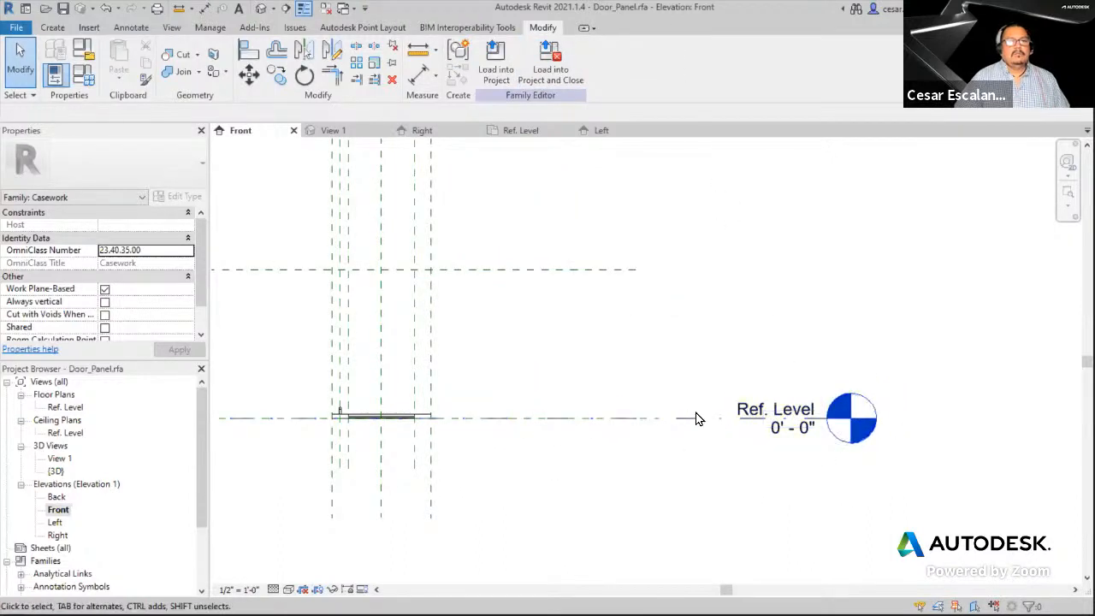
- Select the Ref. Level and examine the Work Plane-Based setting in Family Category and Parameters, then cancel without changes
click(571, 419)
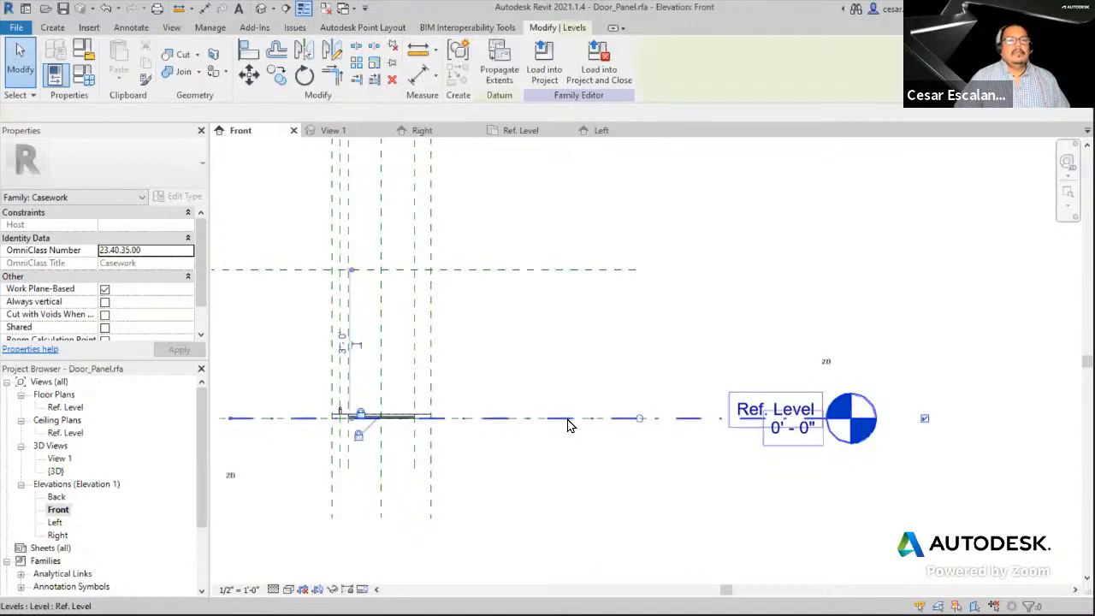
middle_drag(590, 455, 619, 452)
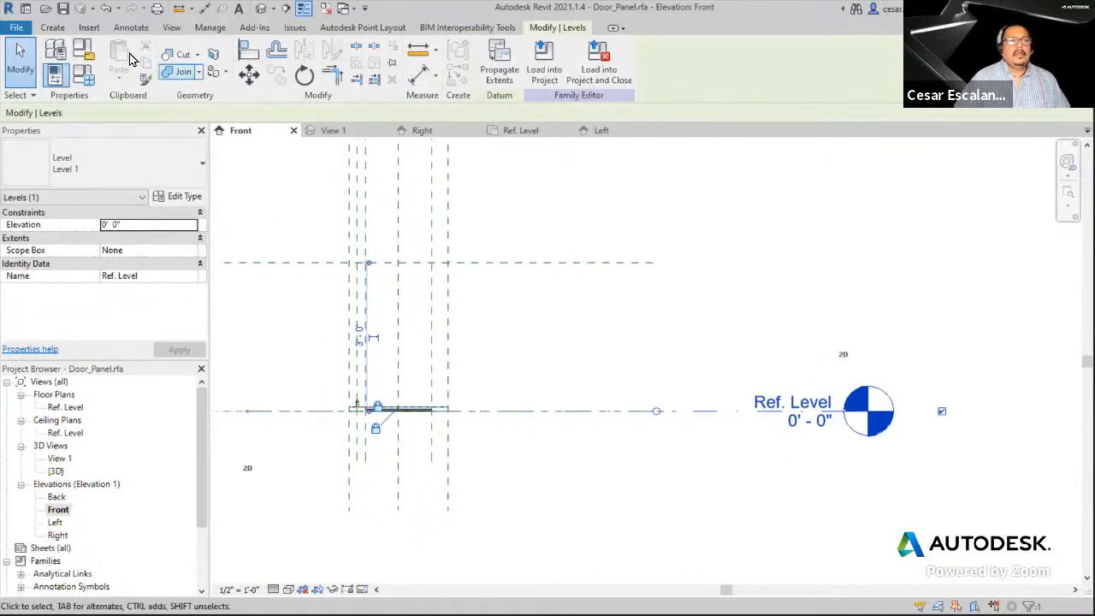
click(83, 50)
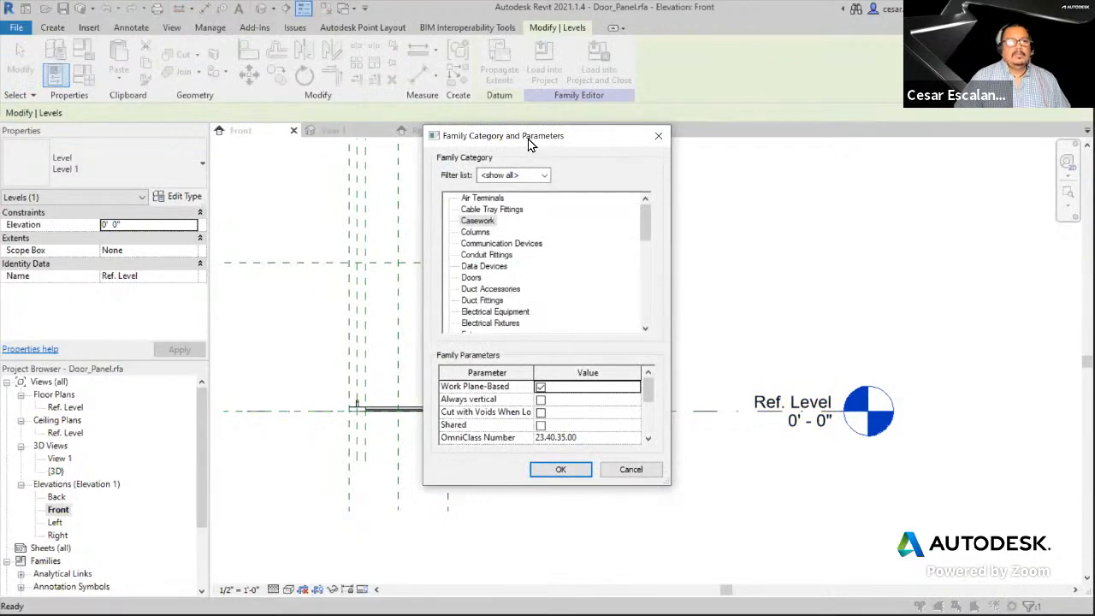
drag(528, 145, 420, 125)
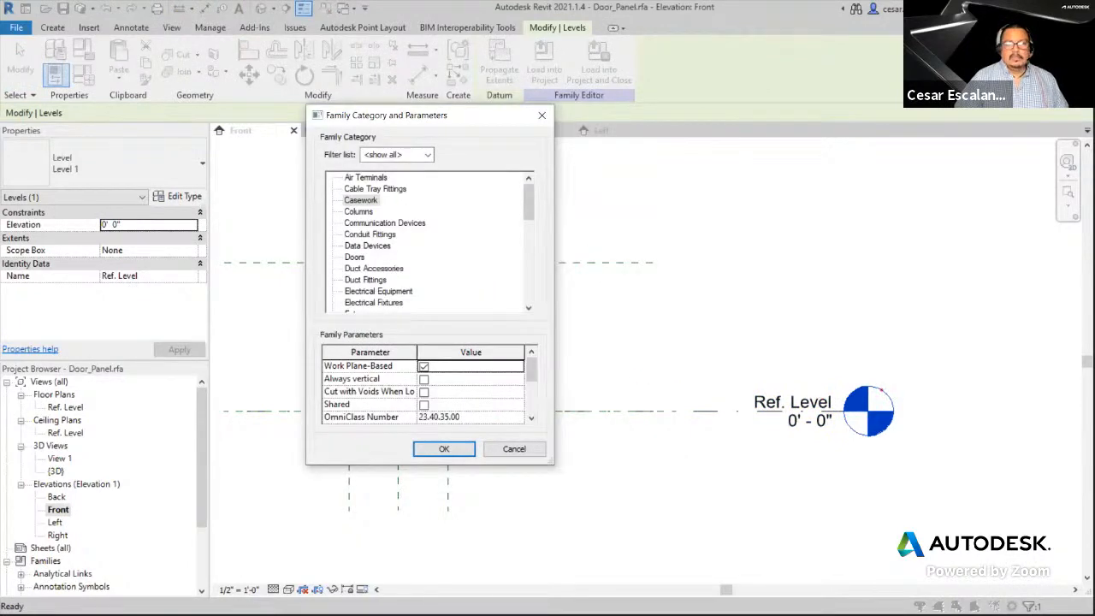
mouse_move(919, 360)
mouse_down()
mouse_move(723, 370)
mouse_move(924, 451)
mouse_move(891, 347)
mouse_up()
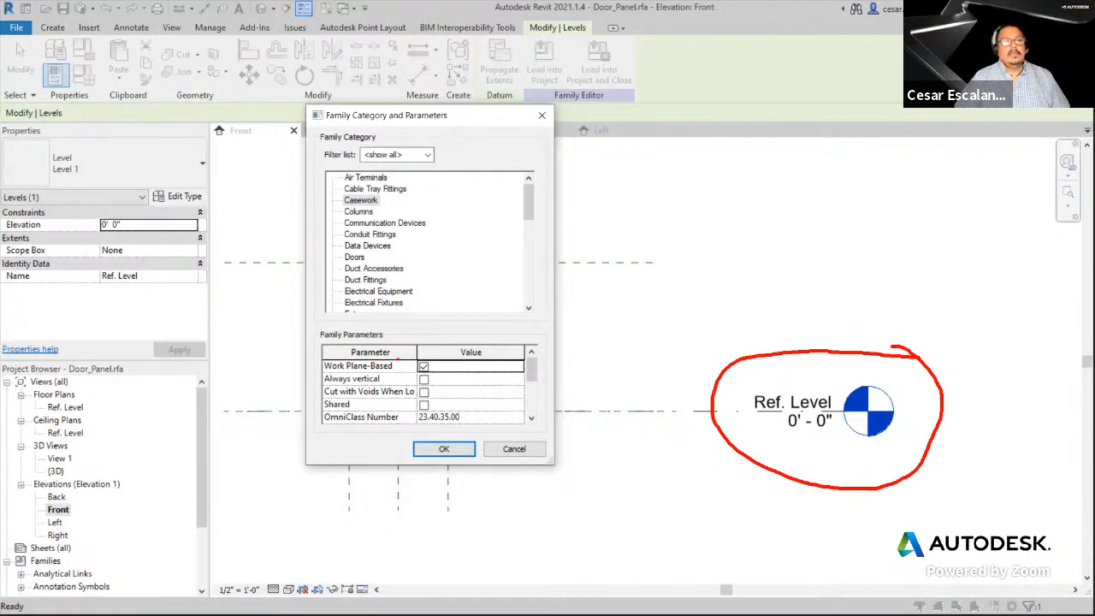
mouse_move(397, 359)
mouse_down()
mouse_move(354, 351)
mouse_move(349, 375)
mouse_move(402, 362)
mouse_up()
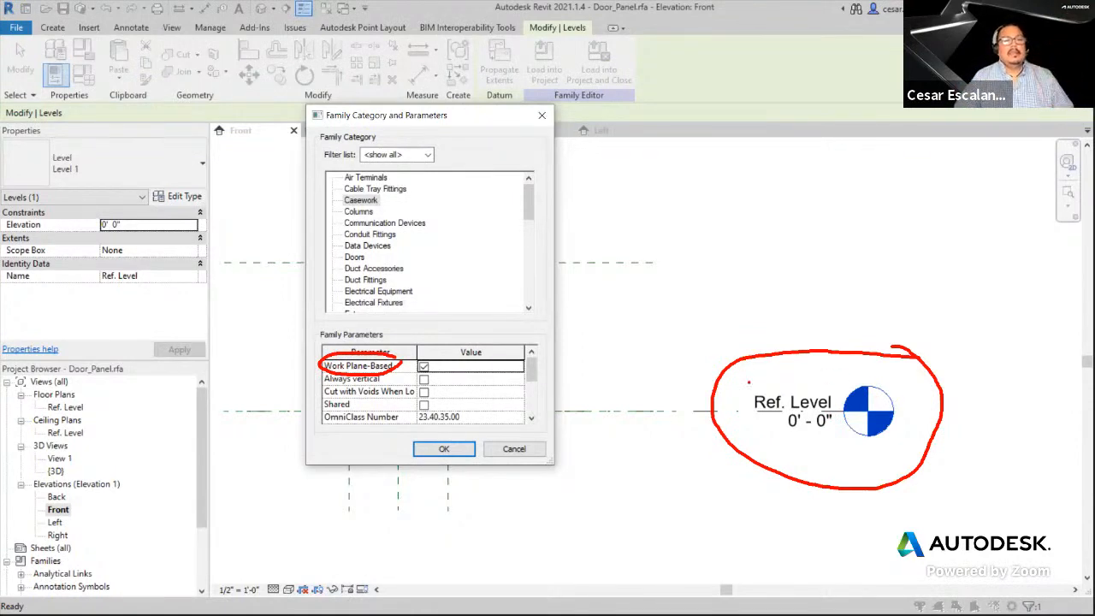
drag(749, 383, 890, 410)
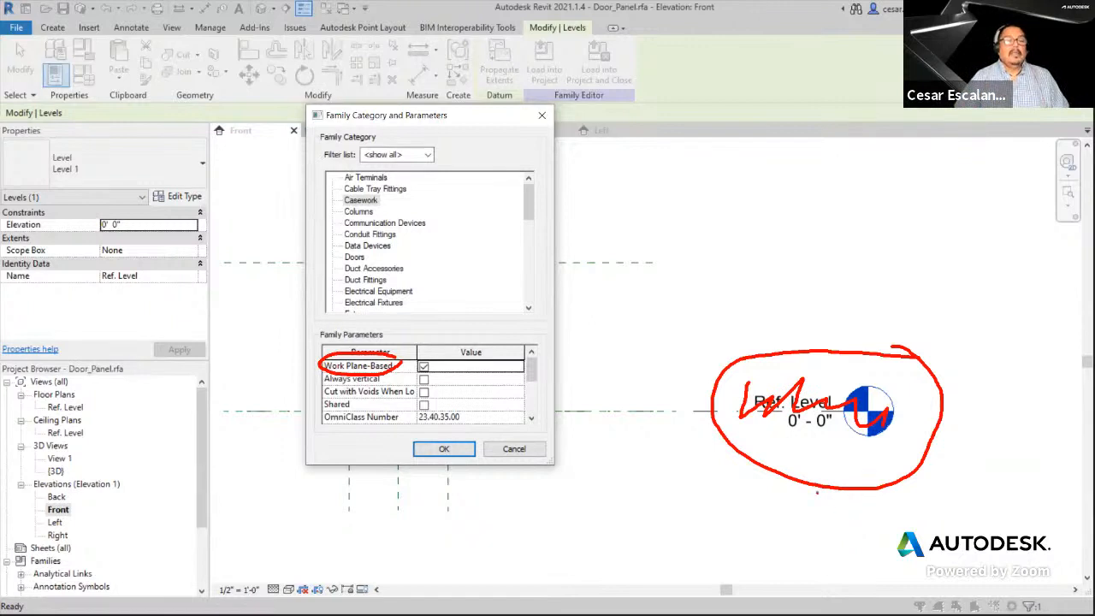
click(511, 451)
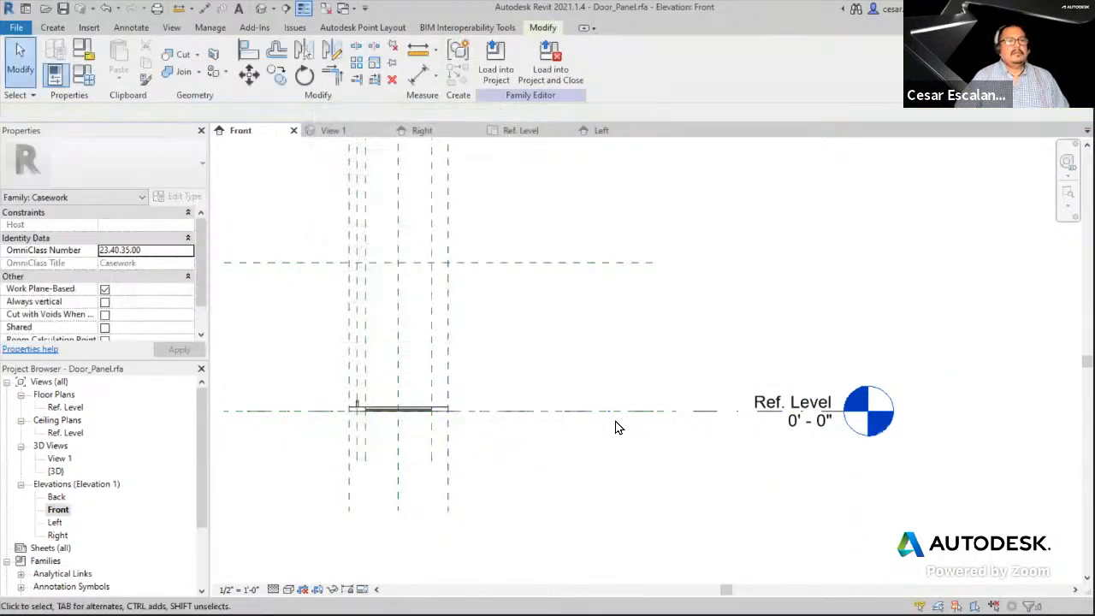
- Examine the door panel's position relative to the Ref. Level in the floor plan, Left elevation and Front elevation
double_click(77, 409)
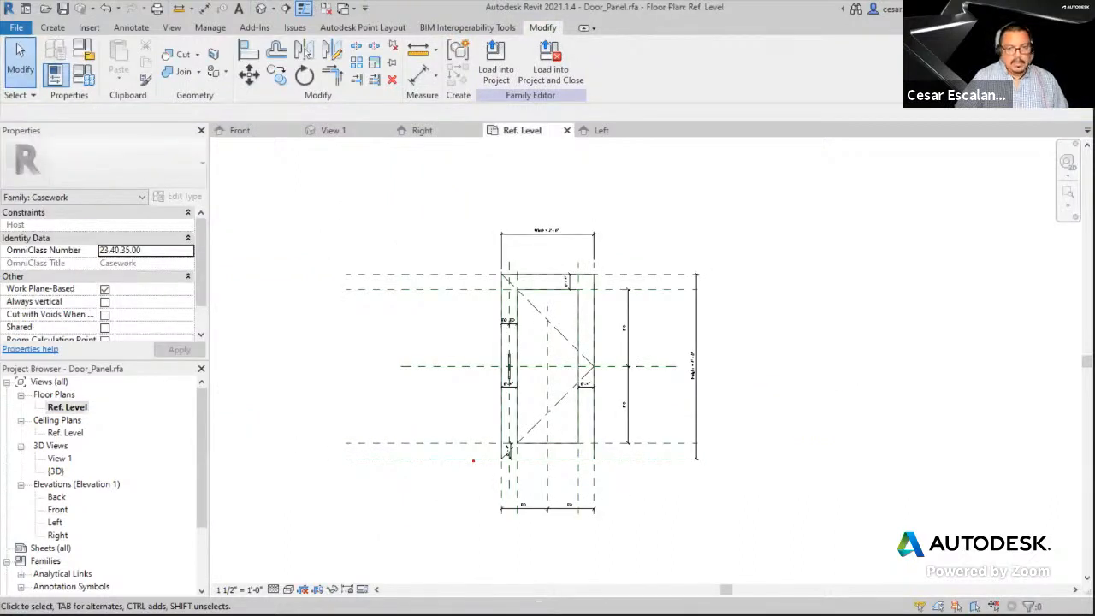
drag(473, 461, 712, 462)
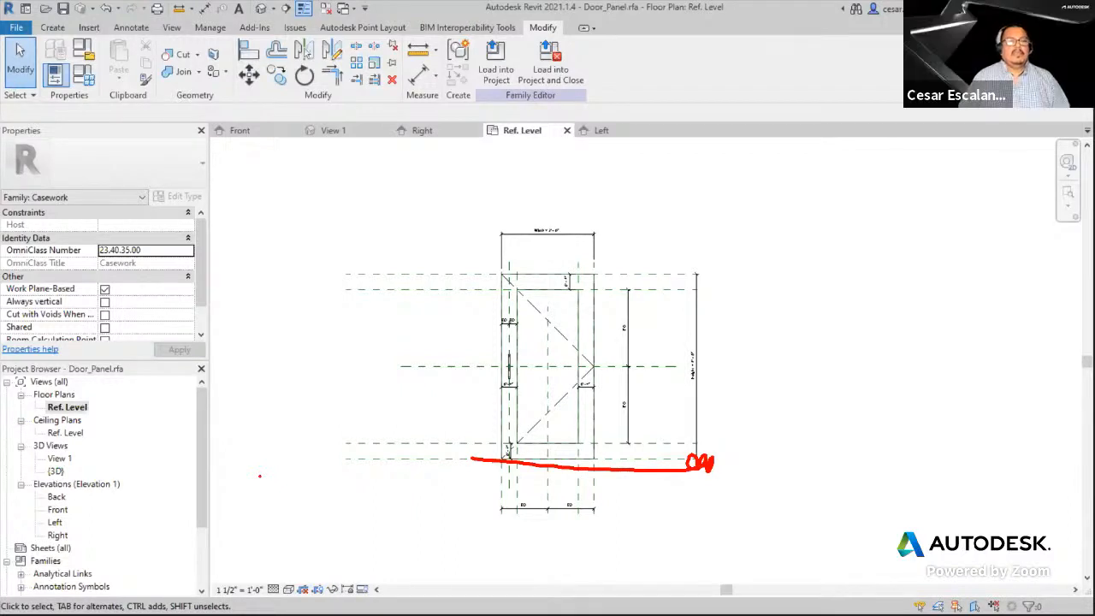
click(597, 133)
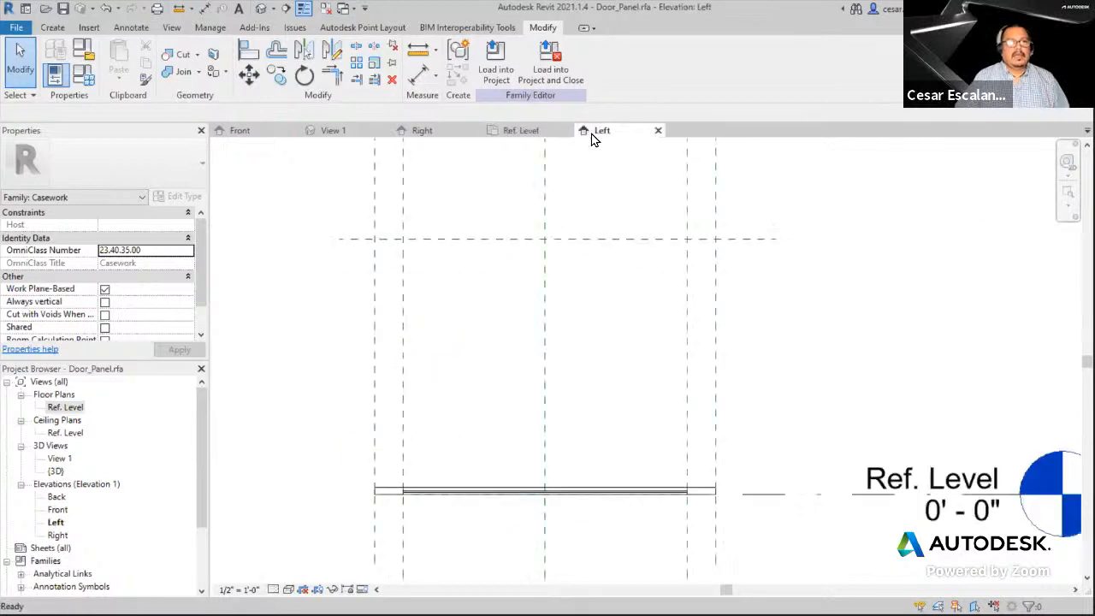
click(262, 134)
scroll(523, 457, up, 2)
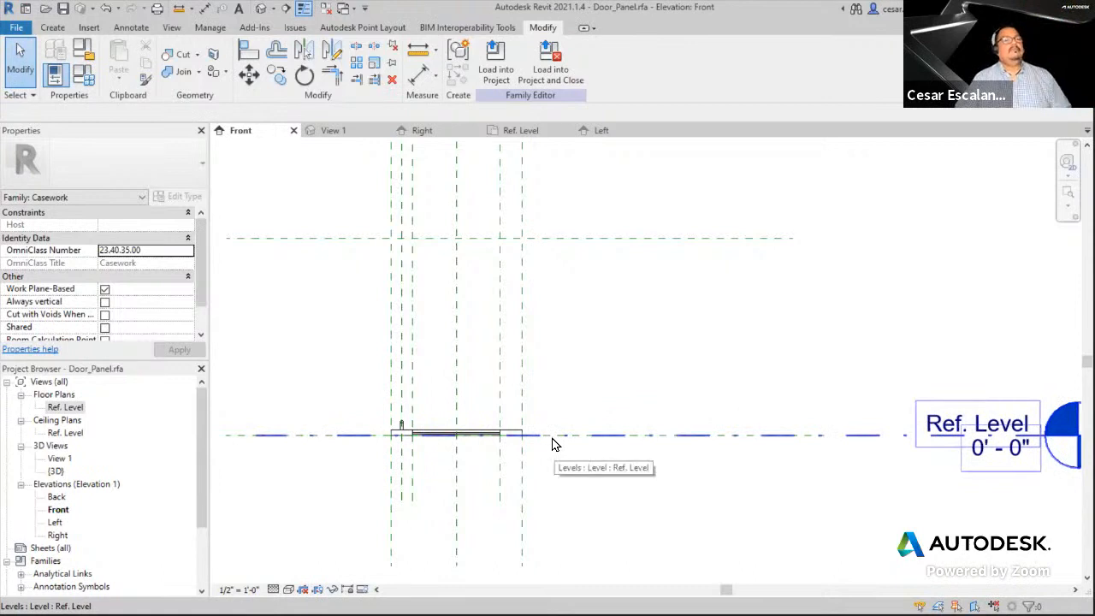
middle_drag(1009, 519, 931, 490)
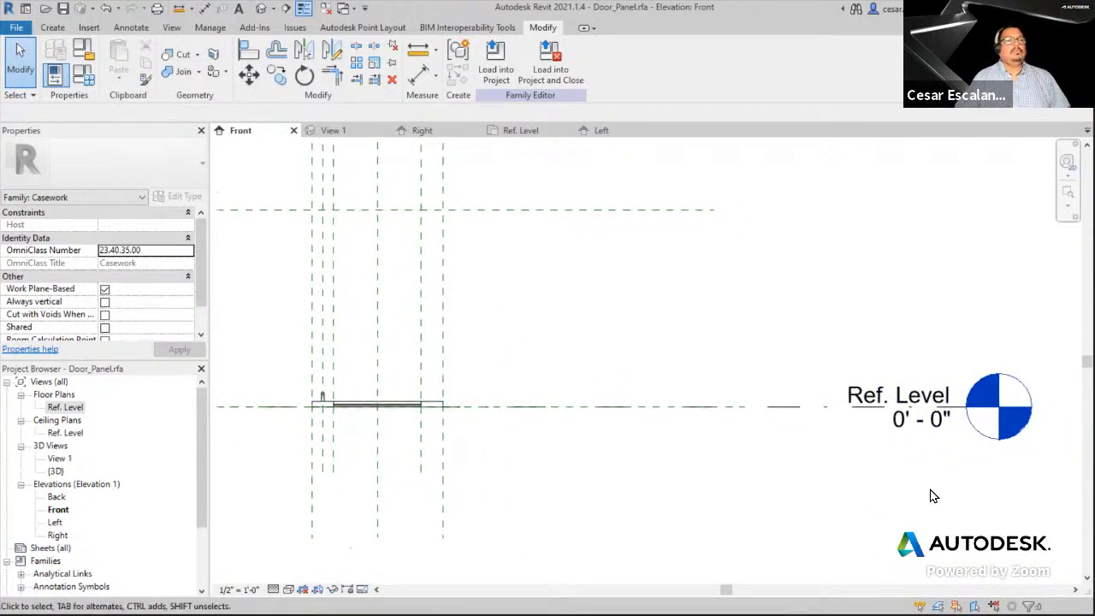